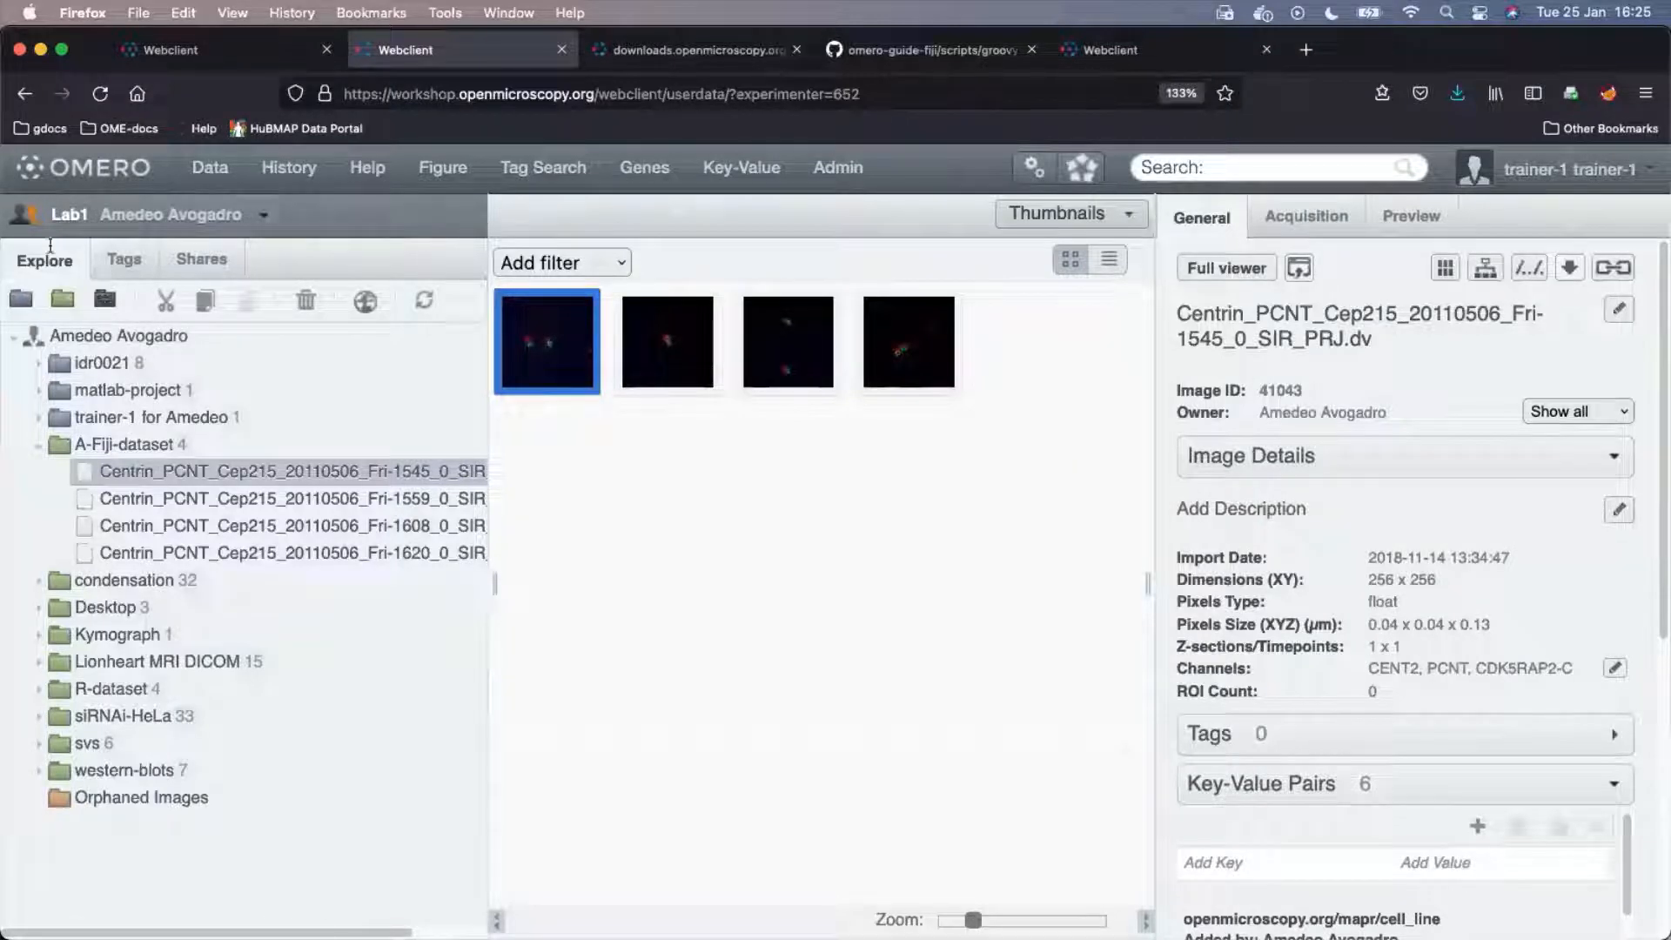
# In the first web client, show the data of trainer-1 in the Lab1 group.
pyautogui.click(240, 54)
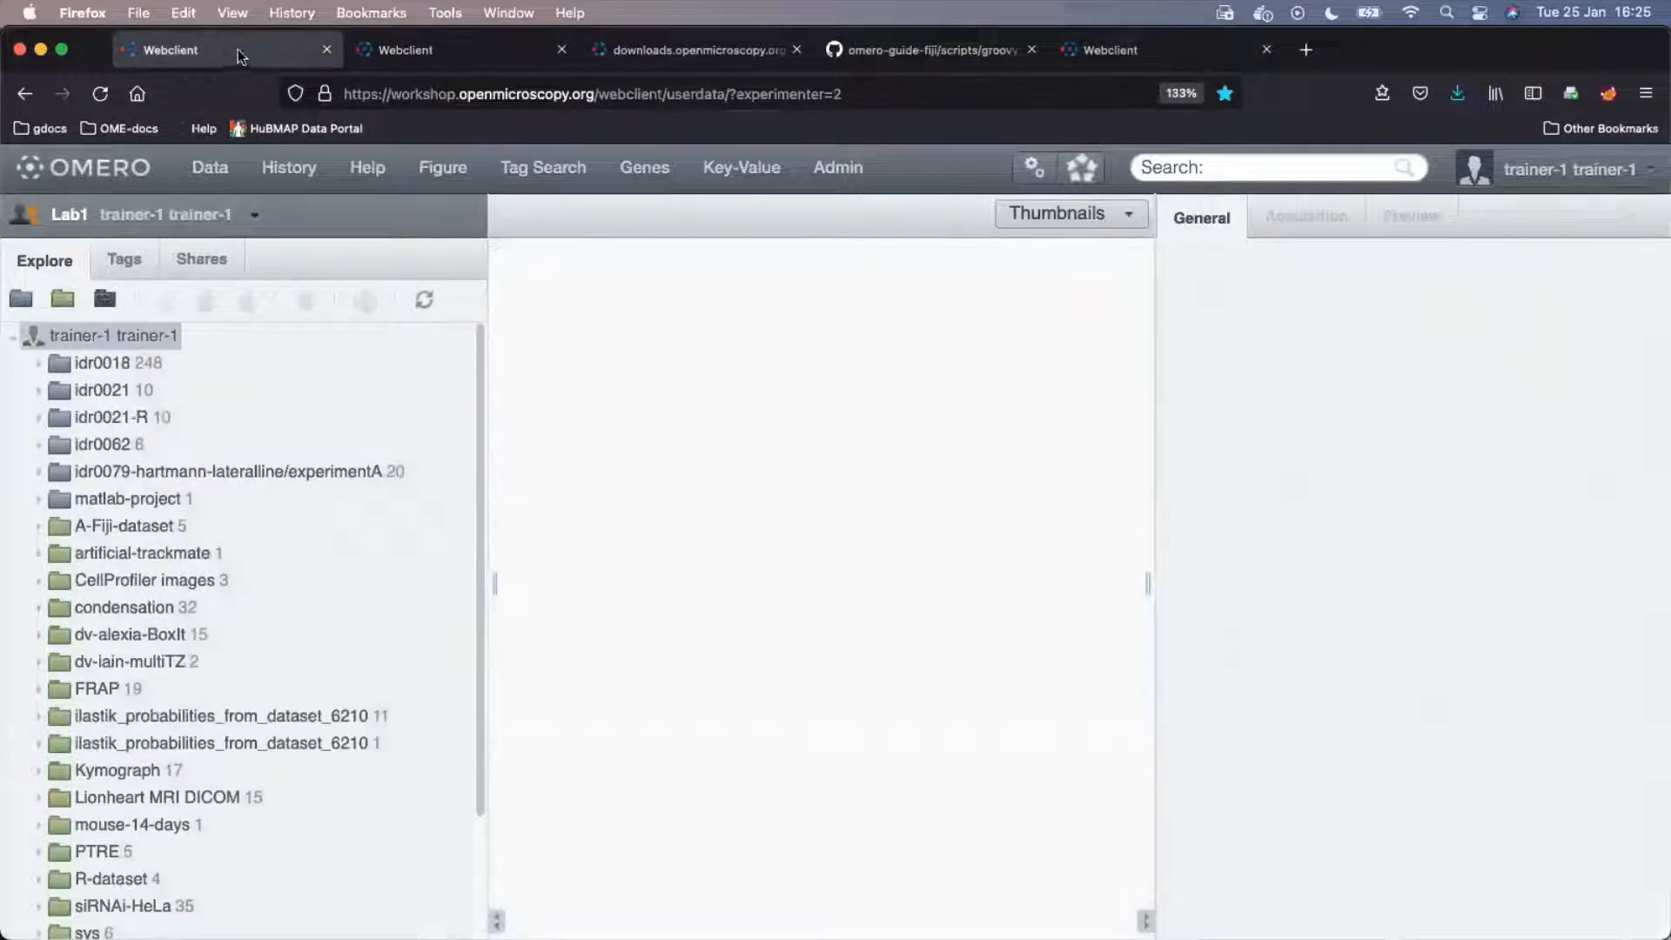
pyautogui.click(74, 217)
pyautogui.moveTo(78, 317)
pyautogui.scroll(-15, 476, 494)
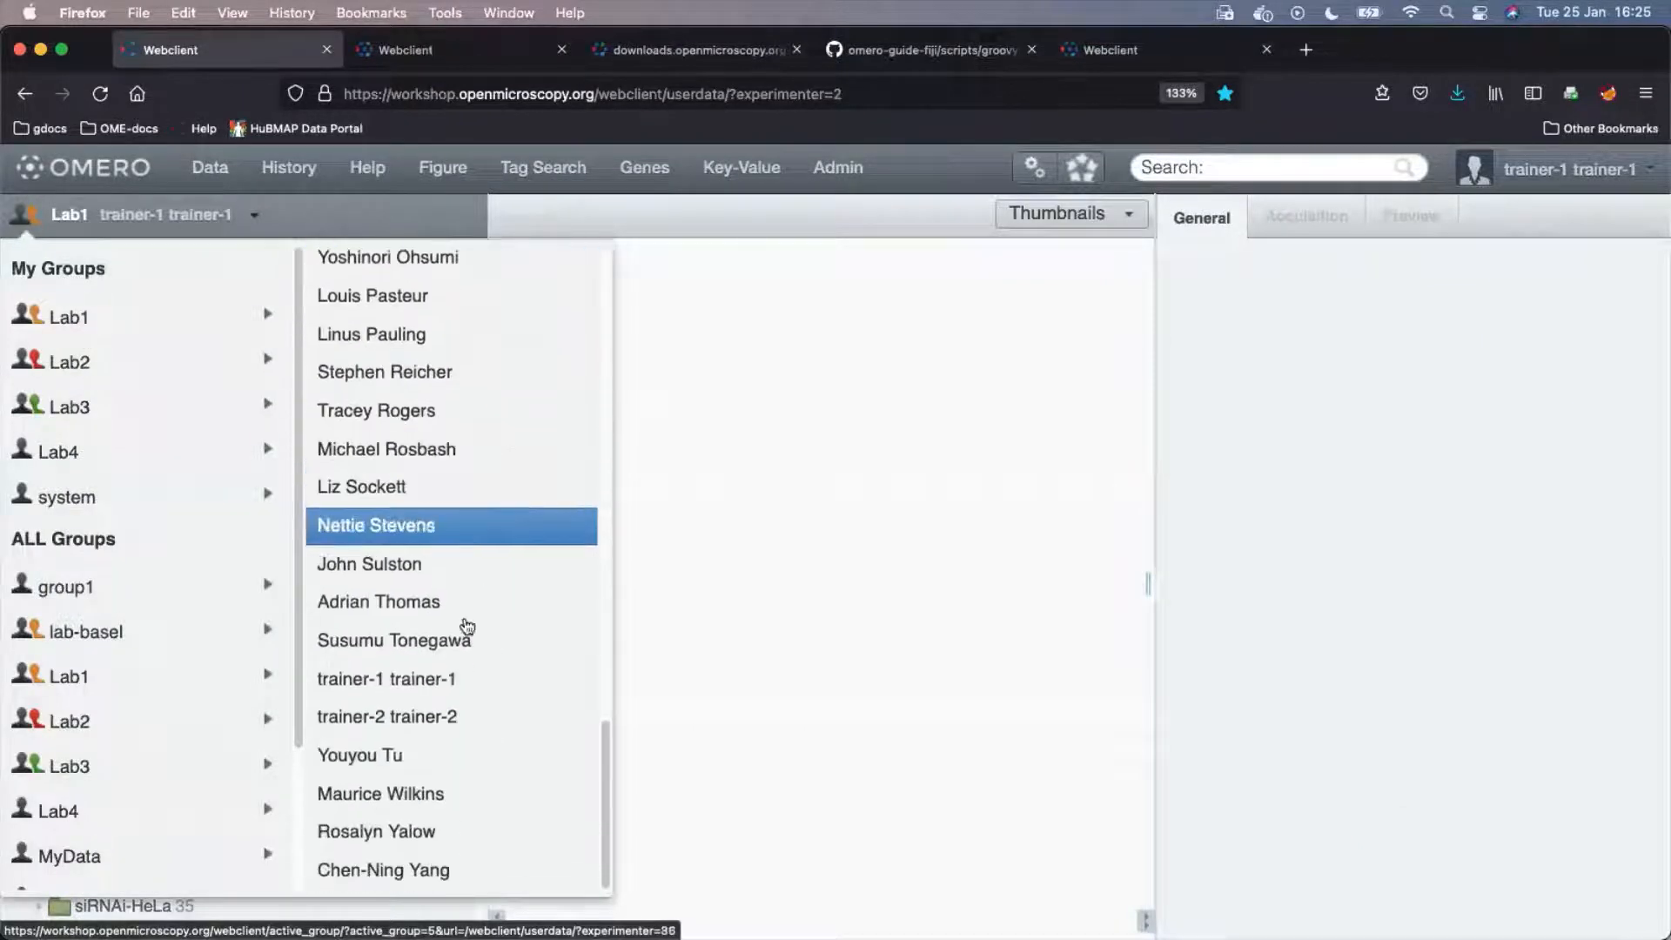
pyautogui.click(416, 684)
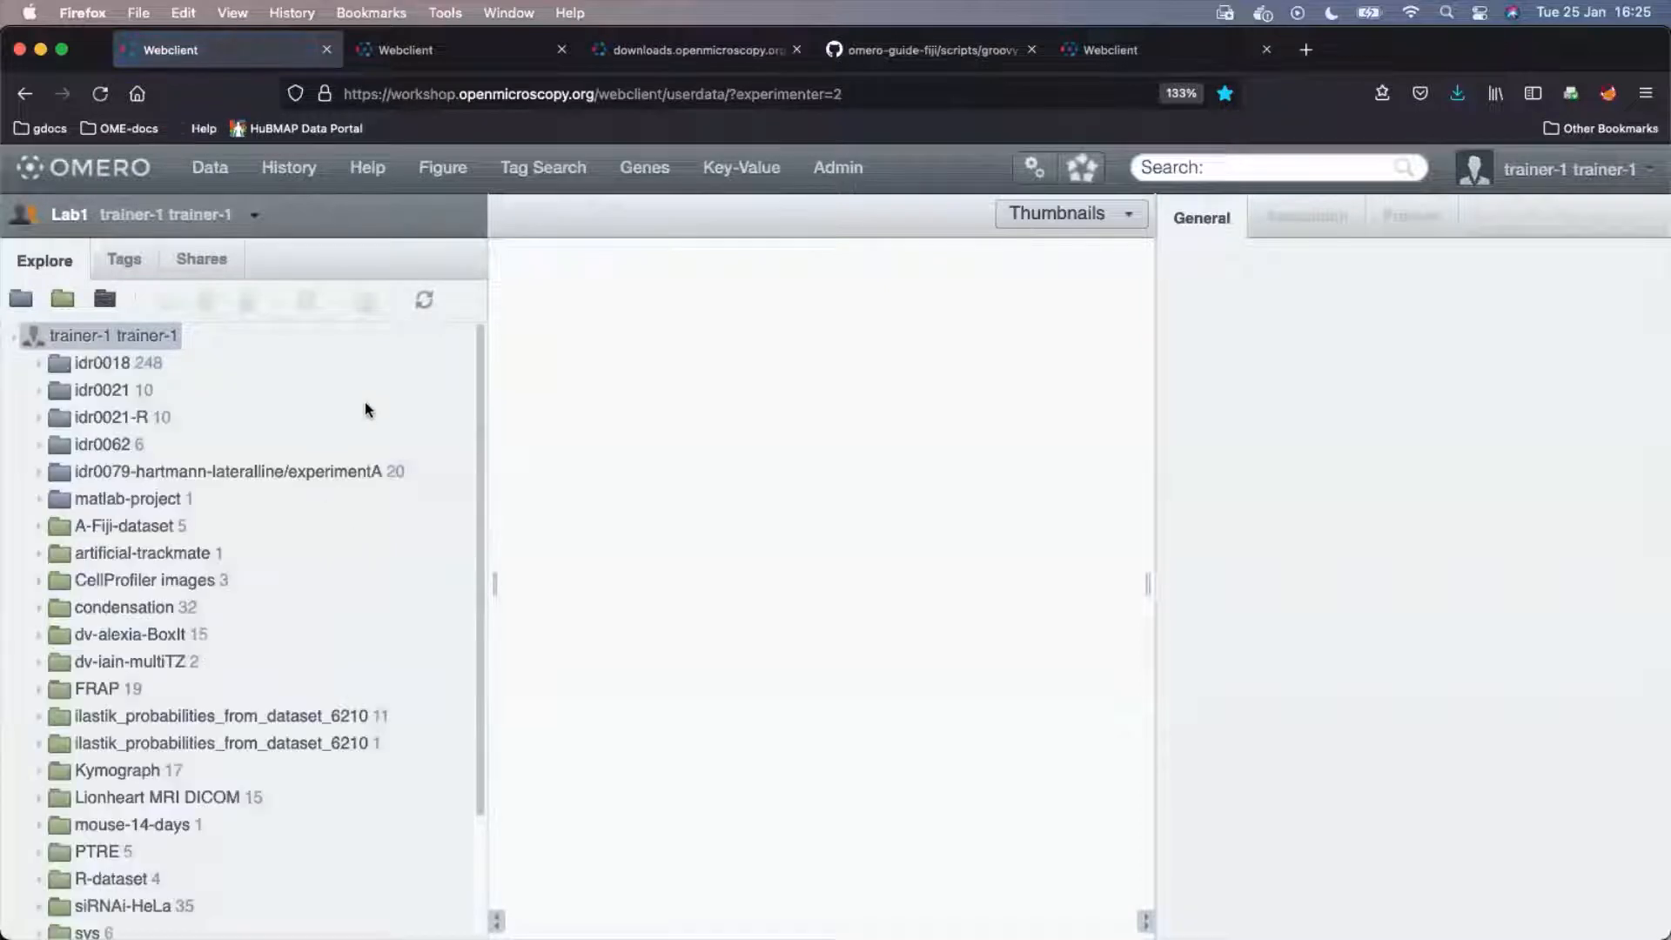
# Open the first Centrin_PCNT_Cep215_20110506_Fri-1545_0_SIR_PRJ.dv image of trainer-1's A-Fiji-dataset in the full viewer and show its ROIs.
pyautogui.scroll(-3, 365, 409)
pyautogui.click(148, 386)
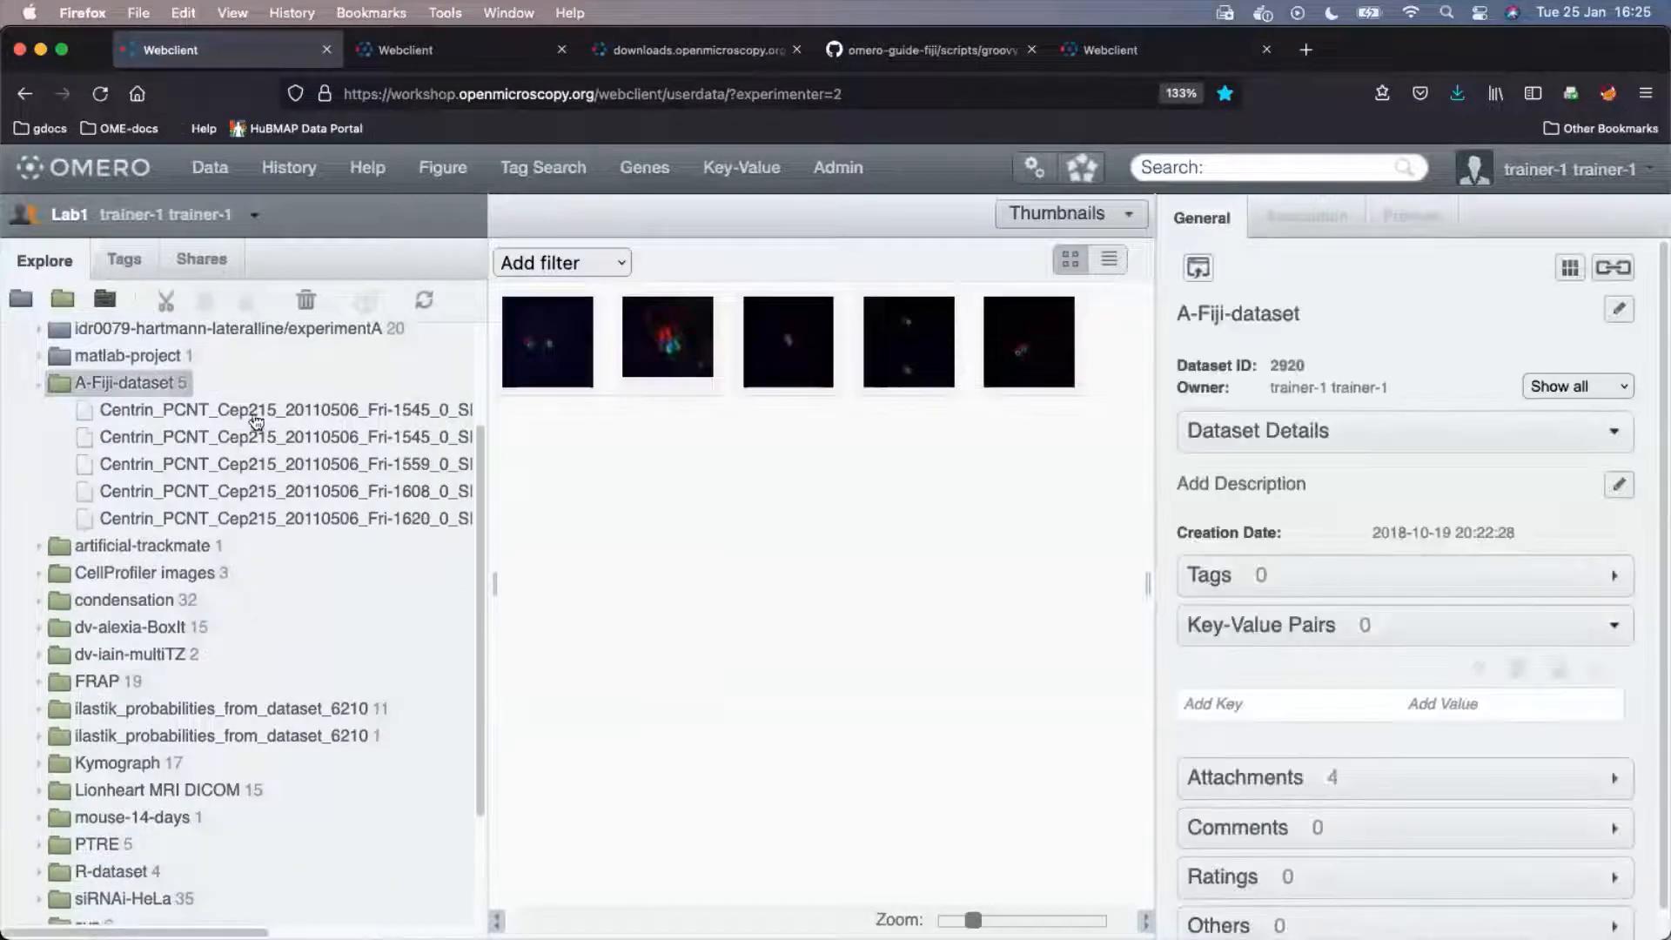
pyautogui.click(237, 410)
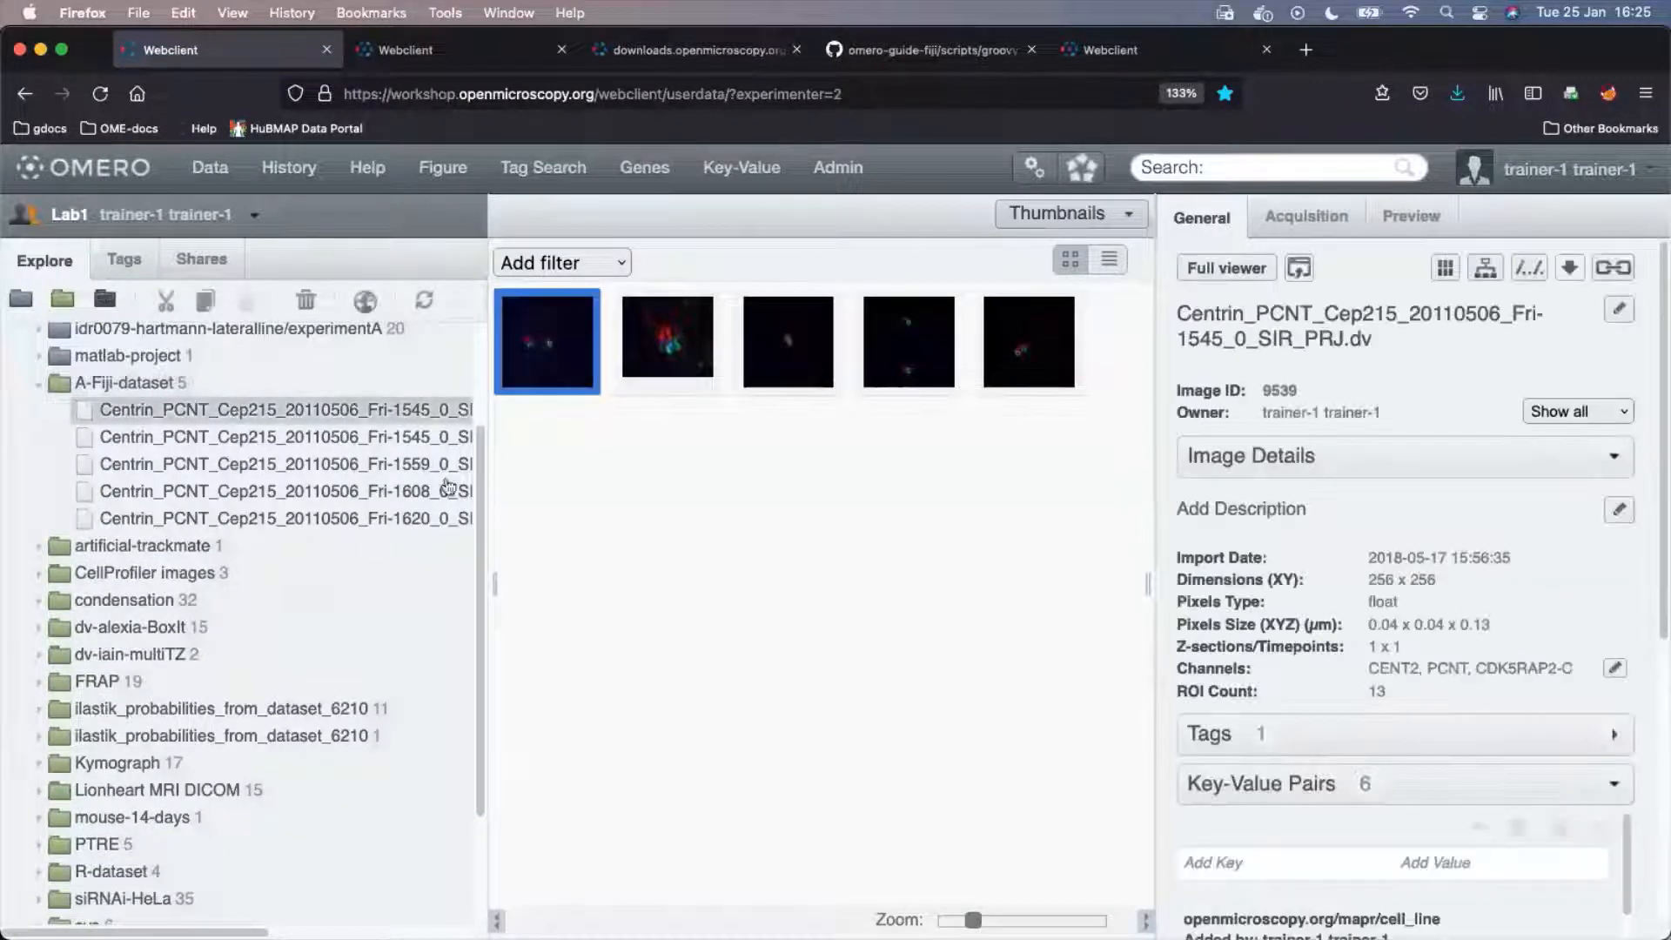
pyautogui.doubleClick(283, 409)
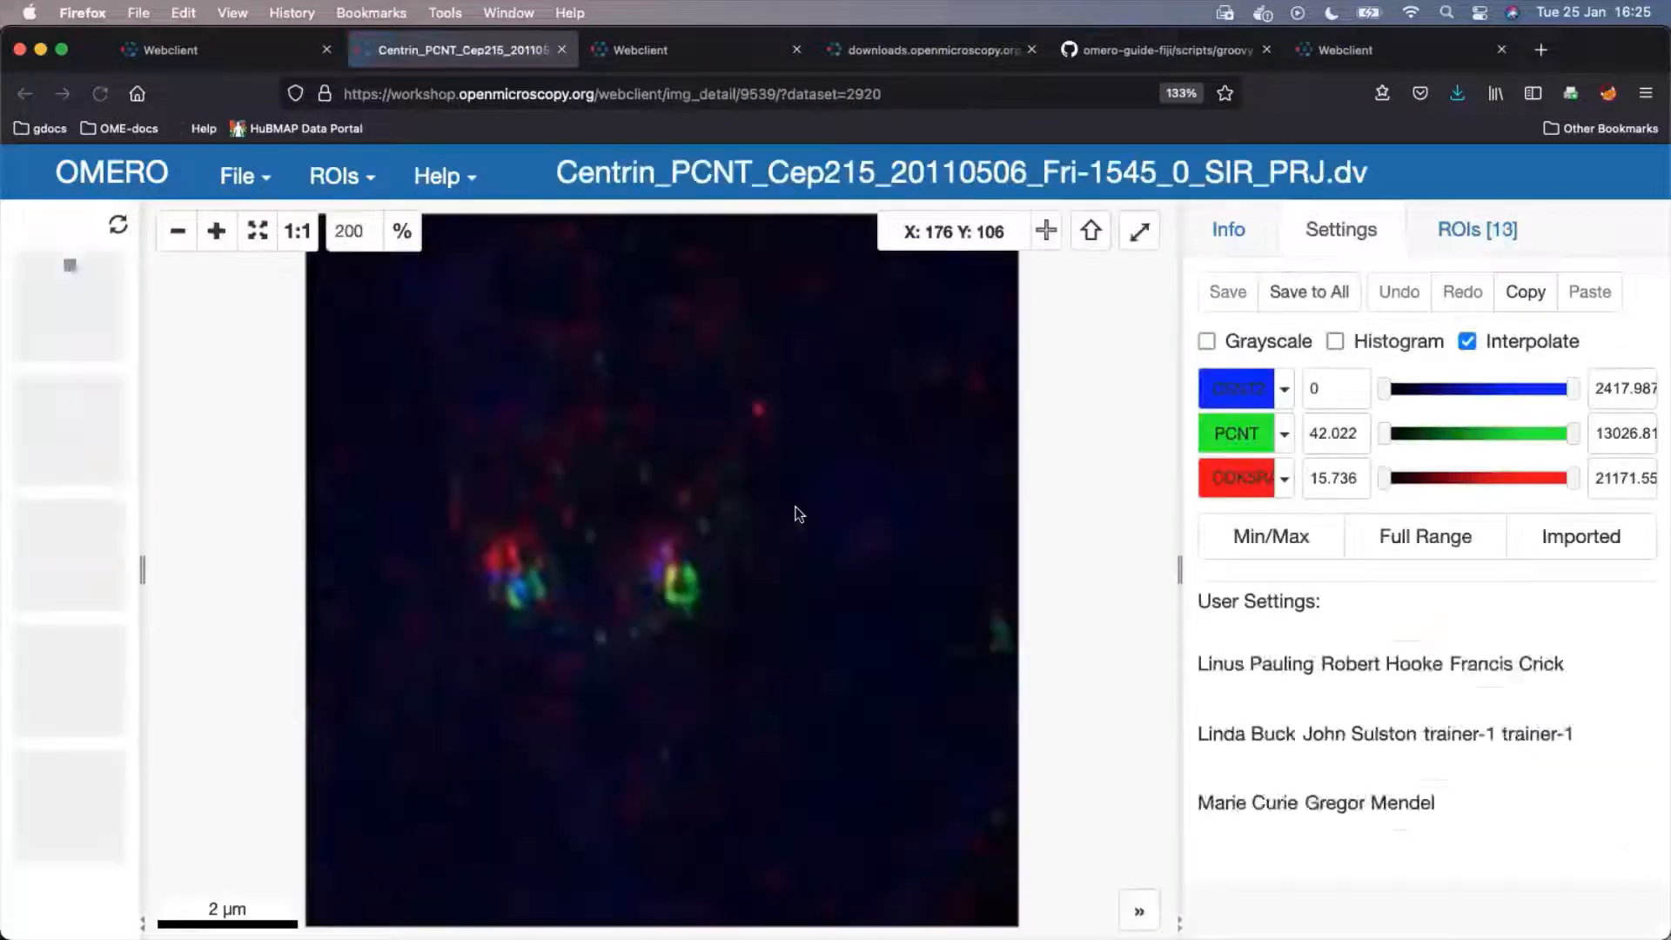
pyautogui.click(1471, 230)
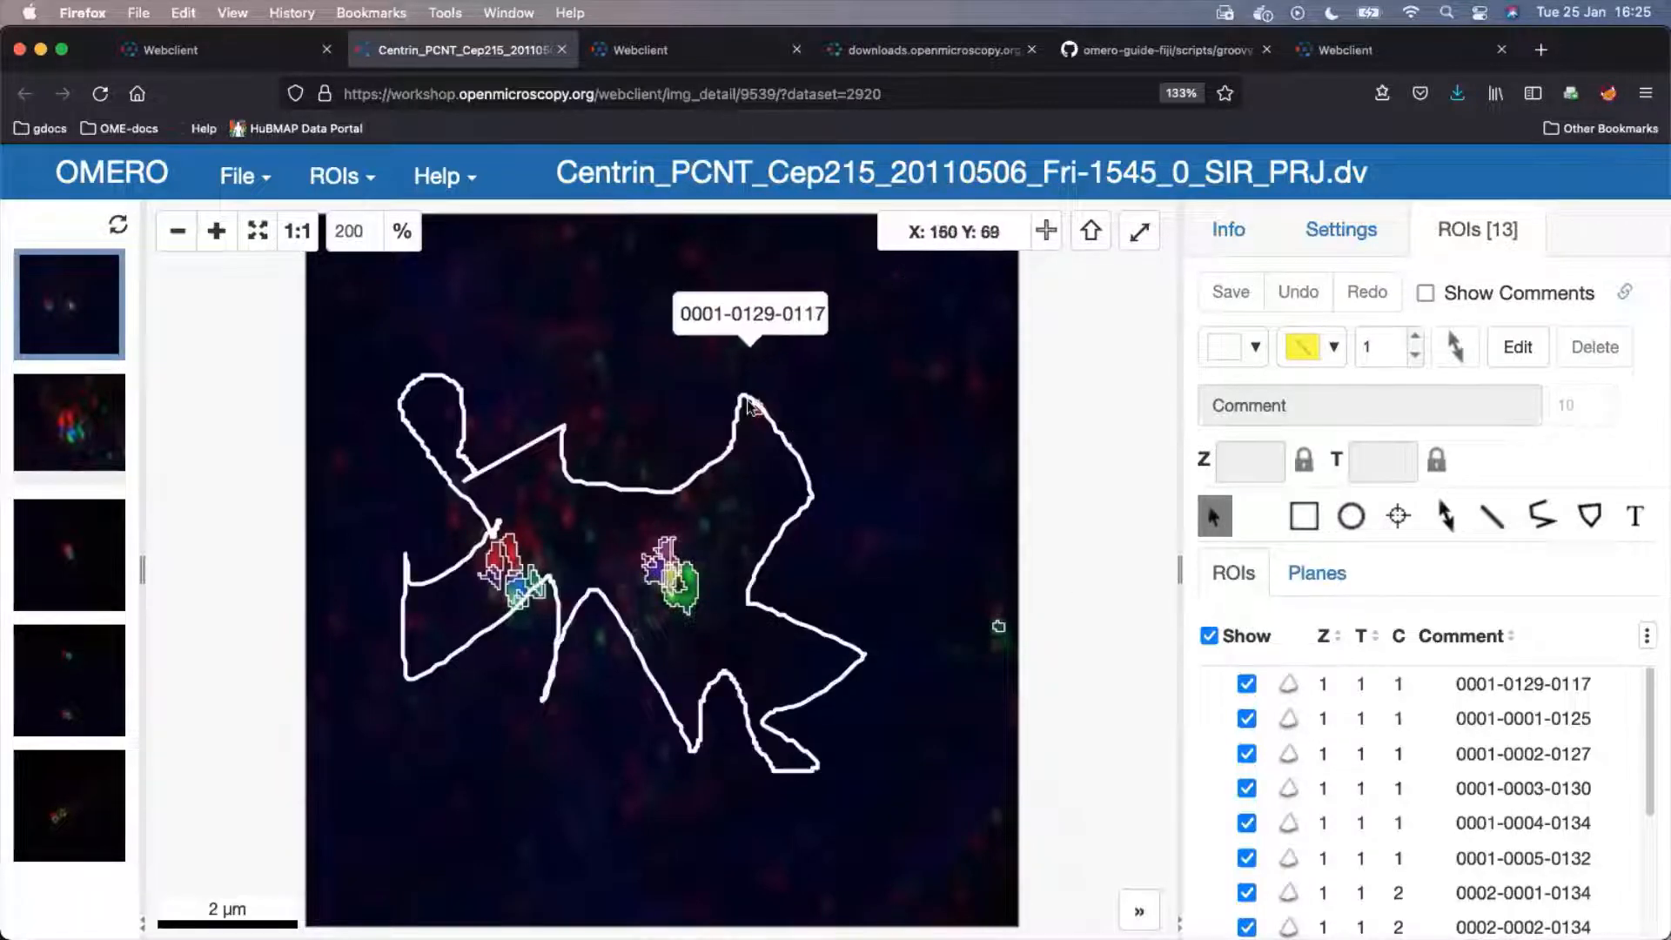
pyautogui.click(174, 50)
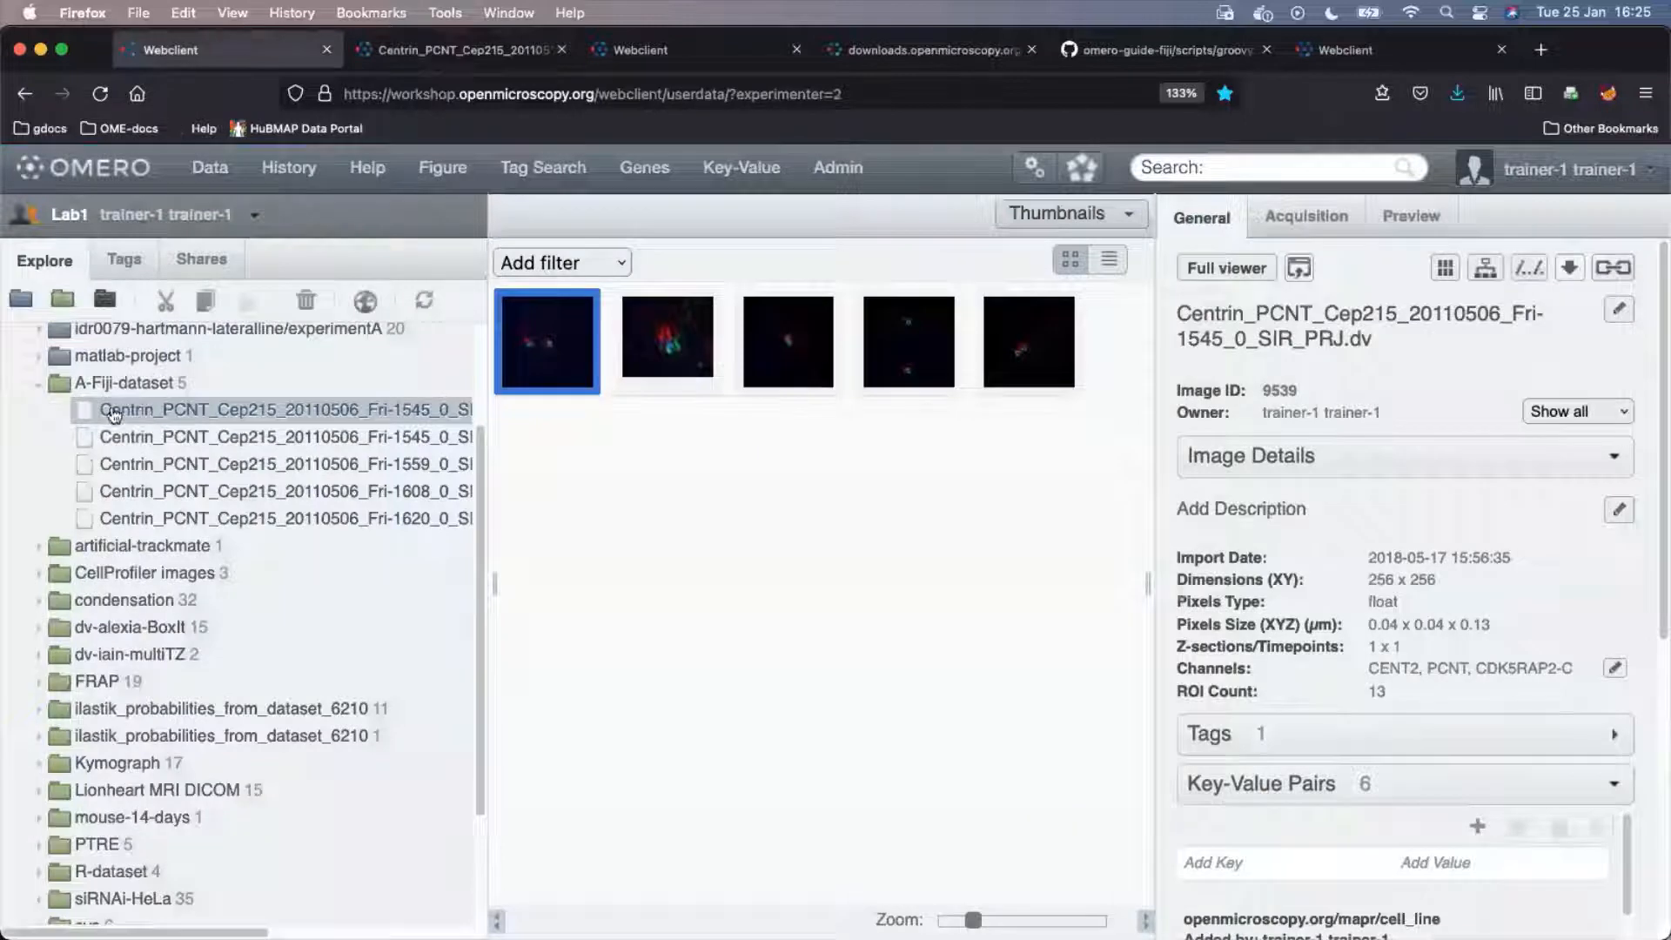
pyautogui.click(473, 56)
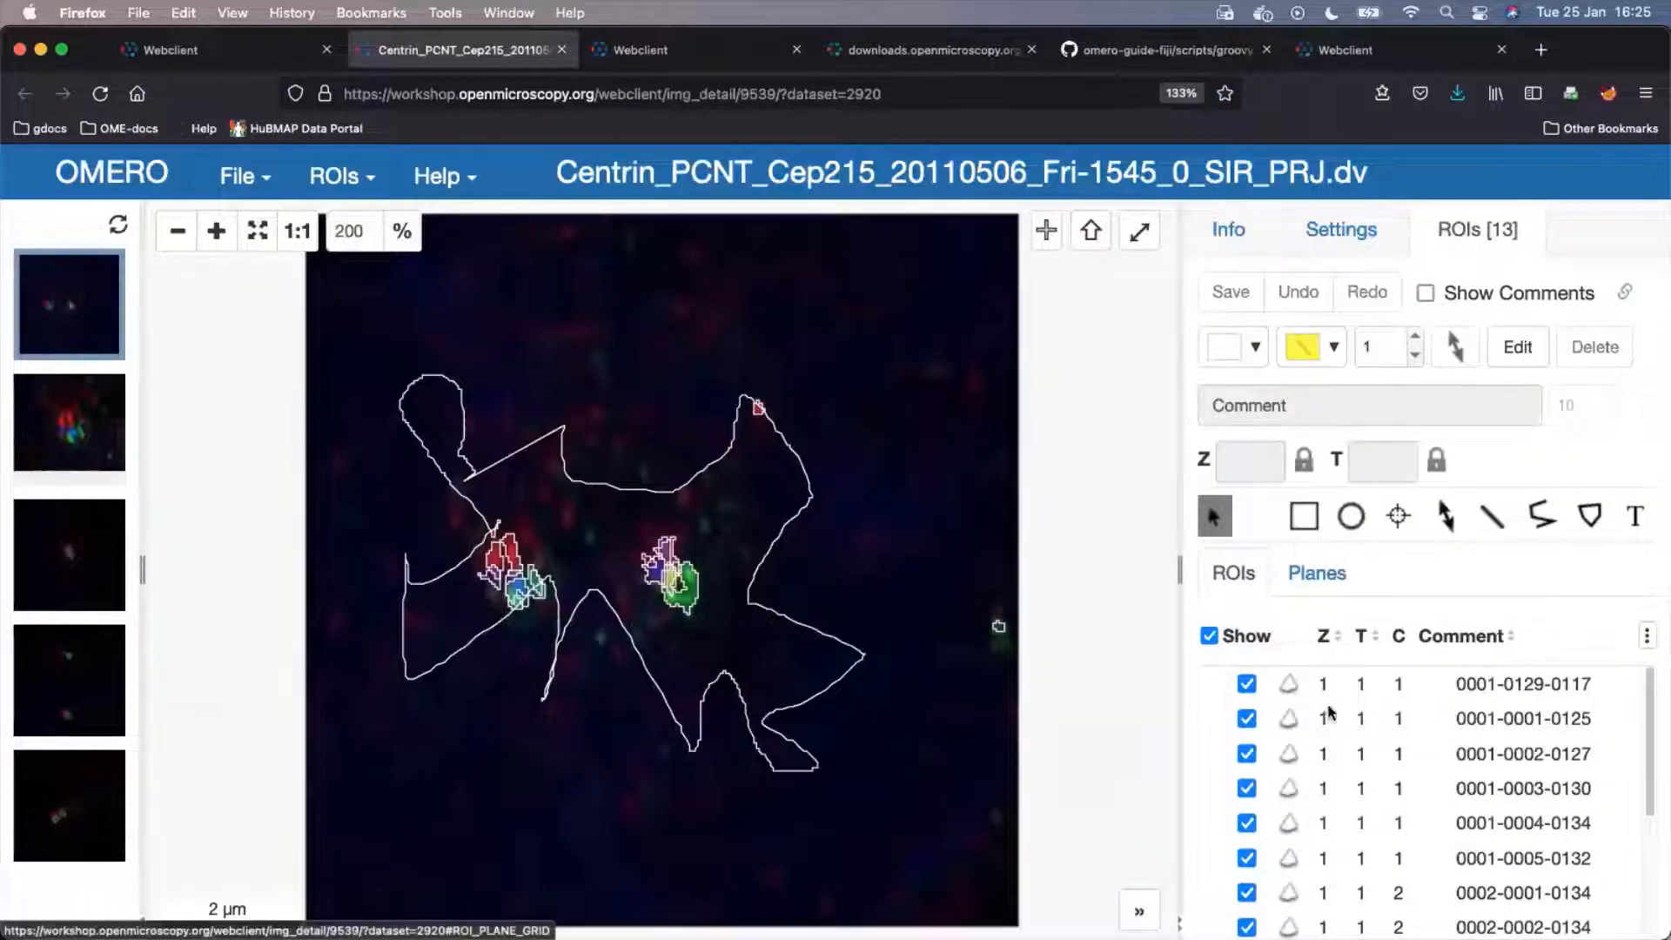
pyautogui.click(787, 499)
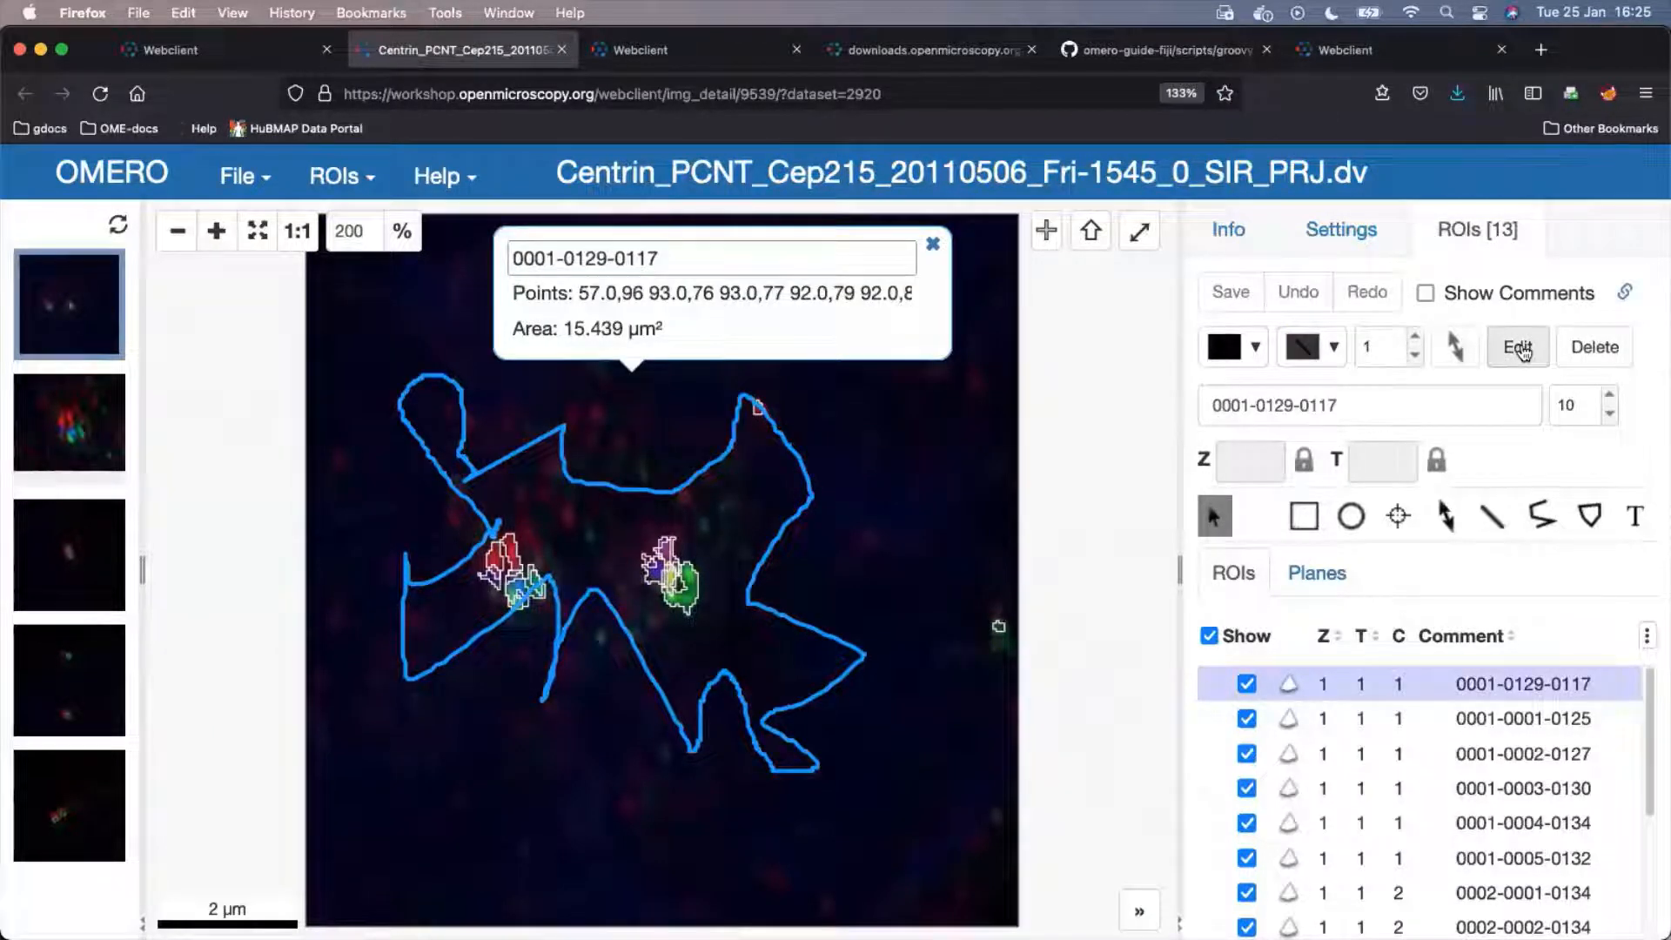
pyautogui.click(1520, 348)
pyautogui.click(1513, 399)
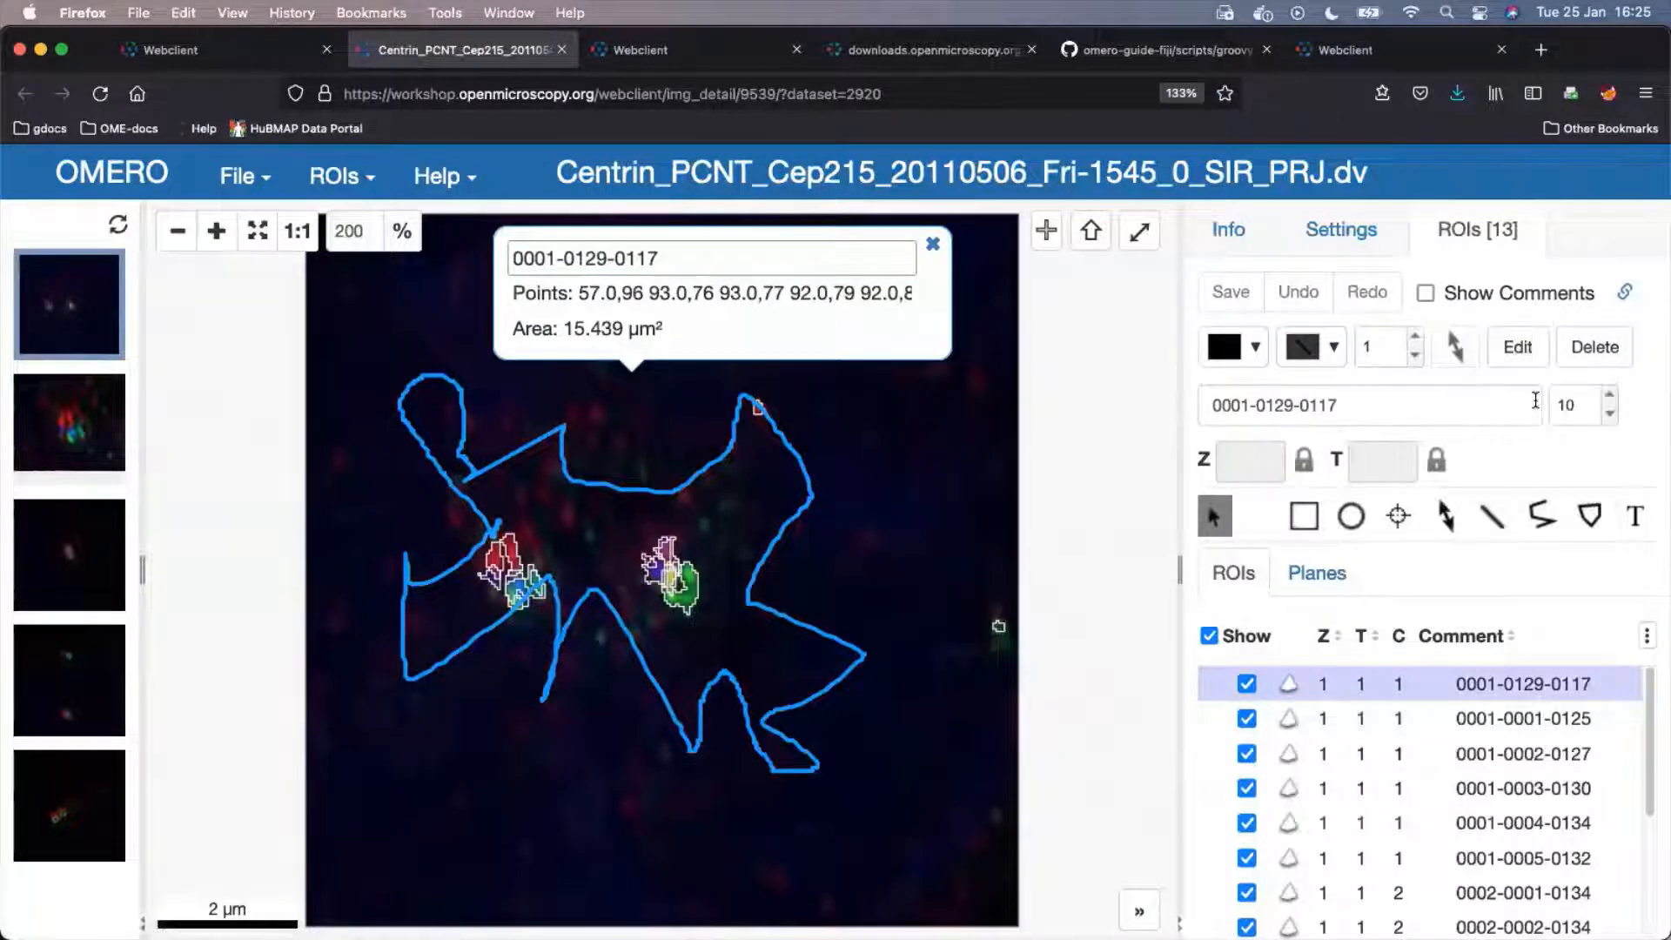
# Open the Fri-1545 image from the other Lab1 member's A-Fiji-dataset in the full viewer and show its ROI list.
pyautogui.click(675, 52)
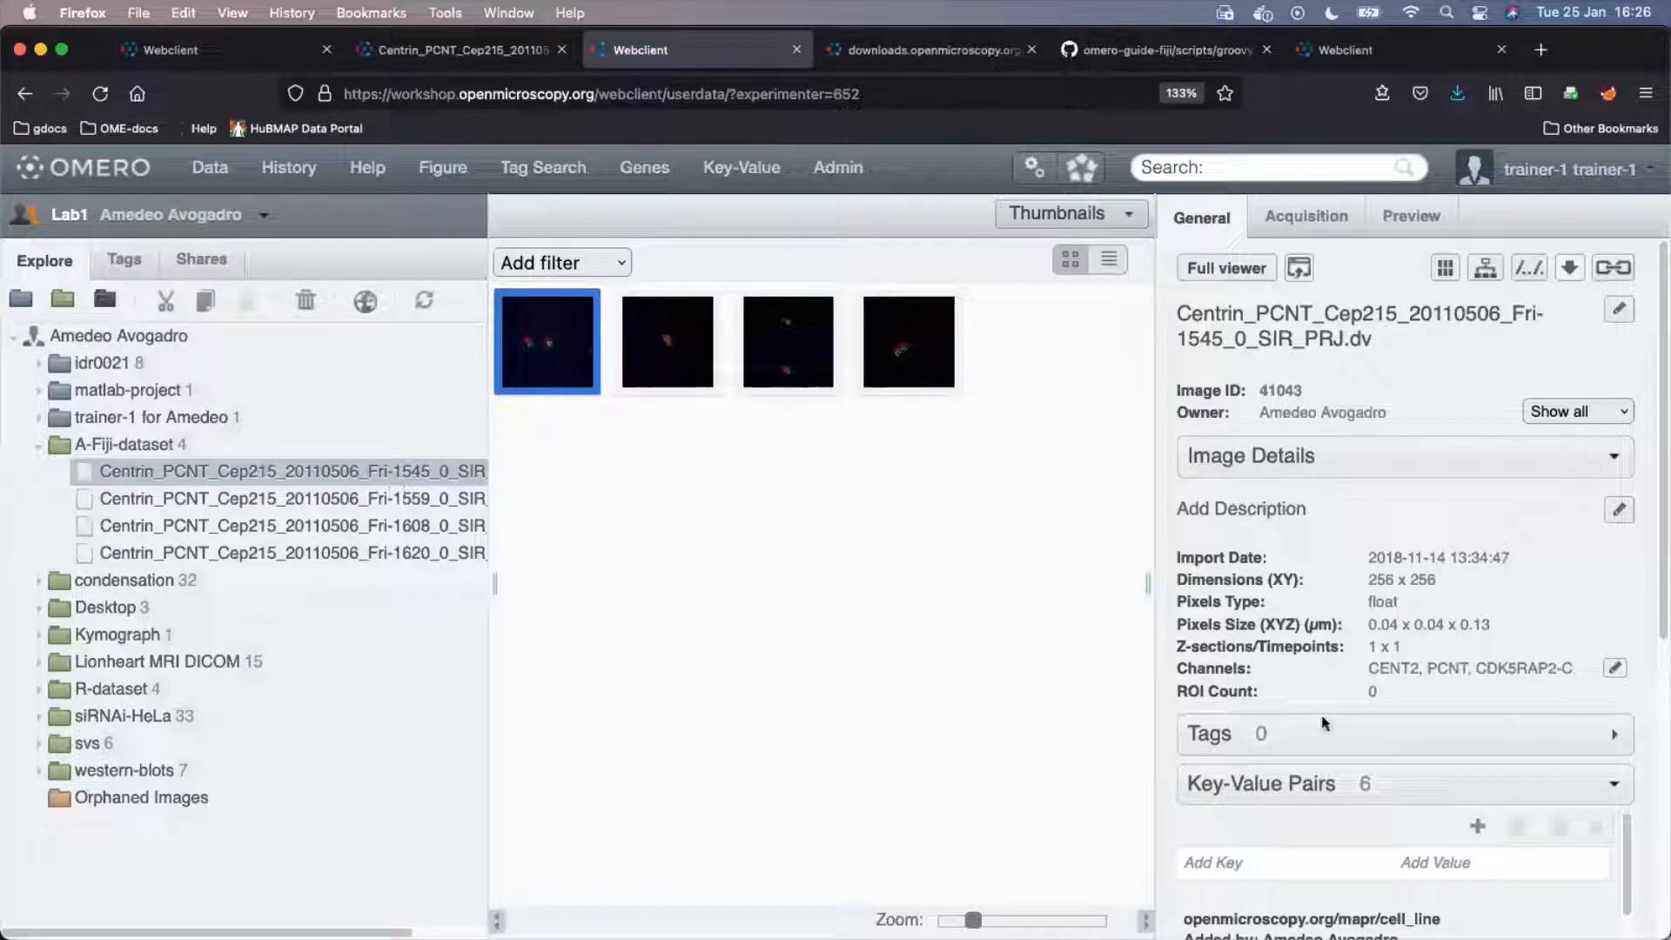
pyautogui.doubleClick(273, 471)
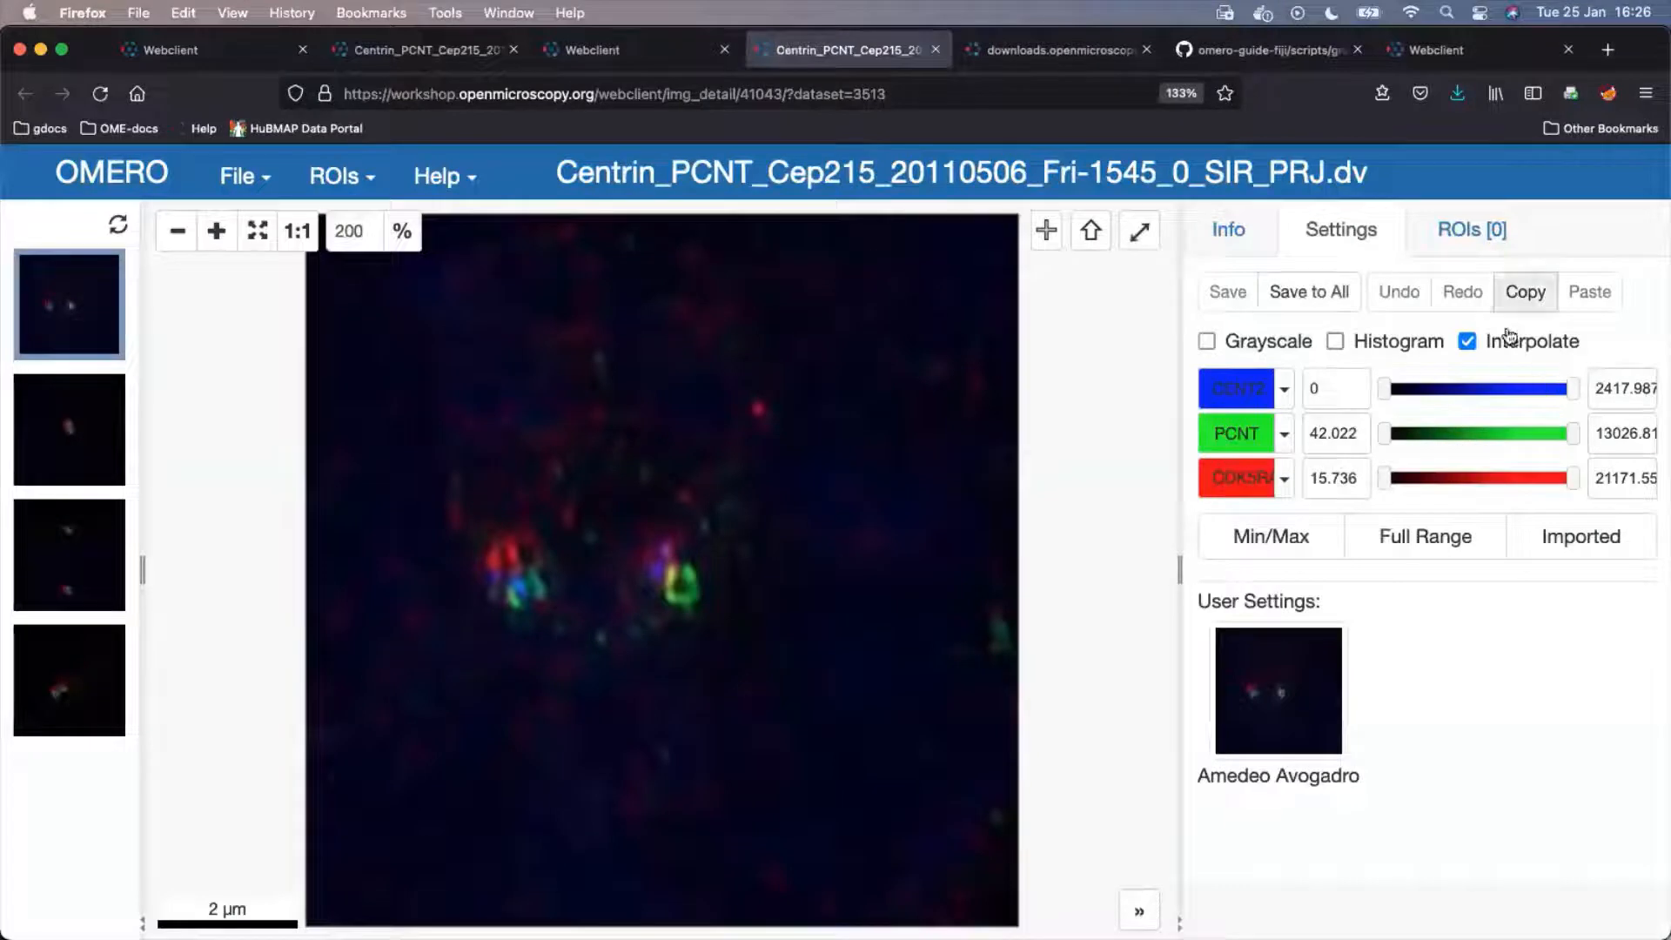
pyautogui.click(1467, 228)
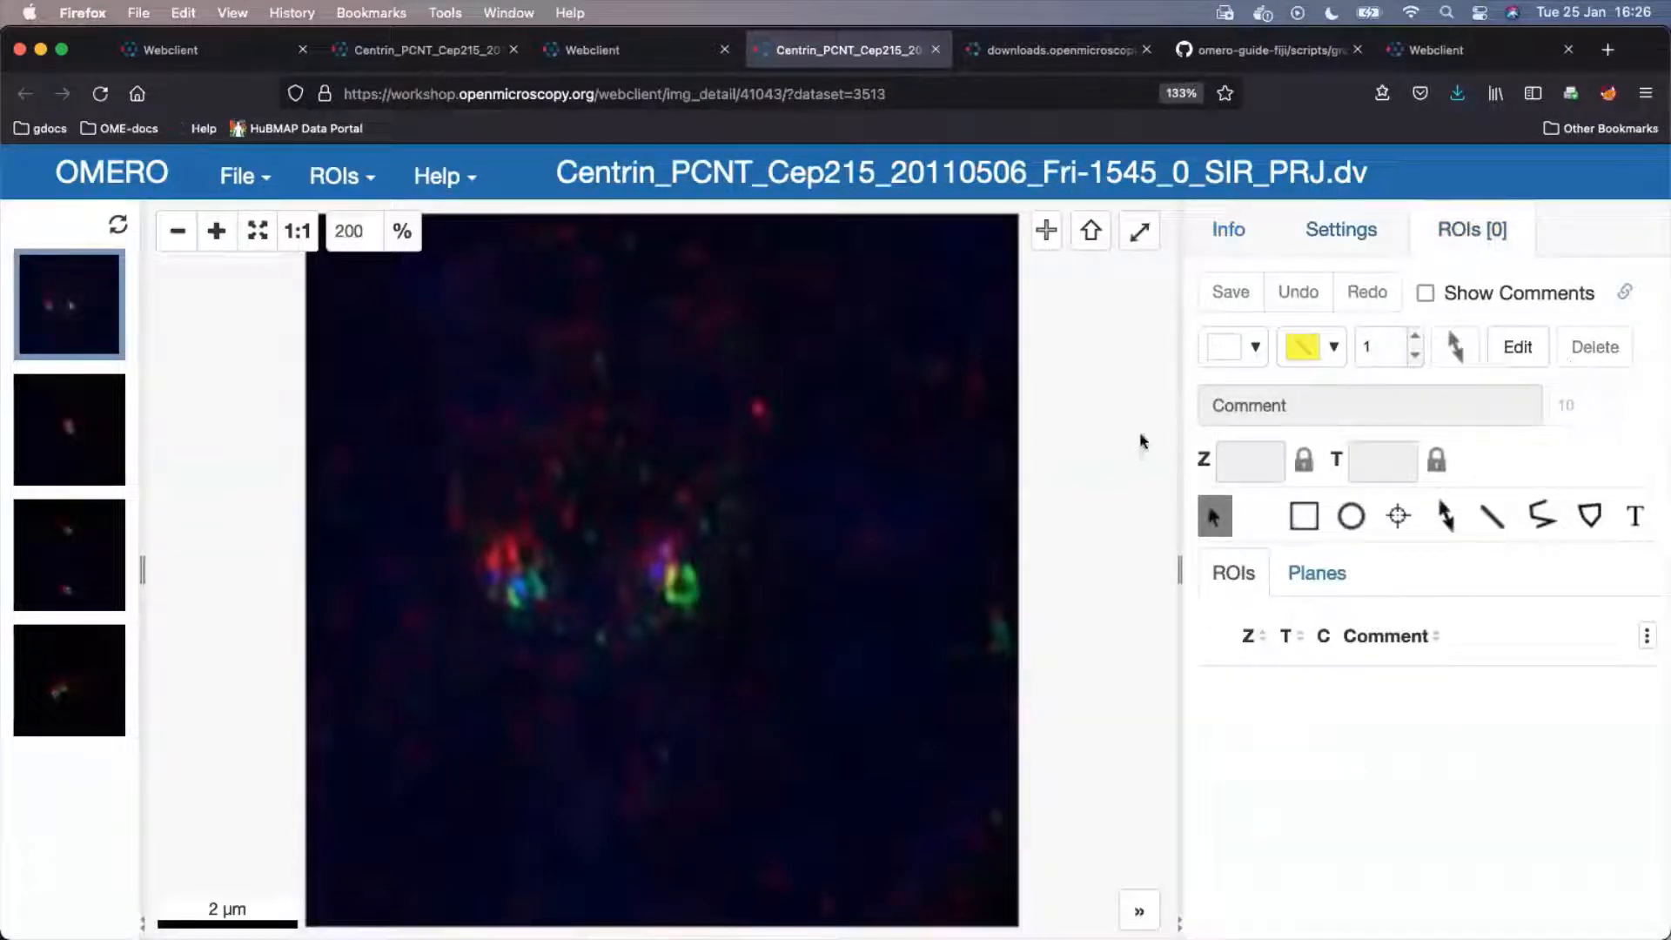
pyautogui.click(1519, 348)
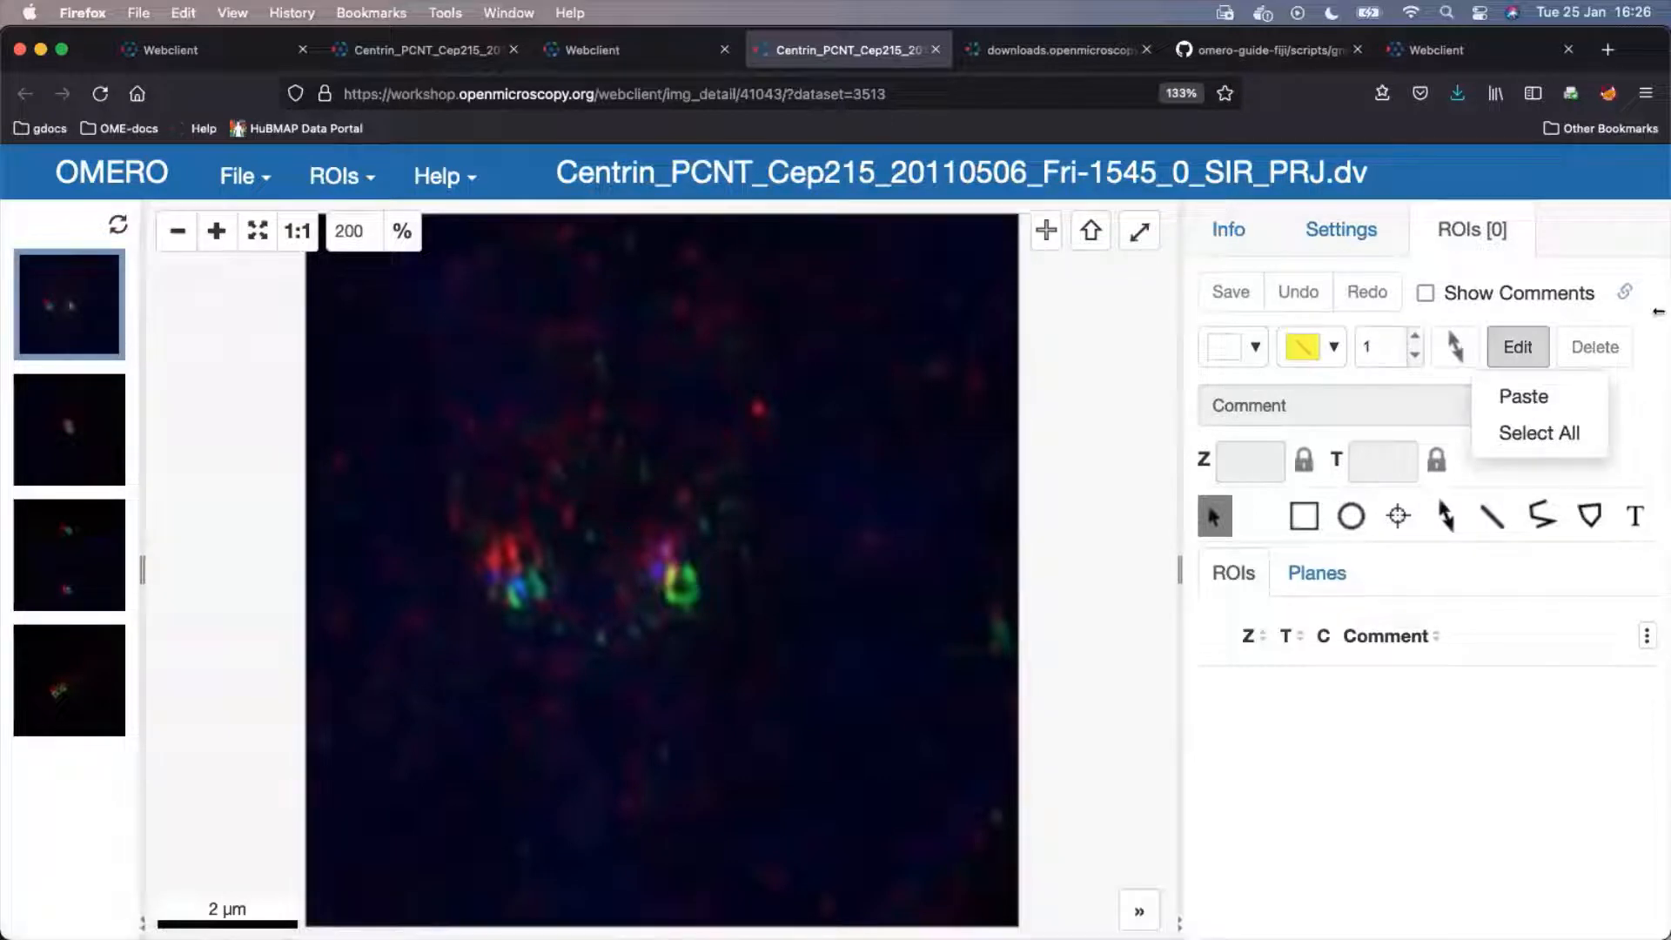
pyautogui.click(1519, 397)
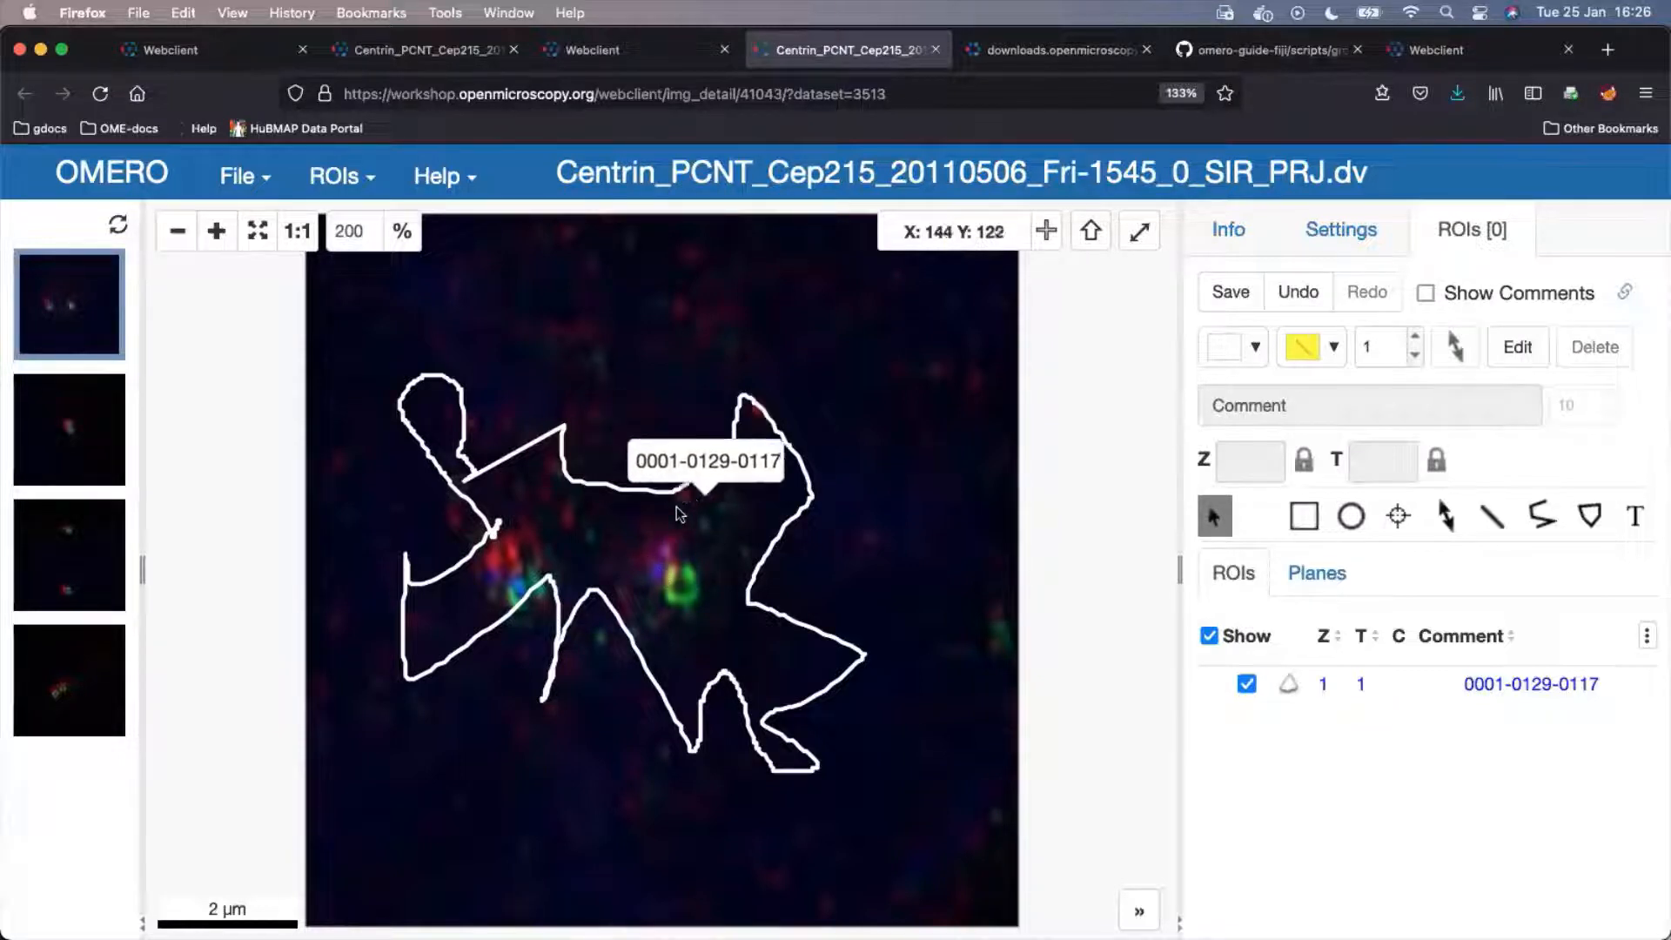
pyautogui.click(1368, 682)
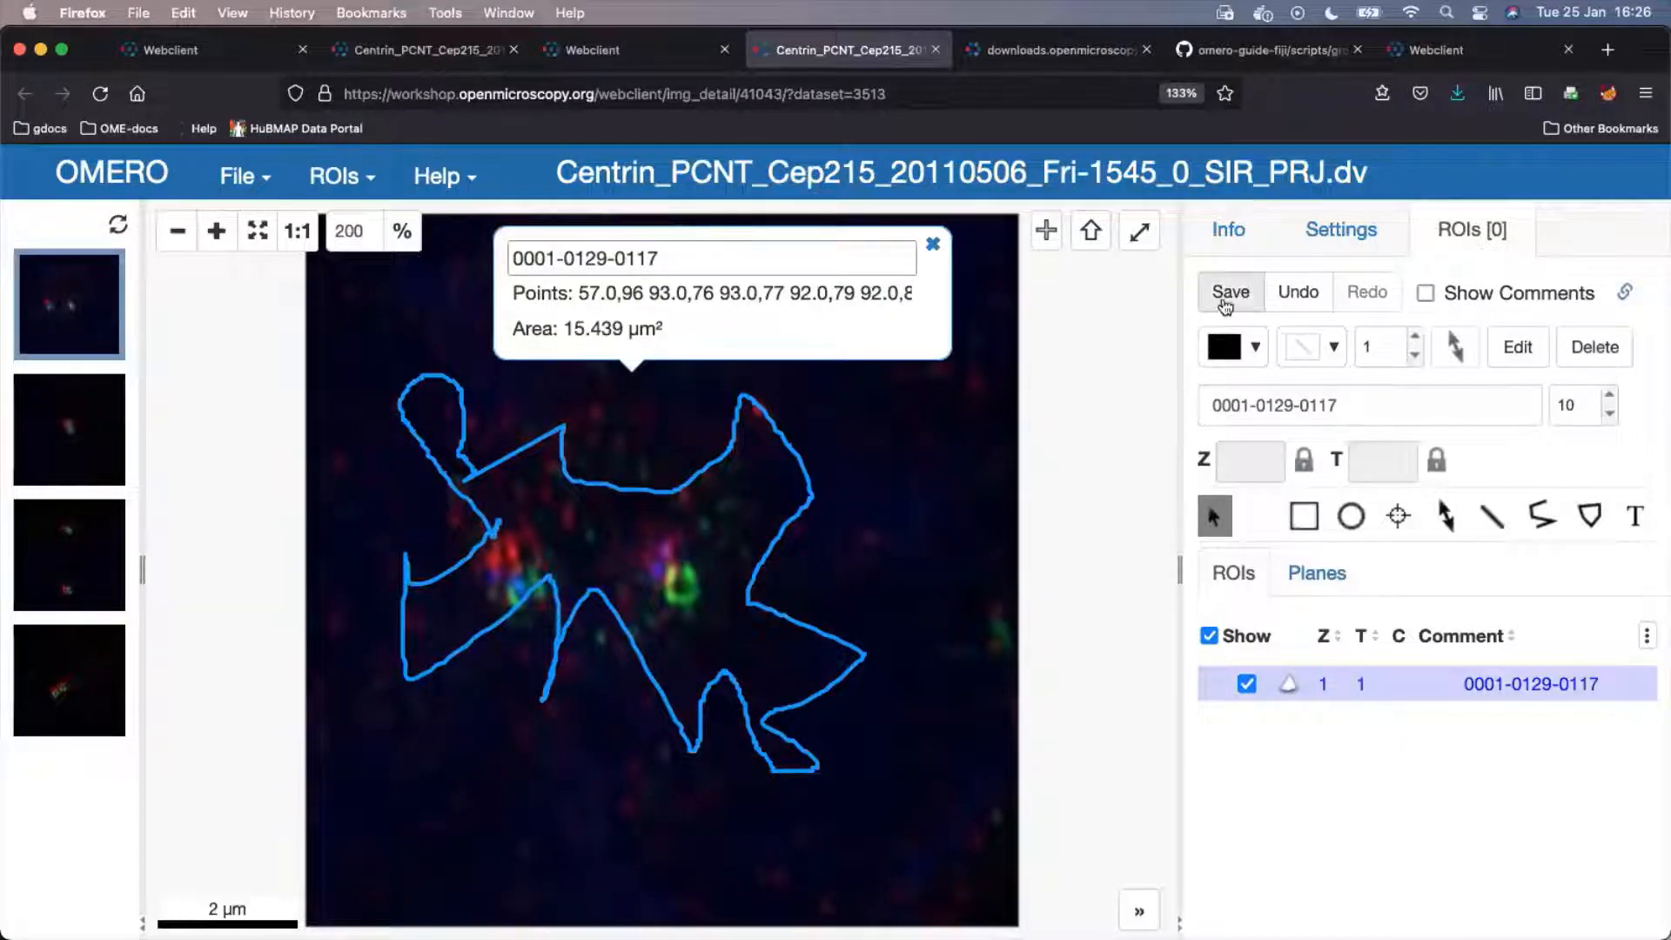
pyautogui.click(1231, 292)
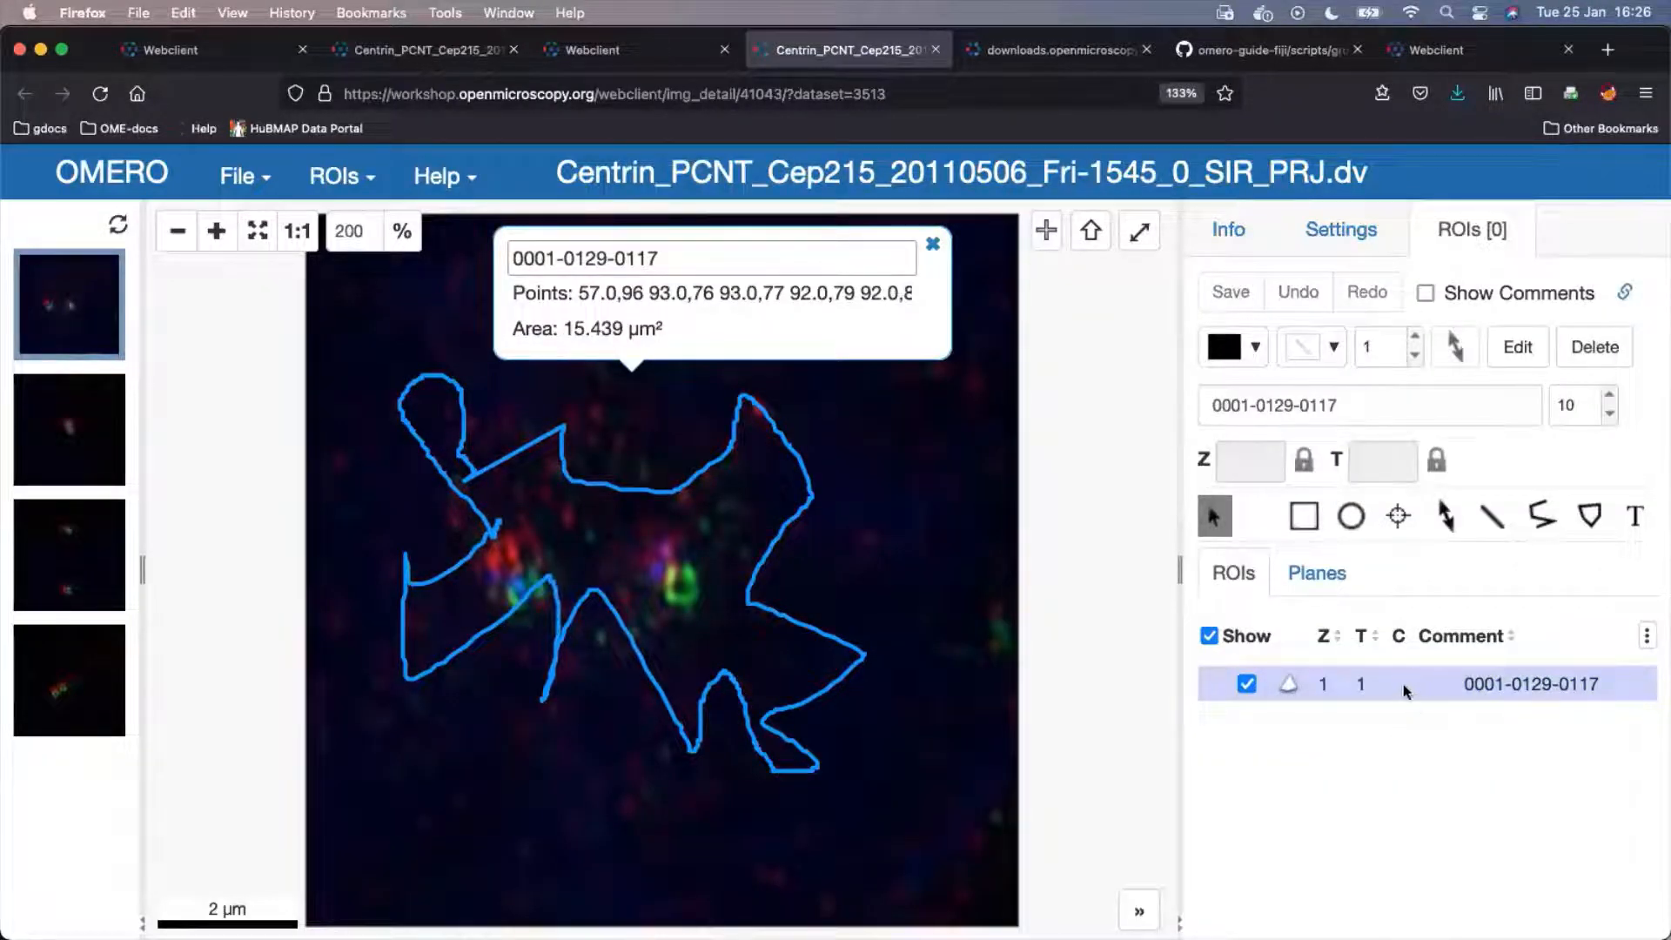
pyautogui.rightClick(1403, 688)
pyautogui.press('Escape')
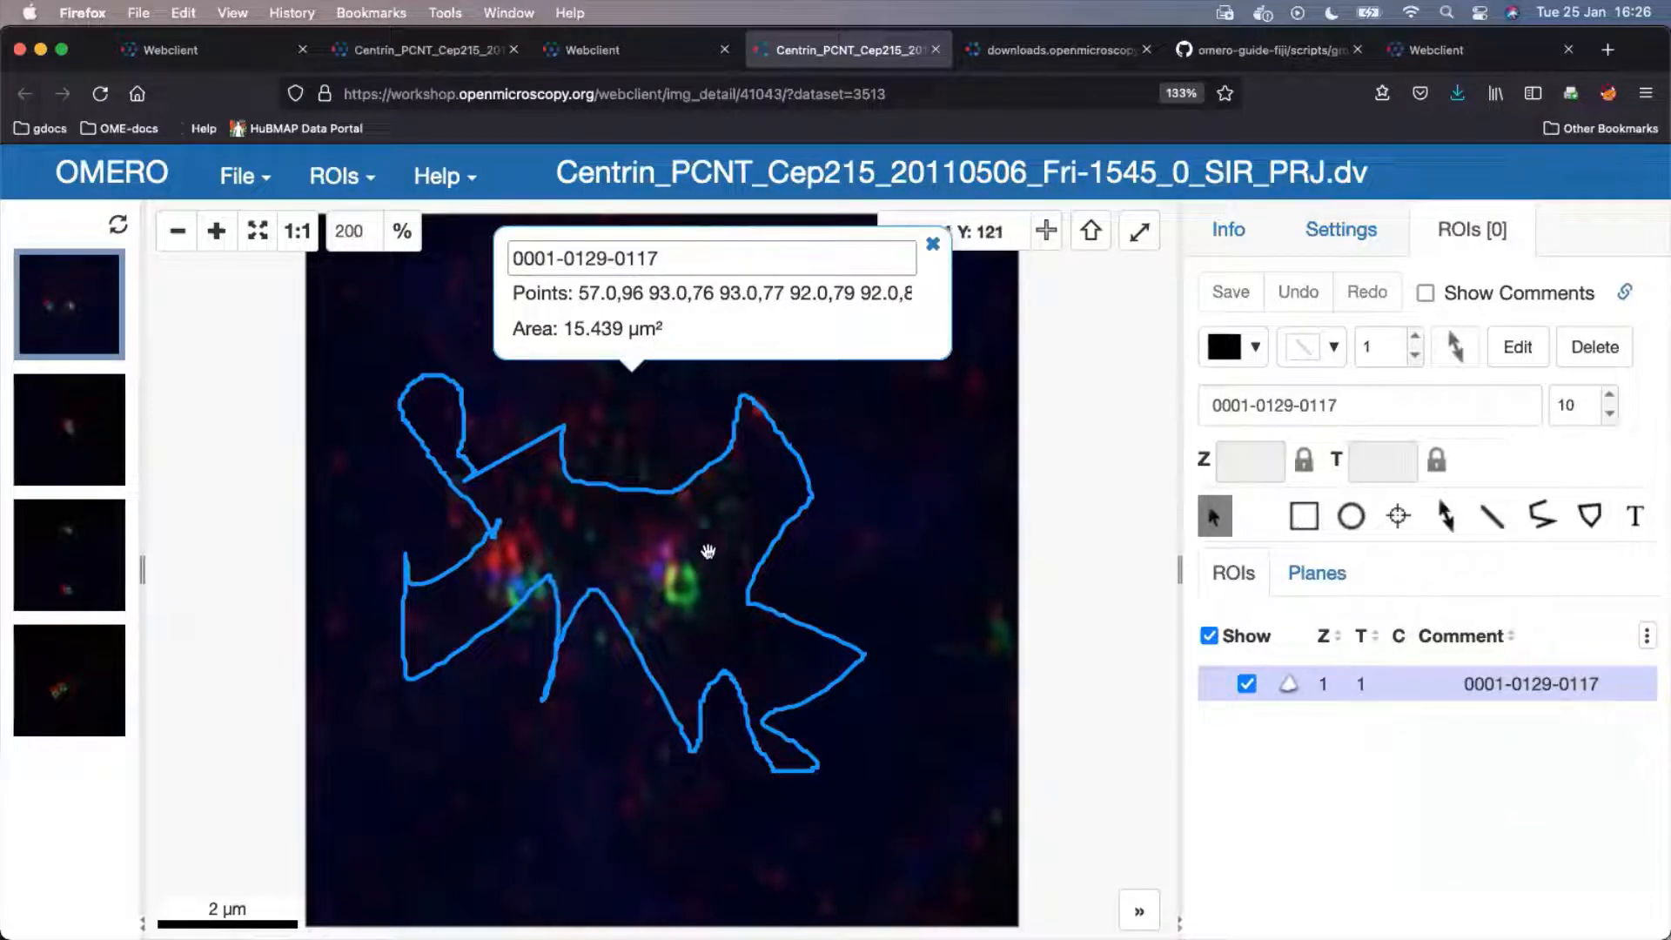
# Compare the pasted ROI in the other member's image with the original ROI in trainer-1's image.
pyautogui.click(416, 62)
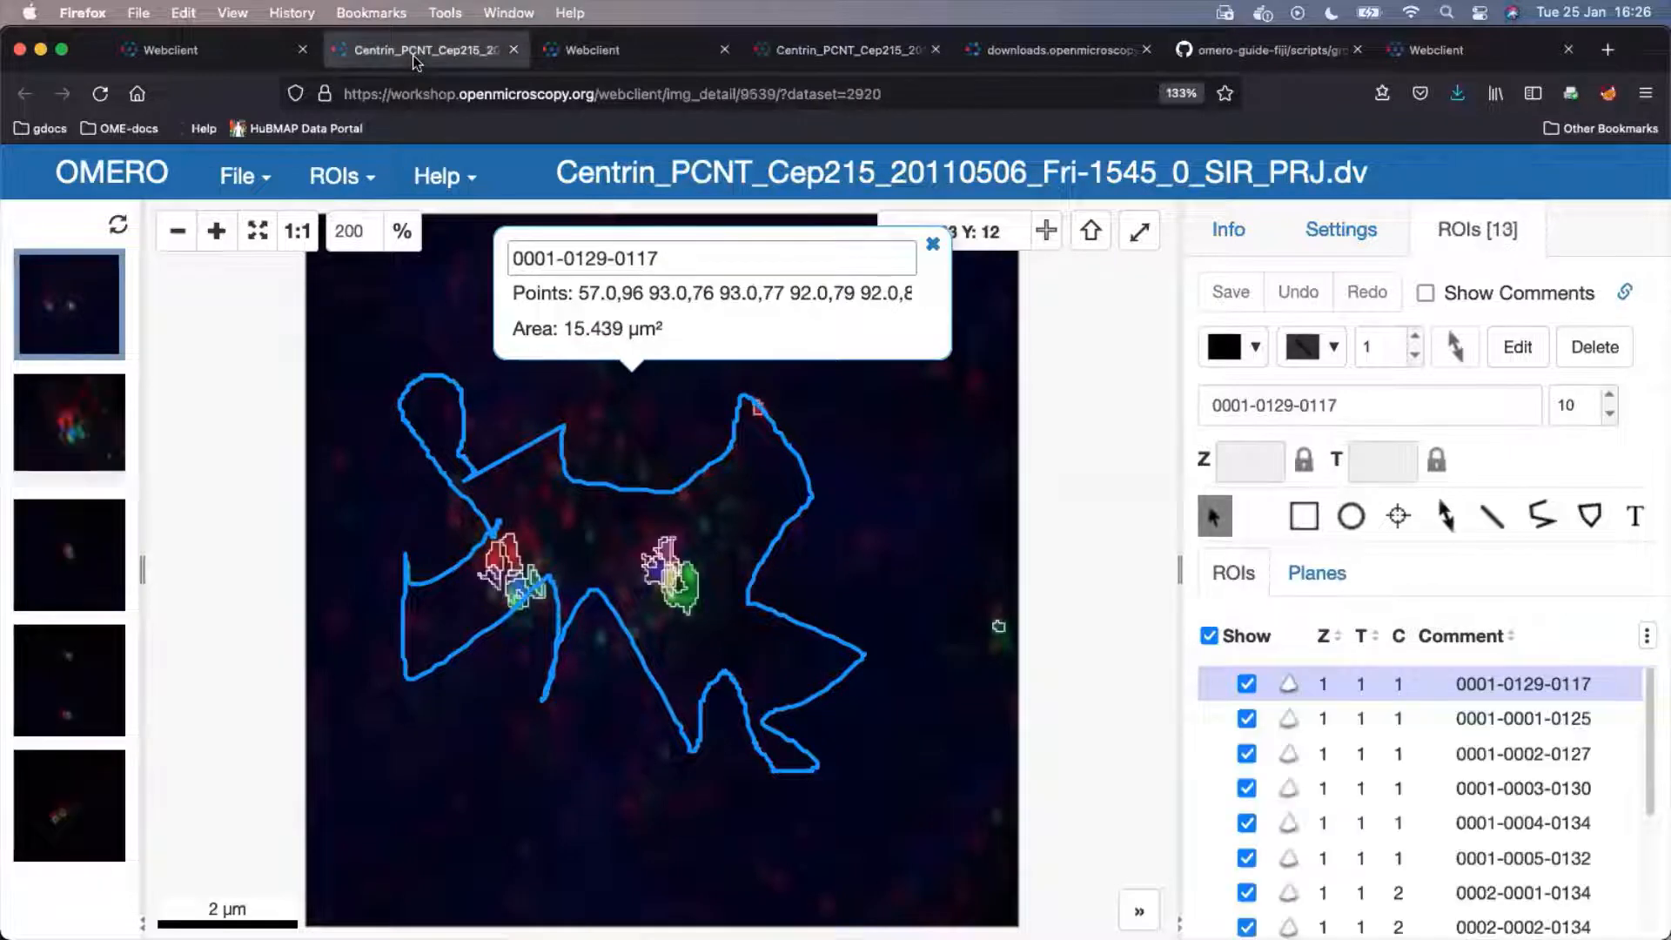
pyautogui.click(840, 60)
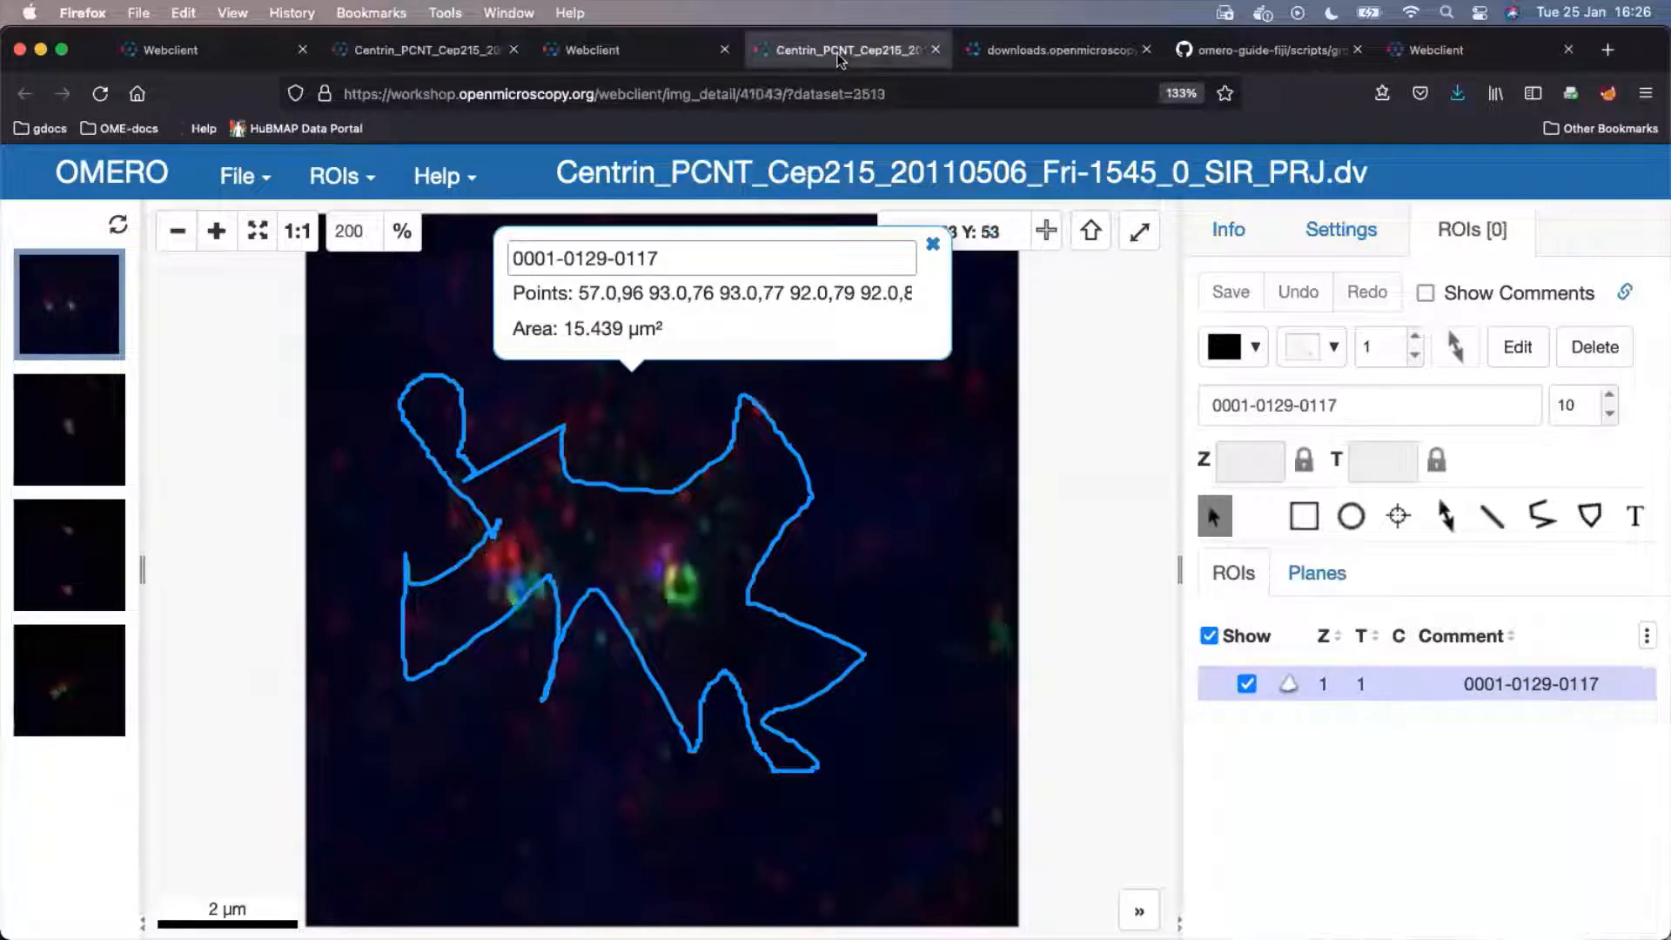
pyautogui.click(420, 56)
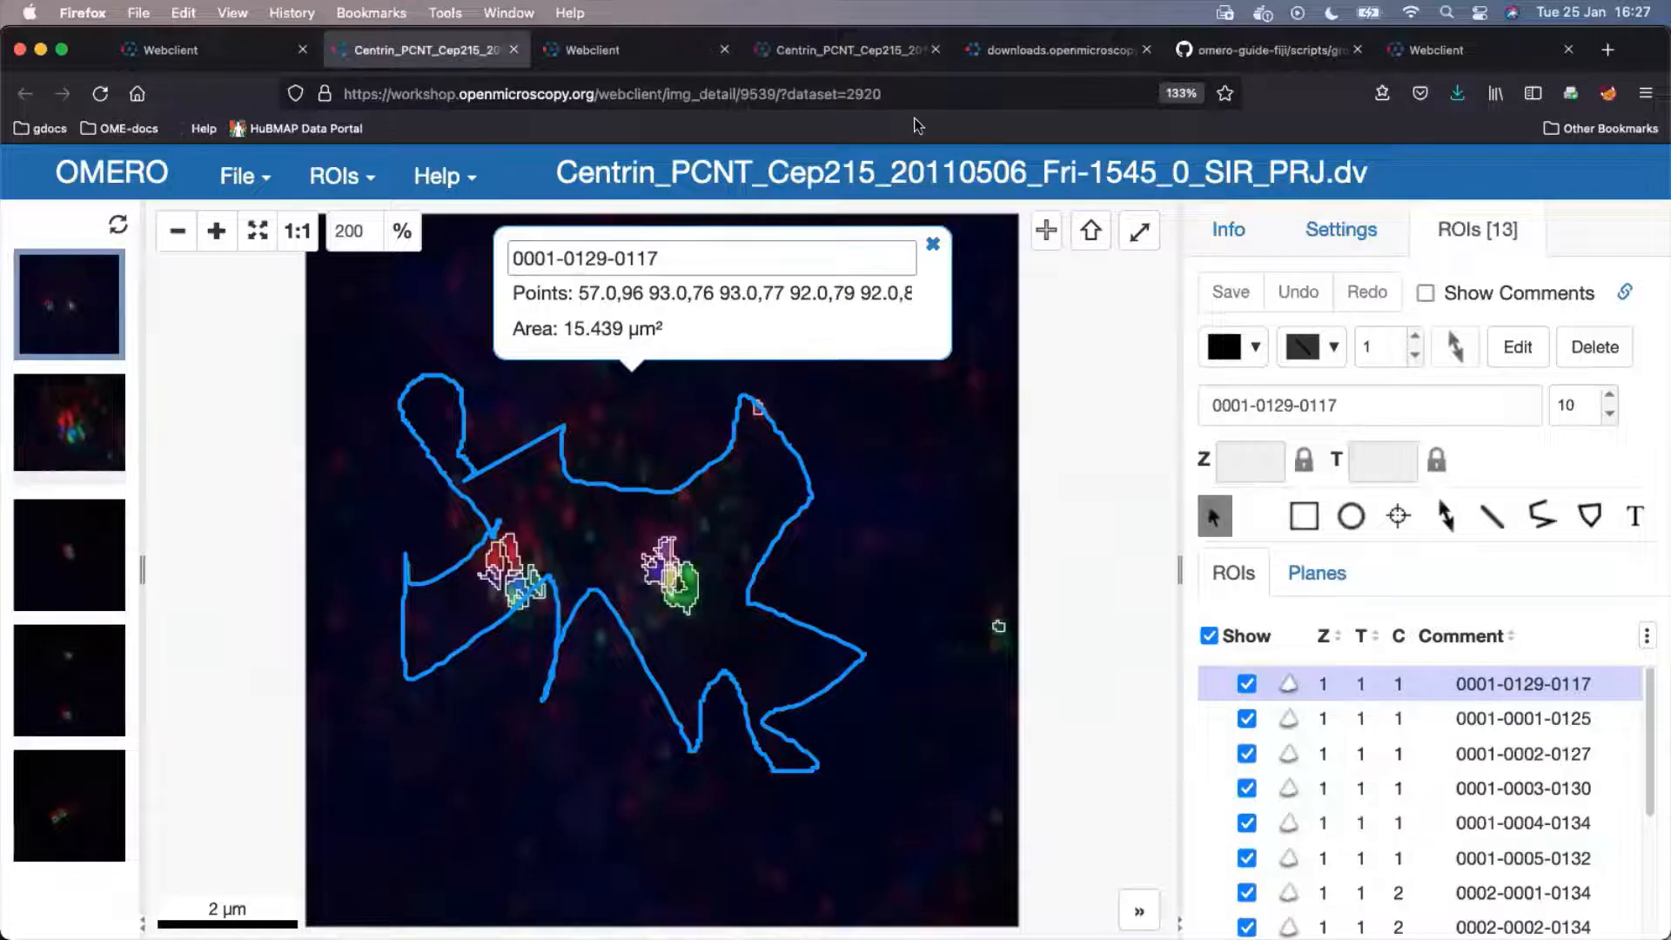
pyautogui.click(897, 53)
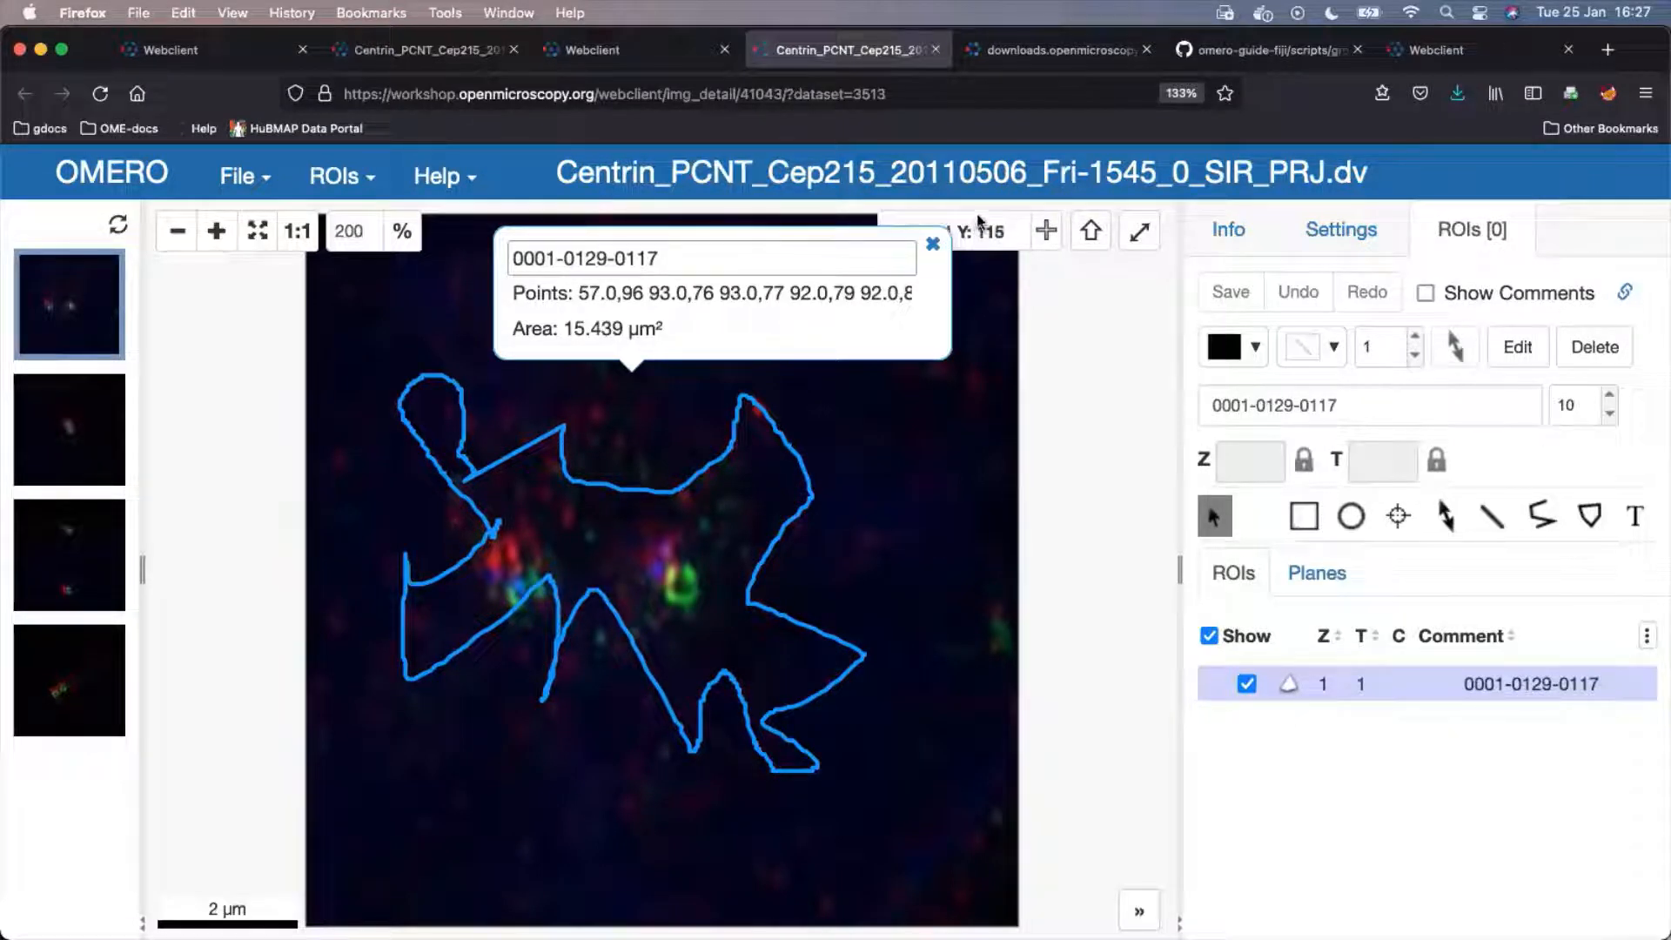
# Switch to Fiji, import the Fri-1545 image from trainer-1's A-Fiji-dataset with its ROIs, and select the first ROI in the ROI Manager.
pyautogui.click(1306, 884)
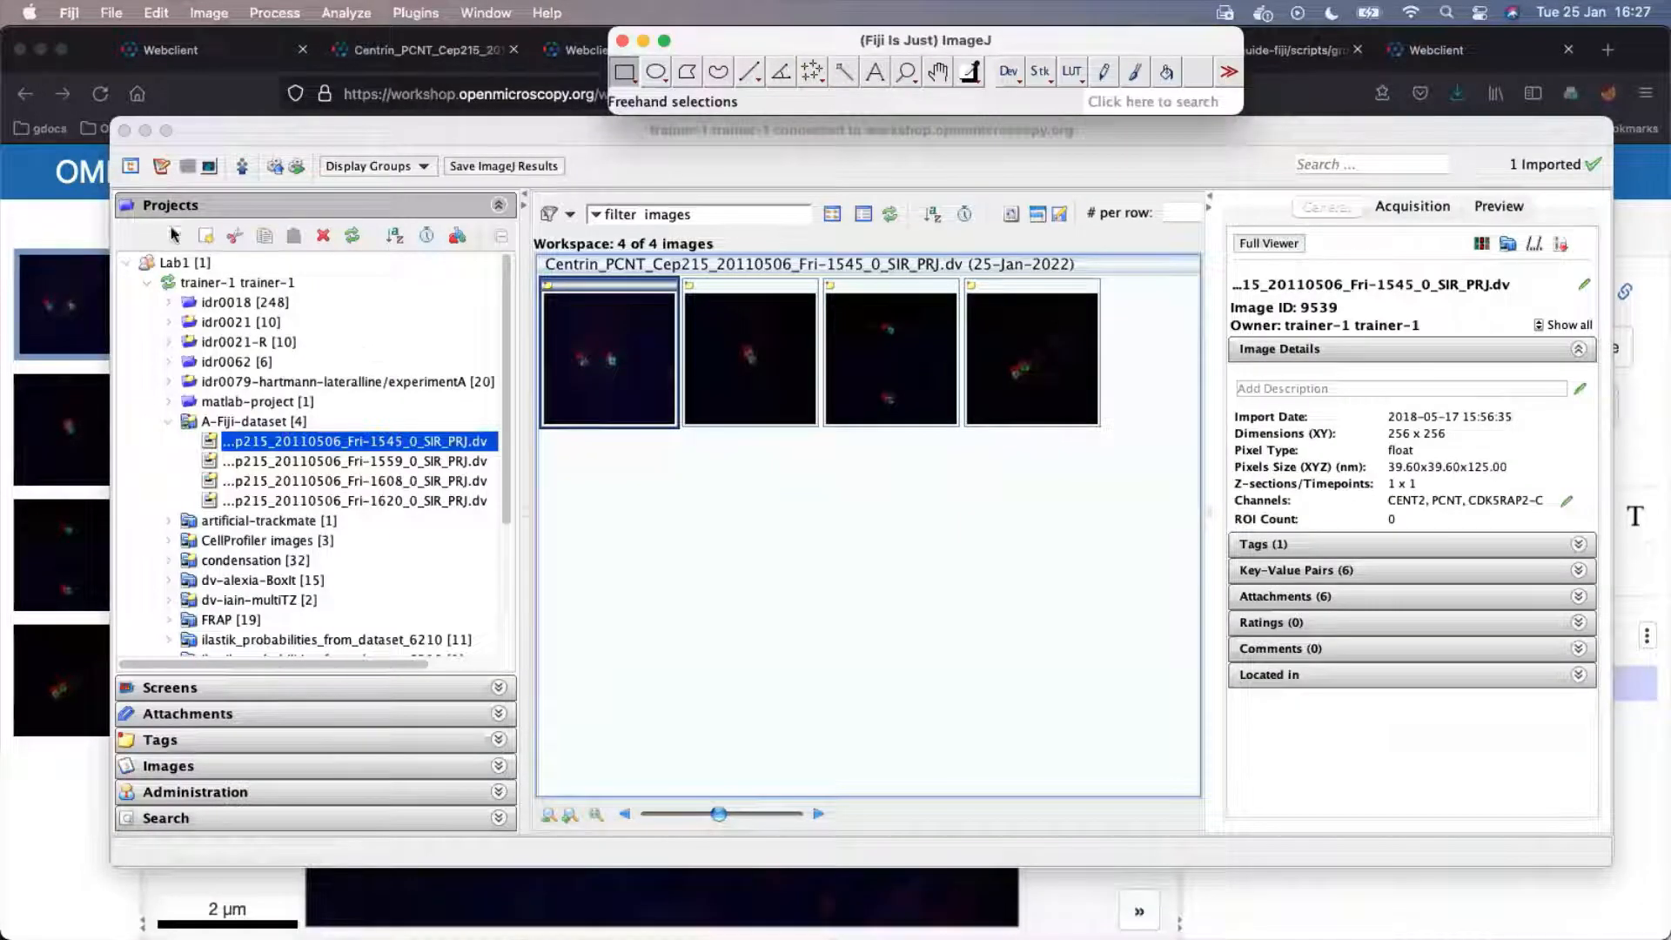
pyautogui.click(424, 165)
pyautogui.moveTo(488, 248)
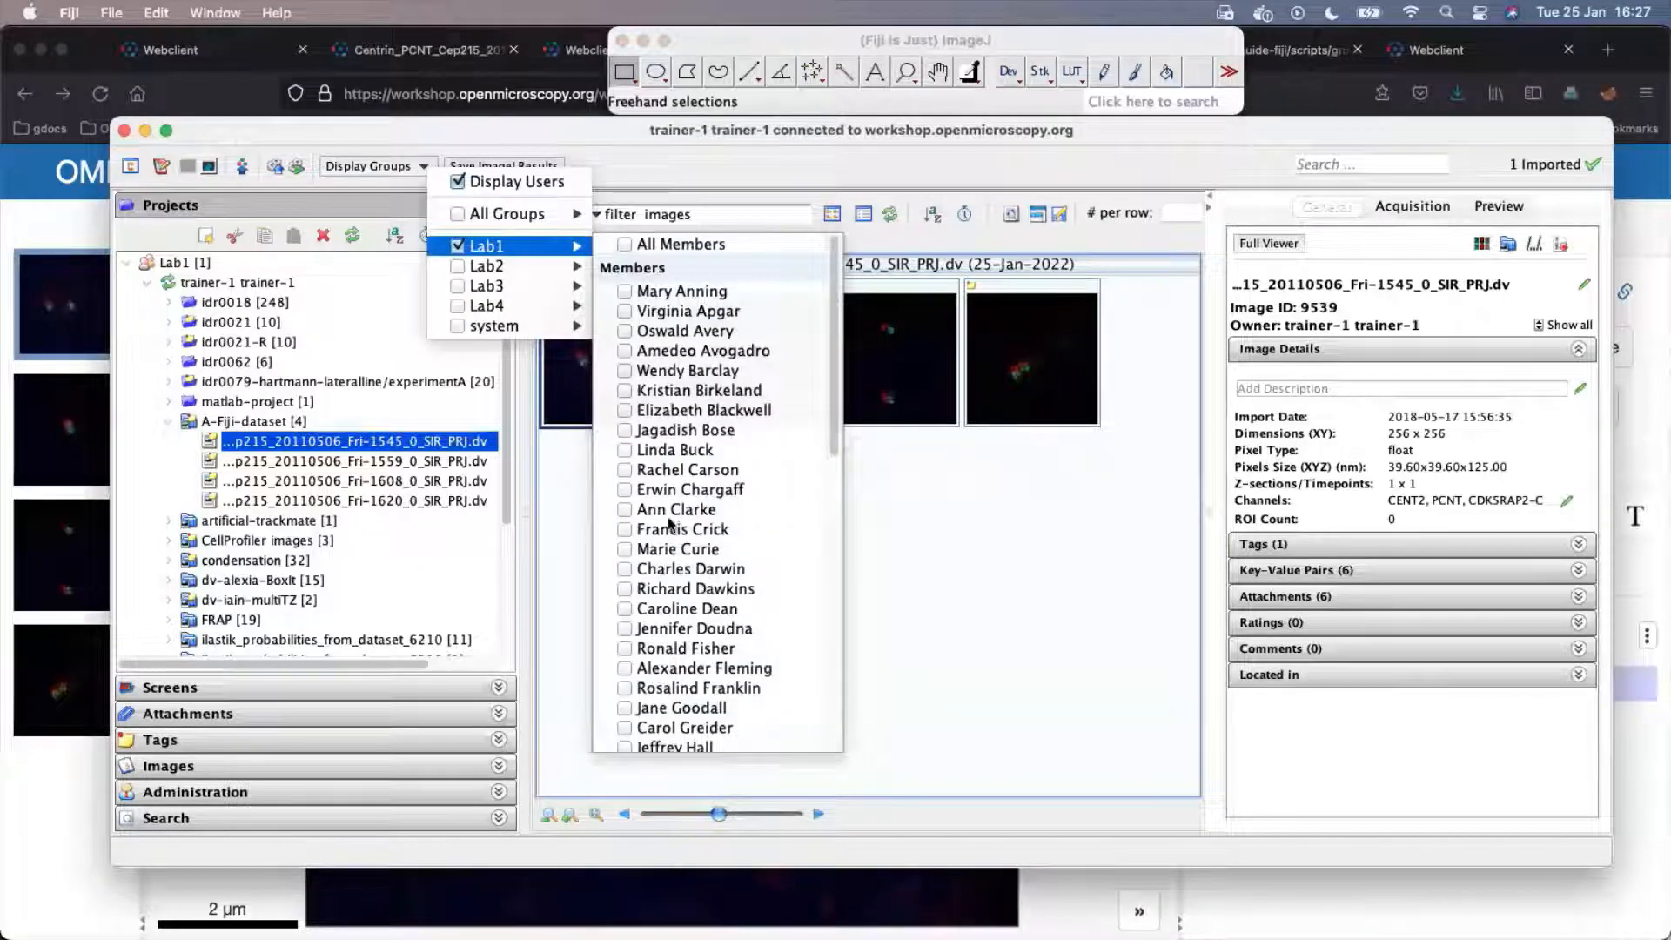
pyautogui.click(562, 483)
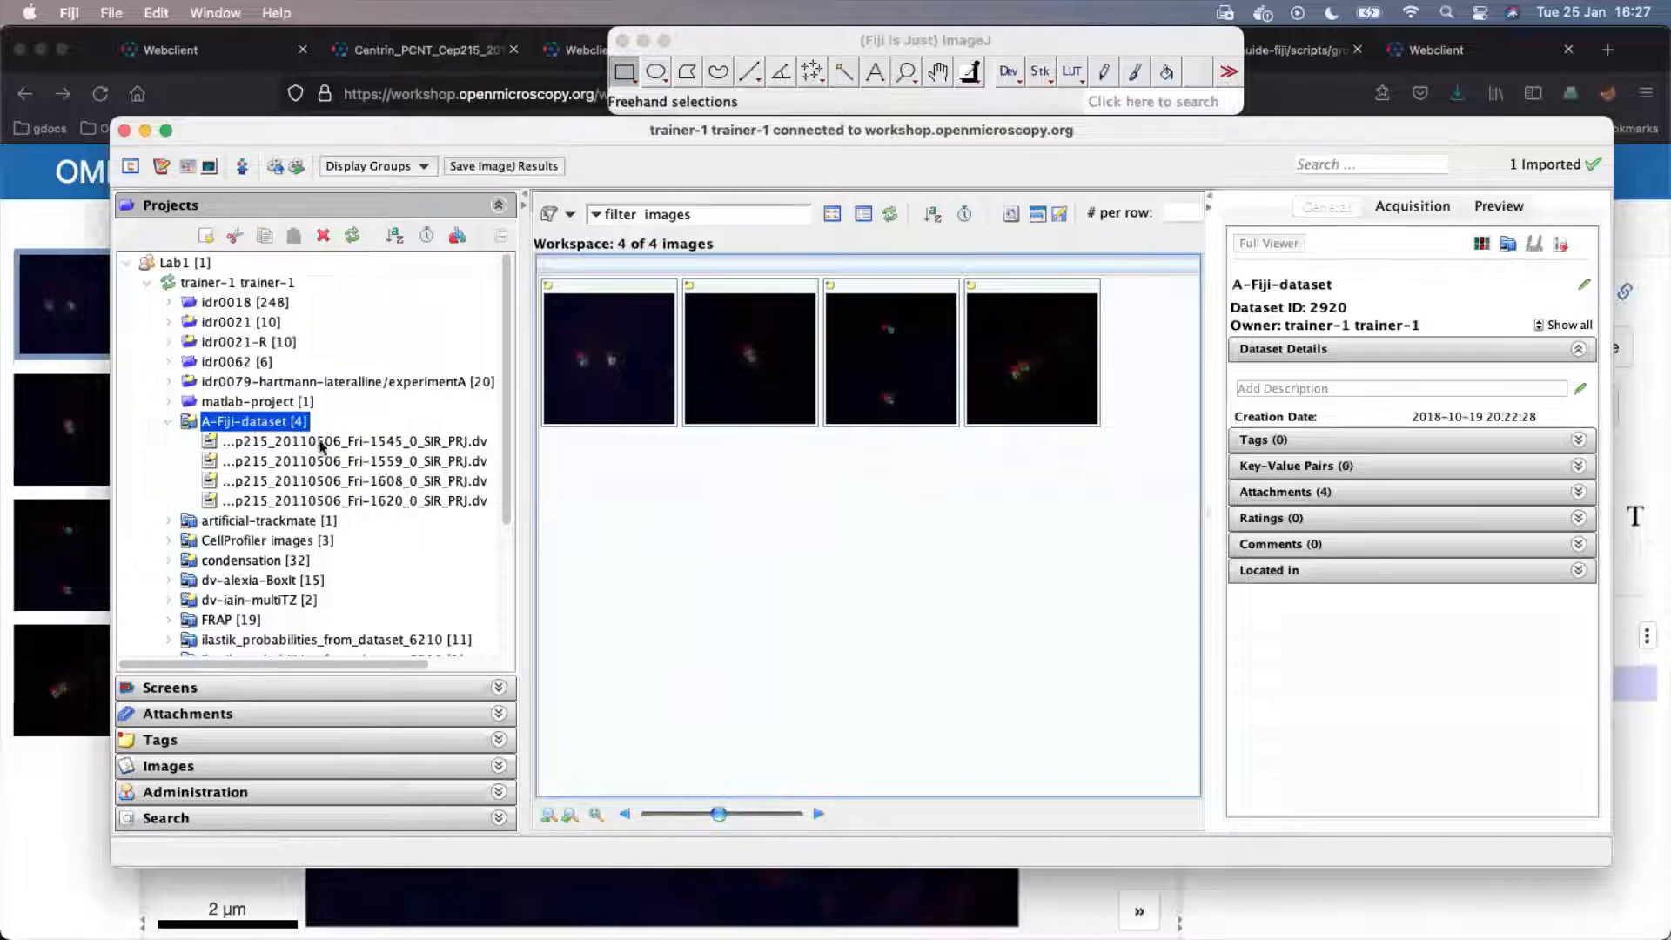
pyautogui.click(392, 441)
pyautogui.doubleClick(394, 441)
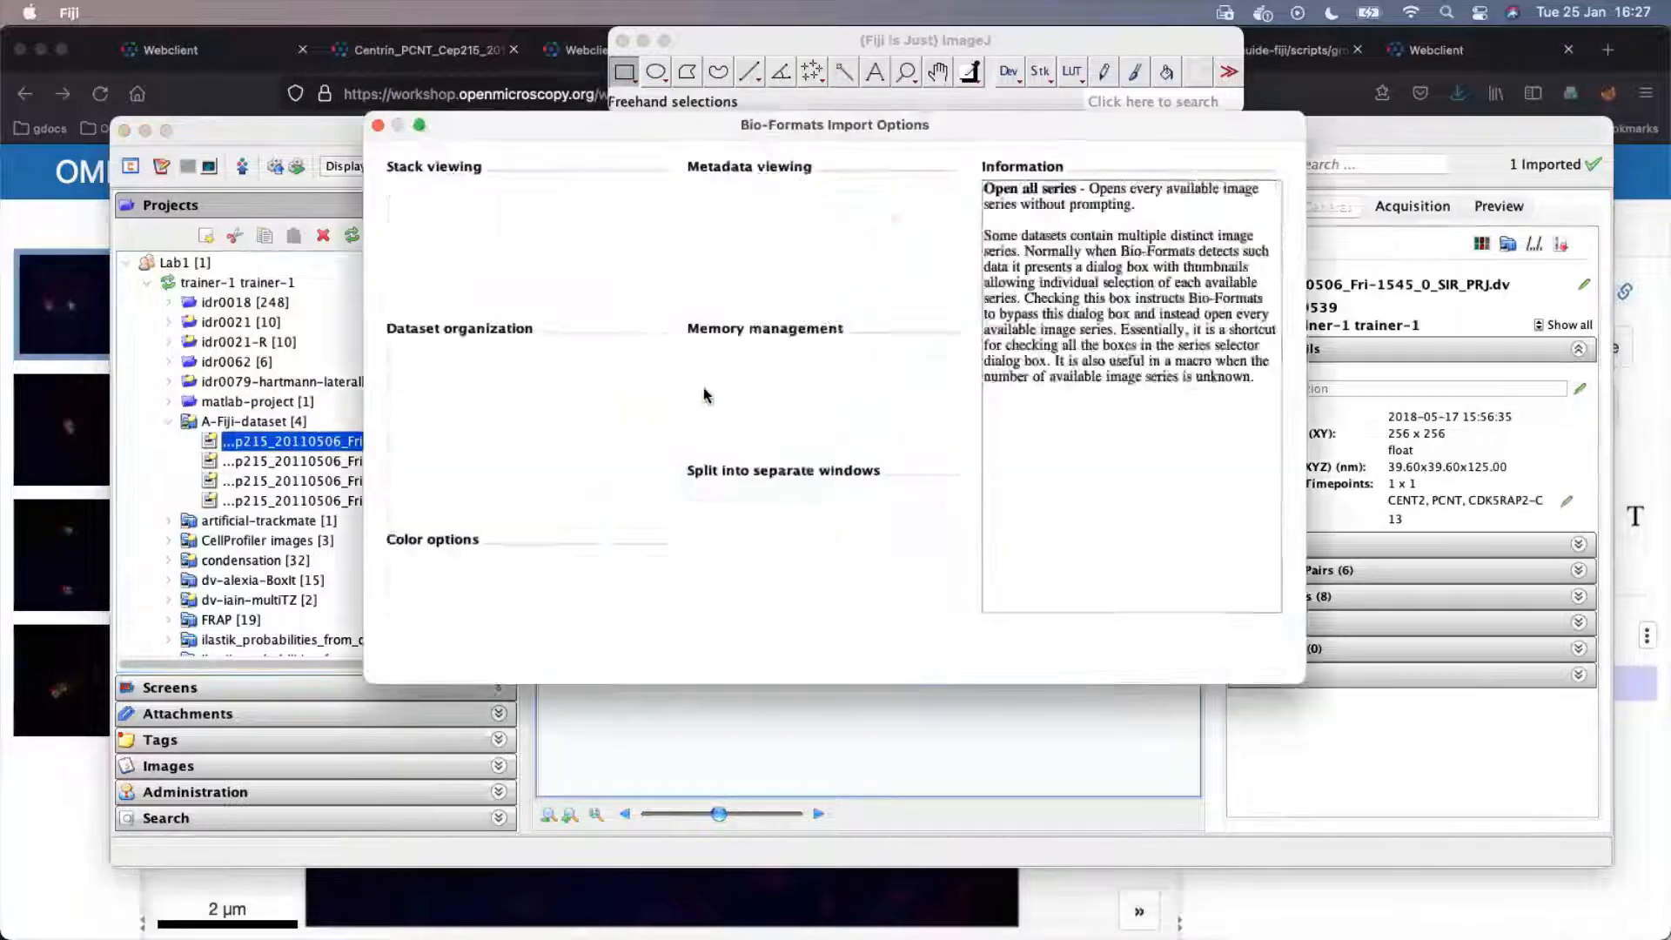
pyautogui.click(1244, 660)
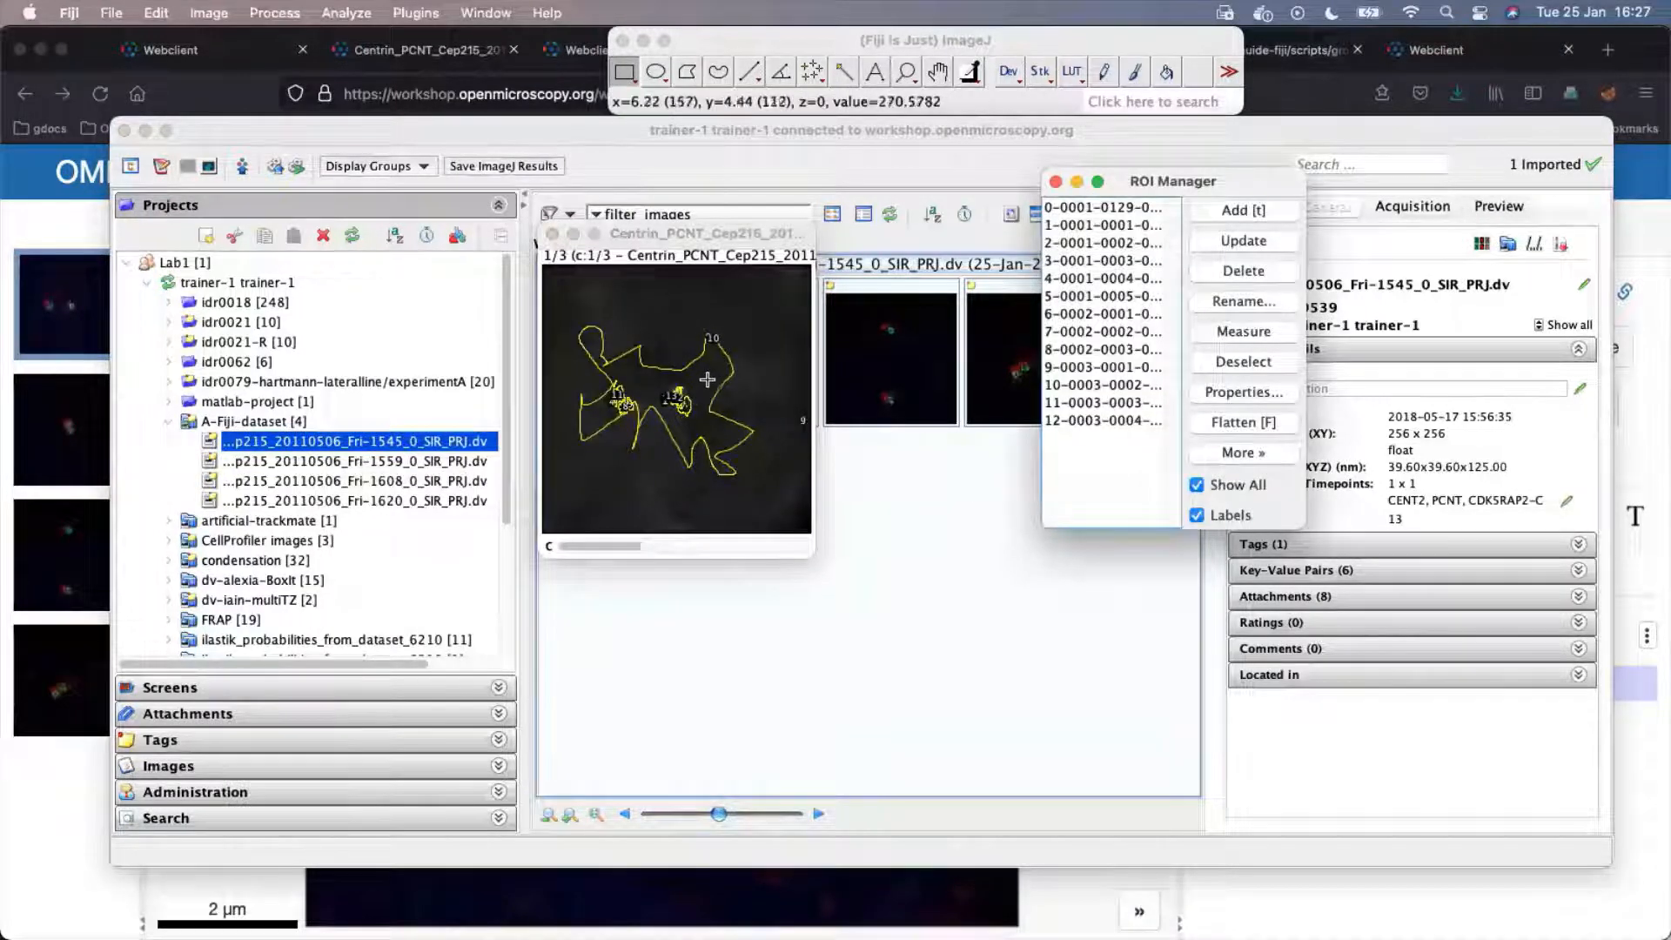
pyautogui.click(1089, 209)
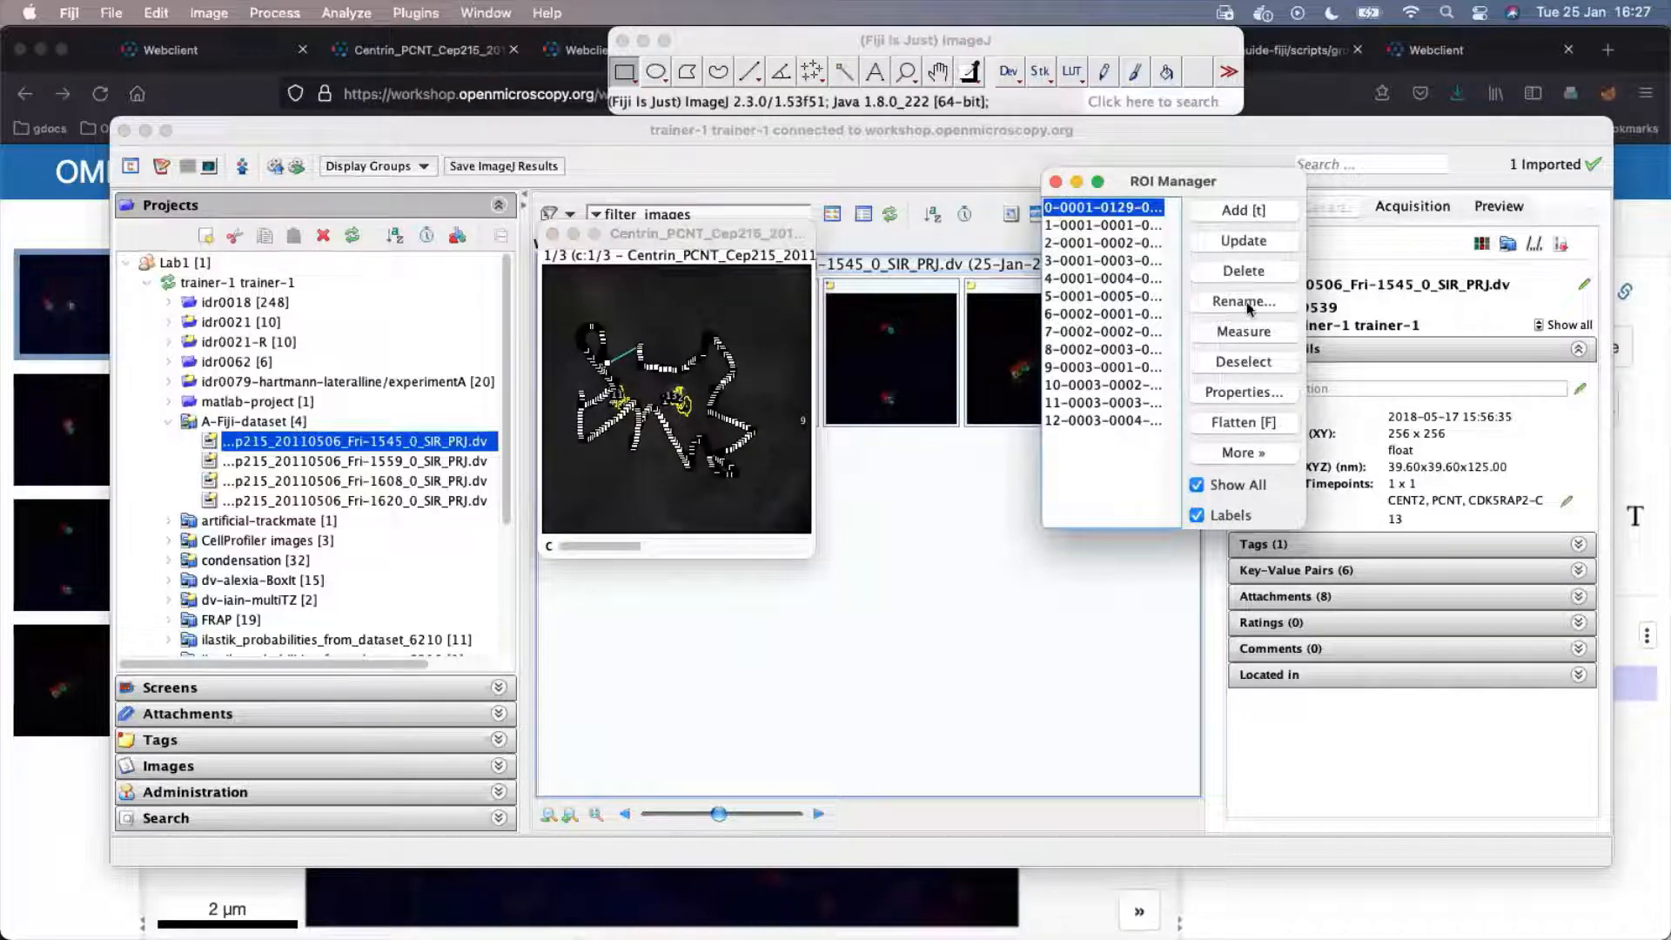
# Add the Lab1 member user-2 to the displayed users in the OMERO browser and expand that member's data in the project tree.
pyautogui.click(548, 135)
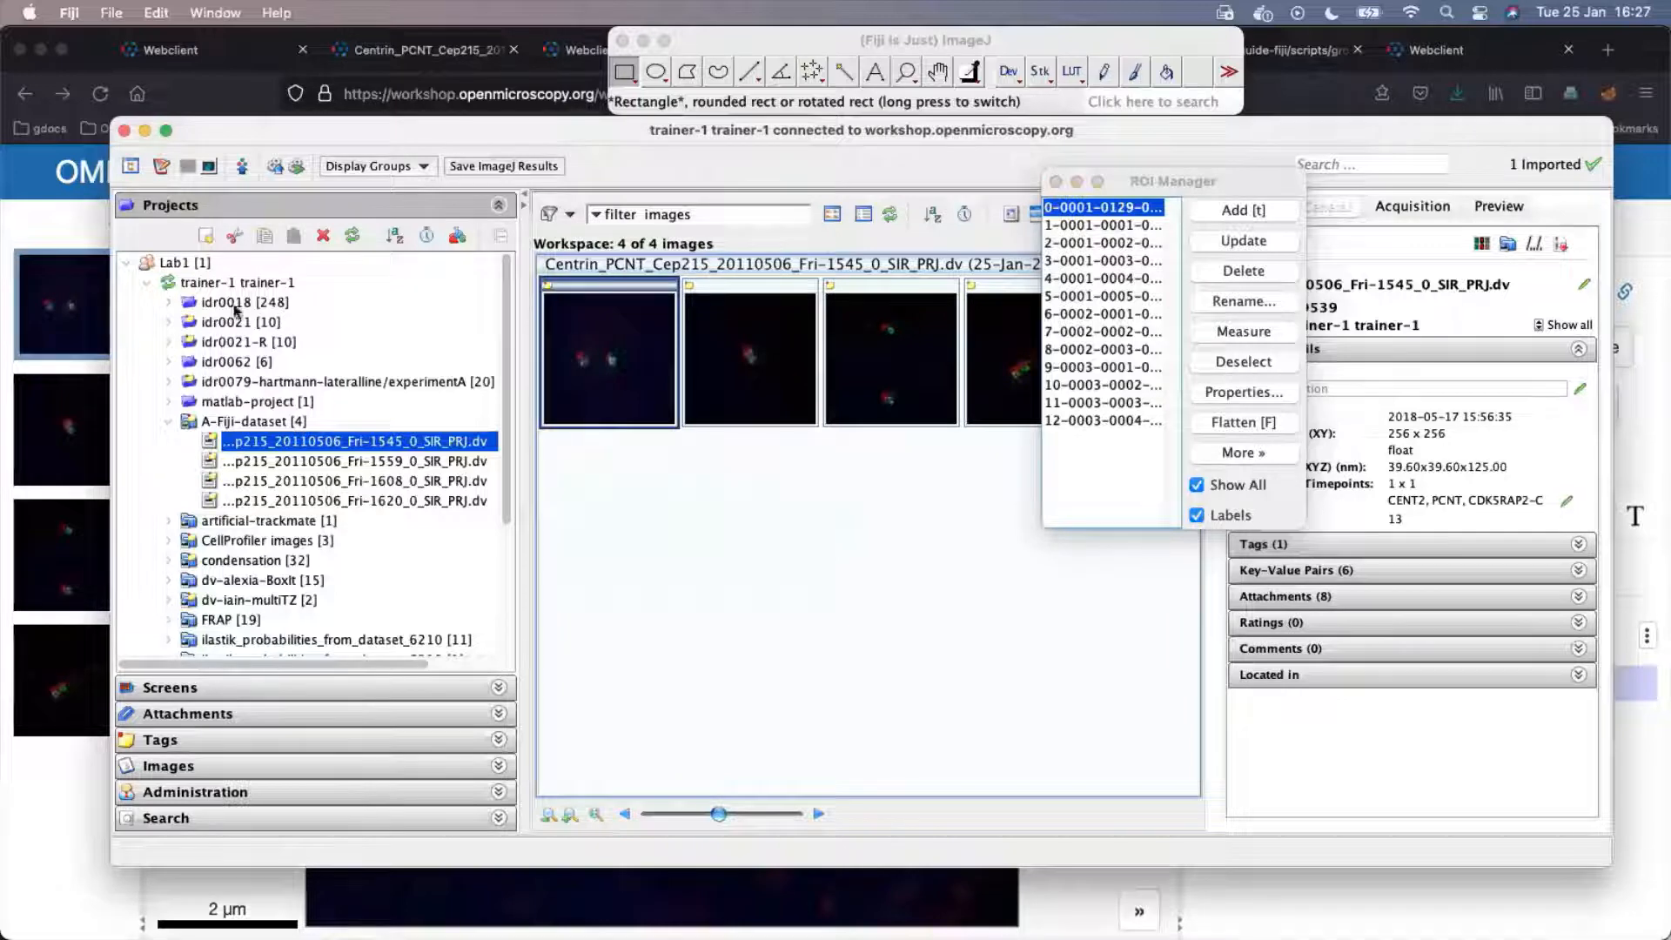
pyautogui.click(423, 165)
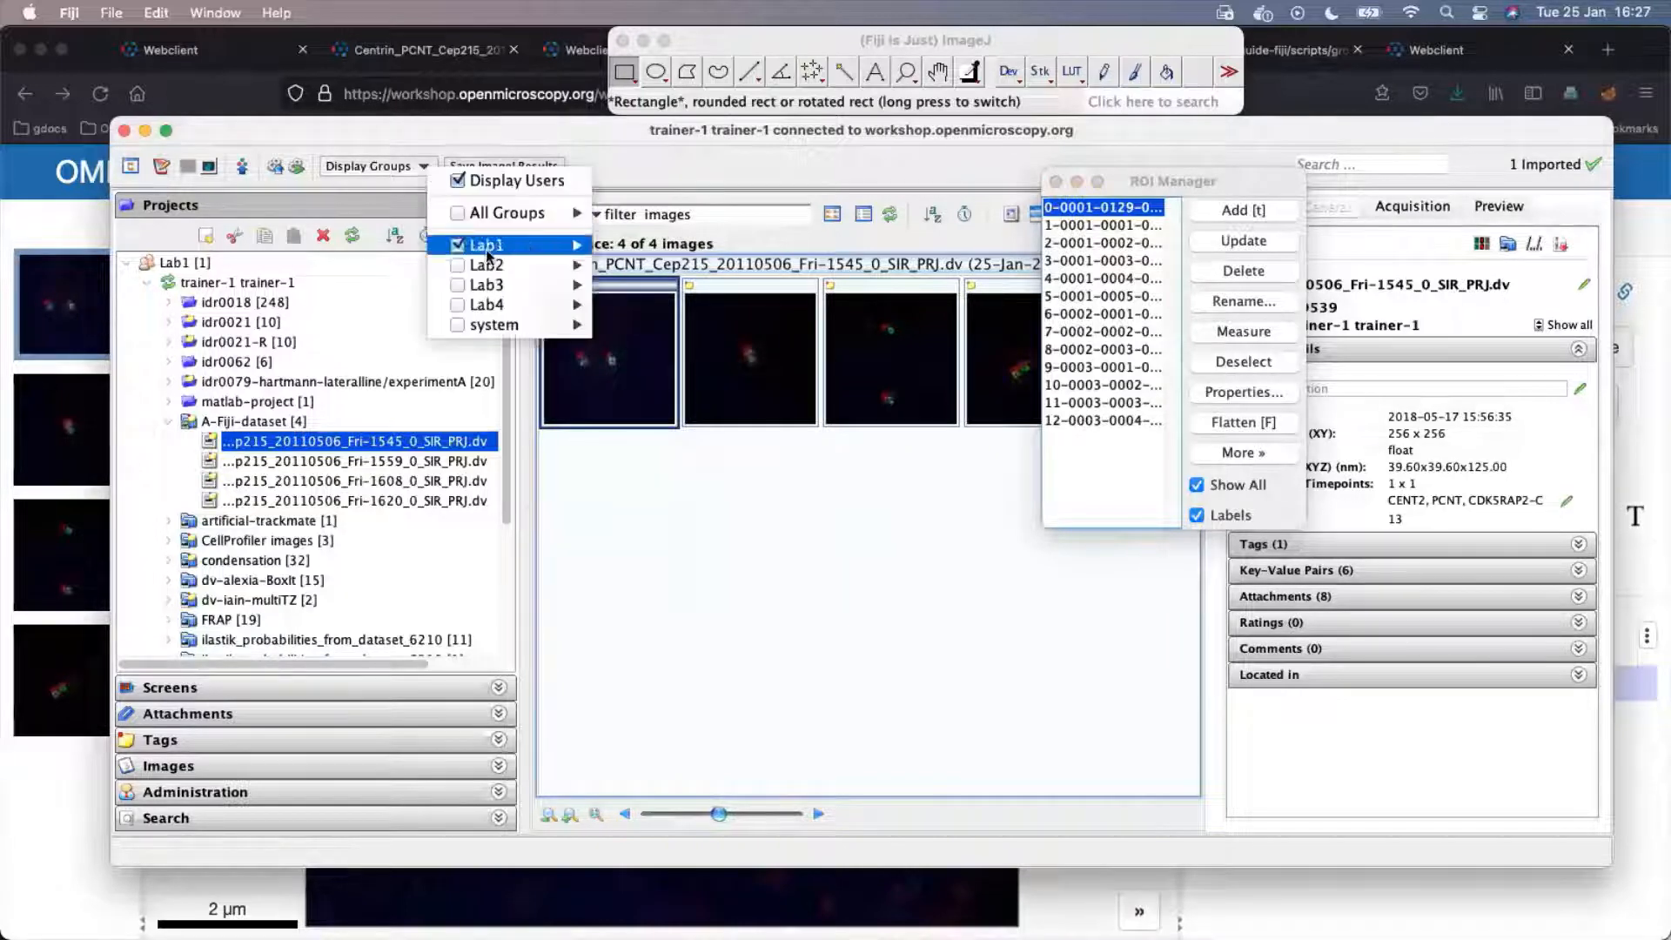
pyautogui.moveTo(523, 245)
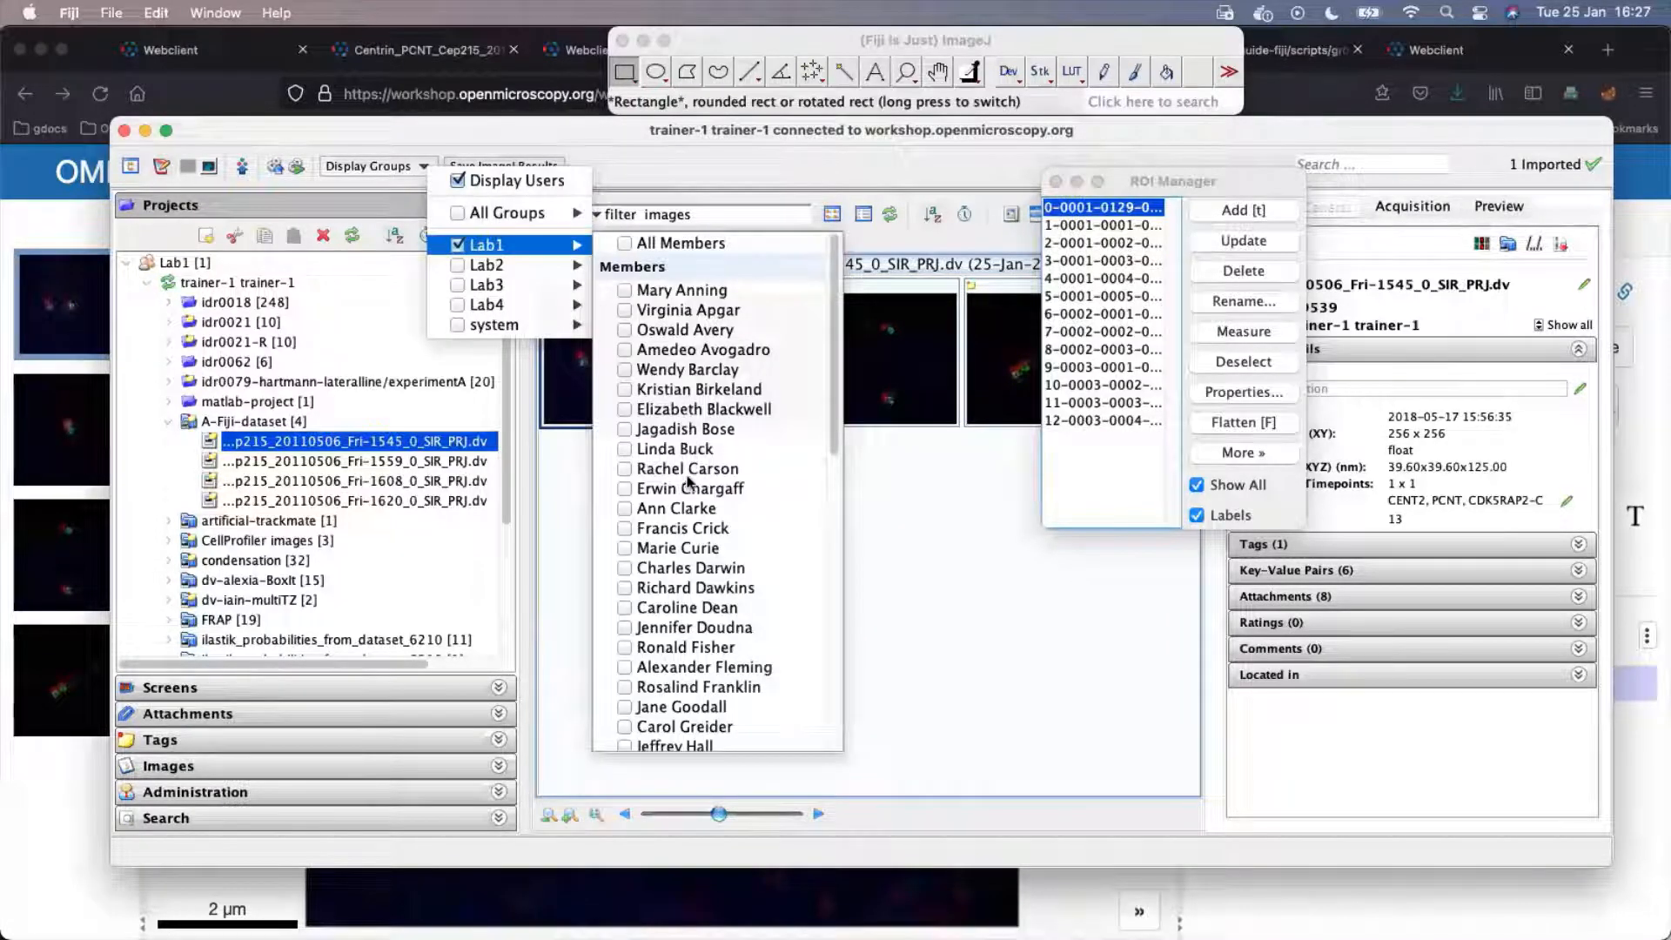
pyautogui.click(624, 450)
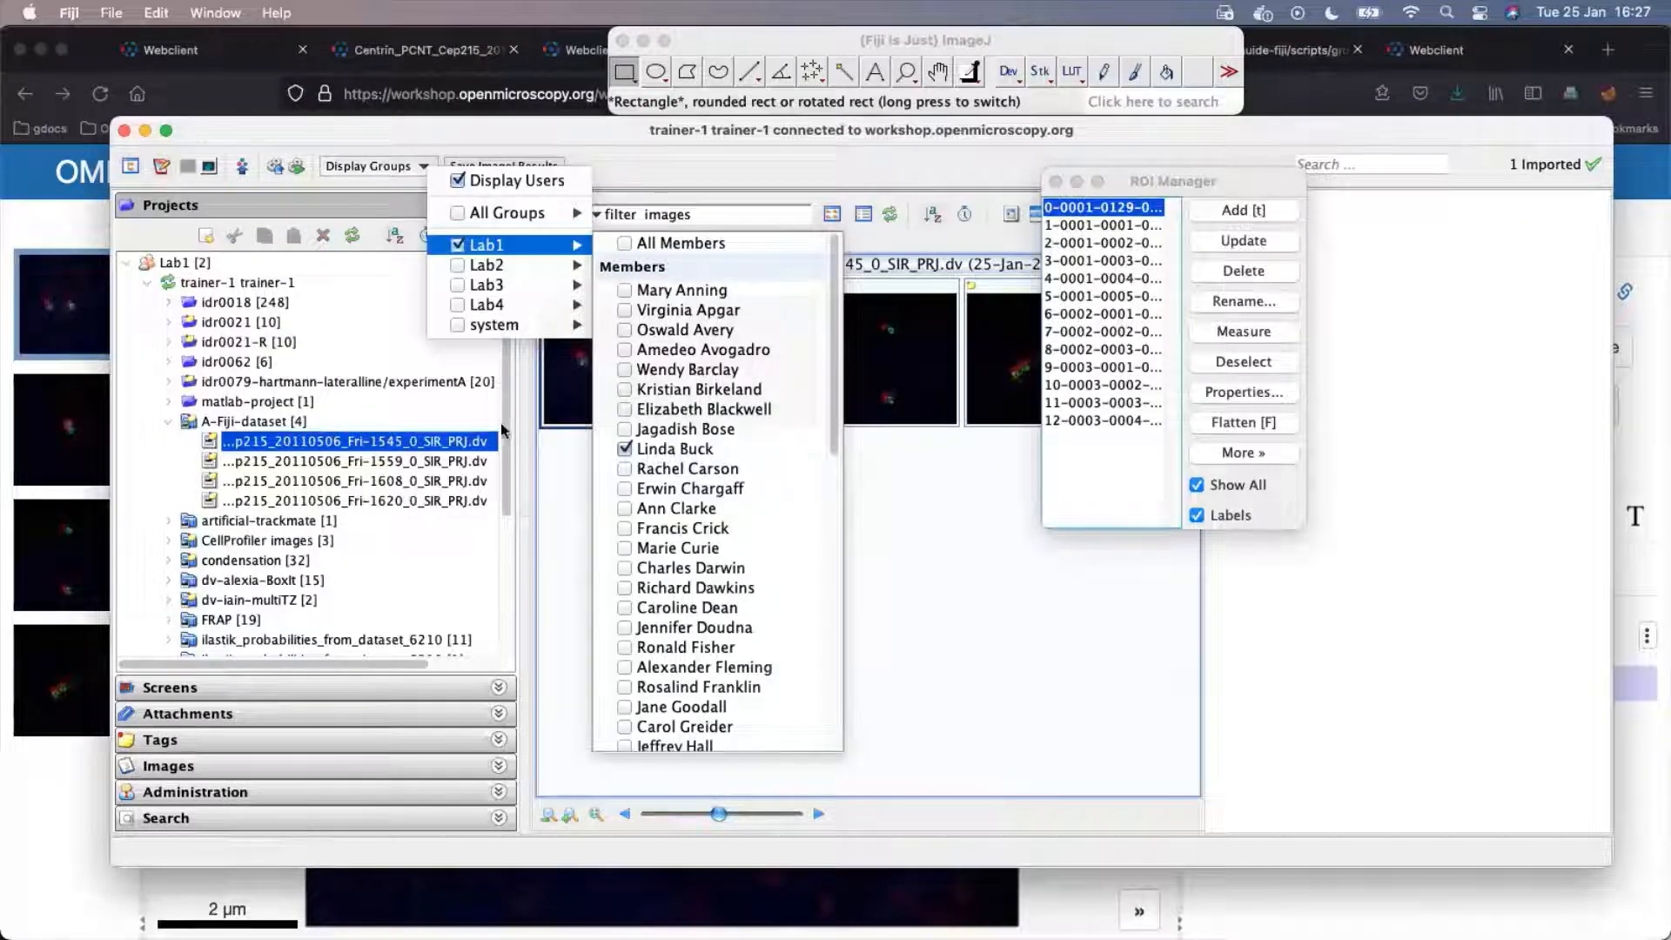
pyautogui.moveTo(505, 425); pyautogui.dragTo(480, 681)
pyautogui.click(209, 646)
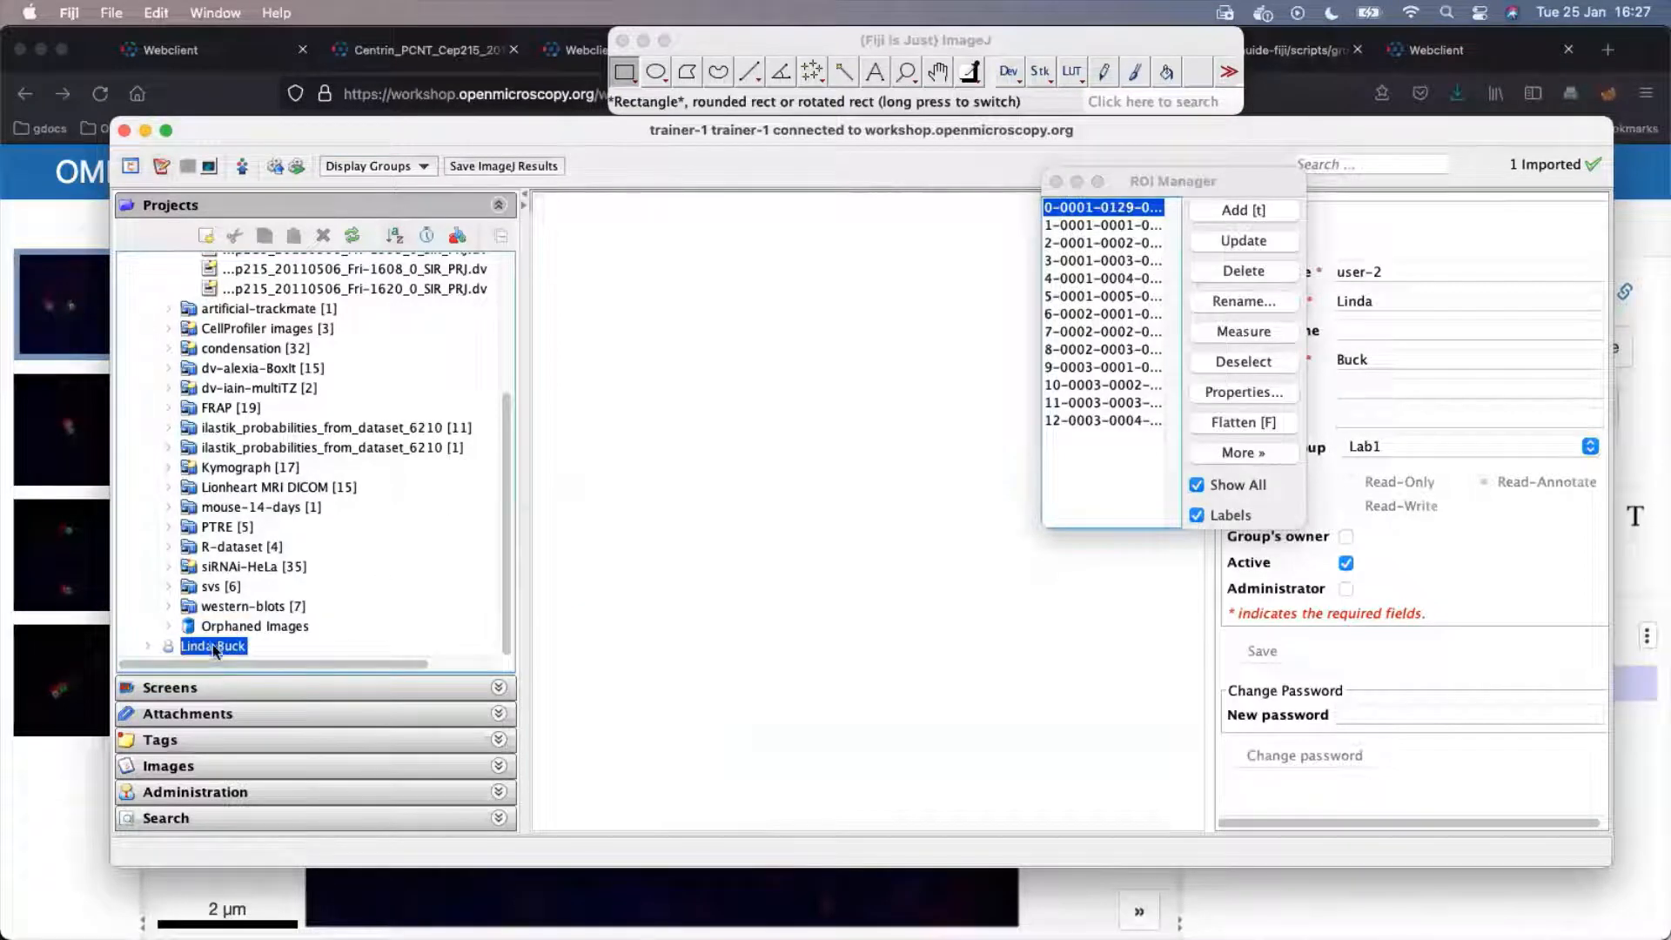
pyautogui.doubleClick(214, 650)
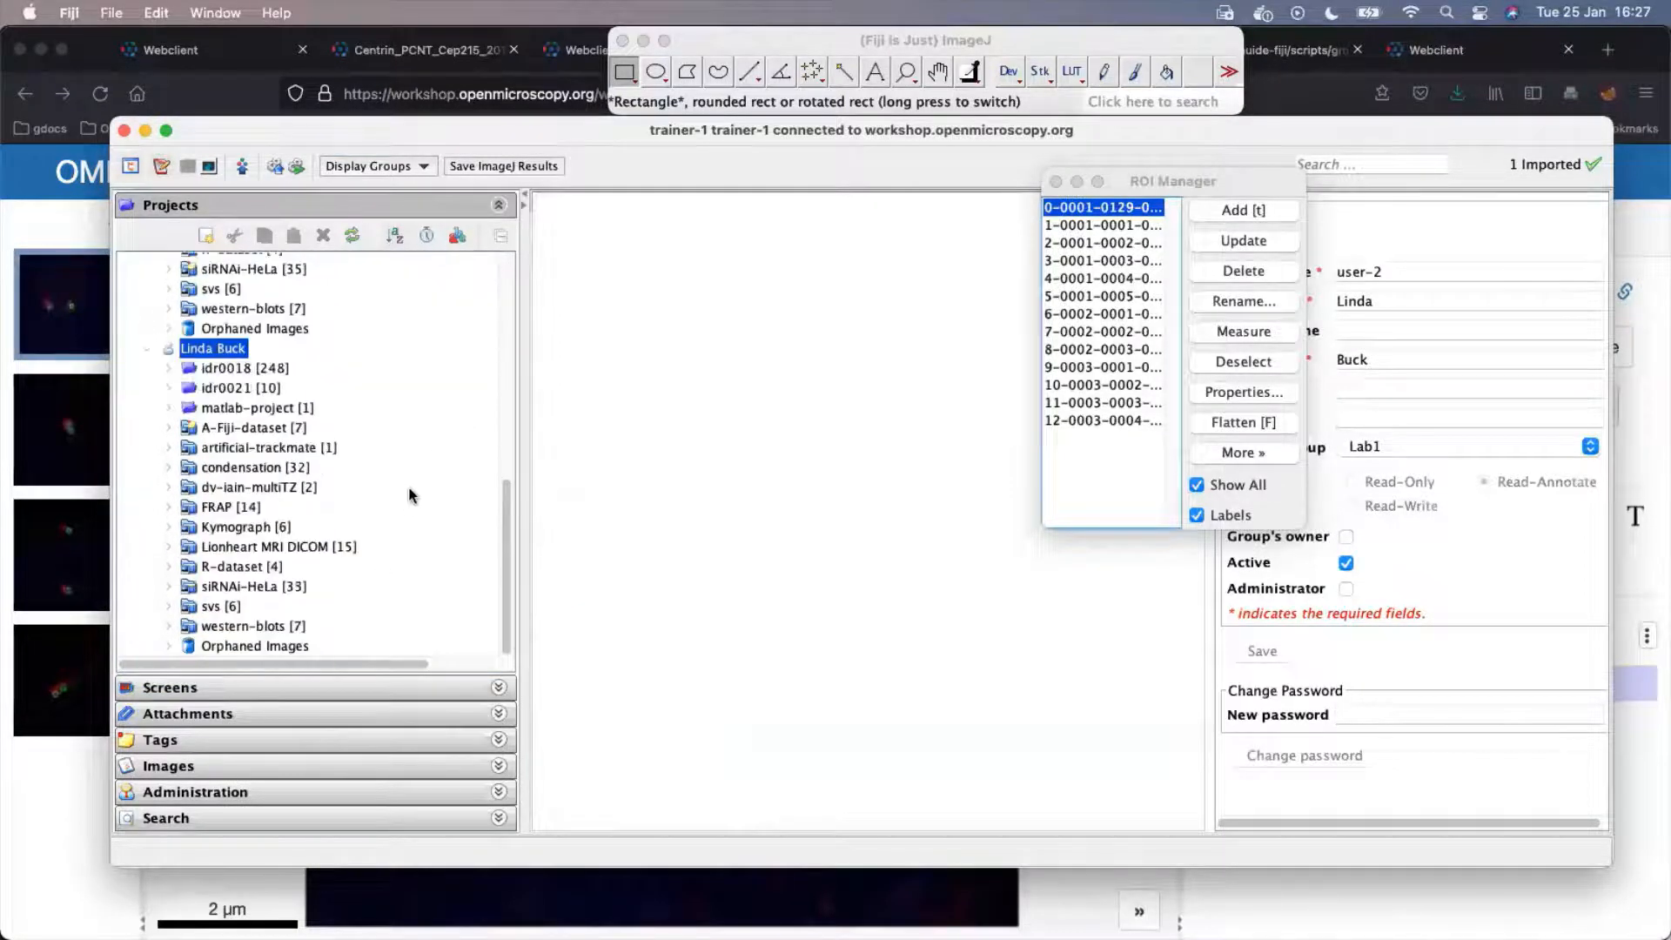
# Import the Fri-1545 .dv image from user-2's A-Fiji-dataset into Fiji with Display ROIs enabled and ROI manager as the import mode.
pyautogui.doubleClick(248, 428)
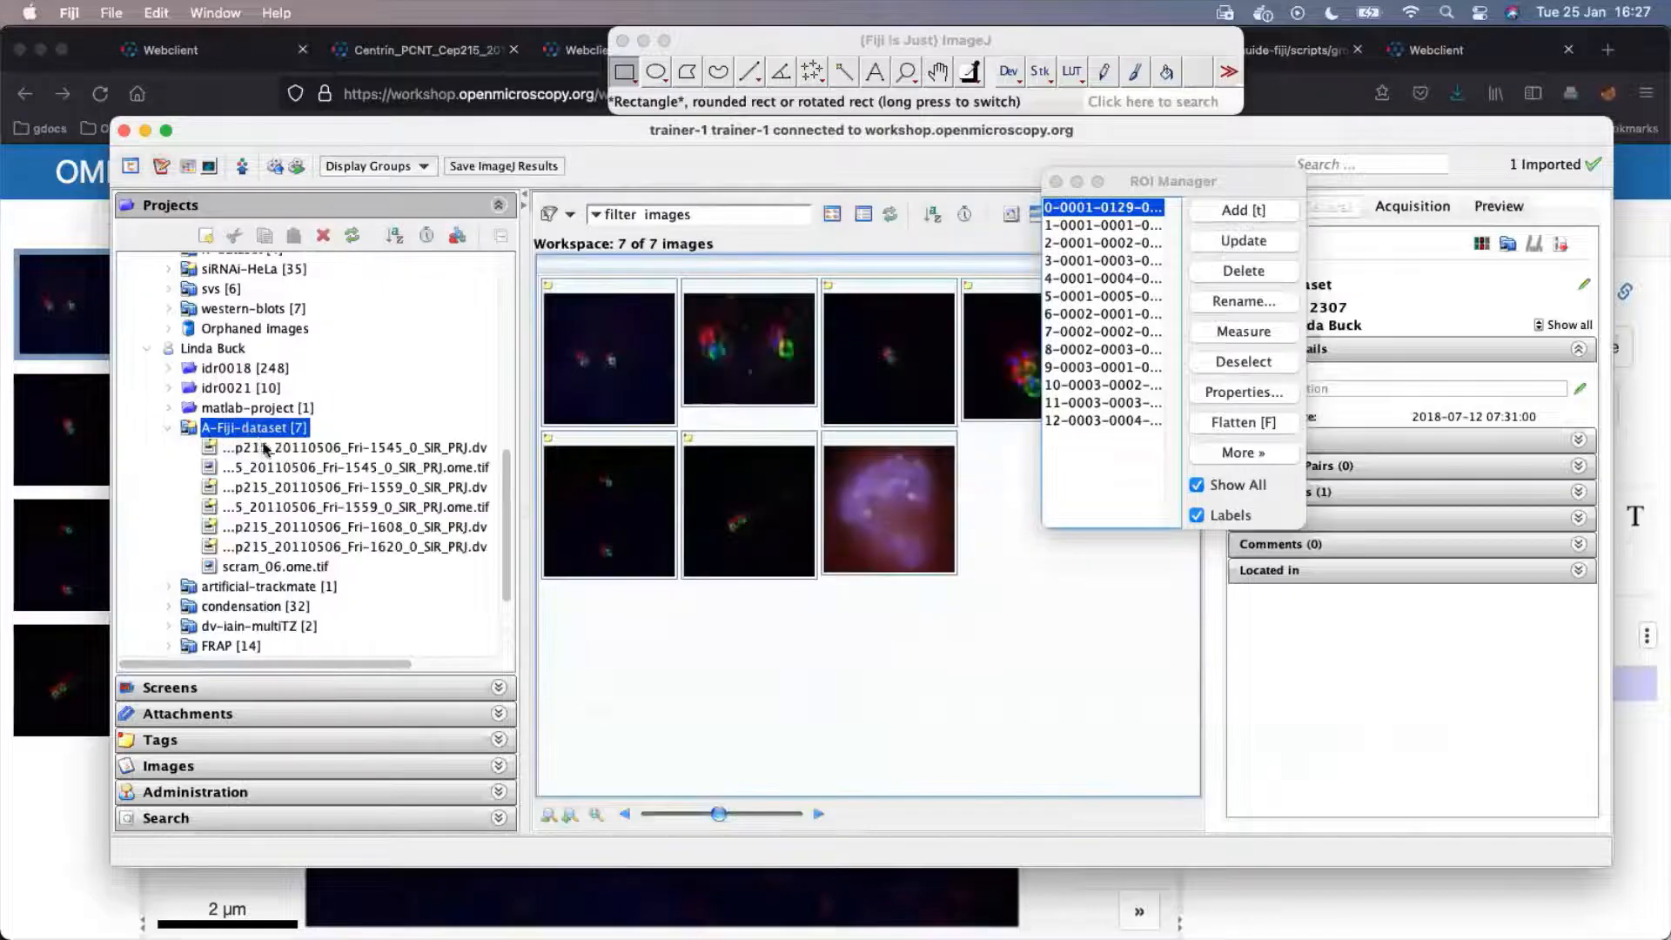
pyautogui.doubleClick(315, 449)
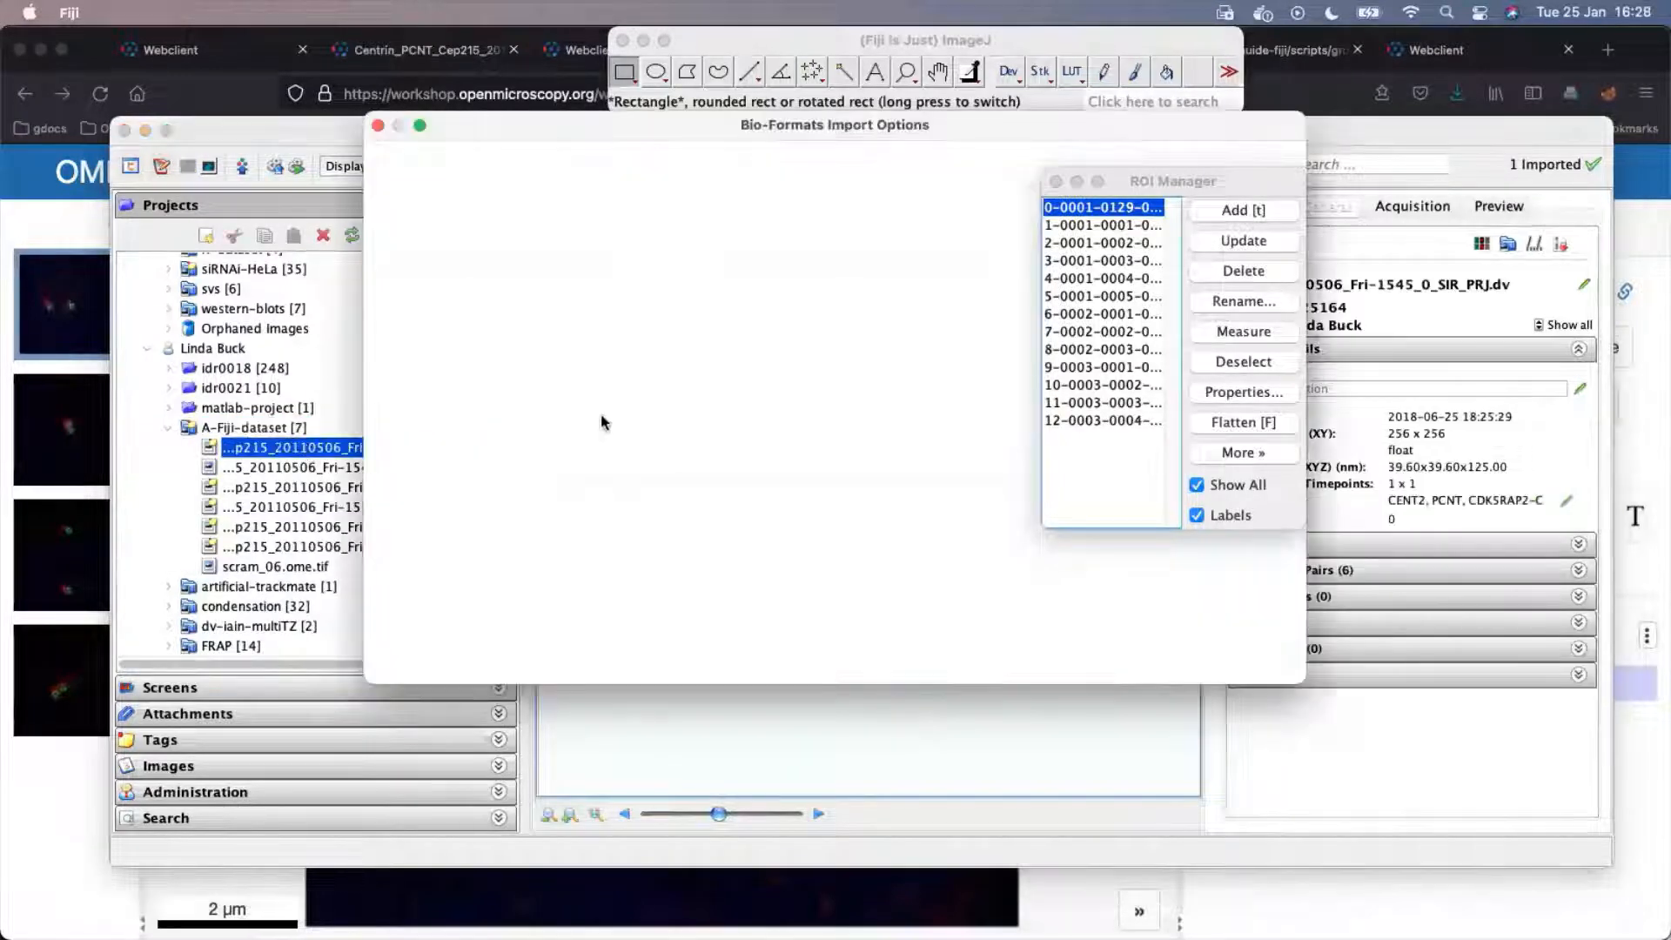
pyautogui.click(704, 261)
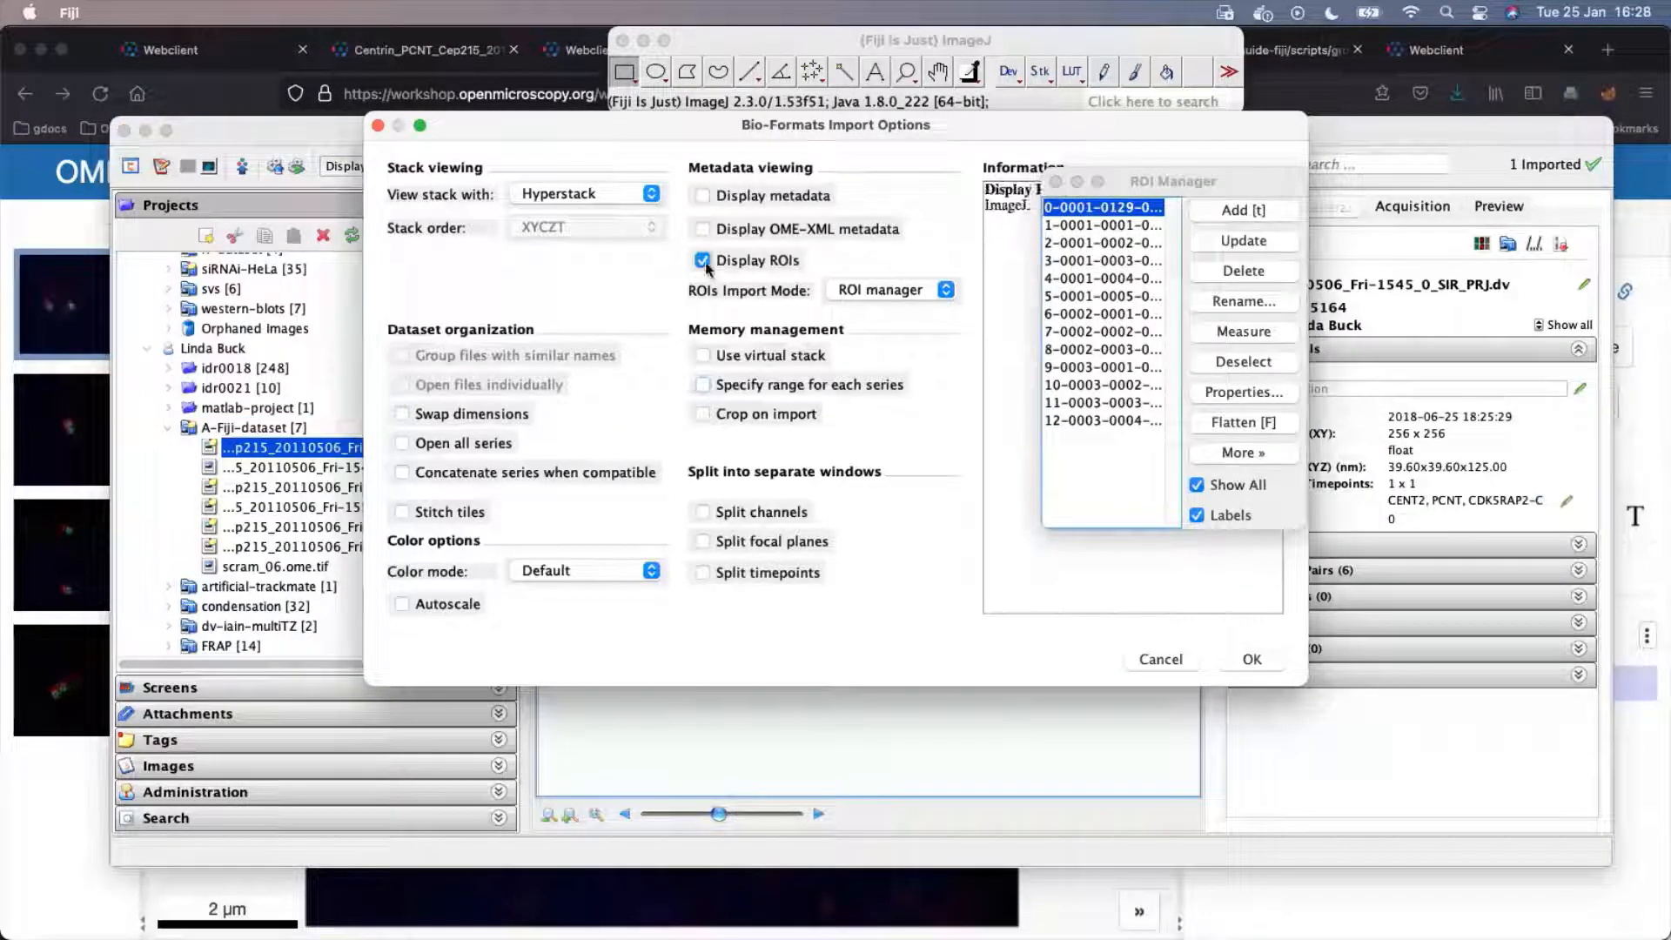
pyautogui.click(1251, 659)
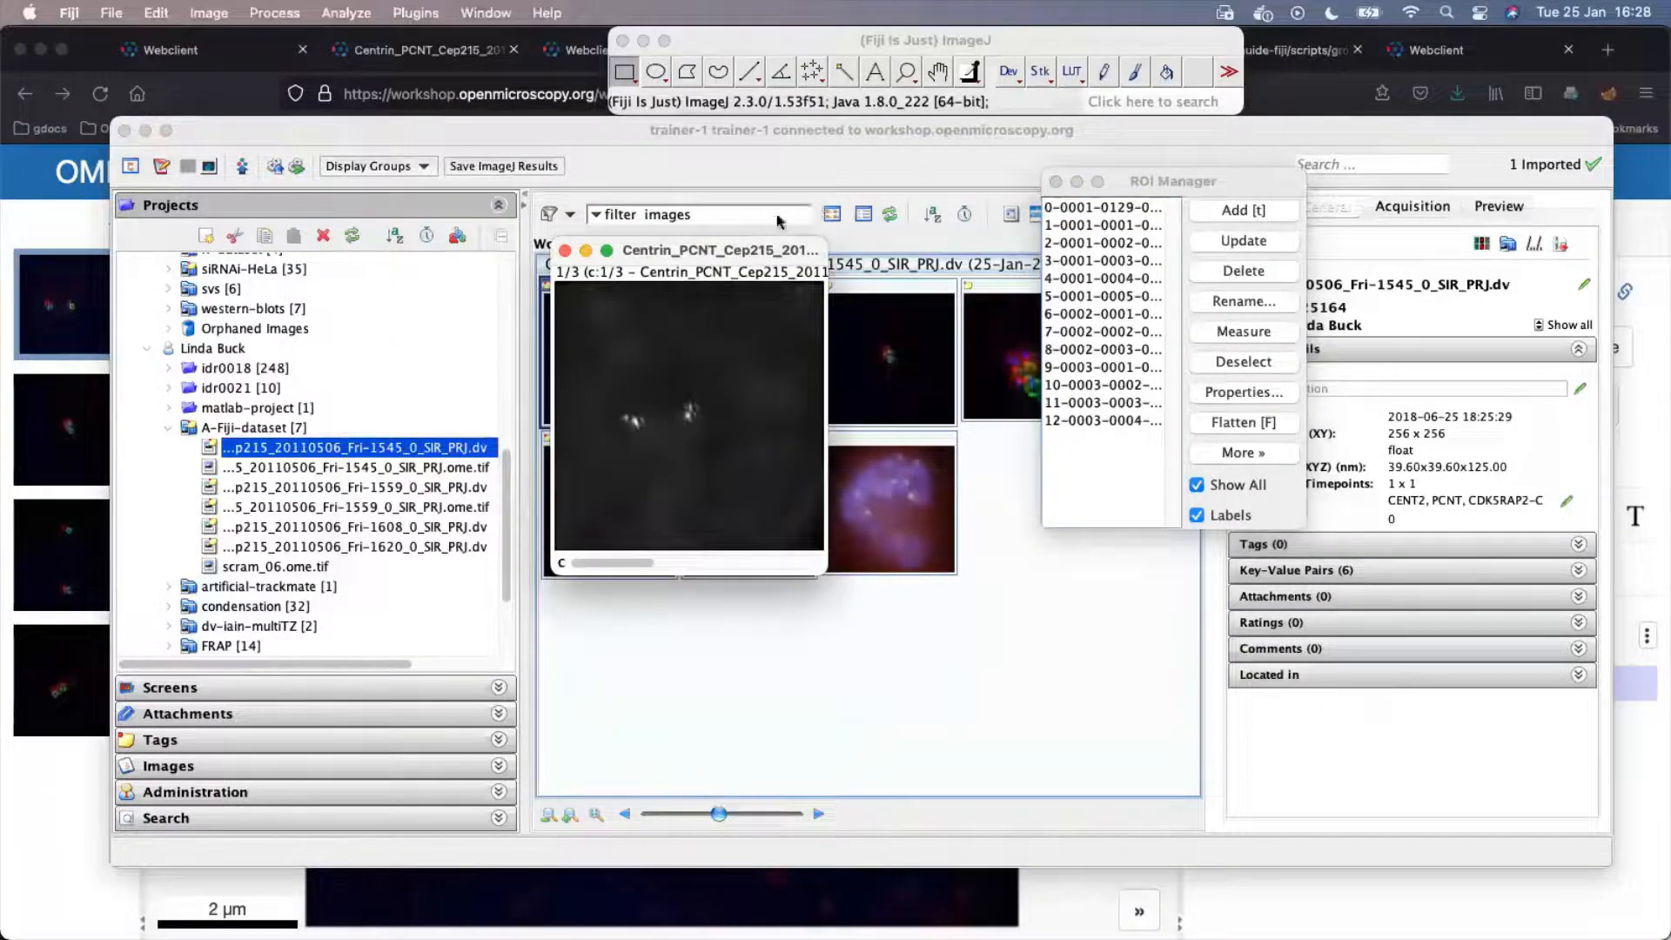
pyautogui.moveTo(723, 252); pyautogui.dragTo(901, 216)
# Overlay the first ROI from the ROI Manager on user-2's Fri-1545 image and rearrange the windows around it.
pyautogui.click(1081, 218)
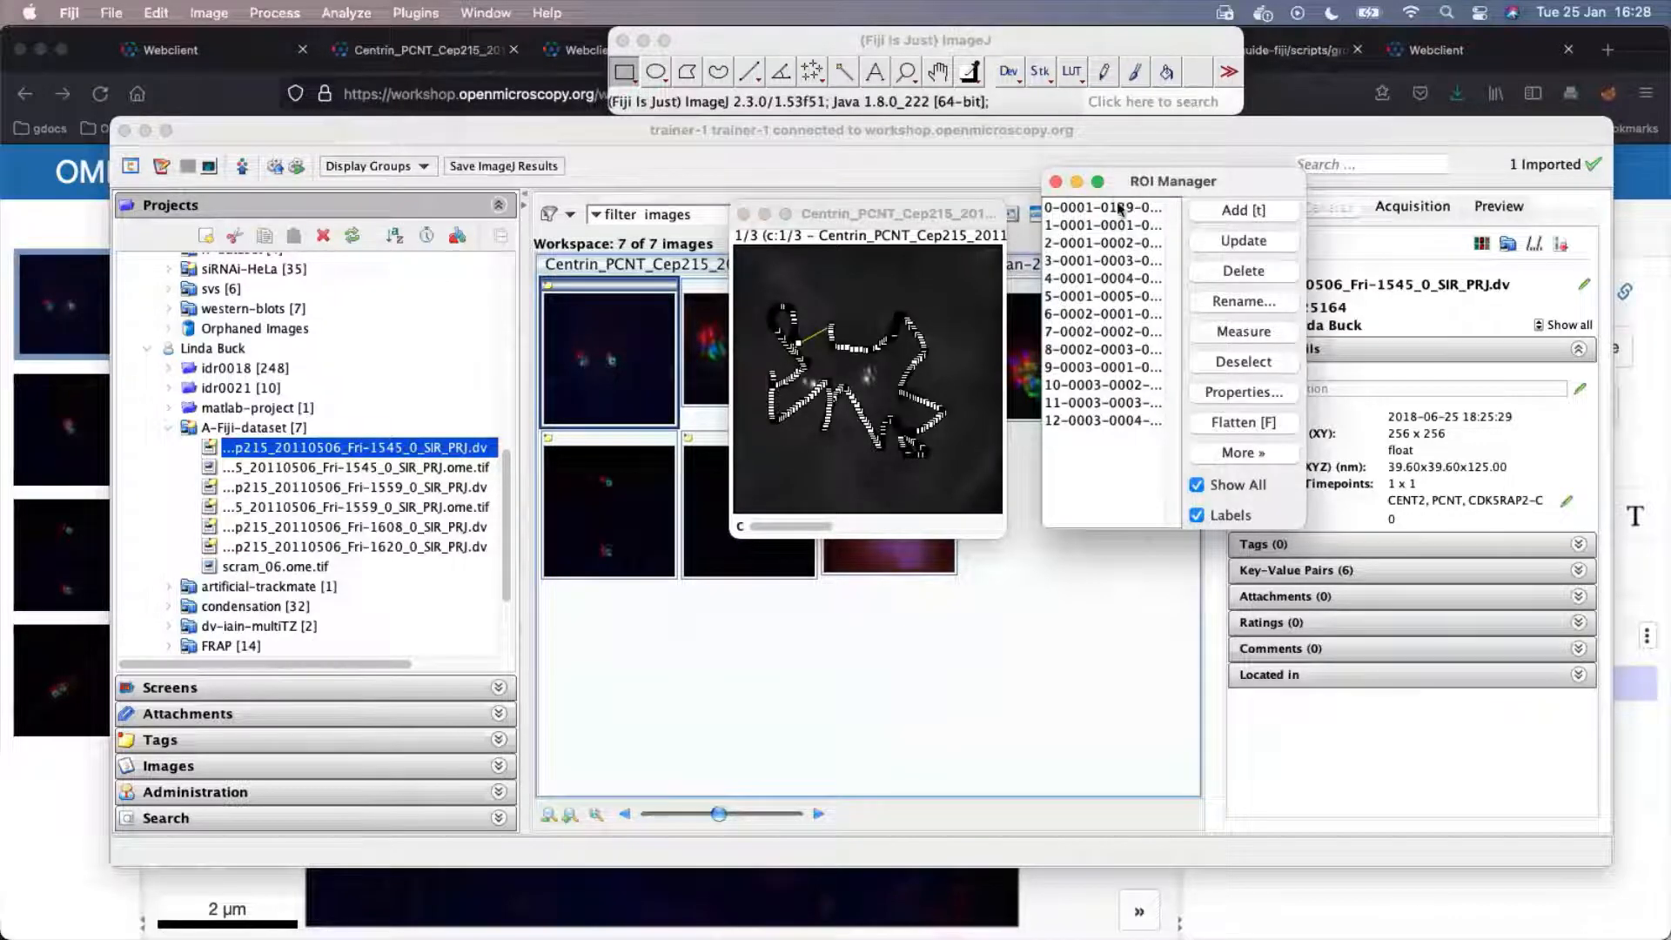
pyautogui.moveTo(1162, 184); pyautogui.dragTo(1150, 177)
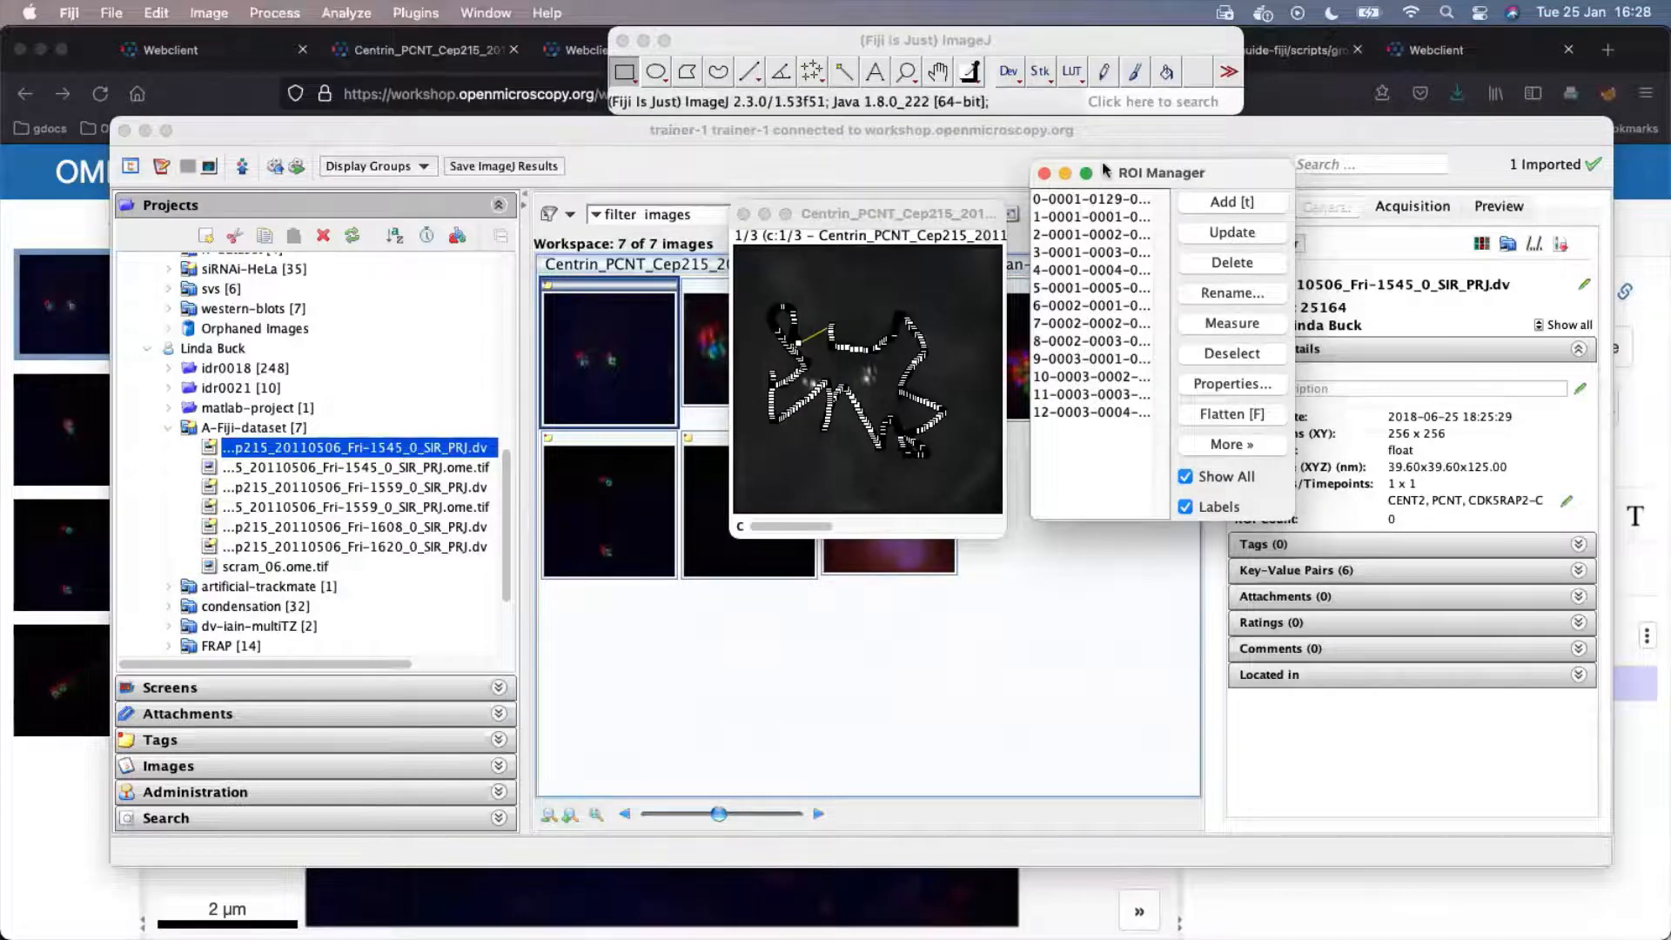
pyautogui.moveTo(750, 131); pyautogui.dragTo(752, 256)
pyautogui.moveTo(849, 214); pyautogui.dragTo(791, 211)
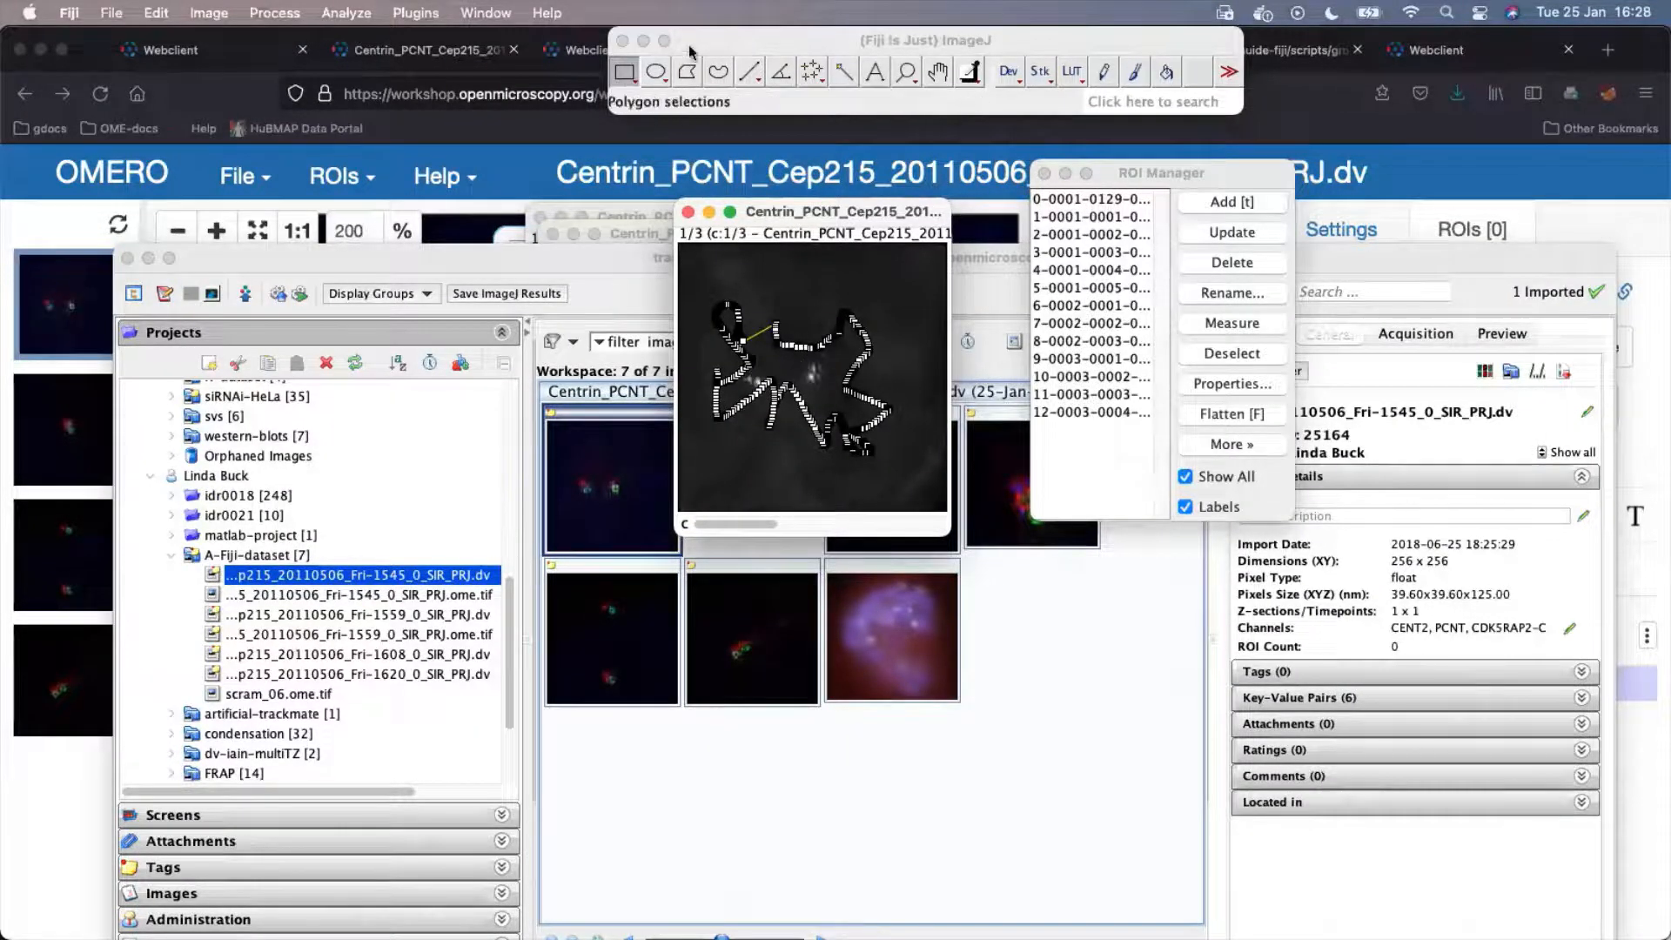
# Review the options for saving the current image window's ROIs to OMERO, and dismiss the Save ImageJ results dialog without saving.
pyautogui.click(724, 39)
pyautogui.click(411, 13)
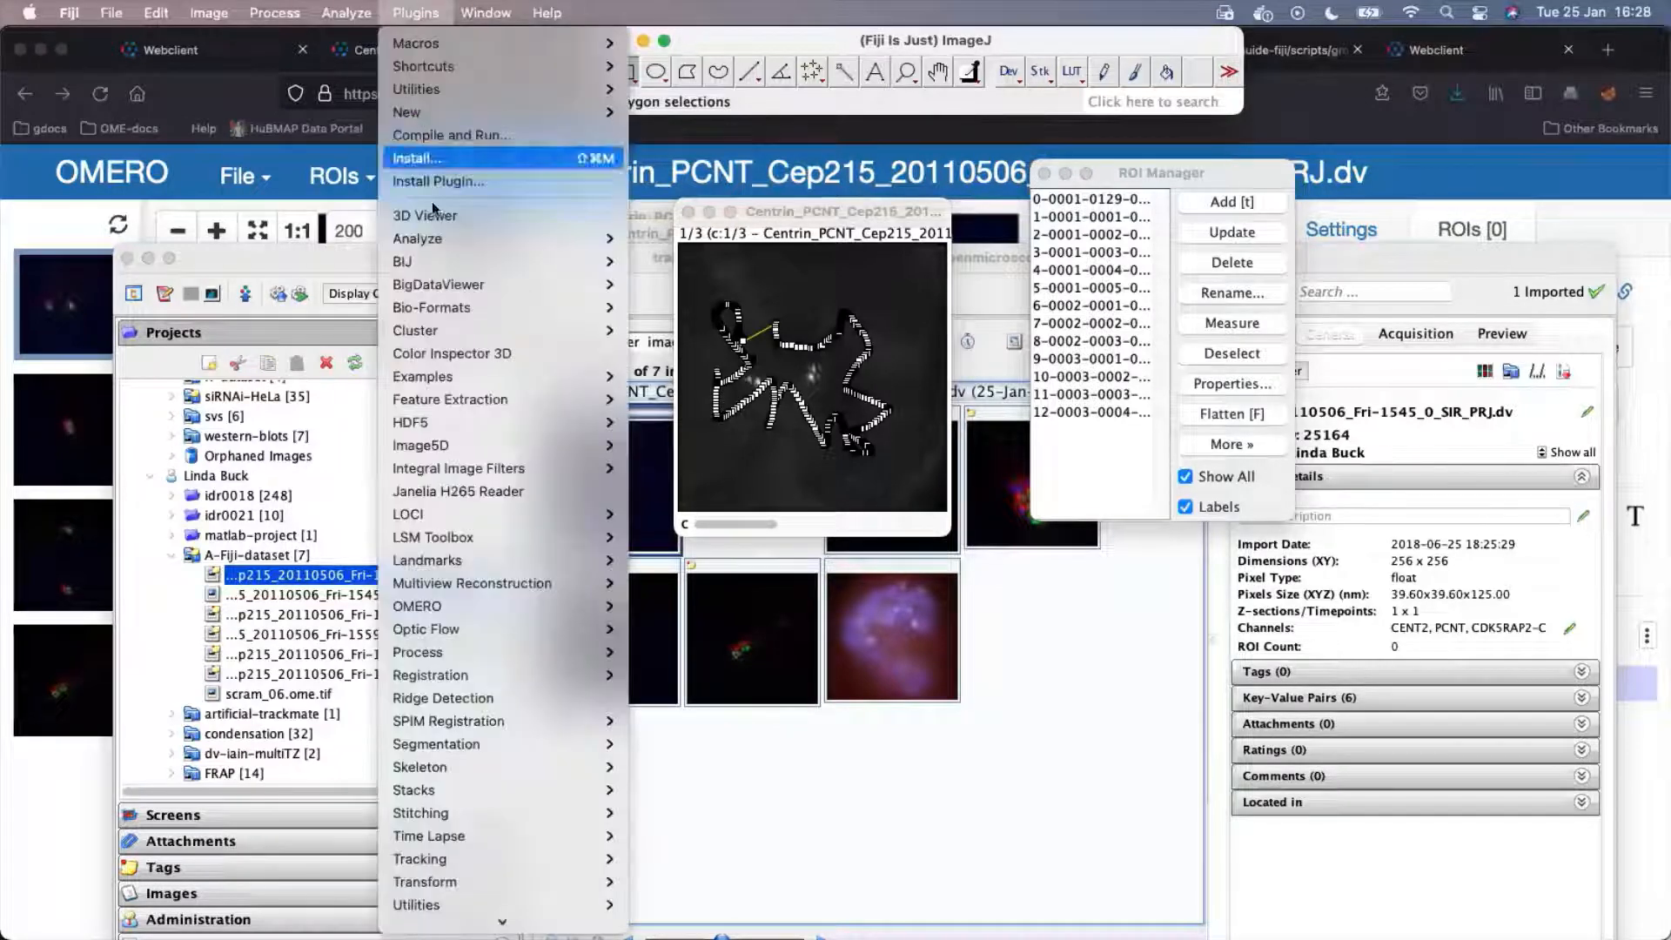
pyautogui.moveTo(453, 606)
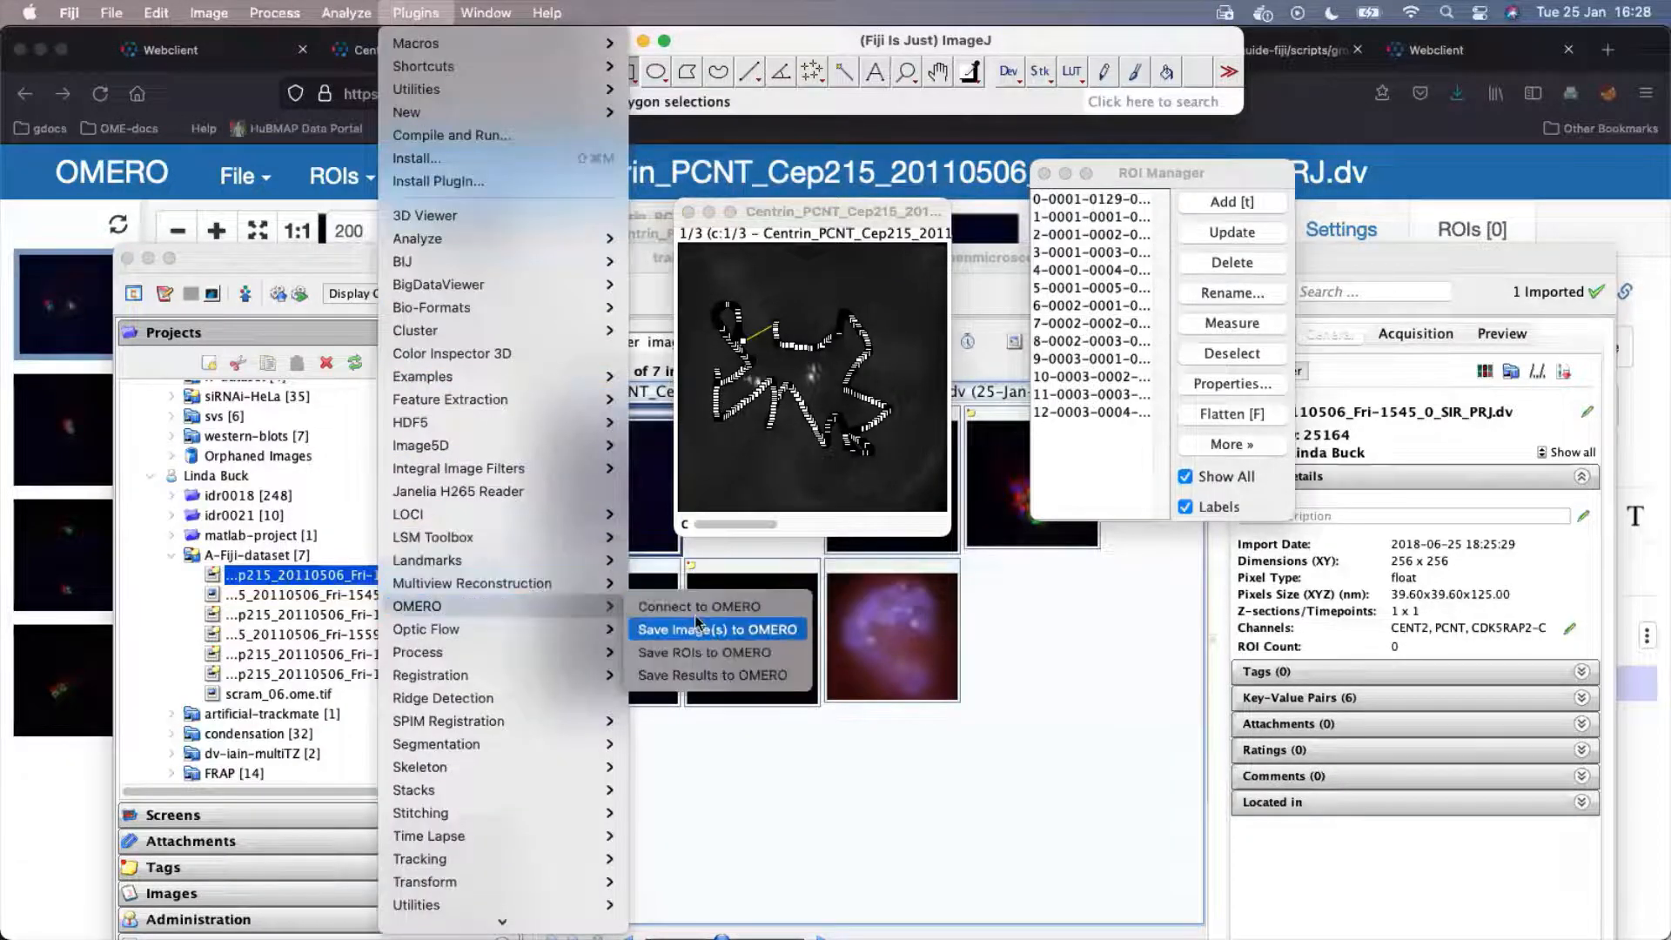
pyautogui.click(744, 619)
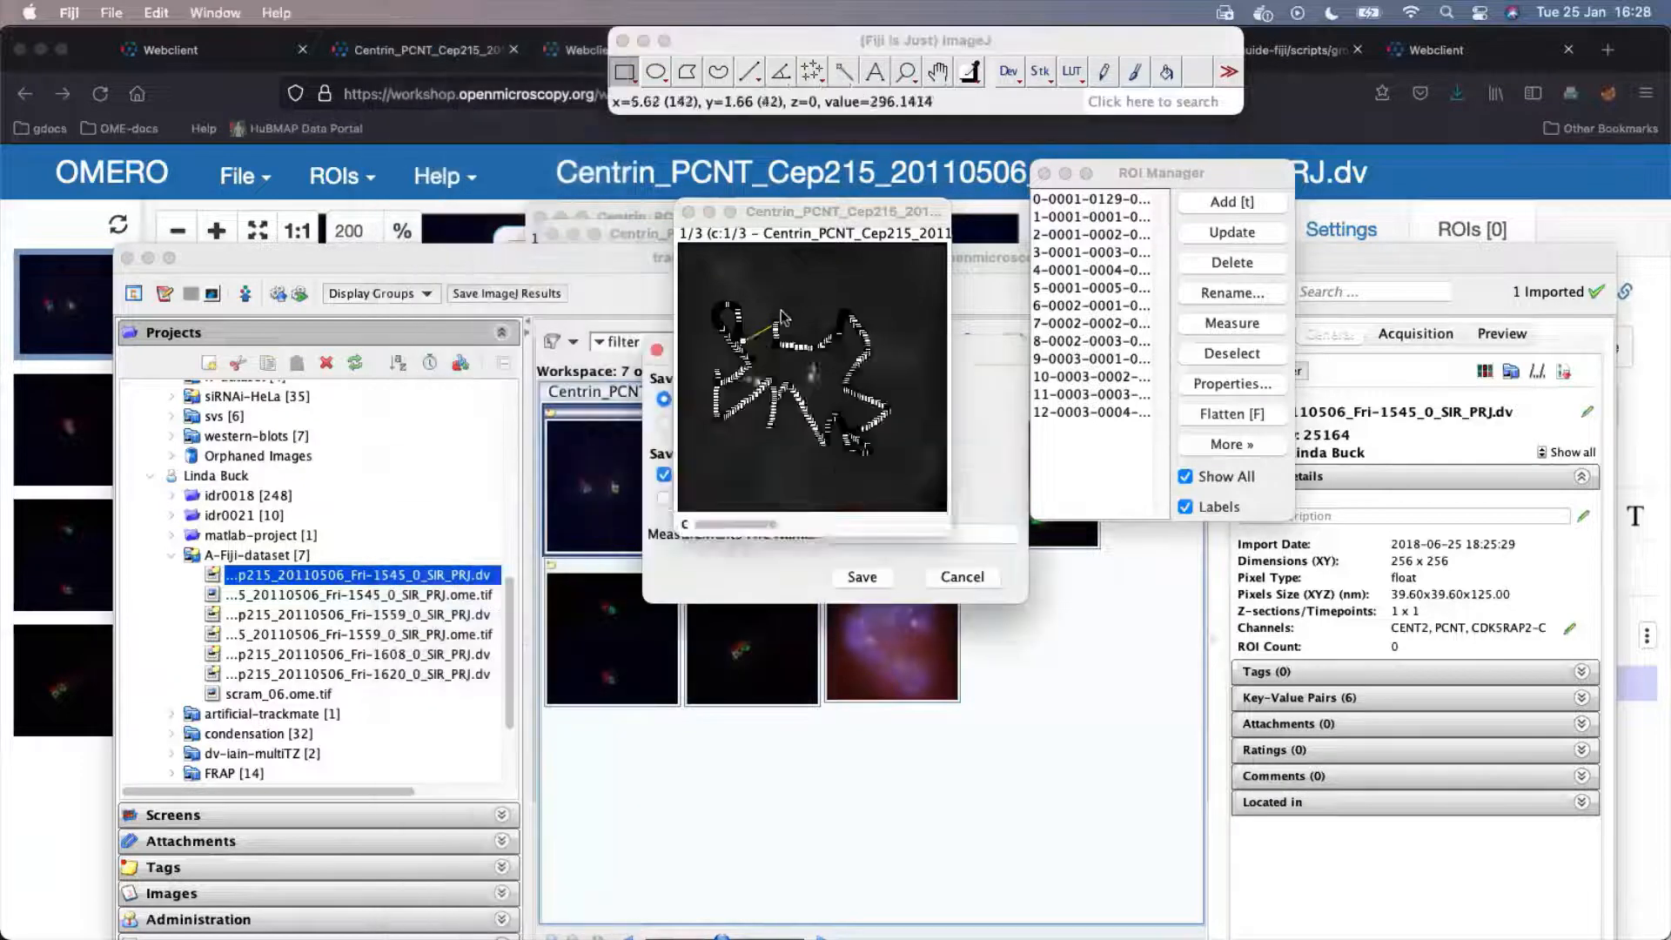
pyautogui.moveTo(813, 209); pyautogui.dragTo(544, 179)
pyautogui.click(803, 364)
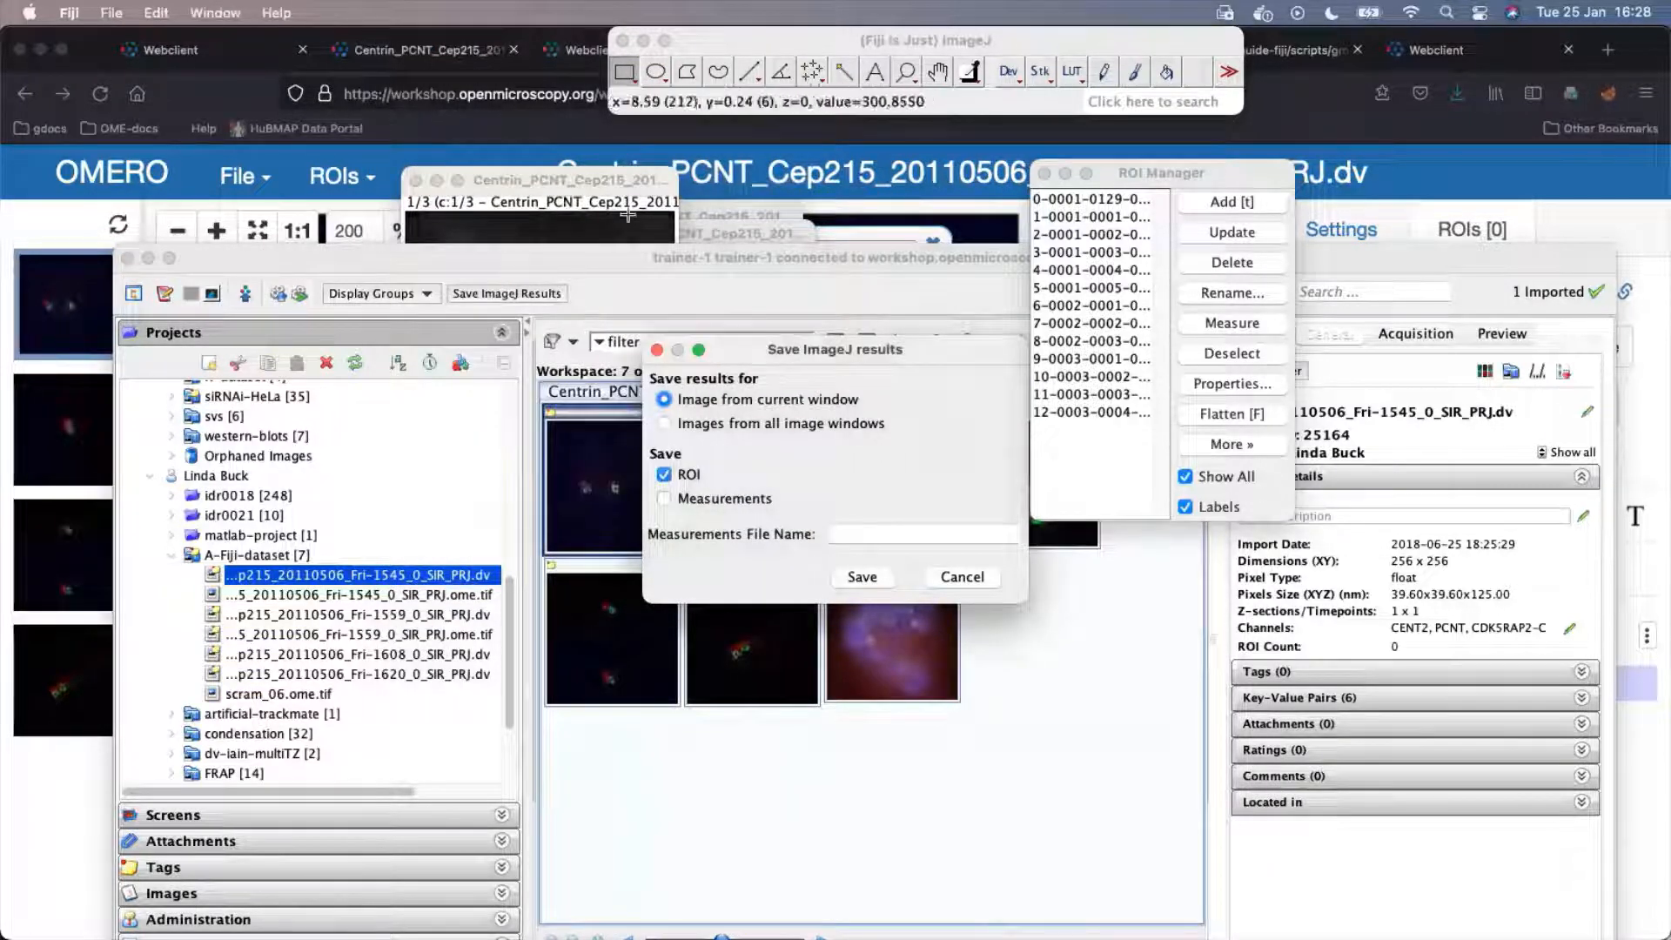
pyautogui.click(562, 180)
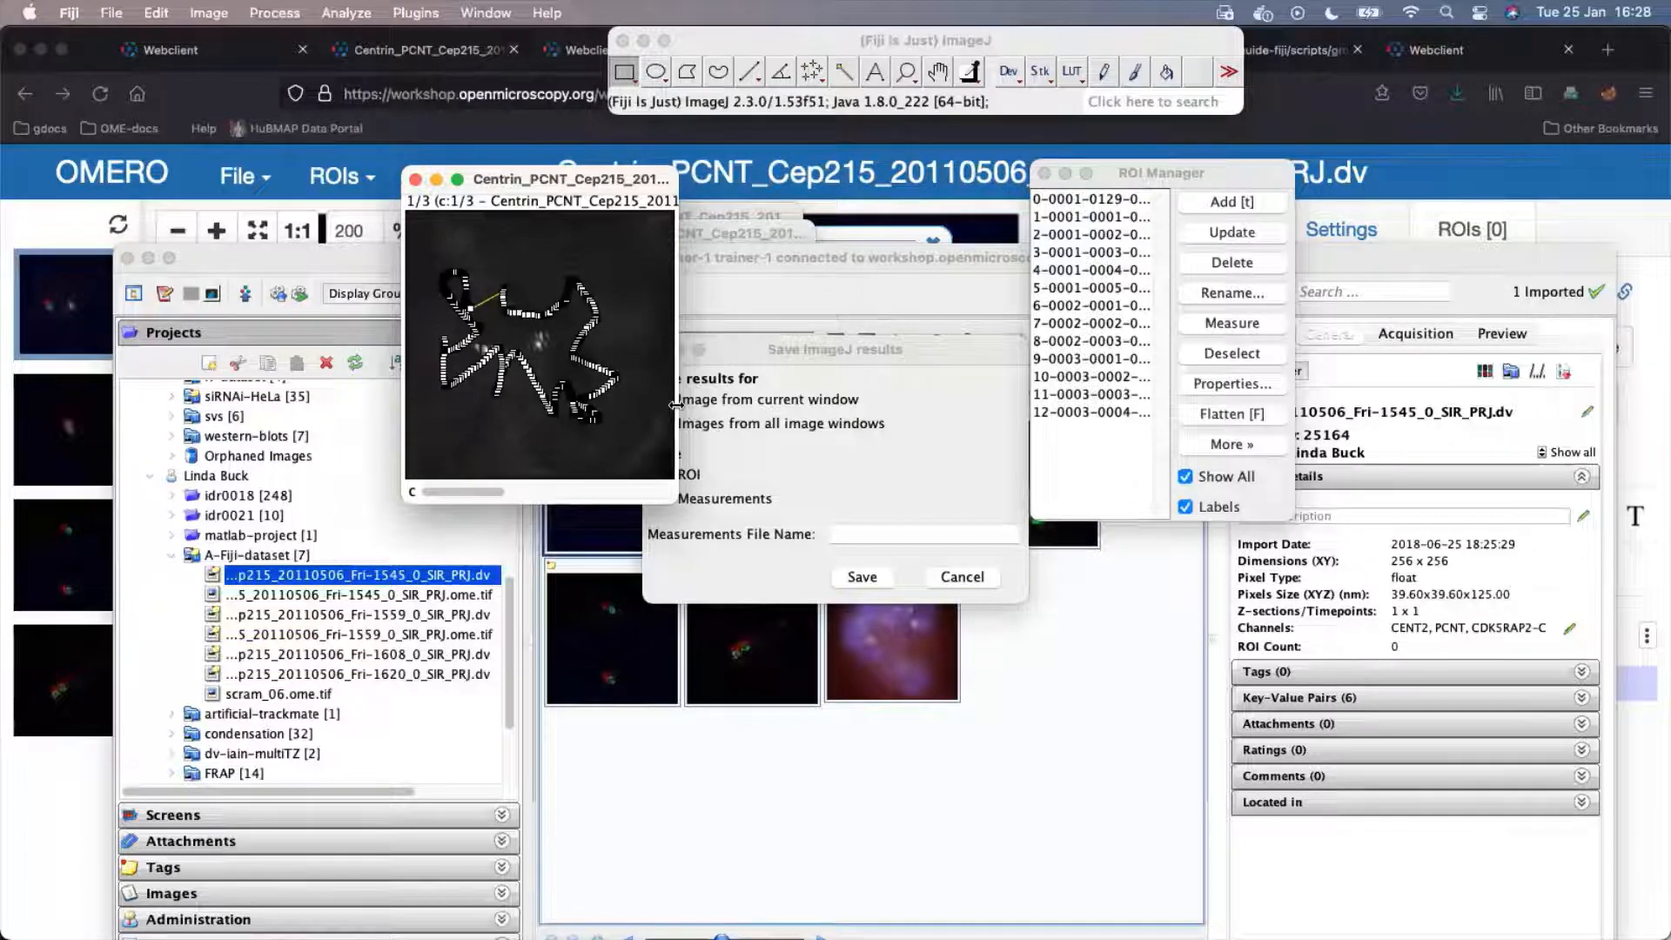
pyautogui.moveTo(552, 180); pyautogui.dragTo(567, 159)
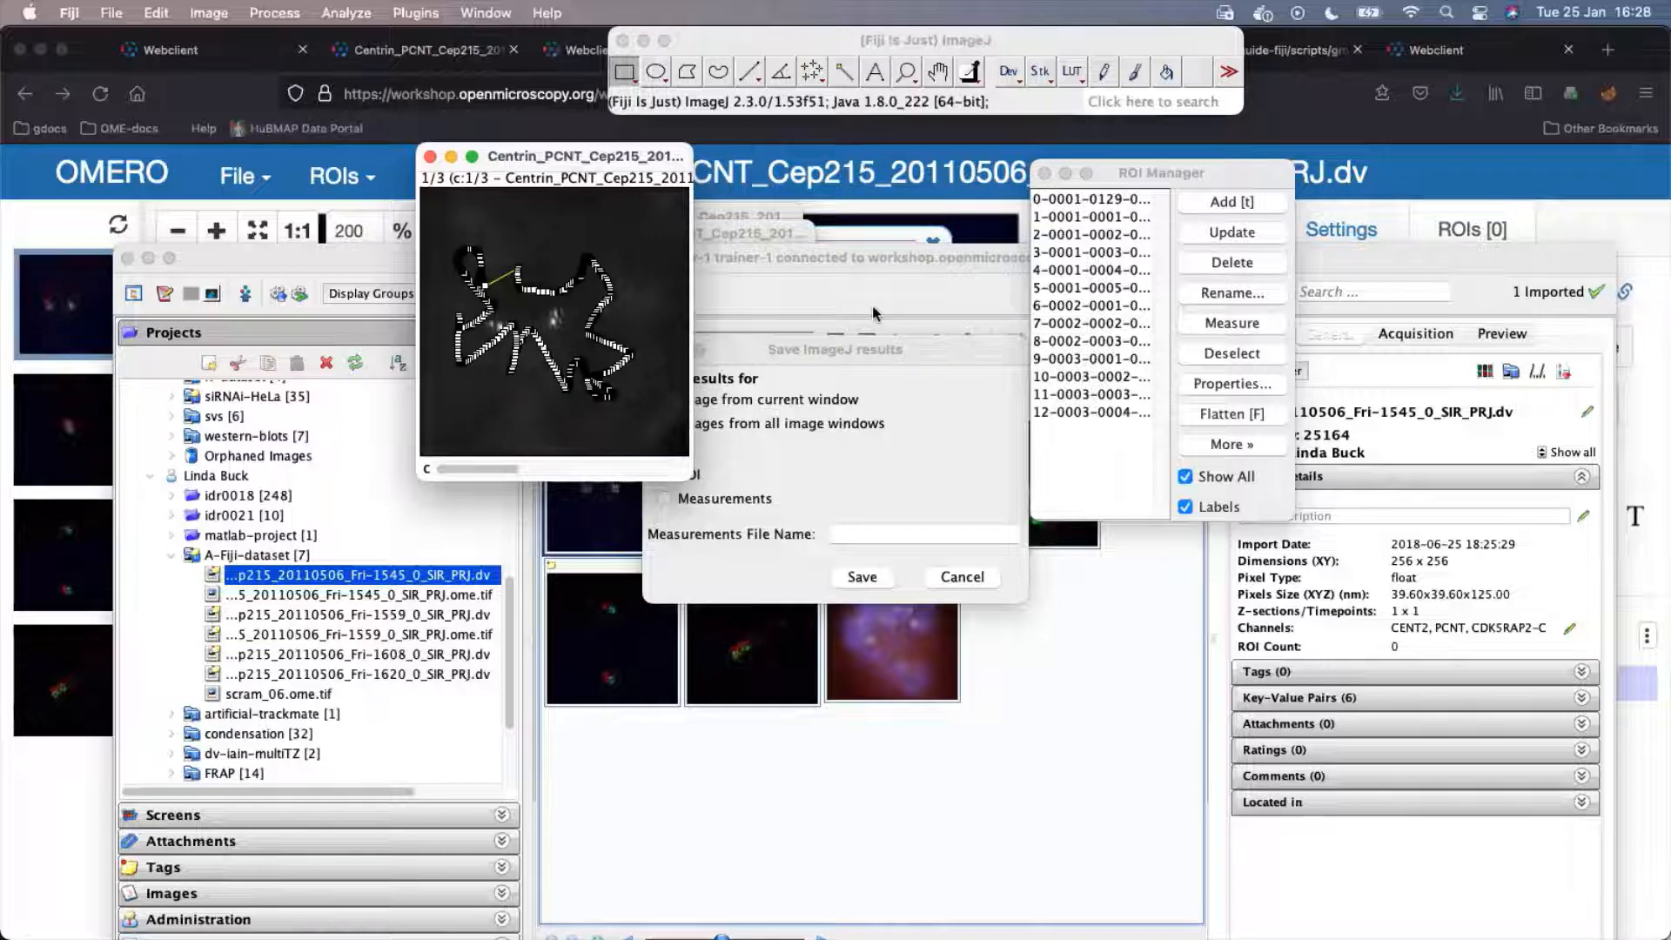
pyautogui.moveTo(817, 350); pyautogui.dragTo(830, 302)
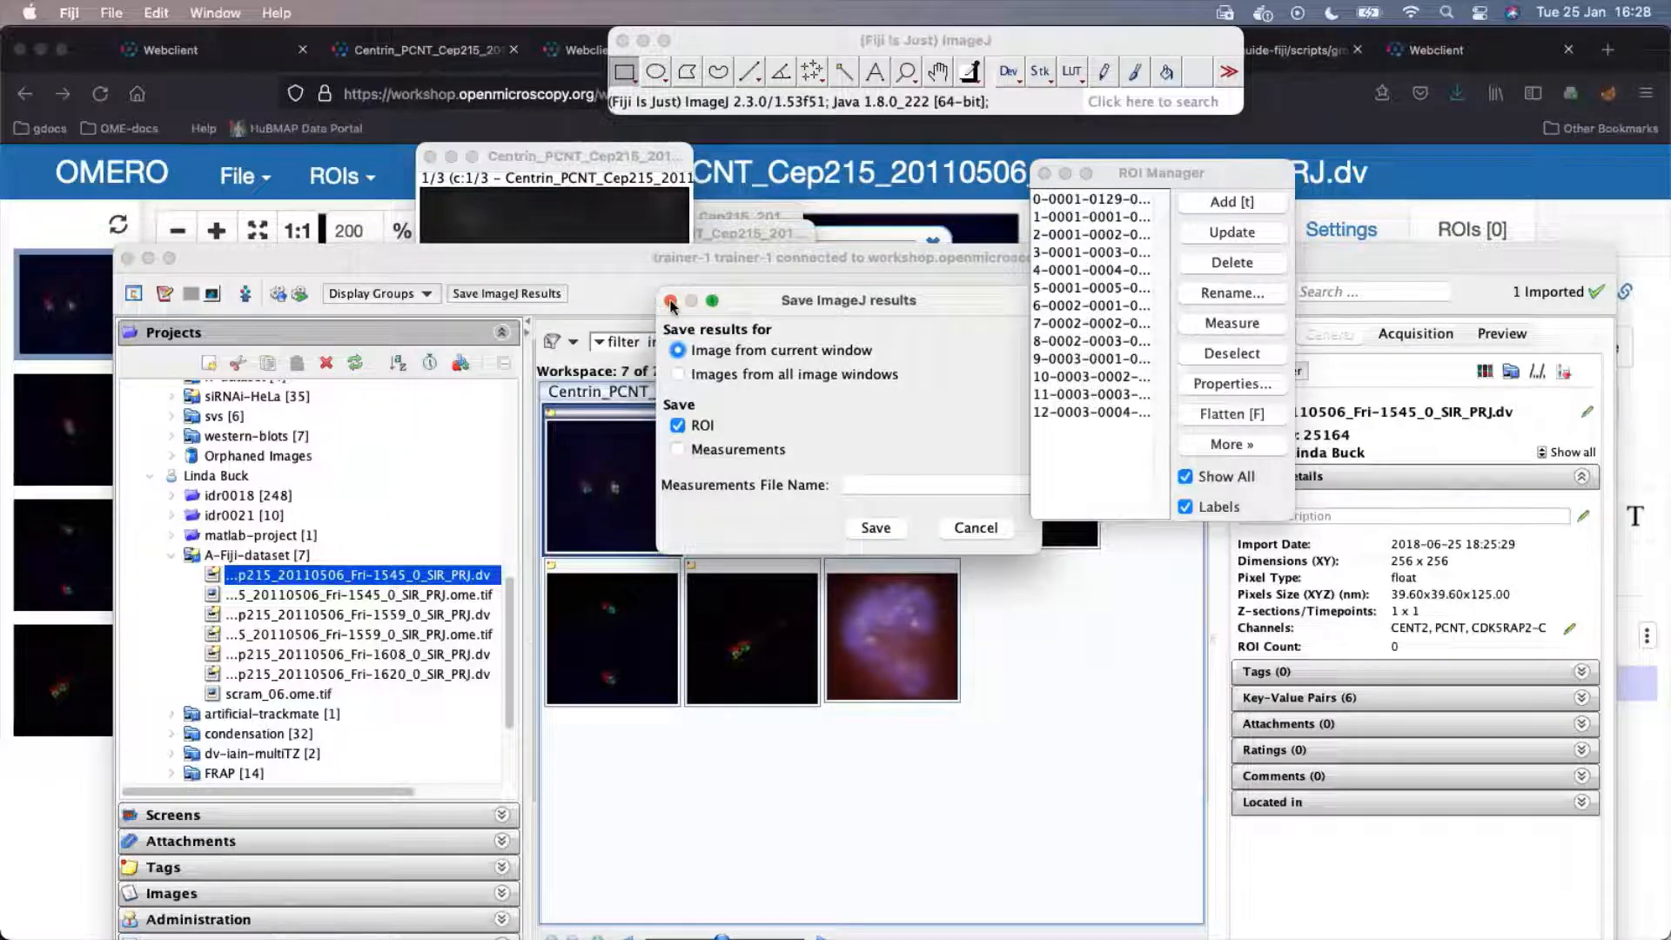
pyautogui.click(671, 305)
# Quit Fiji without saving the changes to the open Fri-1545 image.
pyautogui.moveTo(540, 157); pyautogui.dragTo(648, 181)
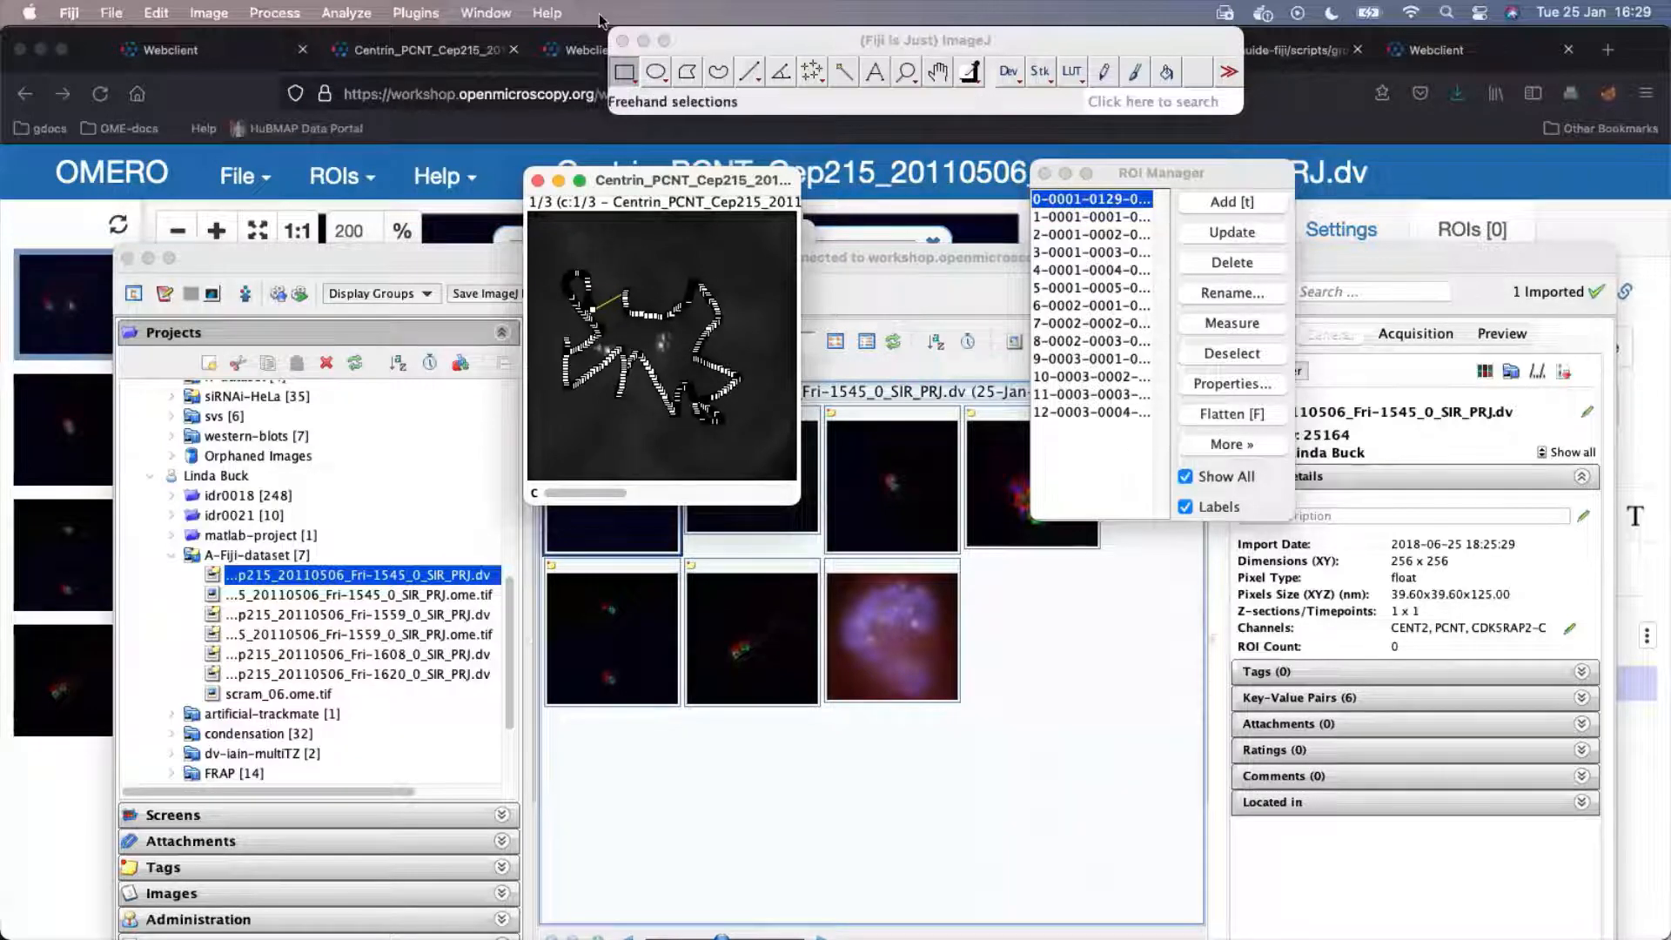
pyautogui.click(621, 40)
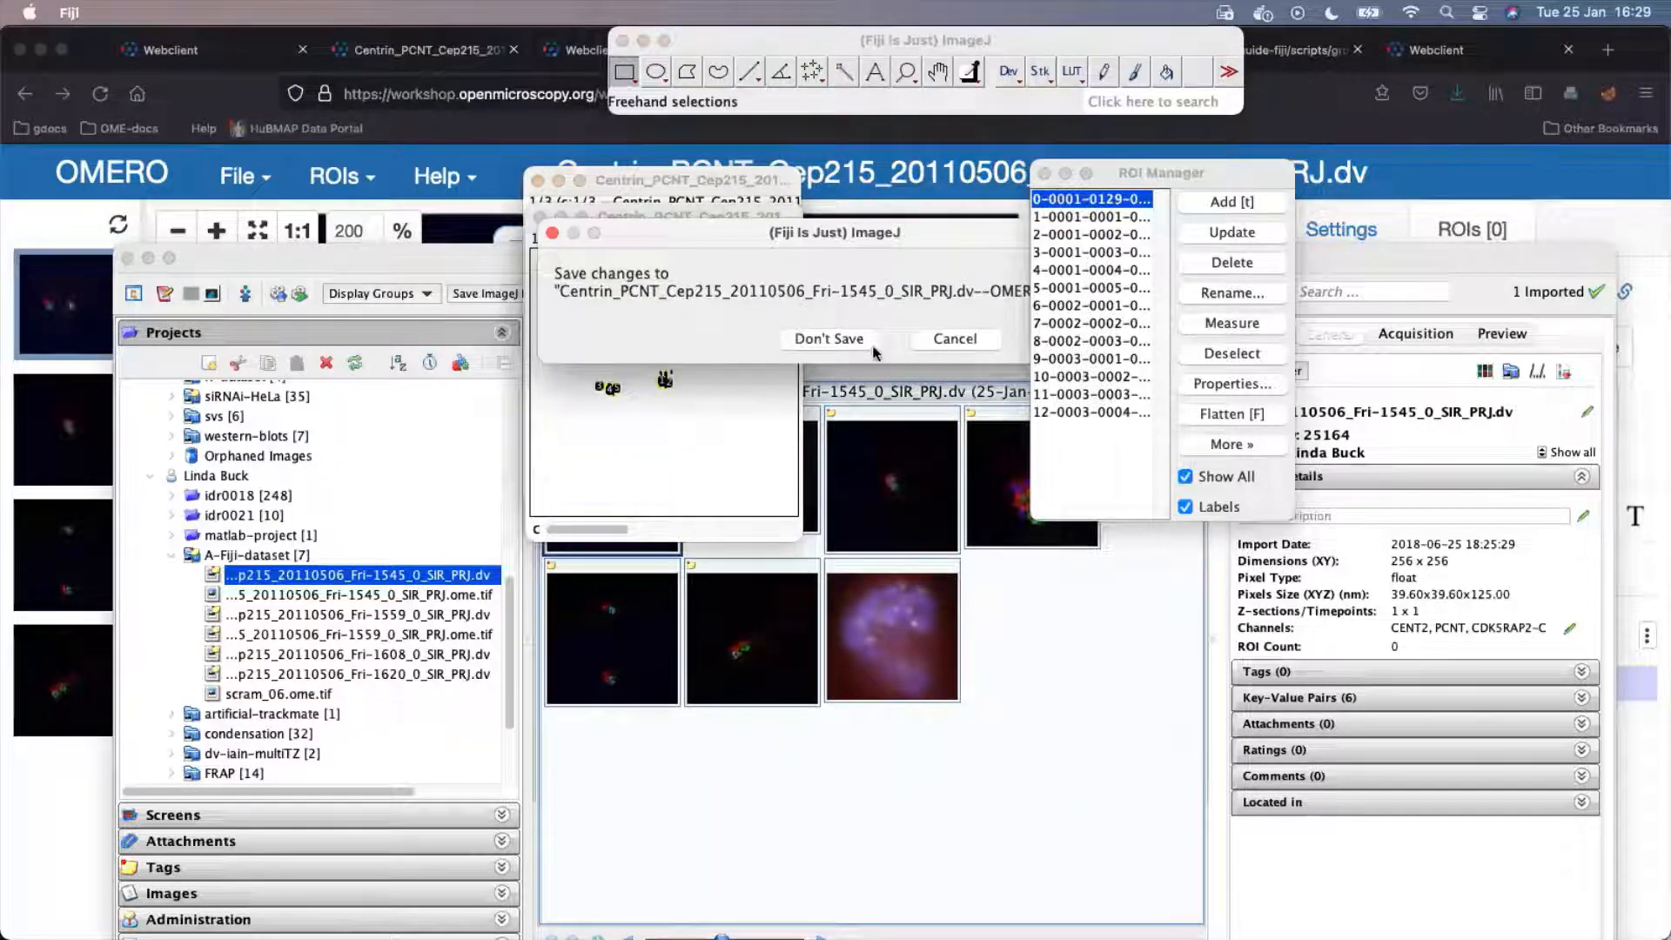
pyautogui.click(852, 341)
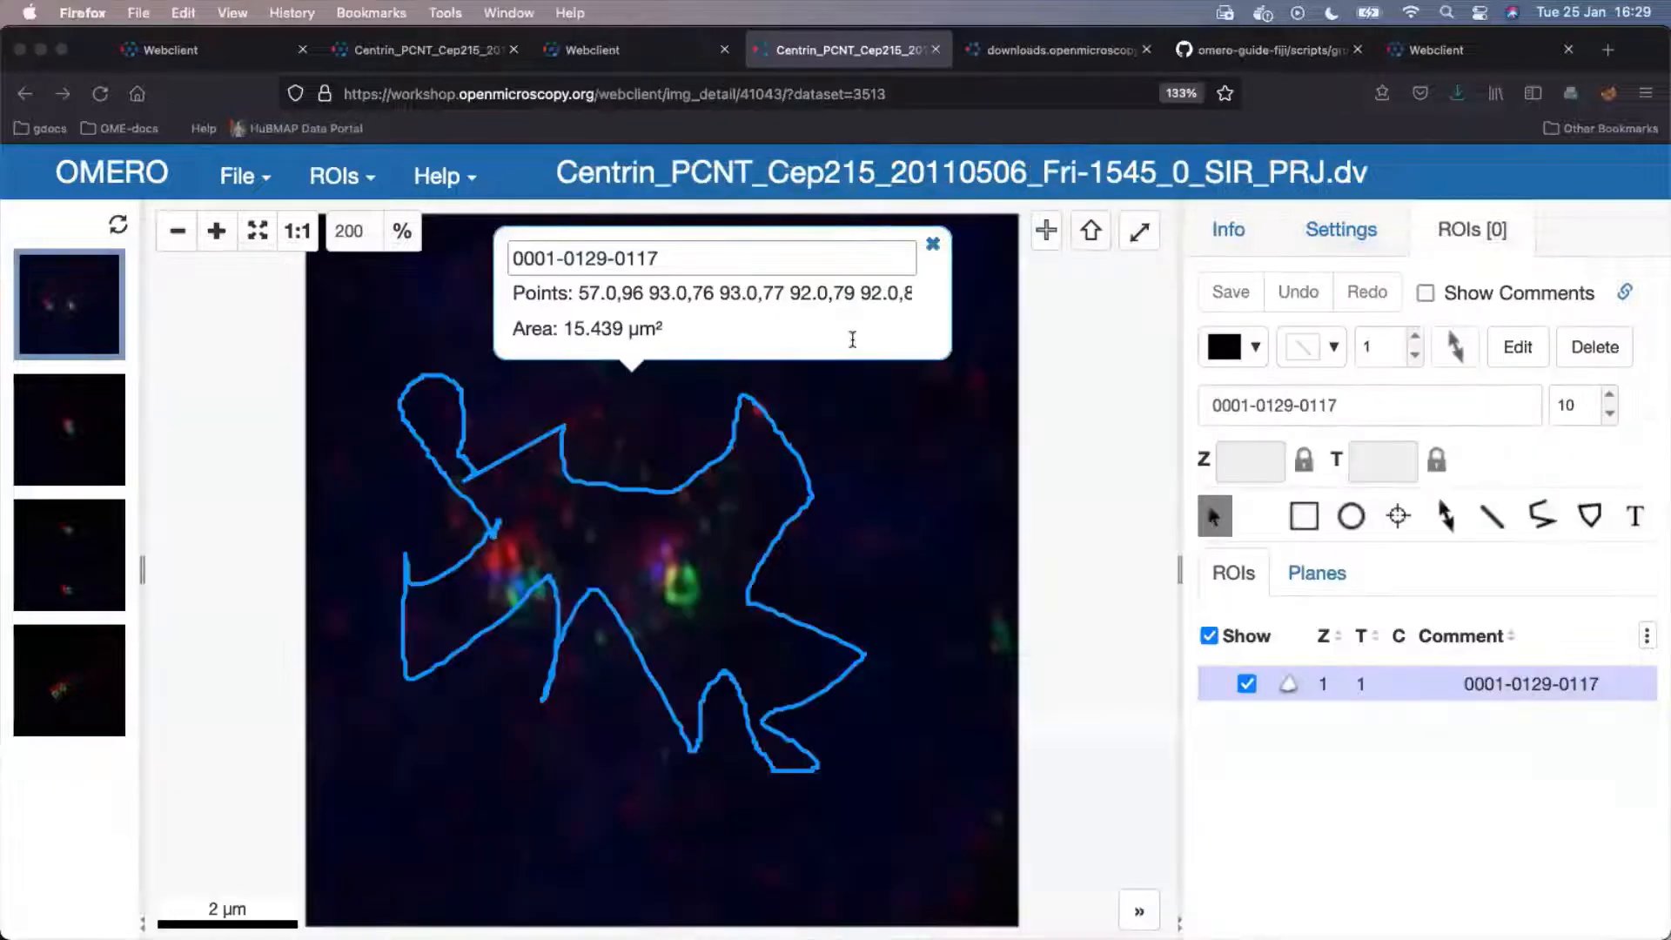
# In Firefox, close both Fri-1545 viewer pages and the other member's data page, and return to trainer-1's OMERO webclient.
pyautogui.click(937, 51)
pyautogui.click(609, 50)
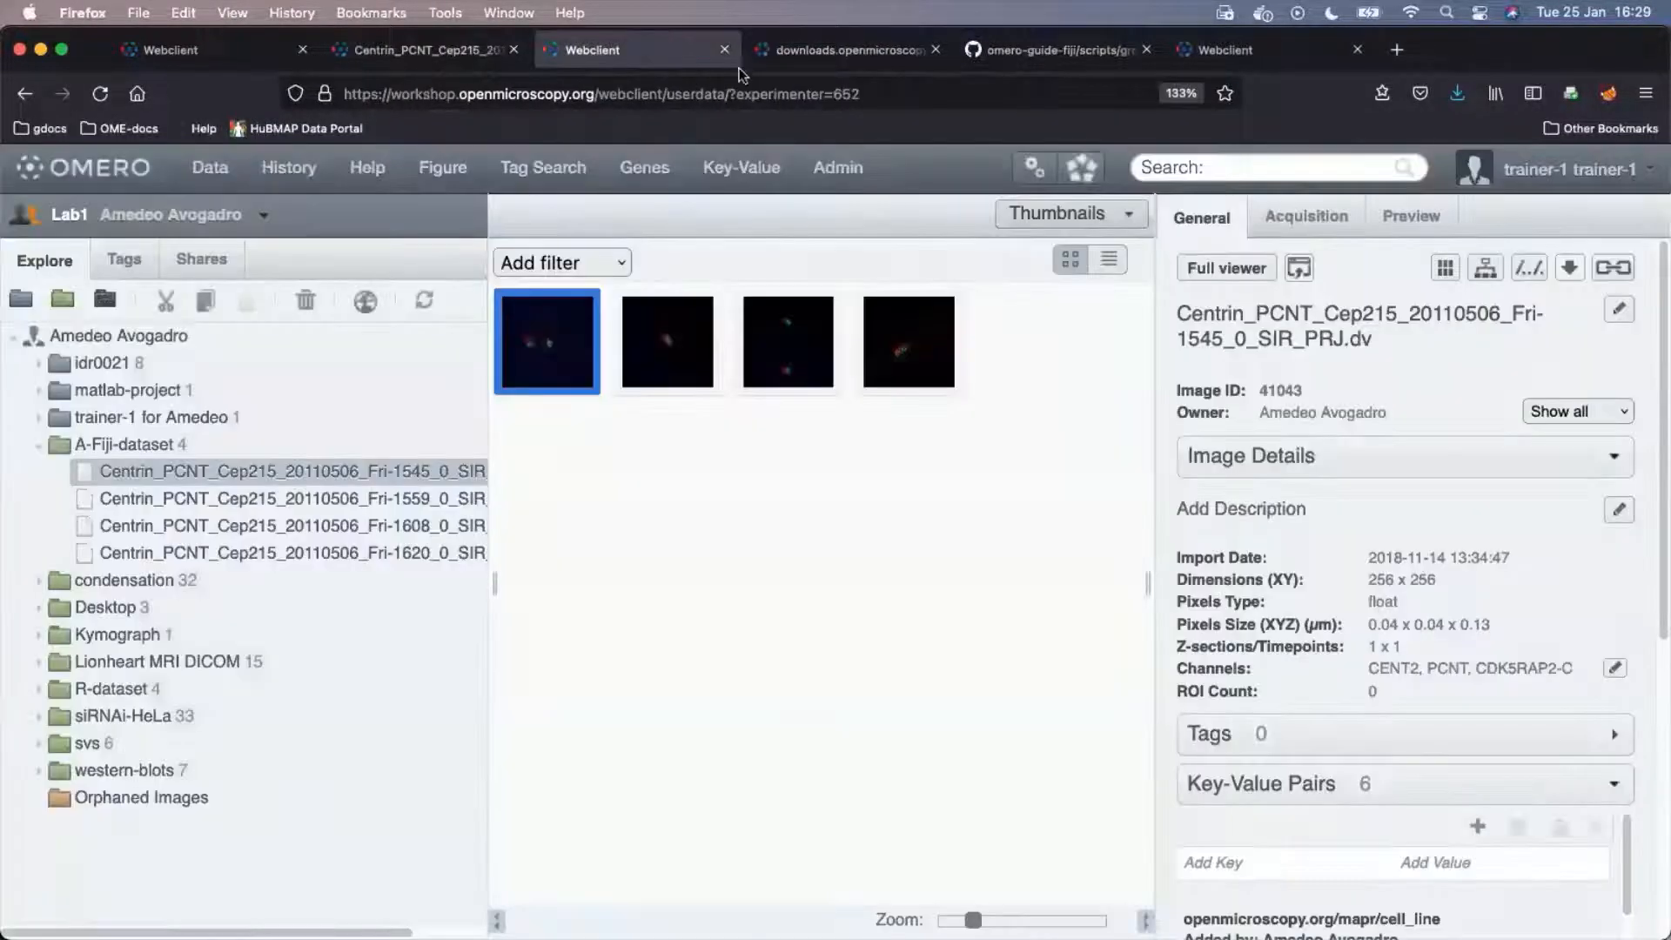
pyautogui.click(724, 50)
pyautogui.click(459, 58)
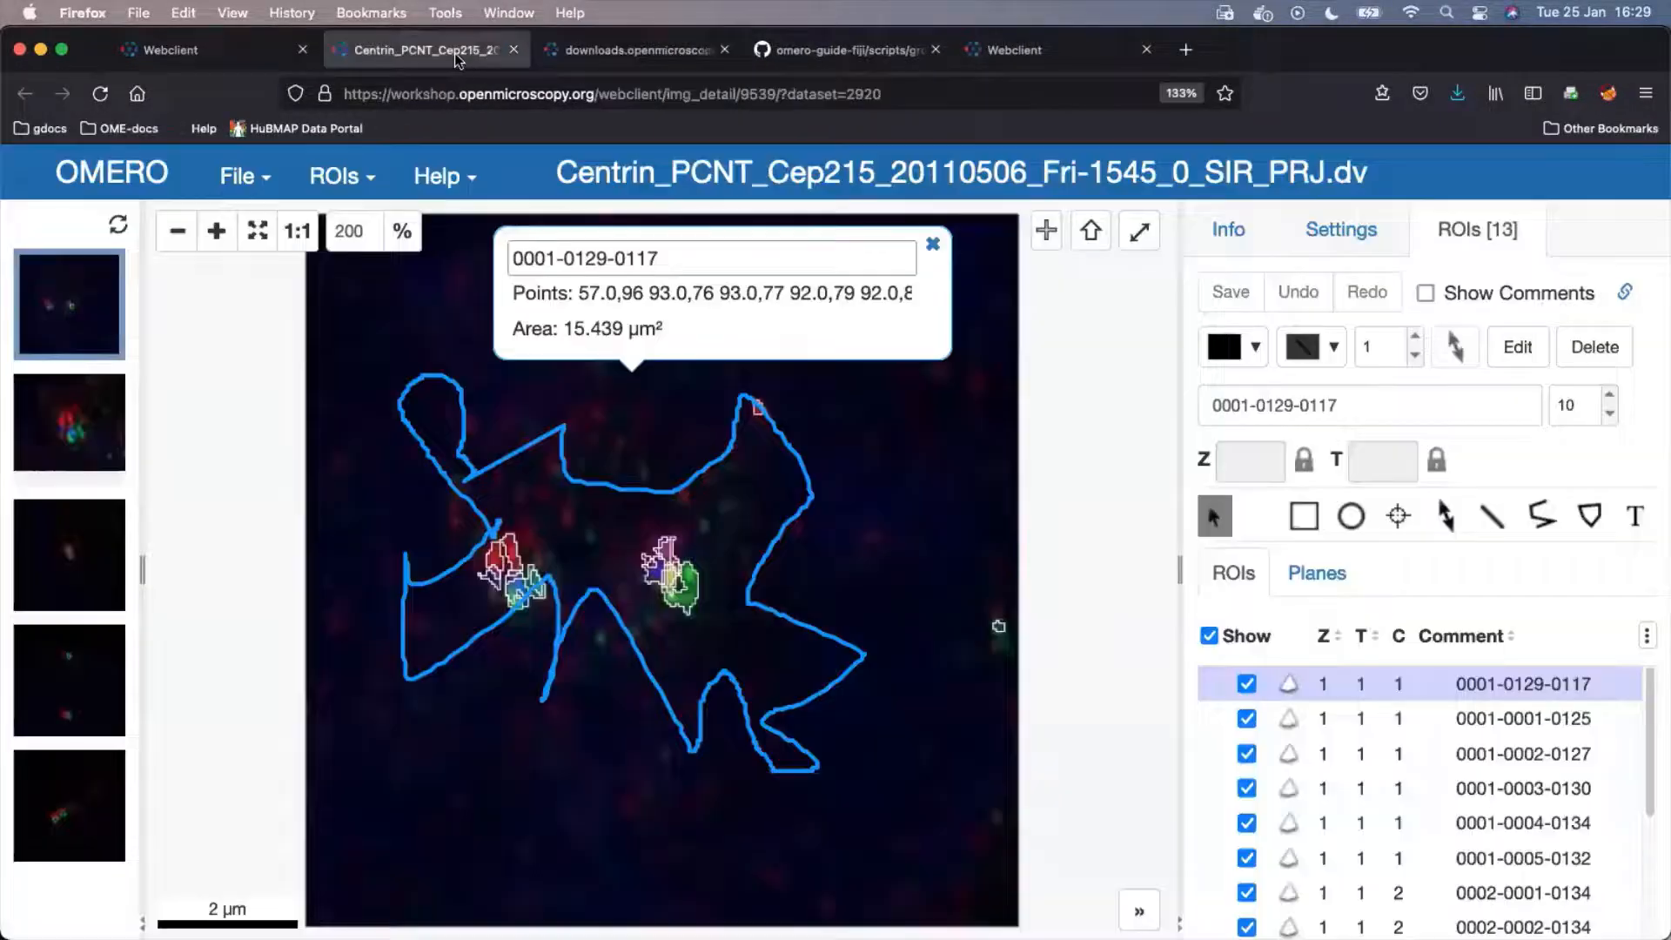
pyautogui.click(514, 50)
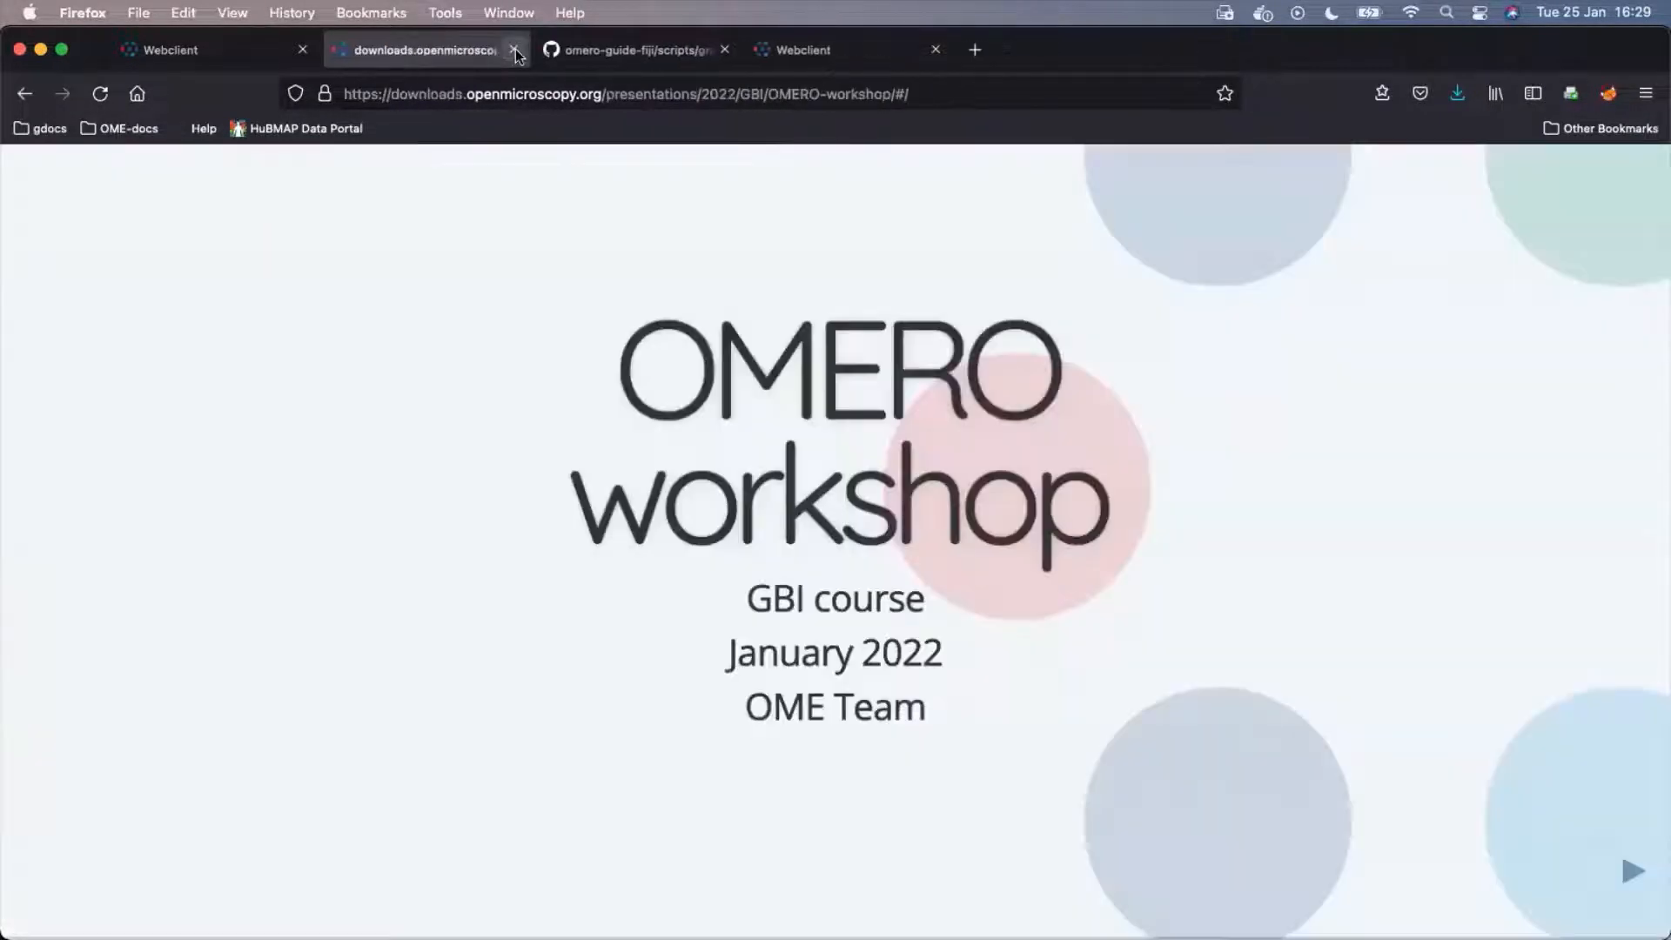
pyautogui.click(214, 51)
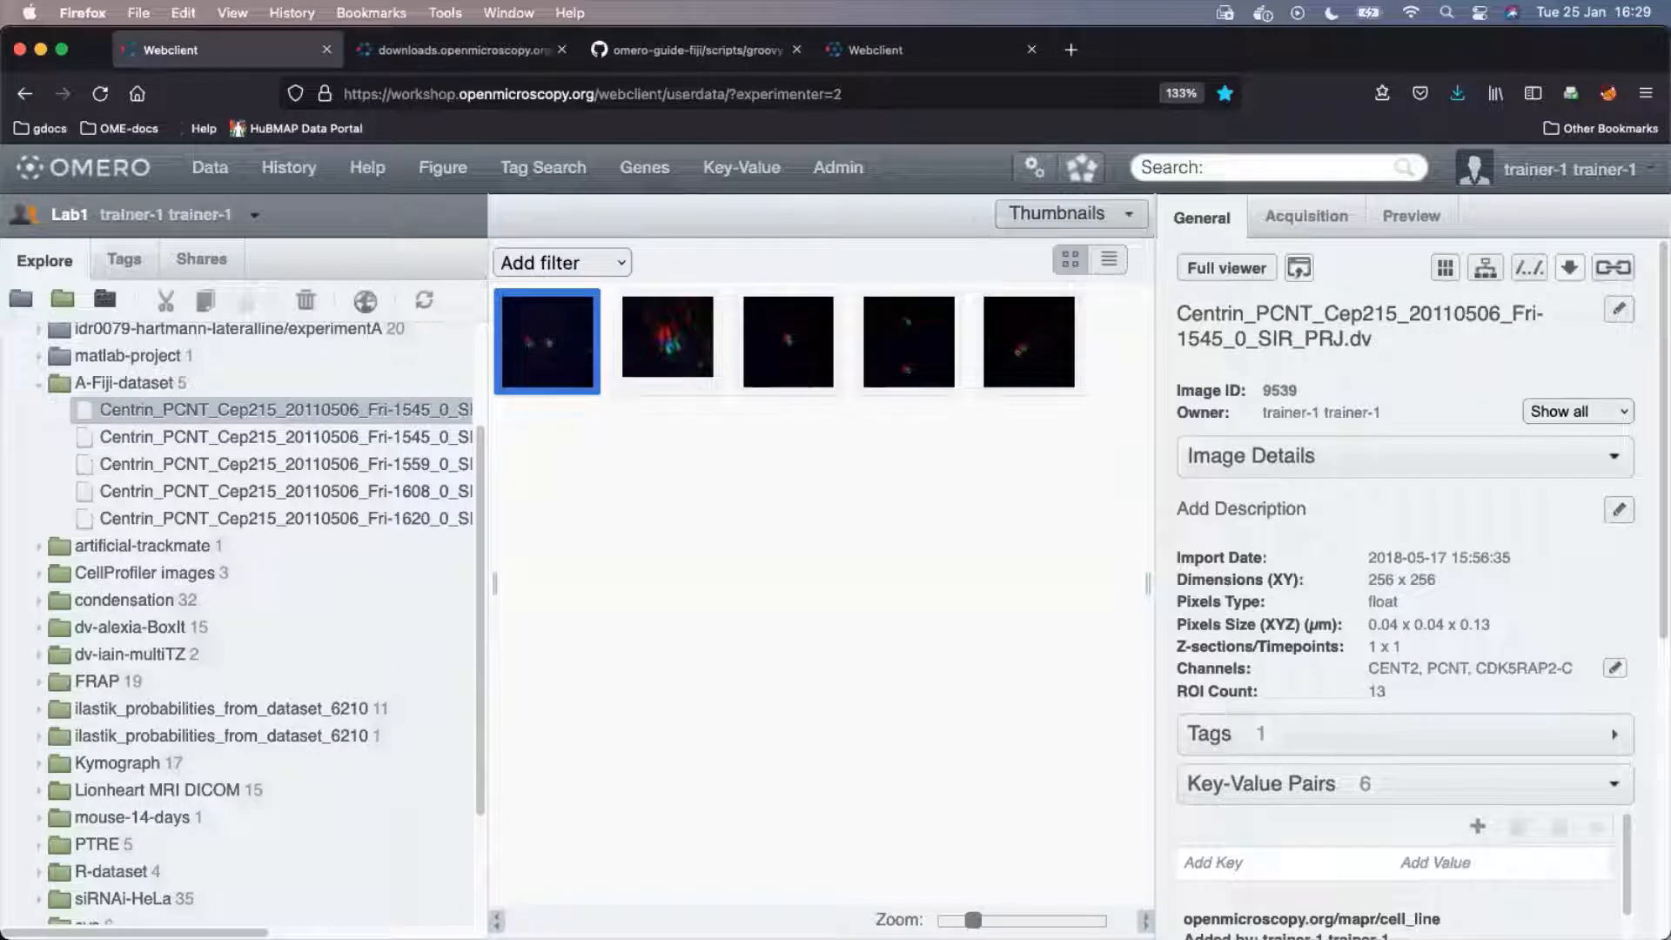
# Collapse the A-Fiji-dataset in trainer-1's data tree and enlarge the image thumbnails.
pyautogui.click(37, 389)
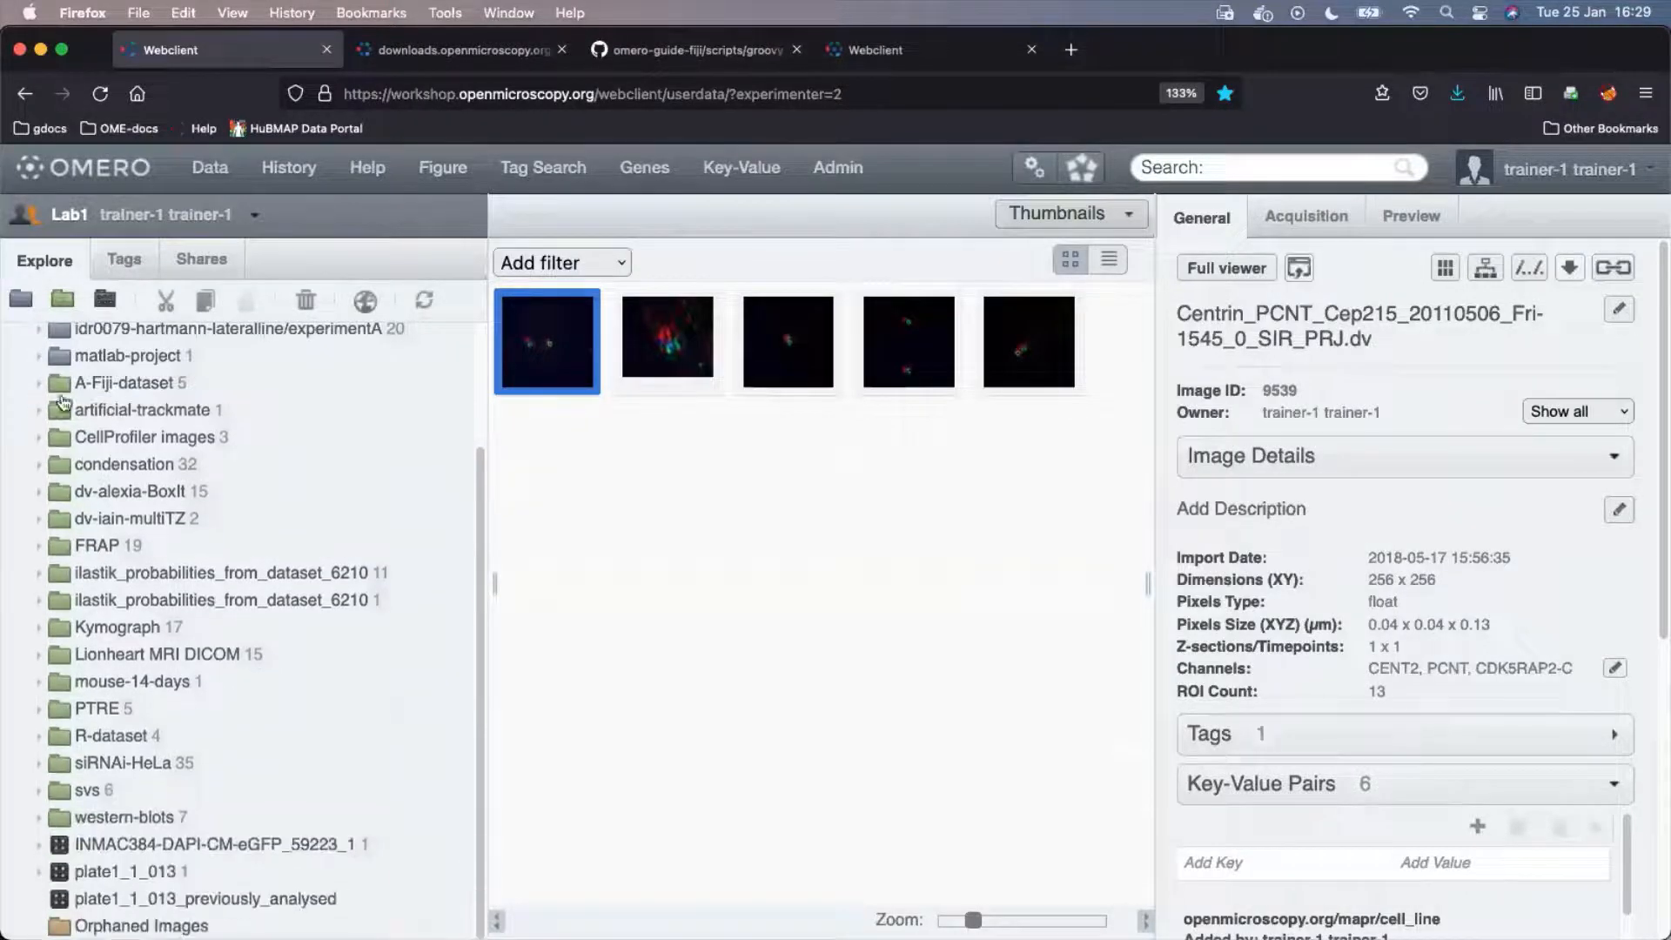
pyautogui.scroll(3, 322, 527)
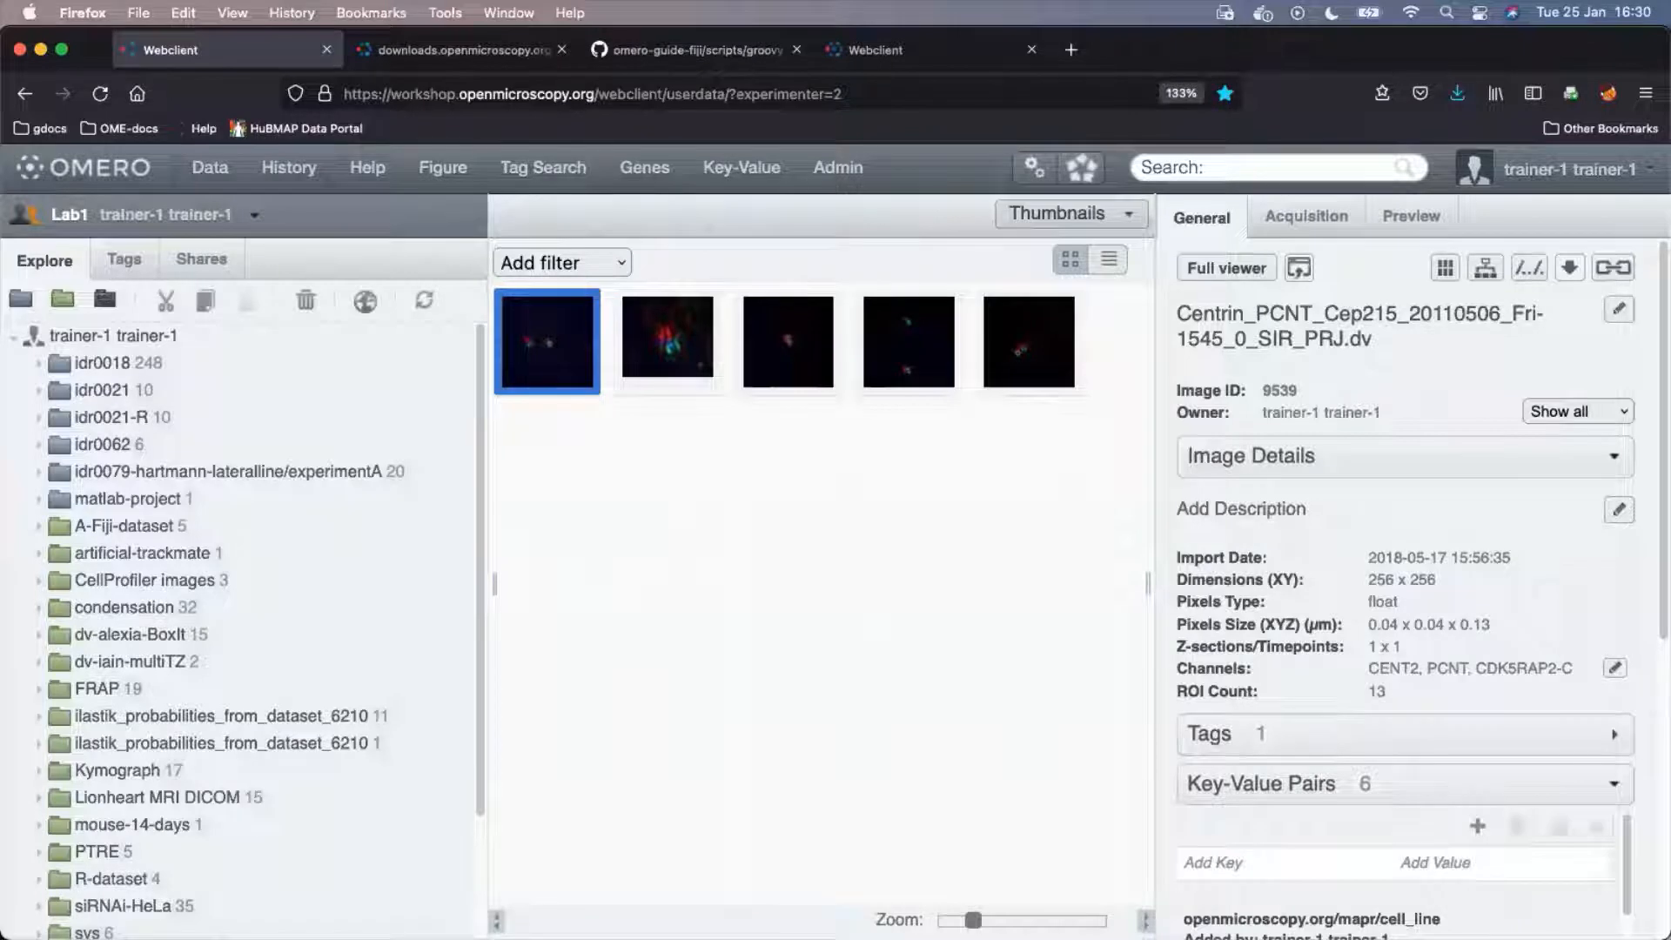
pyautogui.moveTo(973, 921); pyautogui.dragTo(1011, 920)
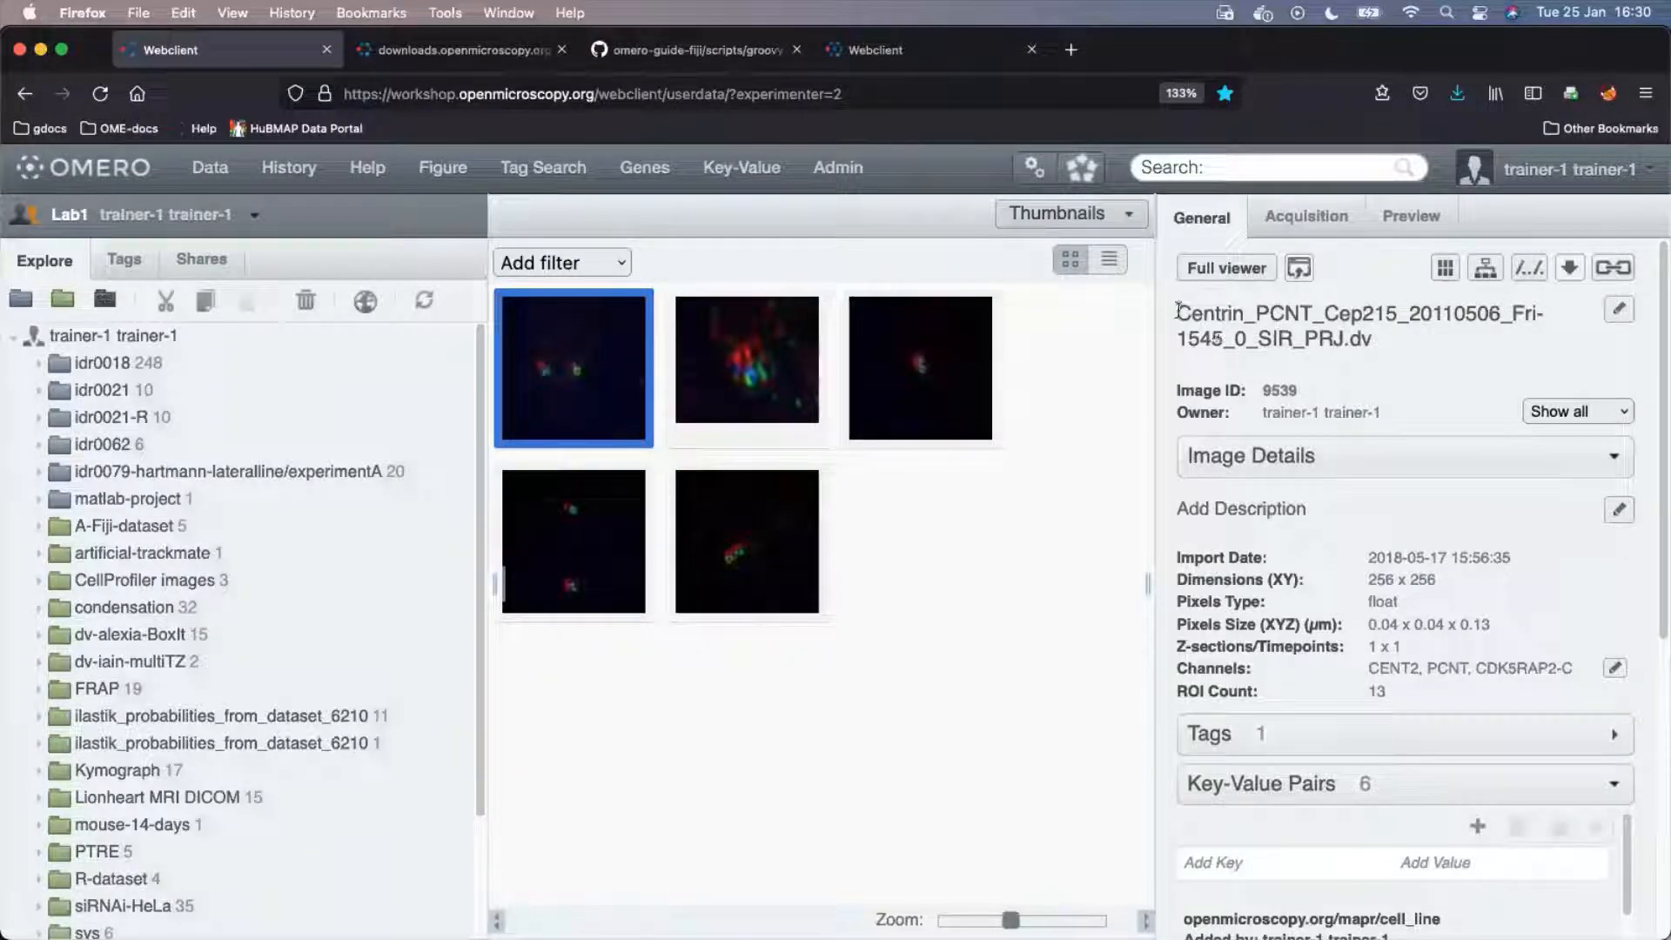
# Examine the full name of trainer-1's Fri-1545 image and the download and export formats offered for it.
pyautogui.moveTo(1178, 309); pyautogui.dragTo(1406, 358)
pyautogui.tripleClick(1405, 359)
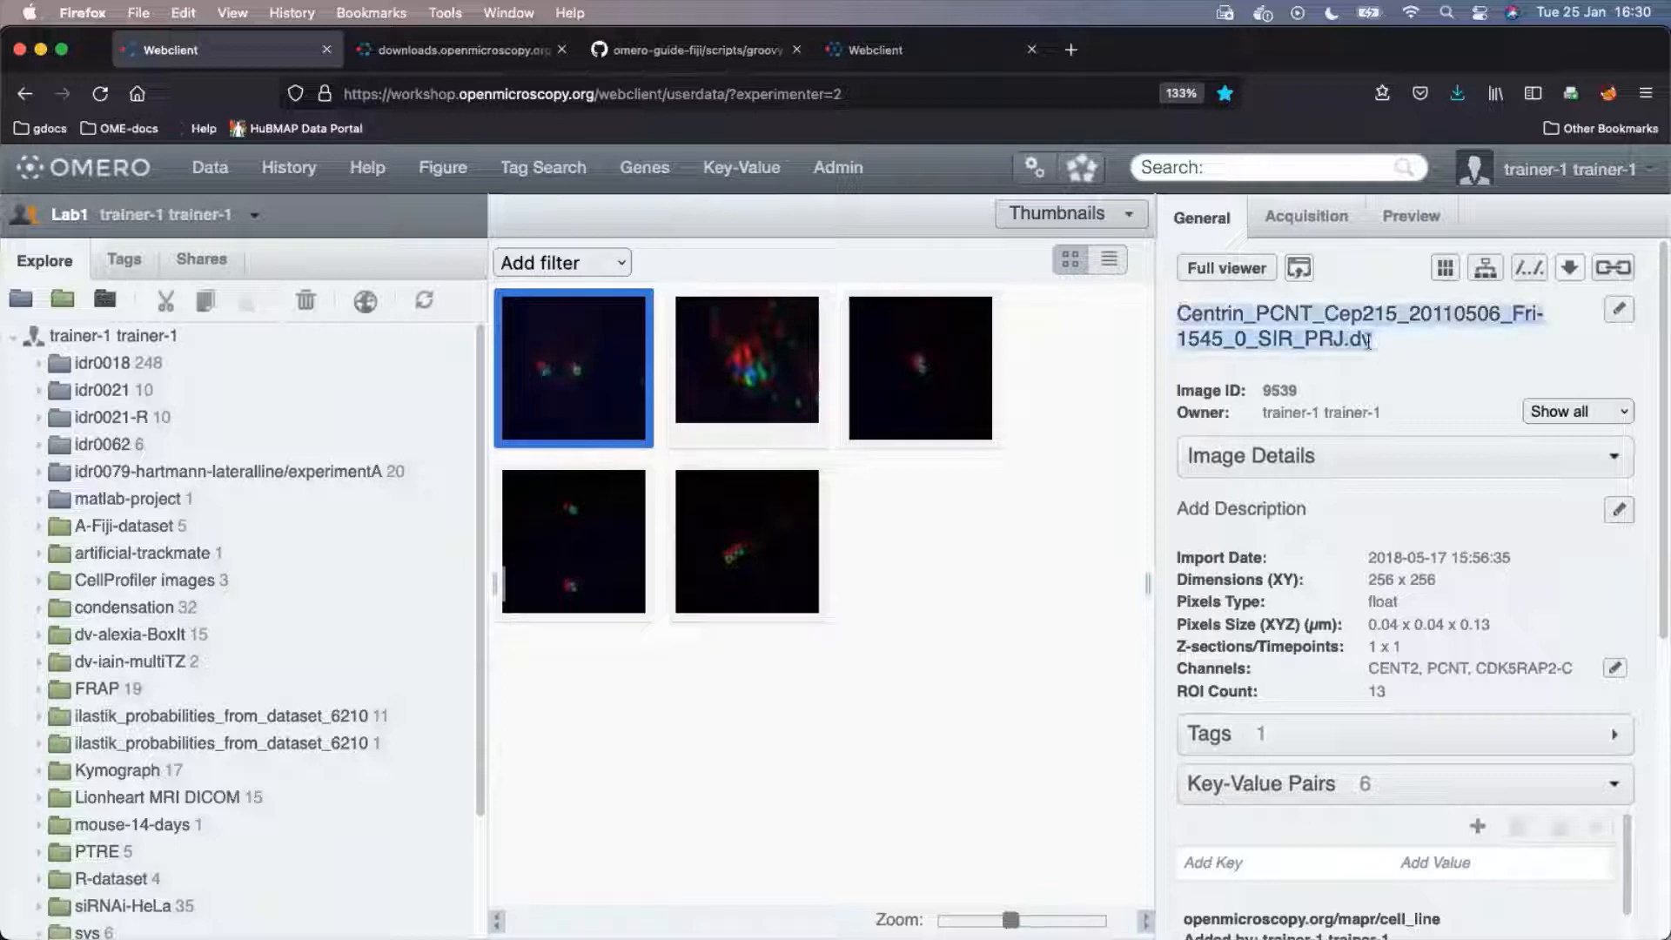
pyautogui.click(1478, 313)
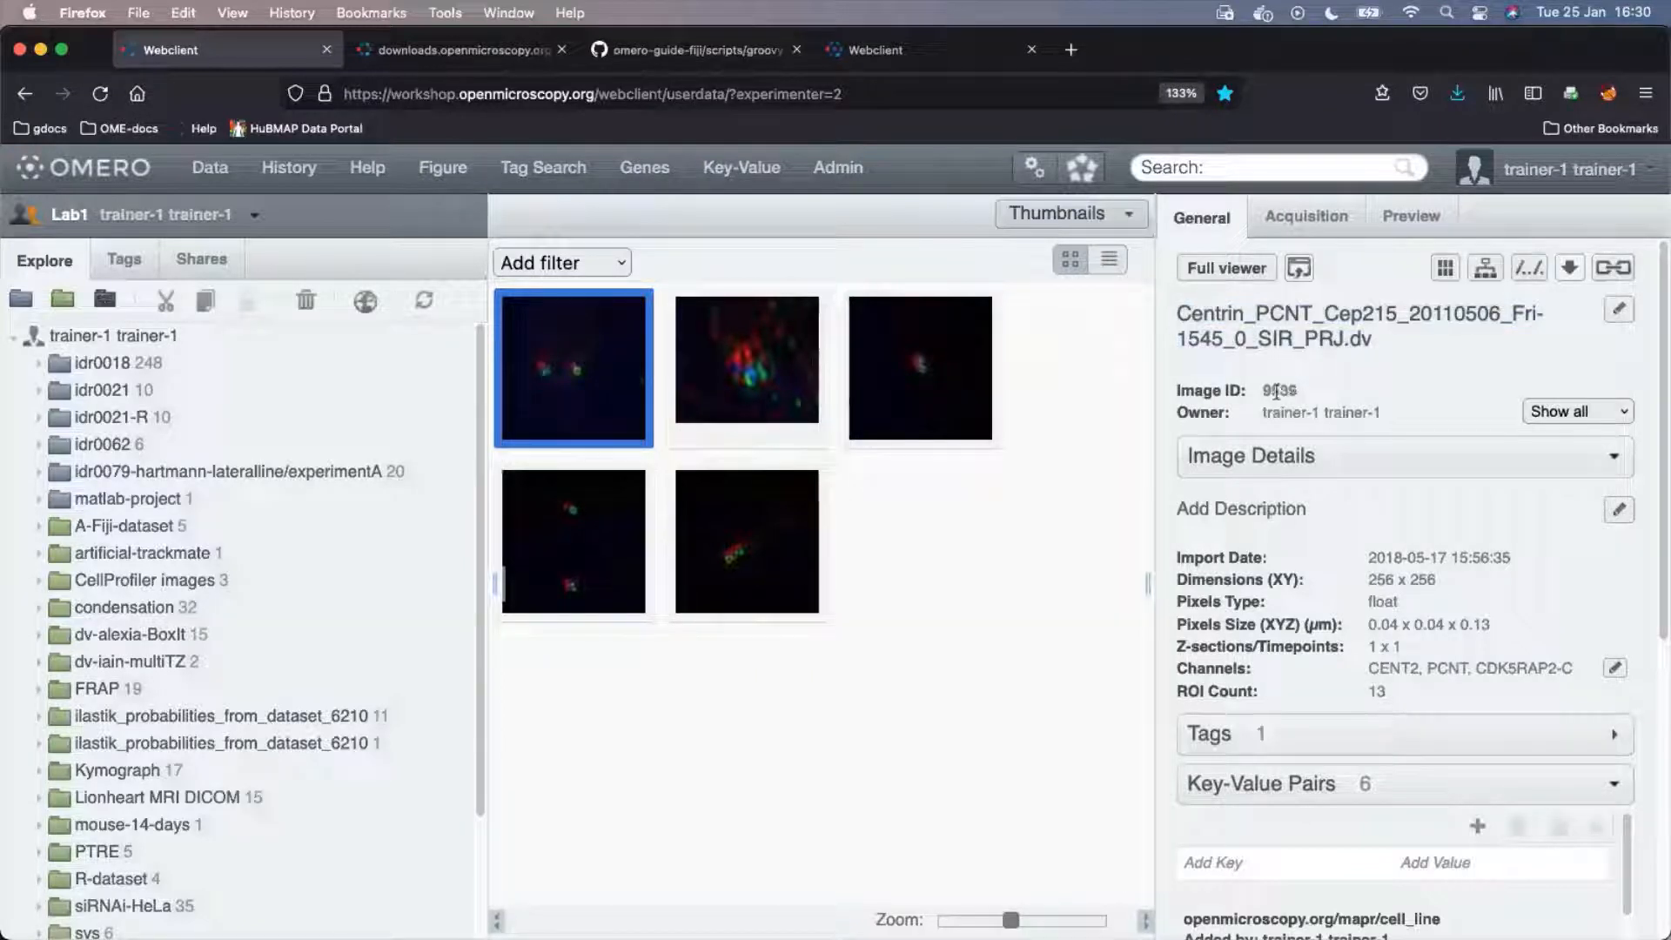
pyautogui.click(1569, 269)
pyautogui.click(1436, 325)
pyautogui.click(1570, 270)
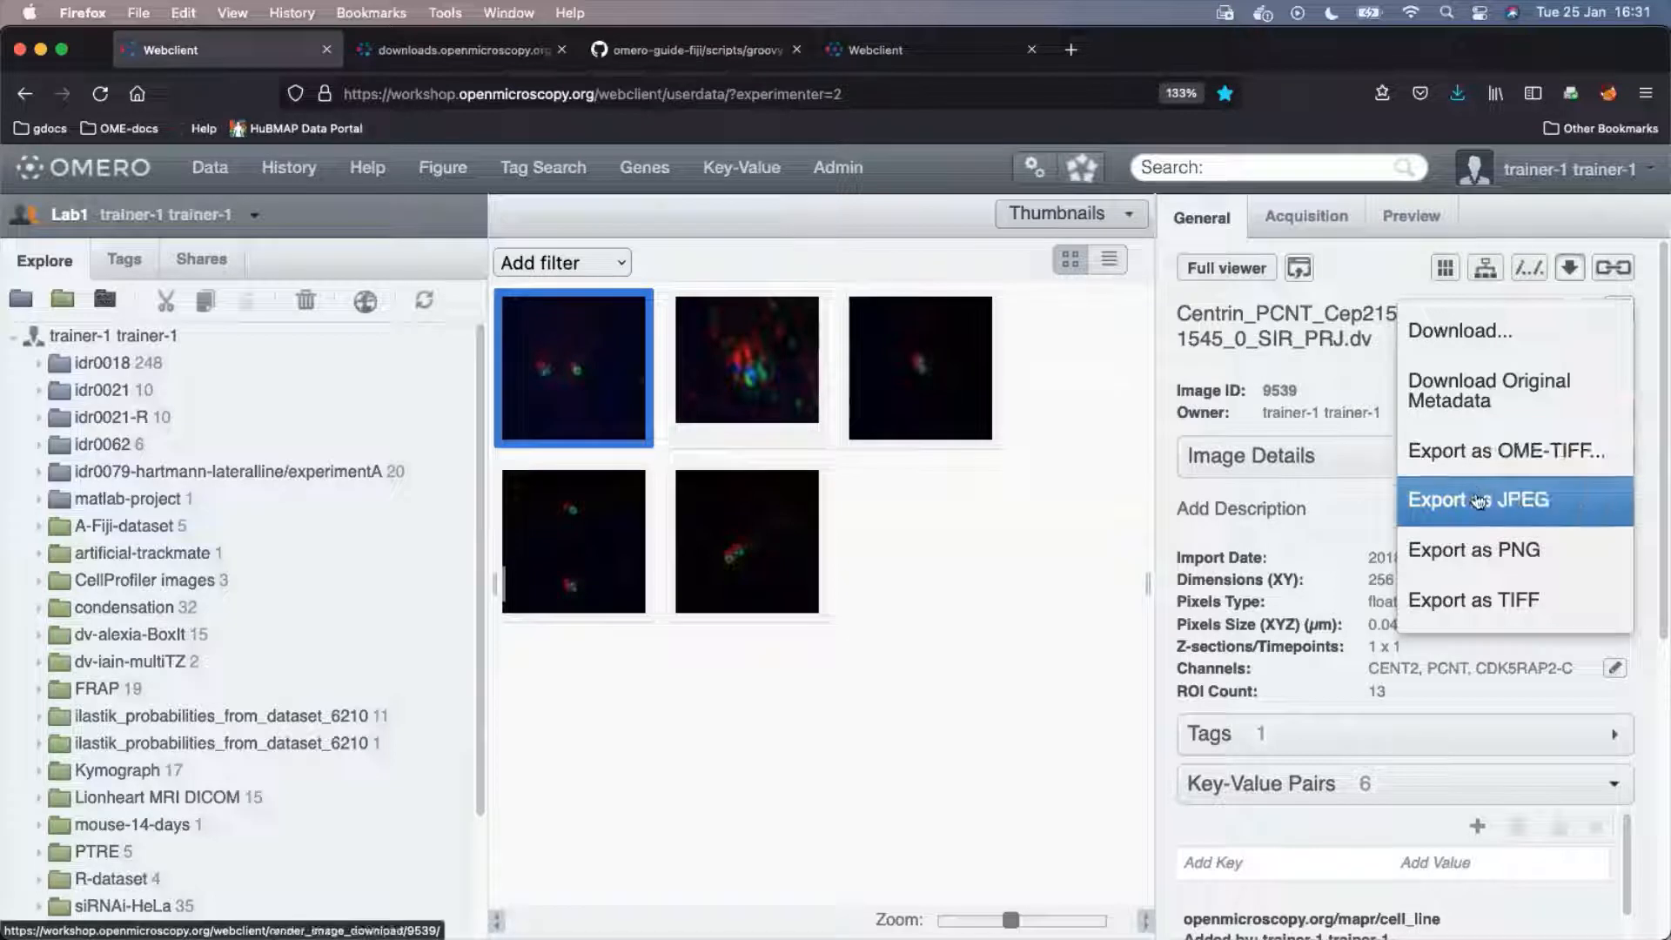
pyautogui.click(1503, 453)
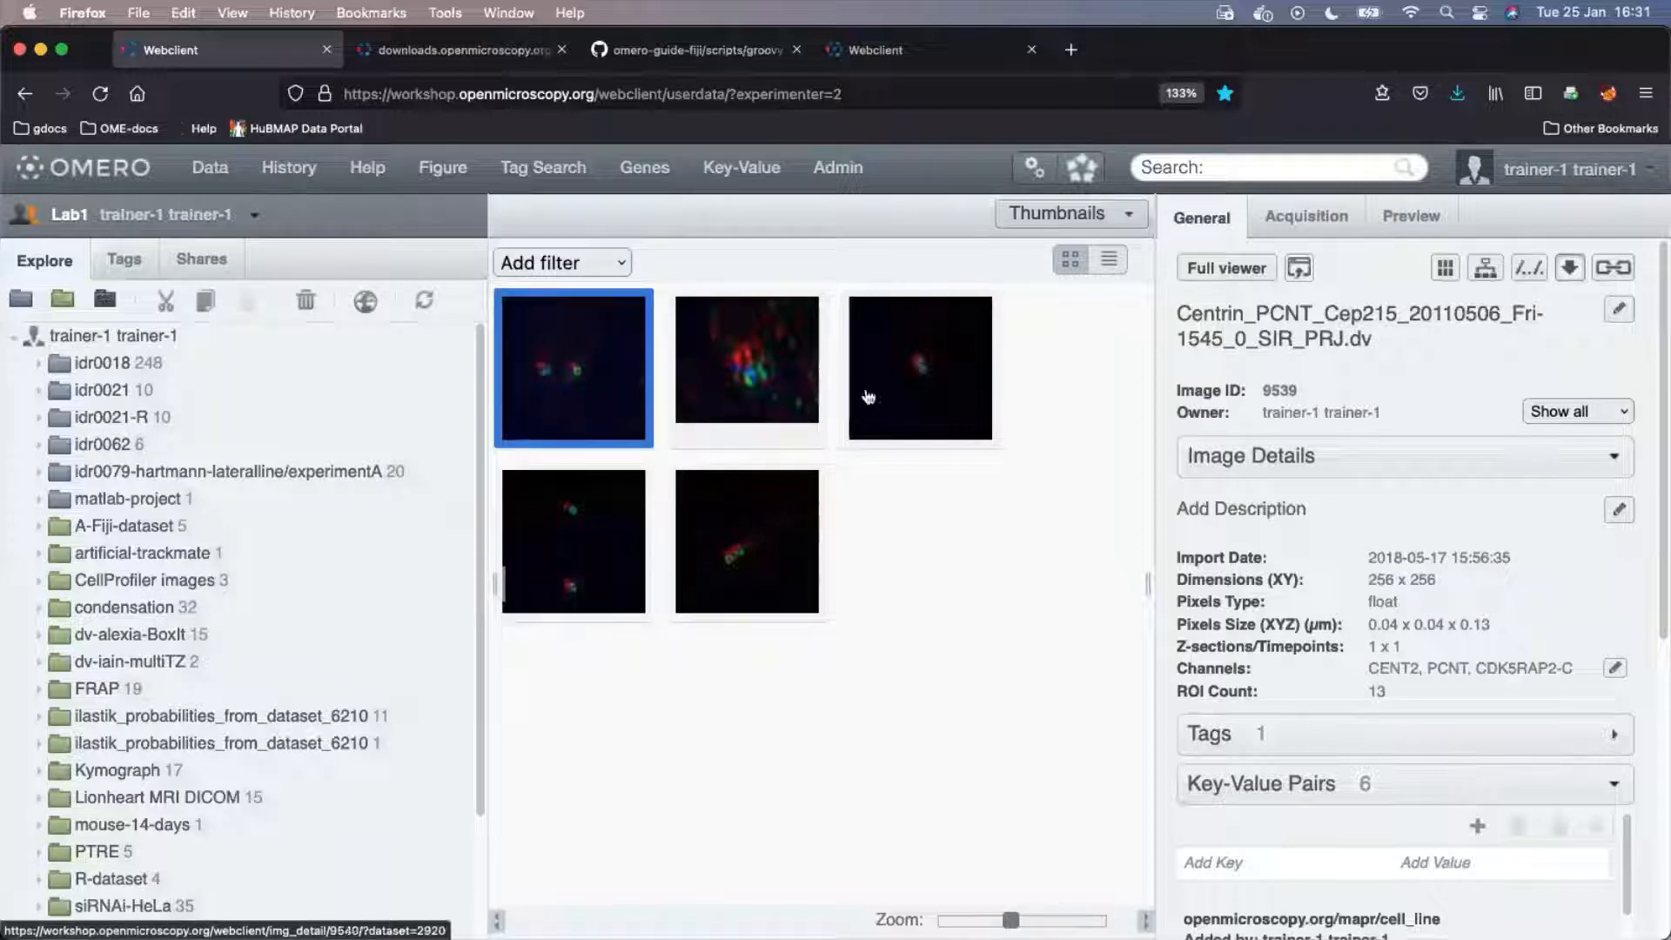
# Download the original .dv file of trainer-1's Fri-1545 image and choose to save the file to disk.
pyautogui.click(1570, 269)
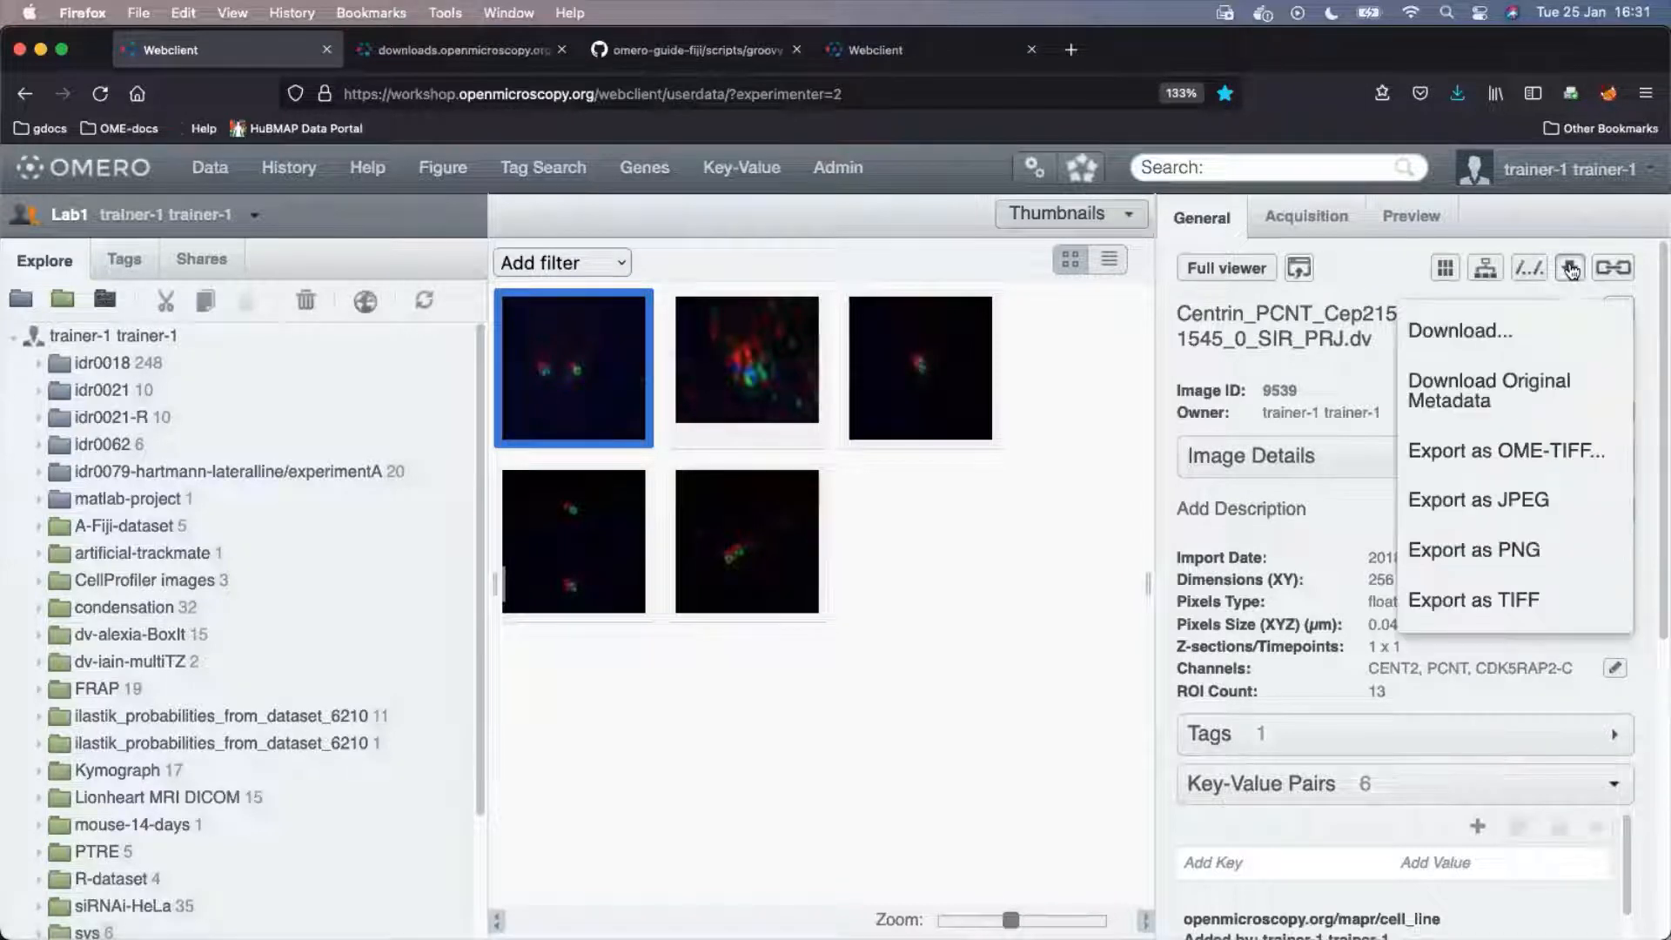
pyautogui.click(1502, 336)
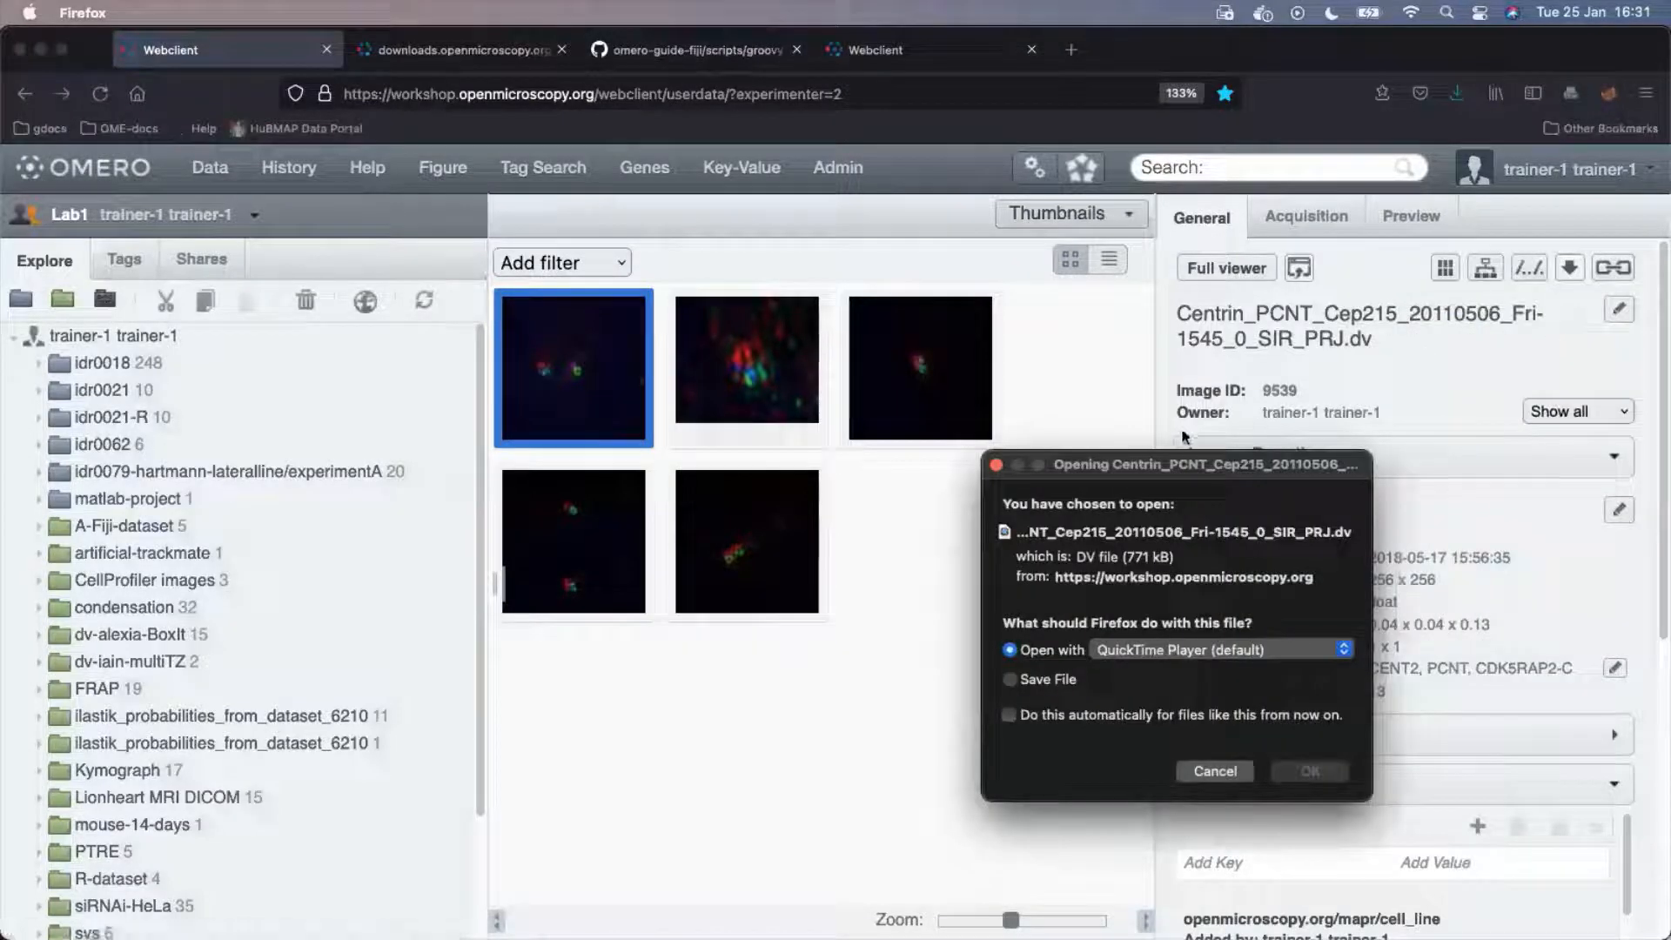
pyautogui.click(1012, 679)
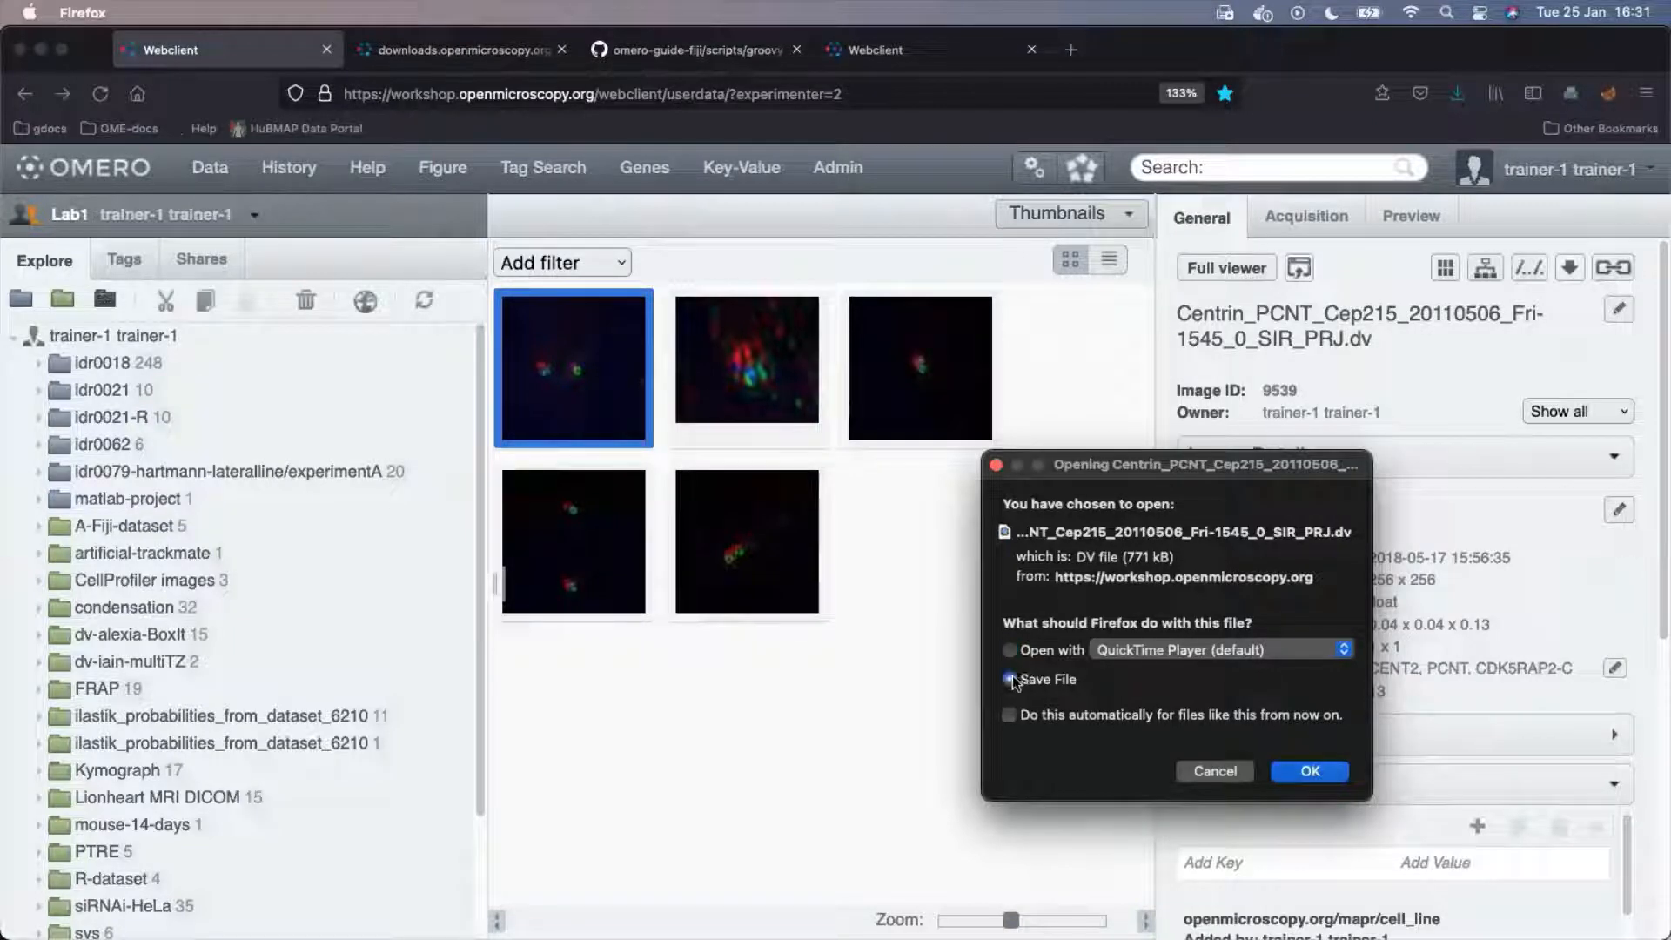
pyautogui.click(1308, 772)
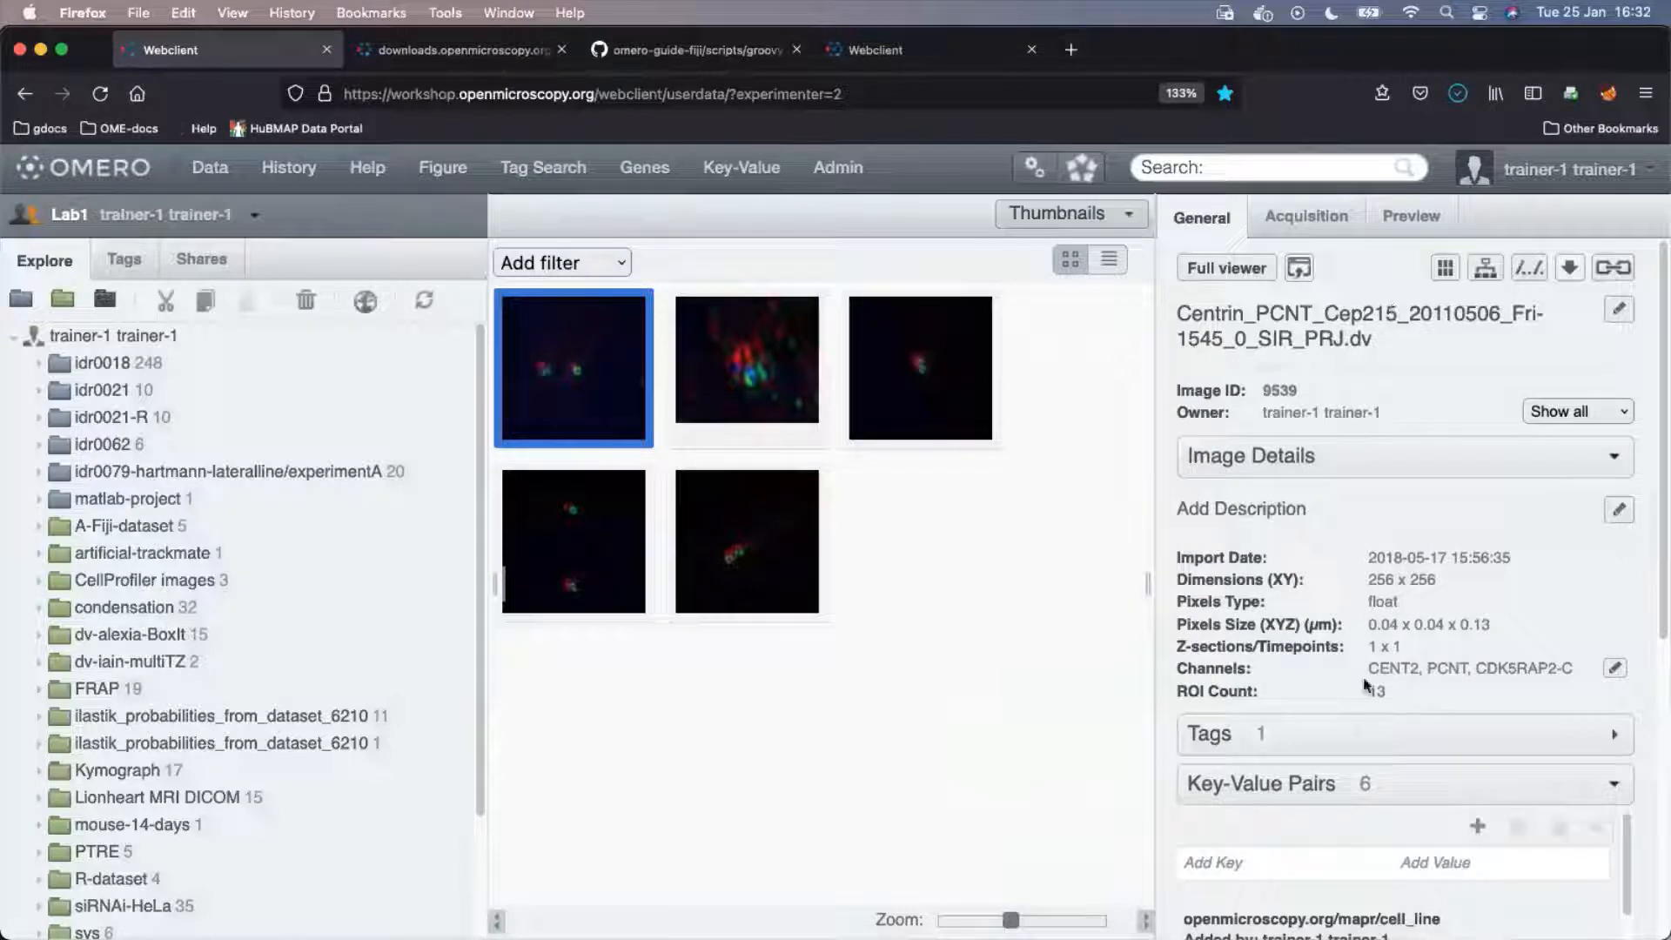
# Check the Downloads folder for the saved Fri-1545 .dv file and close the listing.
pyautogui.moveTo(1332, 936)
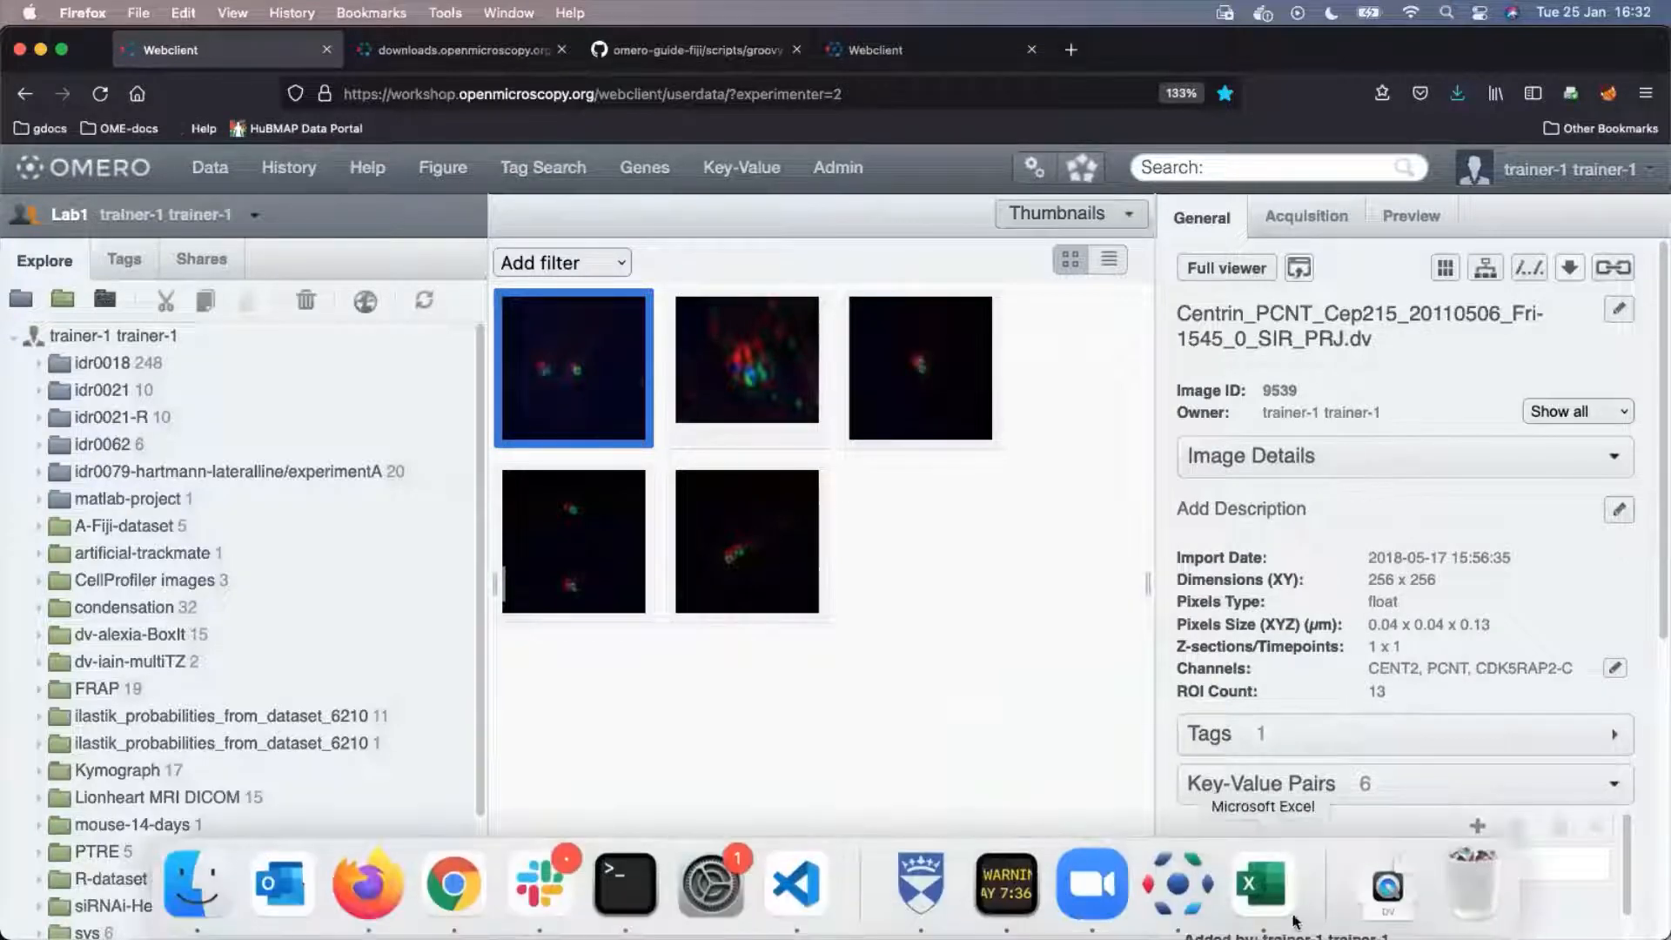
pyautogui.click(1404, 910)
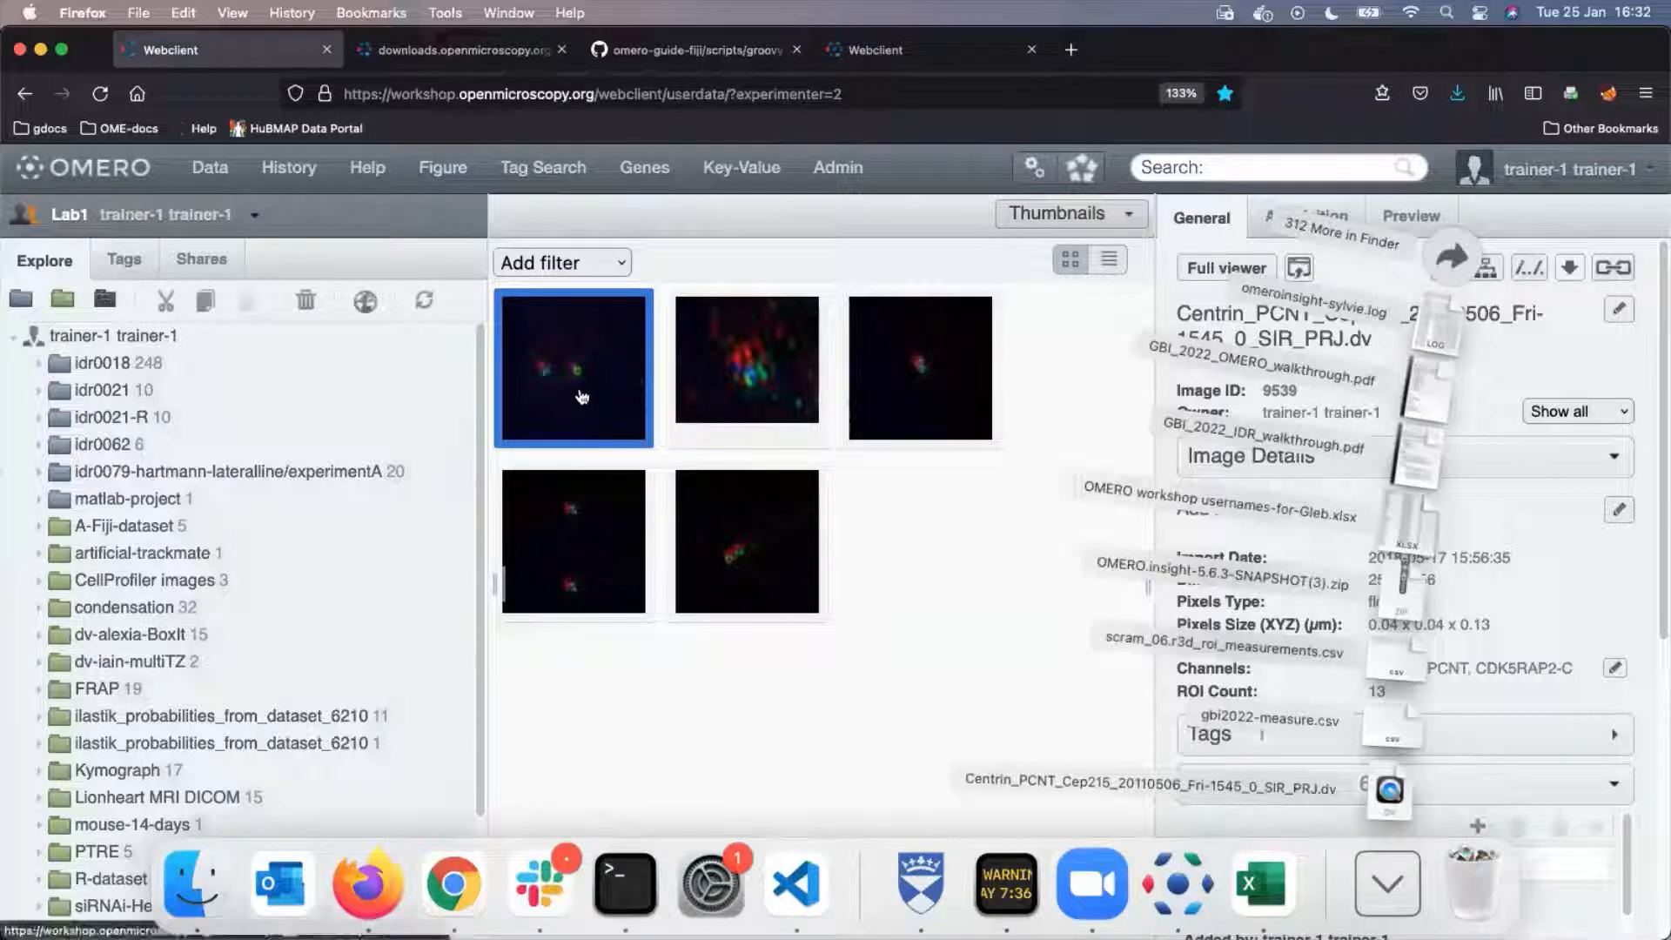
pyautogui.click(892, 529)
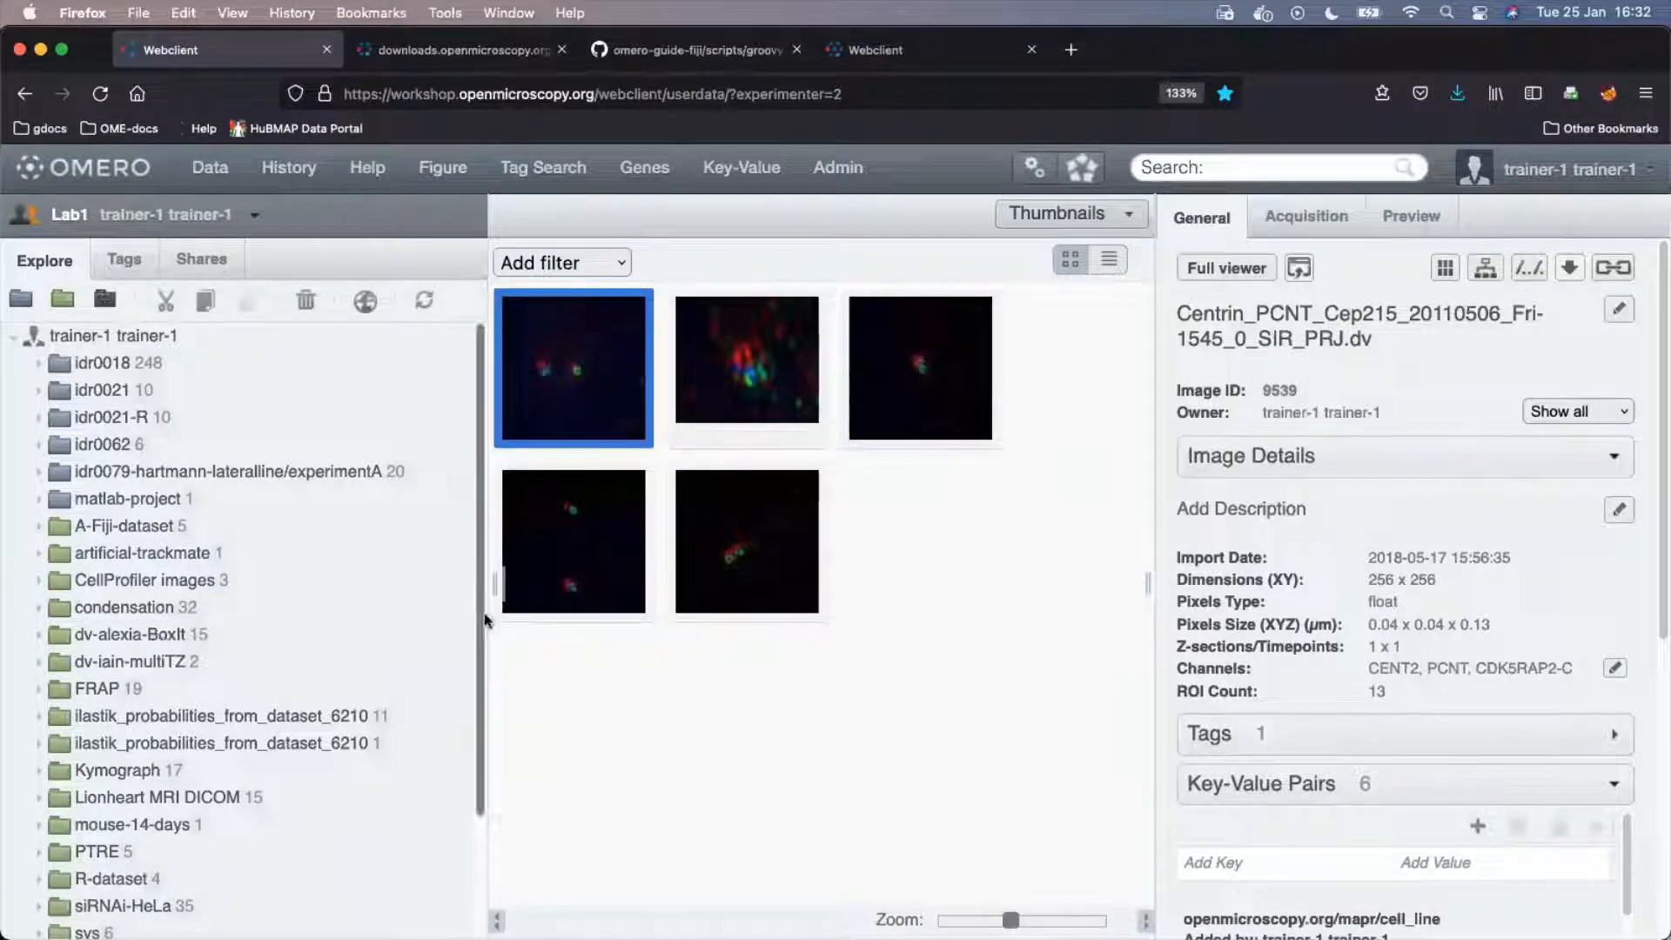
# Examine the original-file download options for trainer-1's Fri-1545 and Fri-1608 images together, and dismiss the download window.
pyautogui.keyDown('super'); pyautogui.click(579, 568); pyautogui.keyUp('super')
pyautogui.click(1570, 267)
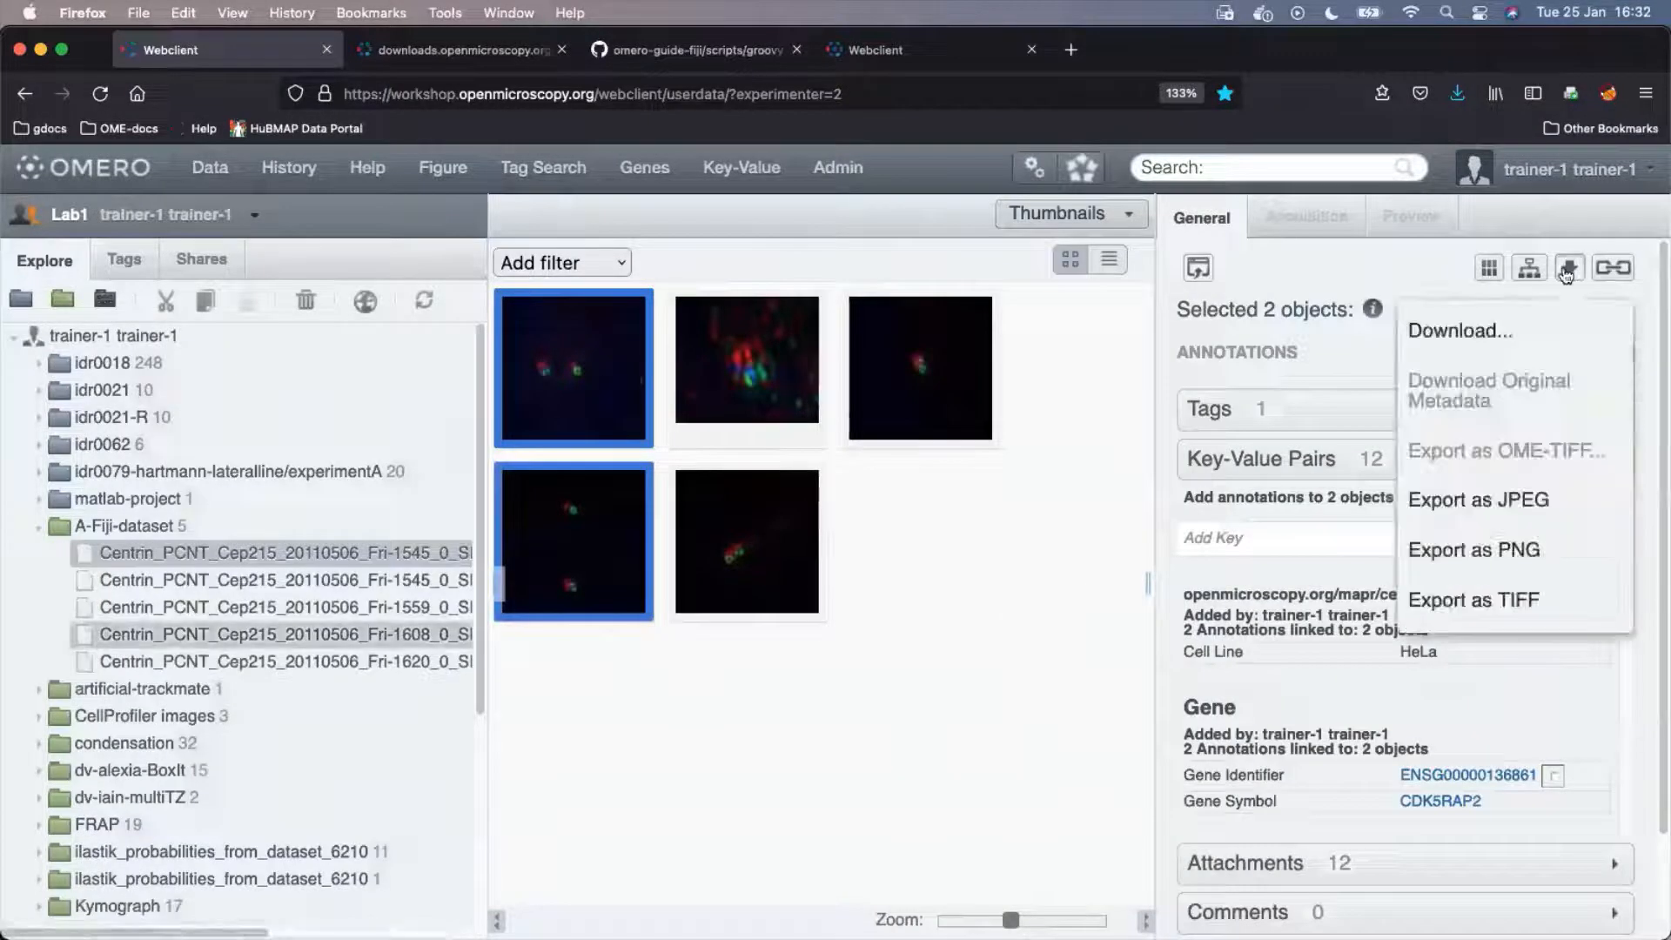
pyautogui.click(1513, 336)
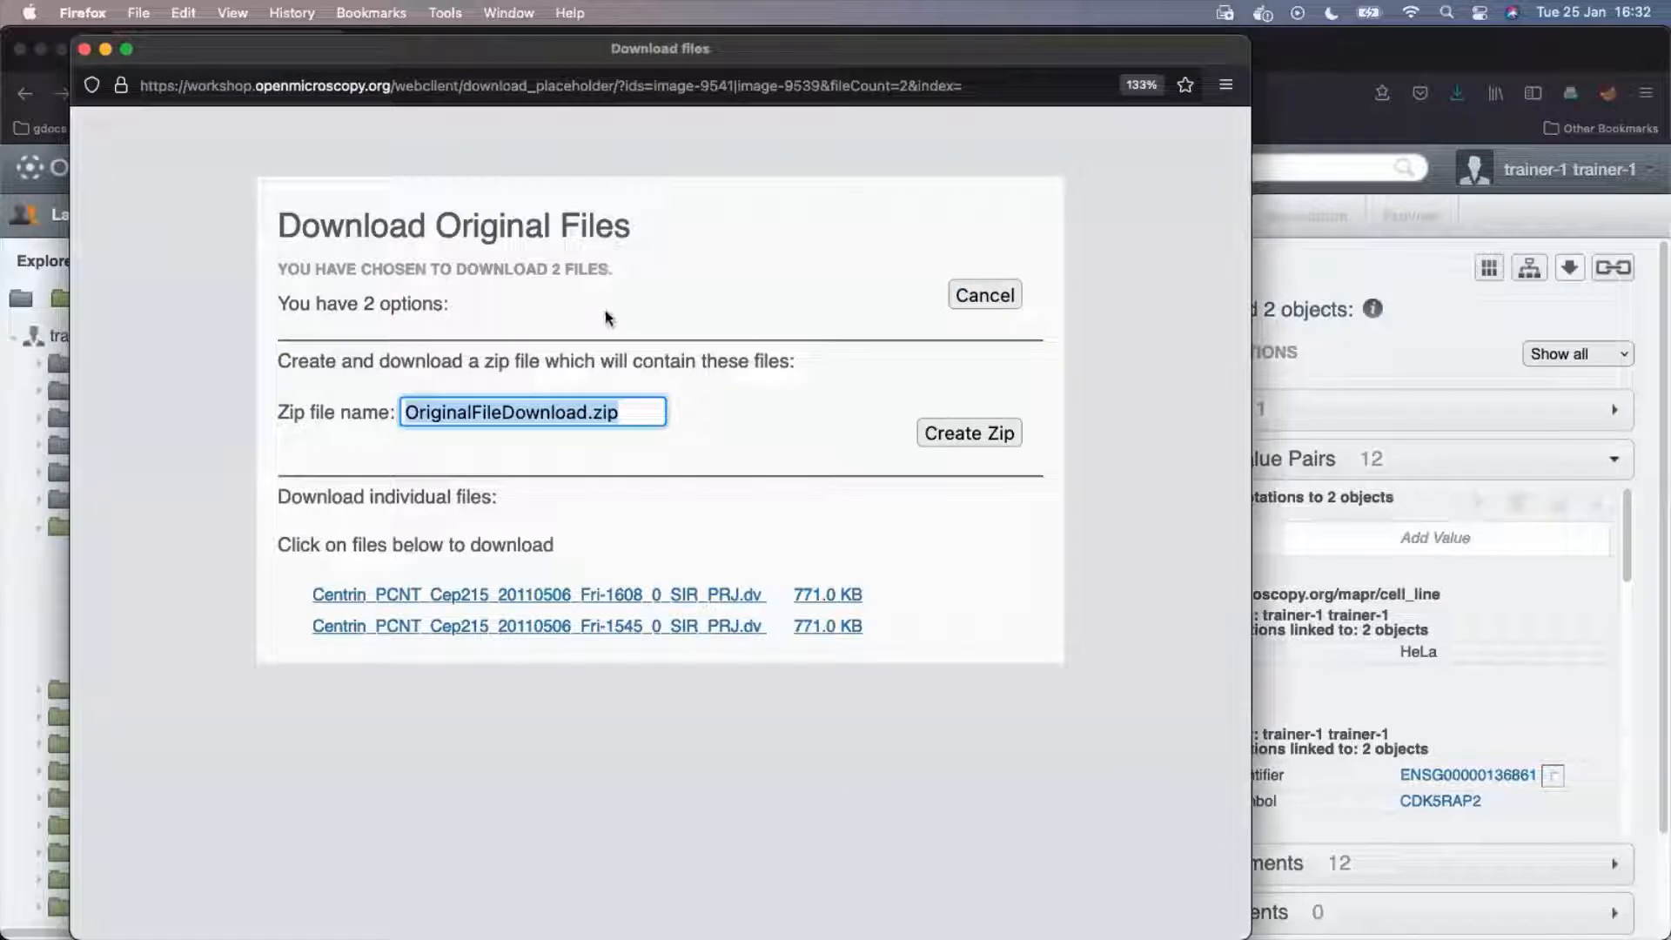
pyautogui.moveTo(962, 62); pyautogui.dragTo(1049, 56)
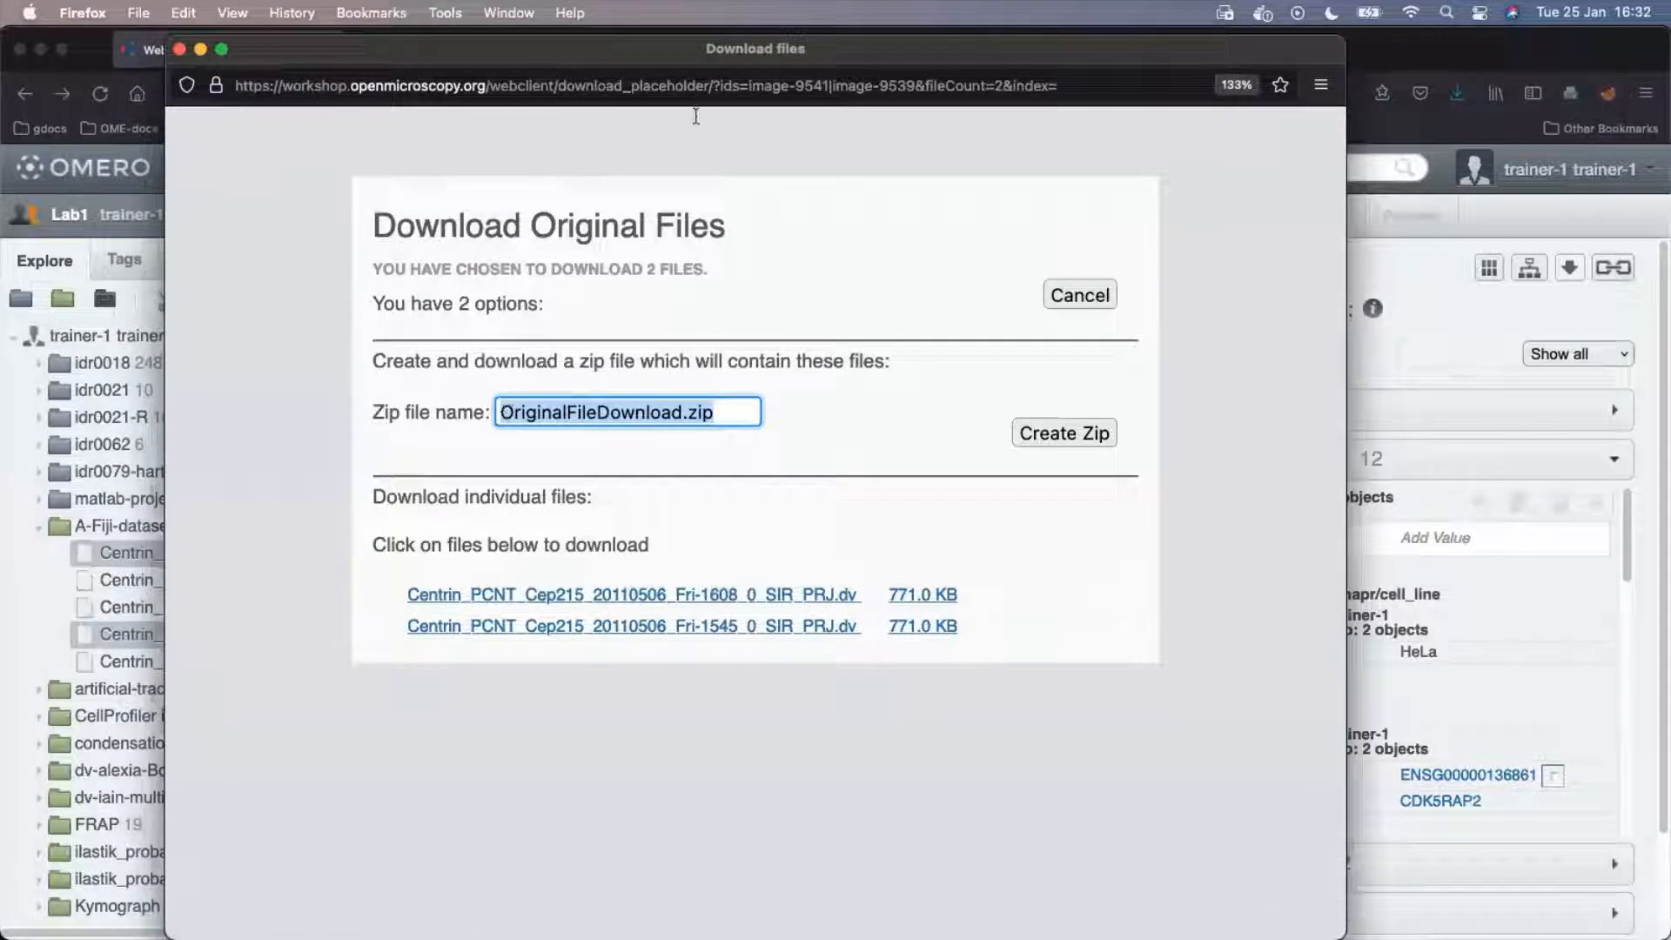
pyautogui.moveTo(677, 54); pyautogui.dragTo(1346, 261)
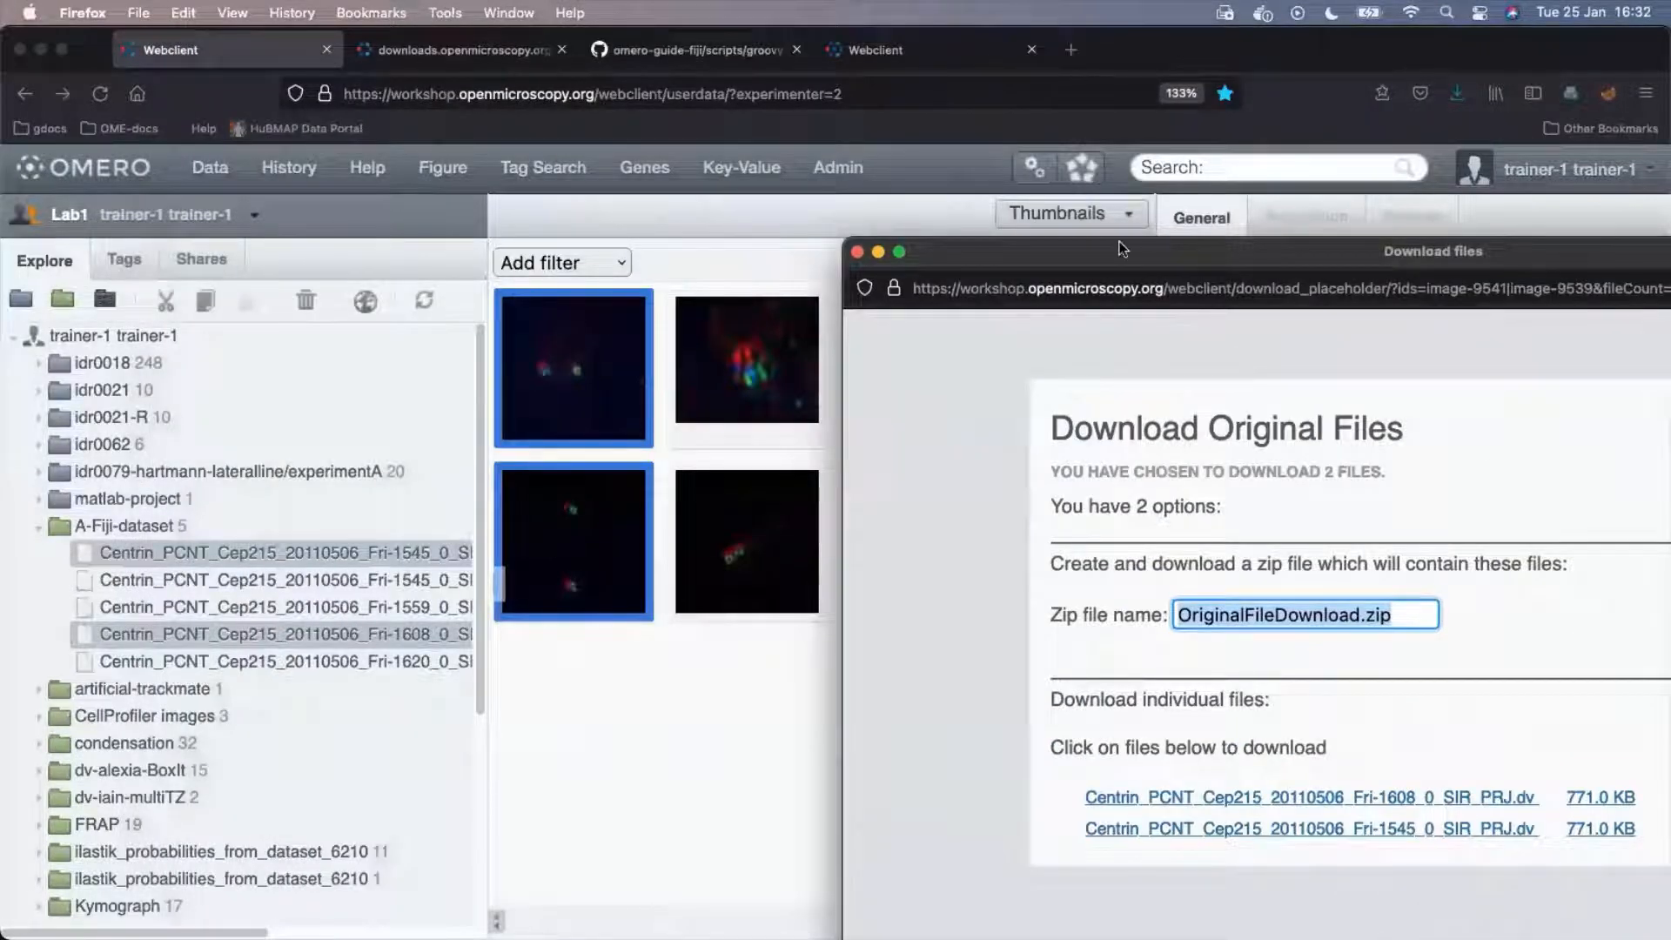
pyautogui.moveTo(1272, 258); pyautogui.dragTo(683, 103)
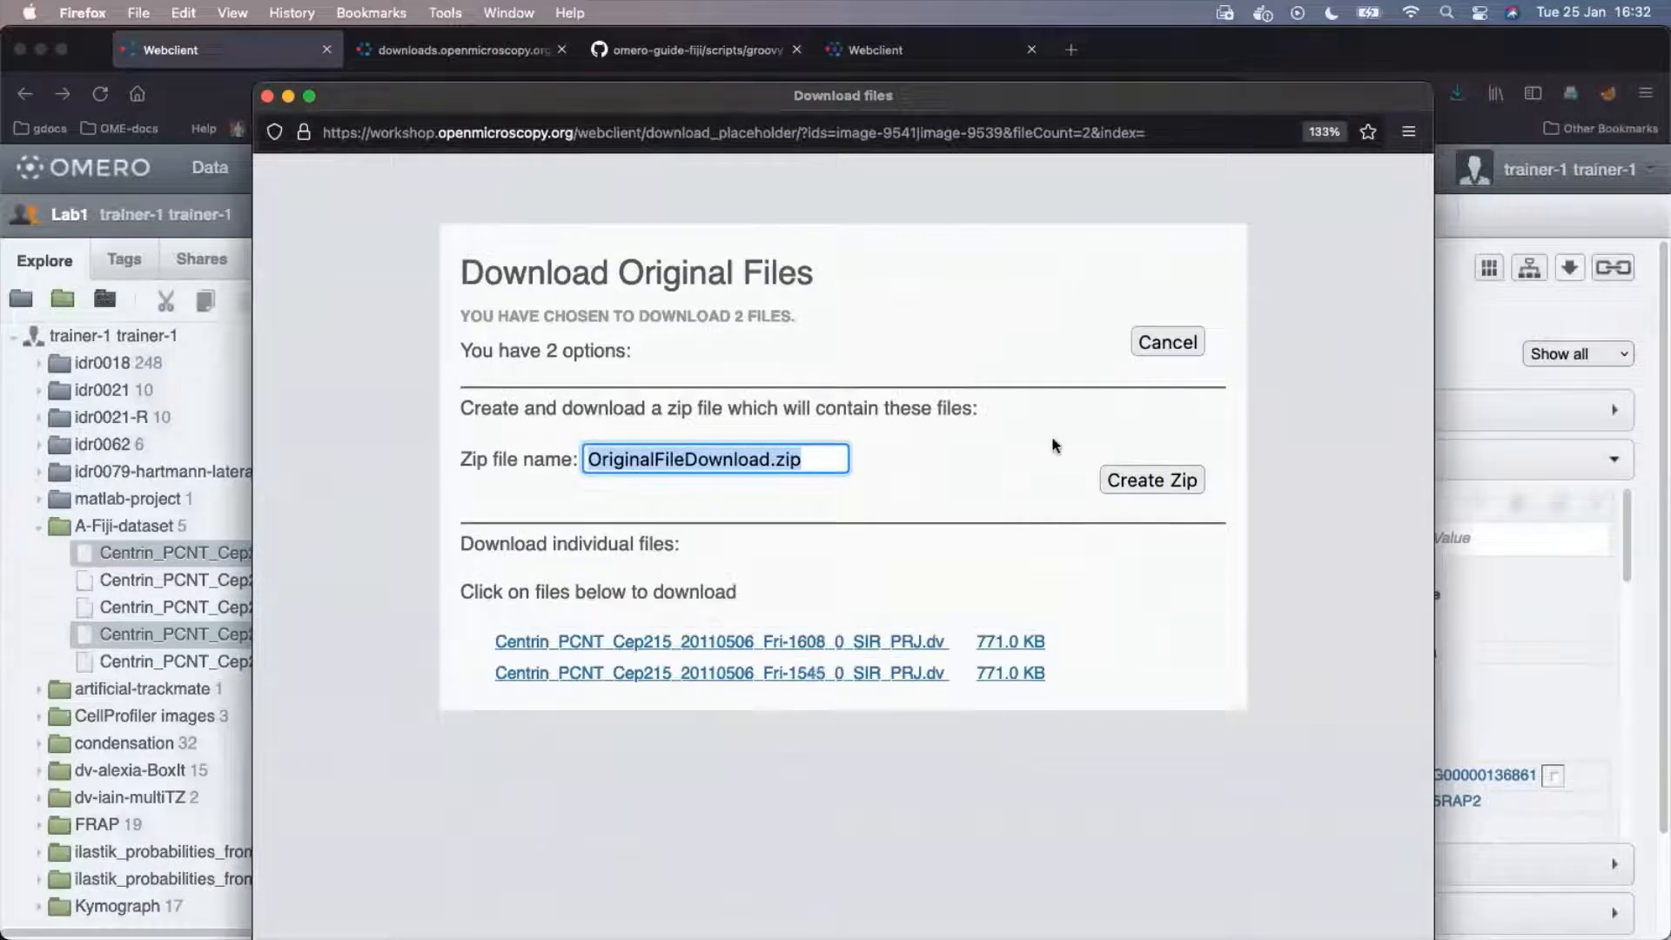
pyautogui.click(267, 96)
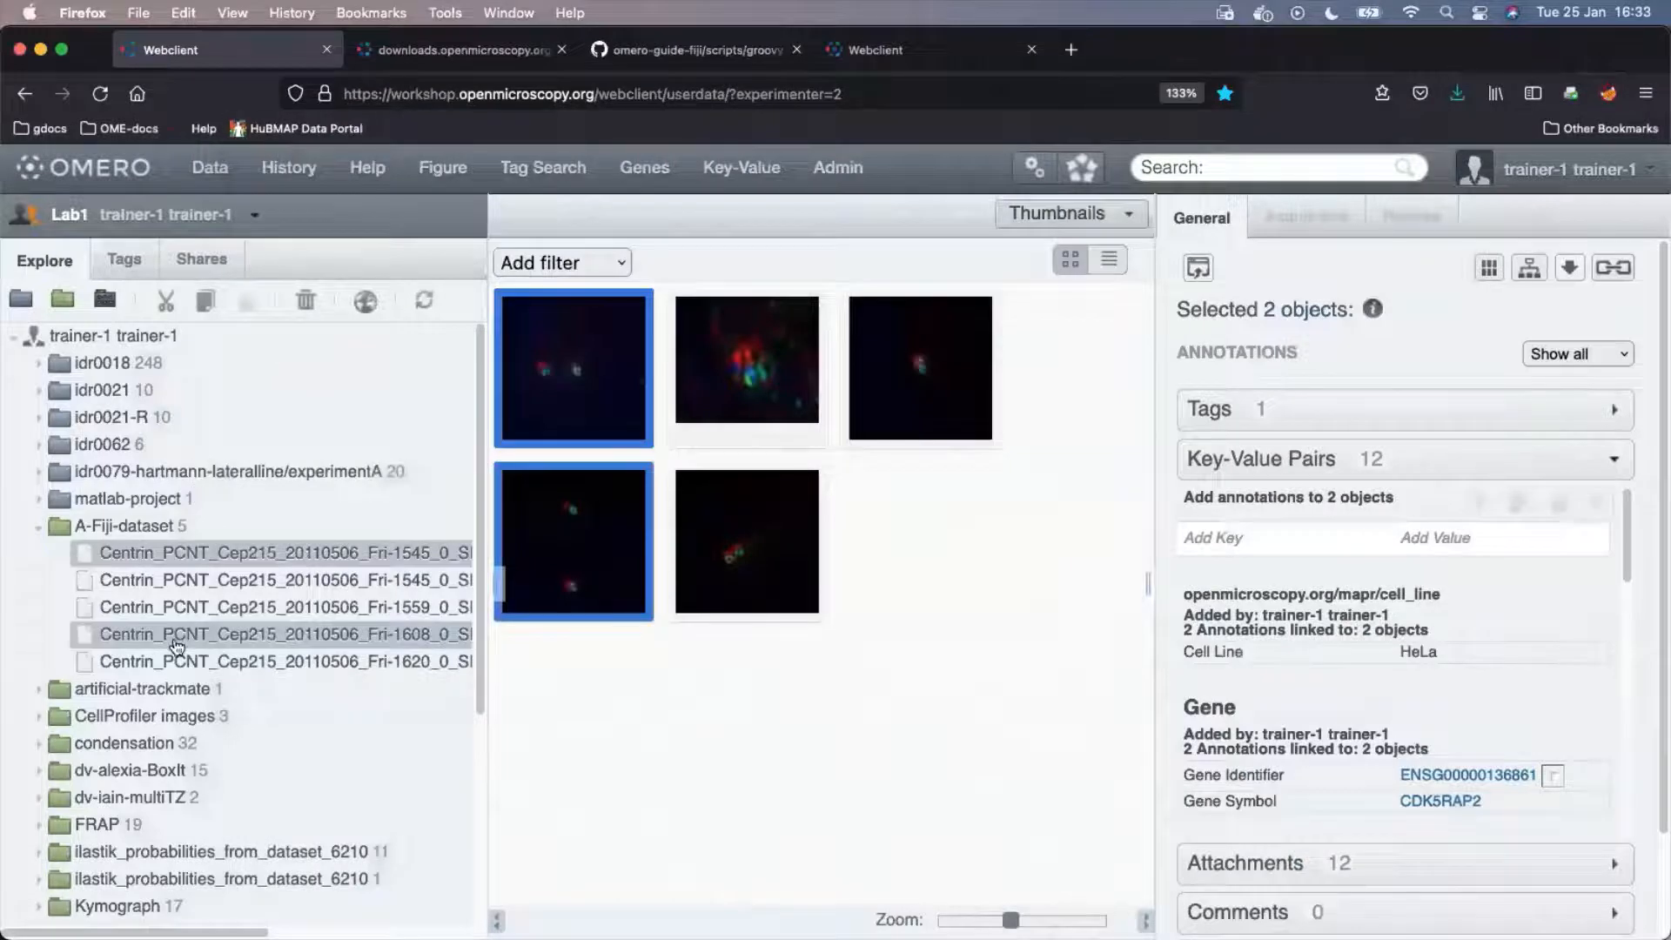
# Check the XY dimensions of the first image in the Baz1a-14-100-brain dataset of the idr0018 project.
pyautogui.doubleClick(130, 366)
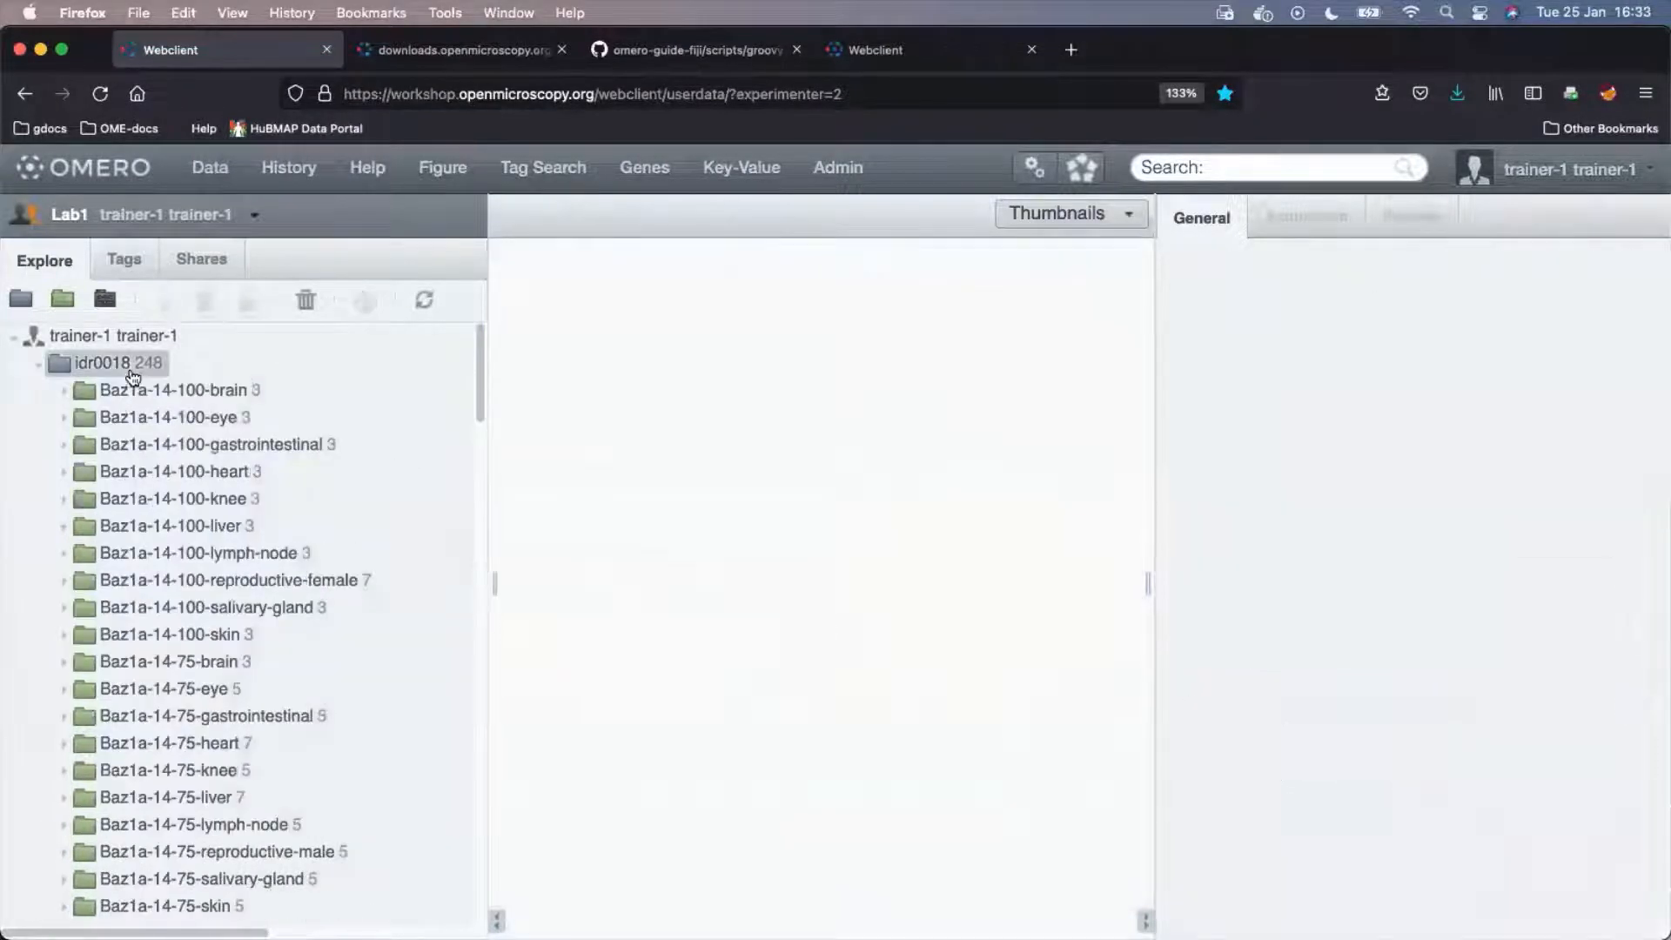
pyautogui.doubleClick(206, 399)
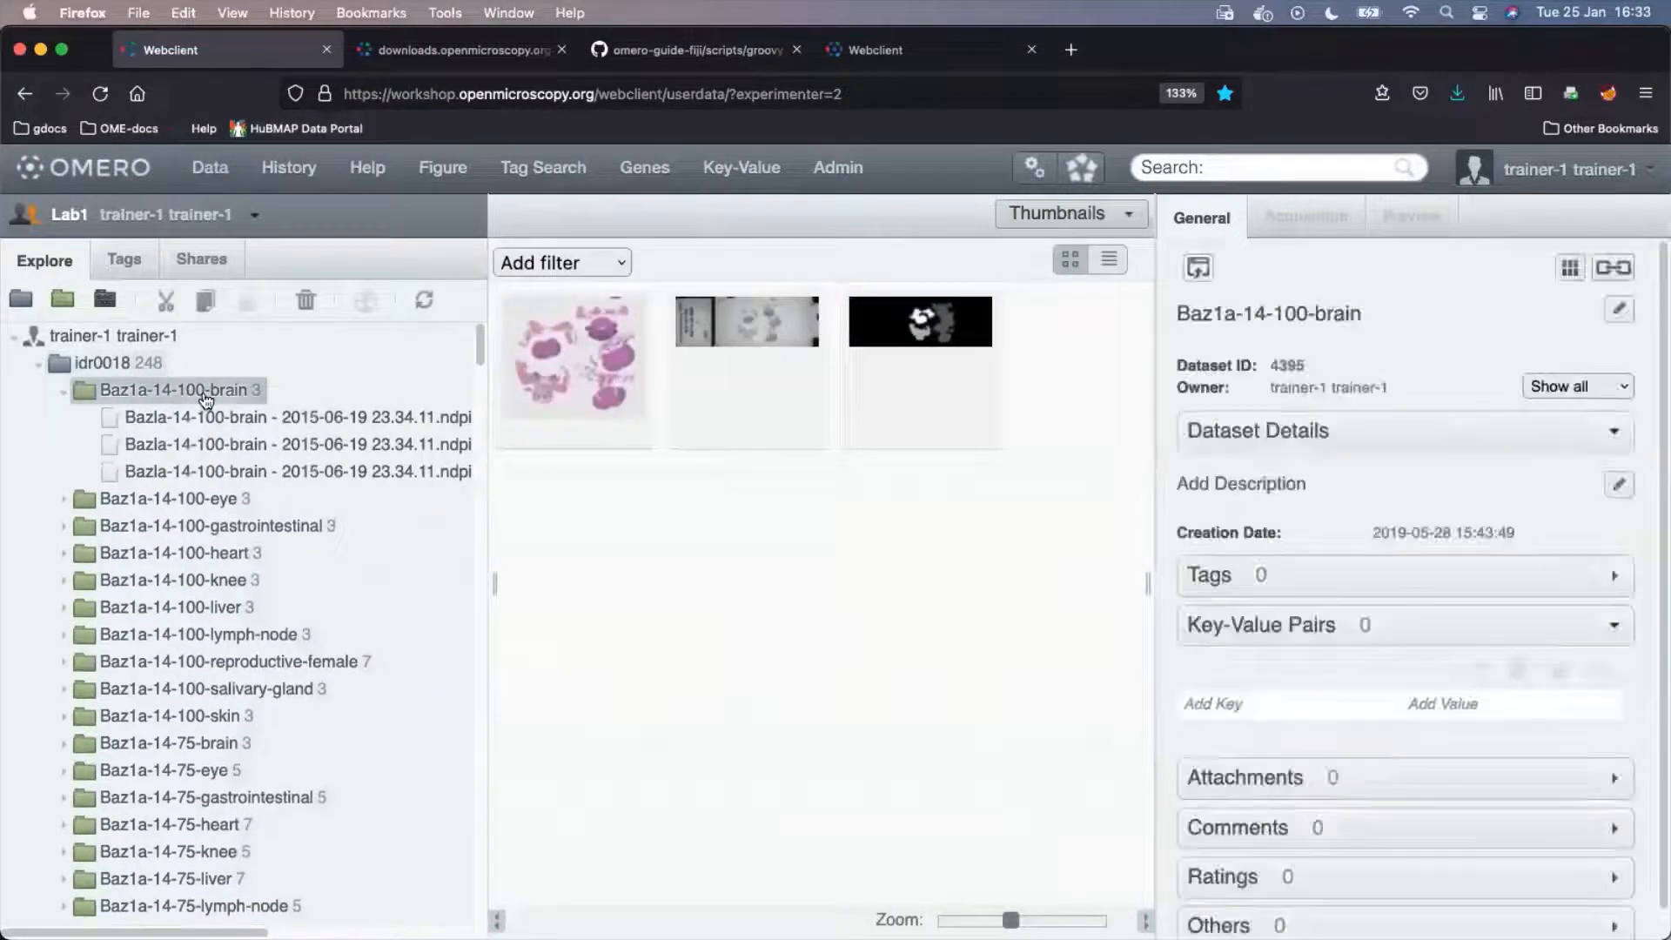
pyautogui.click(619, 409)
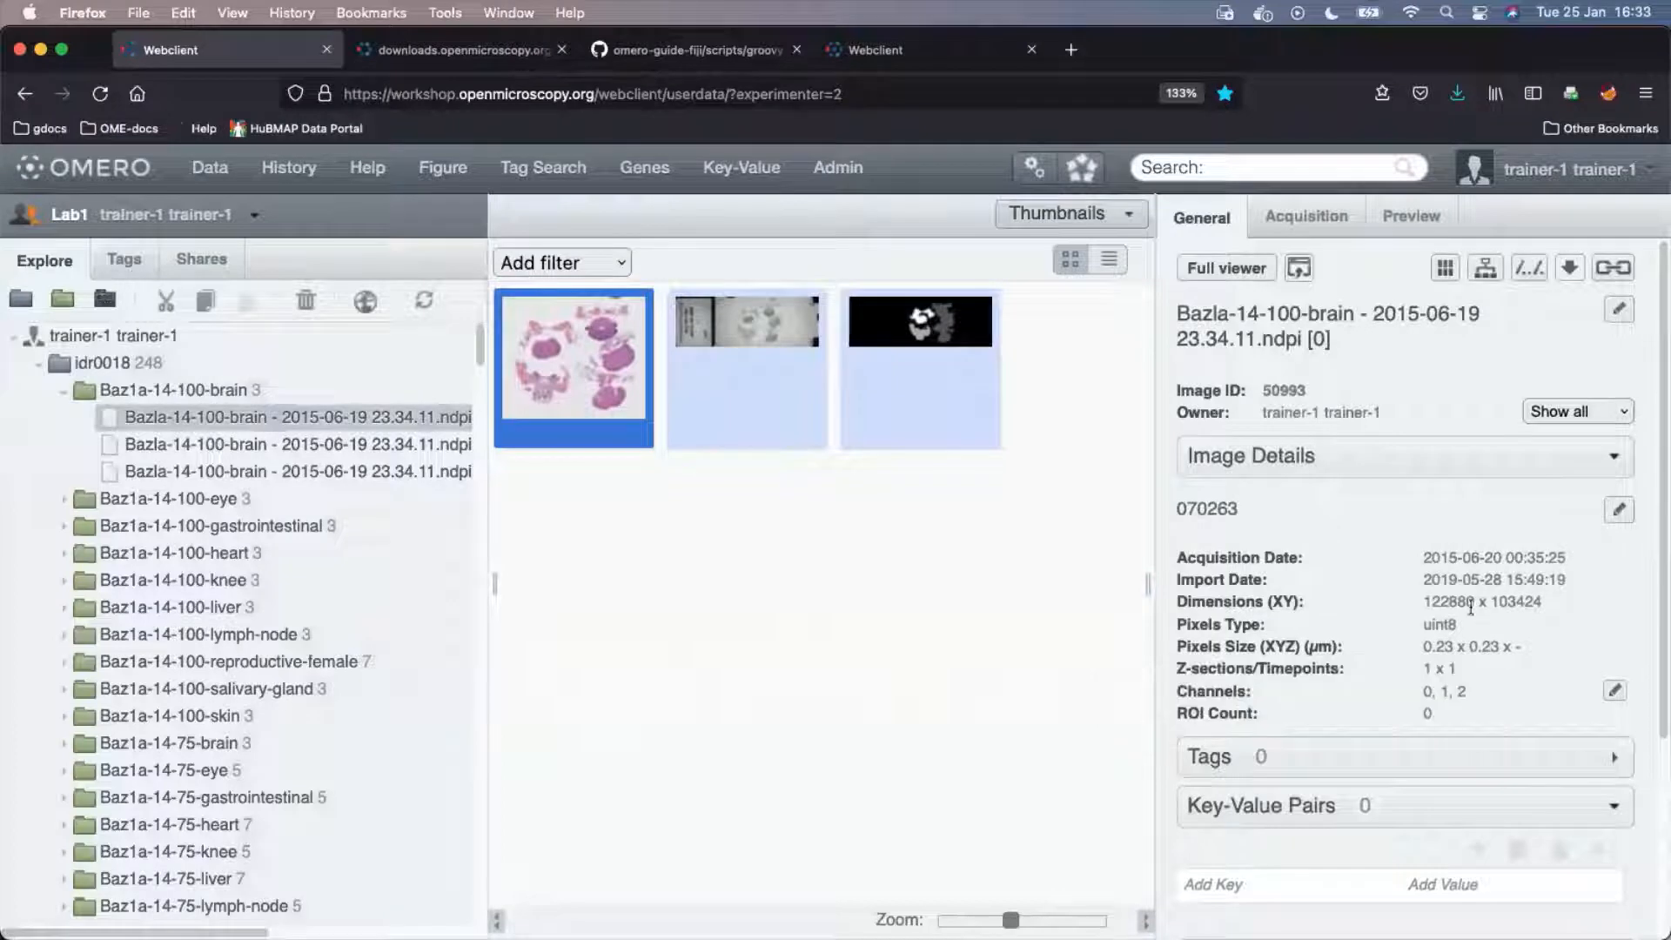
pyautogui.moveTo(1418, 602); pyautogui.dragTo(1580, 610)
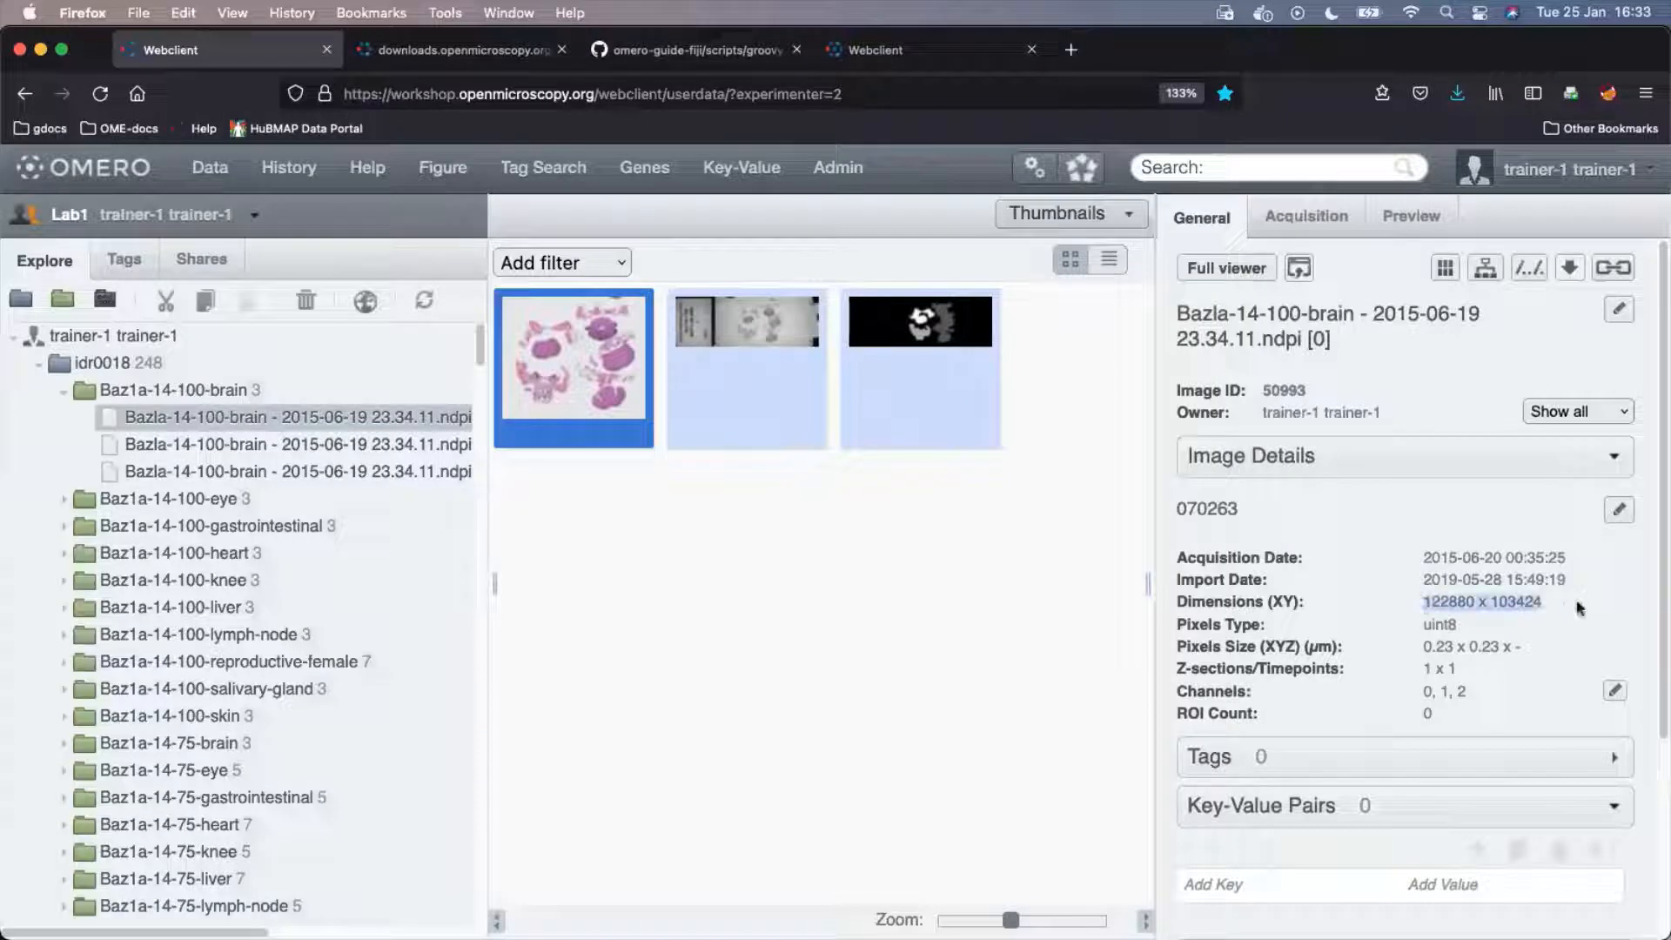
# Check the file details offered when downloading the selected brain image's original .ndpi file, and dismiss the save prompt.
pyautogui.click(1572, 269)
pyautogui.click(1478, 330)
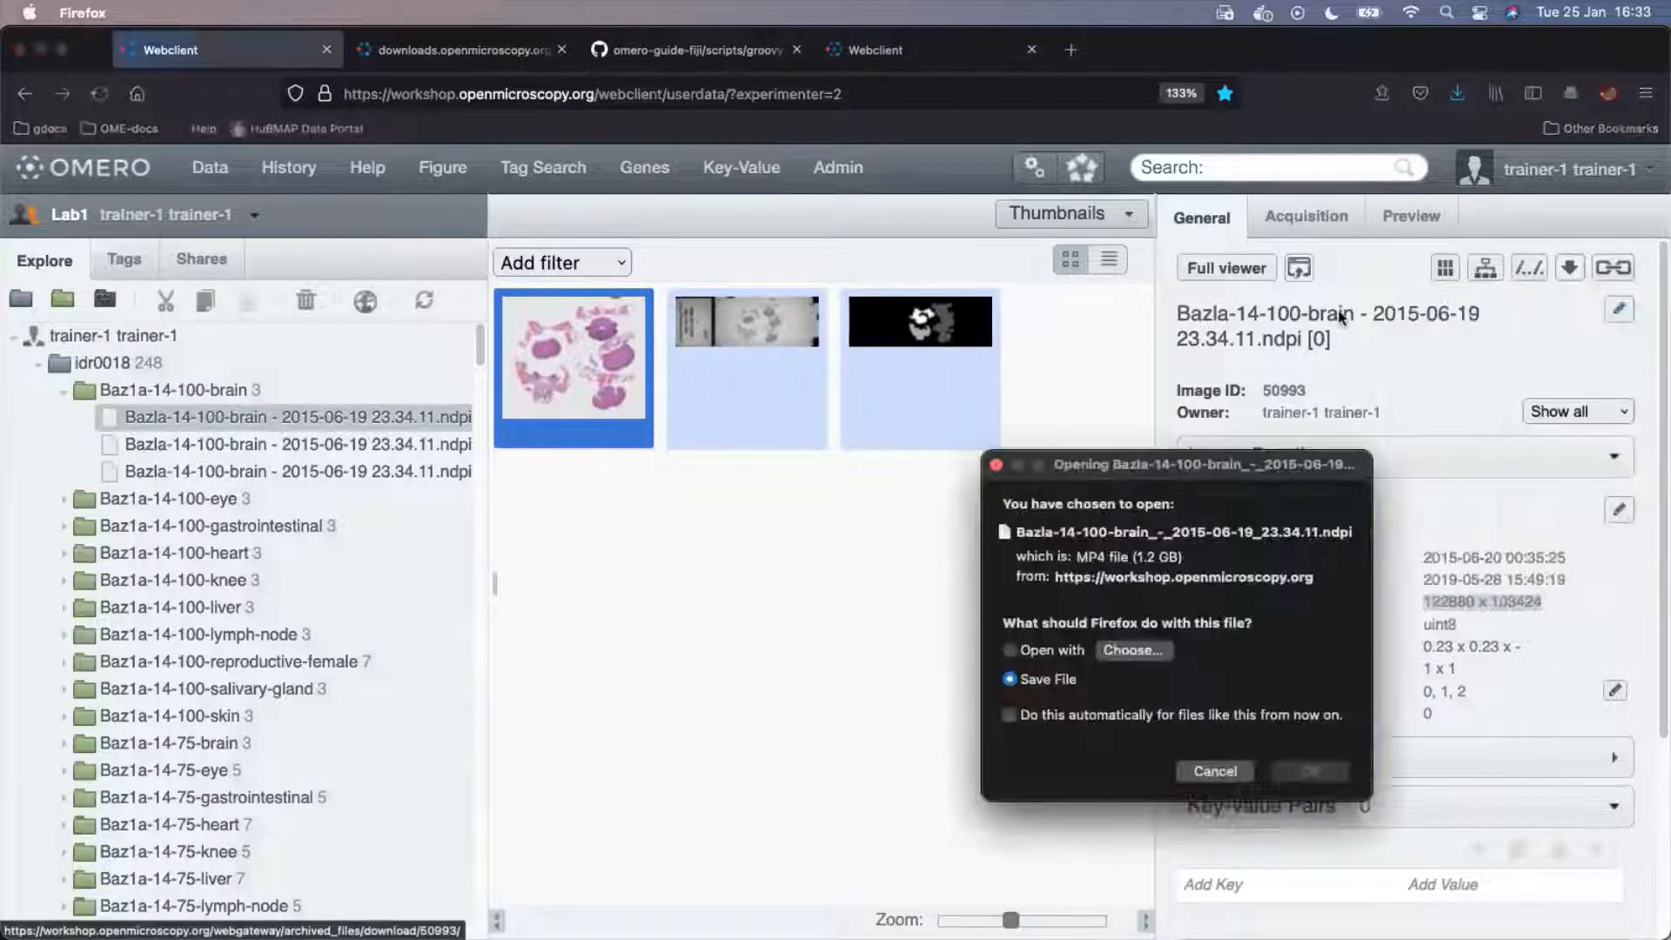
pyautogui.click(996, 465)
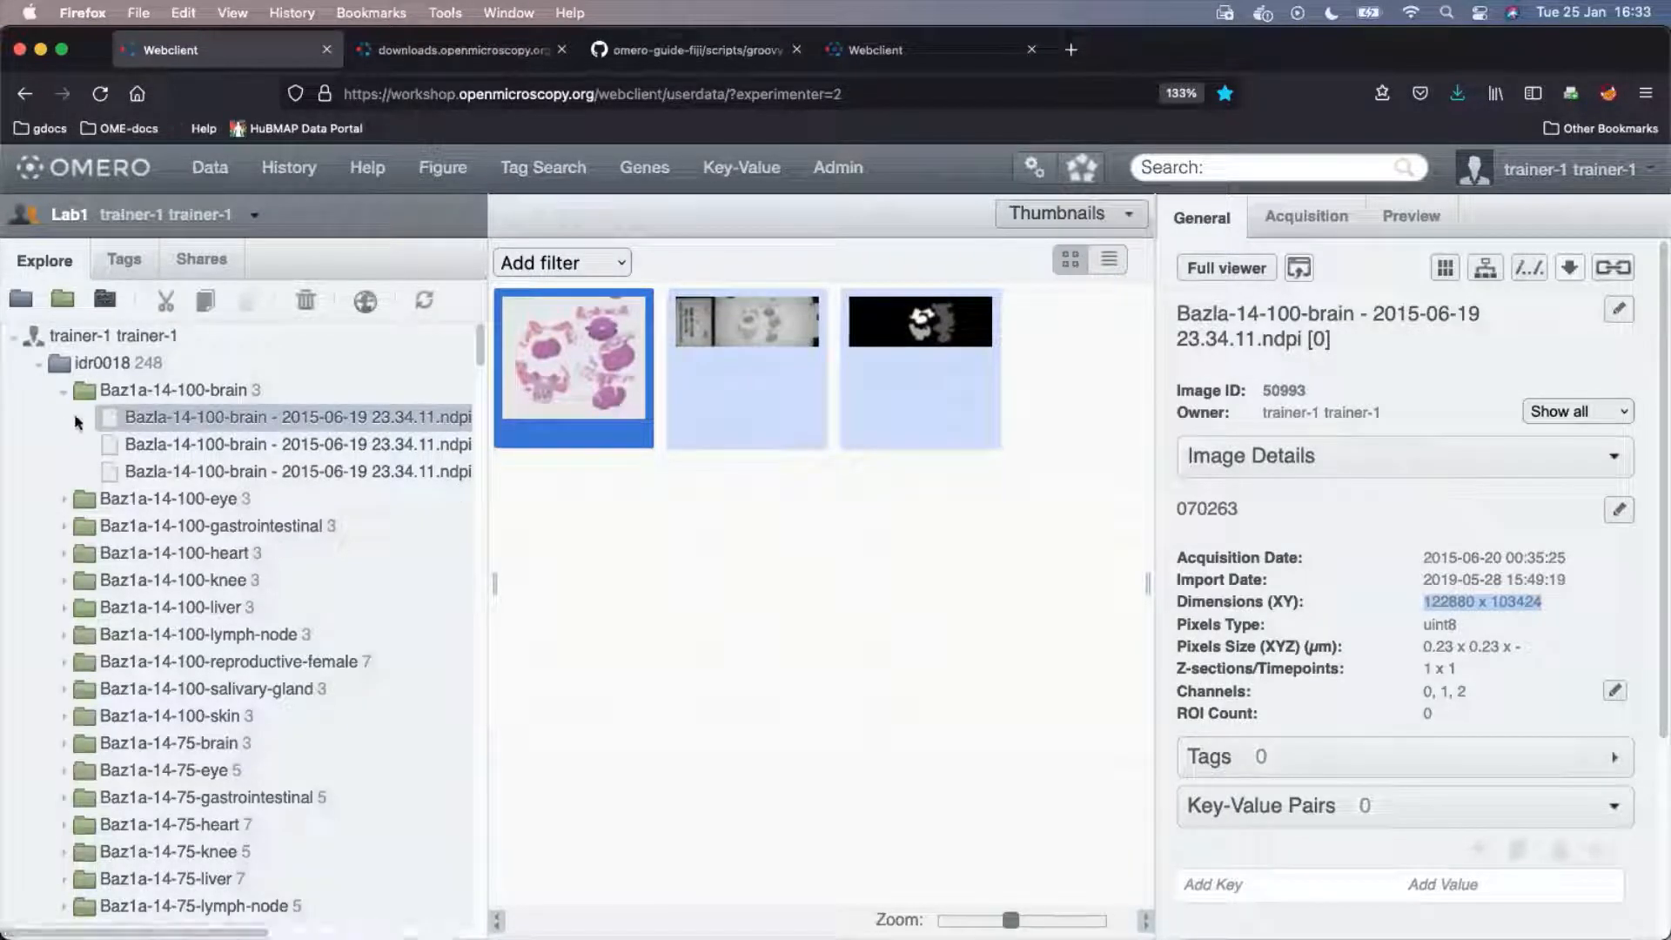
# Collapse the idr0018 project and select the 438CTR_01_4_R3D_D3D.dv image in the dv-iain-multiTZ dataset.
pyautogui.click(64, 391)
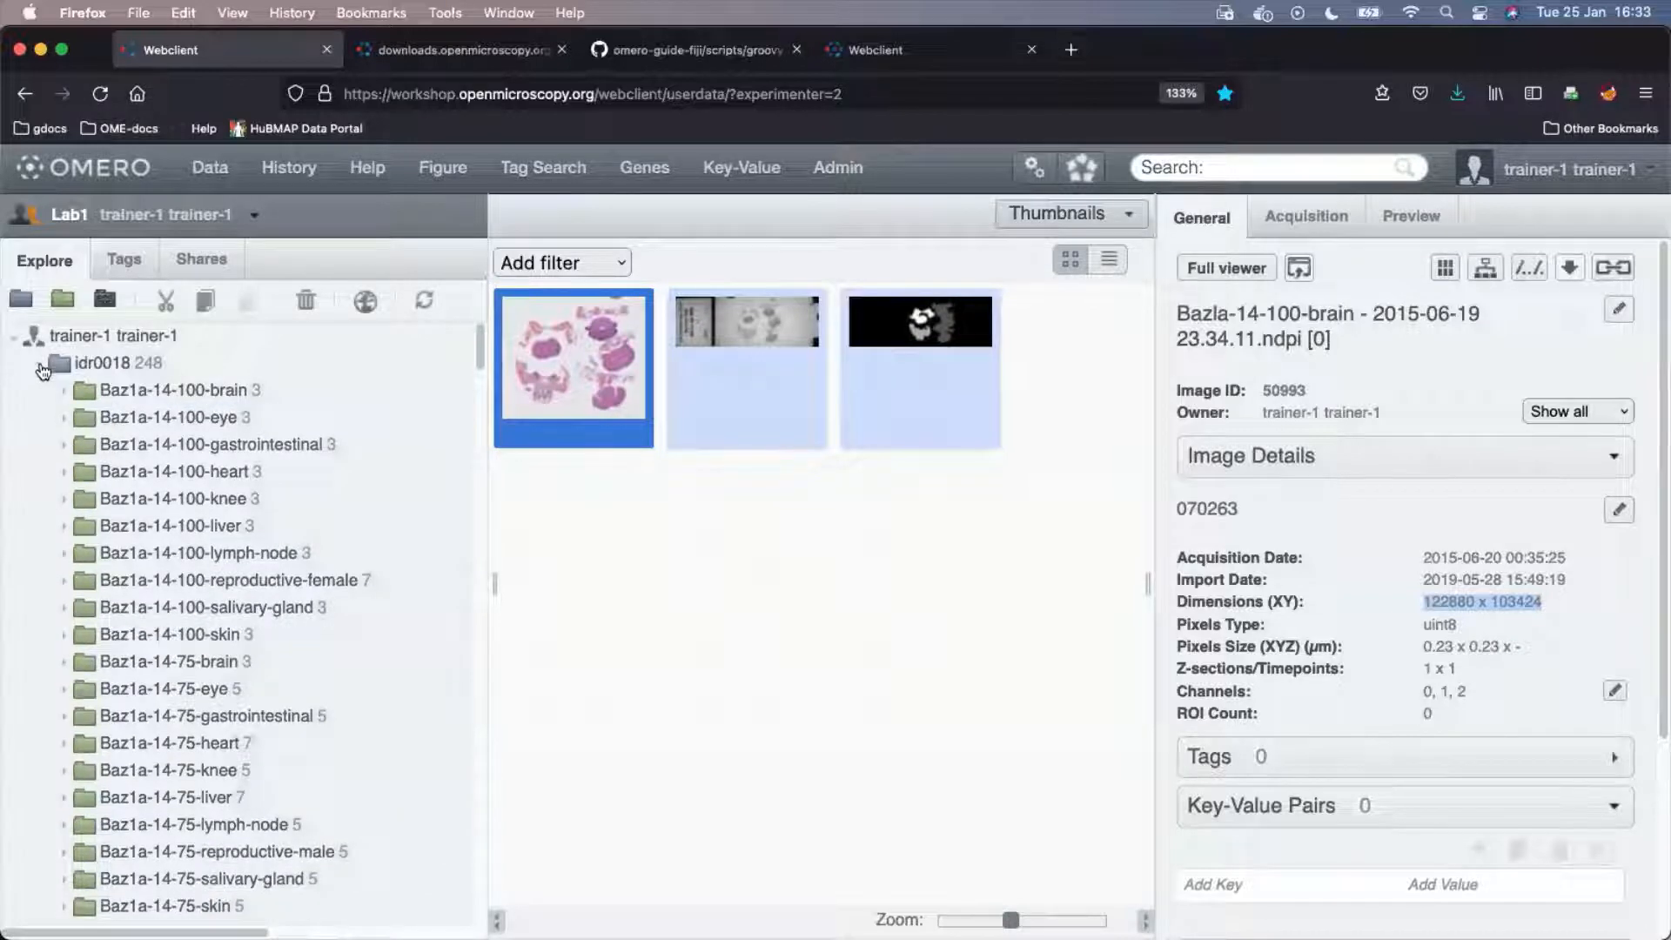
pyautogui.click(39, 364)
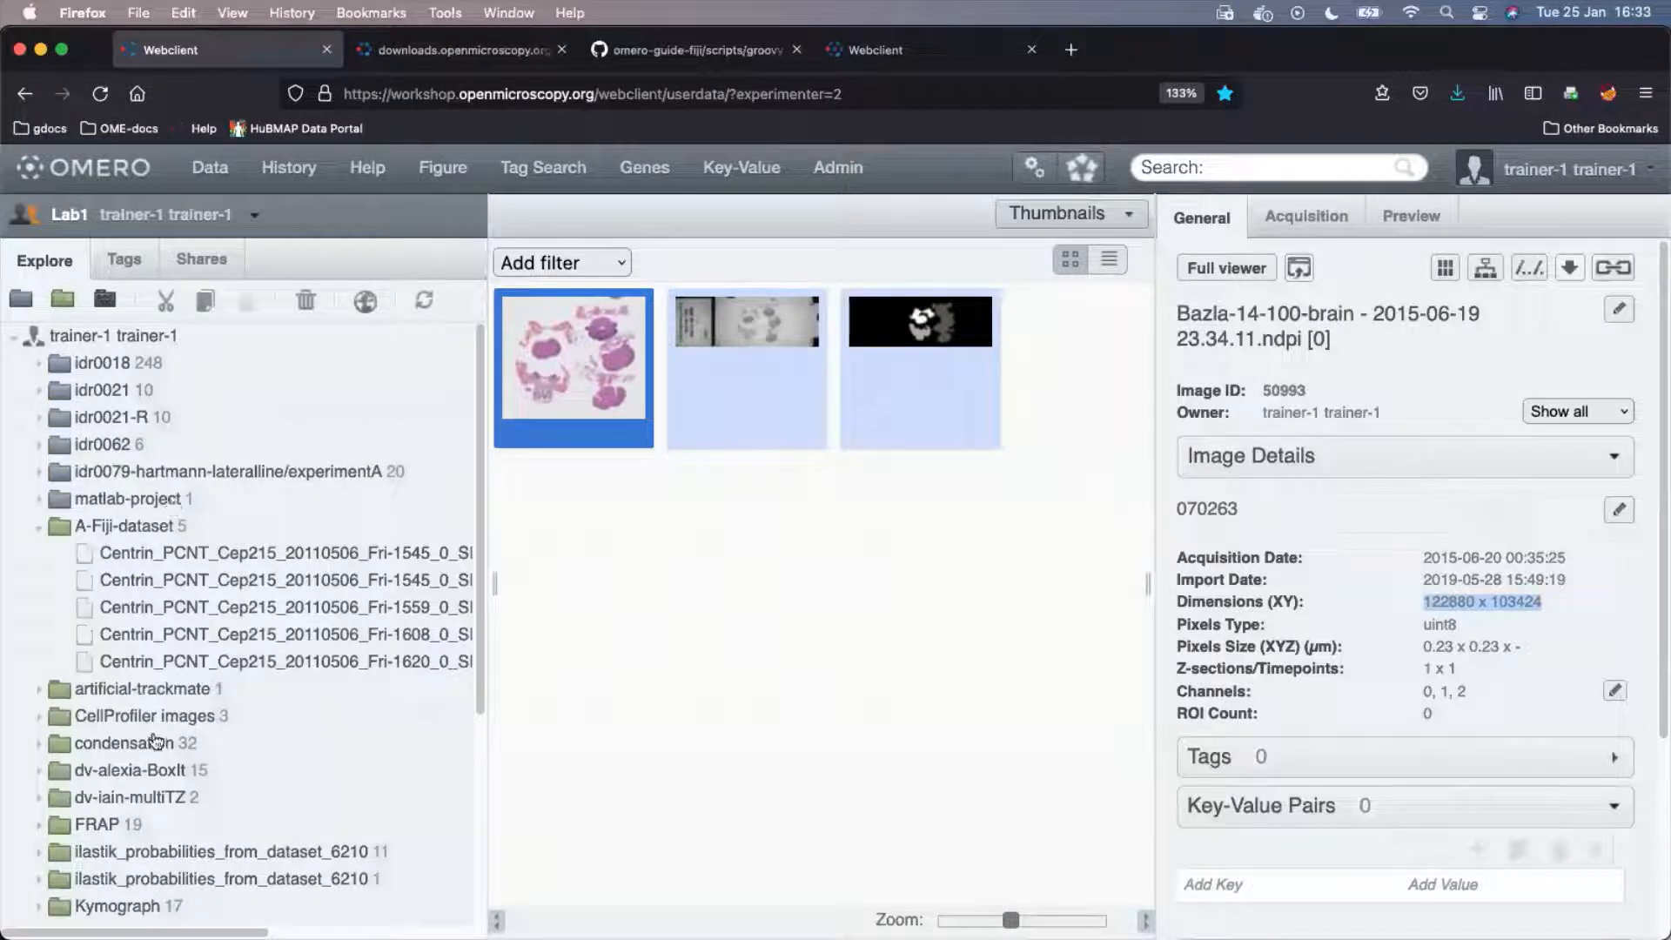
pyautogui.scroll(-5, 240, 756)
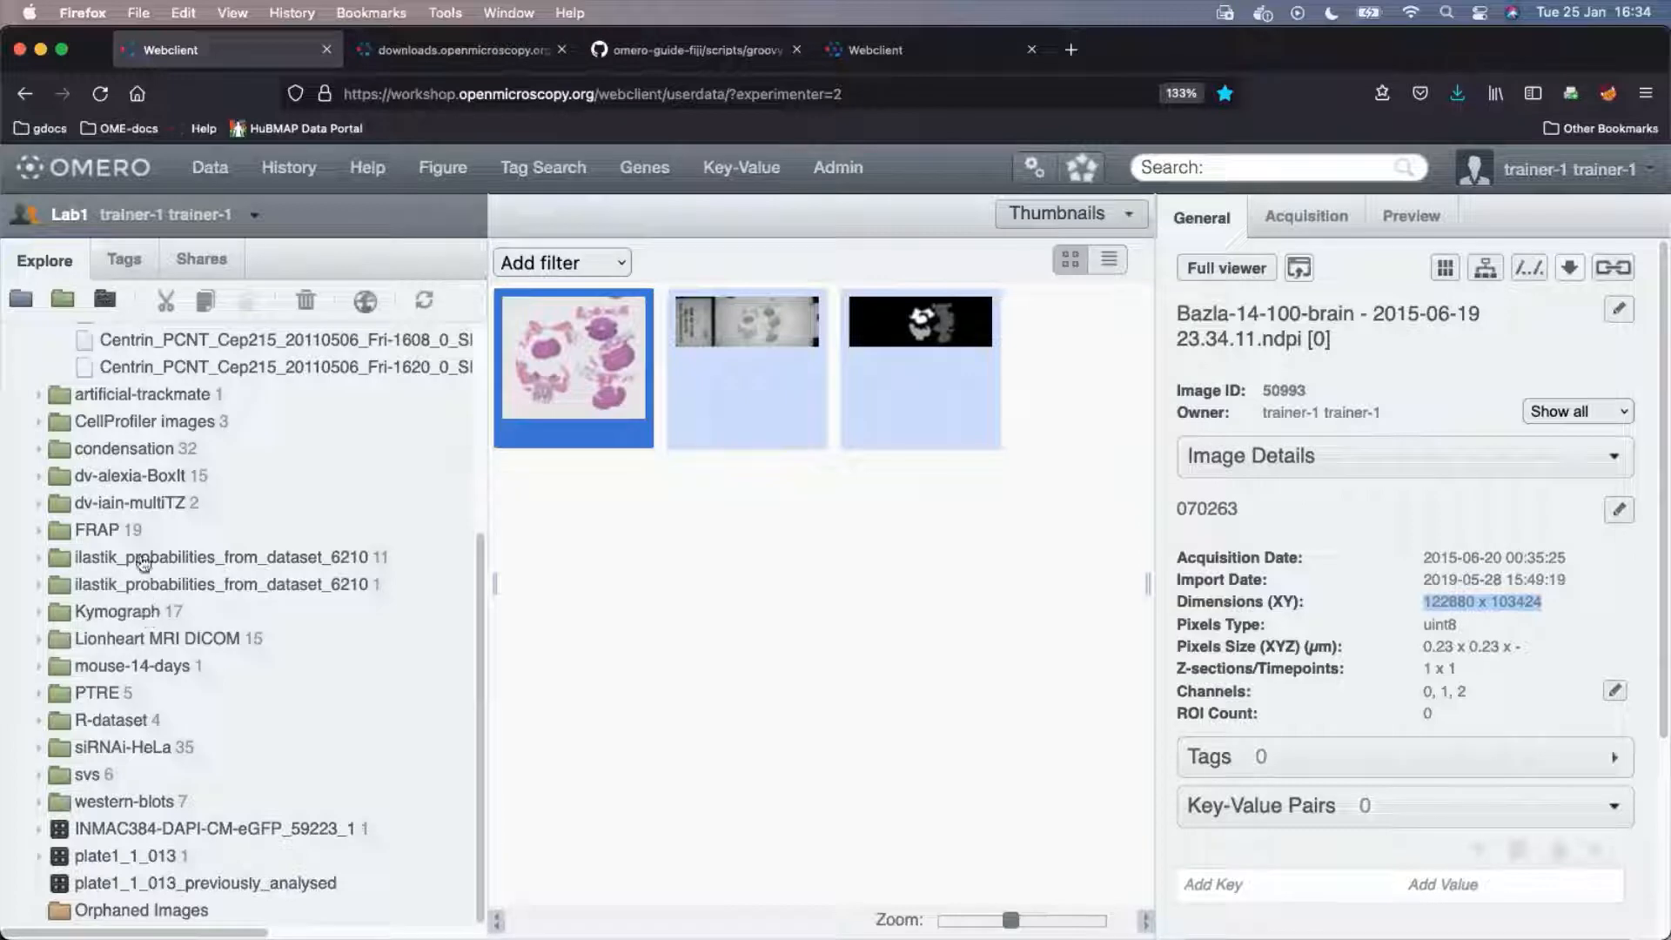
pyautogui.click(164, 508)
pyautogui.click(180, 530)
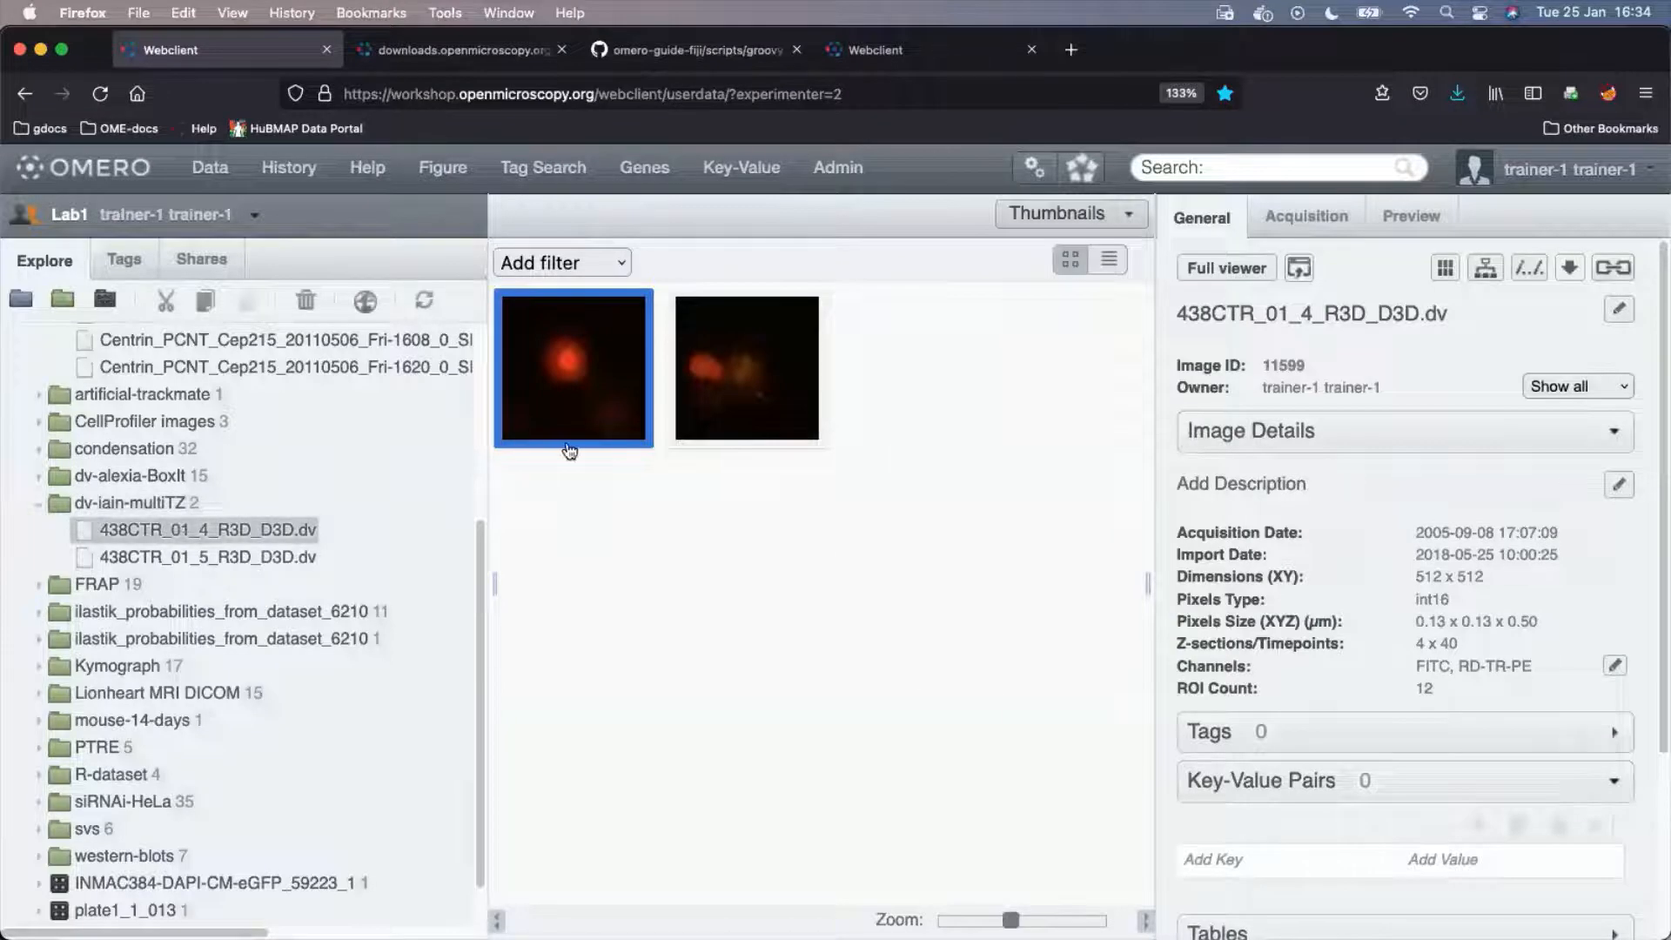
# Export the 438CTR_01_4_R3D_D3D.dv image as an OME-TIFF file attached to the image.
pyautogui.click(1570, 270)
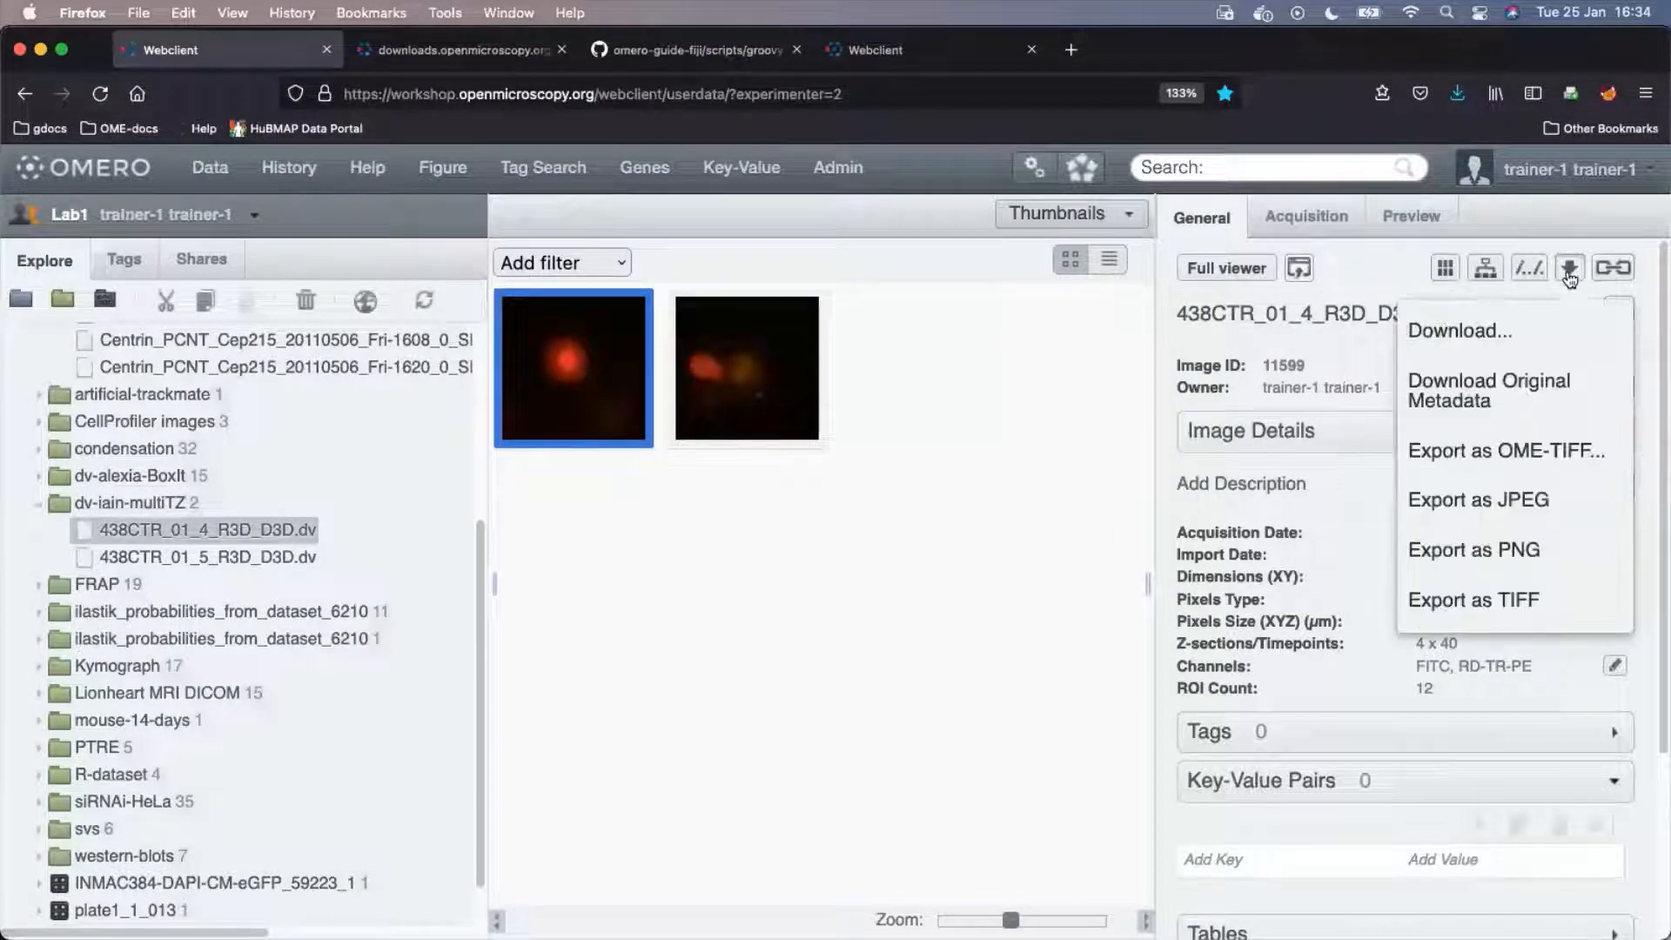
pyautogui.click(1521, 459)
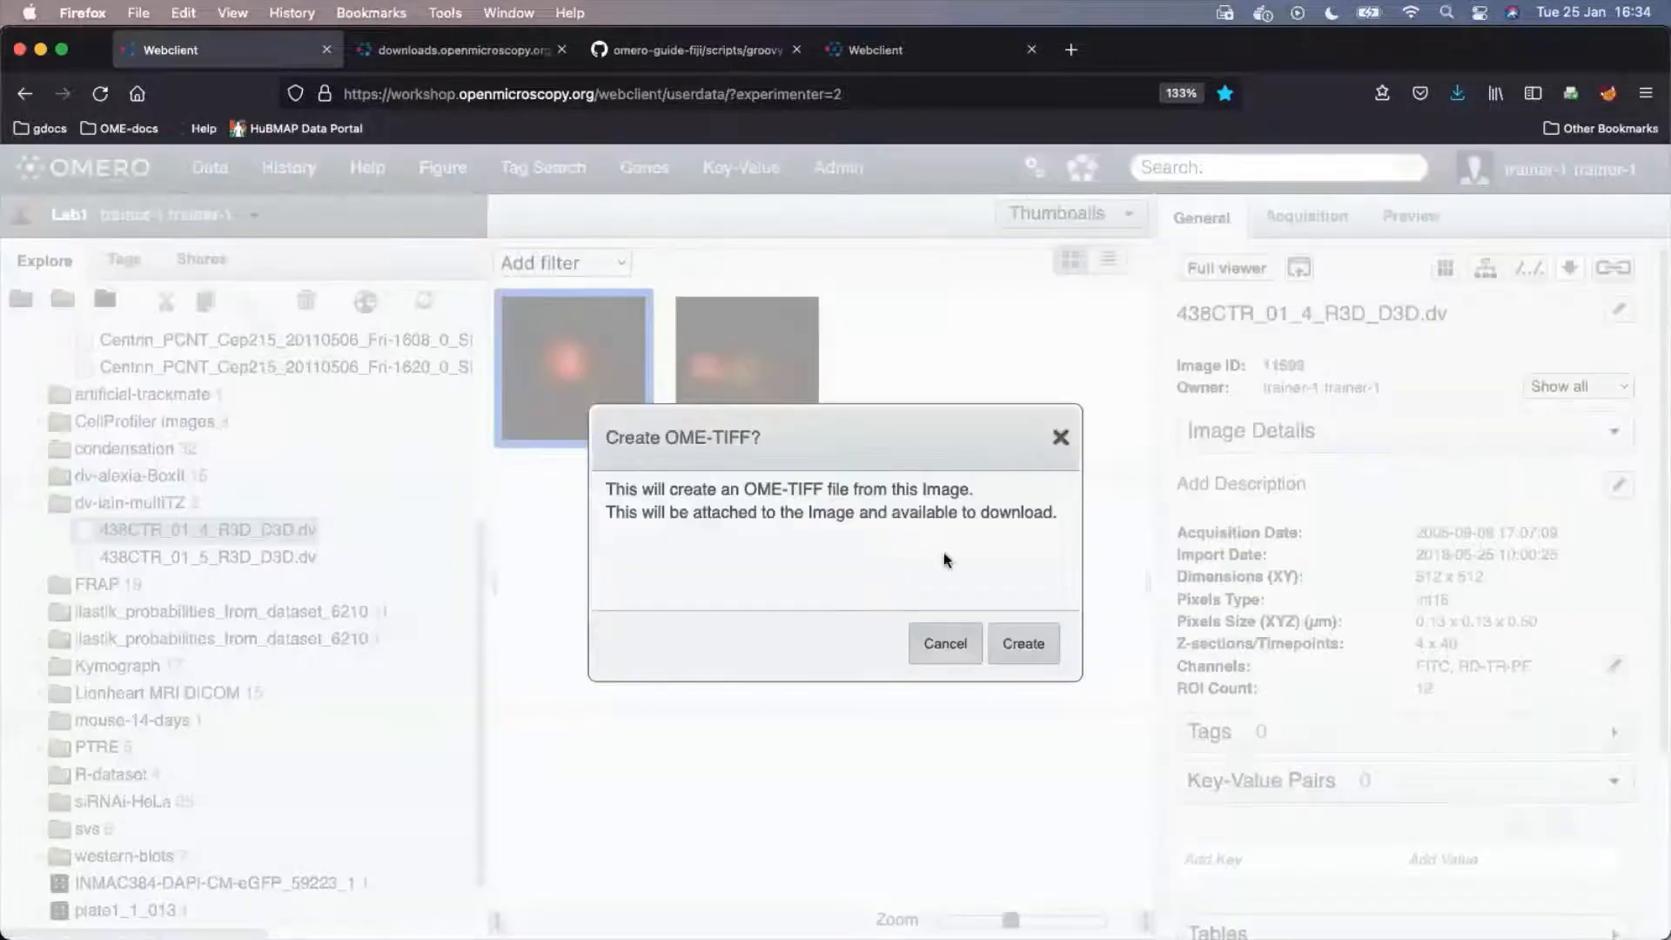
pyautogui.click(1042, 648)
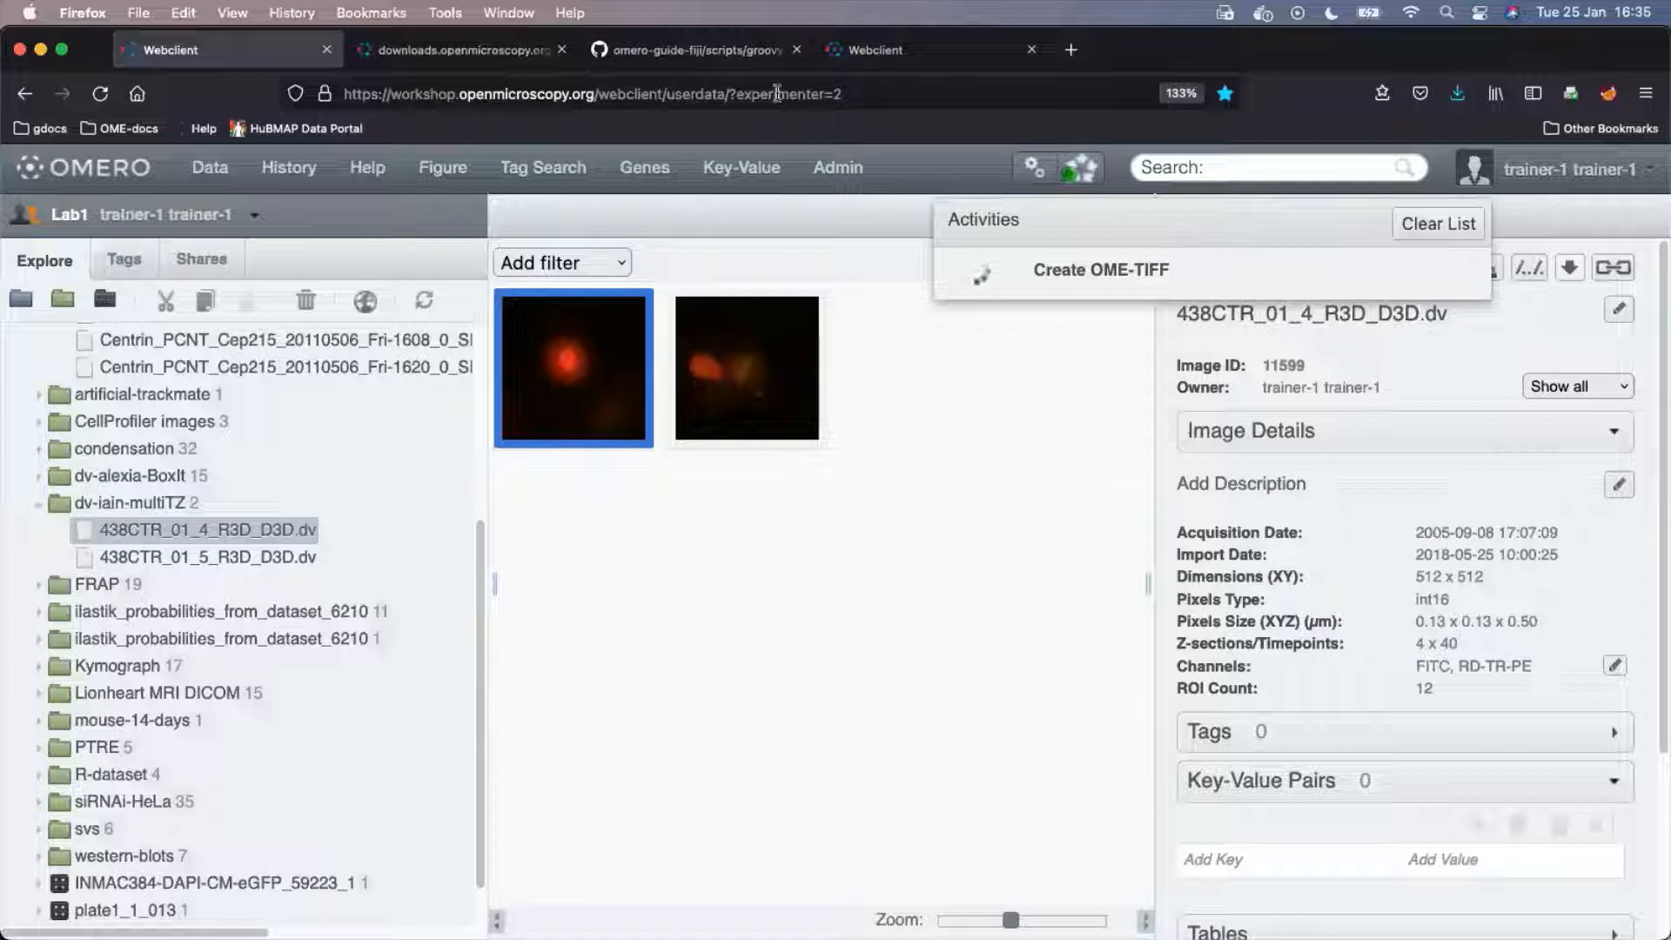
# Open the OME downloads site, downloads.openmicroscopy.org, in a new browser tab.
pyautogui.click(489, 50)
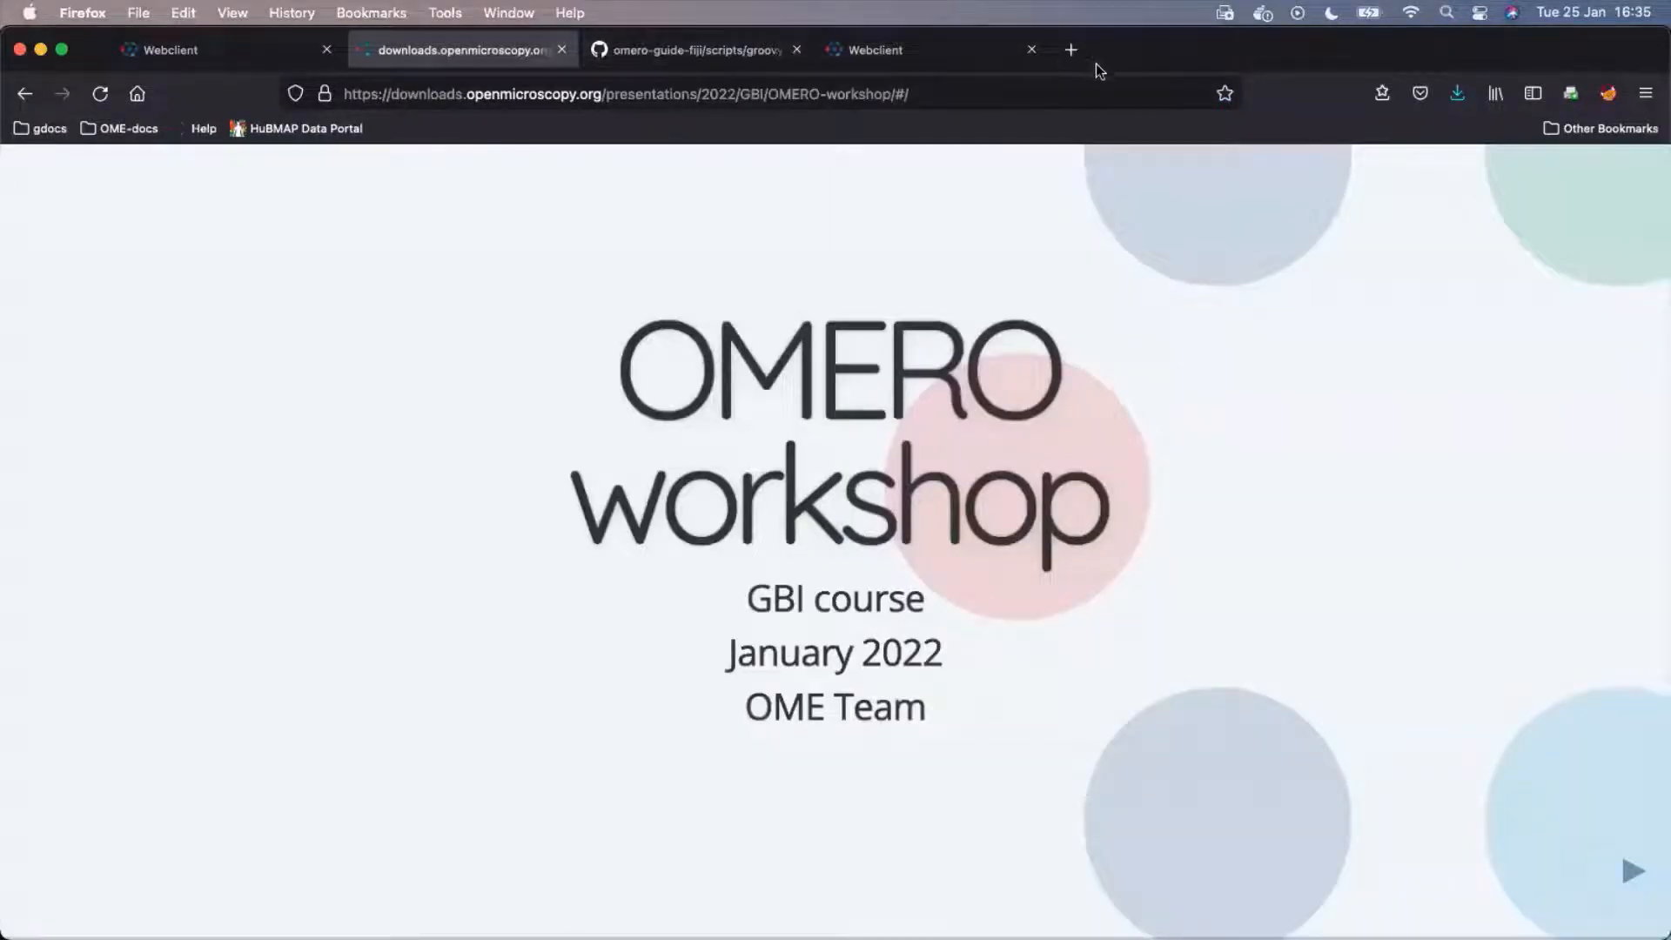
pyautogui.click(1072, 50)
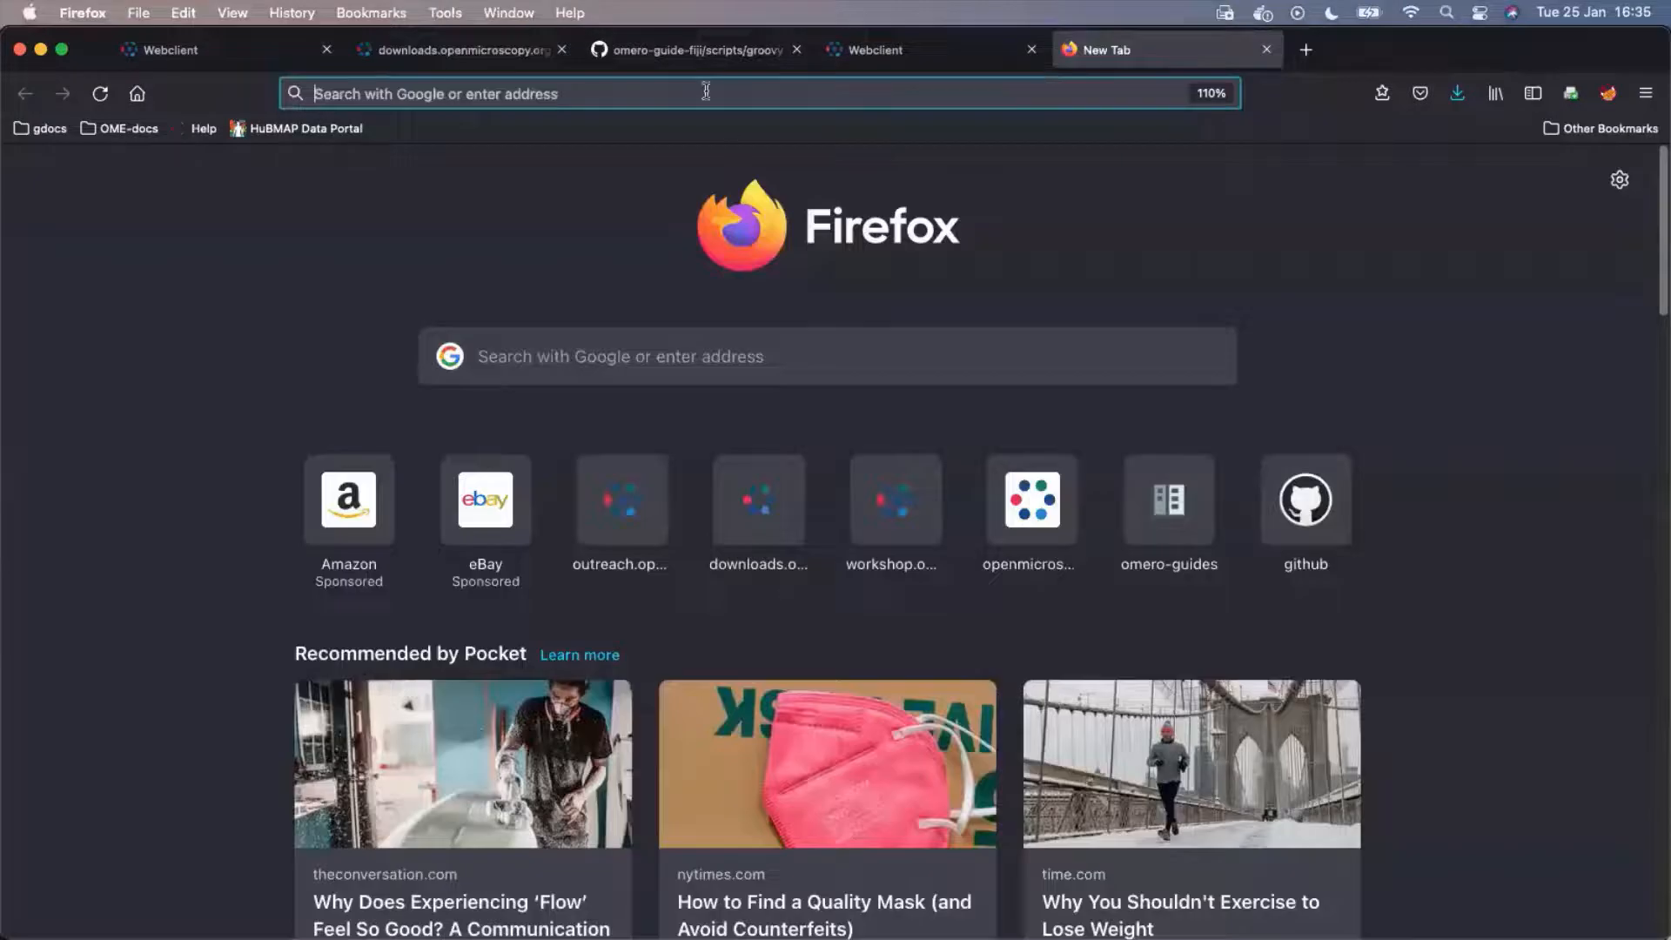
pyautogui.write('downloads.openmicroscopy.org')
pyautogui.press('Return')
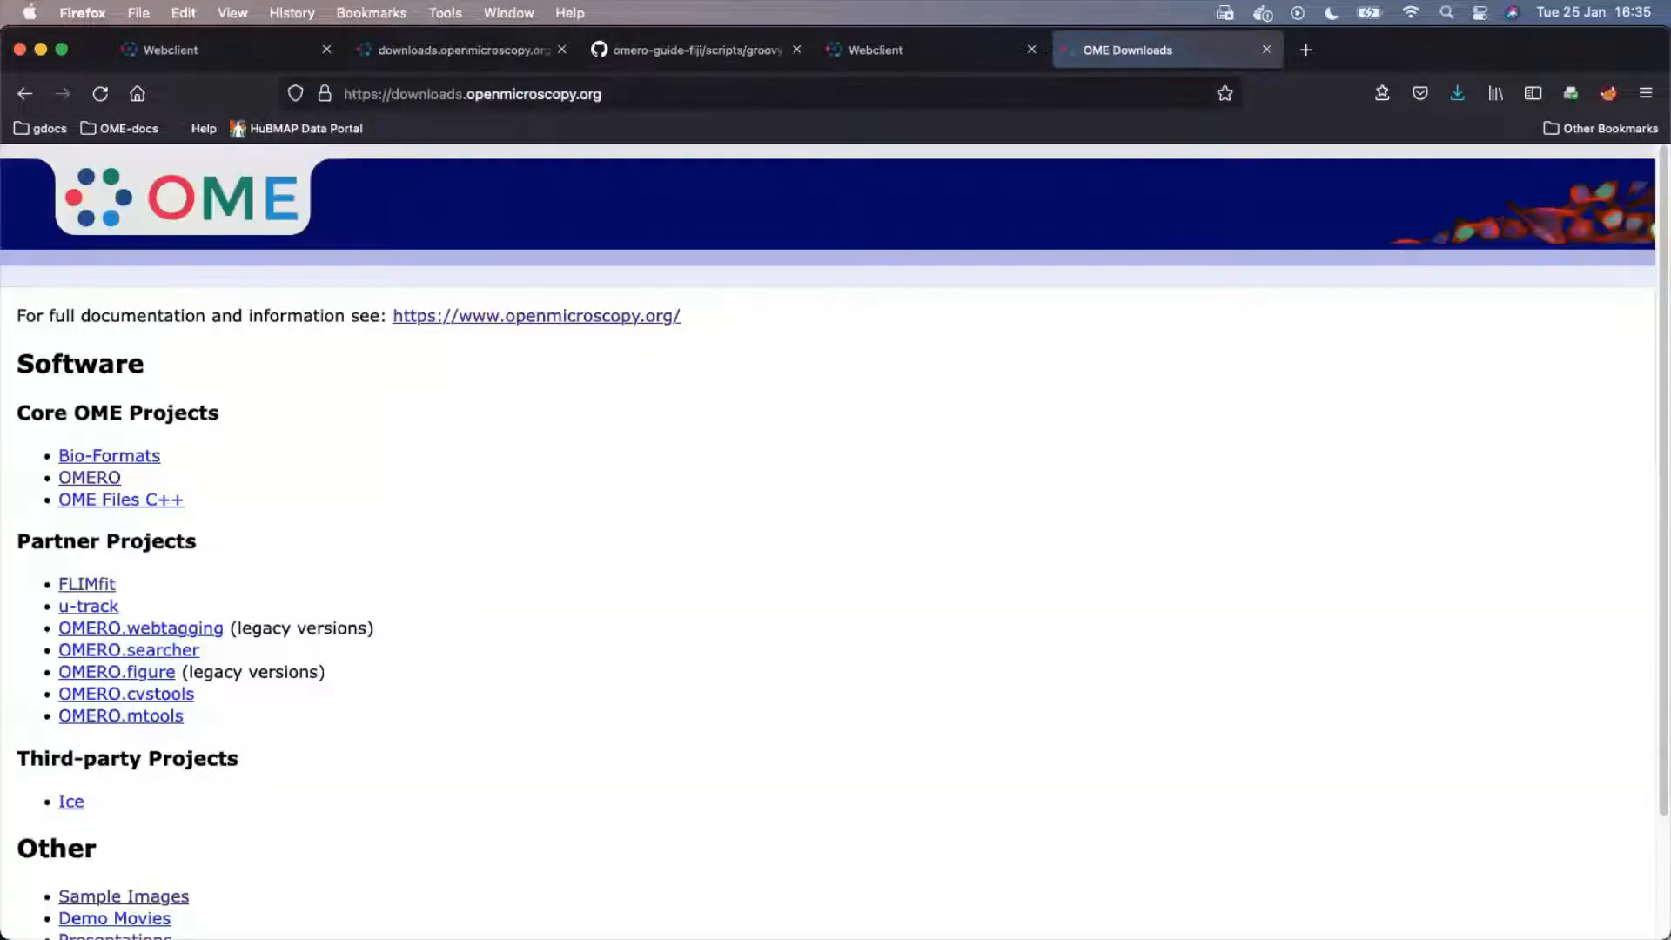
# Open GBI_2022_OMERO_walkthrough.pdf from the 2022 GBI folder of the site's presentations.
pyautogui.scroll(-2, 233, 862)
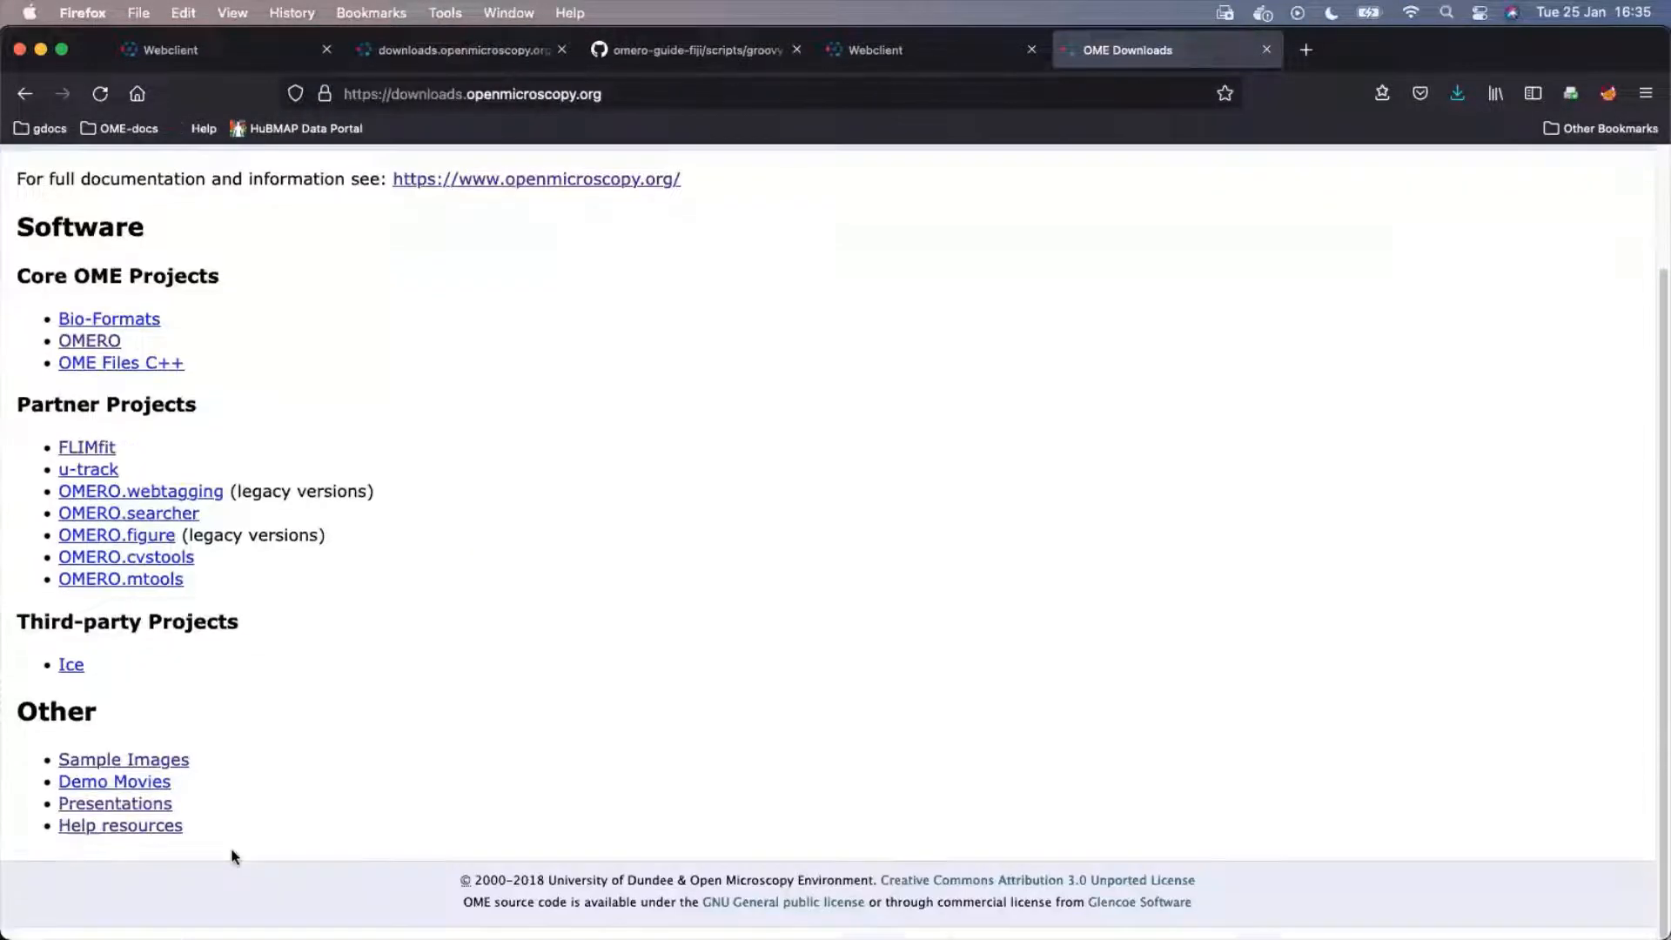
pyautogui.click(104, 799)
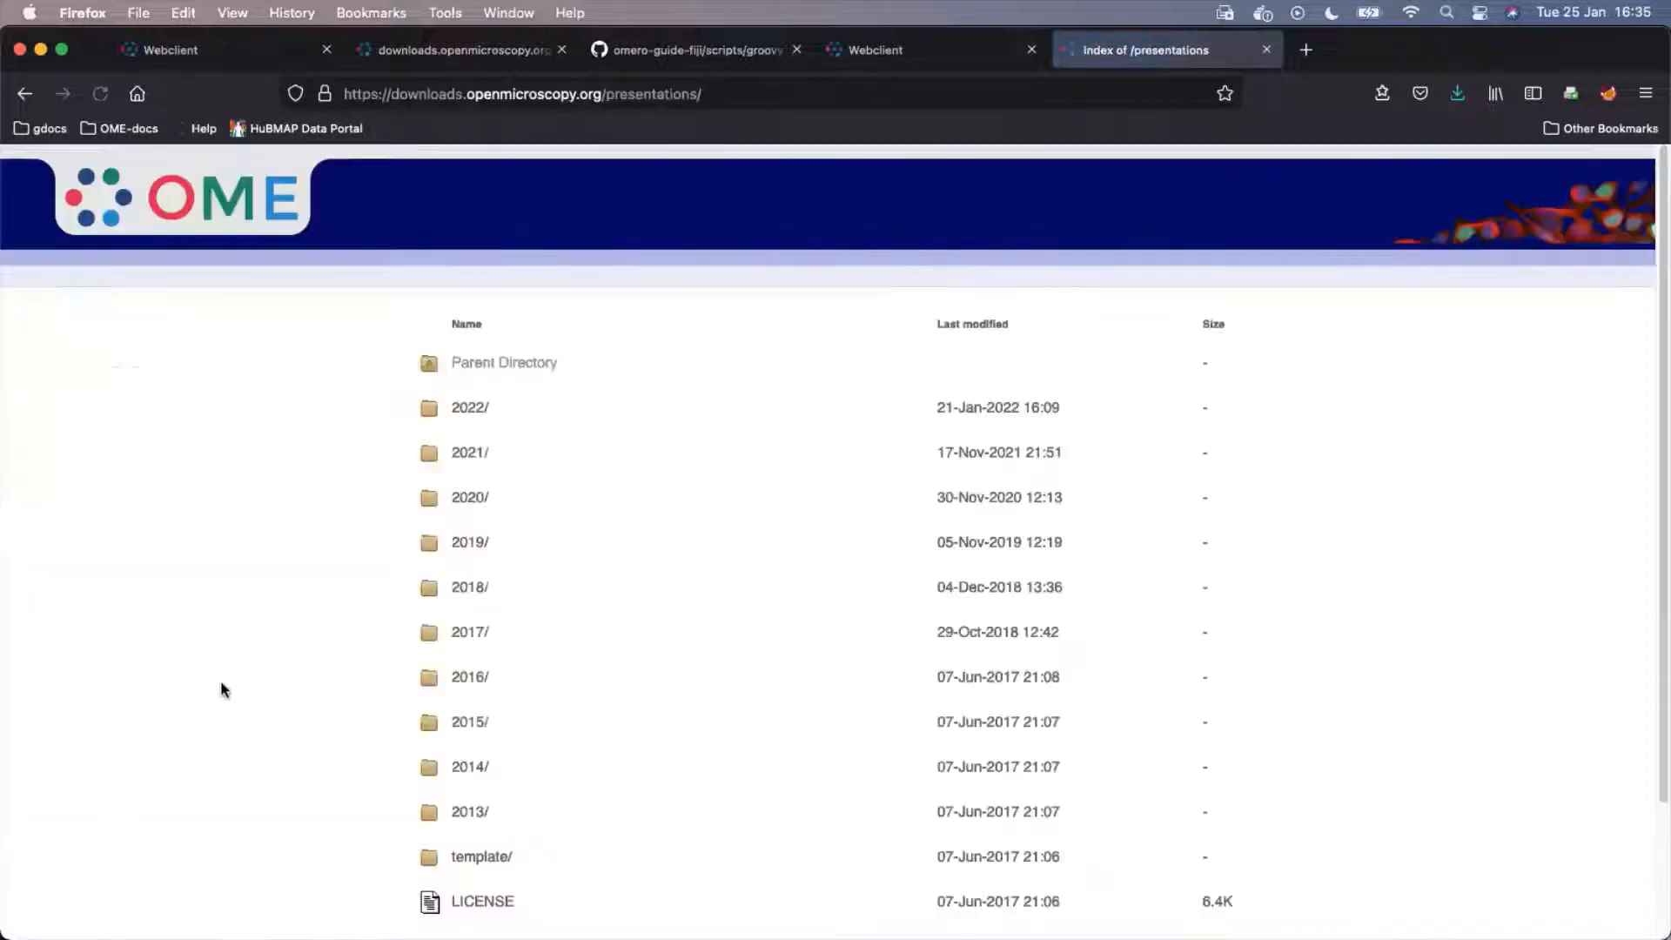
pyautogui.click(469, 413)
pyautogui.click(467, 410)
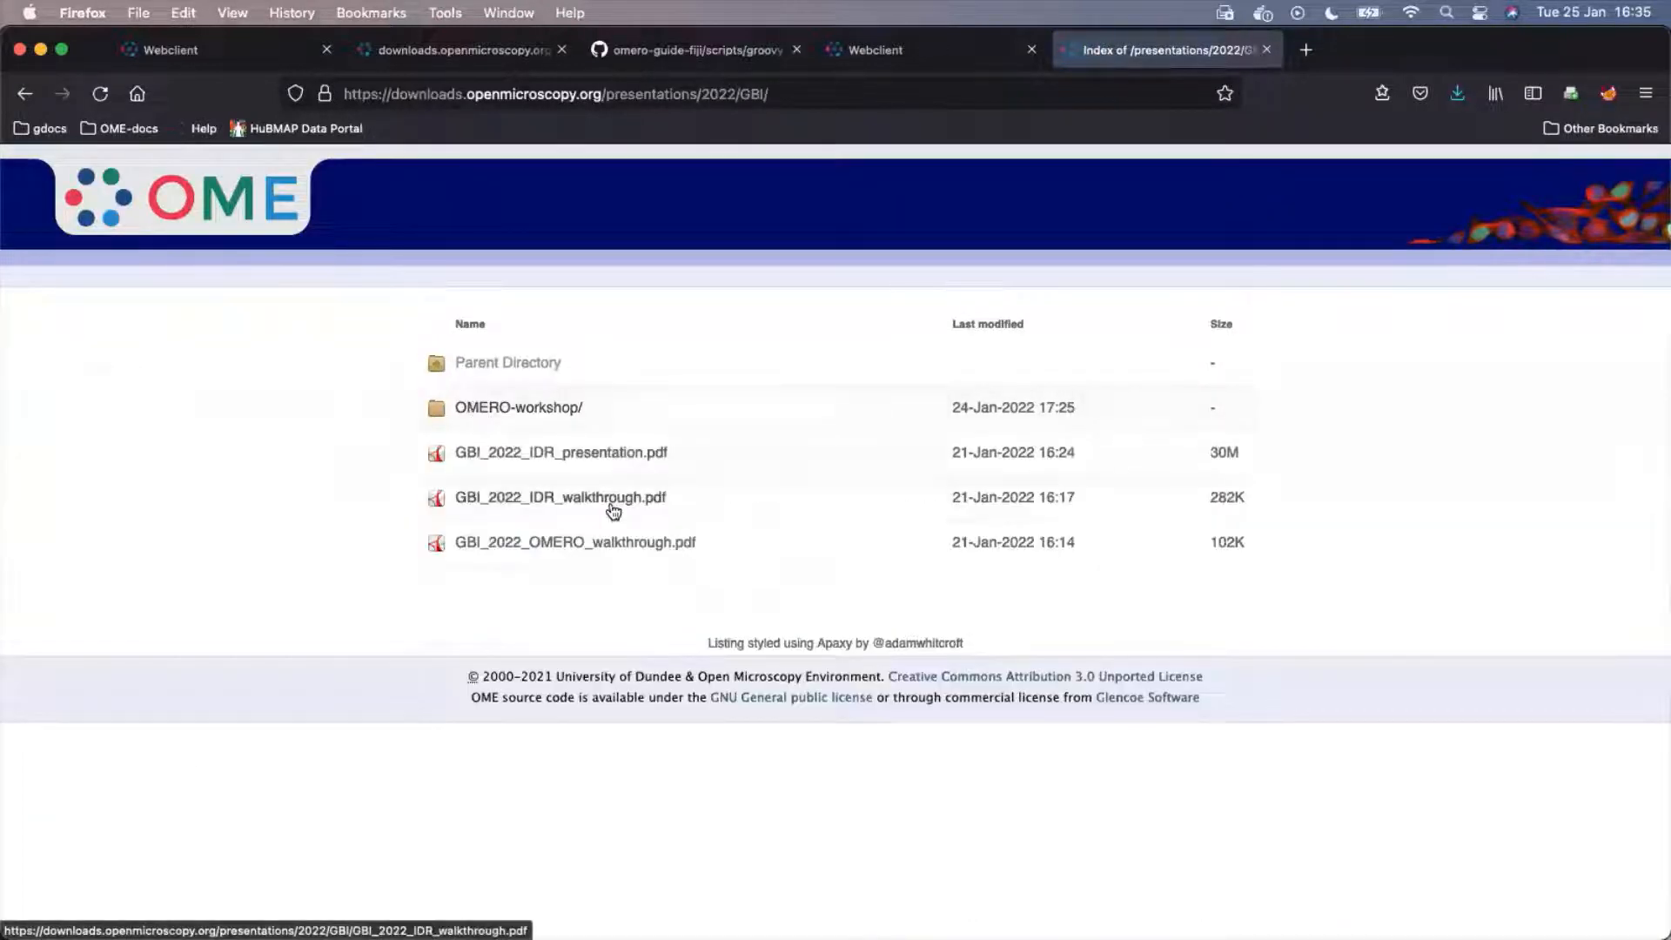
pyautogui.click(582, 541)
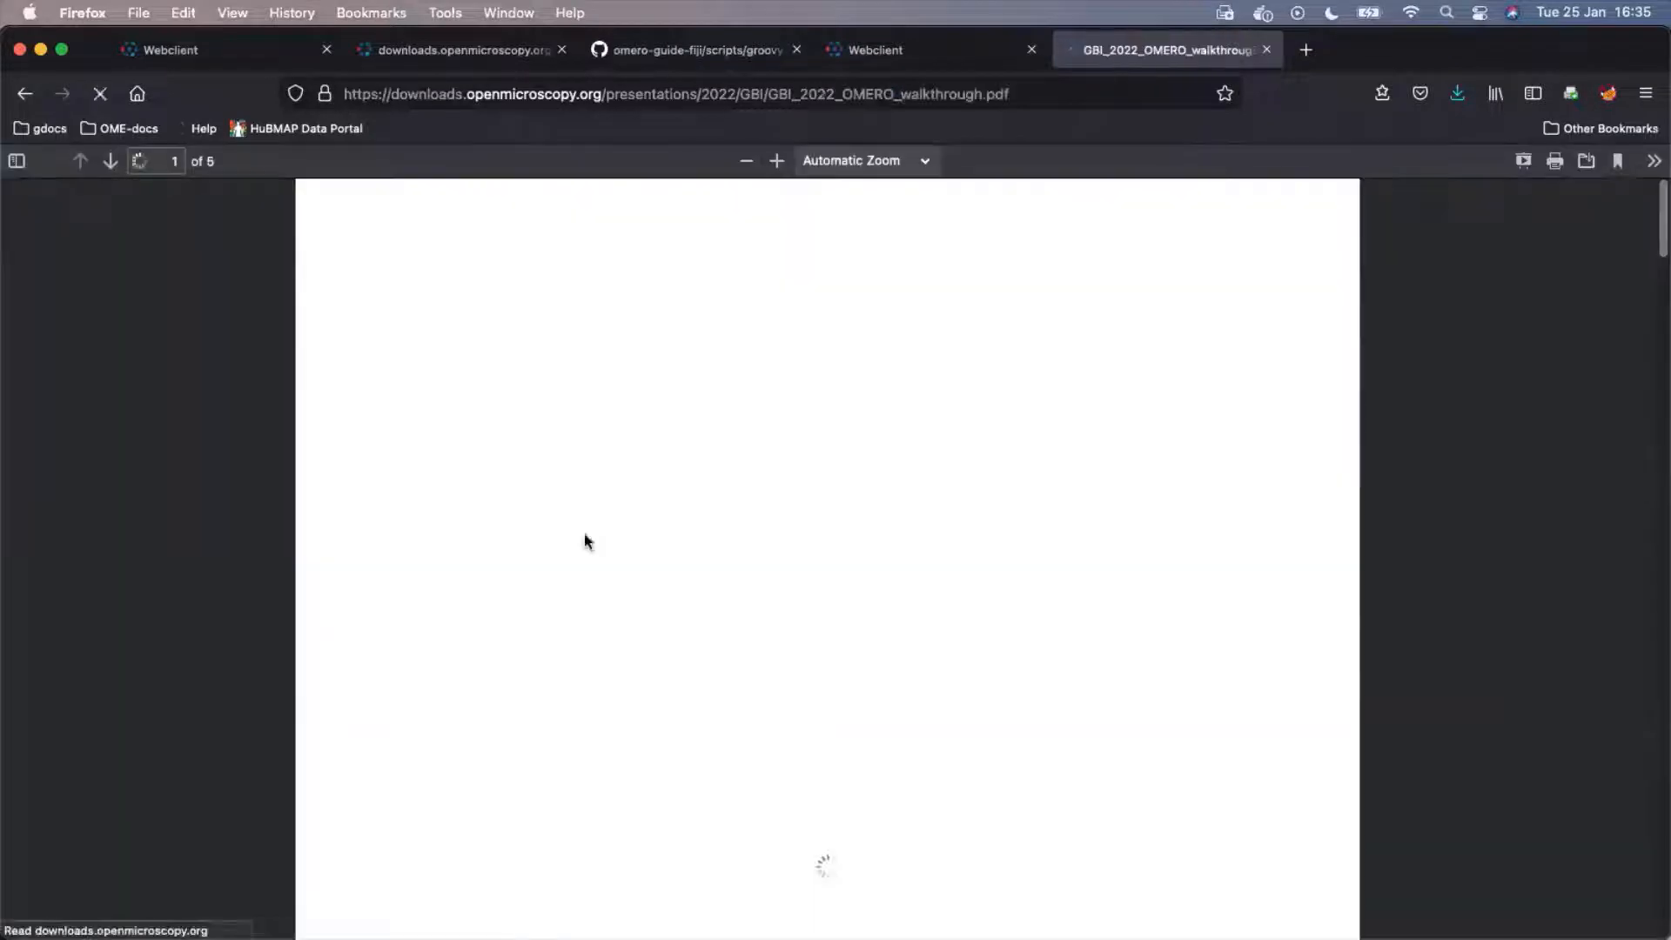
# Find the Export guide link in the walkthrough and open its "Download and export images" page.
pyautogui.scroll(-7, 585, 551)
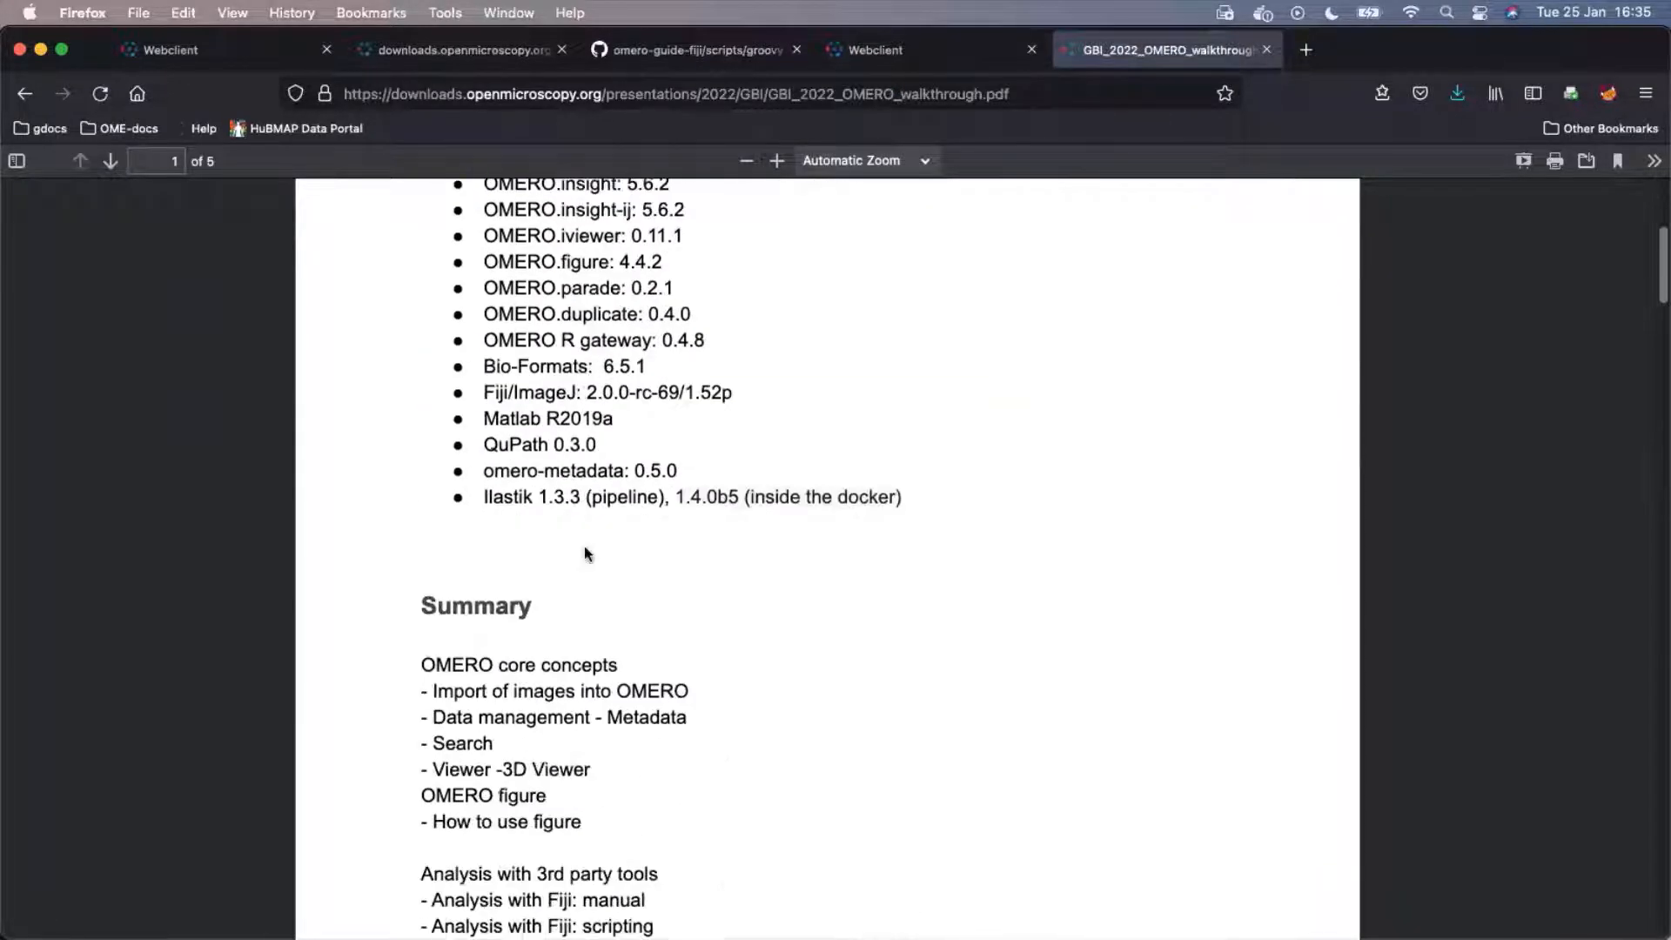
pyautogui.scroll(-12, 586, 546)
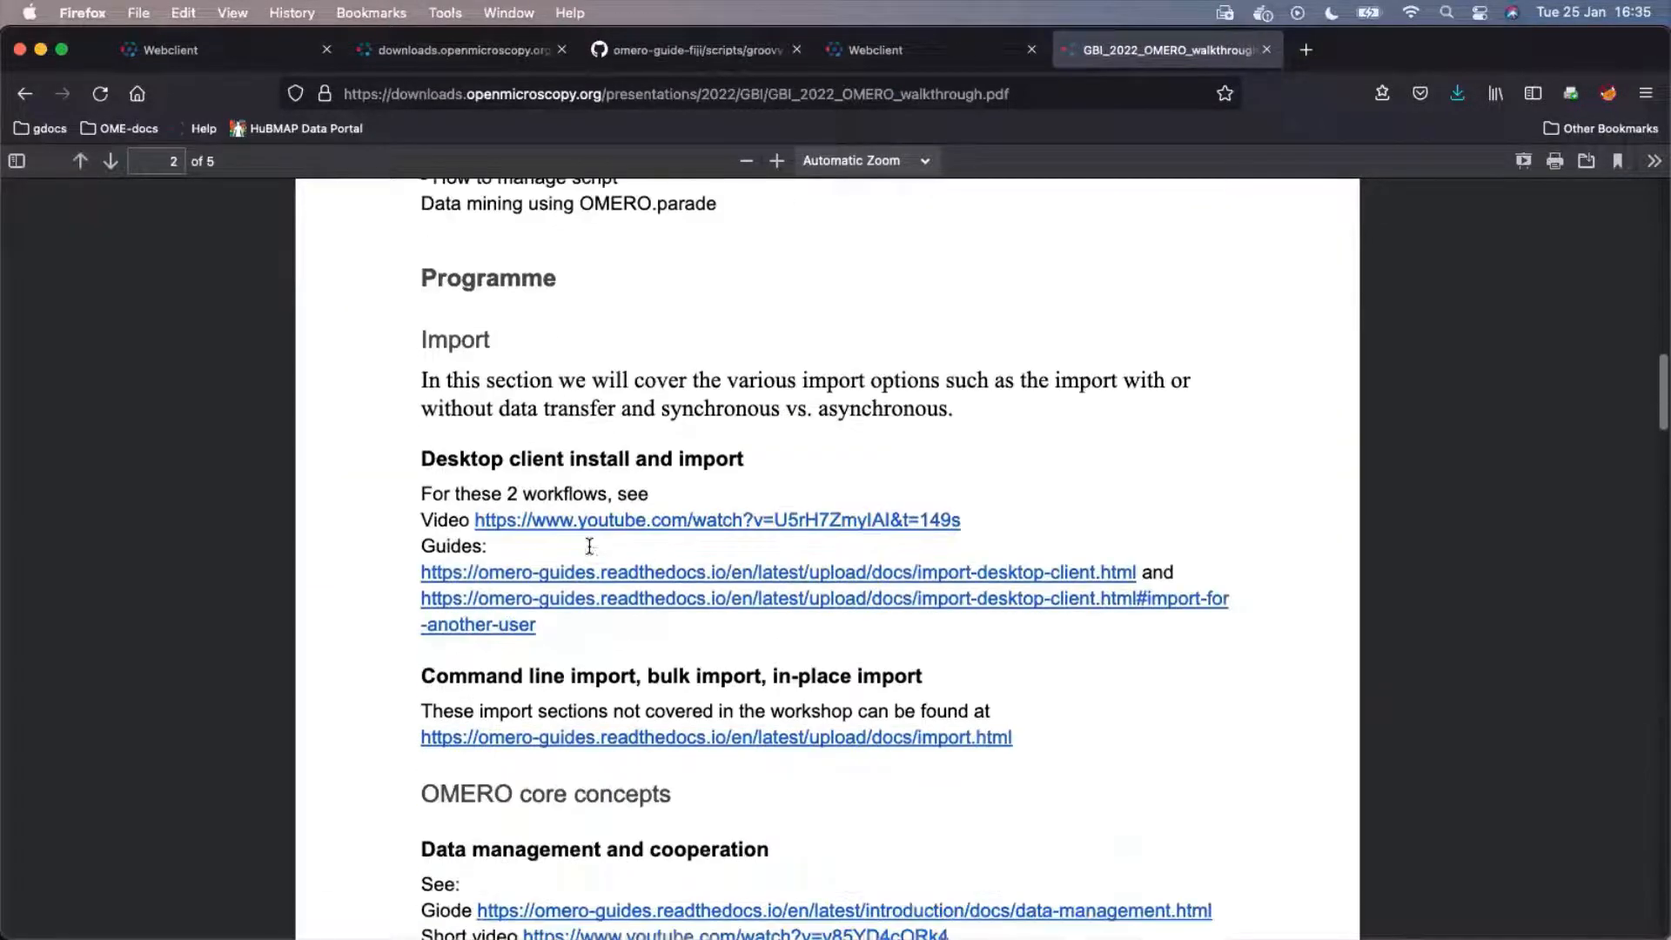
pyautogui.scroll(-7, 588, 546)
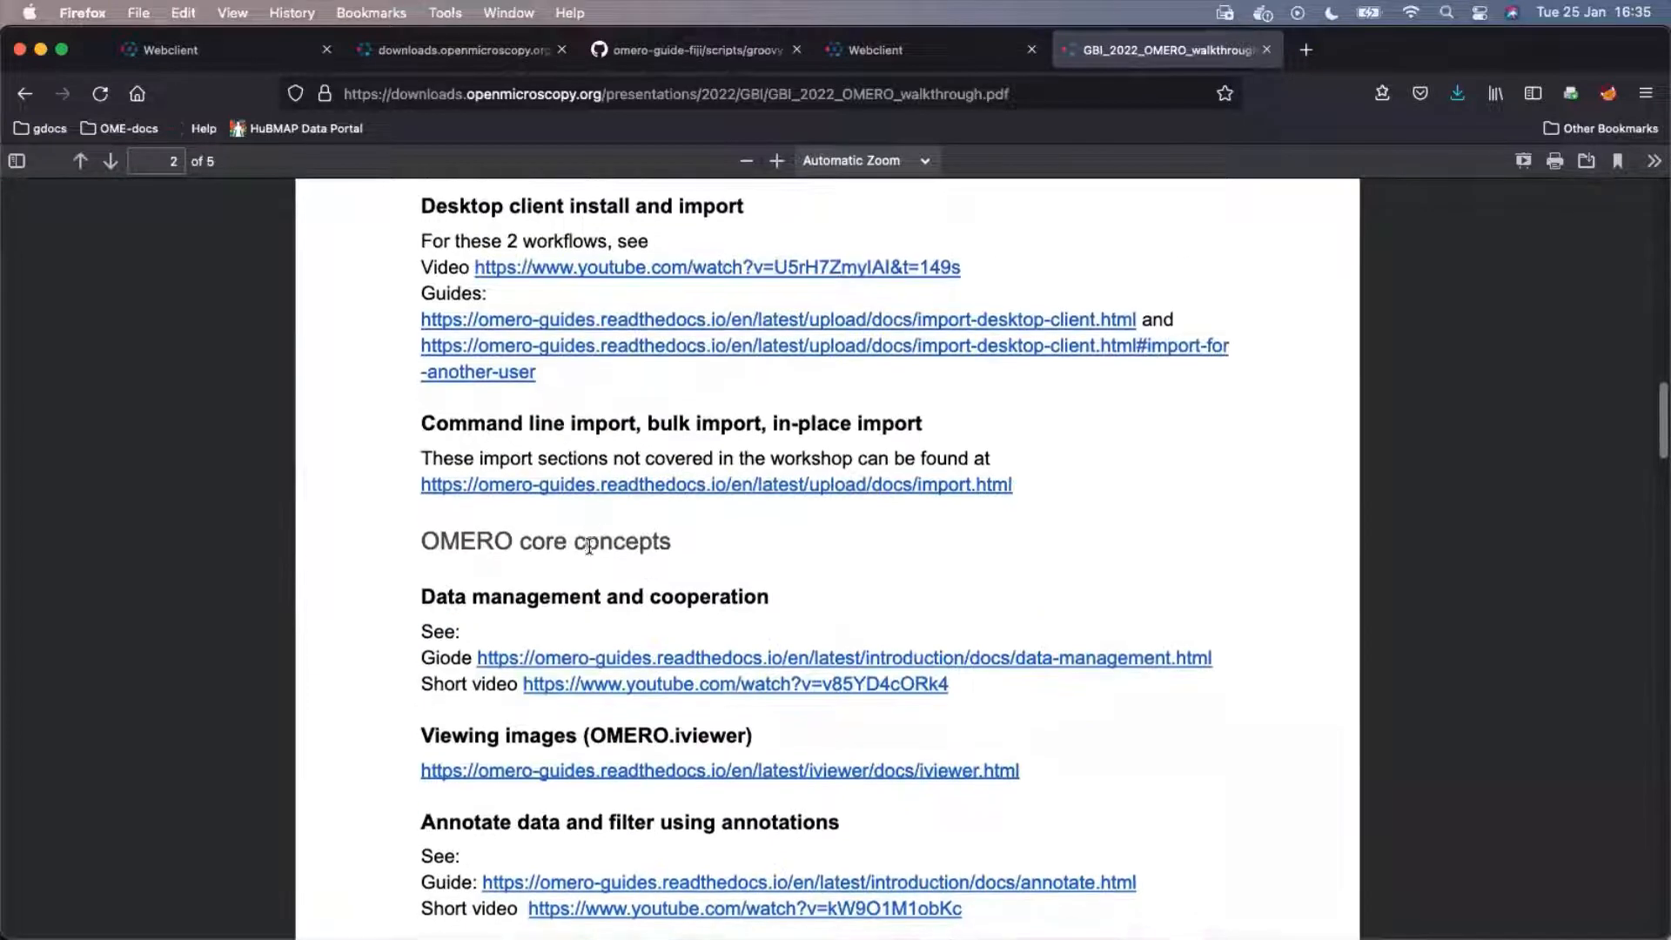
pyautogui.scroll(-7, 589, 552)
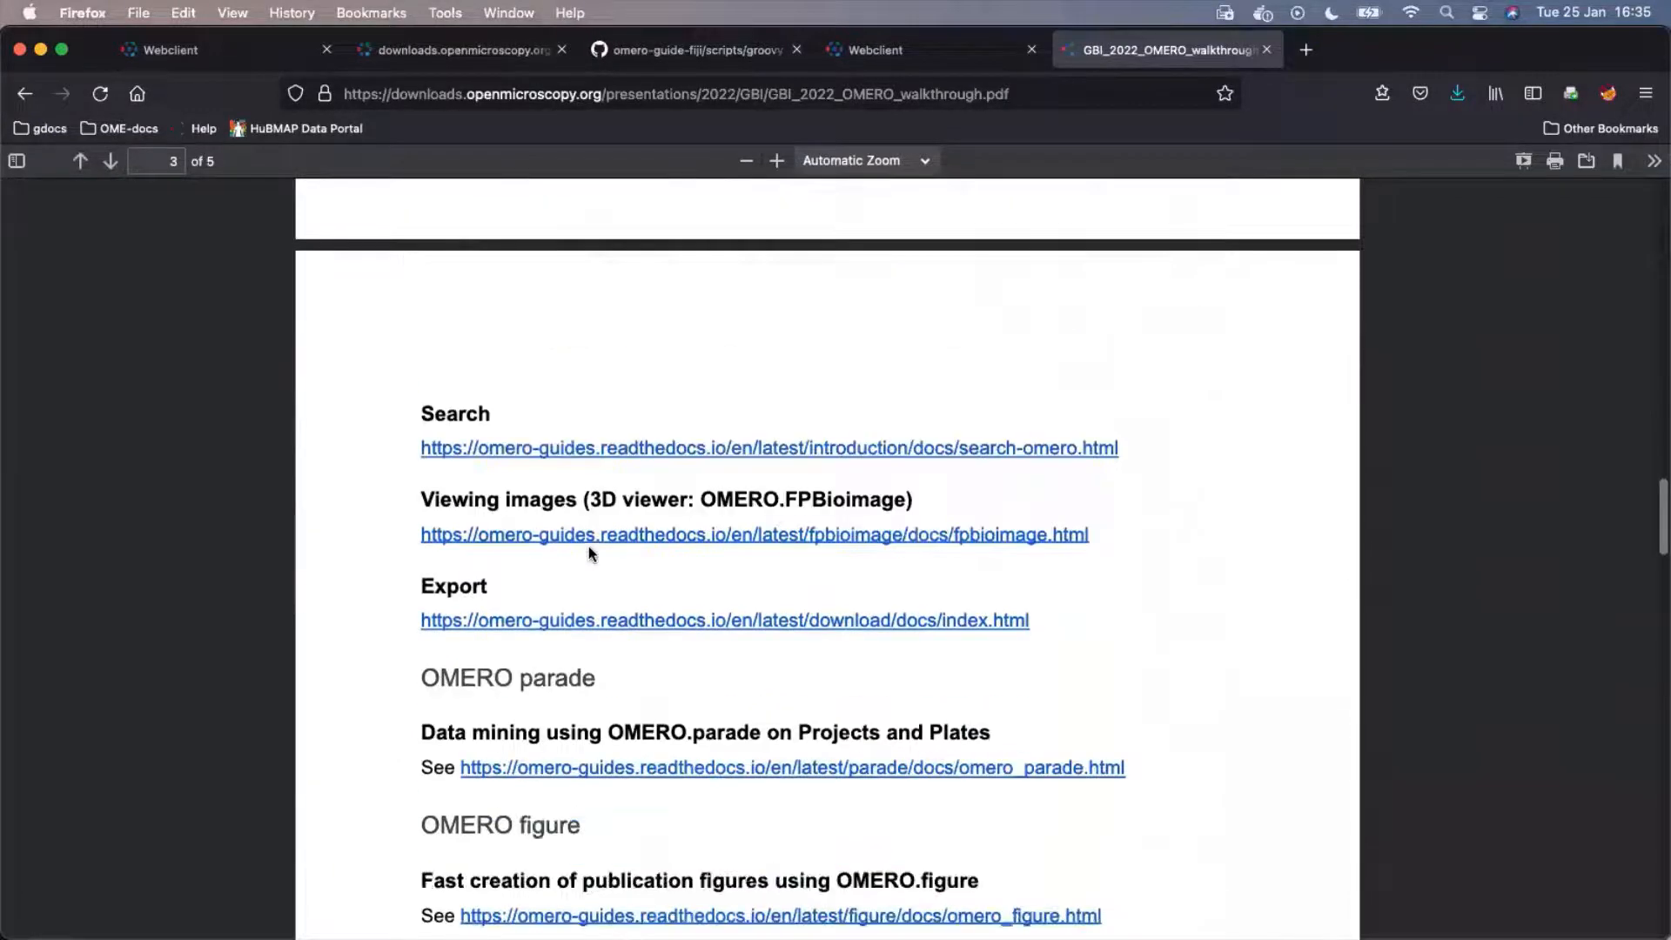
pyautogui.click(551, 624)
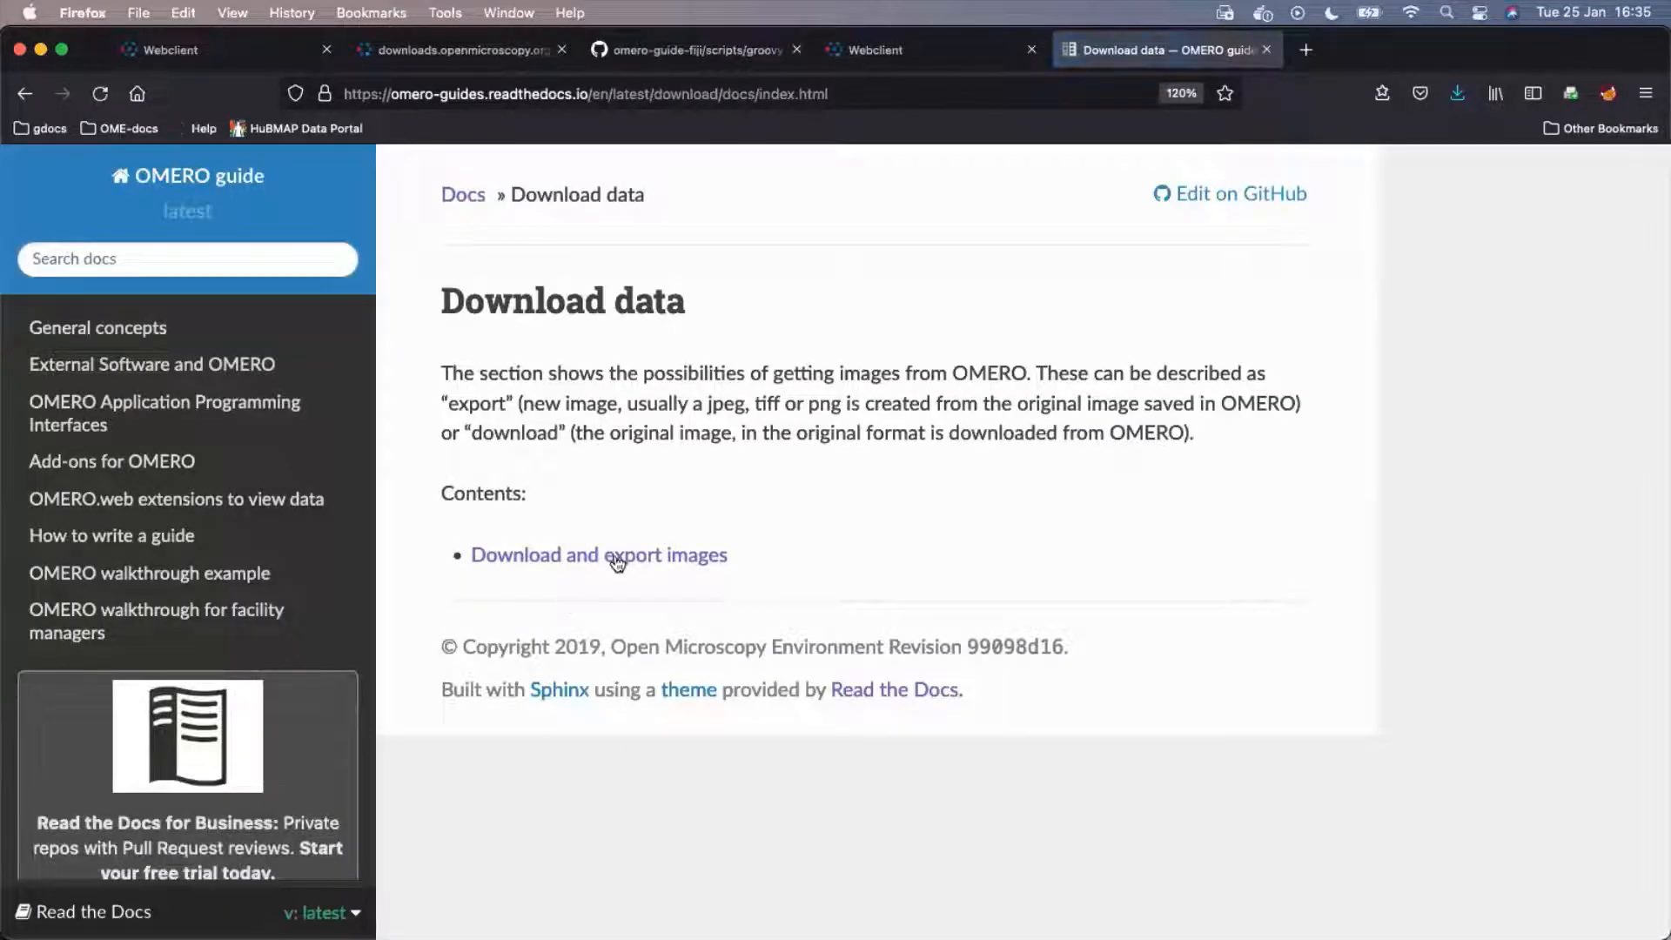
pyautogui.click(617, 557)
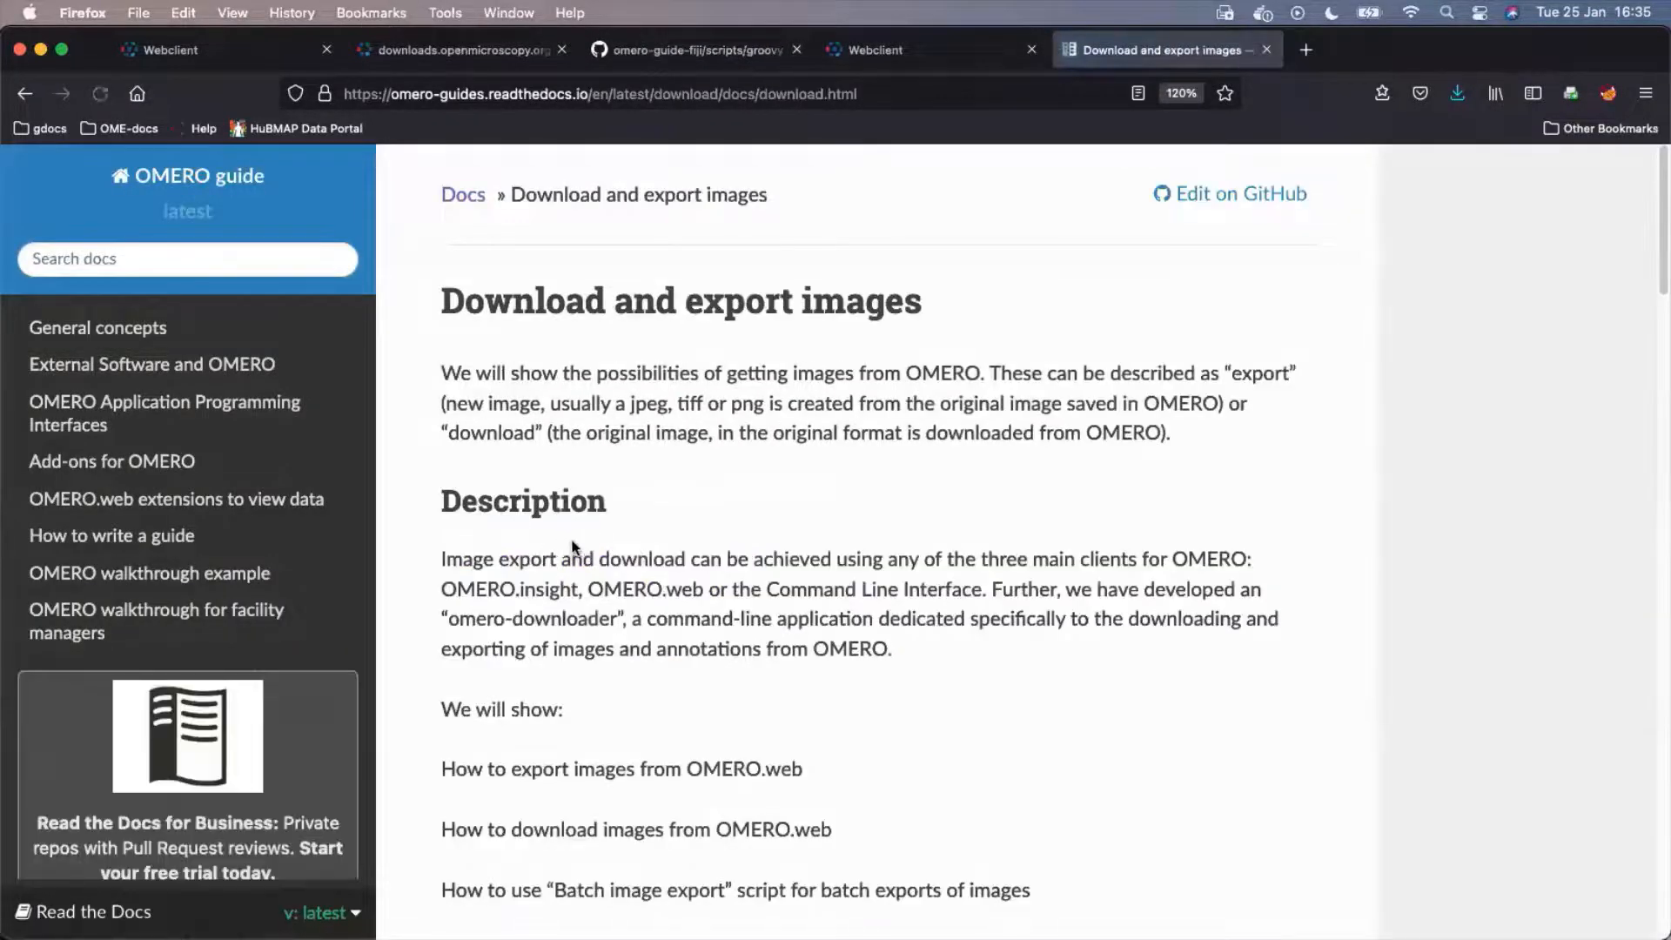
# Read the guide's instructions on exporting from OMERO.web and downloading images with the omero-downloader commands.
pyautogui.scroll(-8, 581, 539)
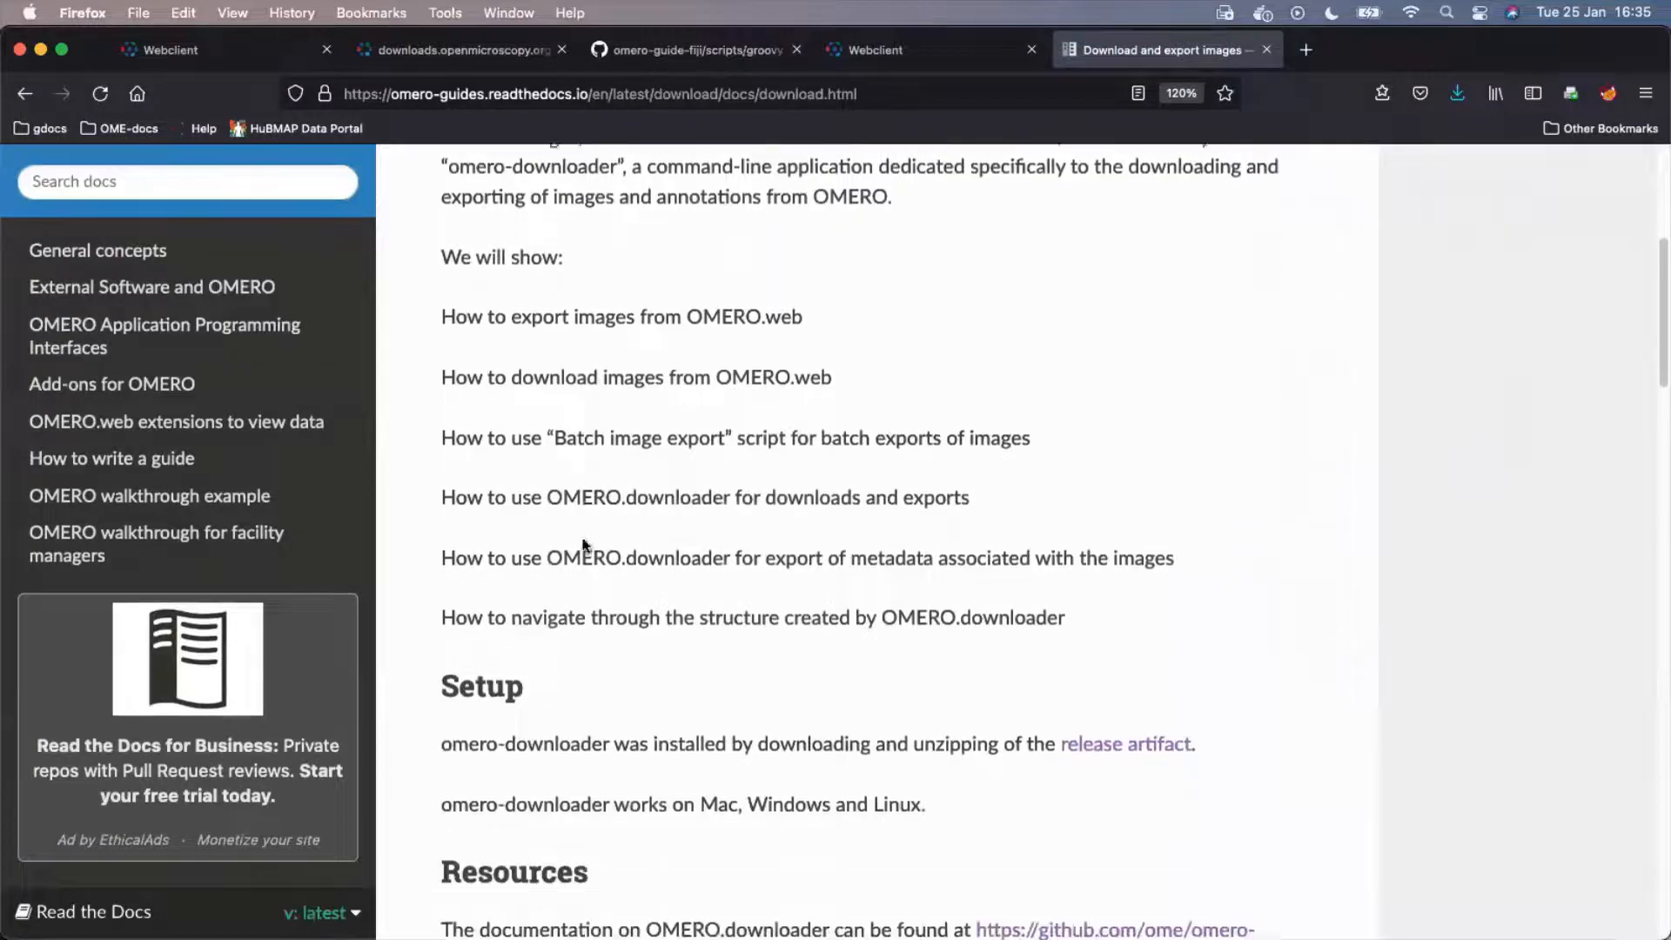
pyautogui.scroll(-15, 583, 542)
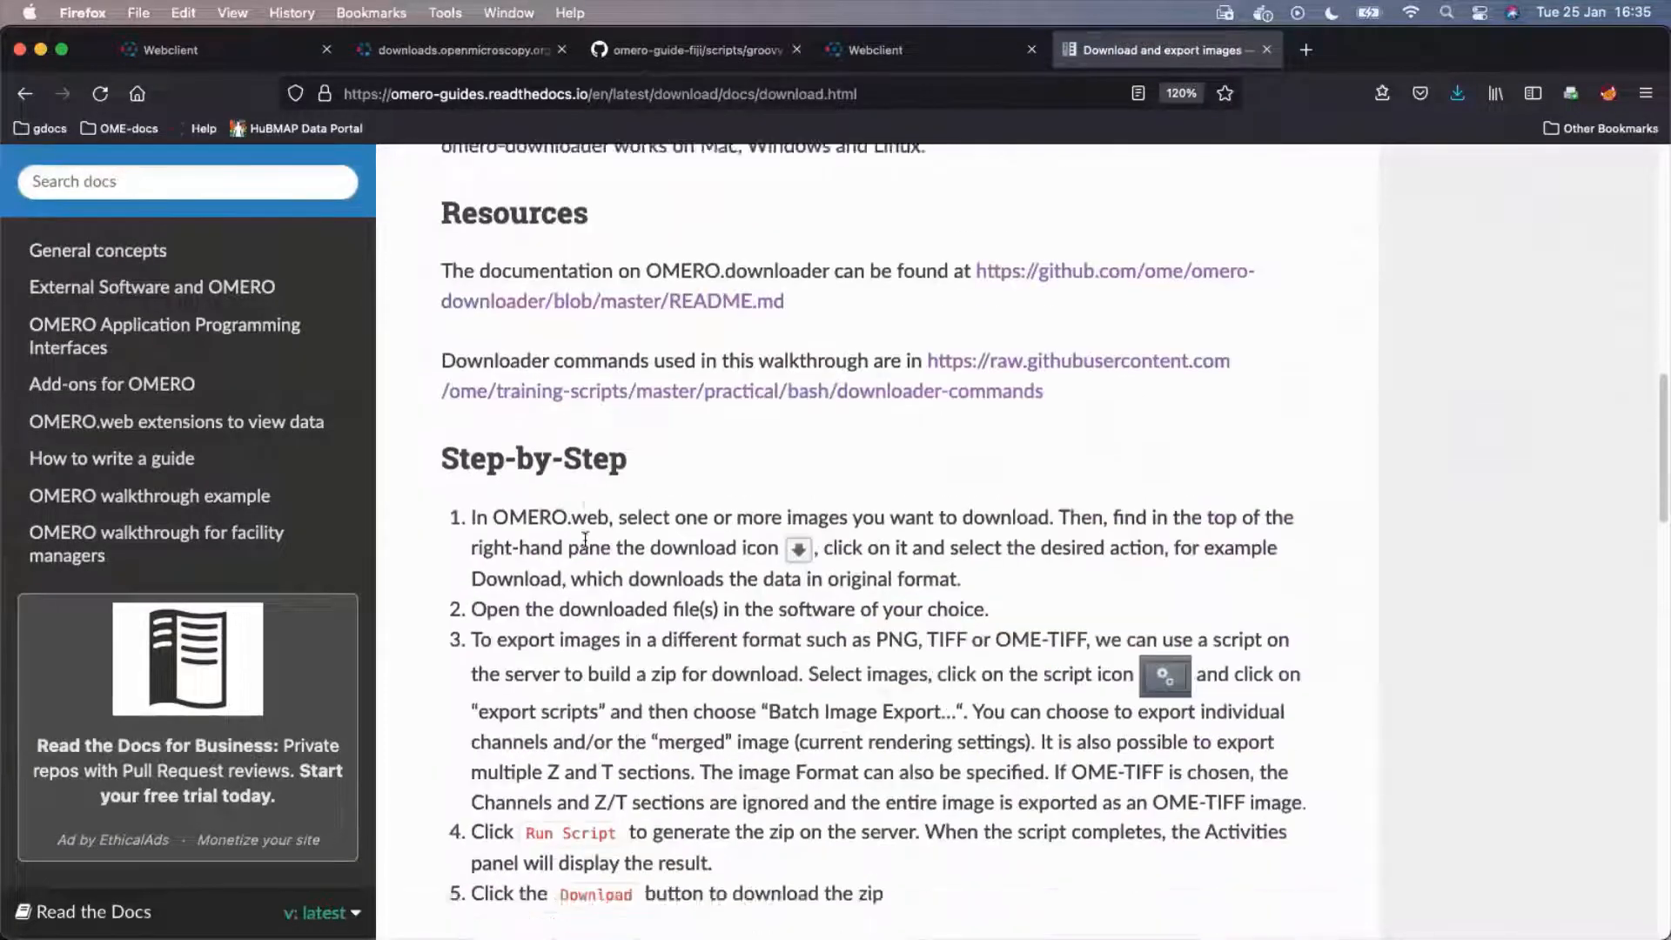
pyautogui.scroll(-20, 583, 538)
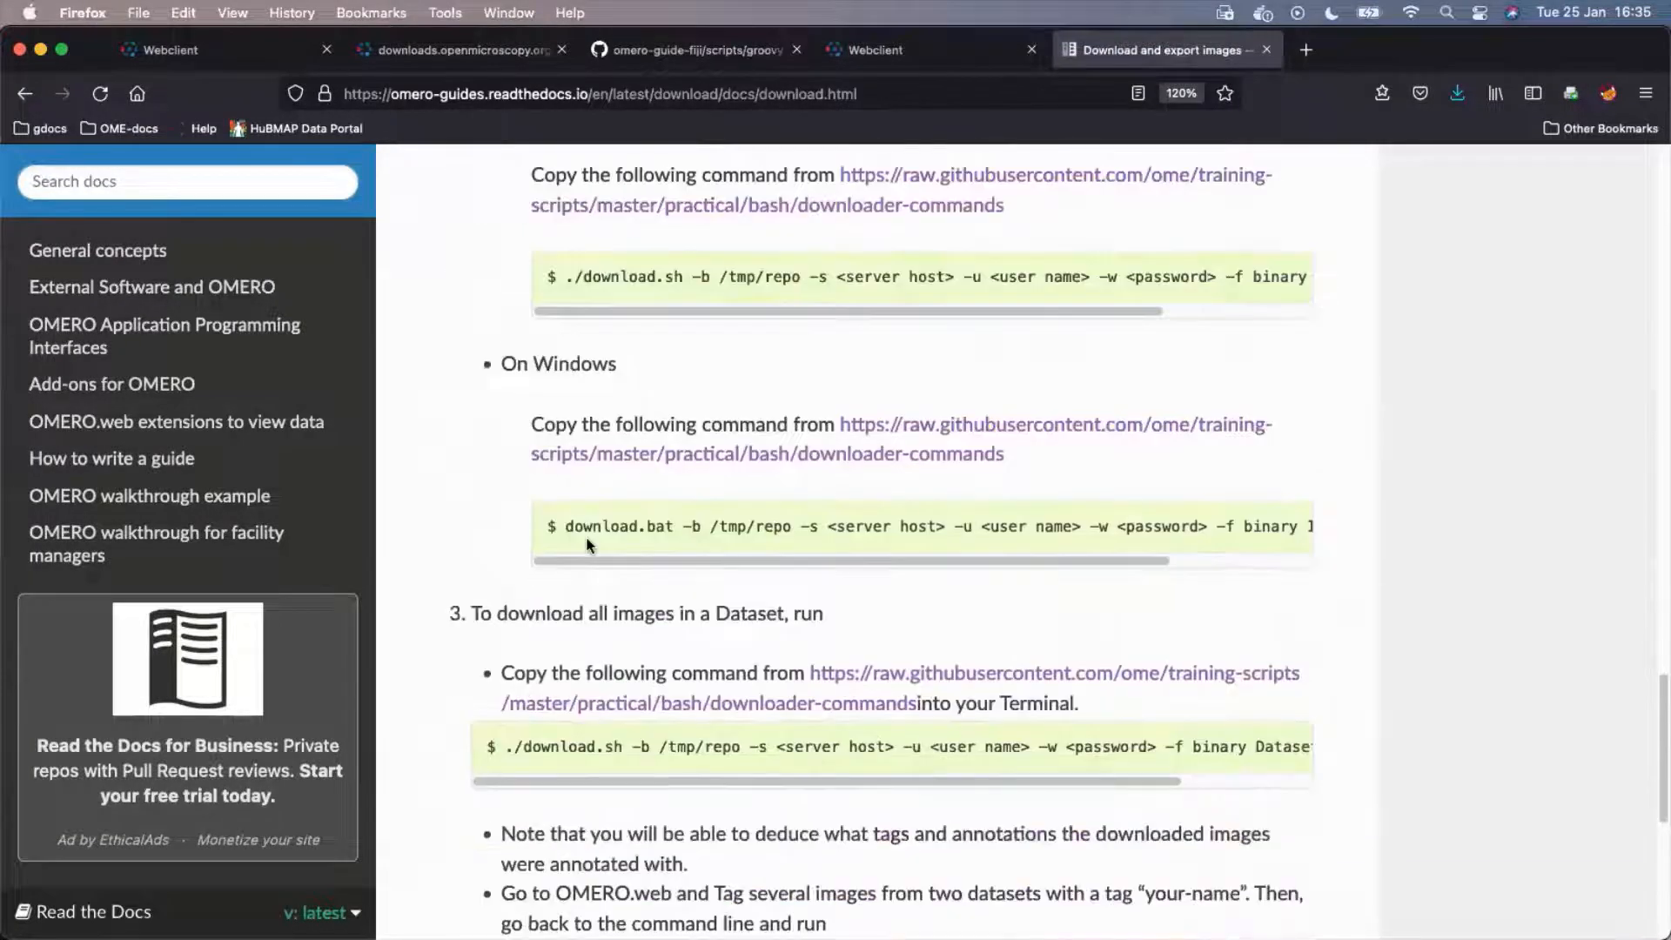
# Locate and highlight the "Image export using omero-downloader (demo only)" heading in the export guide.
pyautogui.scroll(13, 590, 546)
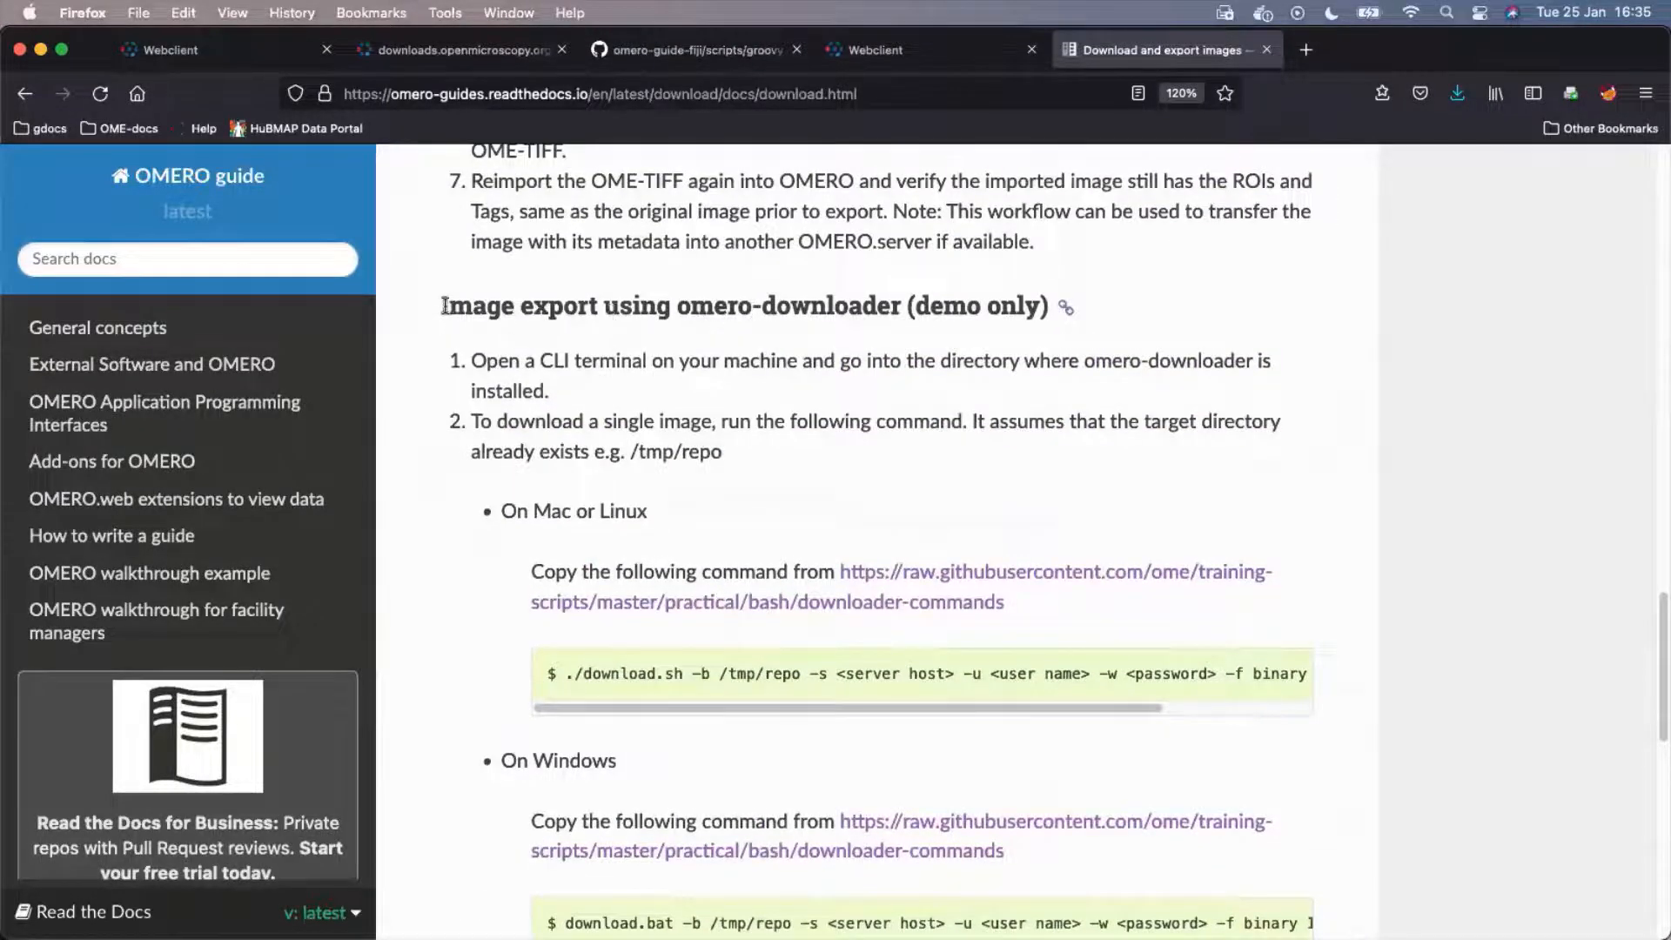
pyautogui.tripleClick(509, 305)
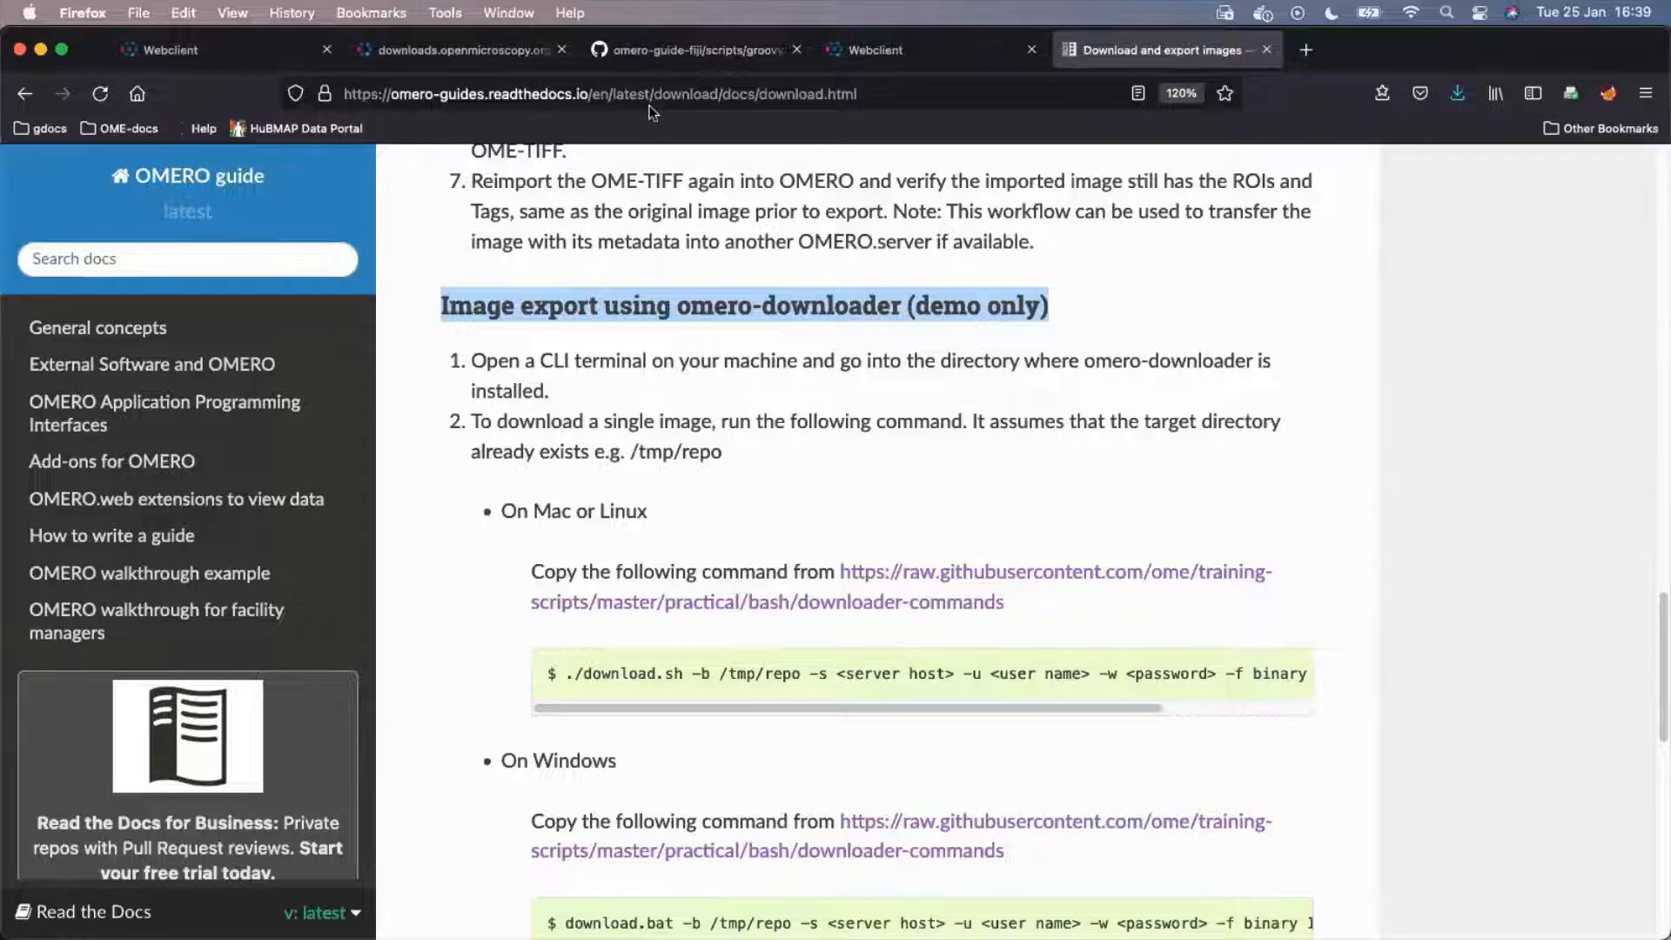
# Return from the export guide to GBI_2022_OMERO_walkthrough.pdf in the same browser tab.
pyautogui.click(505, 59)
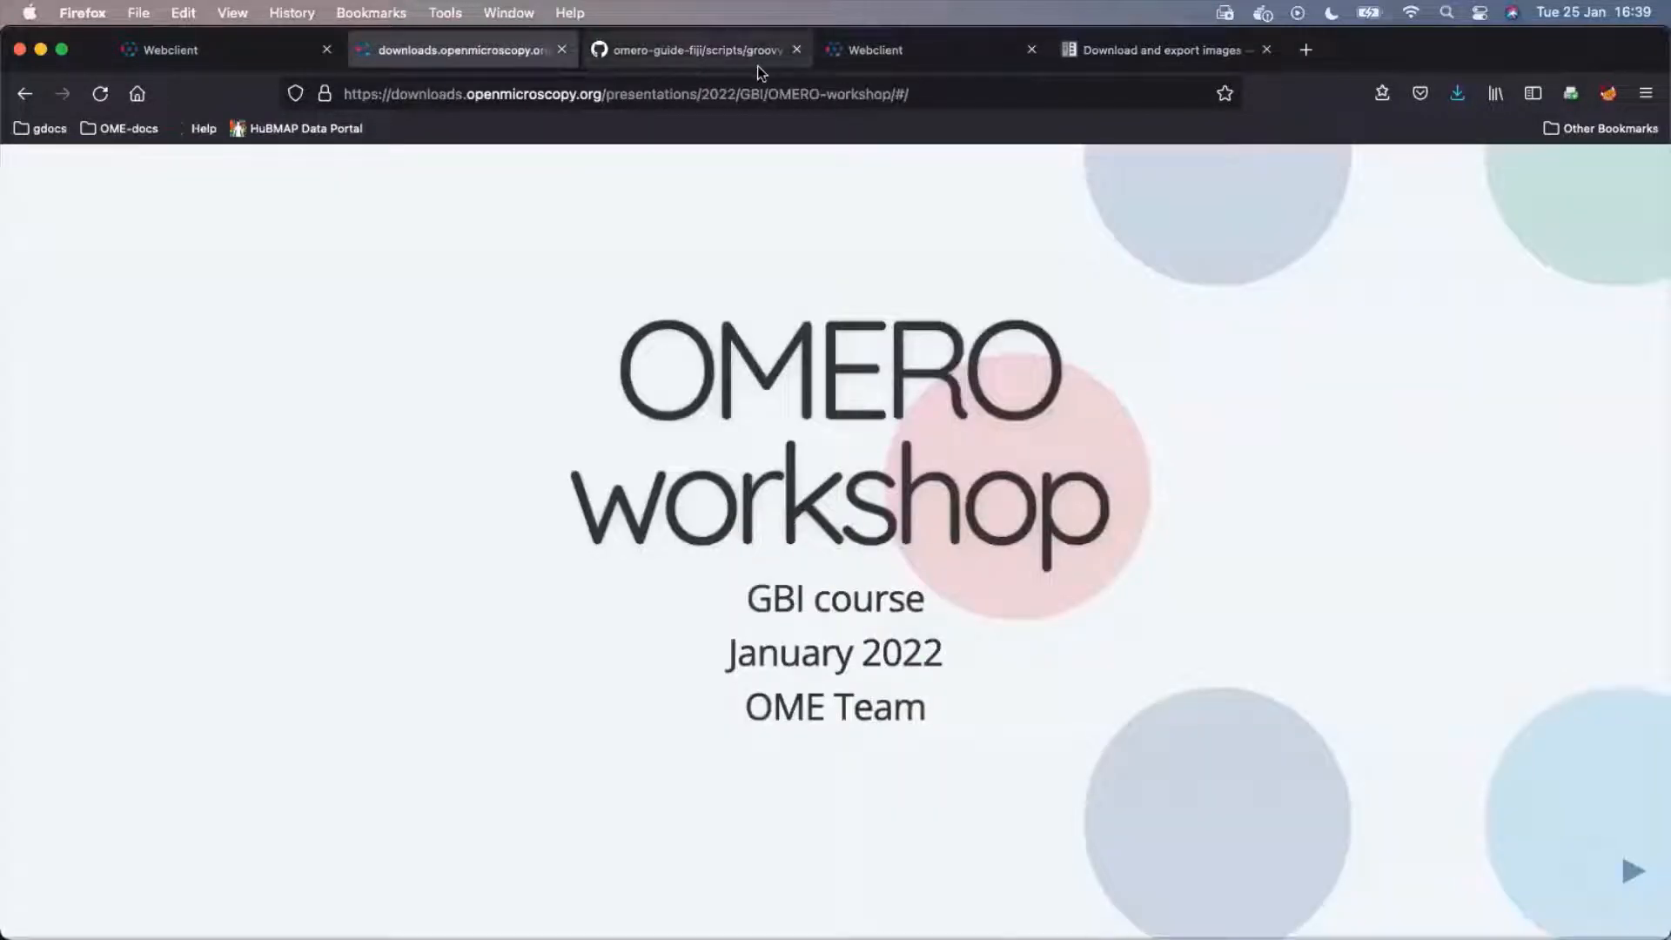
pyautogui.click(924, 50)
pyautogui.click(1147, 54)
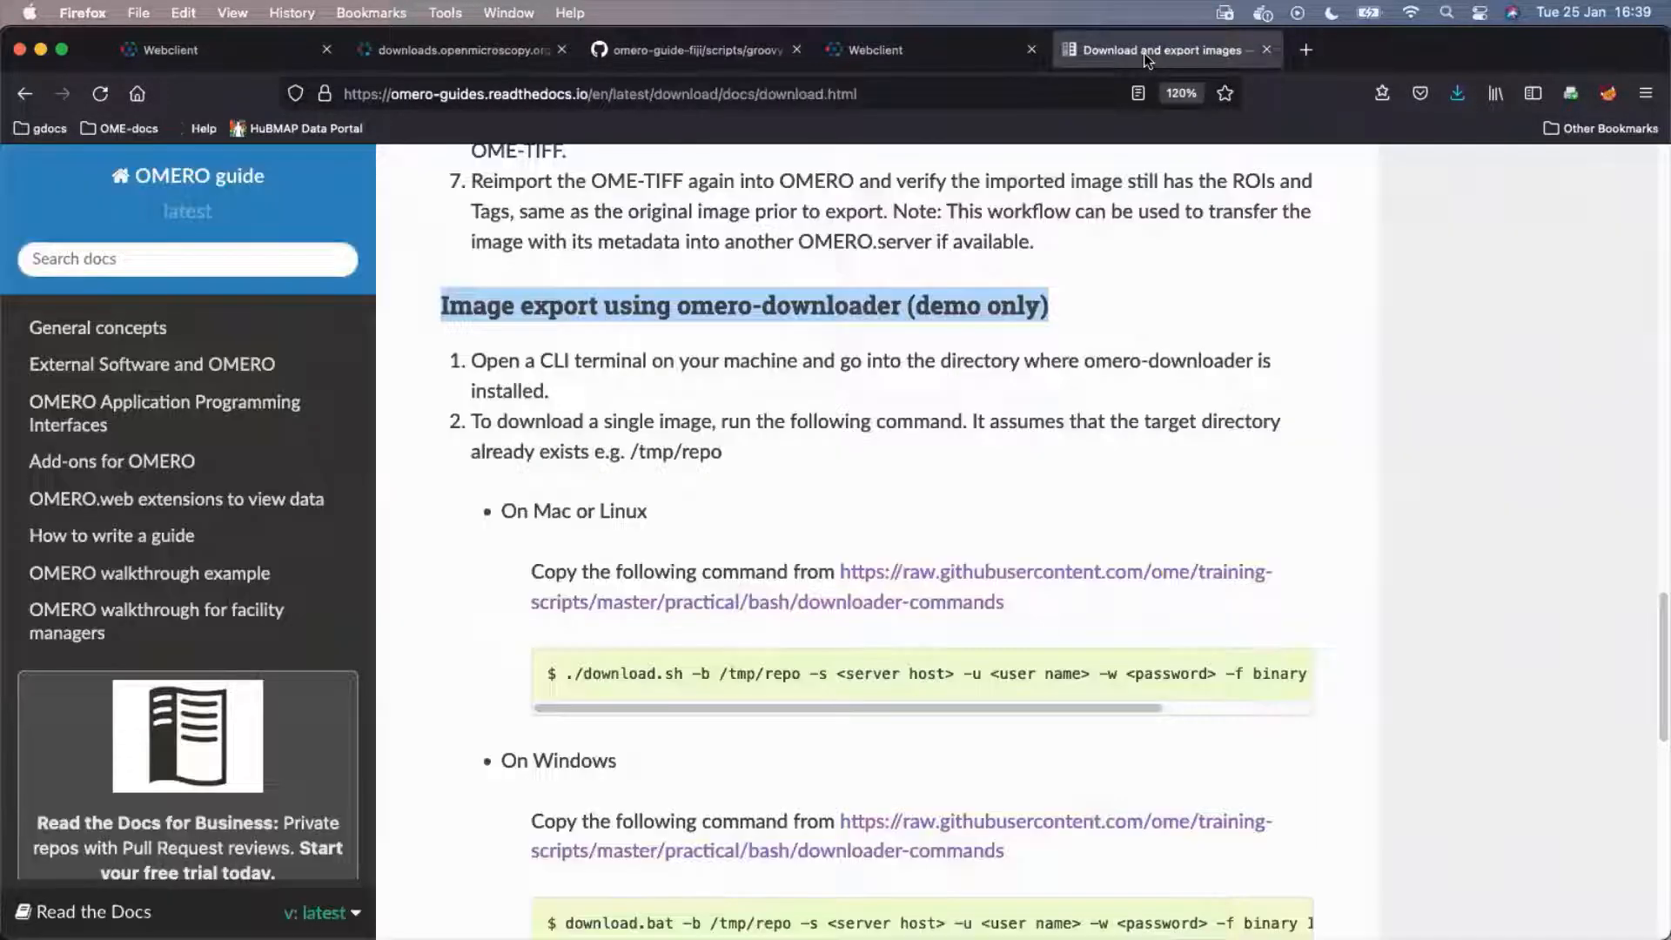
pyautogui.click(26, 96)
pyautogui.click(26, 96)
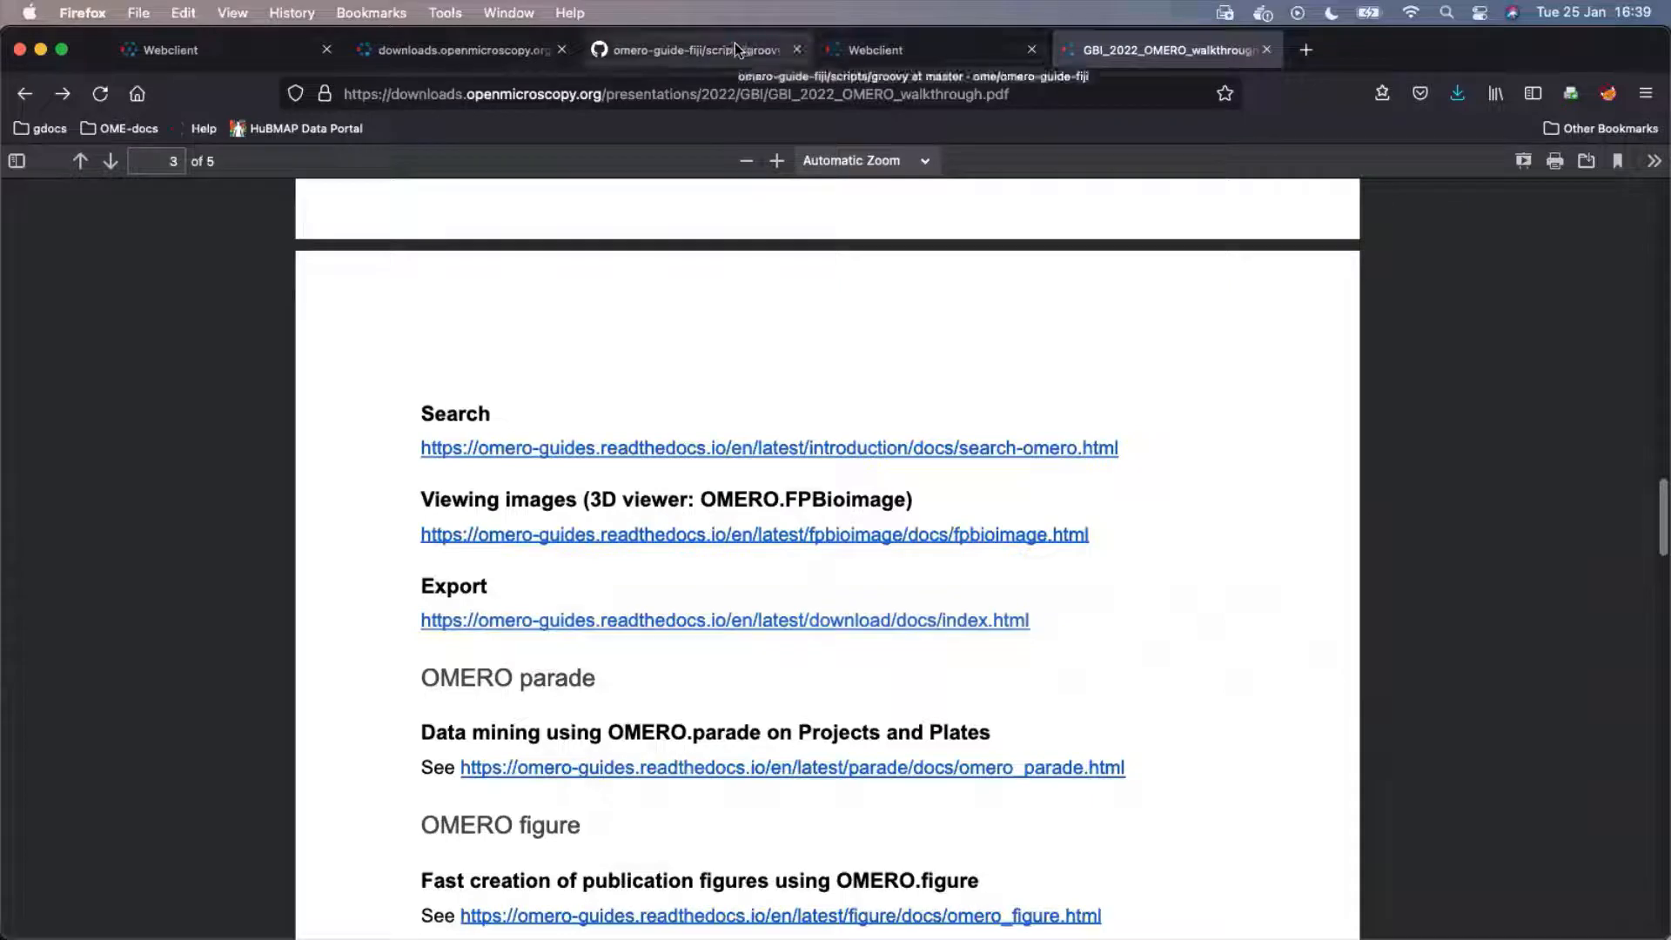
# Return to the webclient showing 438CTR_01_4_R3D_D3D.dv and save its OME-TIFF export, Batch_Image_Export.zip, to disk.
pyautogui.click(922, 50)
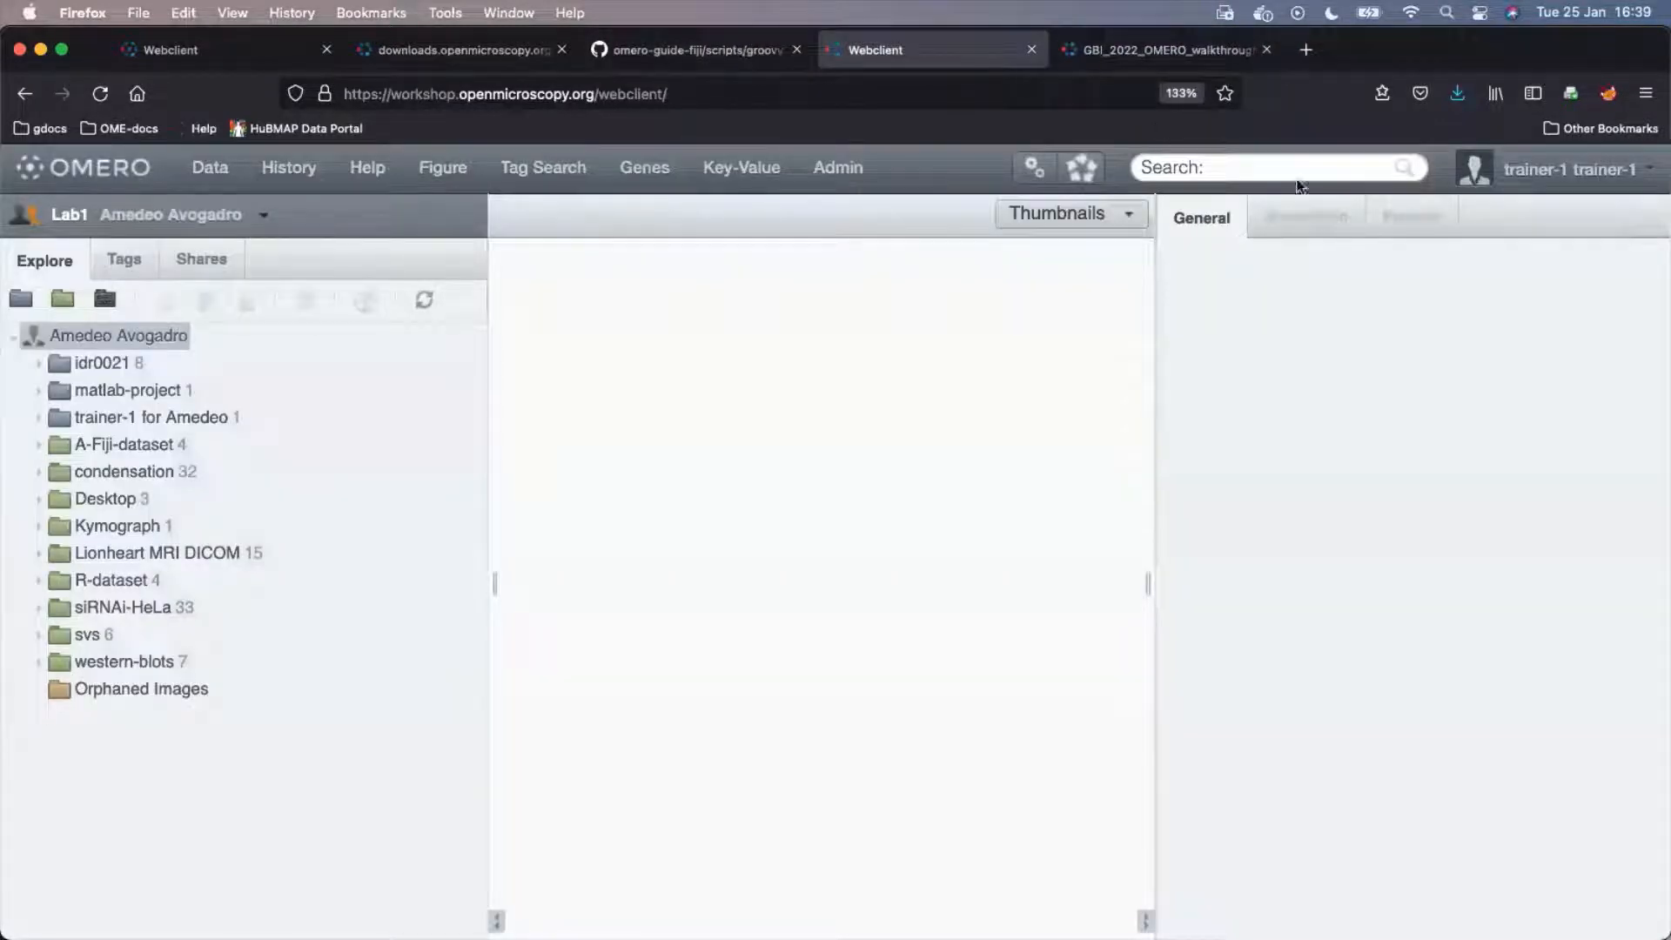
pyautogui.click(279, 52)
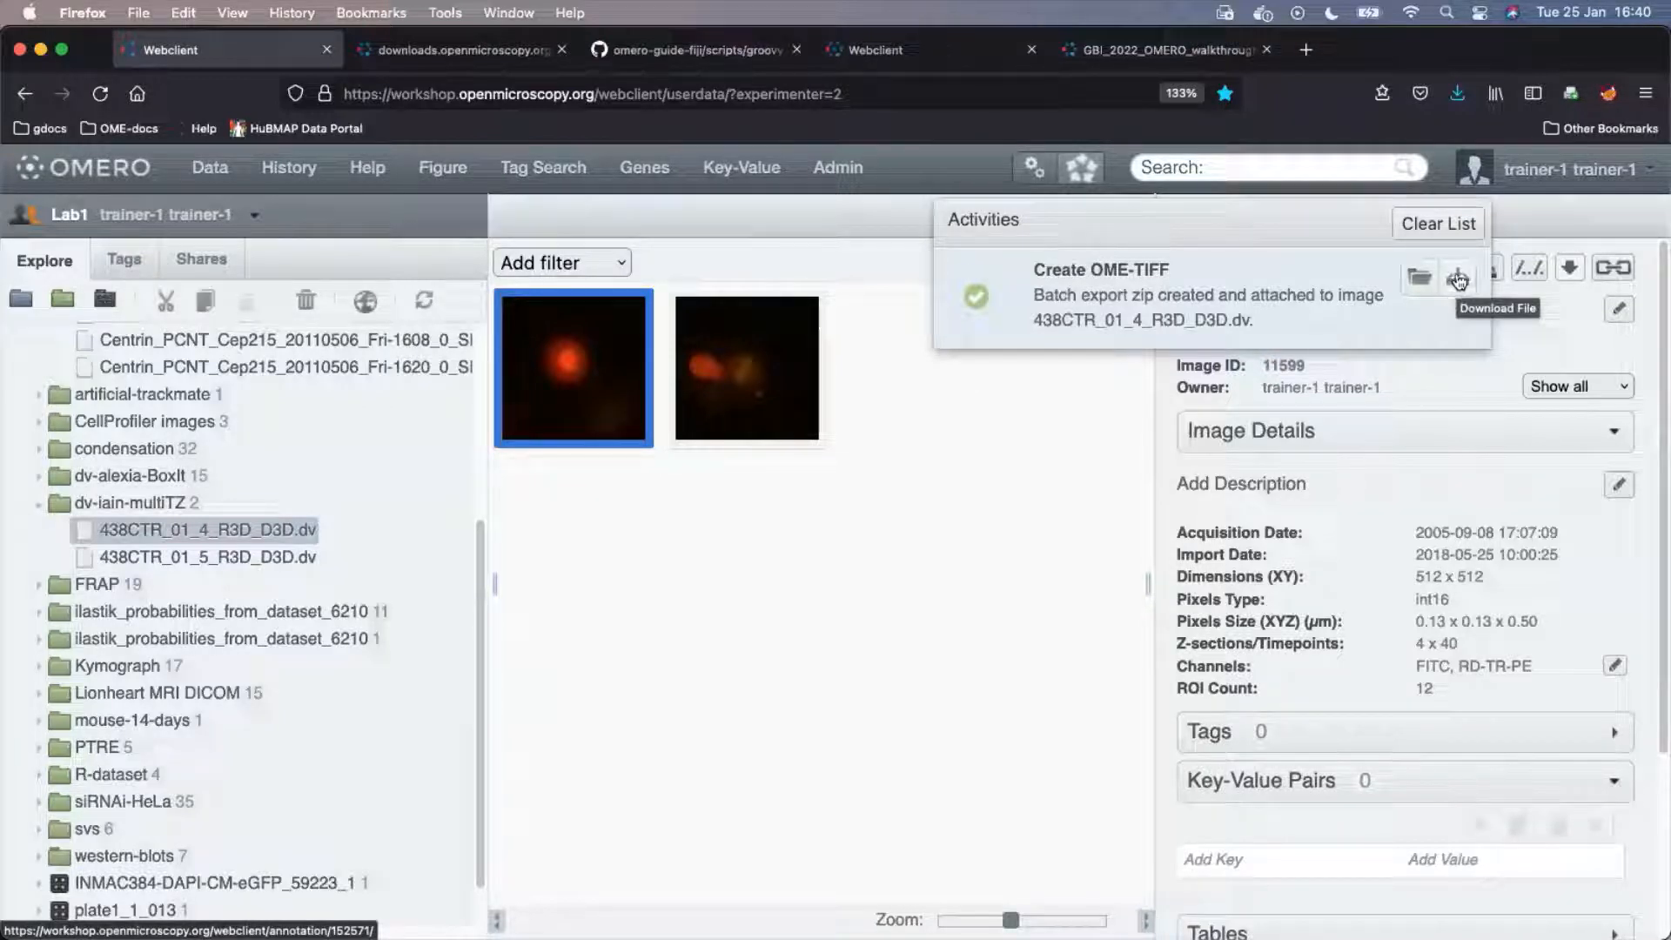
pyautogui.click(1459, 281)
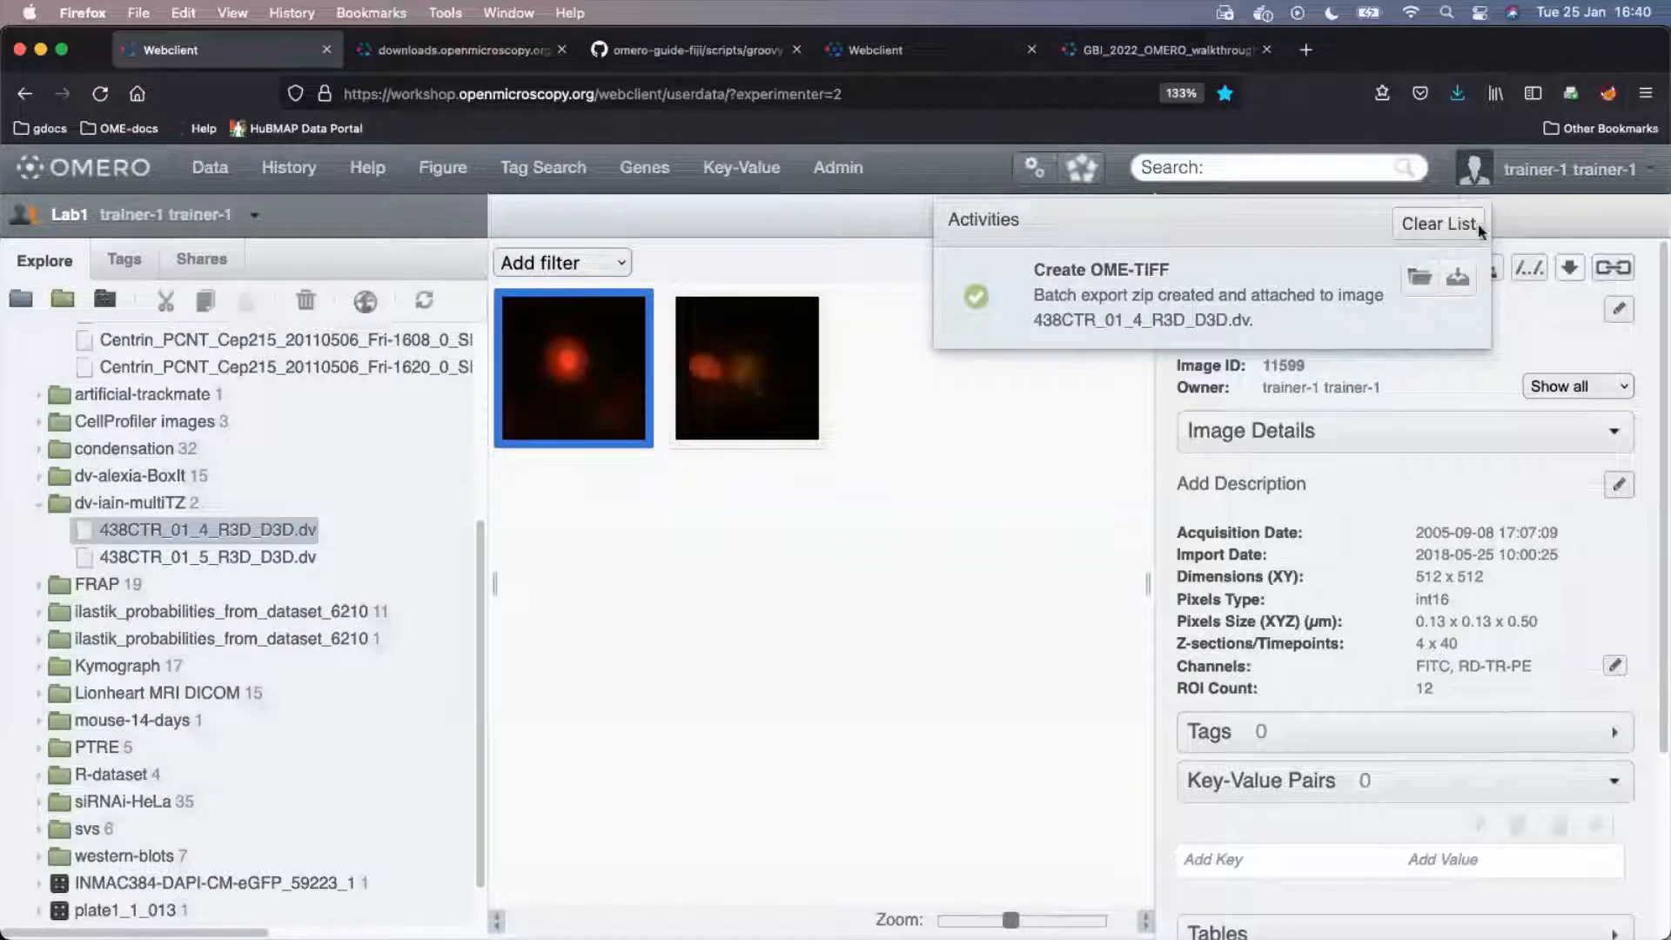
pyautogui.click(1458, 278)
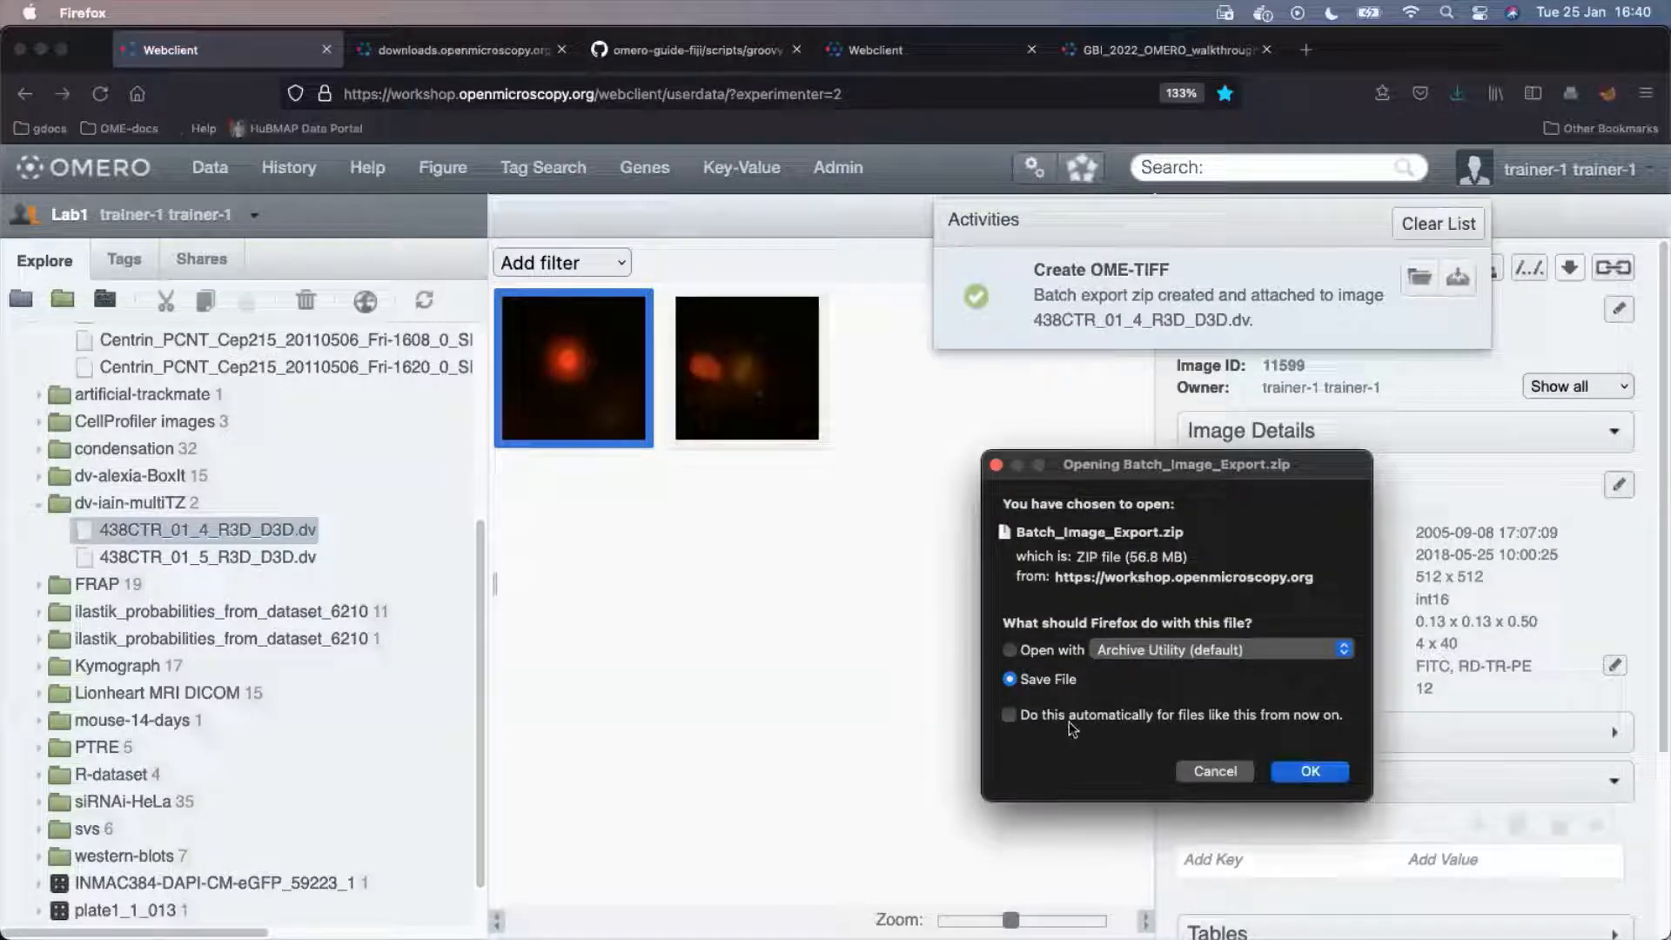
pyautogui.click(1311, 771)
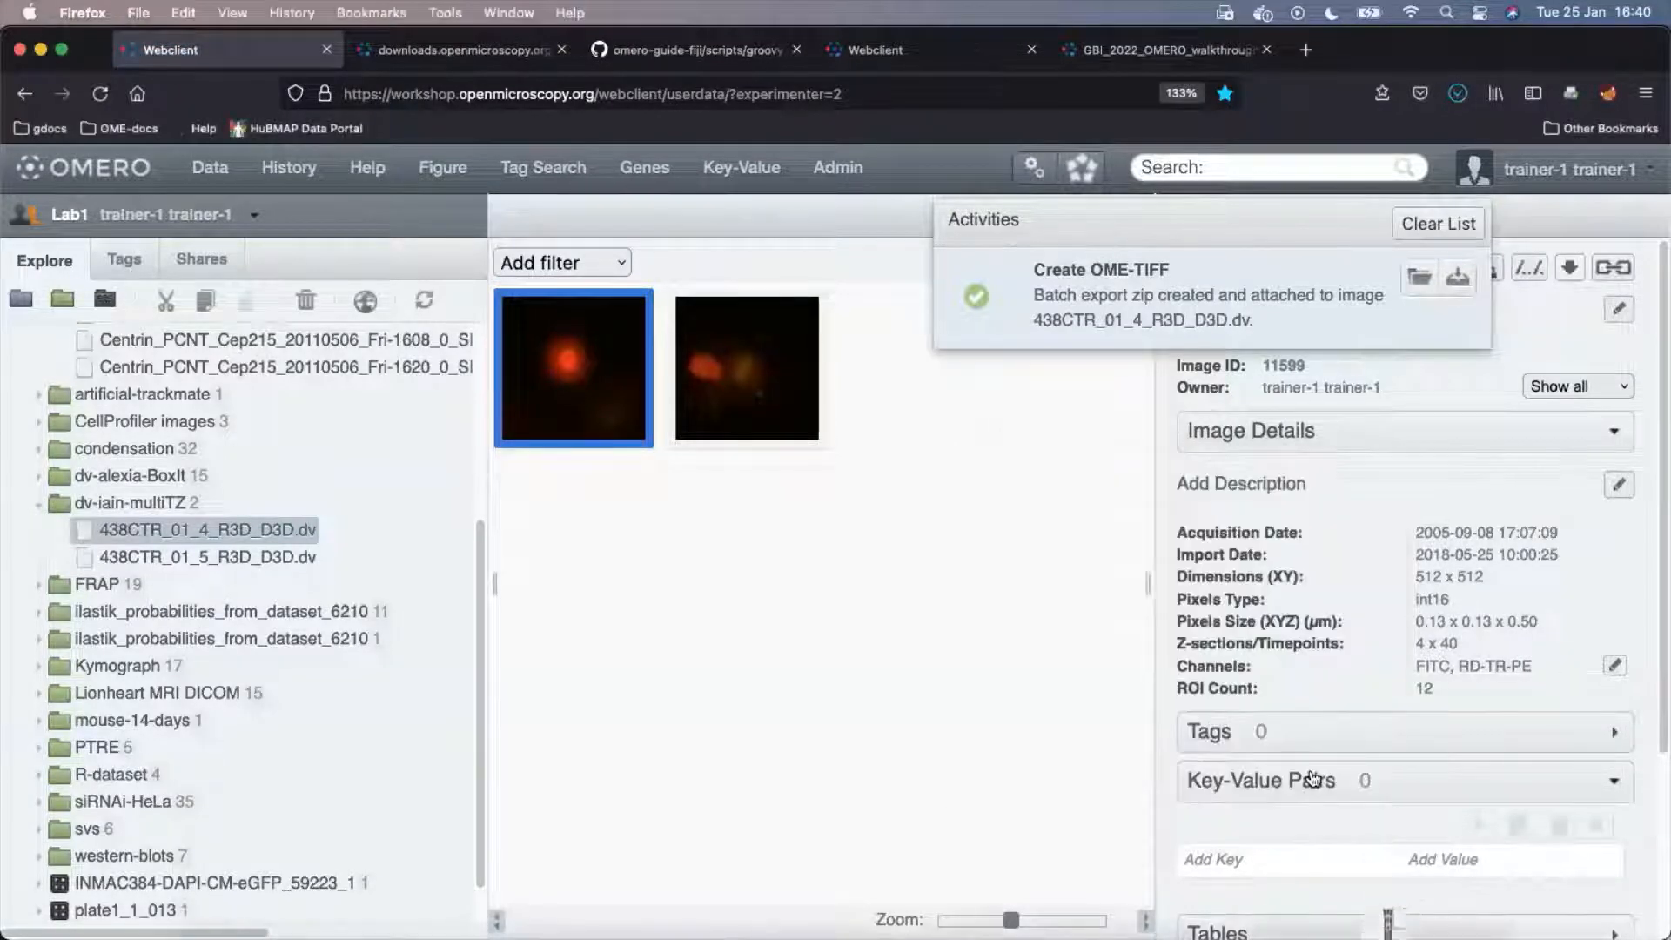
# Unpack the downloaded export zip and open 438CTR_01_4_R3D_D3D.dv.ome.tif from the Batch_Image_Export(1) folder in Preview.
pyautogui.click(1388, 897)
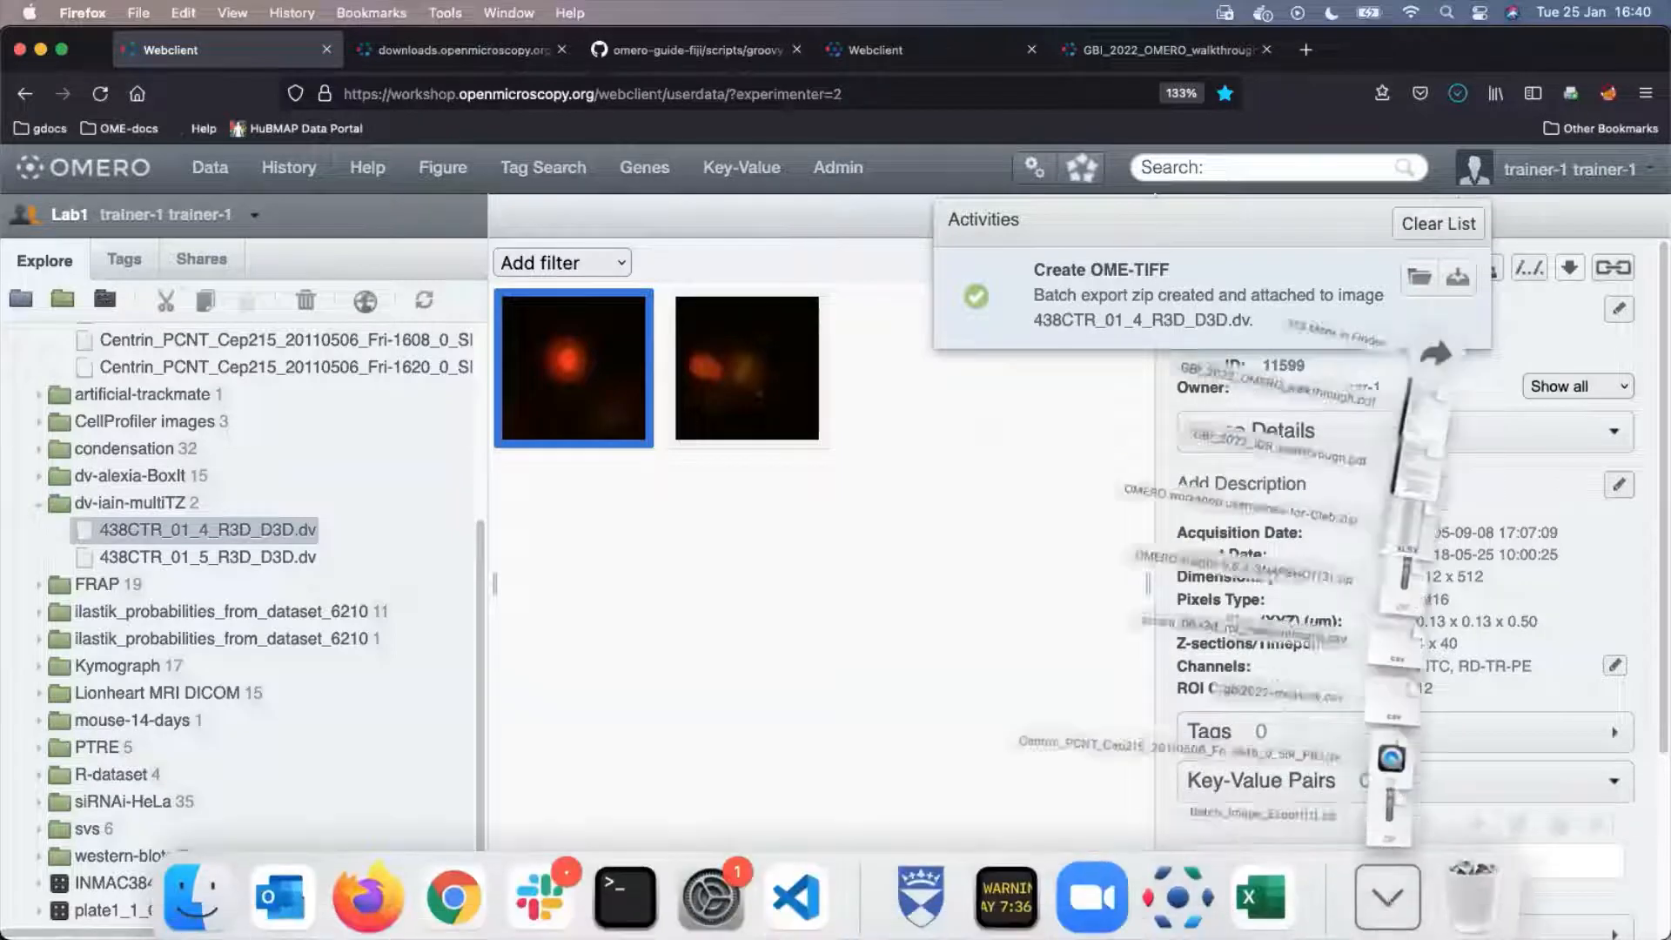
pyautogui.click(1387, 807)
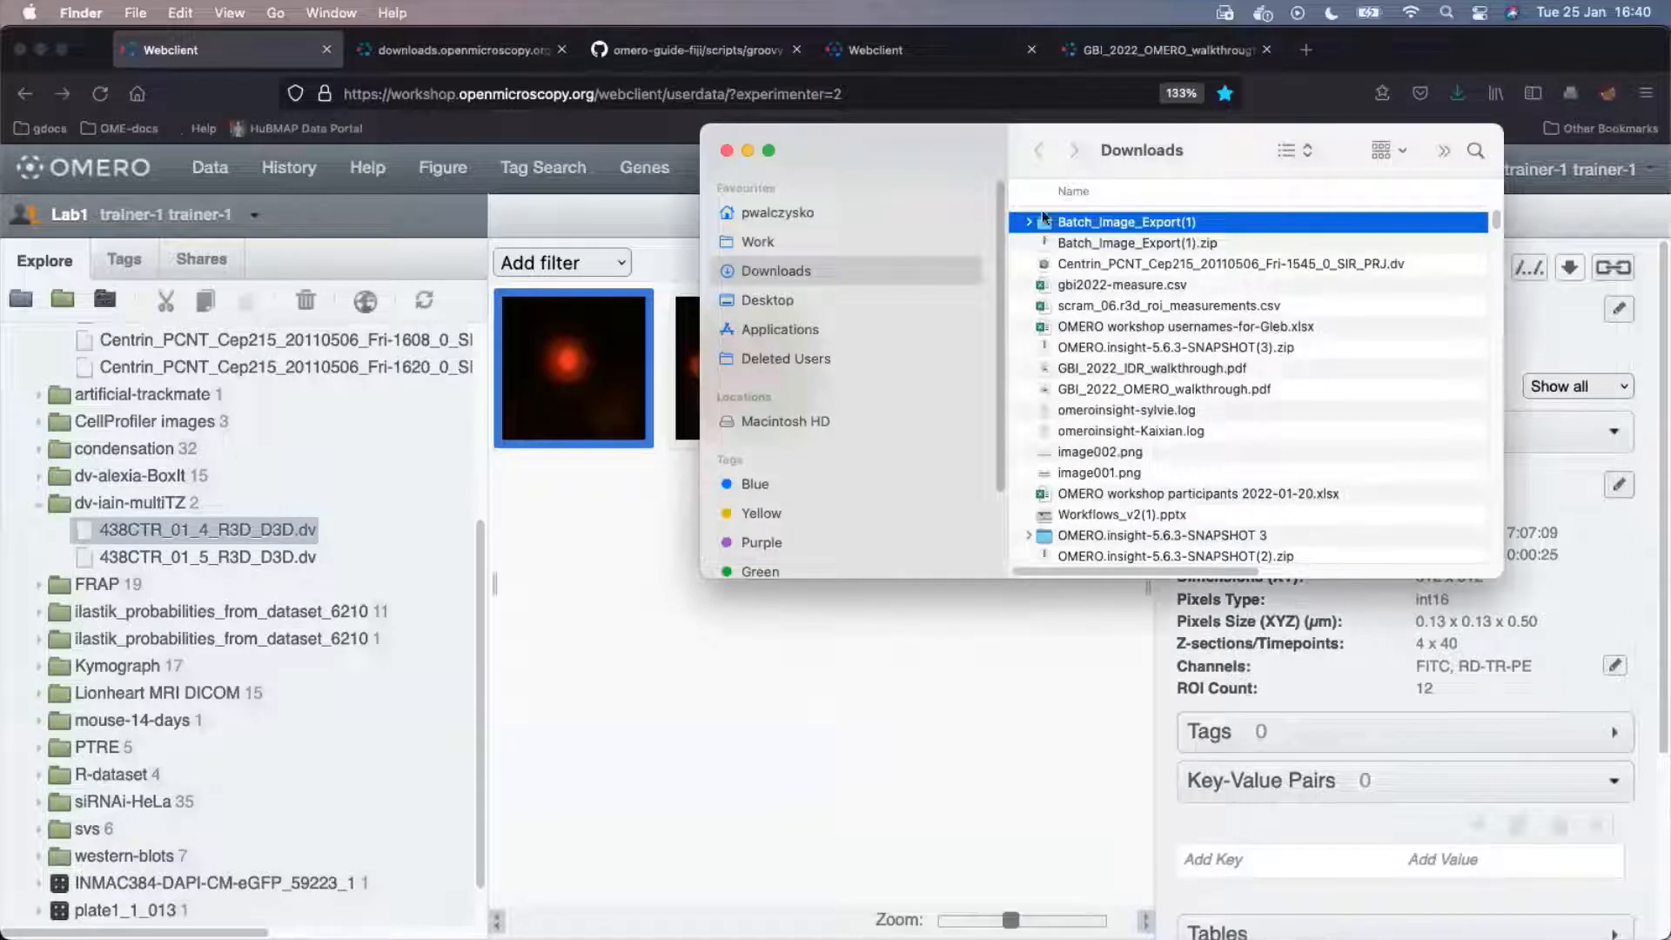
pyautogui.click(1029, 224)
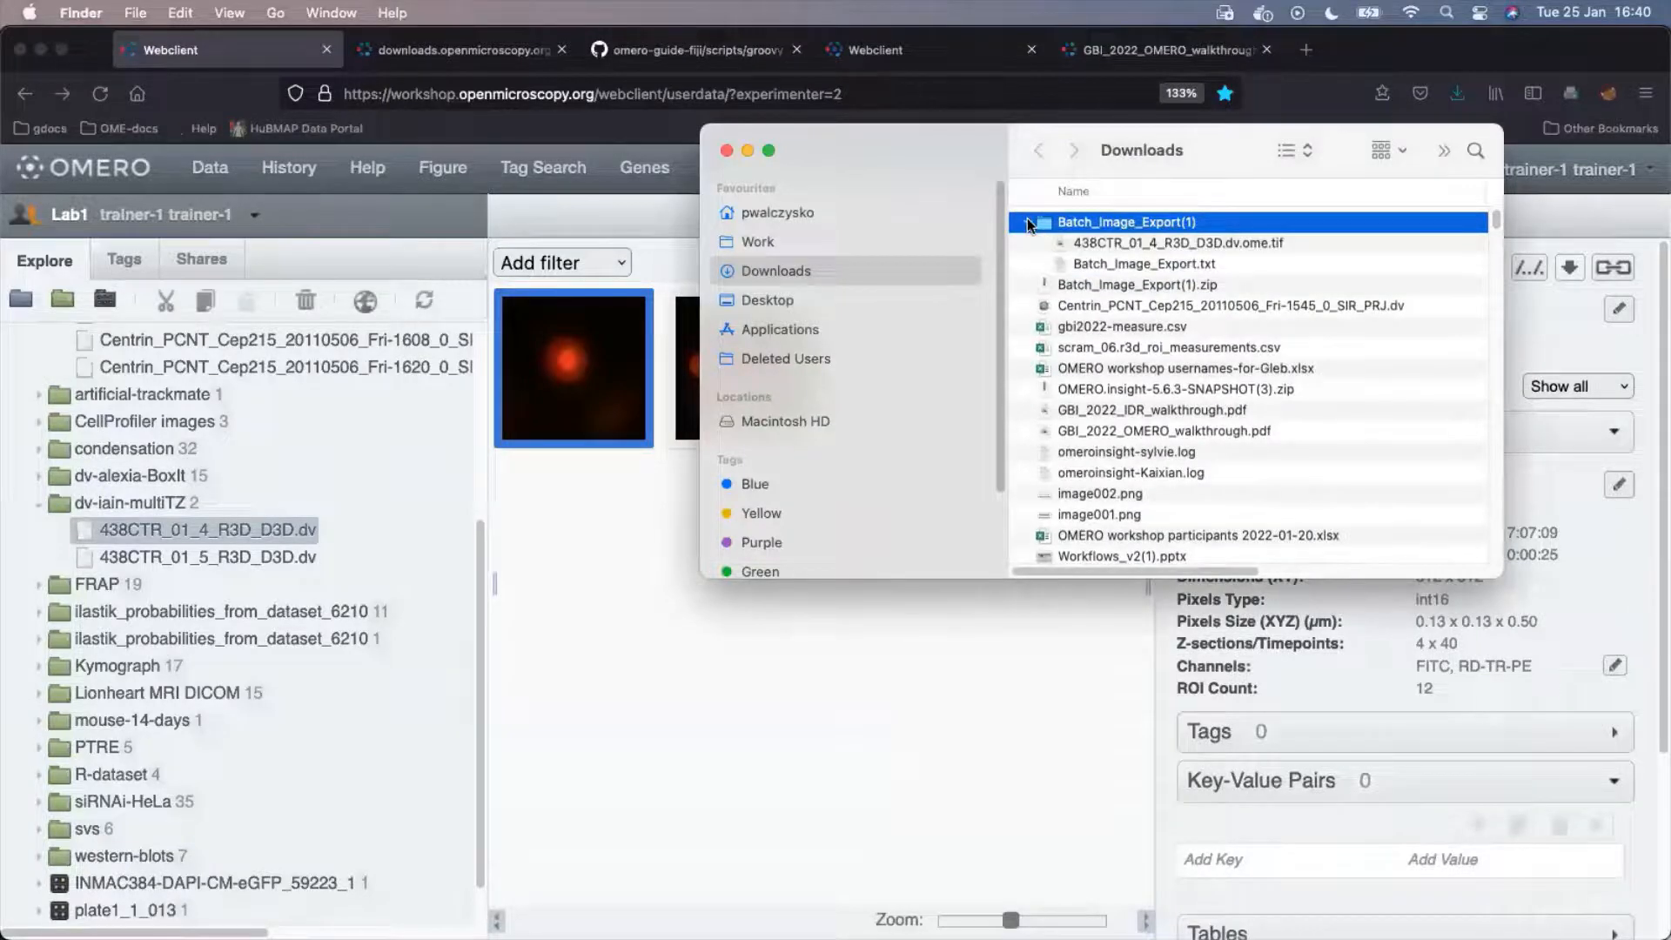
pyautogui.click(1243, 247)
pyautogui.doubleClick(1196, 243)
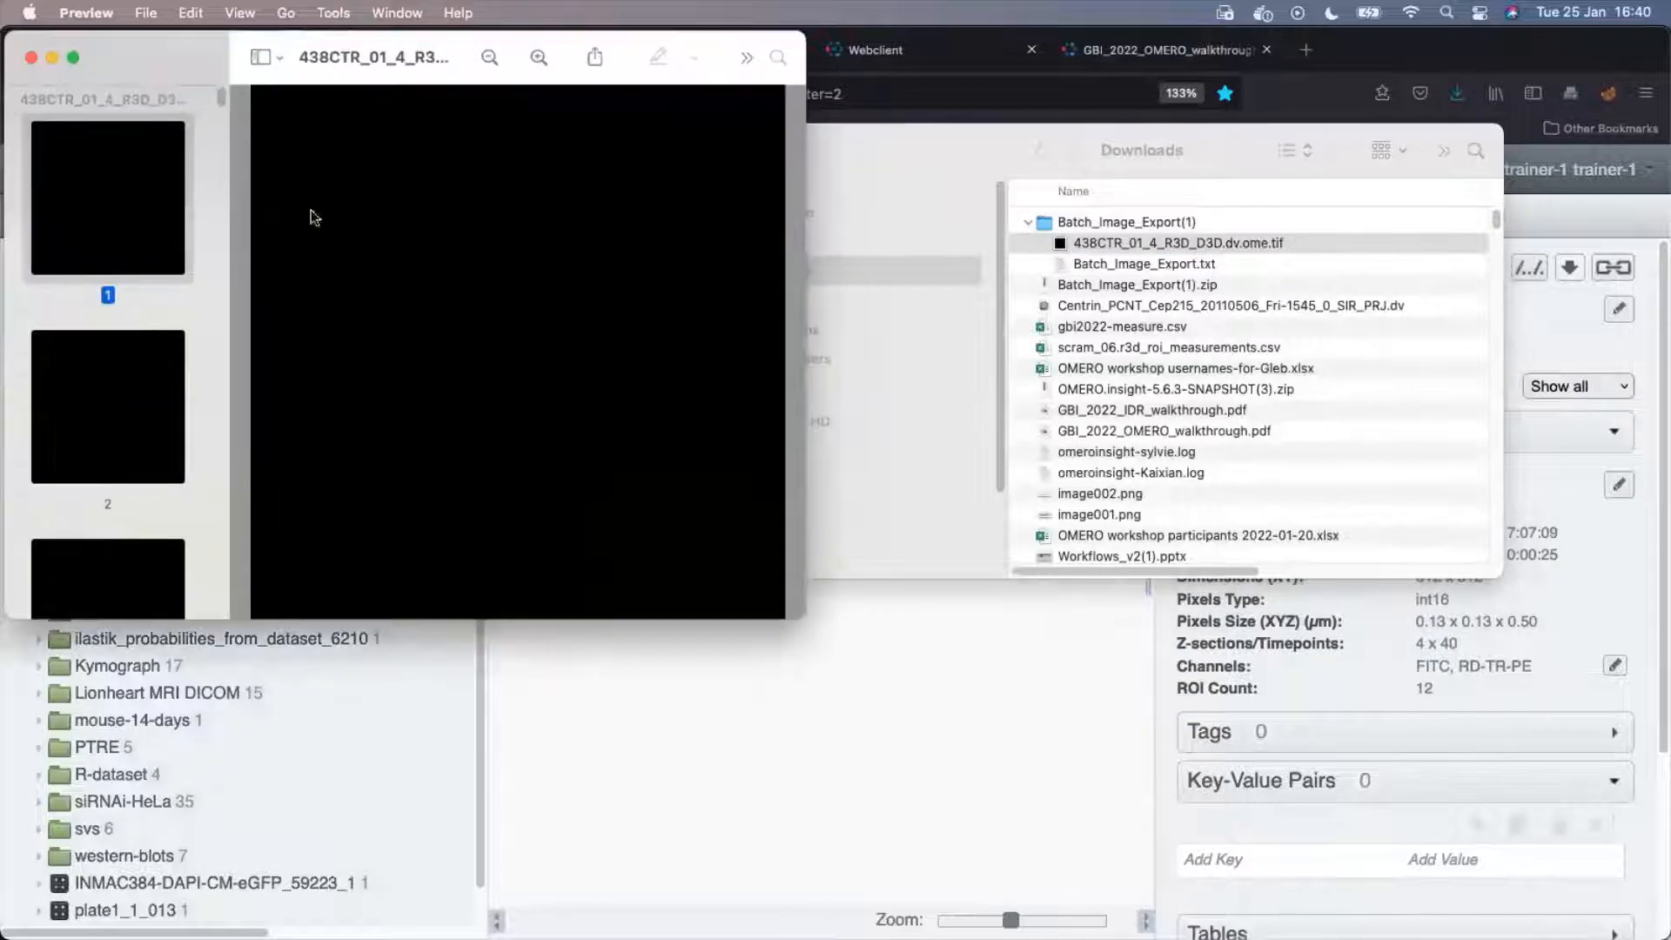
# Browse through the individual image planes of the exported OME-TIFF, moving the Preview window aside to uncover what is behind it.
pyautogui.scroll(-15, 139, 241)
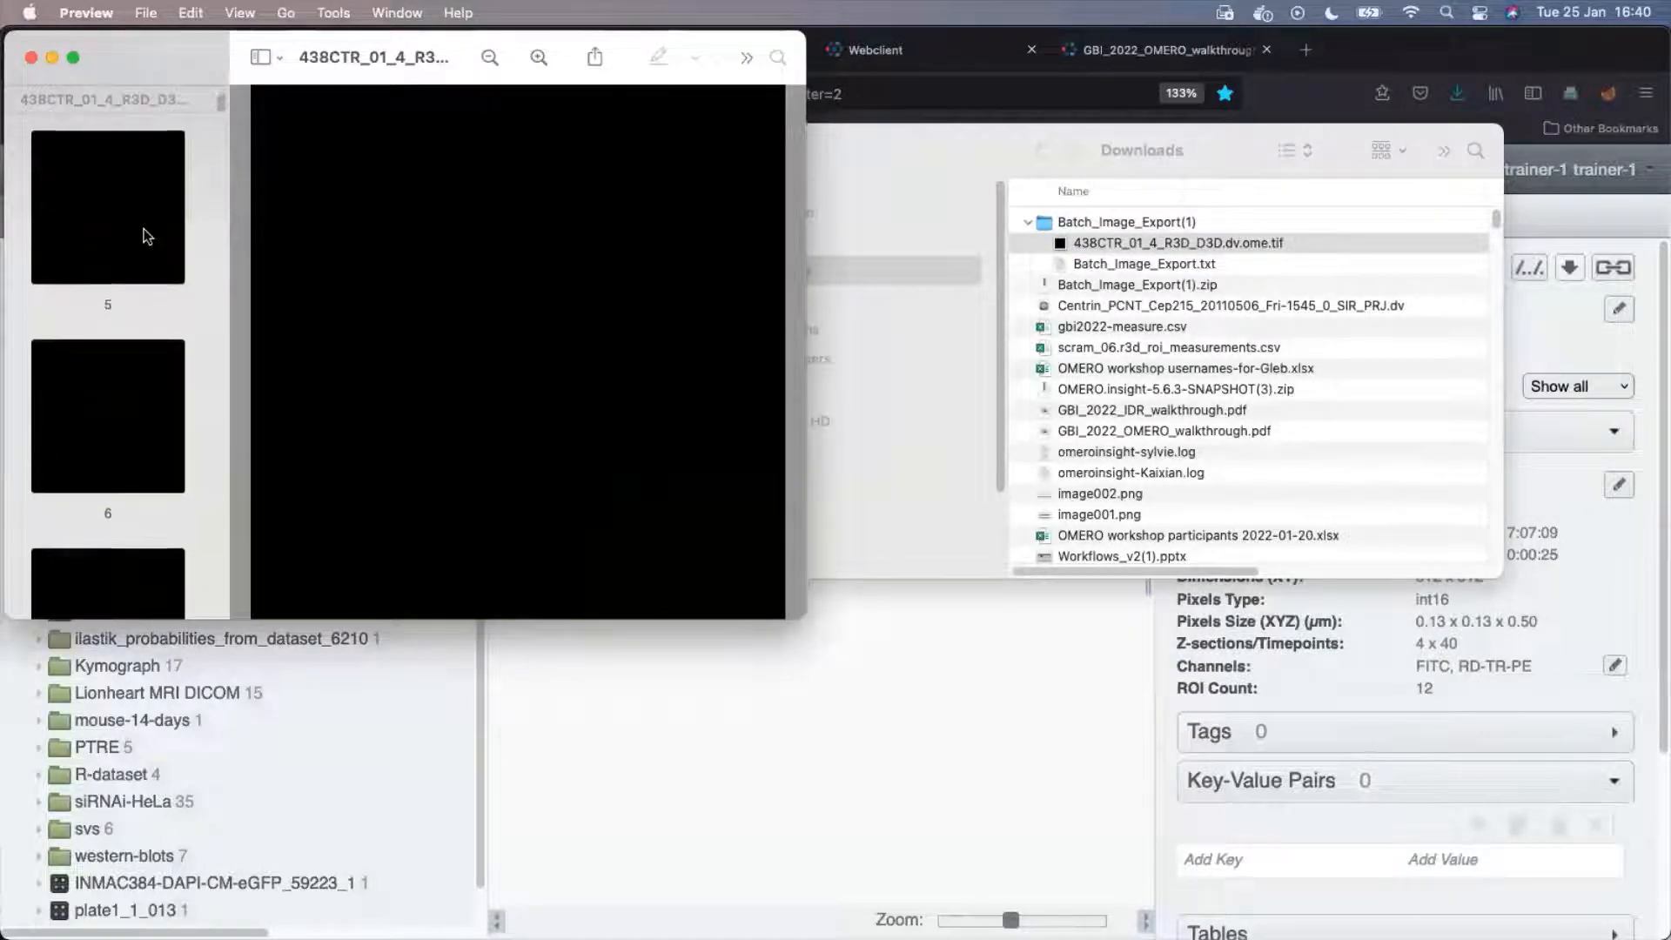
pyautogui.scroll(-20, 146, 239)
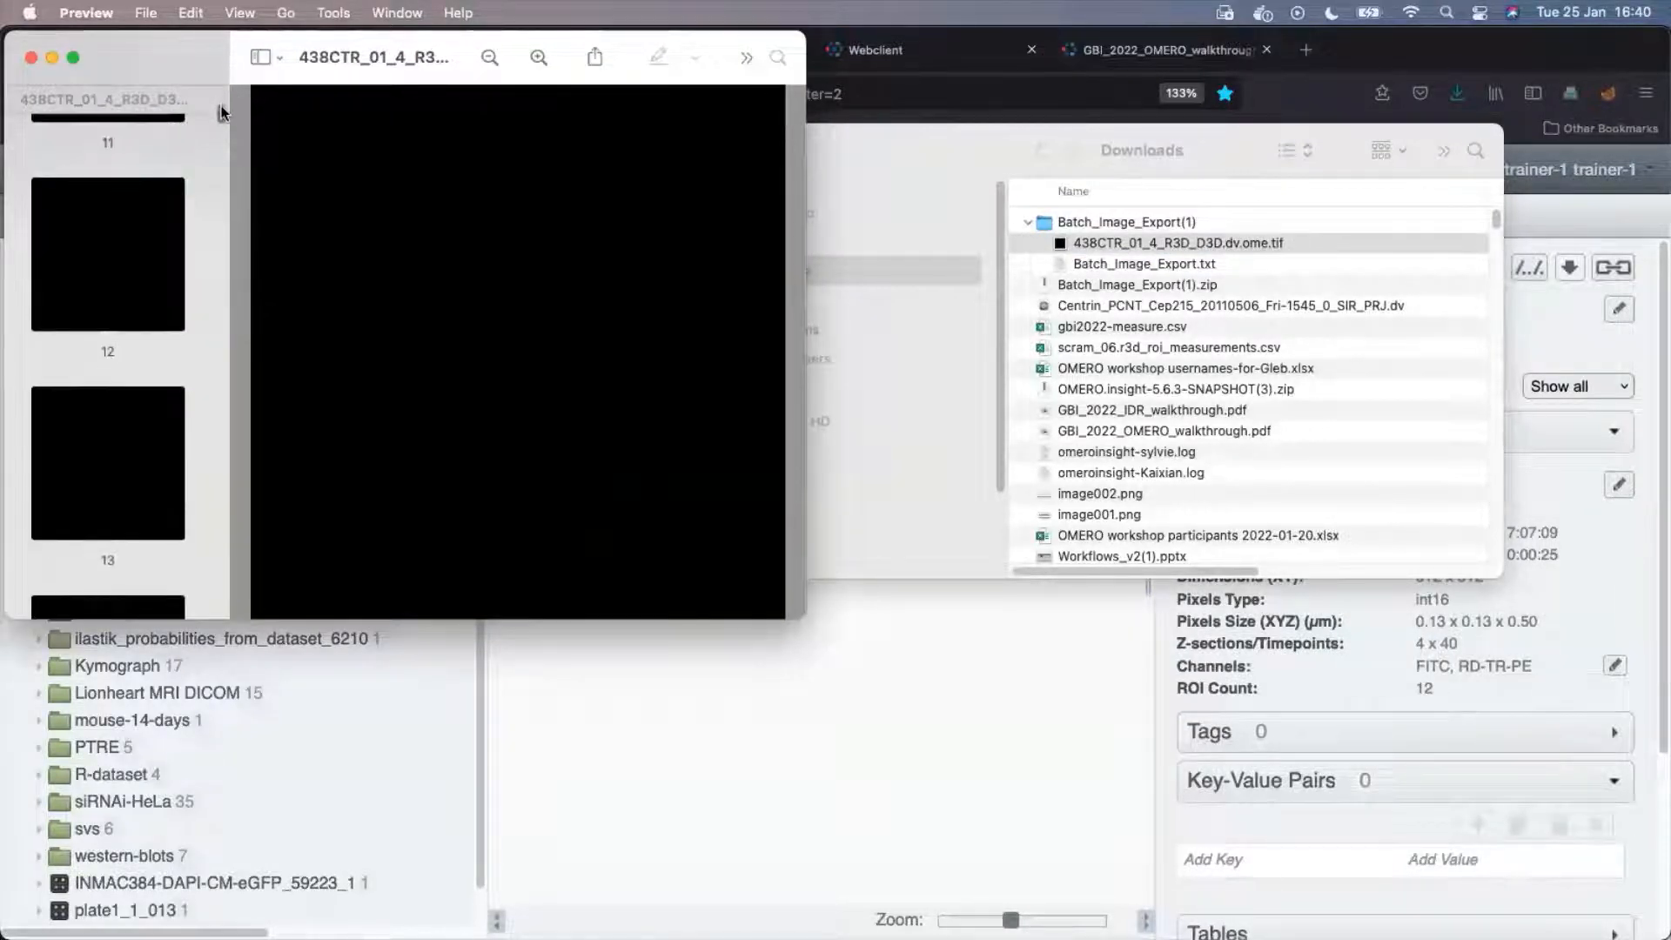
pyautogui.moveTo(221, 265); pyautogui.dragTo(218, 331)
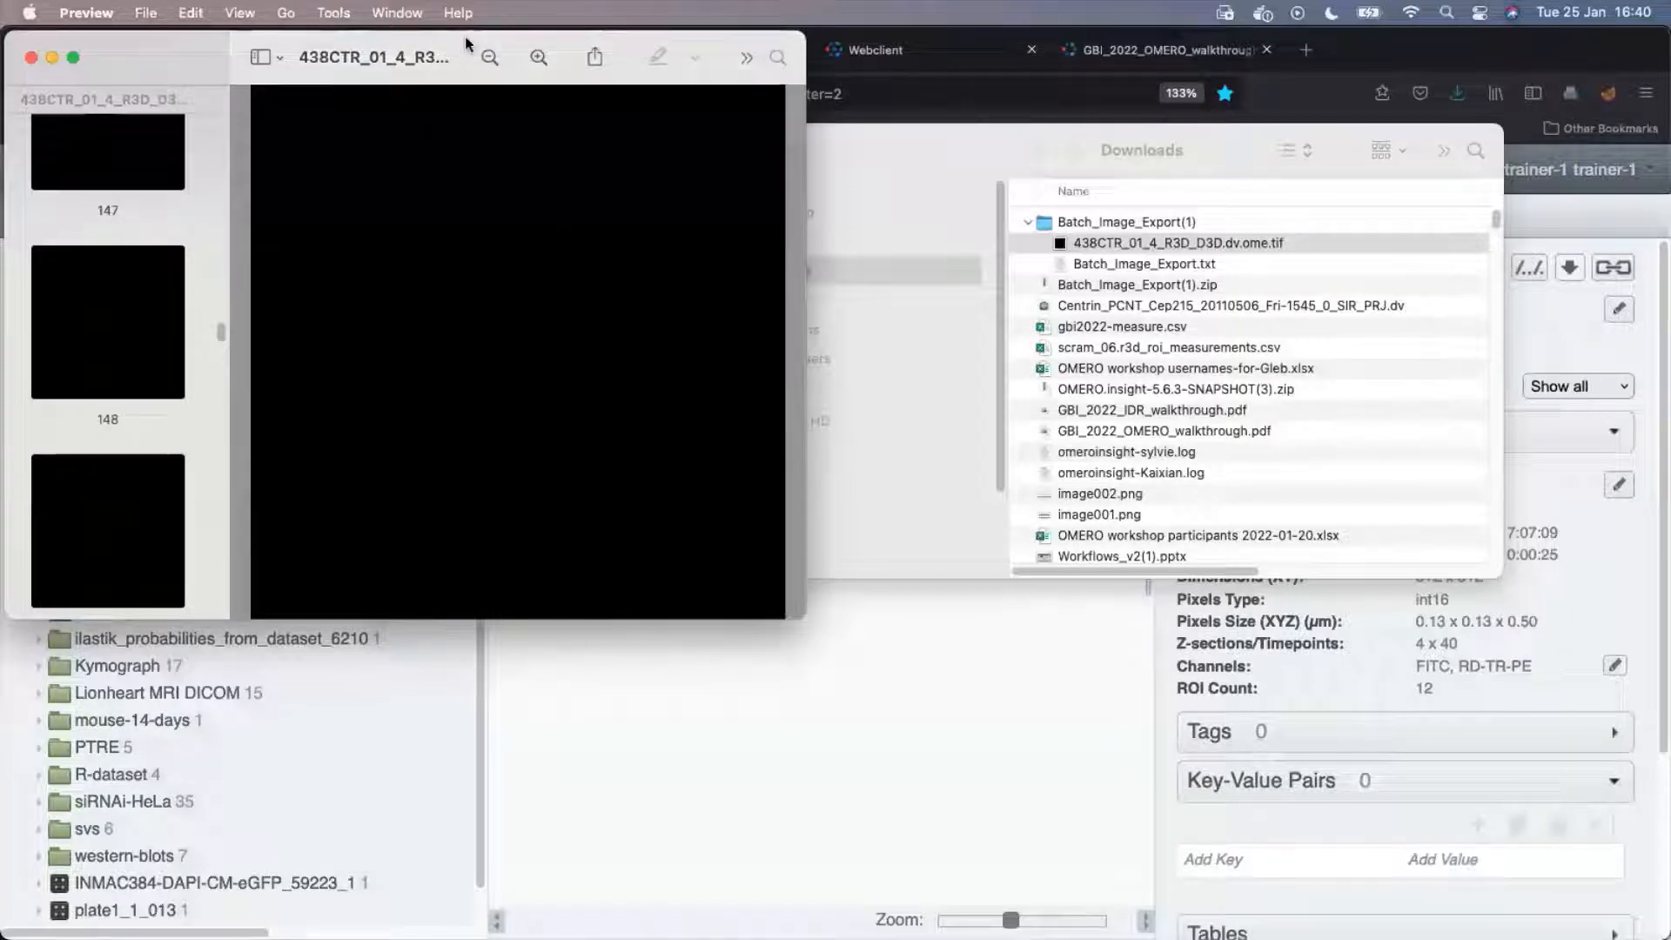
pyautogui.moveTo(431, 59); pyautogui.dragTo(955, 355)
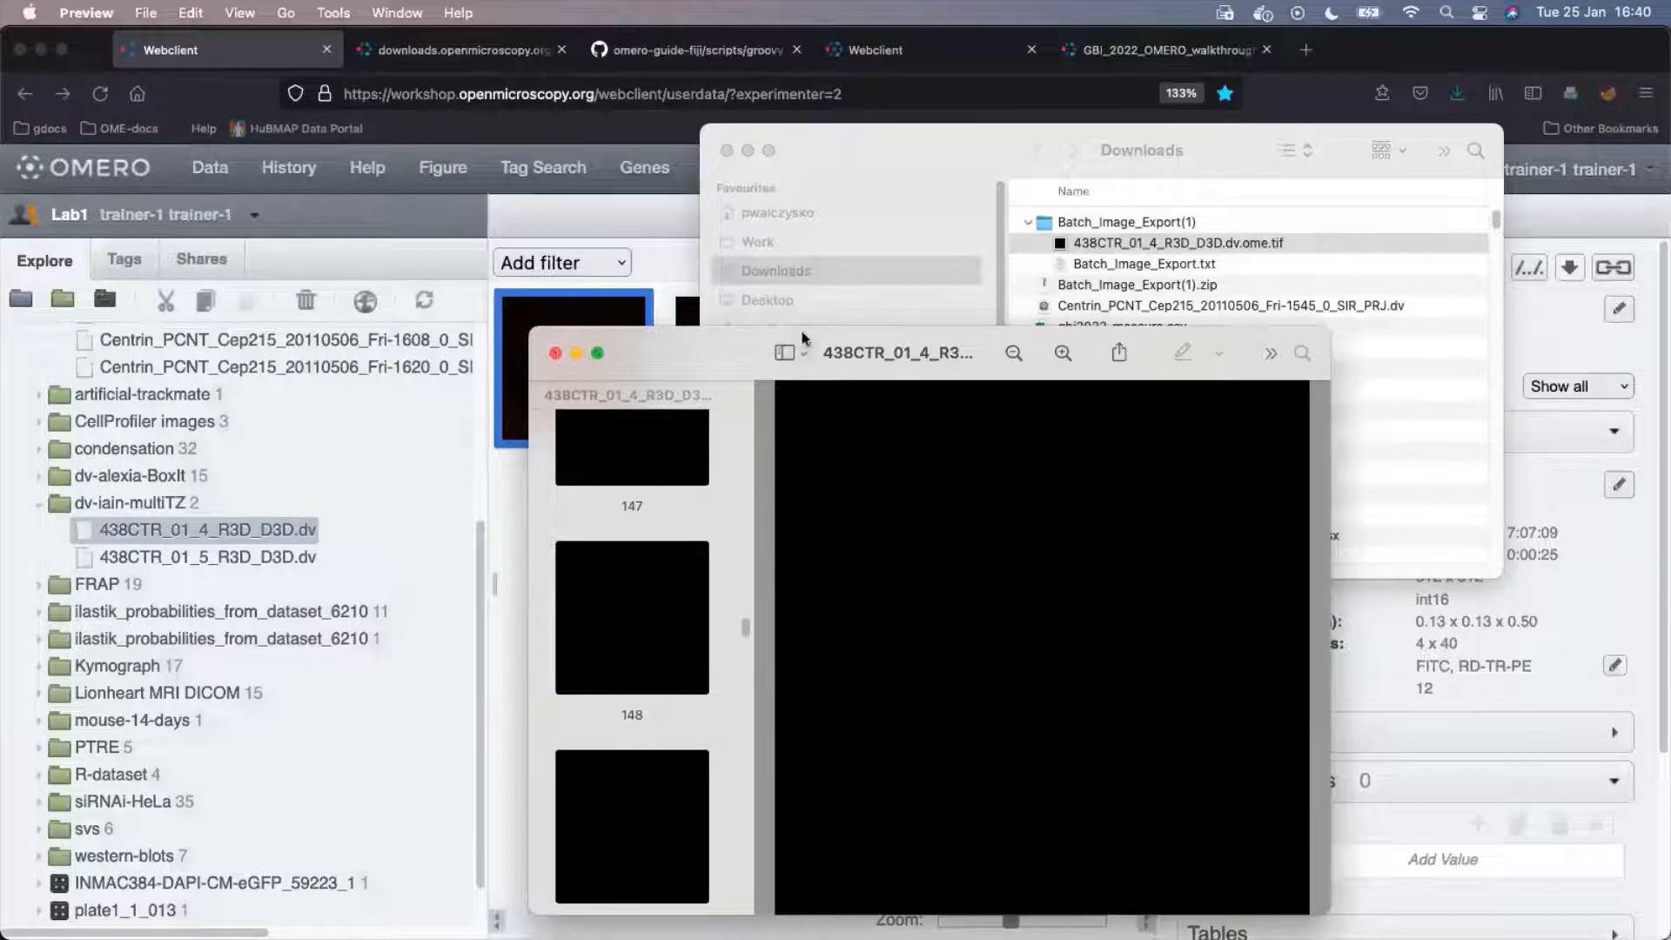
pyautogui.moveTo(803, 336); pyautogui.dragTo(507, 50)
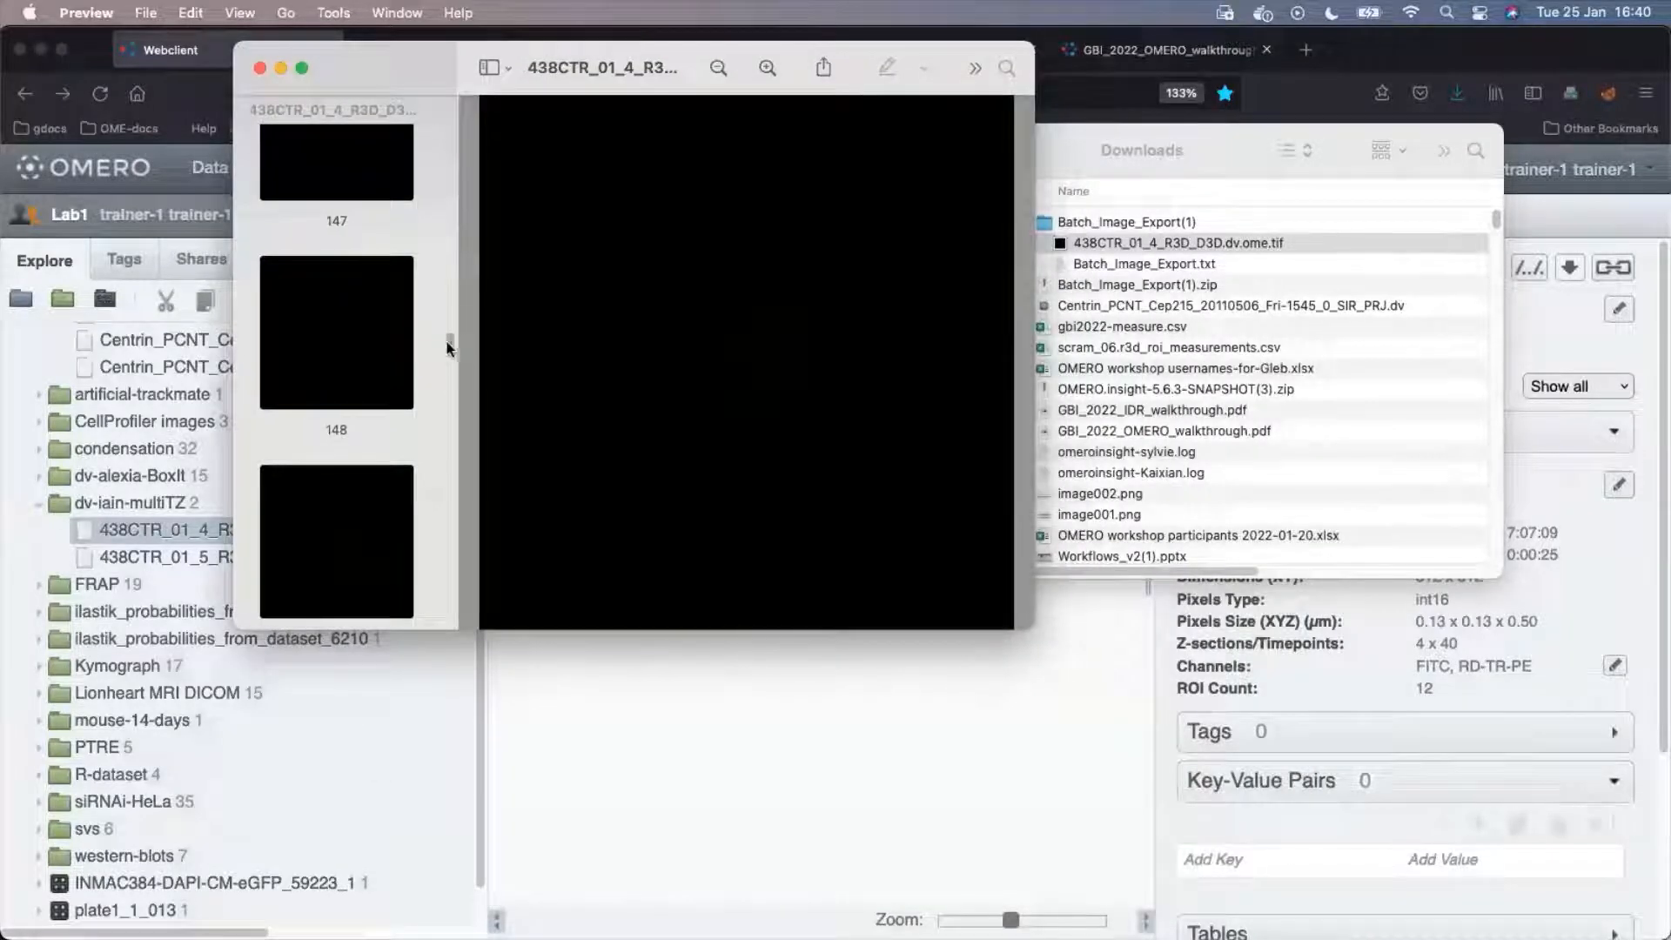
pyautogui.moveTo(446, 342); pyautogui.dragTo(463, 179)
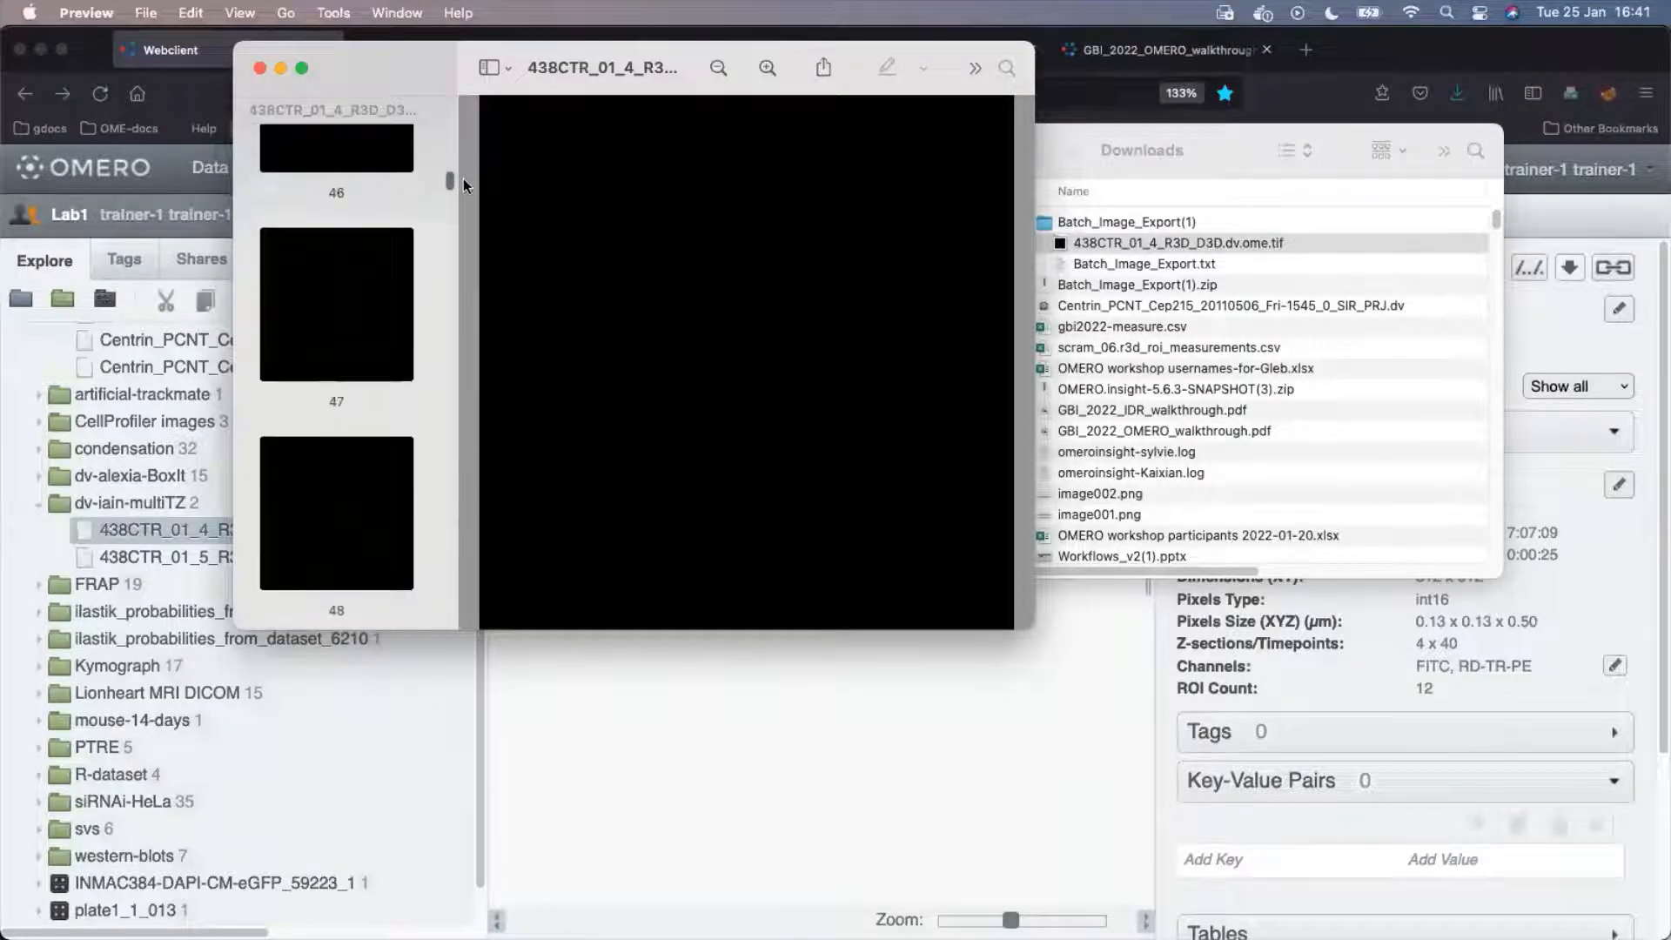
pyautogui.moveTo(575, 63); pyautogui.dragTo(384, 279)
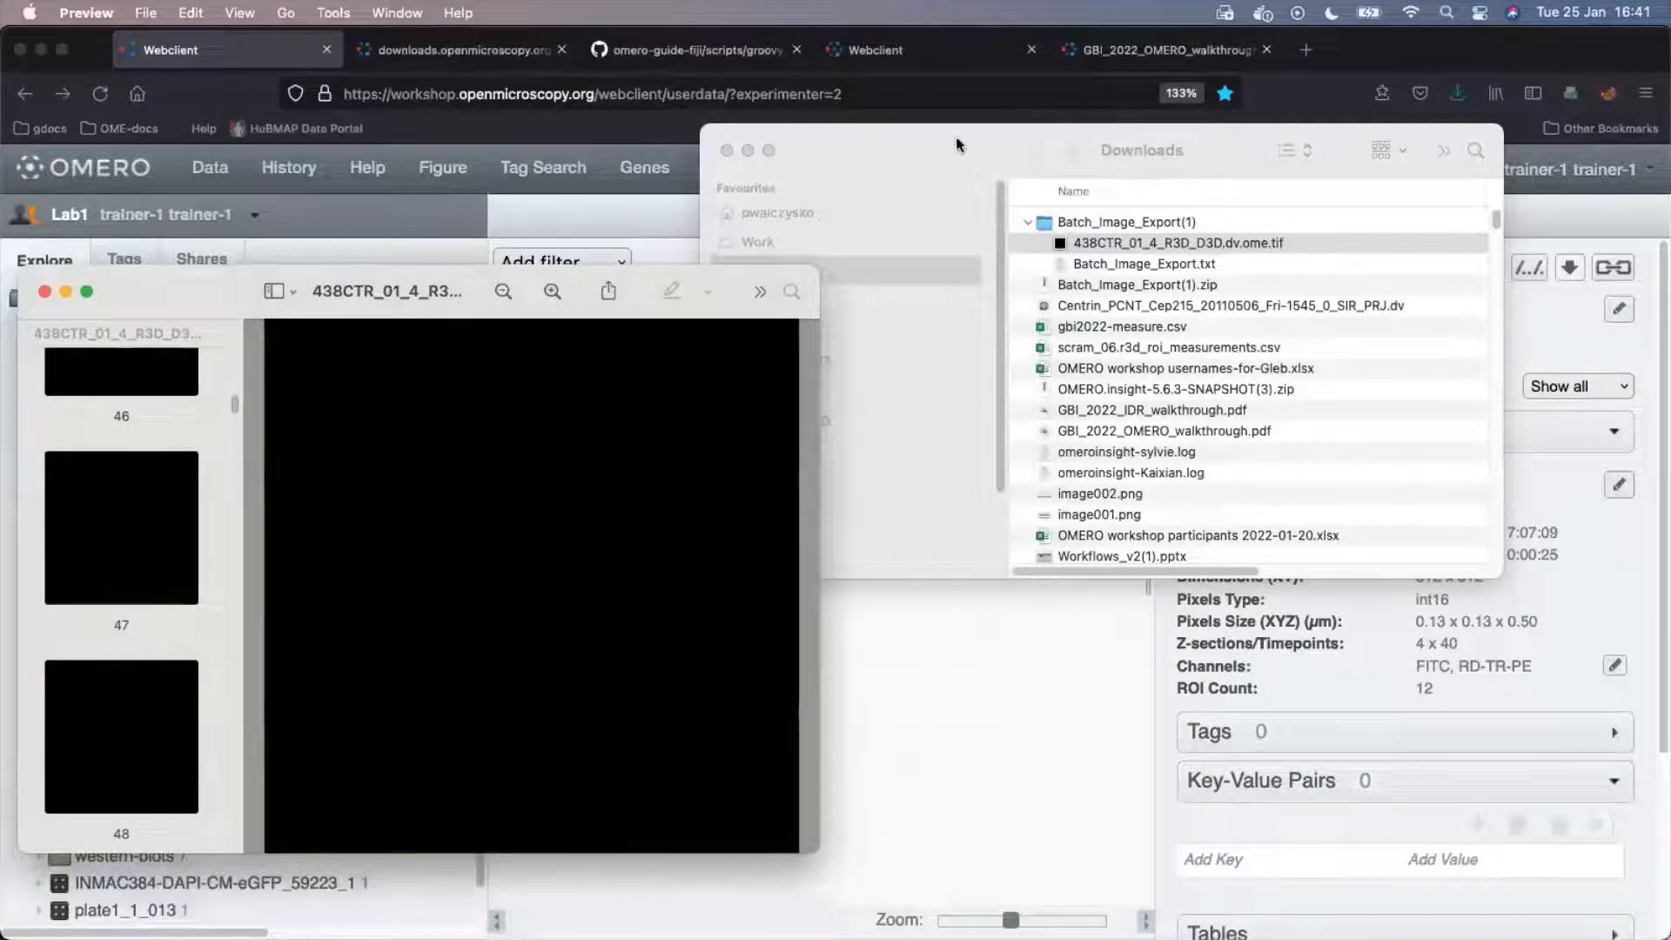
# Switch to OMERO.insight and open the Import Data window.
pyautogui.press('super+Tab')
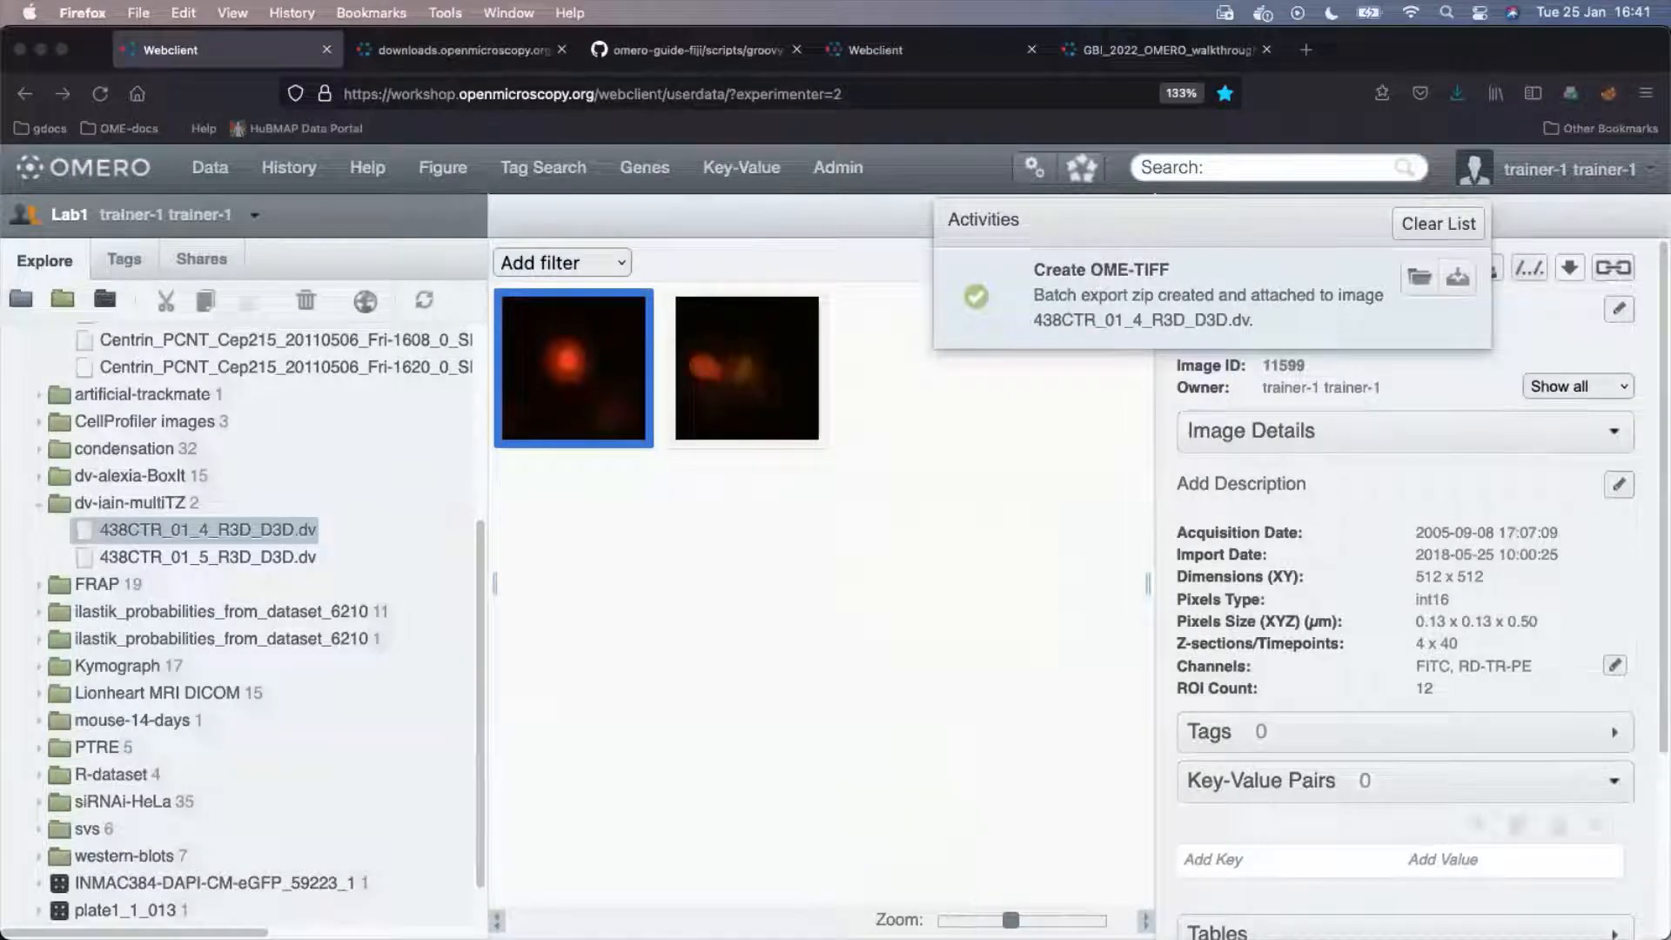
pyautogui.click(1134, 914)
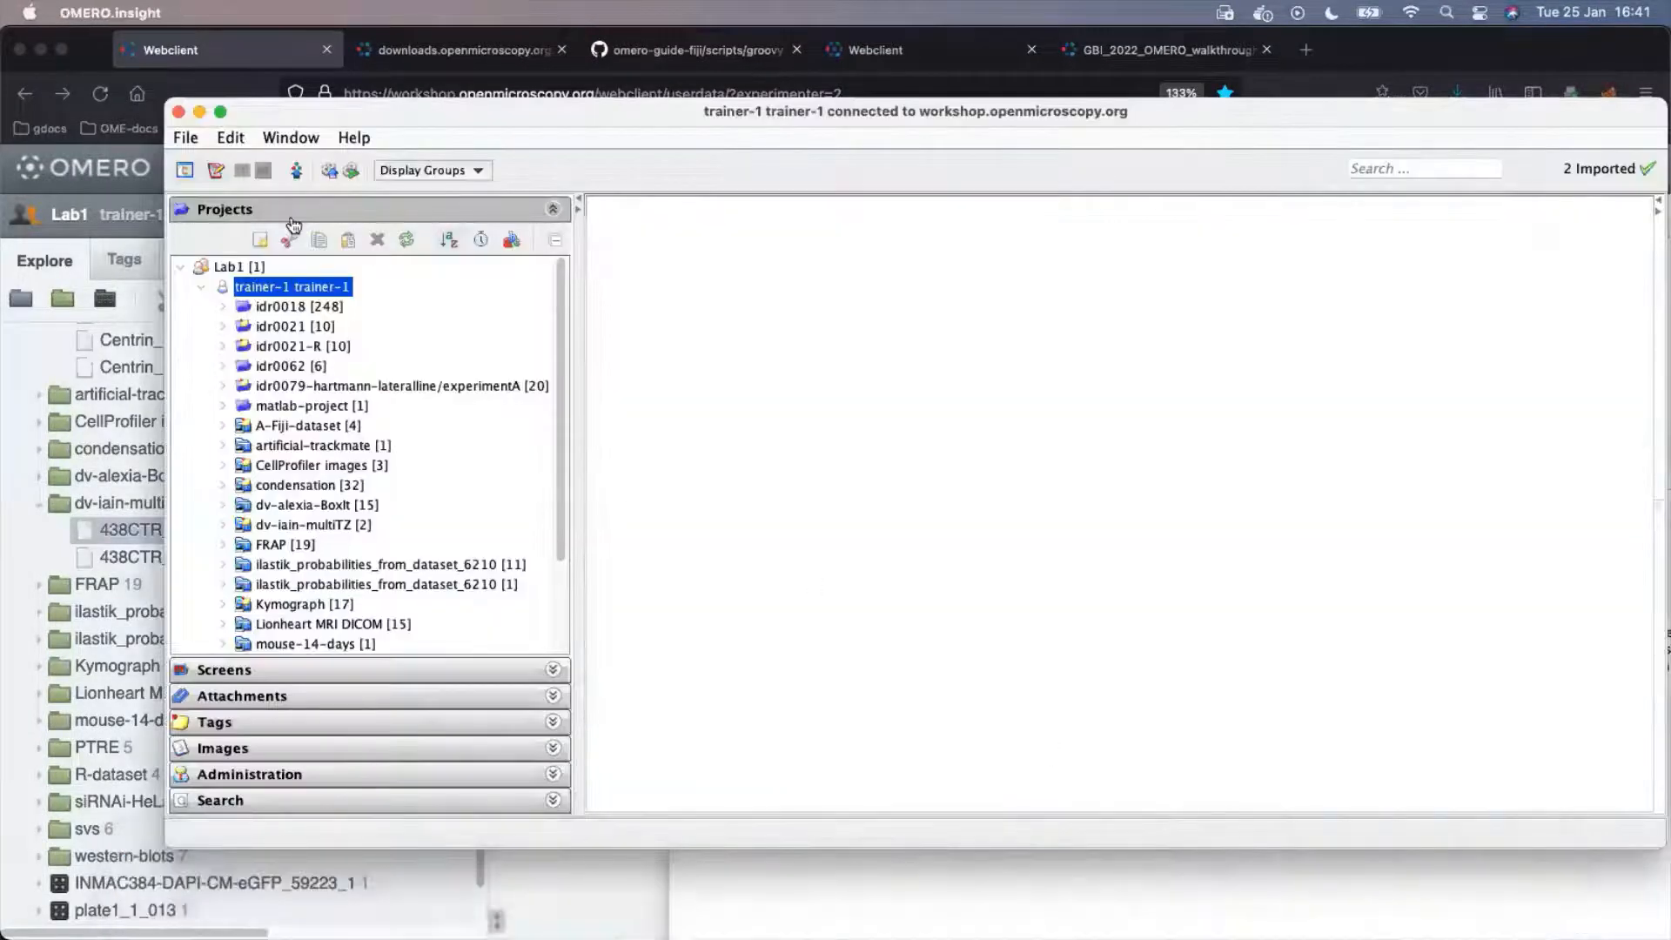
pyautogui.click(296, 170)
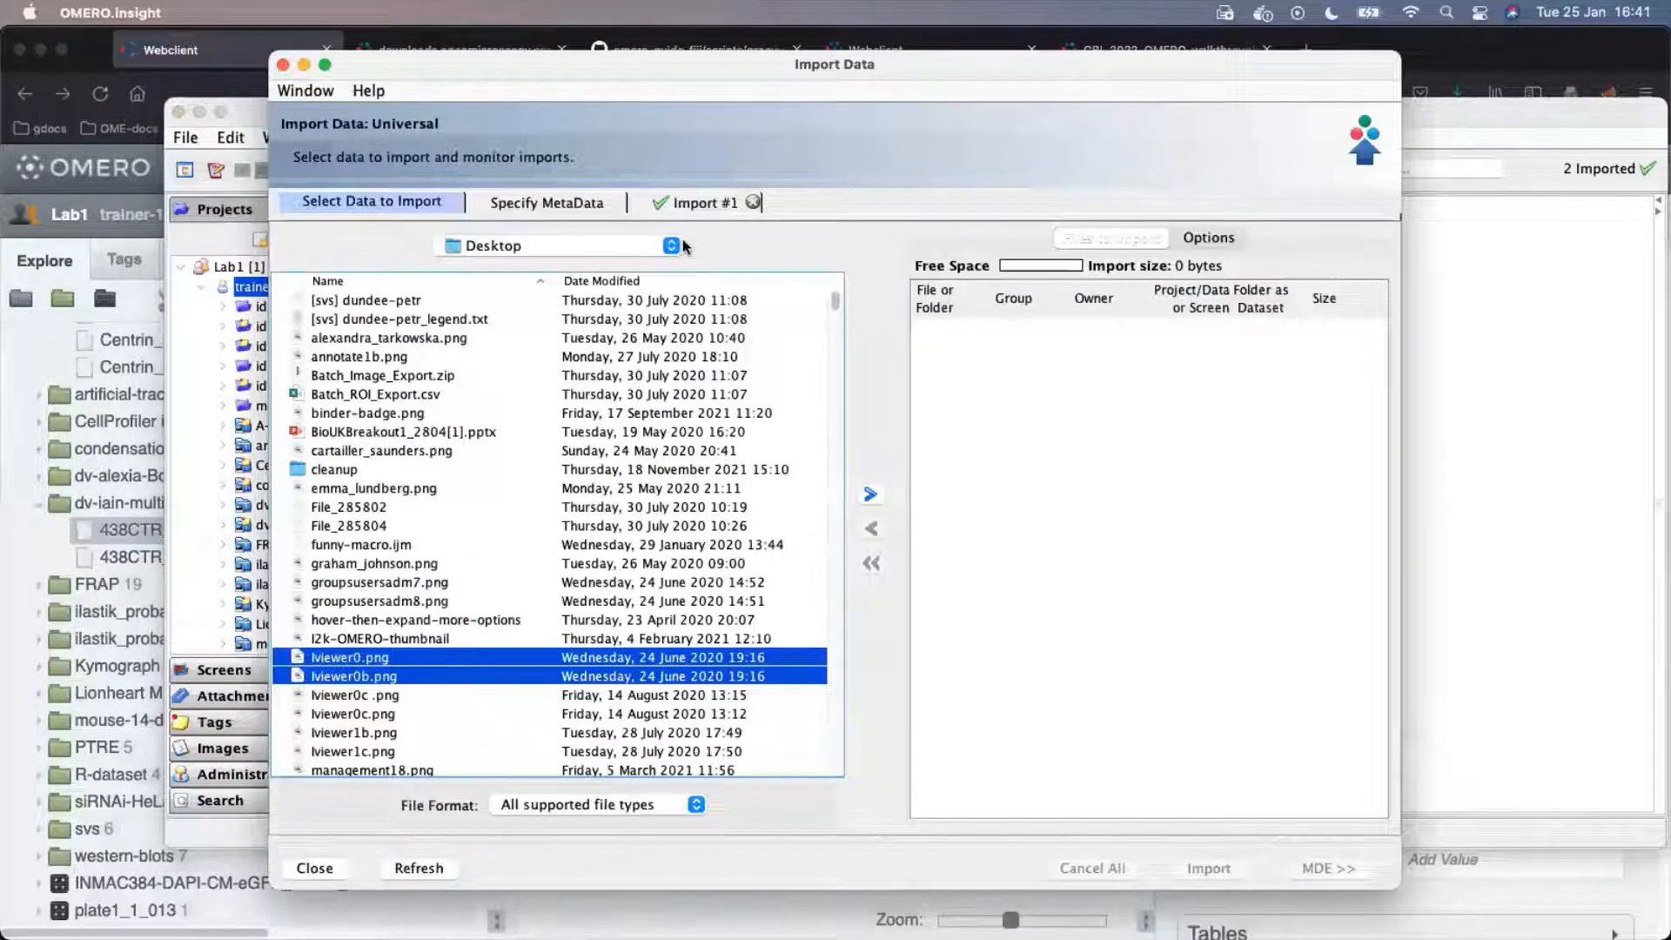
# Browse to the Downloads folder, sort it by newest modification date, and open the Batch_Image_Export(1) folder.
pyautogui.click(610, 246)
pyautogui.click(627, 264)
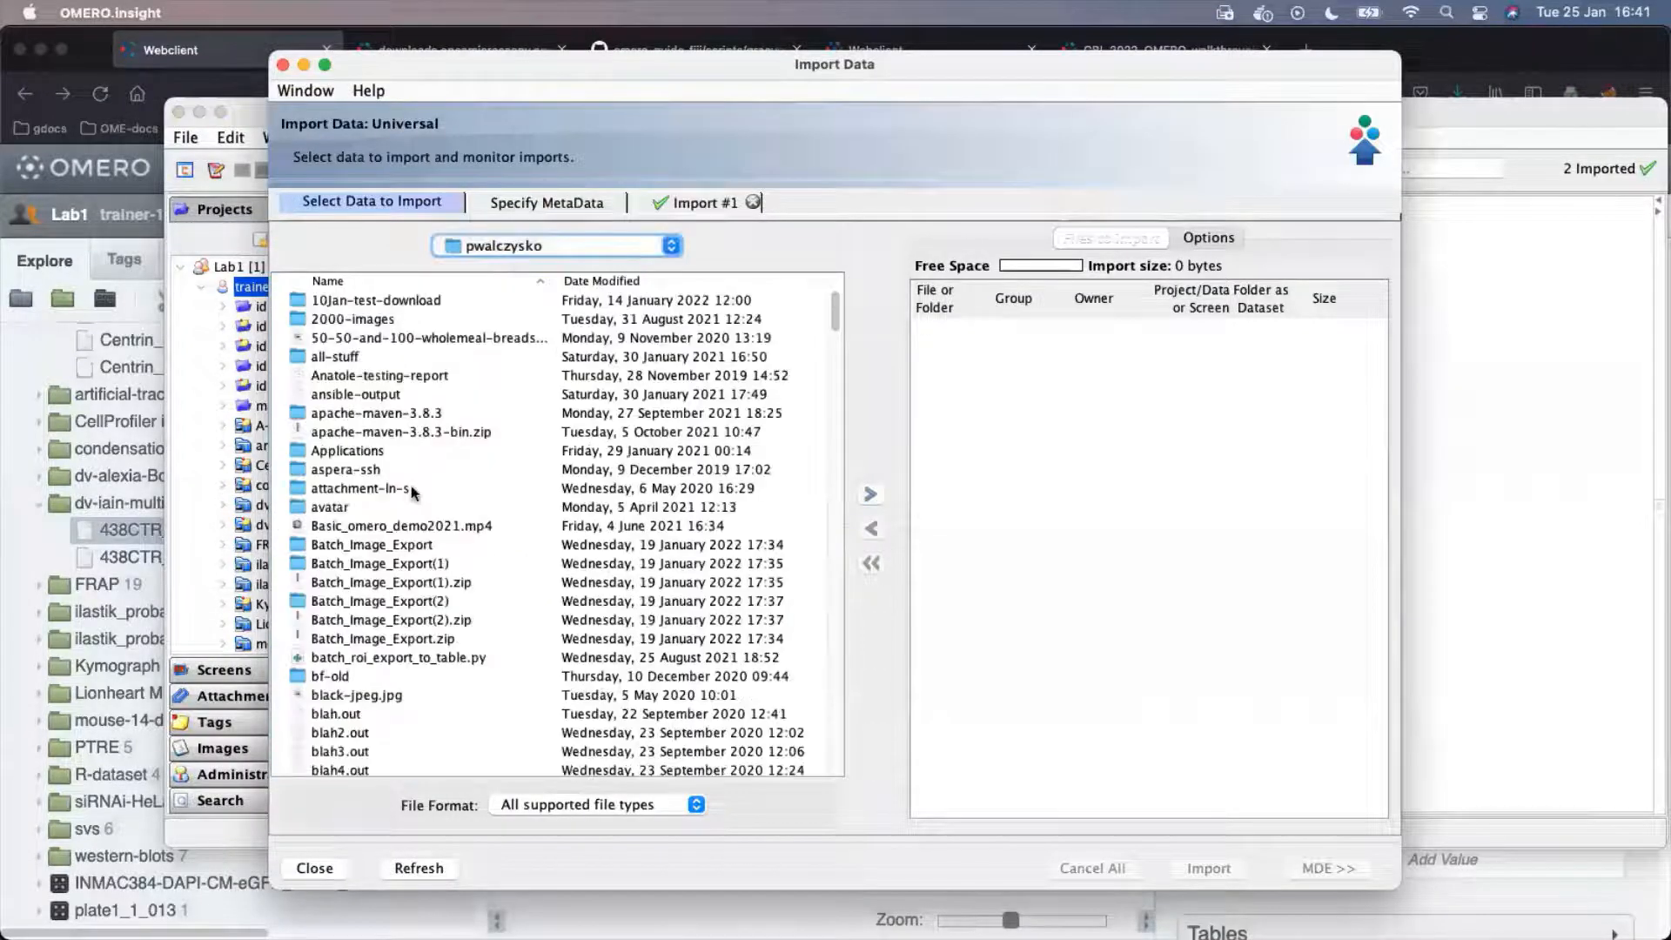
pyautogui.scroll(-9, 388, 605)
pyautogui.scroll(-6, 385, 600)
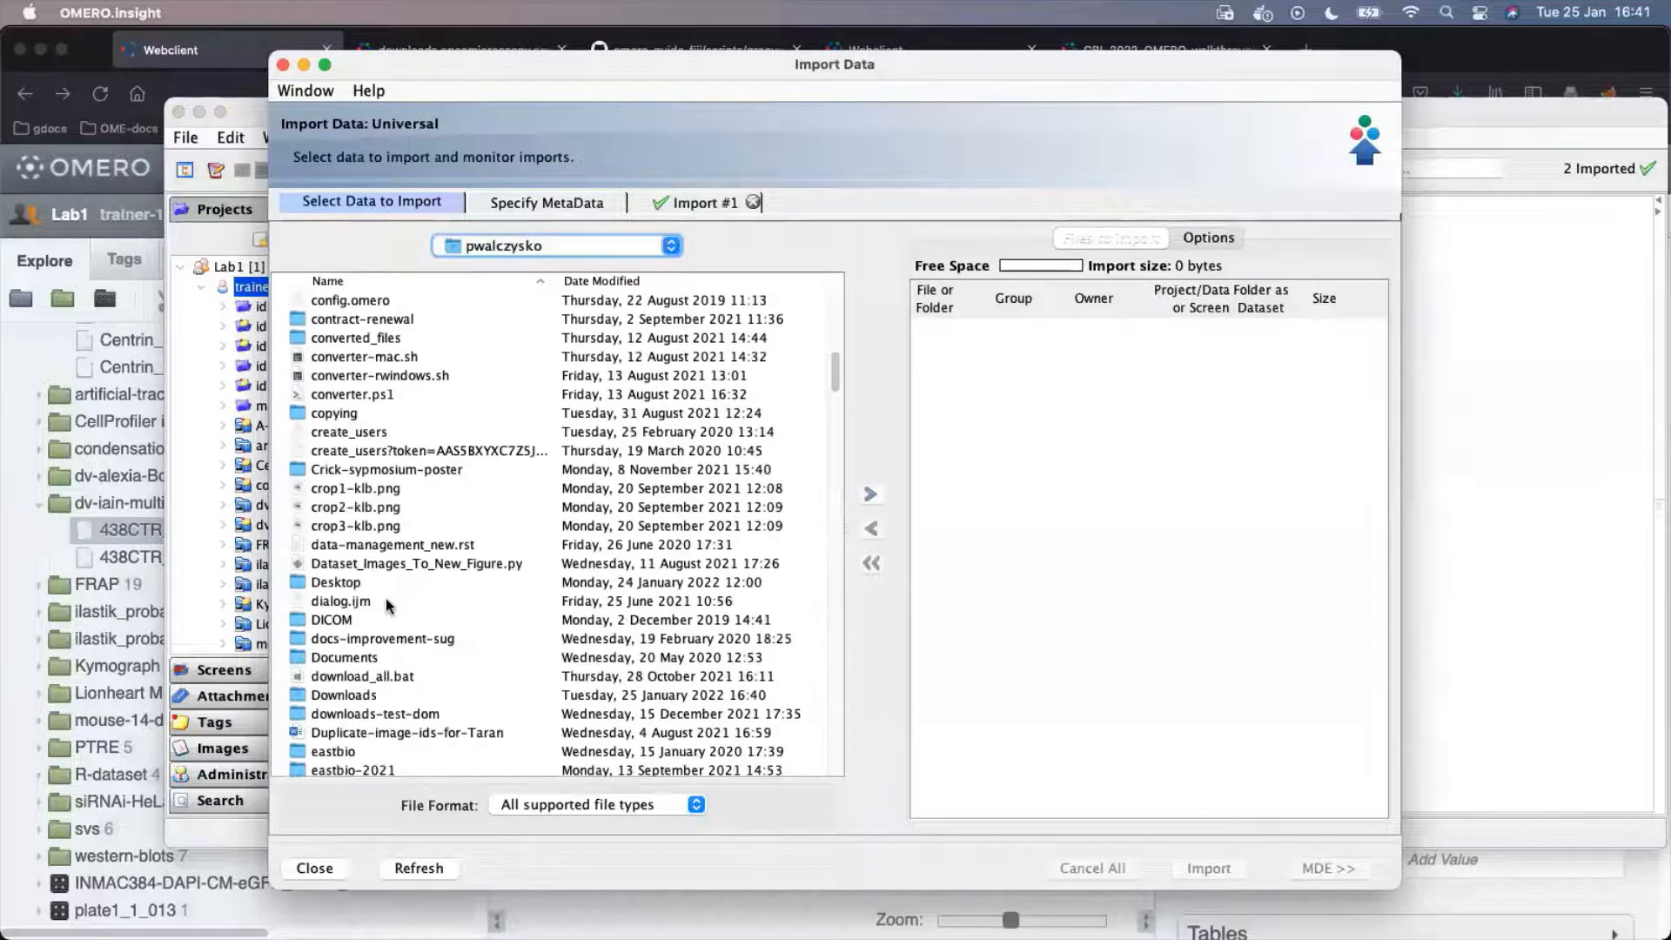
pyautogui.doubleClick(383, 583)
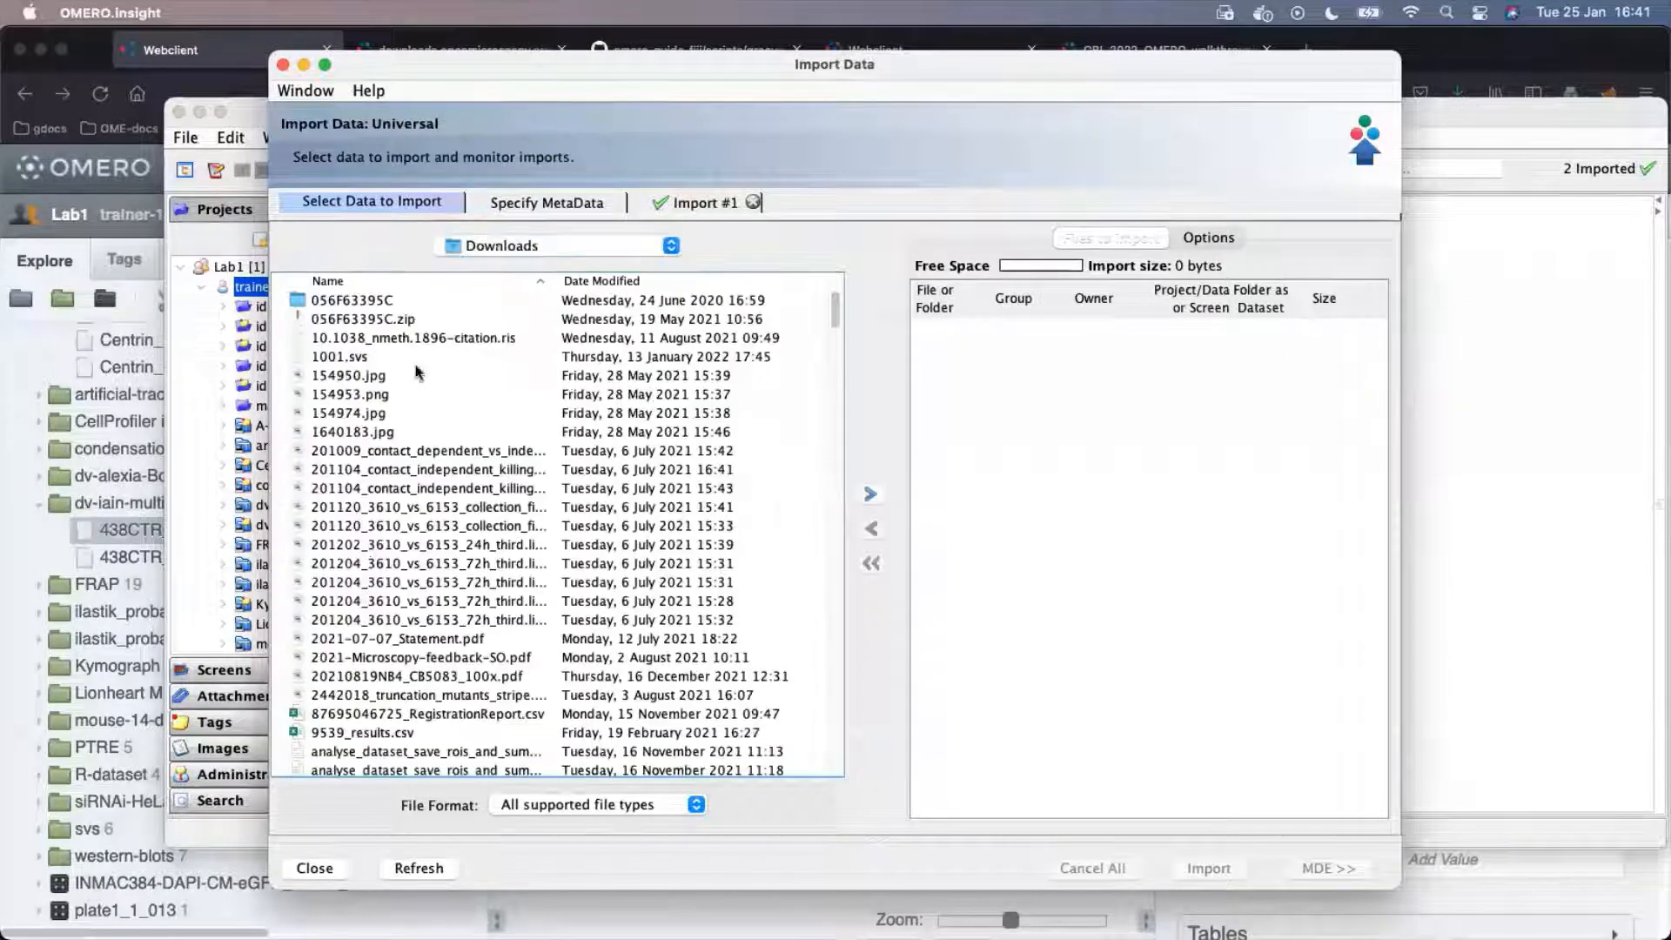
pyautogui.click(622, 282)
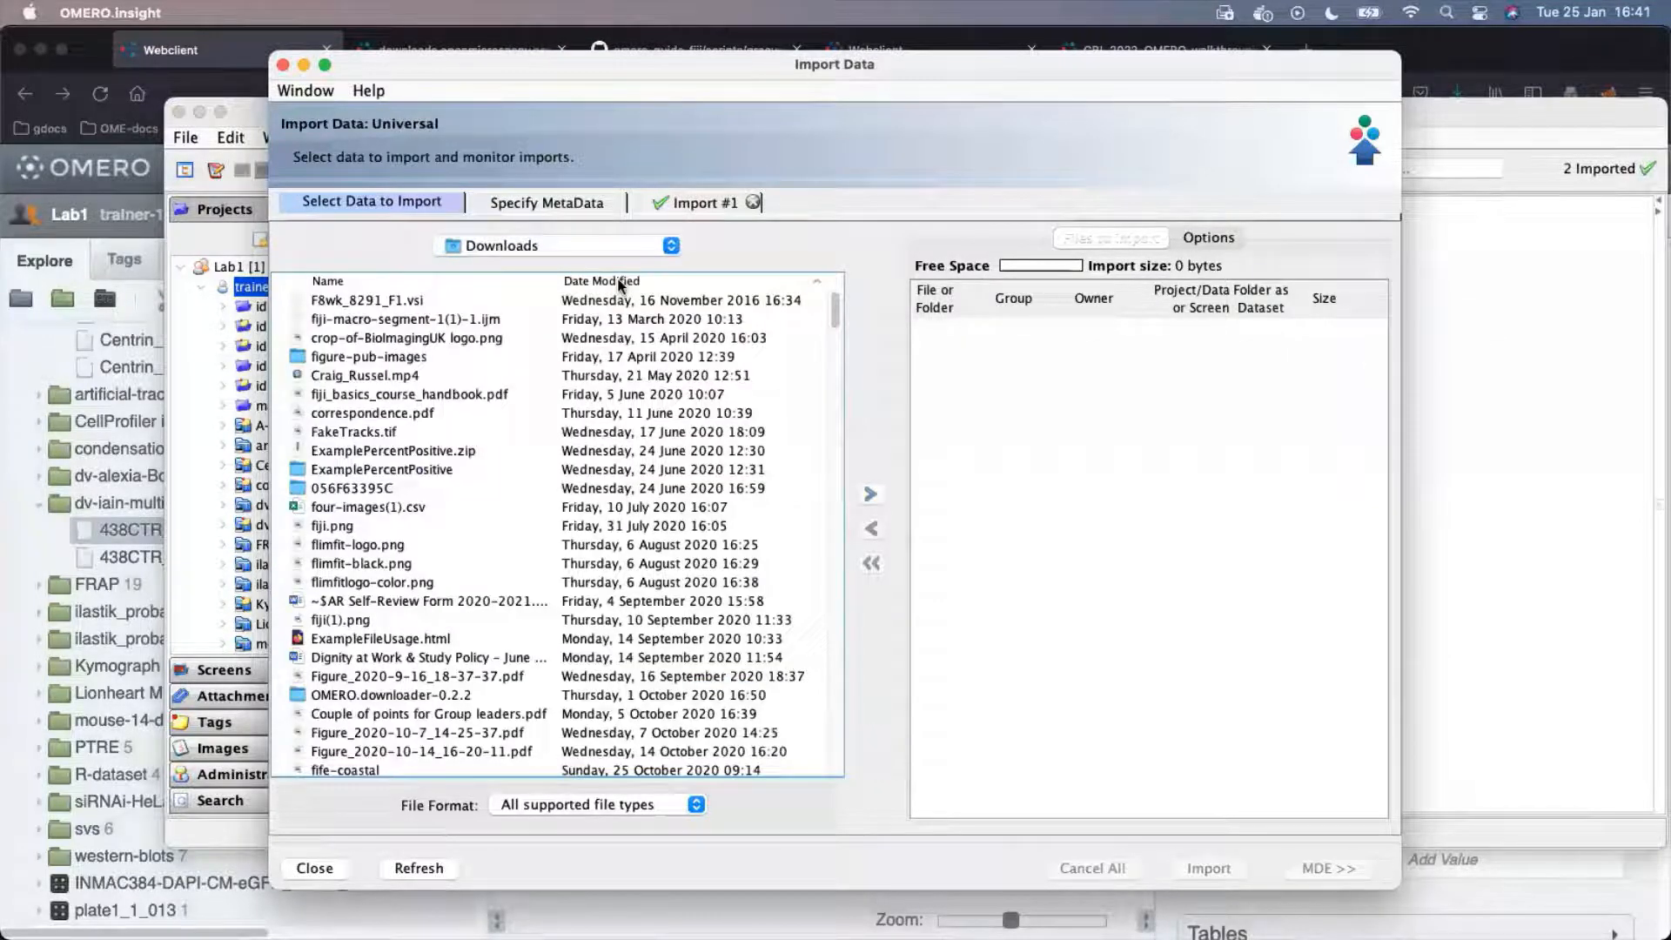
pyautogui.click(621, 282)
pyautogui.doubleClick(411, 303)
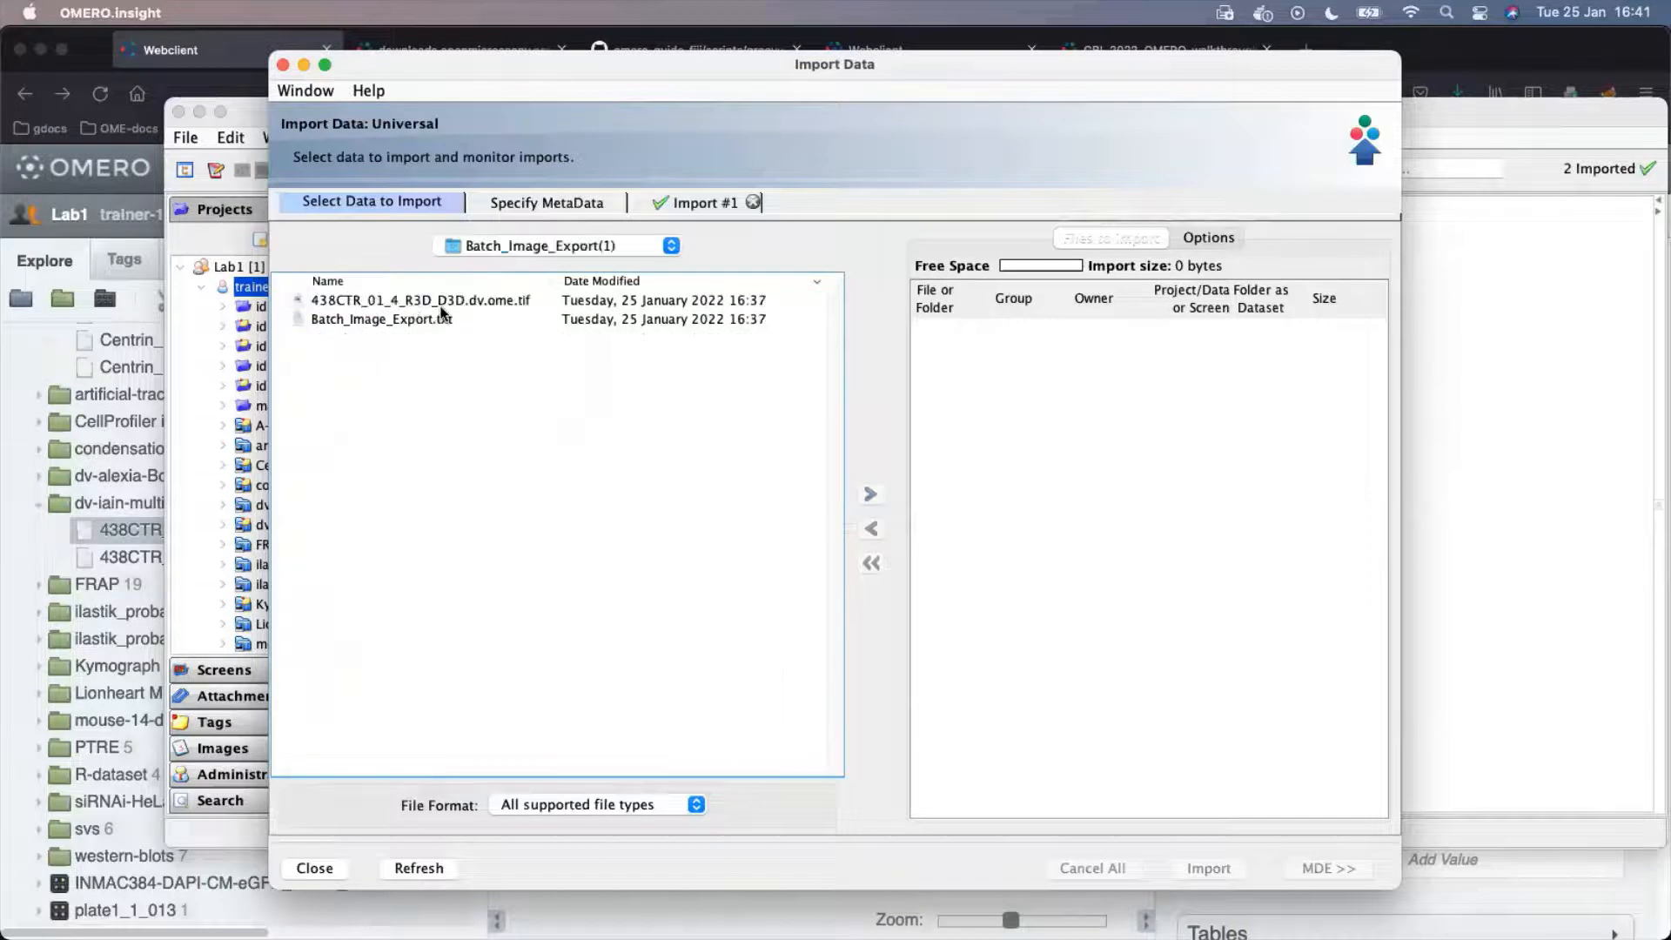
# Choose 438CTR_01_4_R3D_D3D.dv.ome.tif for import and bring up the import location settings.
pyautogui.click(441, 317)
pyautogui.click(492, 303)
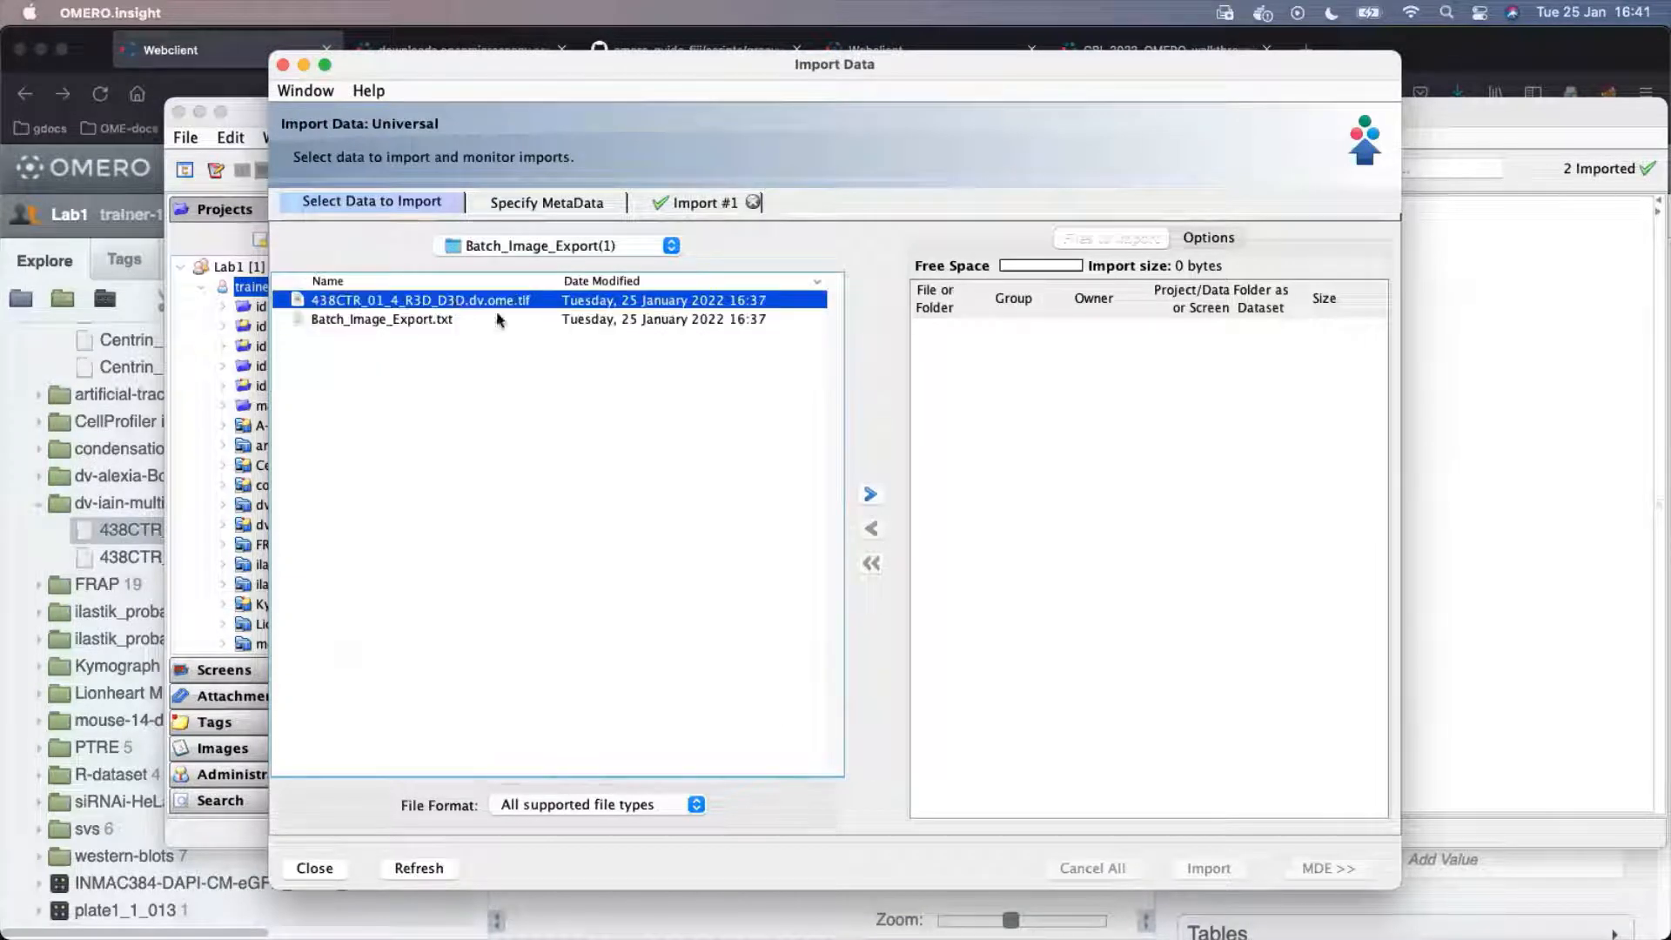
pyautogui.click(872, 494)
# Create a new project named "download-reiimport" as the import destination.
pyautogui.click(1114, 491)
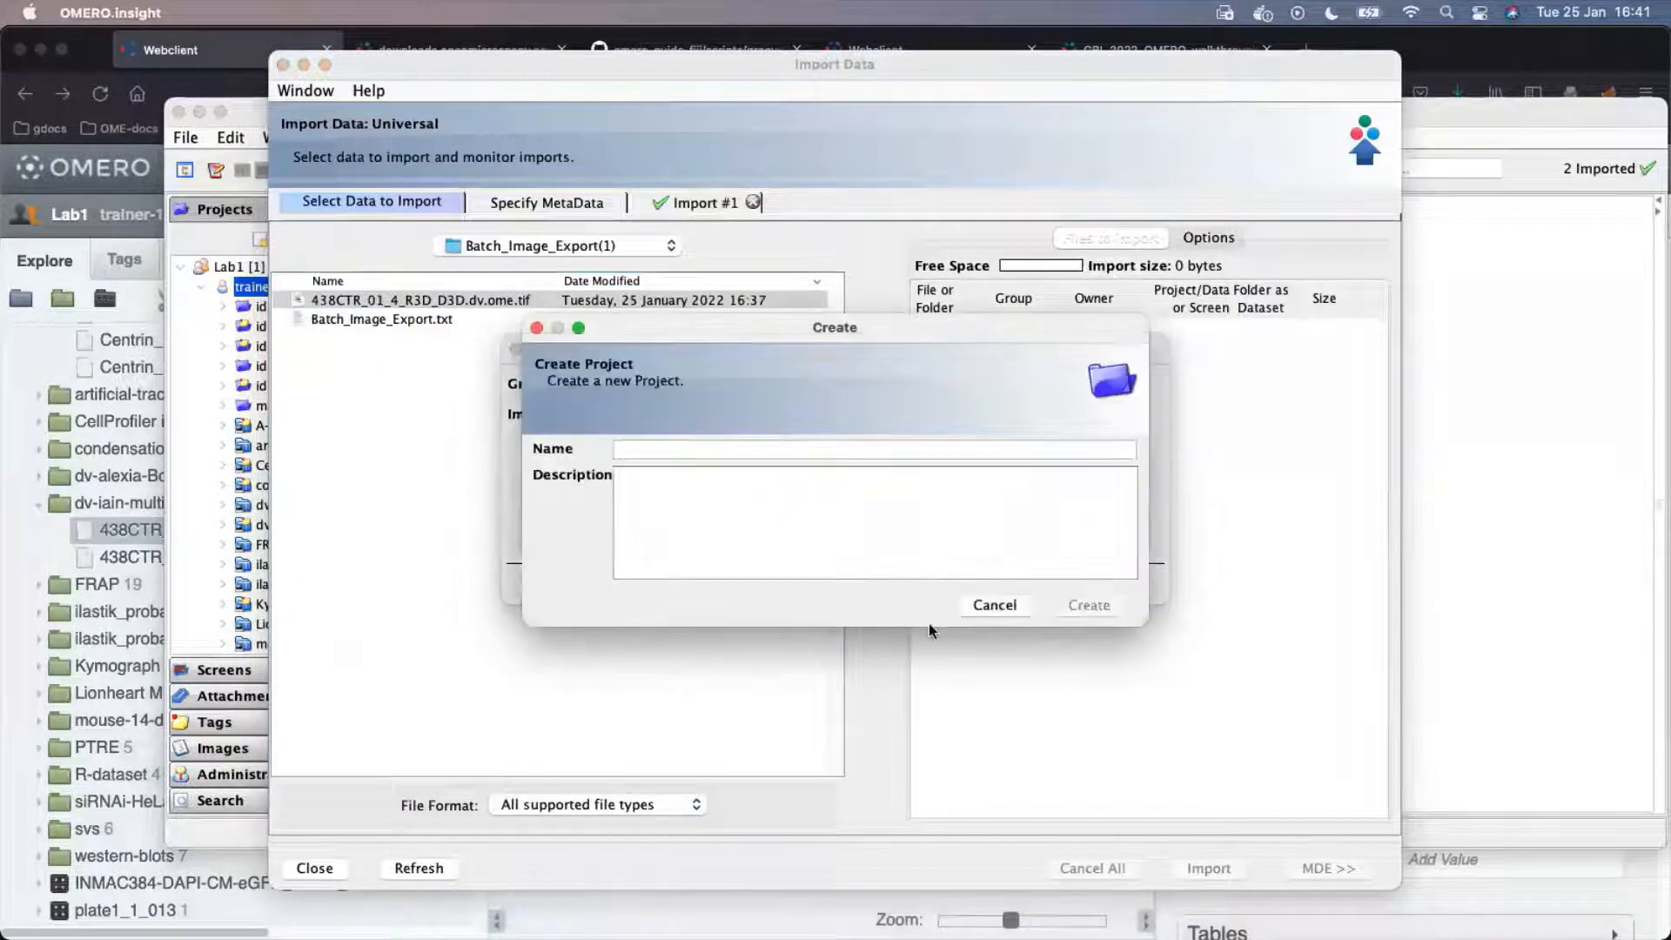
pyautogui.write('dow')
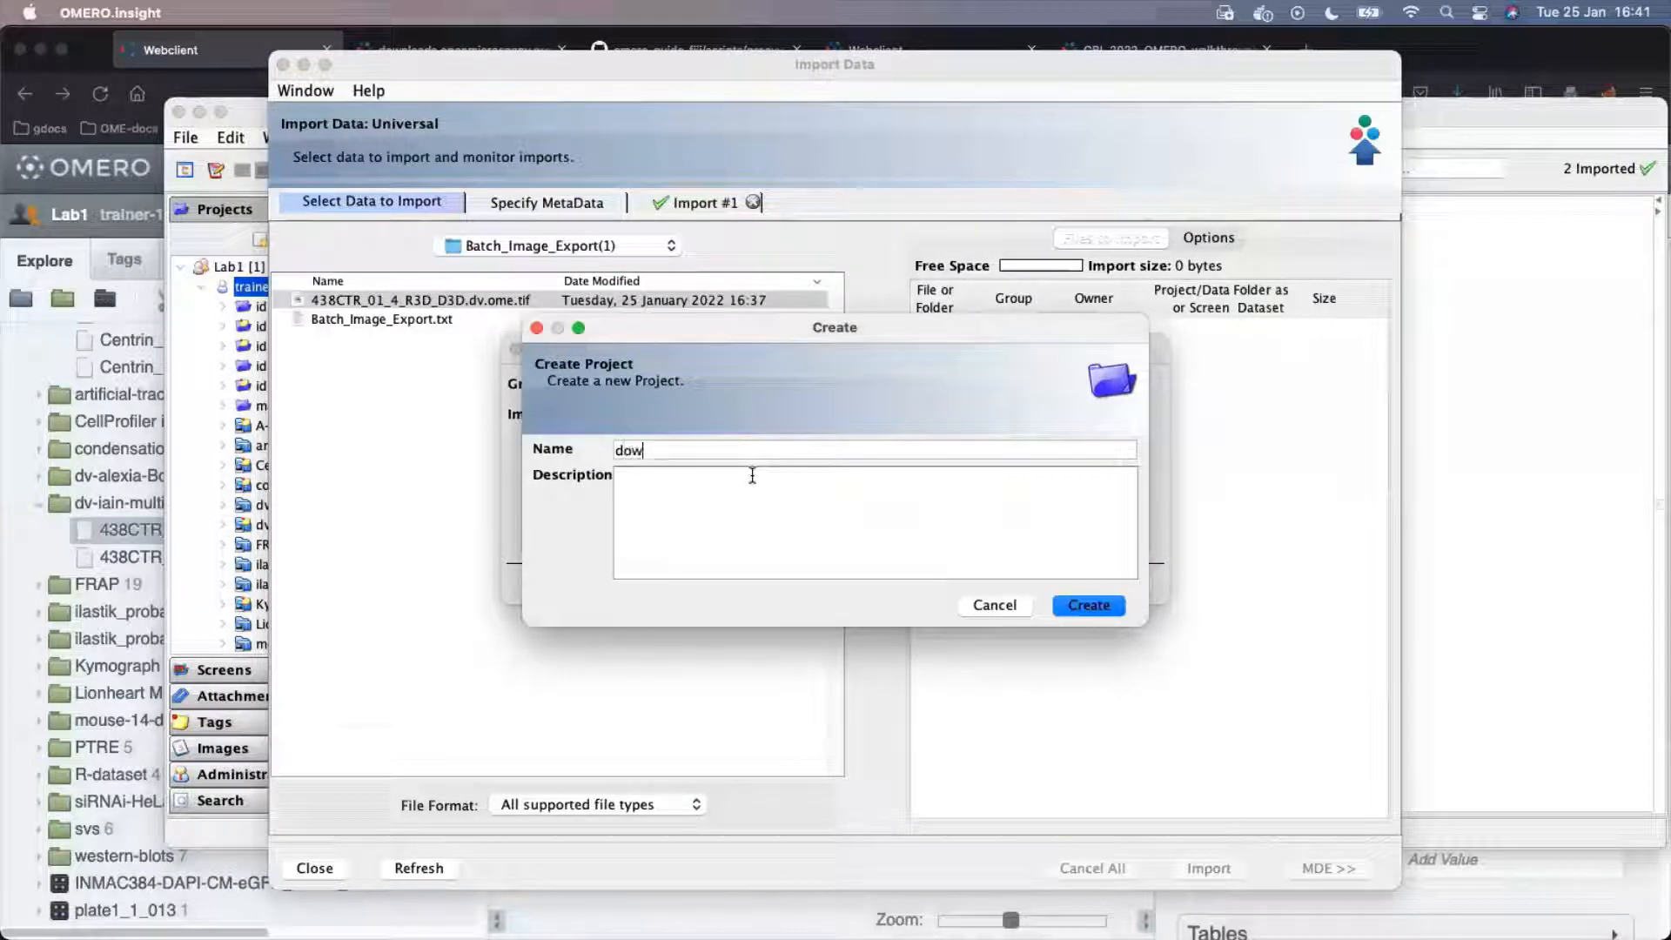
pyautogui.write('nload-re')
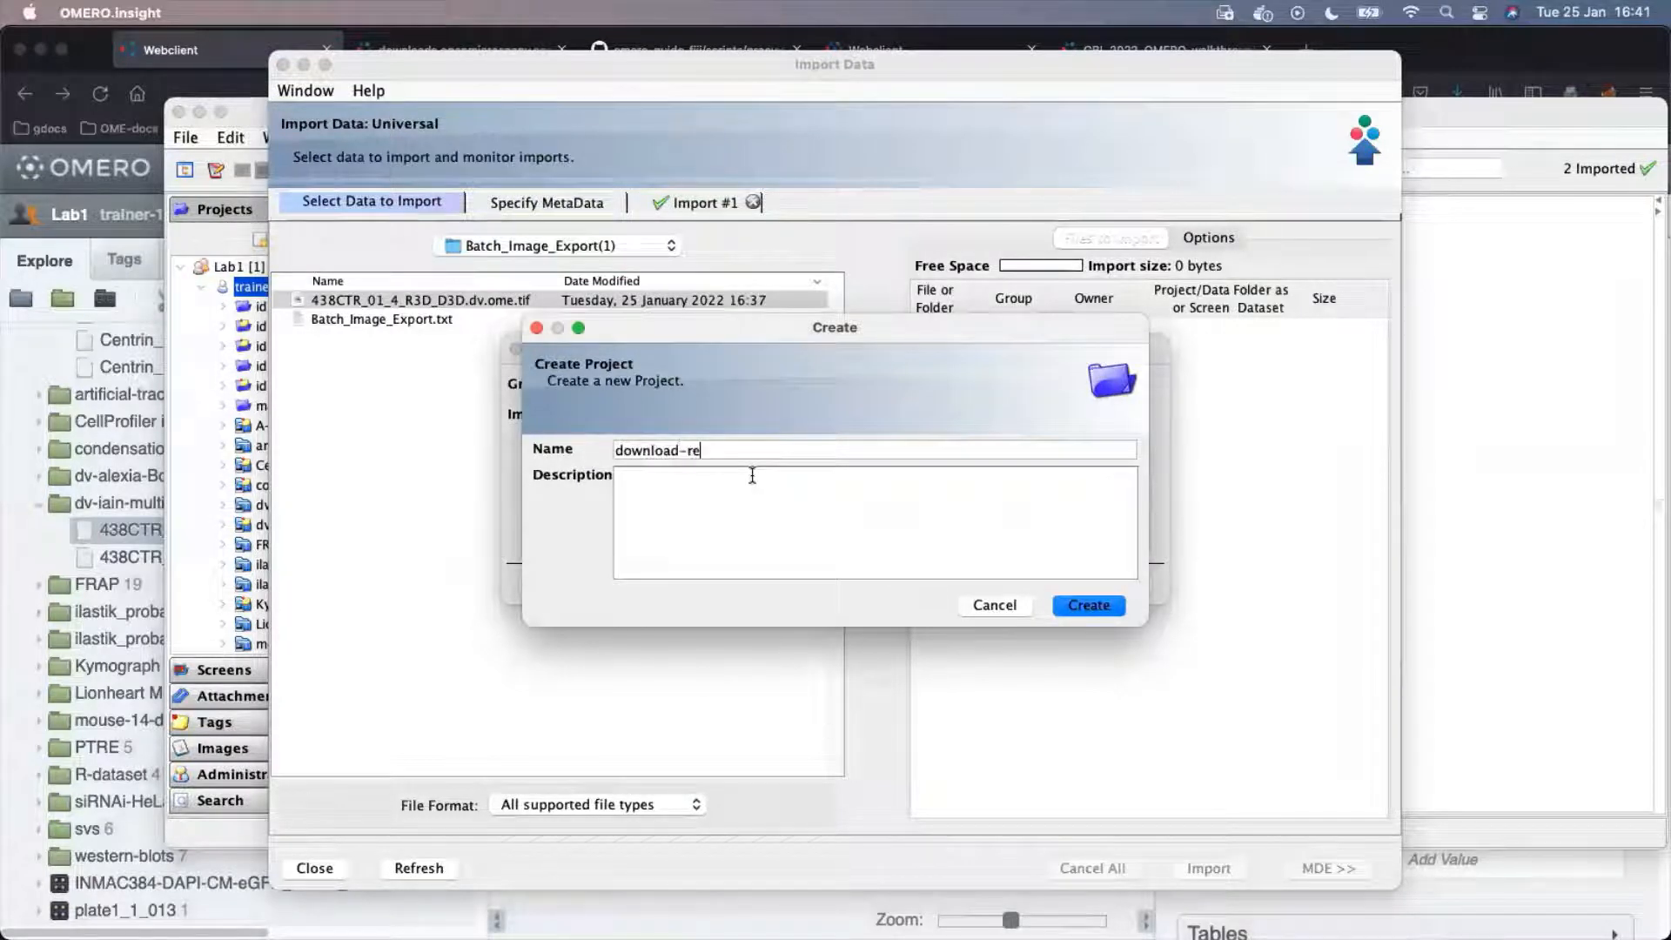
pyautogui.write('iimport')
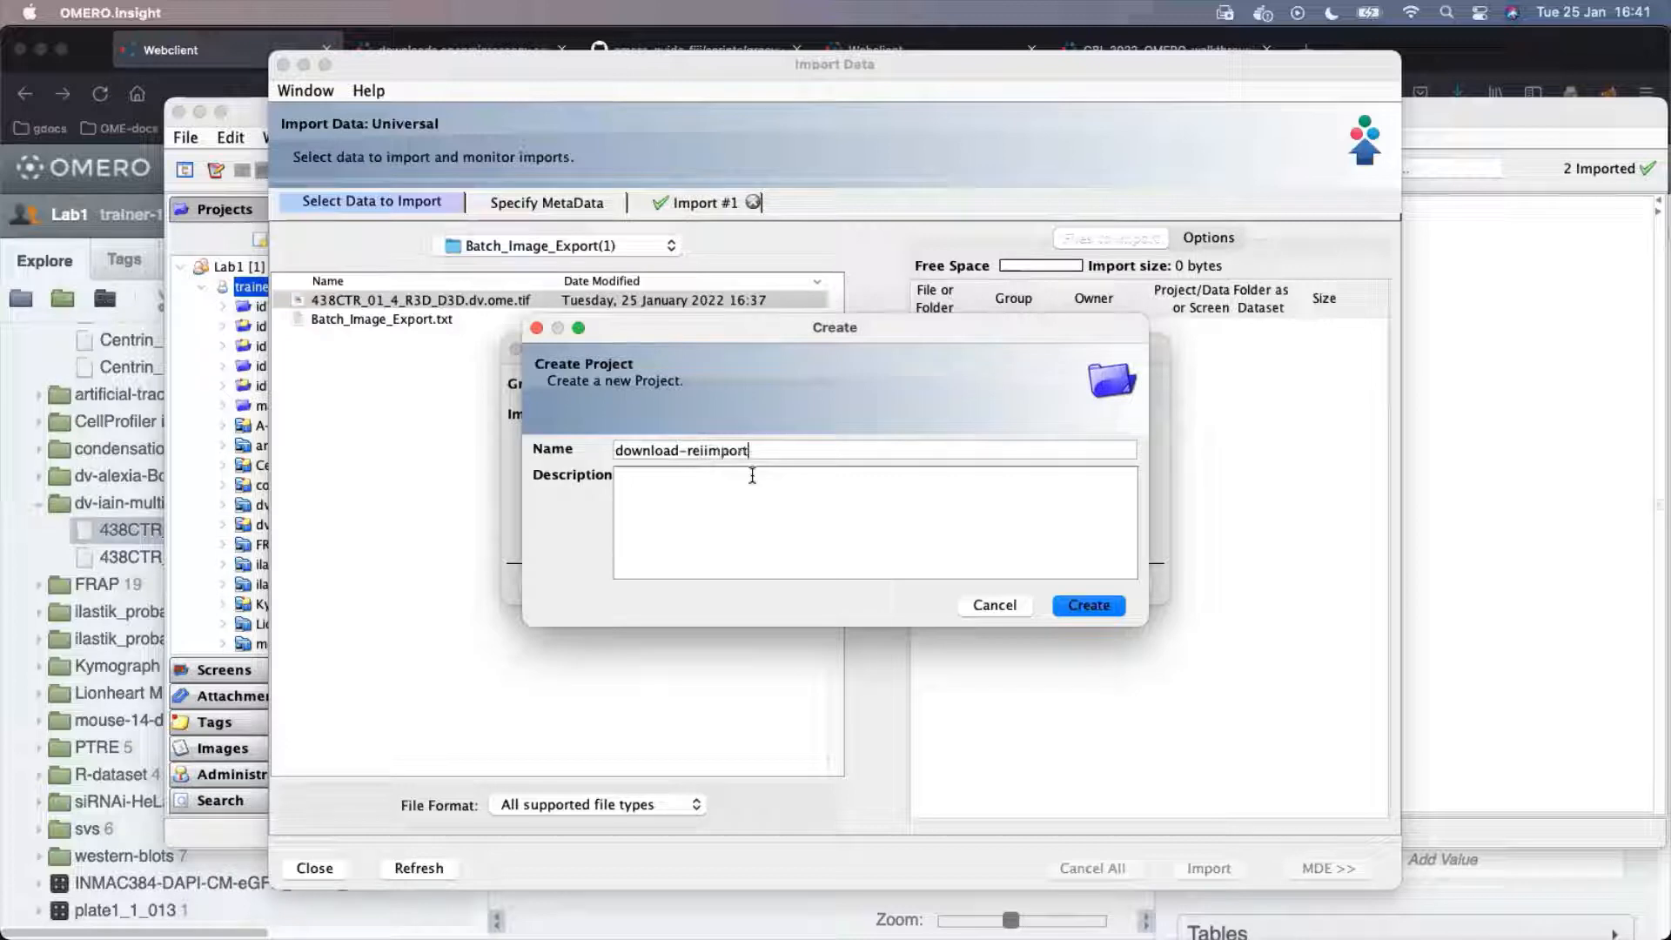
pyautogui.click(1089, 605)
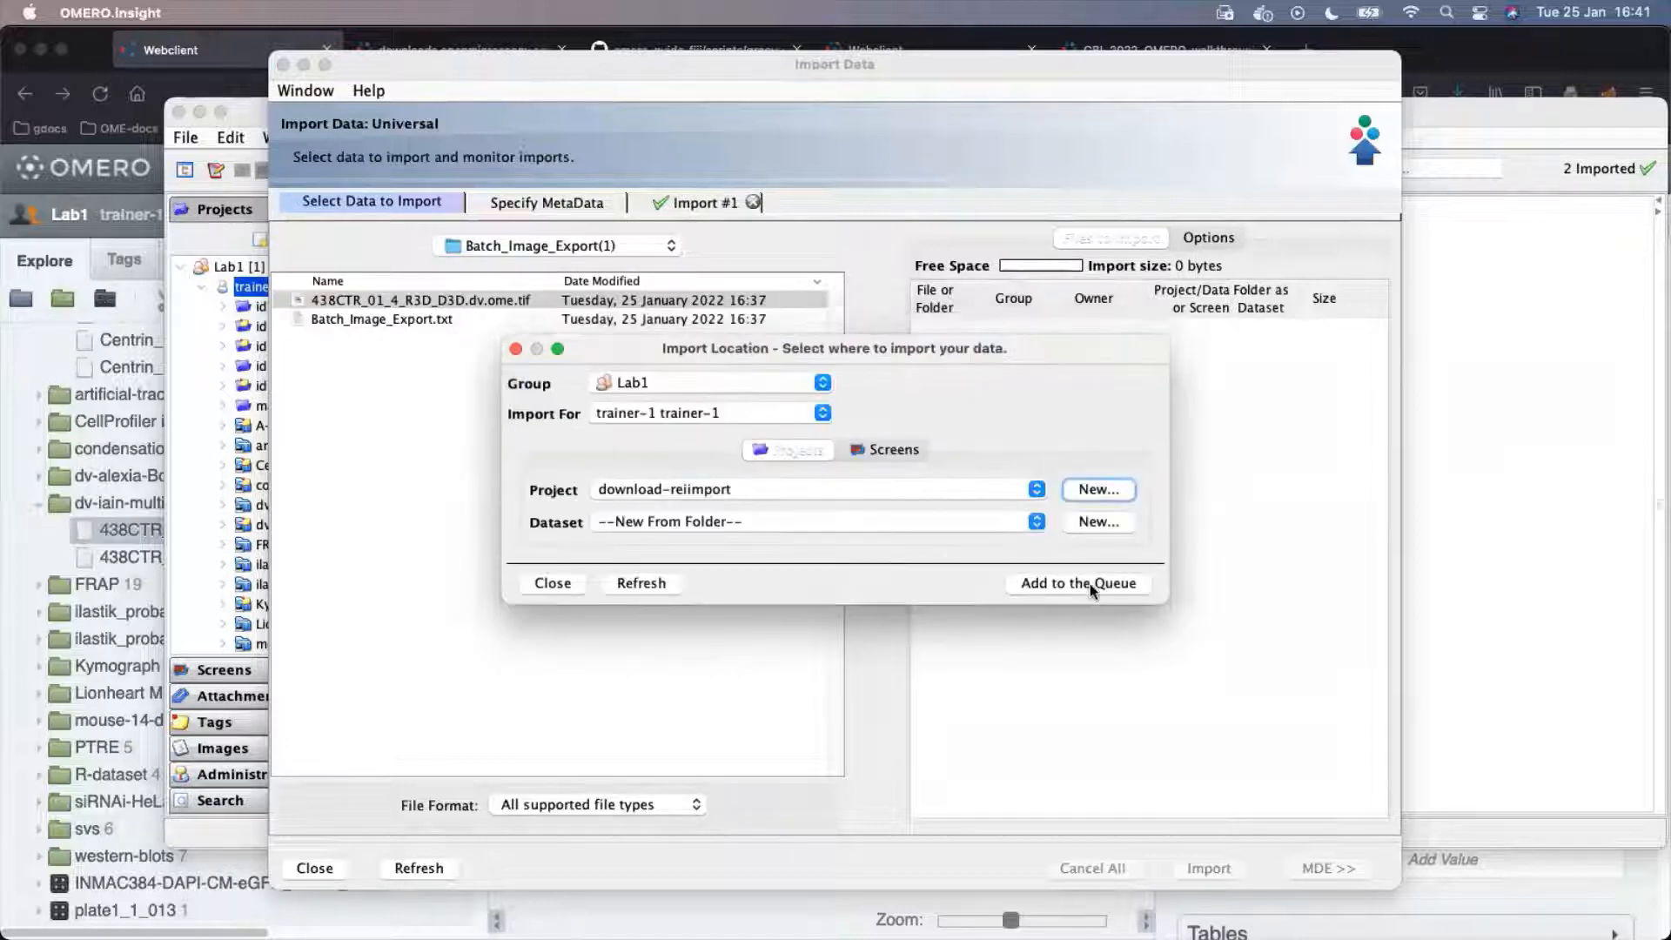
# Queue the OME-TIFF for the download-reiimport project with a dataset made from its folder, and run the import.
pyautogui.click(1090, 583)
pyautogui.click(1214, 869)
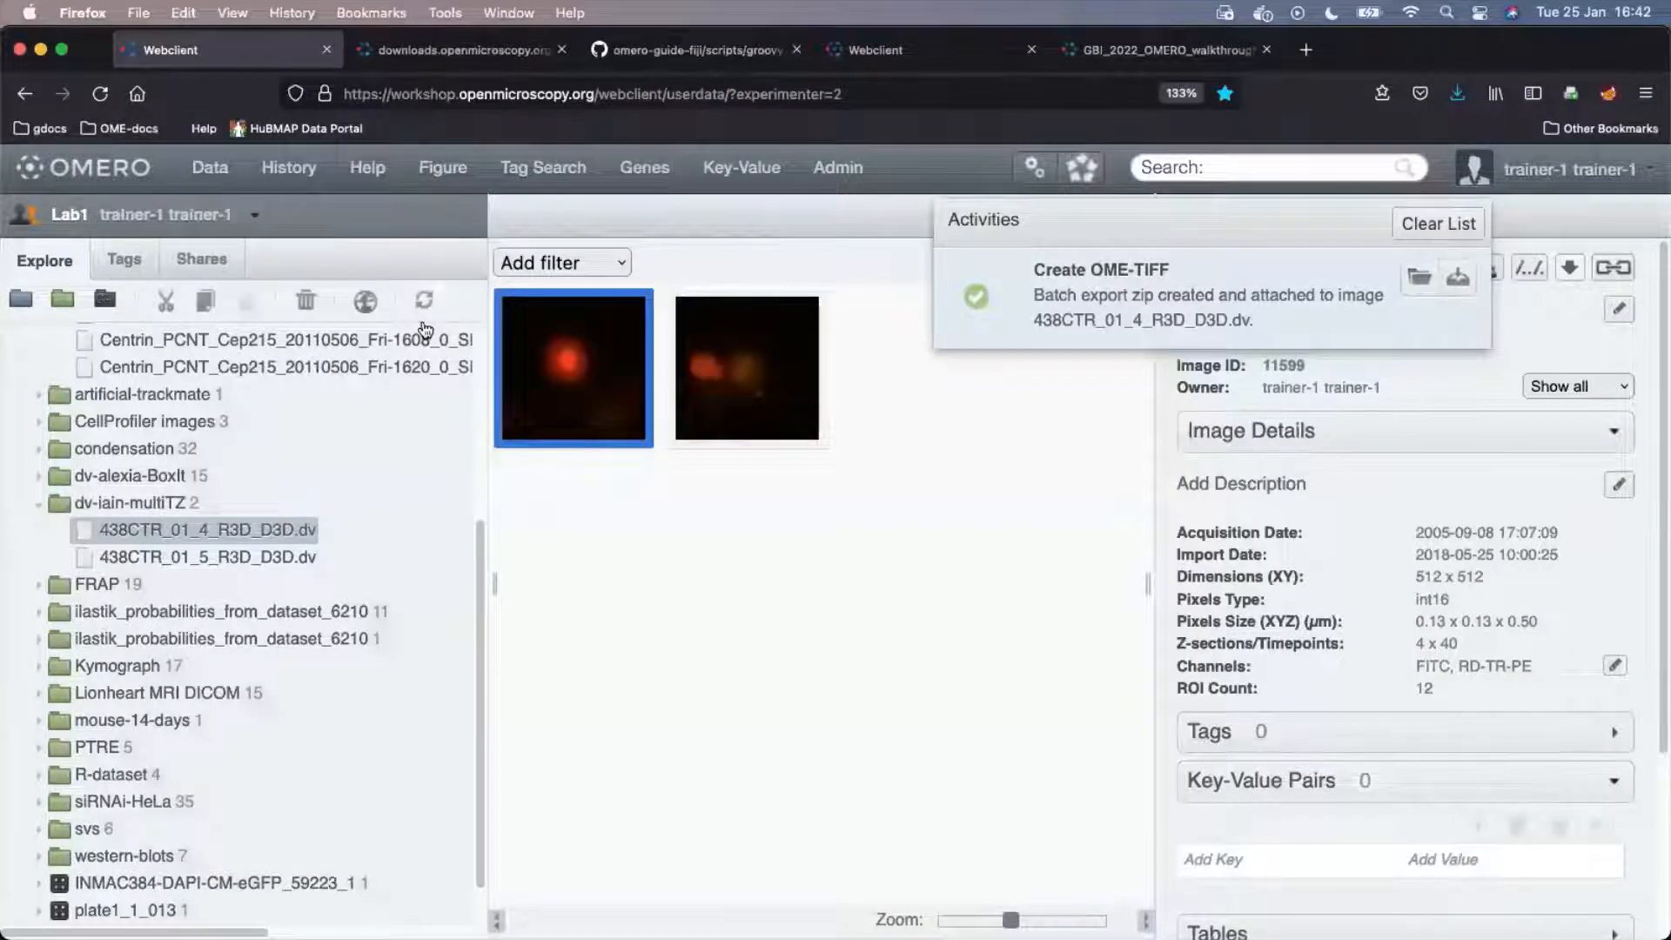
# Switch to the OMERO web client, refresh the data tree and select the reimported .ome.tif image in download-reiimport, checking its name.
pyautogui.click(425, 307)
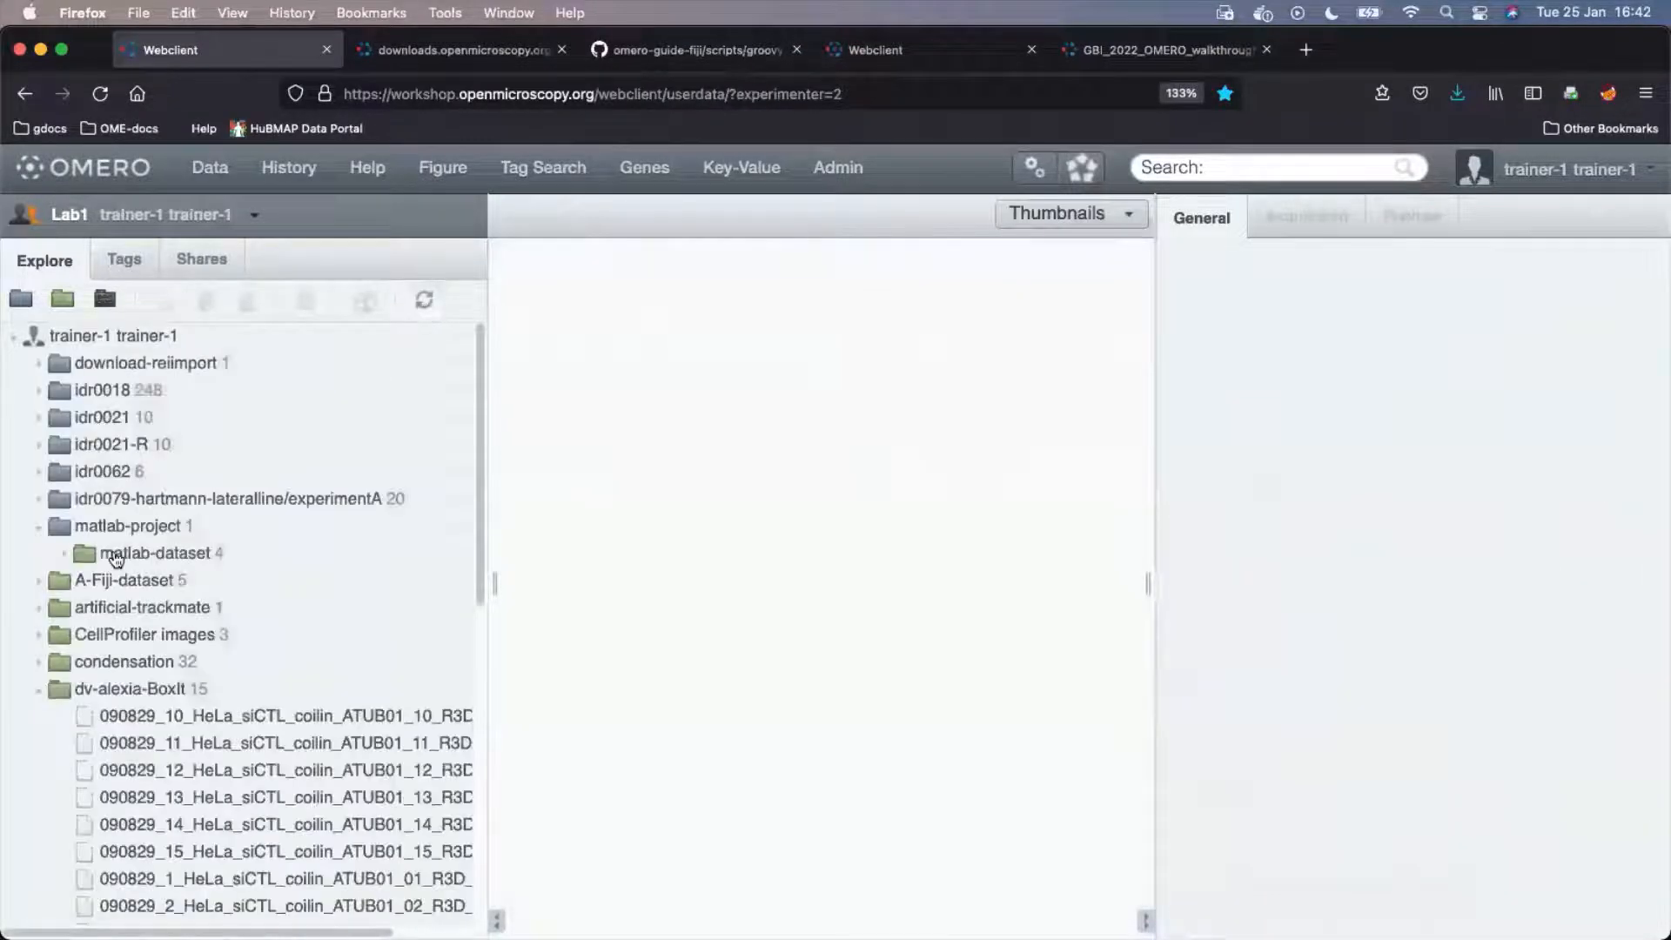
pyautogui.doubleClick(126, 363)
pyautogui.doubleClick(179, 389)
pyautogui.click(292, 417)
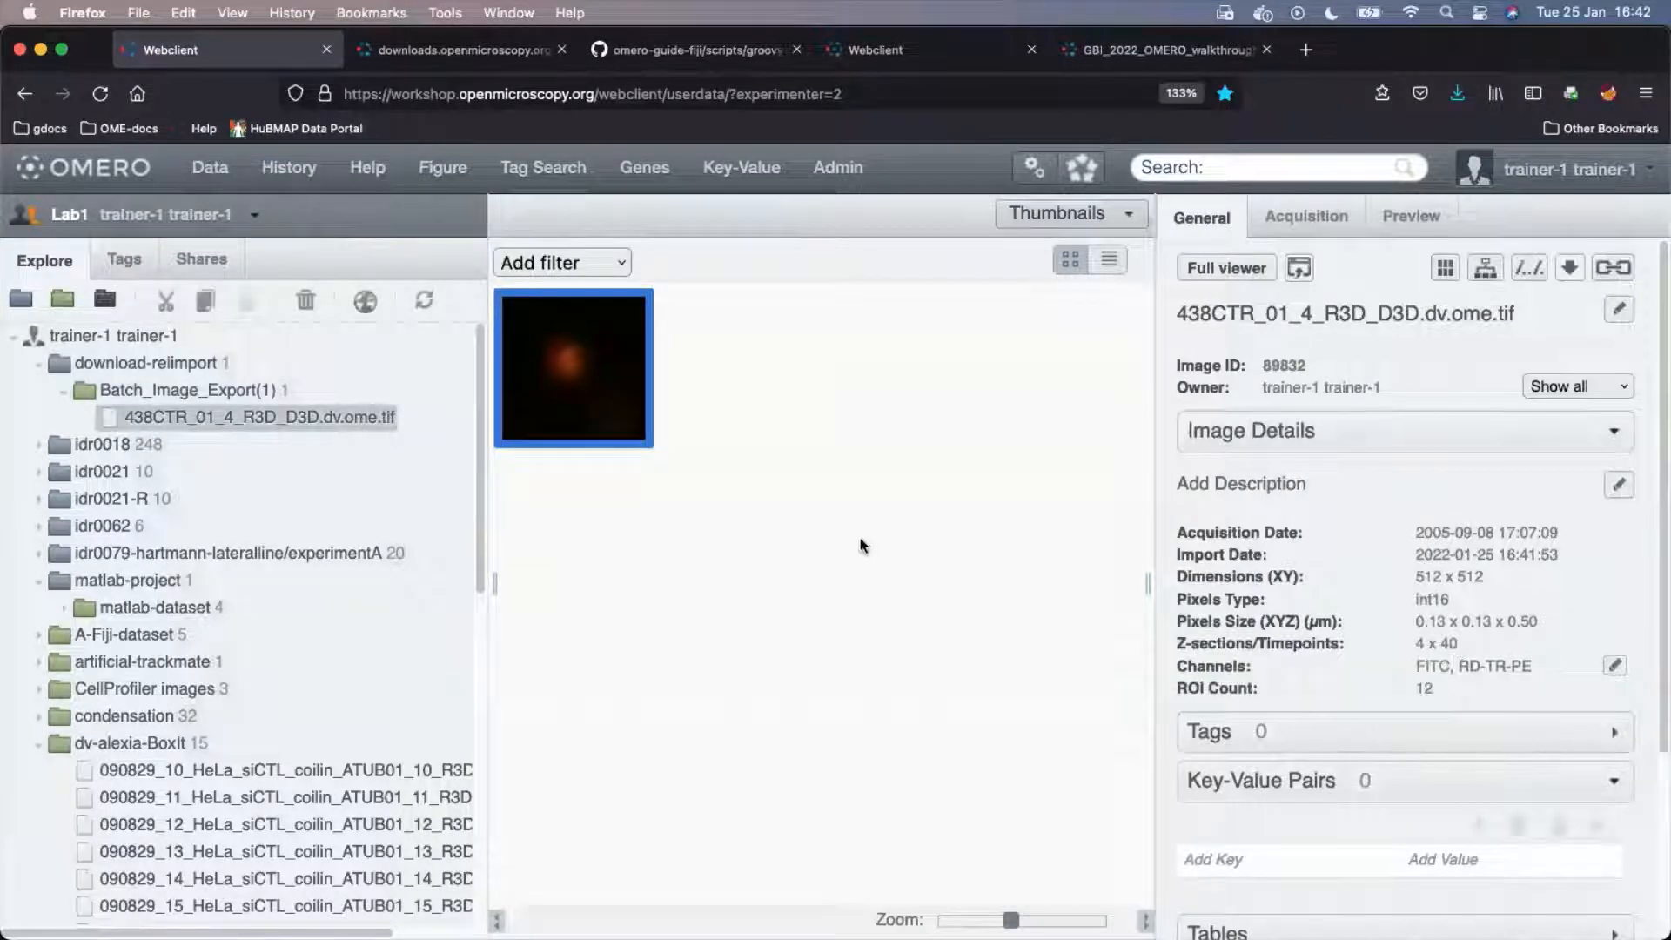
pyautogui.moveTo(1451, 317); pyautogui.dragTo(1525, 320)
pyautogui.click(1521, 319)
pyautogui.click(1525, 319)
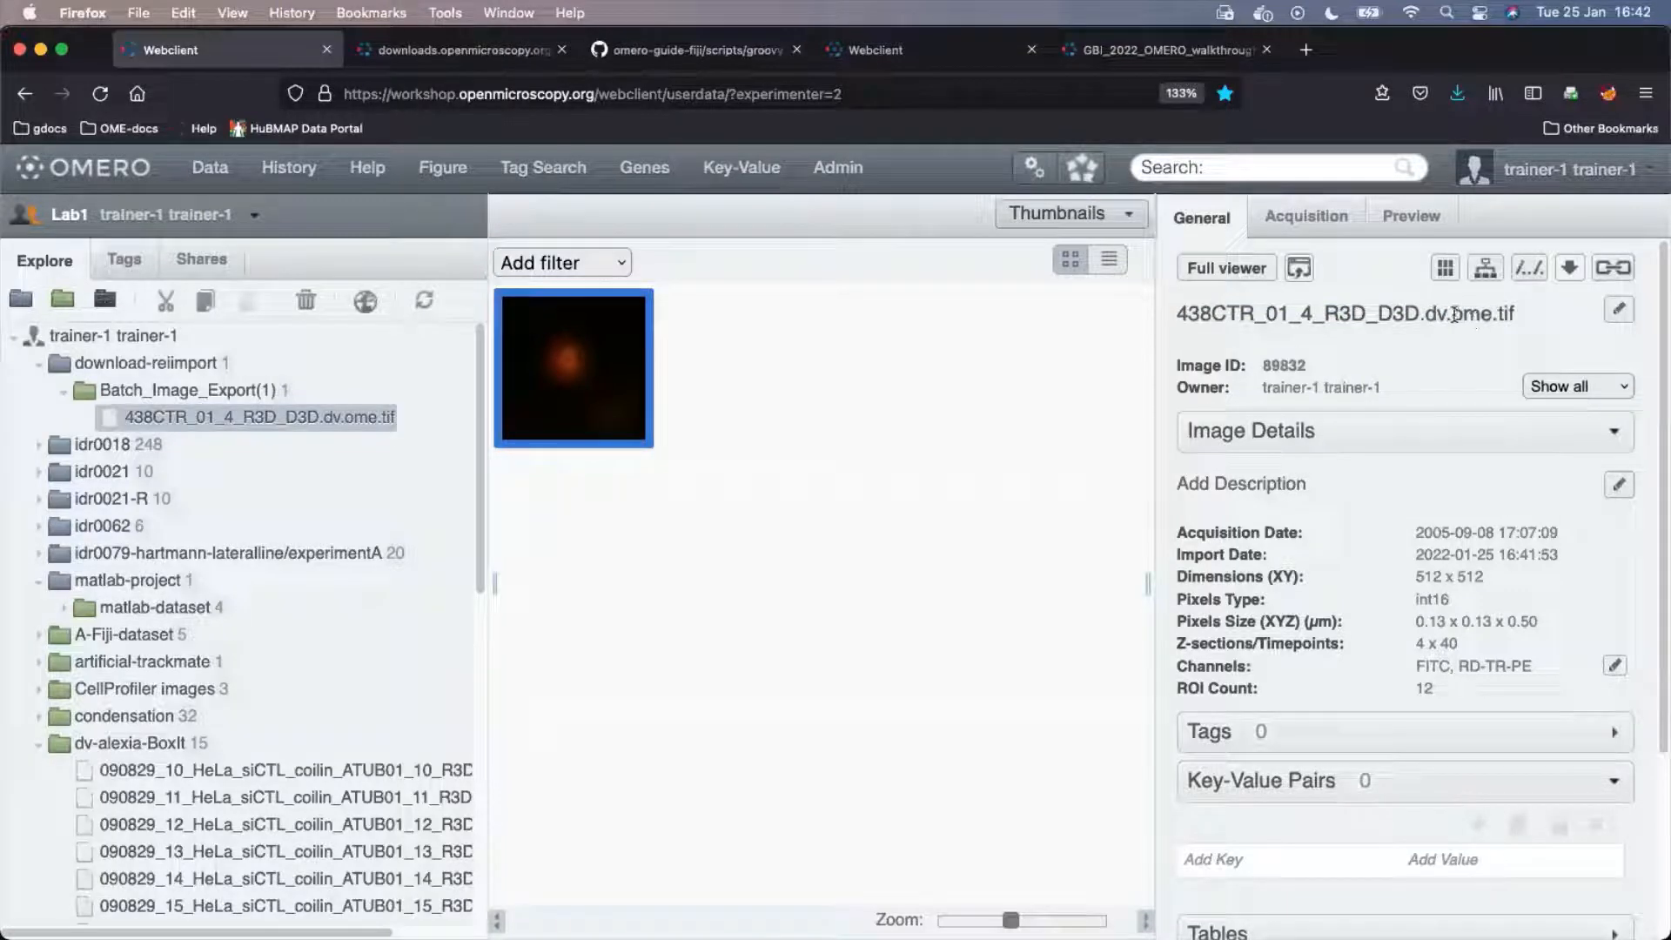
# Open the reimported image in the full viewer, display its ROIs, and close the viewer.
pyautogui.doubleClick(574, 404)
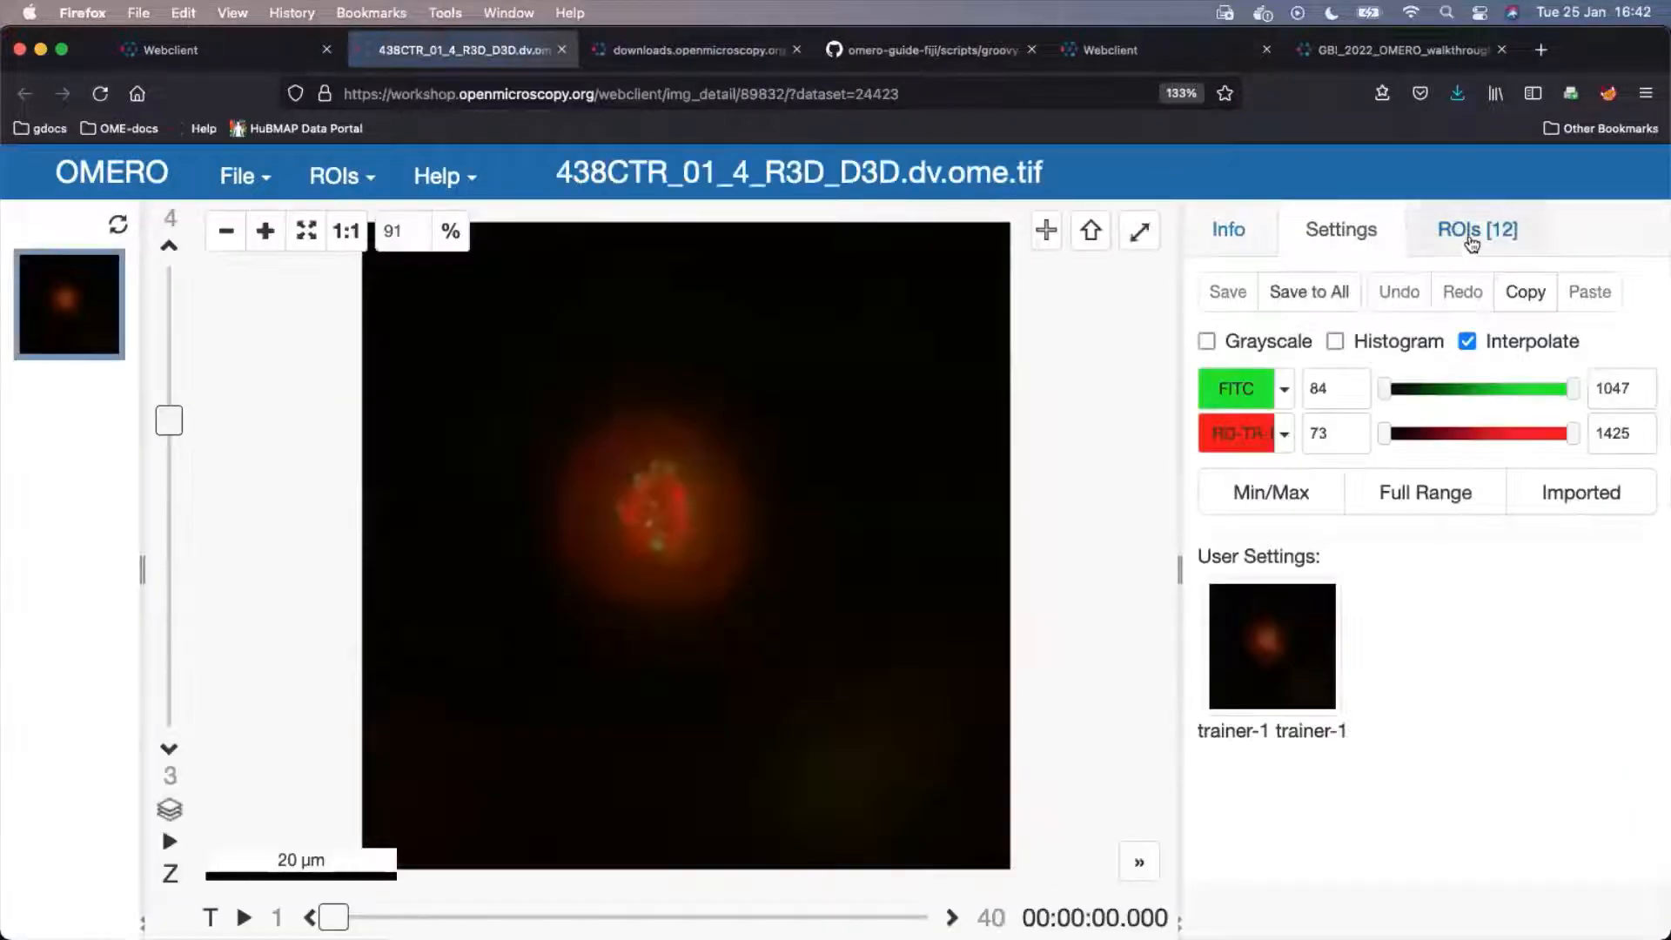
pyautogui.click(1471, 240)
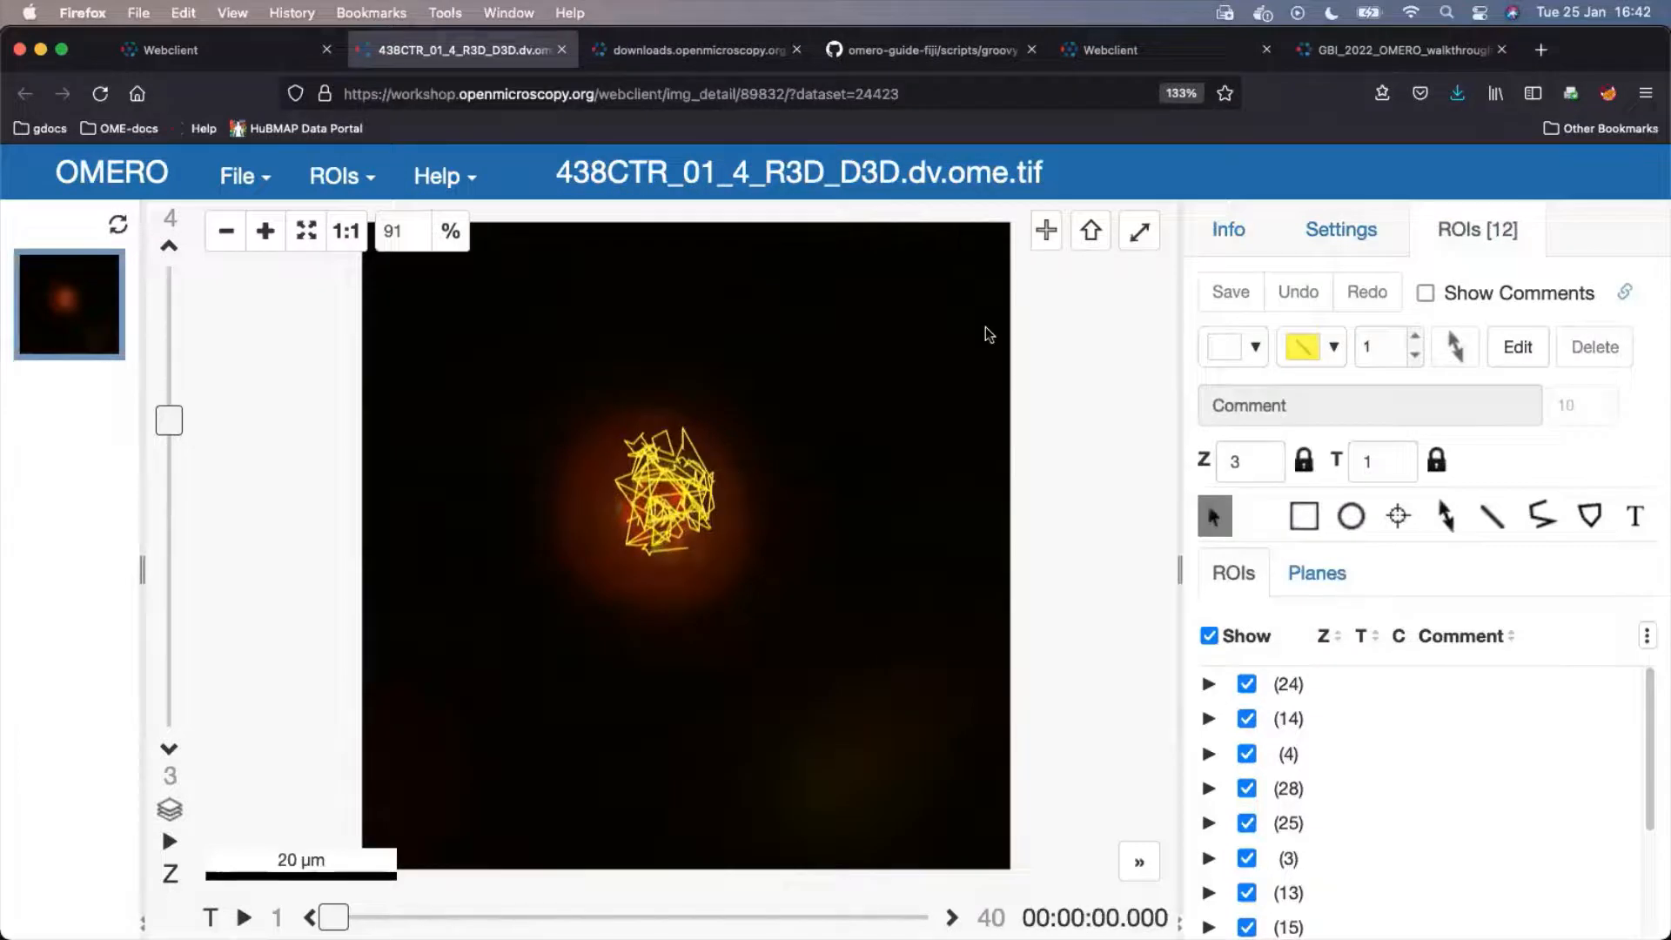
pyautogui.click(562, 52)
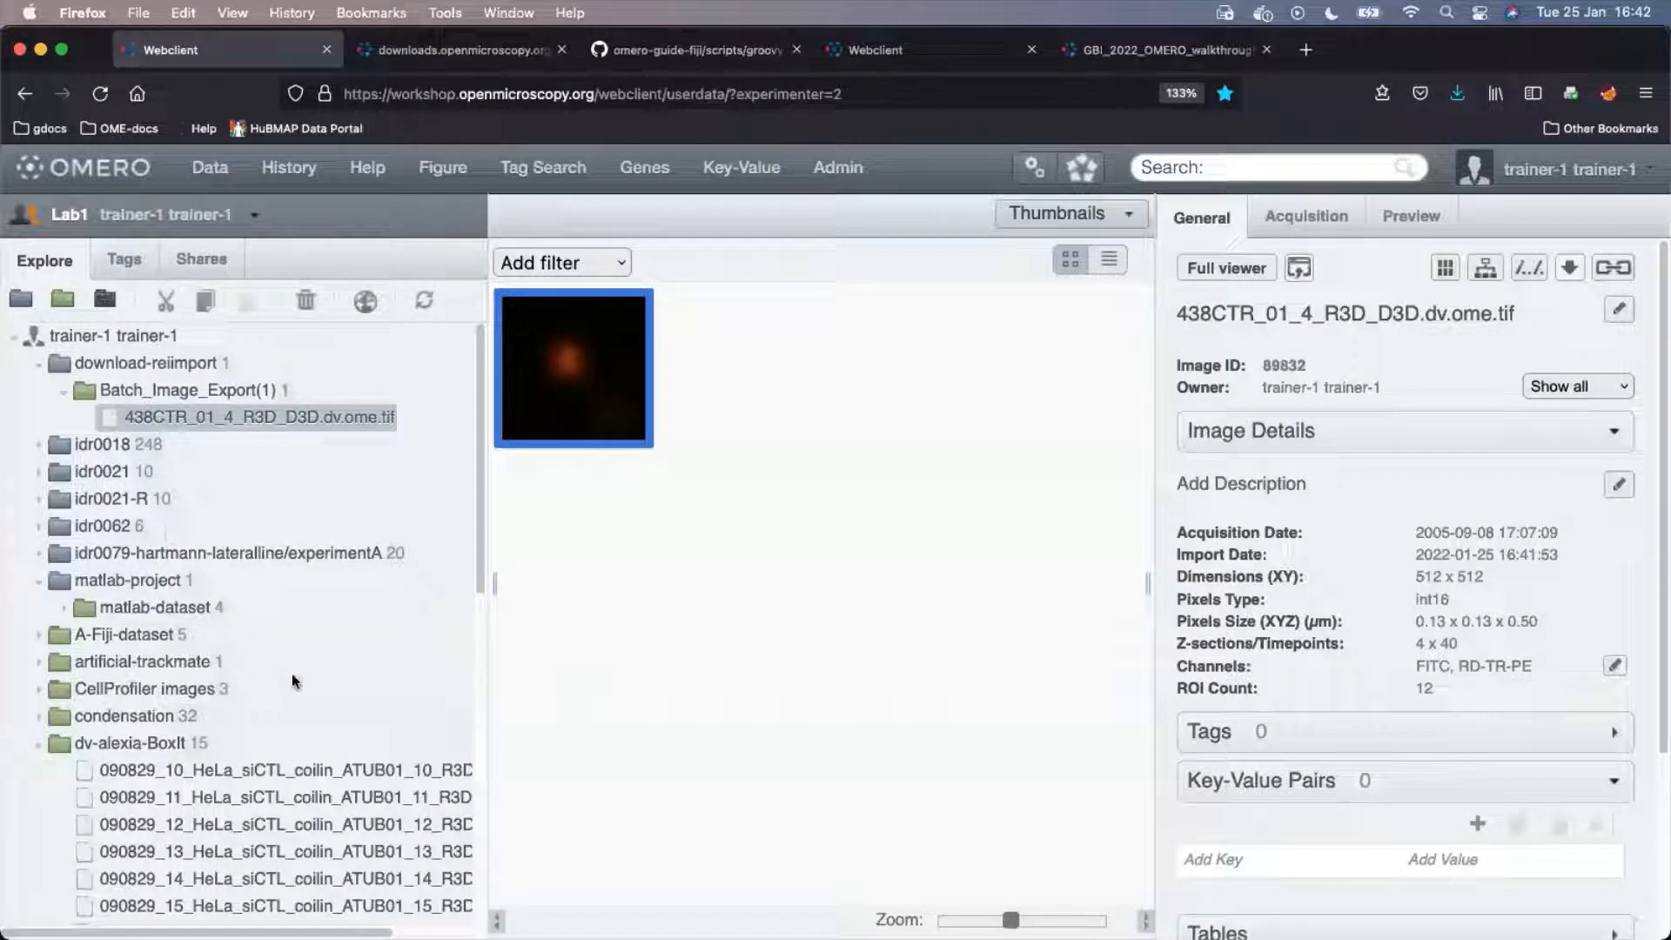
pyautogui.scroll(-10, 399, 601)
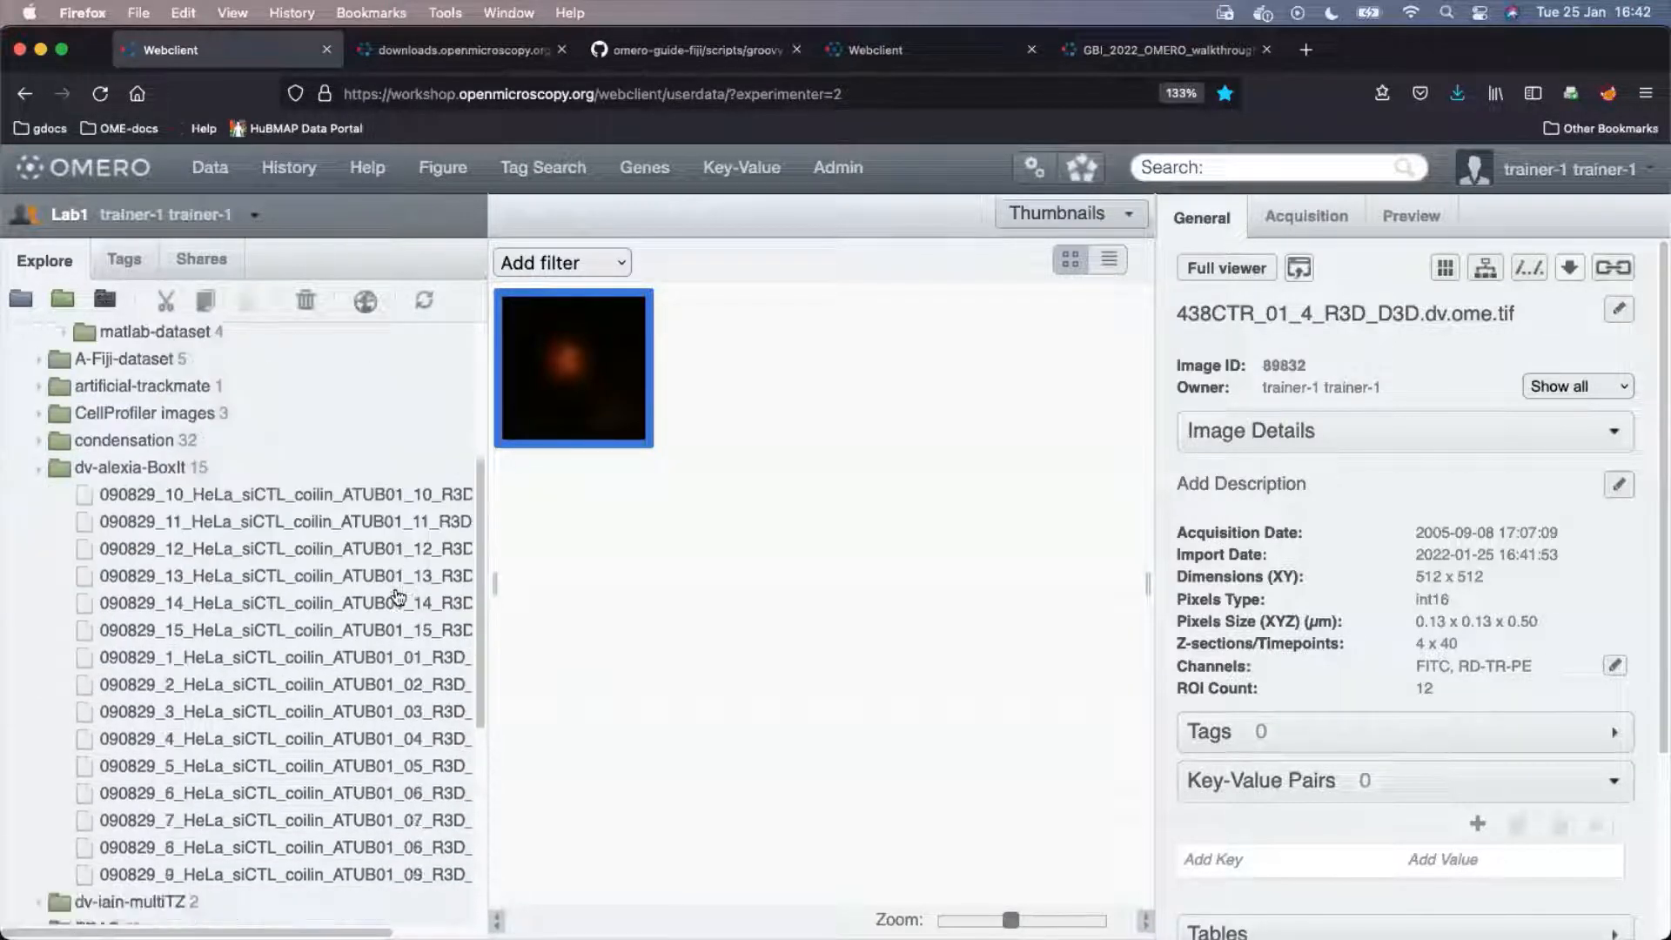
pyautogui.scroll(-1, 399, 601)
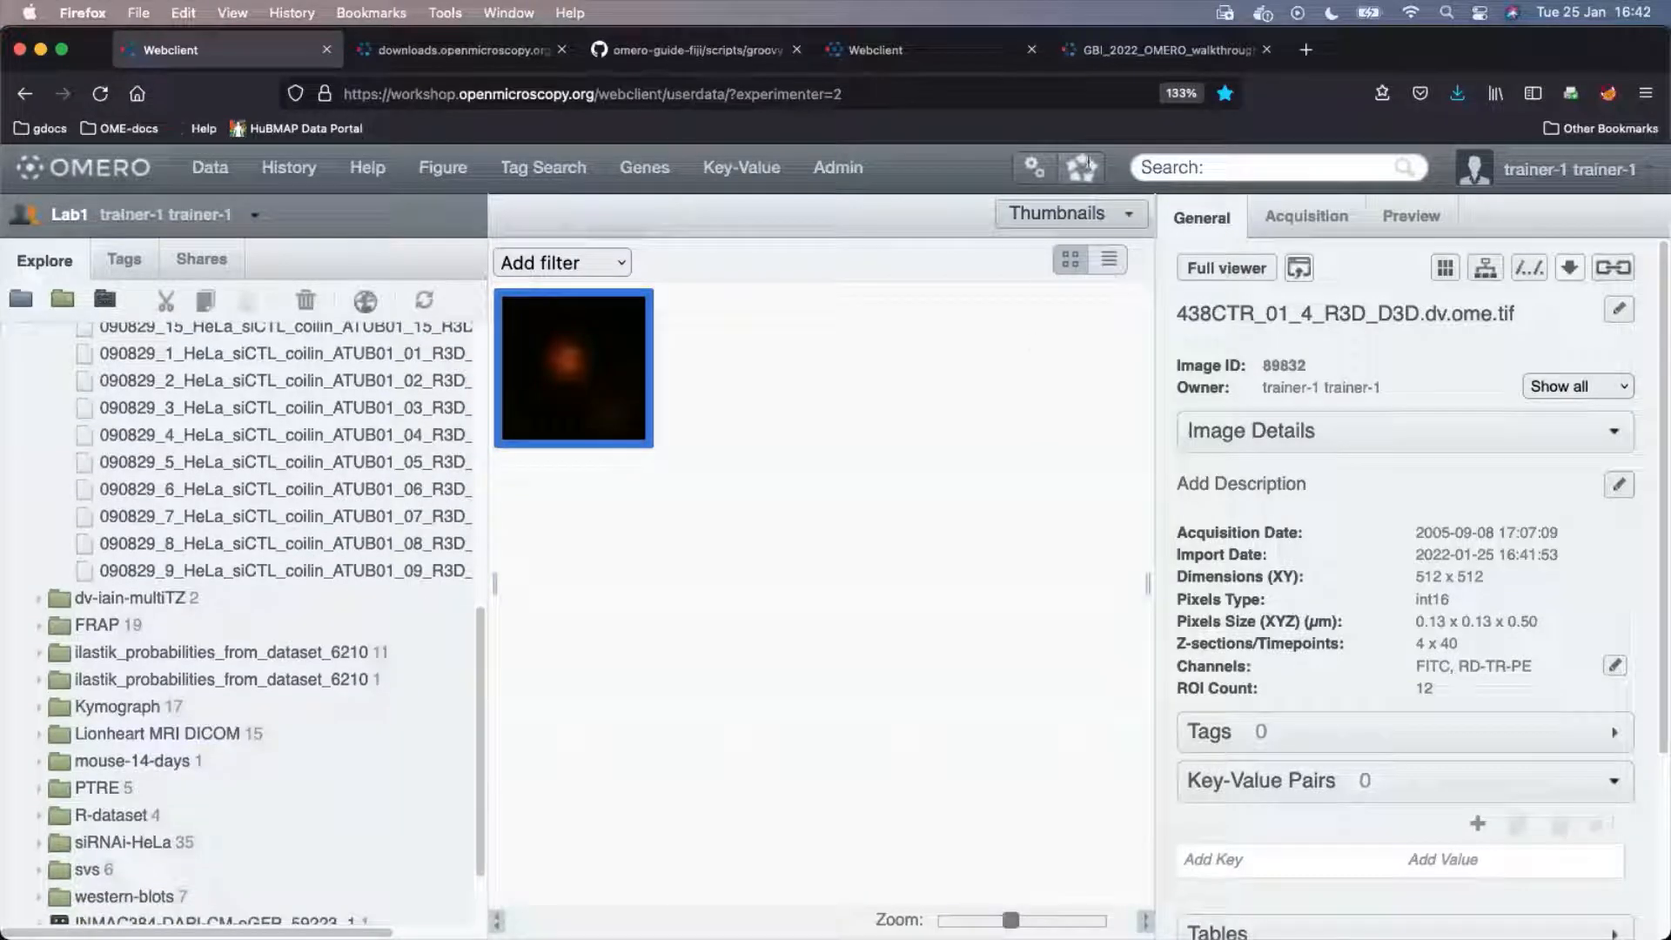
pyautogui.click(1110, 54)
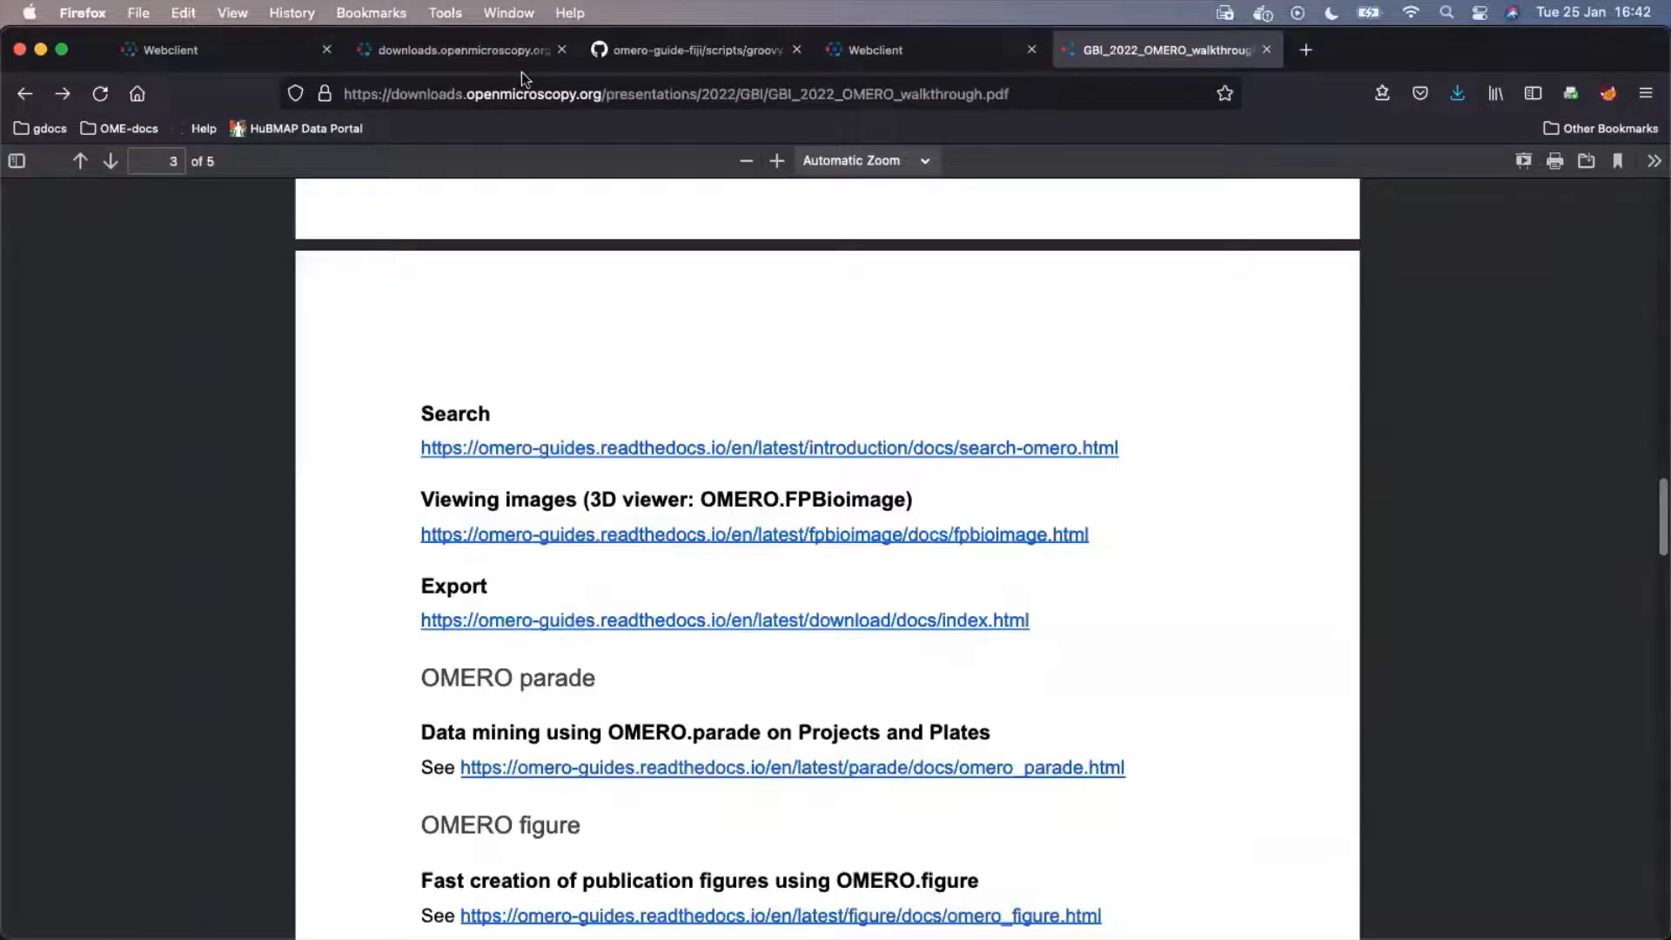
pyautogui.click(445, 52)
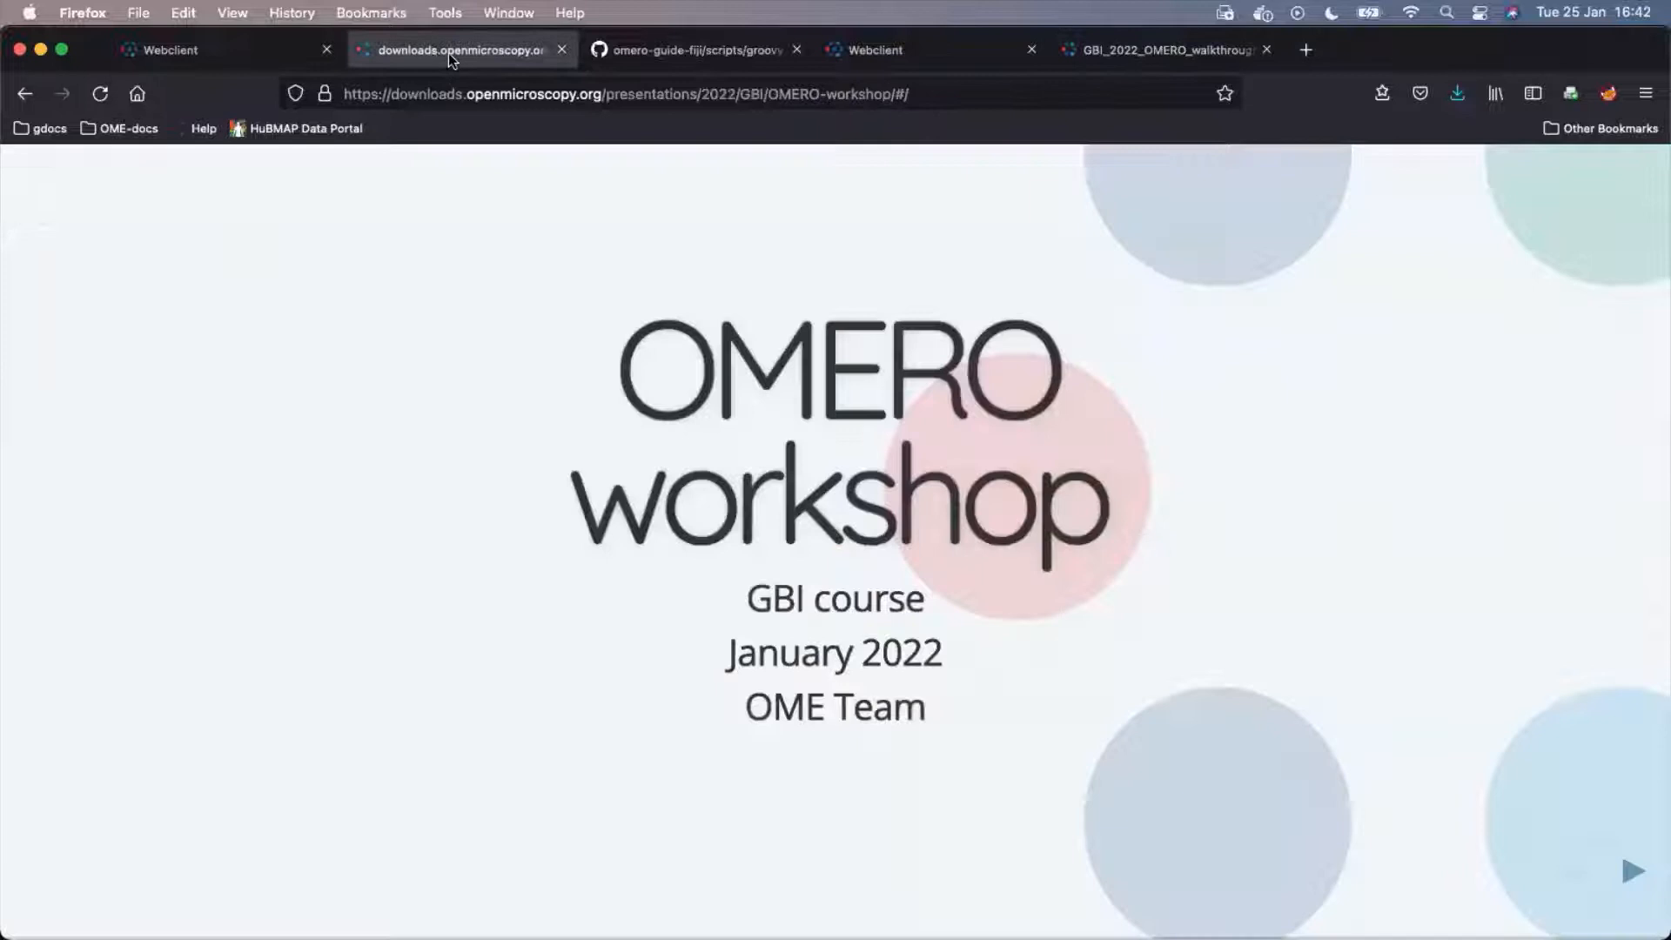
pyautogui.click(881, 49)
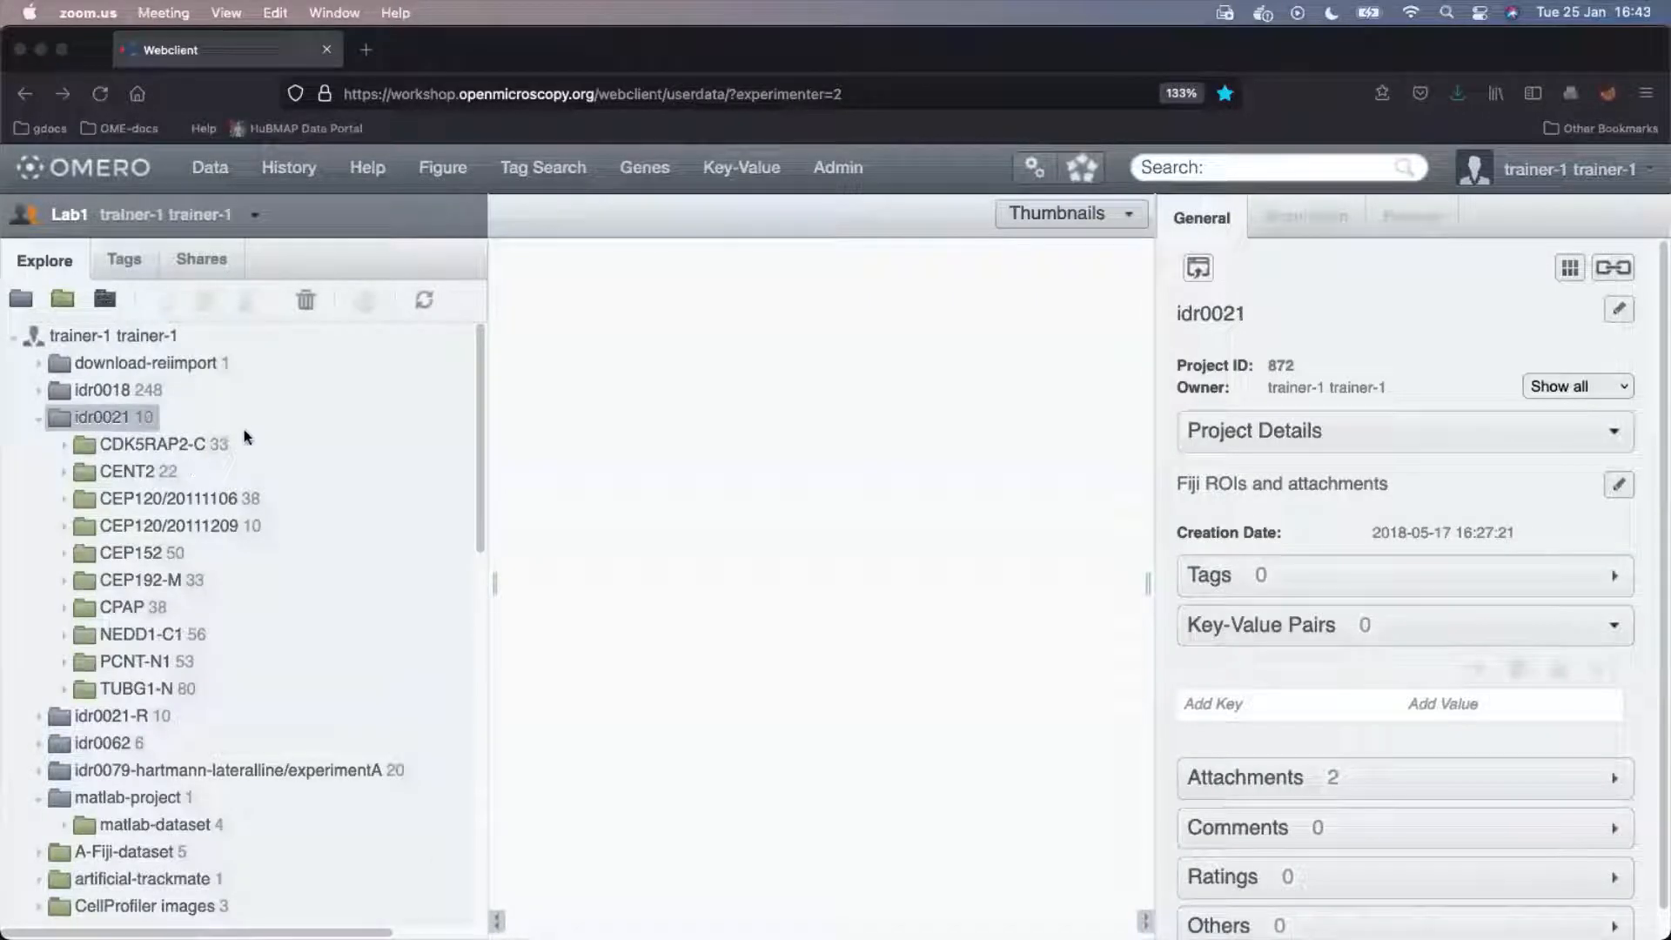
# Look through the Lab1 group's member list and show trainer-1's data.
pyautogui.click(81, 230)
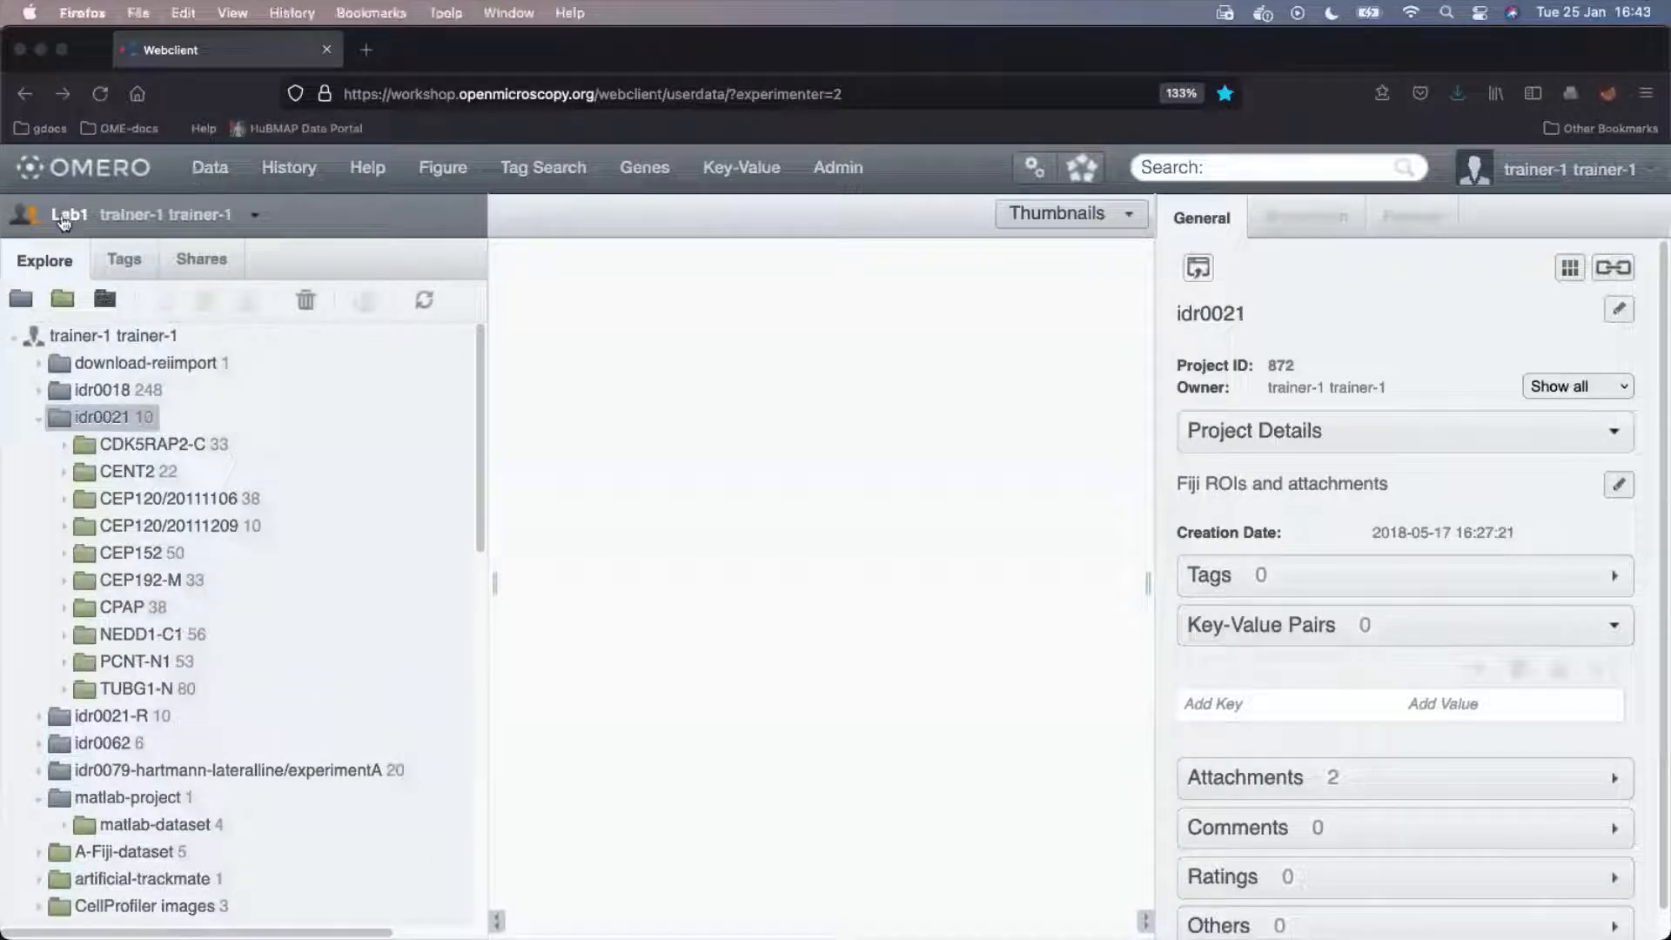
pyautogui.moveTo(123, 319)
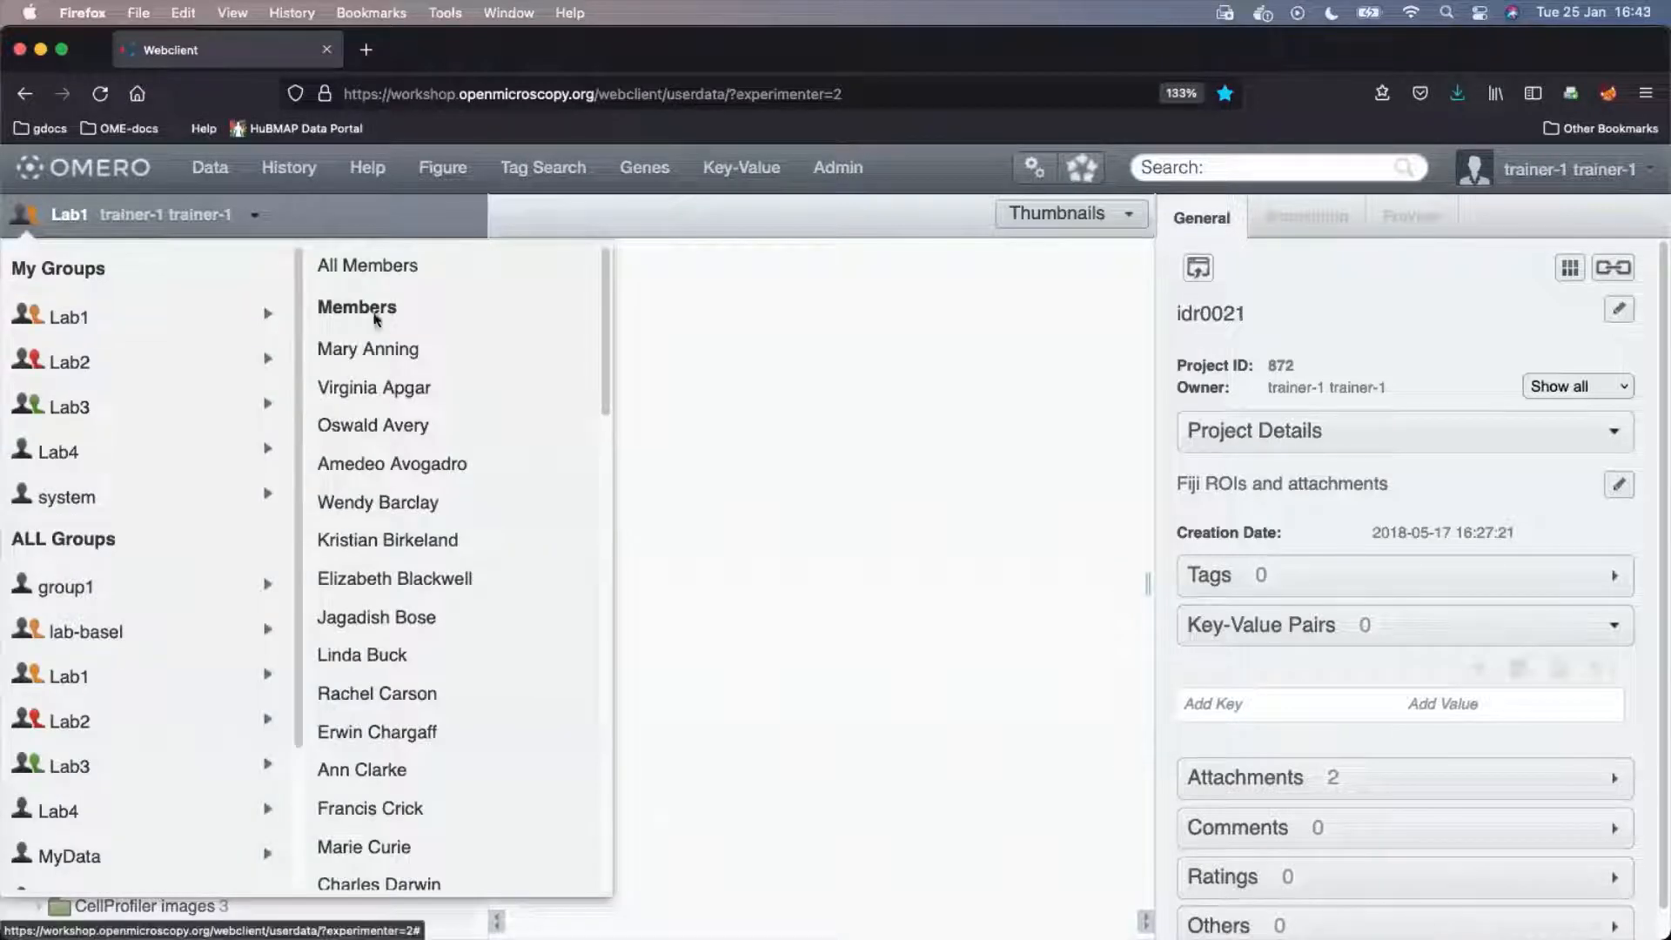
pyautogui.scroll(-6, 557, 392)
pyautogui.scroll(-10, 565, 397)
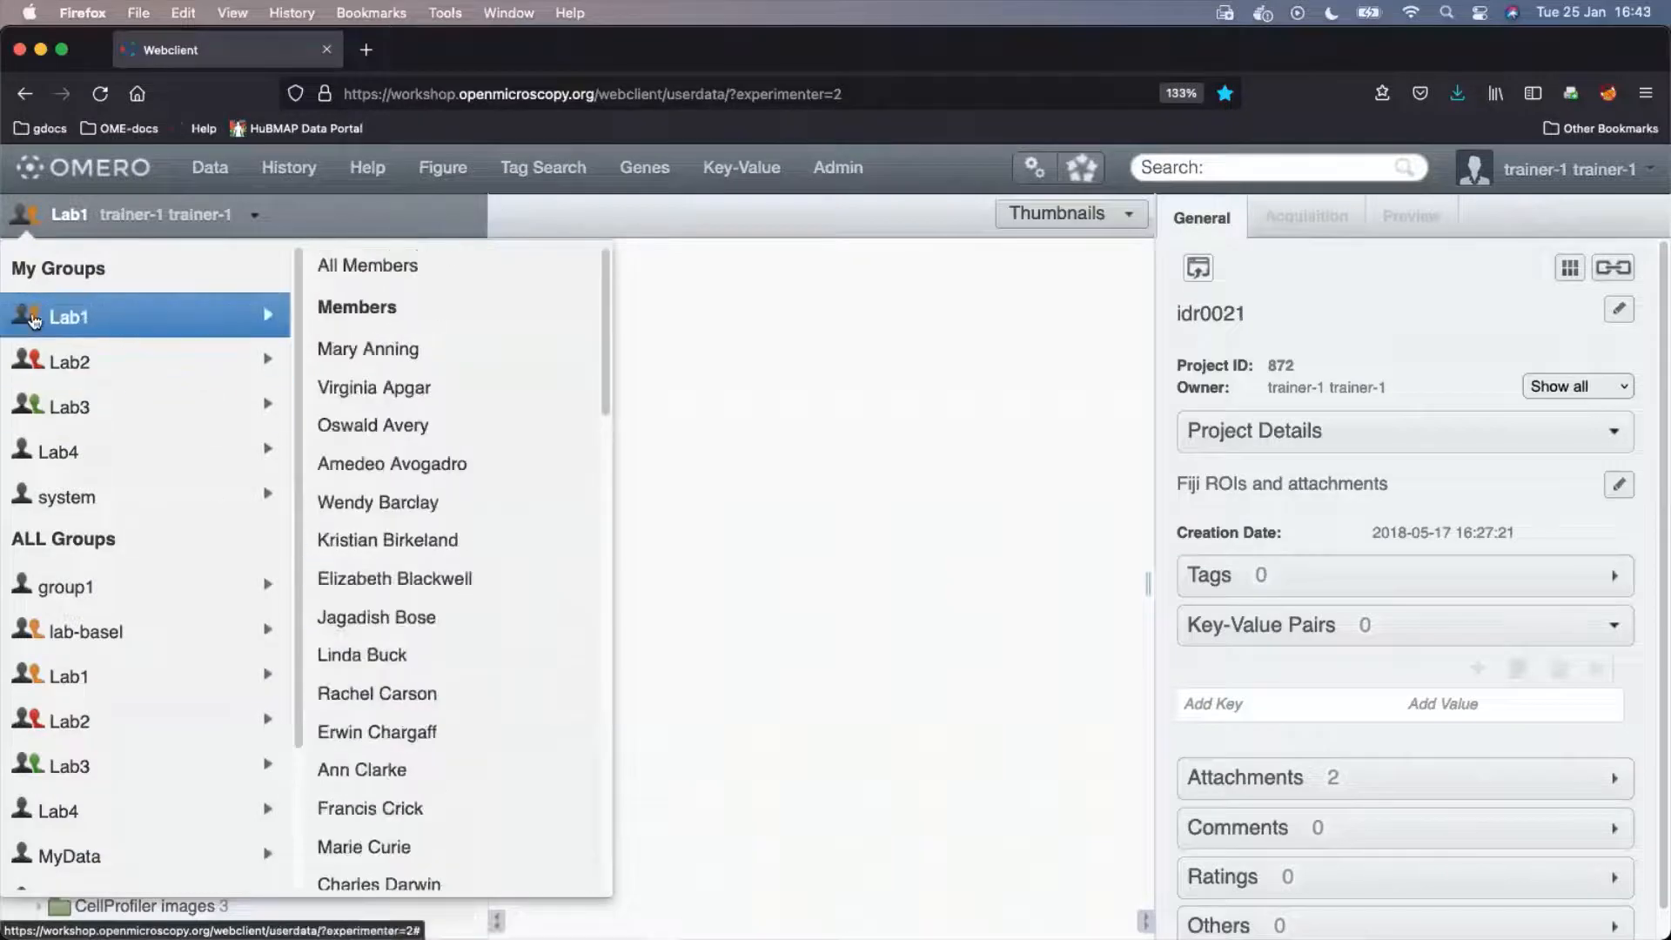
pyautogui.scroll(-5, 484, 653)
pyautogui.scroll(-10, 484, 652)
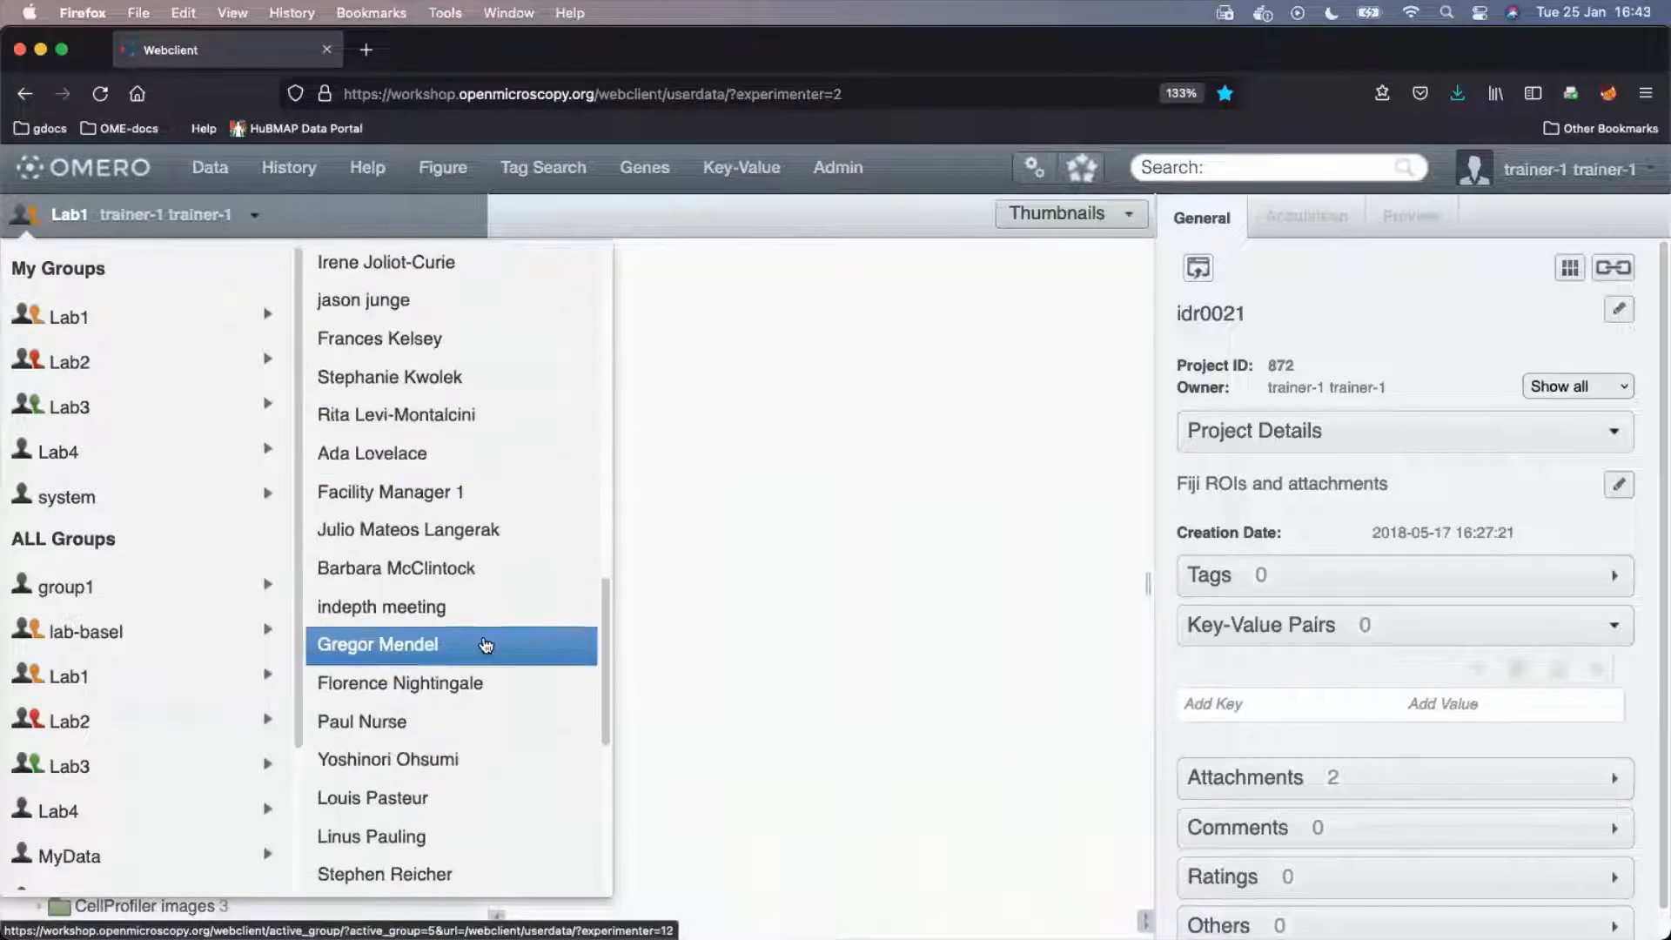
pyautogui.click(464, 676)
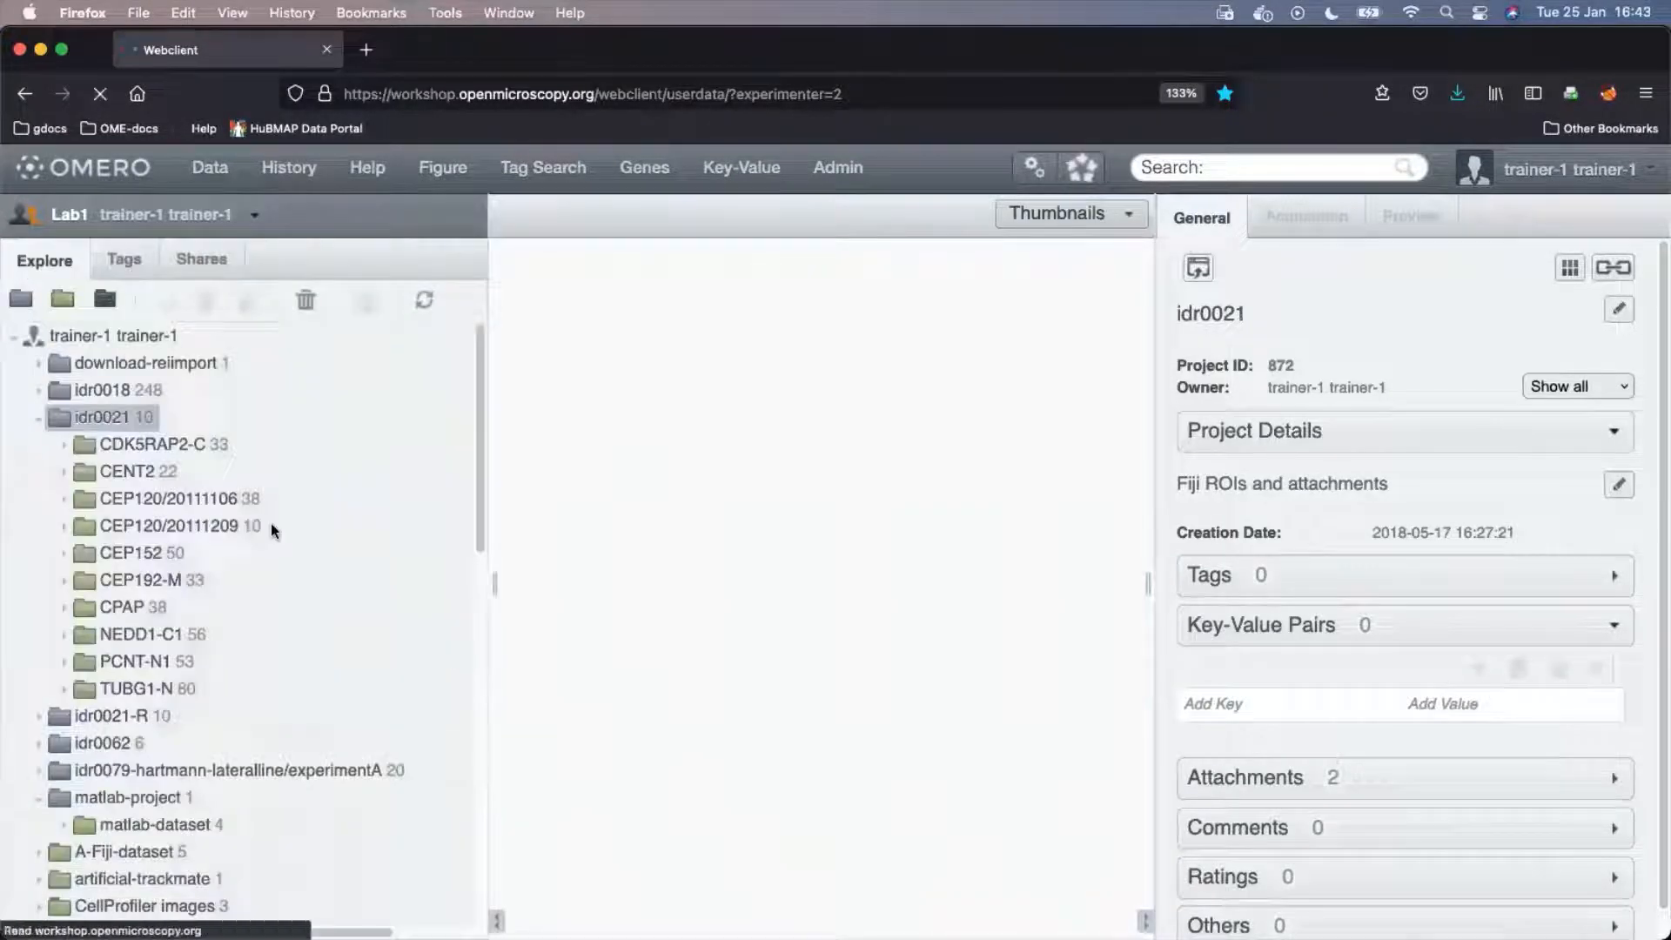
# Expand the idr0021 project, open its CENT2 dataset and select the first image.
pyautogui.doubleClick(135, 420)
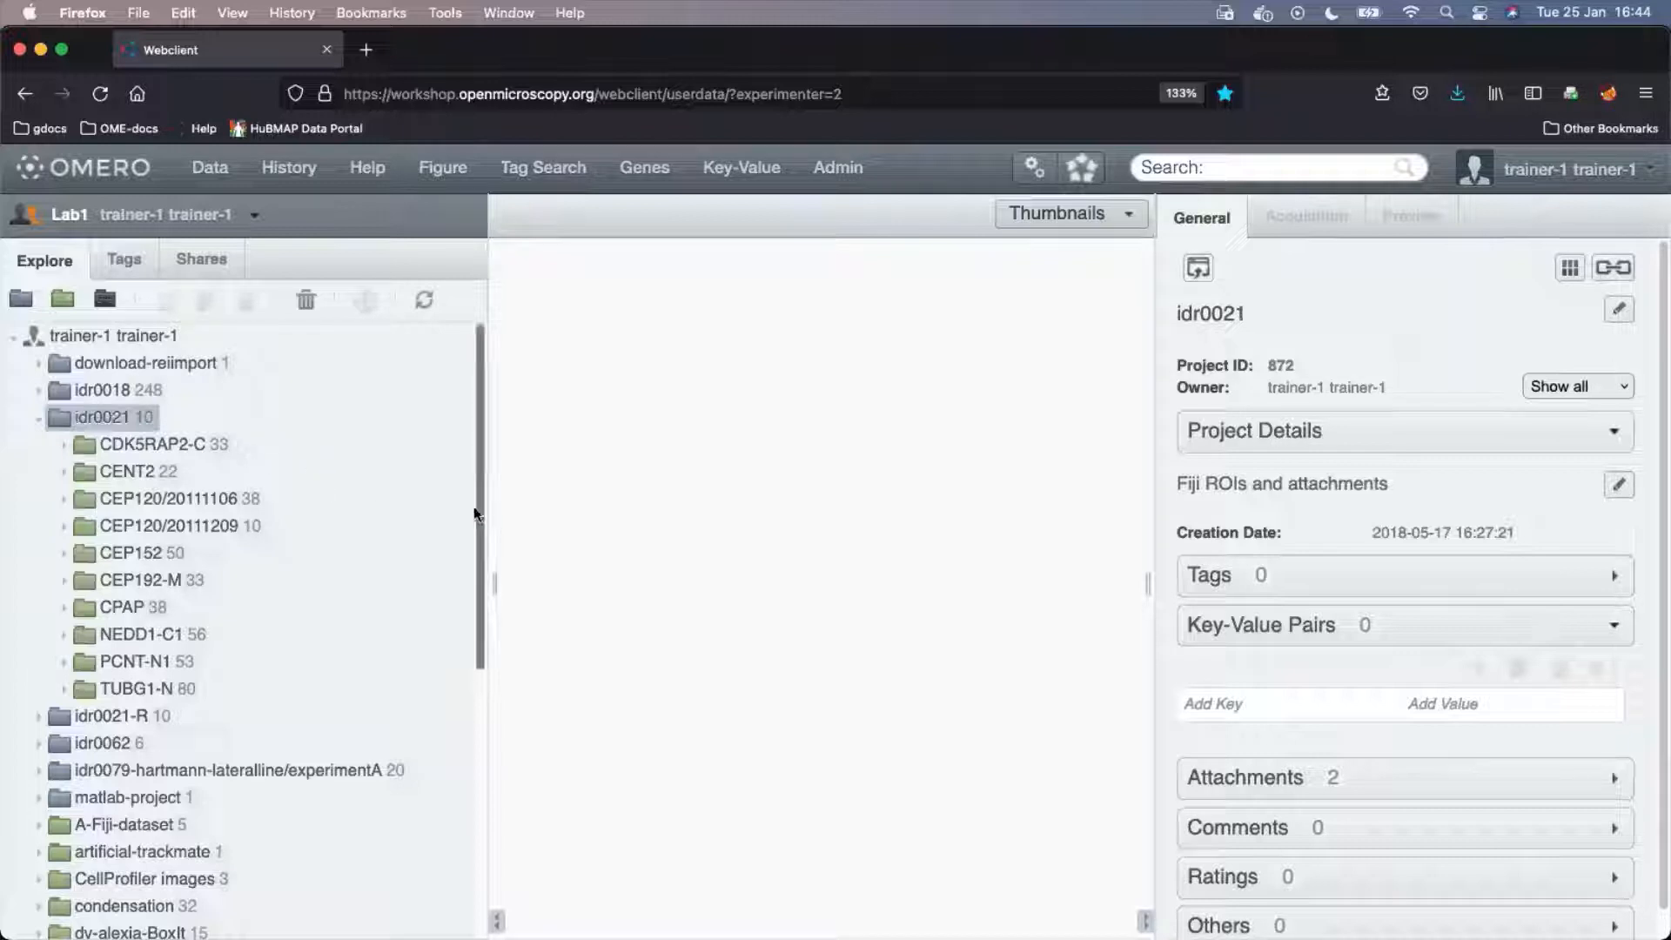
pyautogui.moveTo(478, 494); pyautogui.dragTo(474, 409)
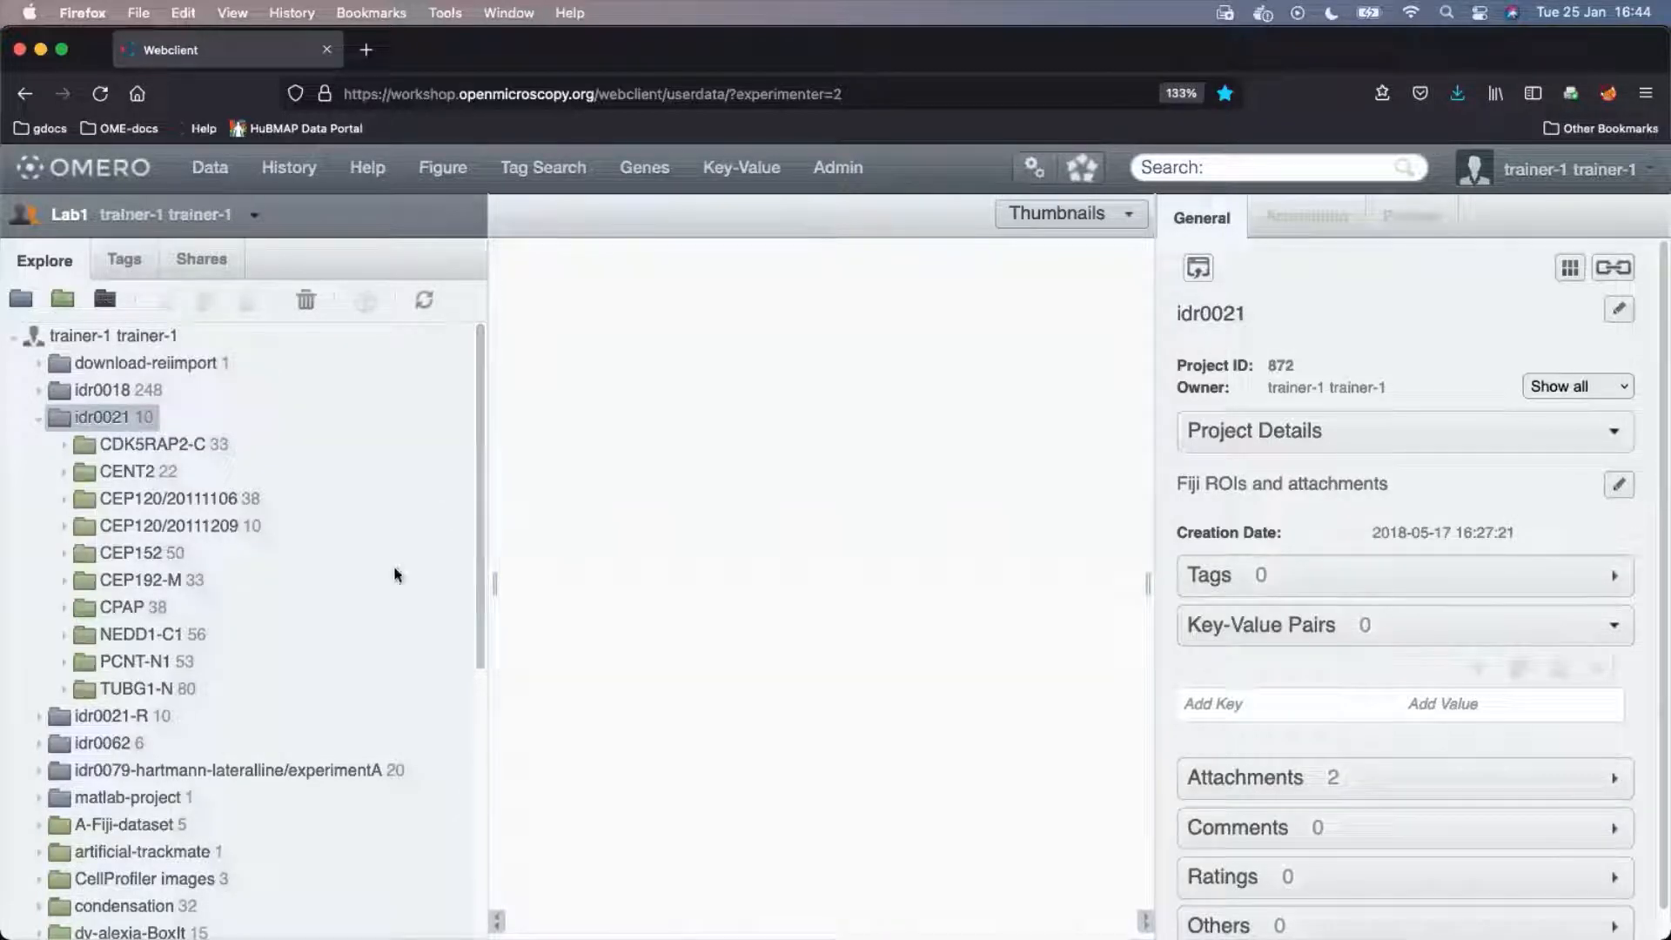
pyautogui.click(161, 472)
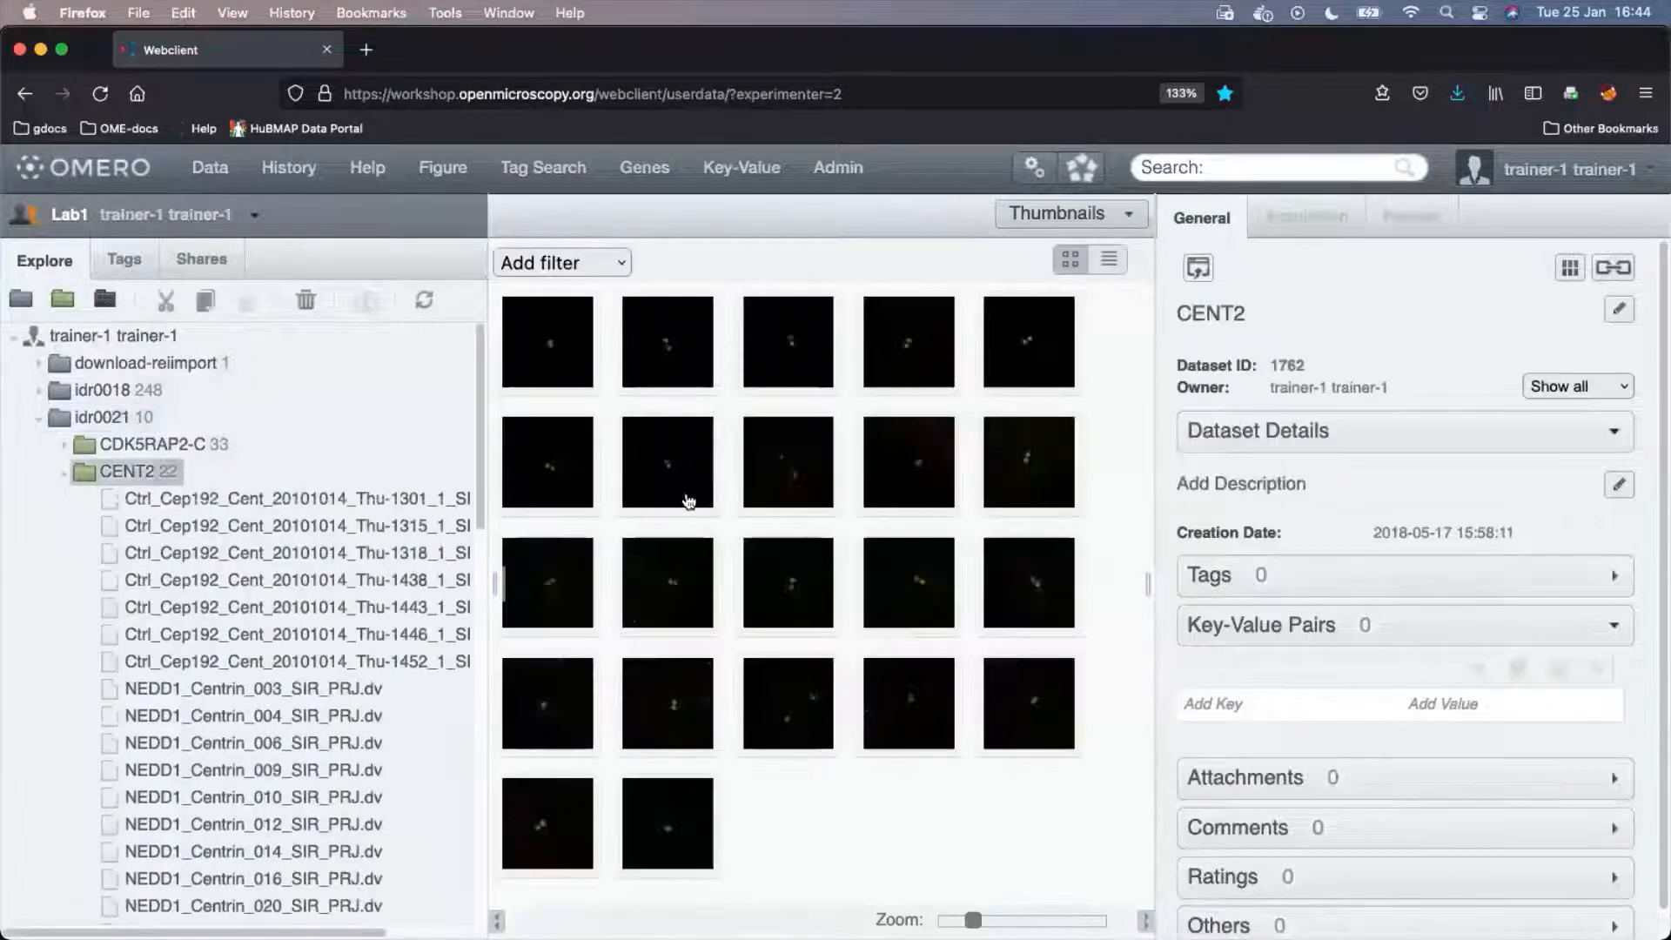
pyautogui.click(576, 361)
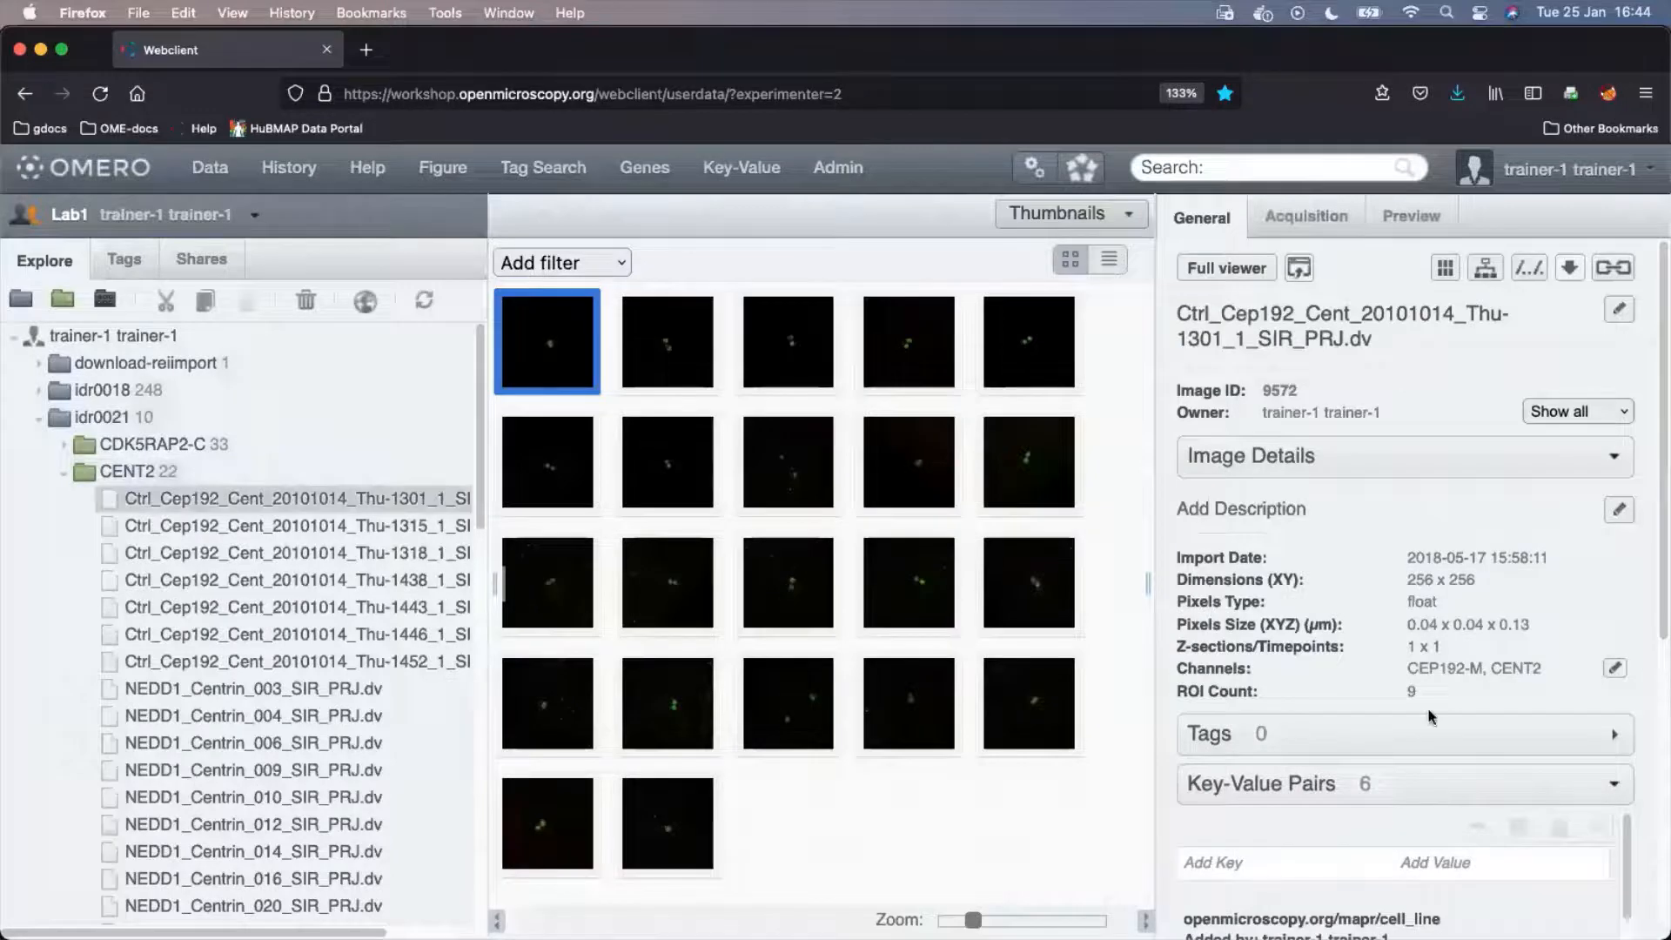
# Open the first CENT2 image in the full viewer, display its ROIs and select the outline around the green spot.
pyautogui.doubleClick(538, 349)
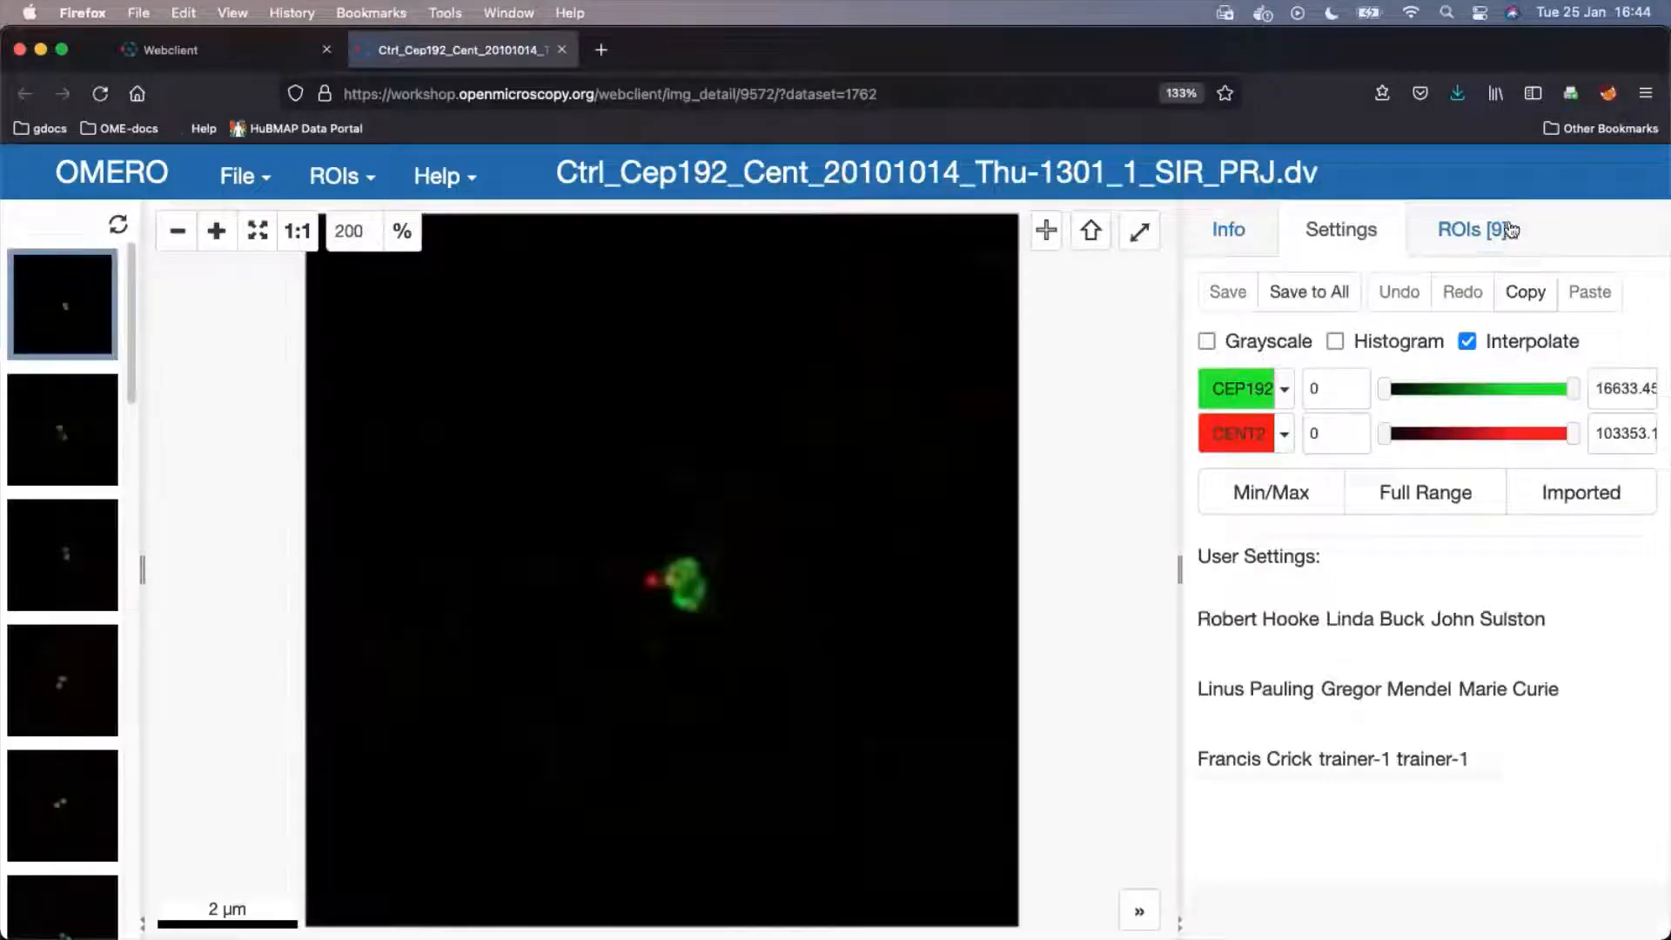
pyautogui.click(1467, 229)
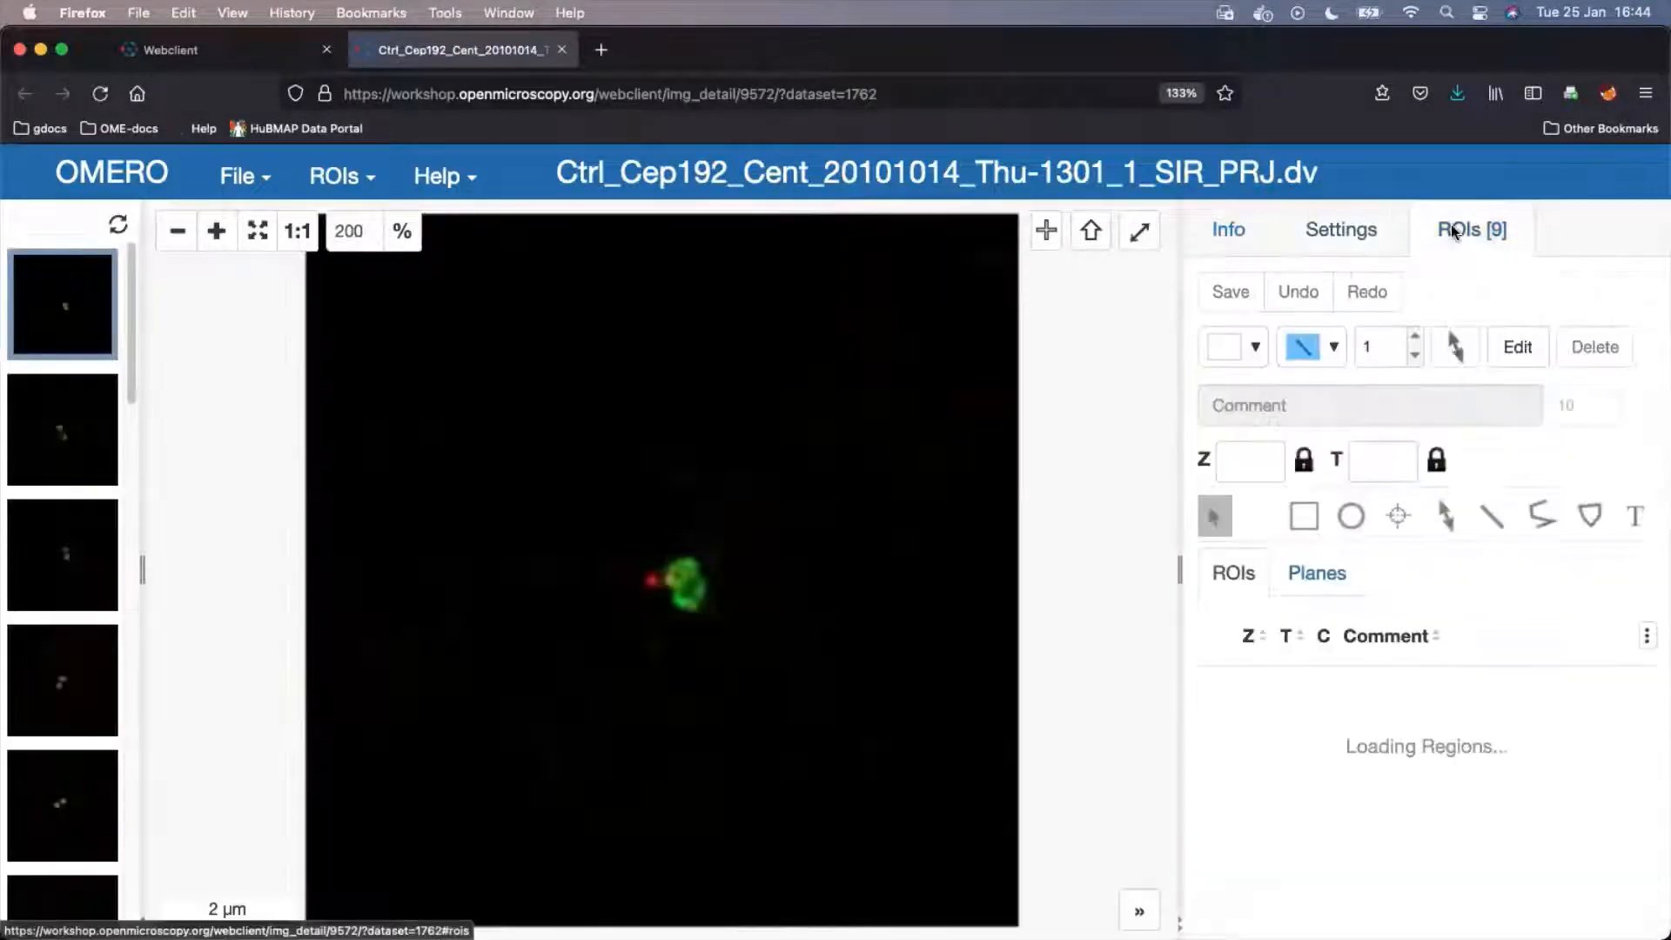
pyautogui.click(685, 581)
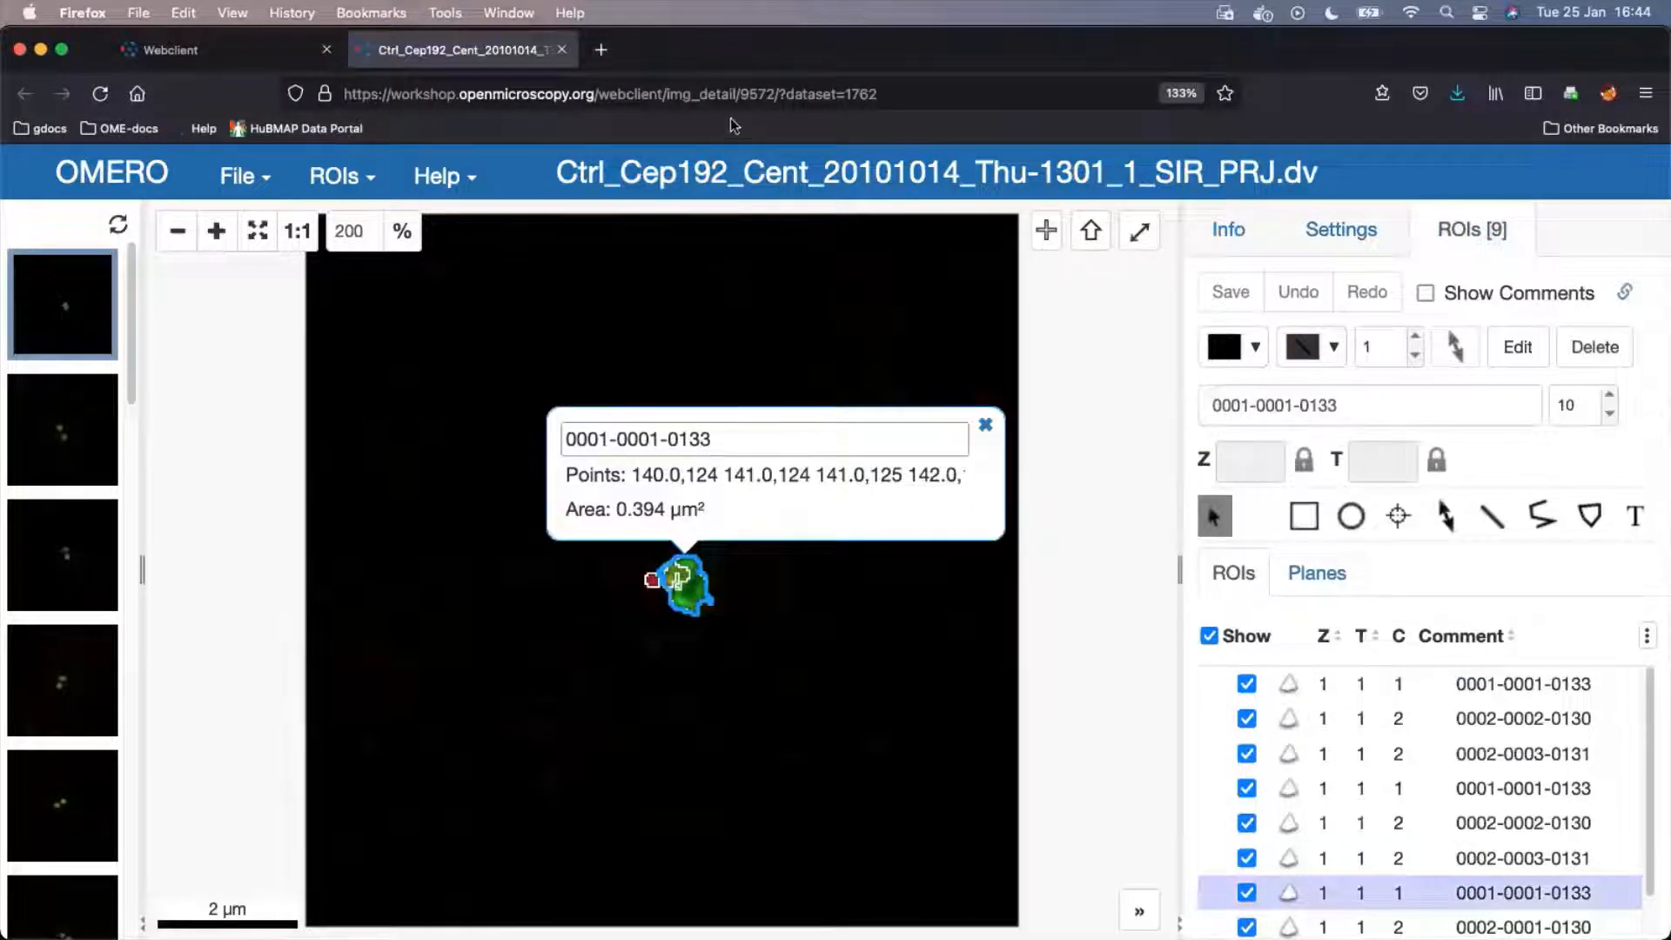
# Return to the data tree, collapse CENT2, select the idr0021 project and inspect its attachments.
pyautogui.click(261, 58)
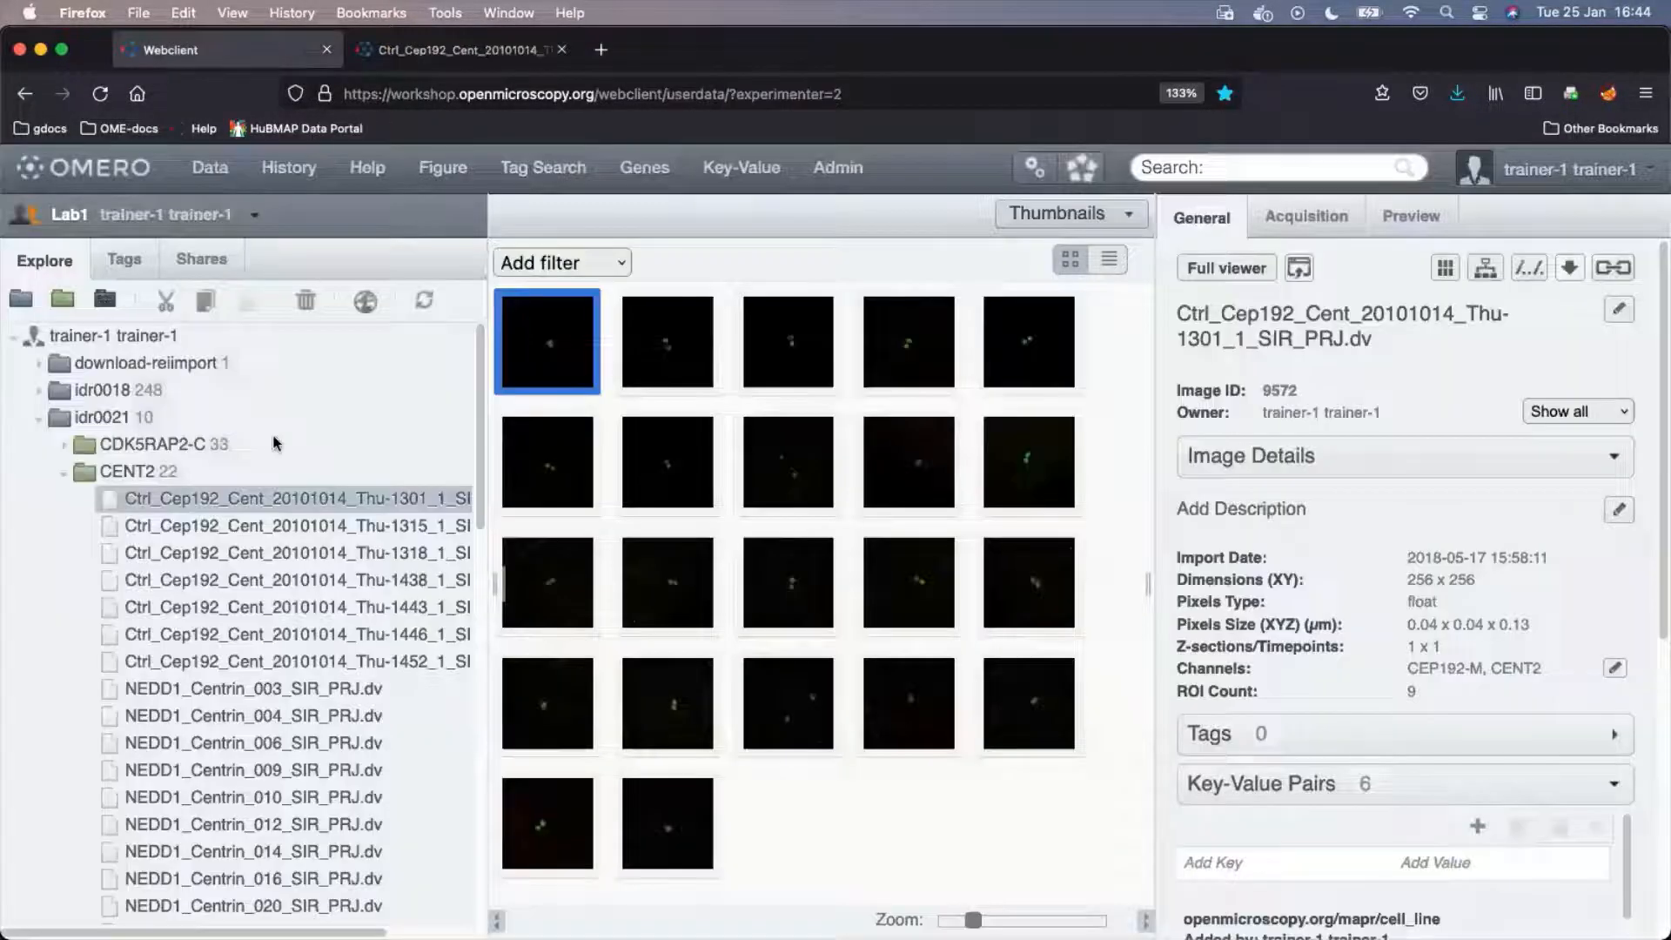
pyautogui.click(63, 473)
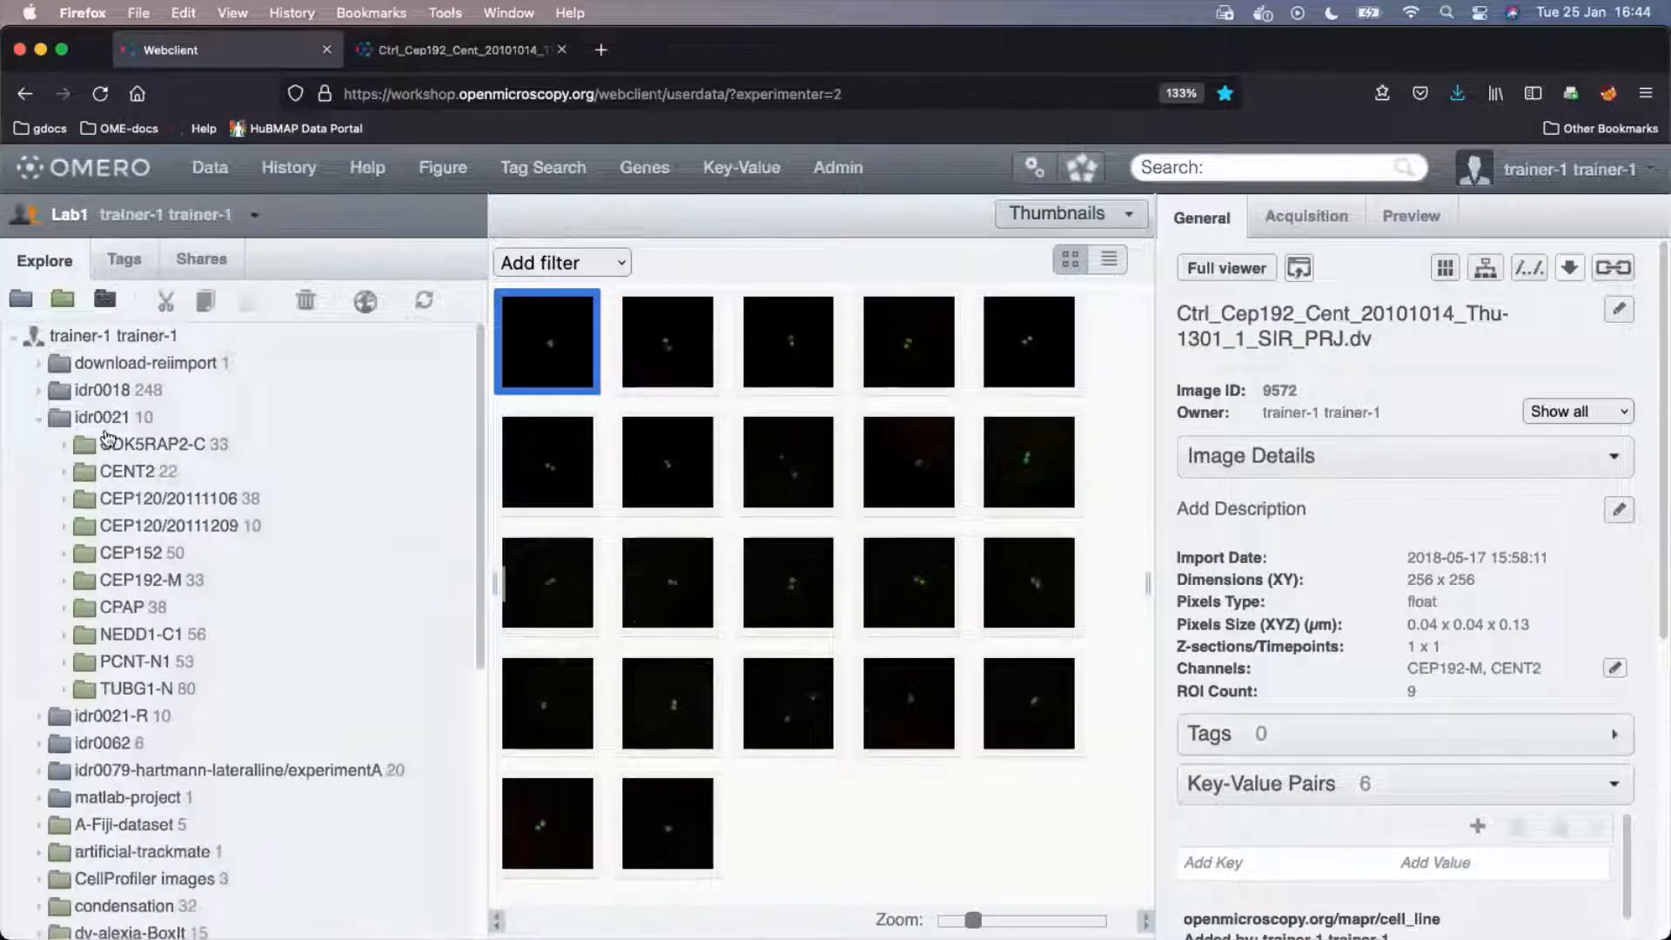
pyautogui.click(105, 417)
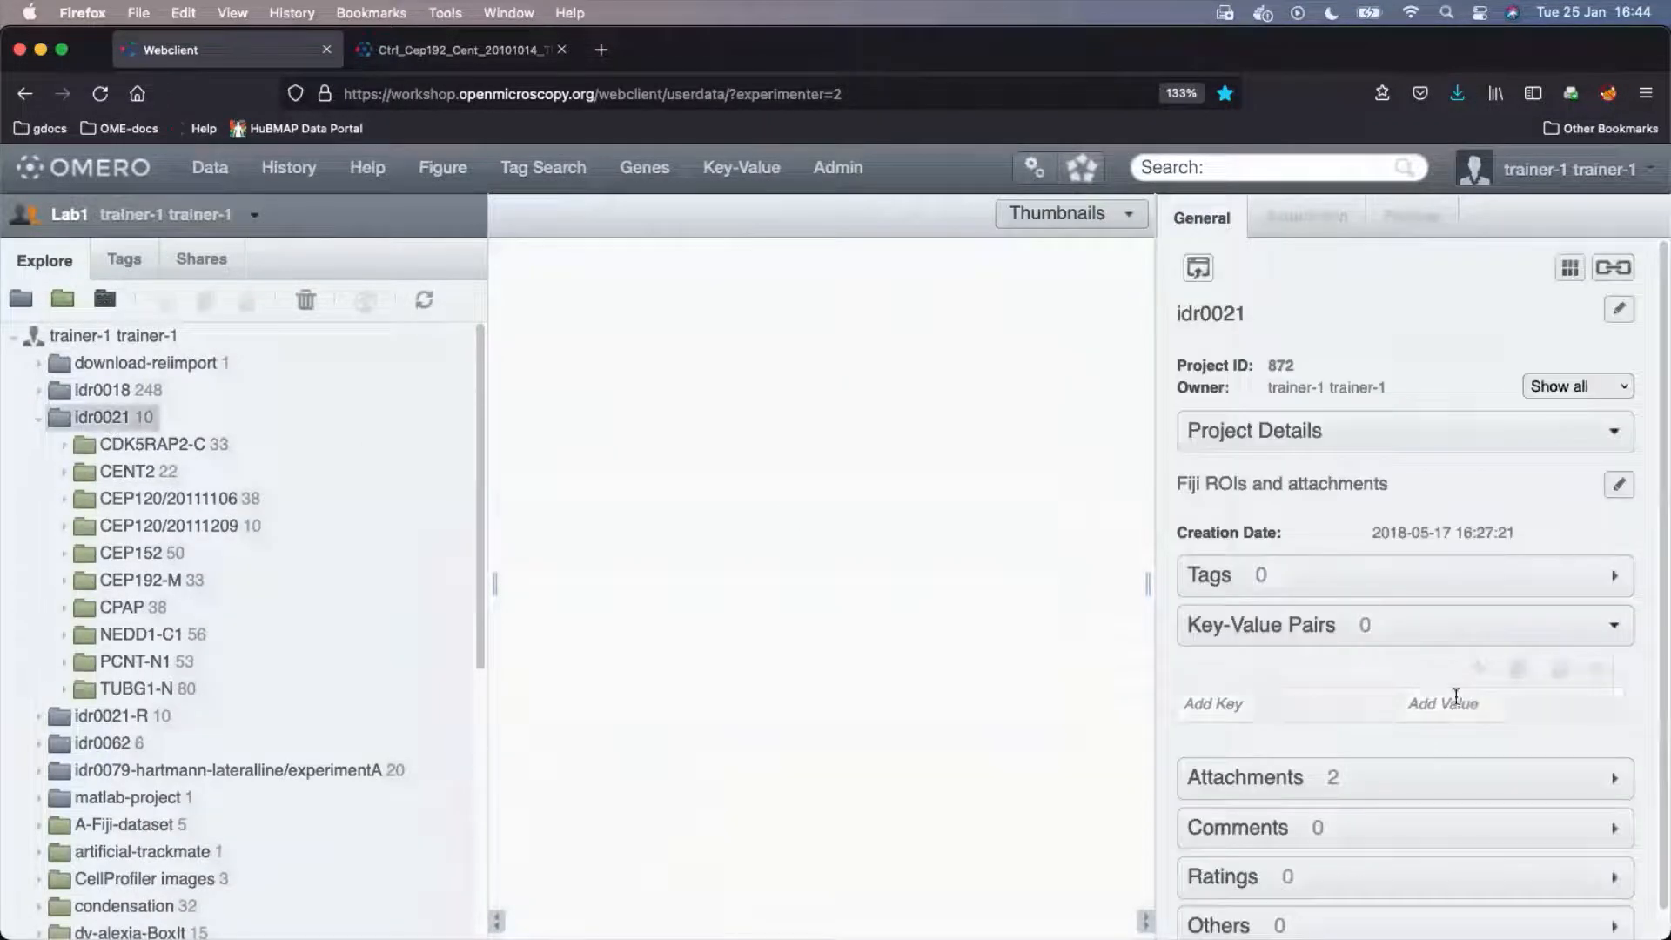
pyautogui.click(1386, 786)
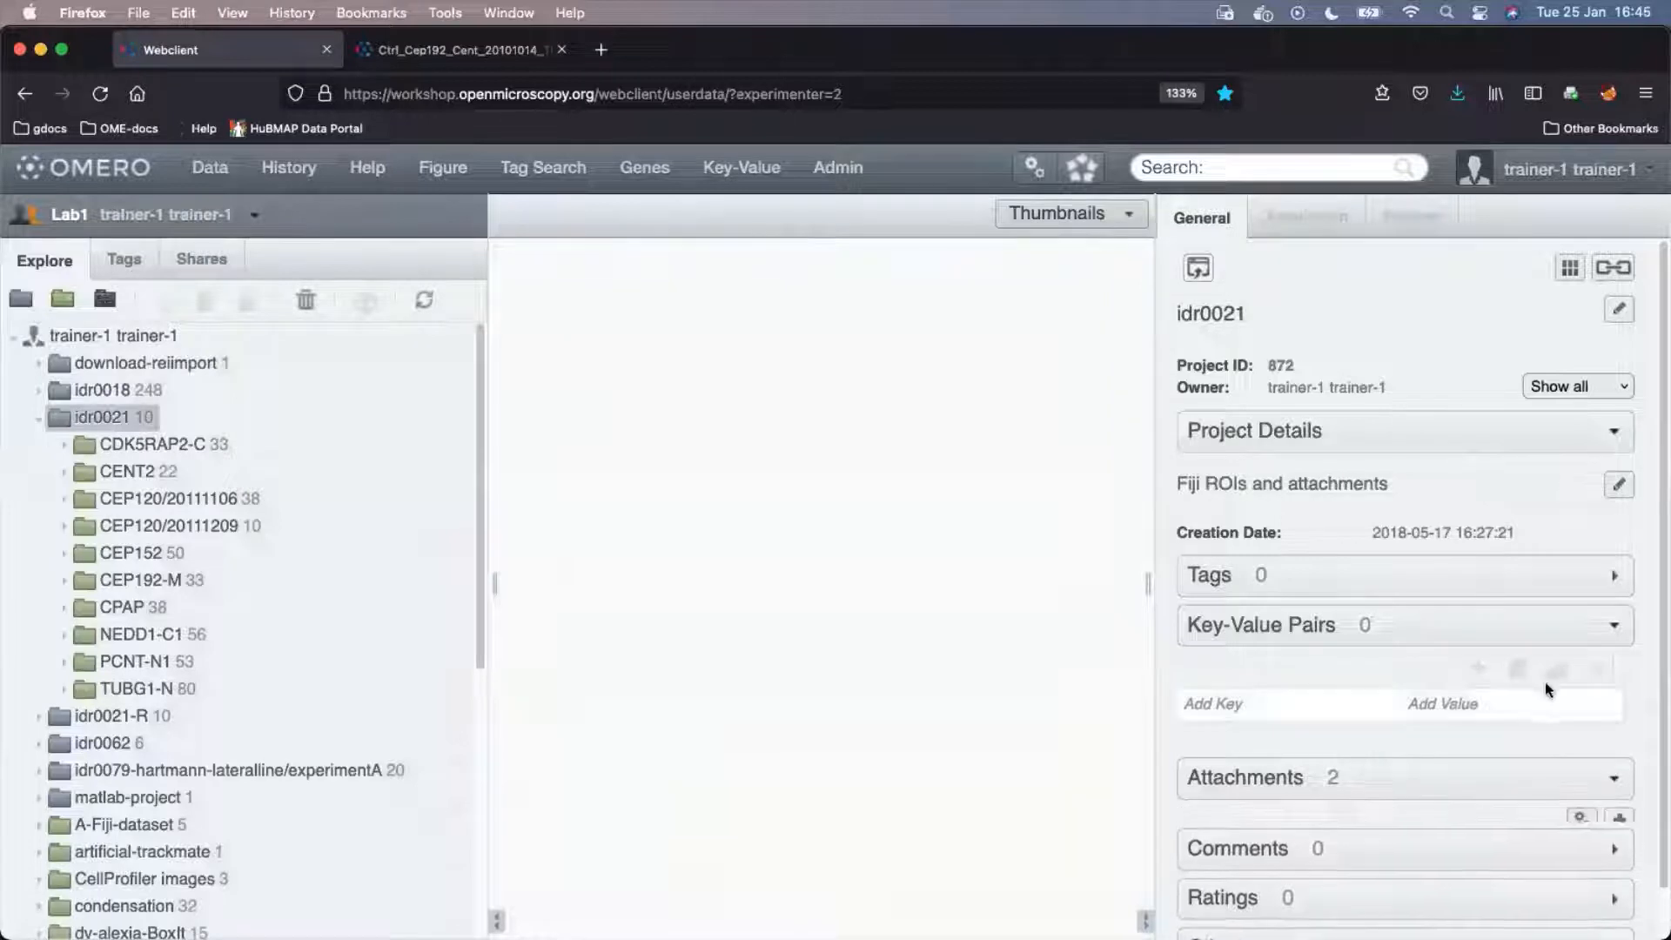
pyautogui.scroll(-3, 1410, 766)
pyautogui.moveTo(1261, 708)
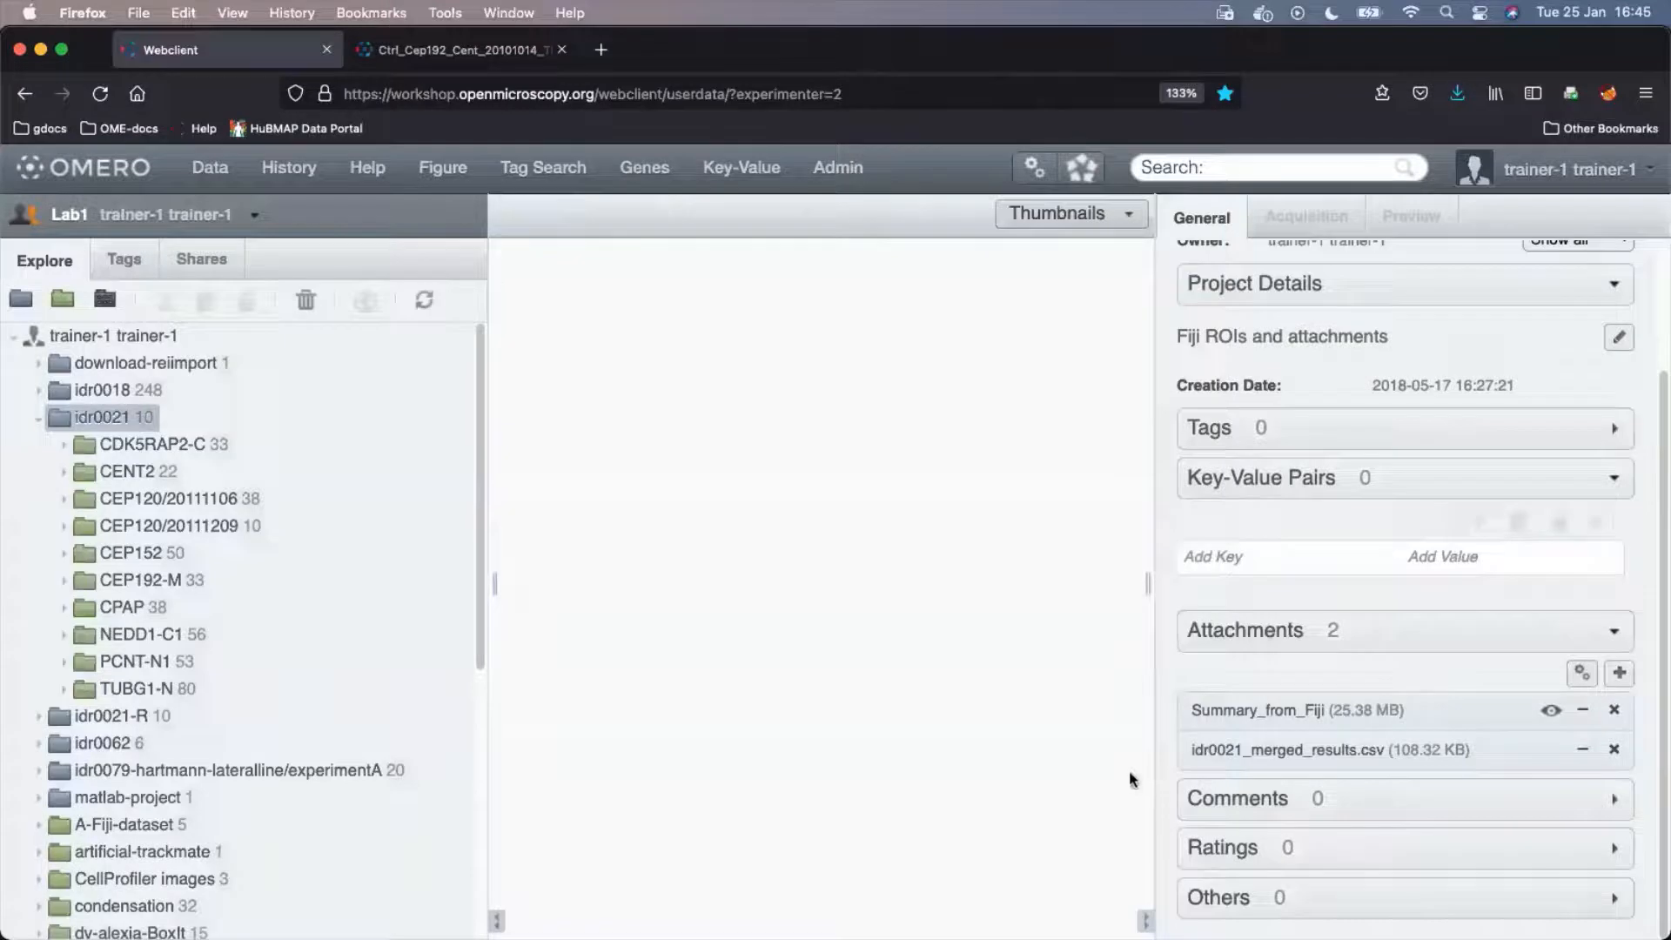
pyautogui.moveTo(1334, 755)
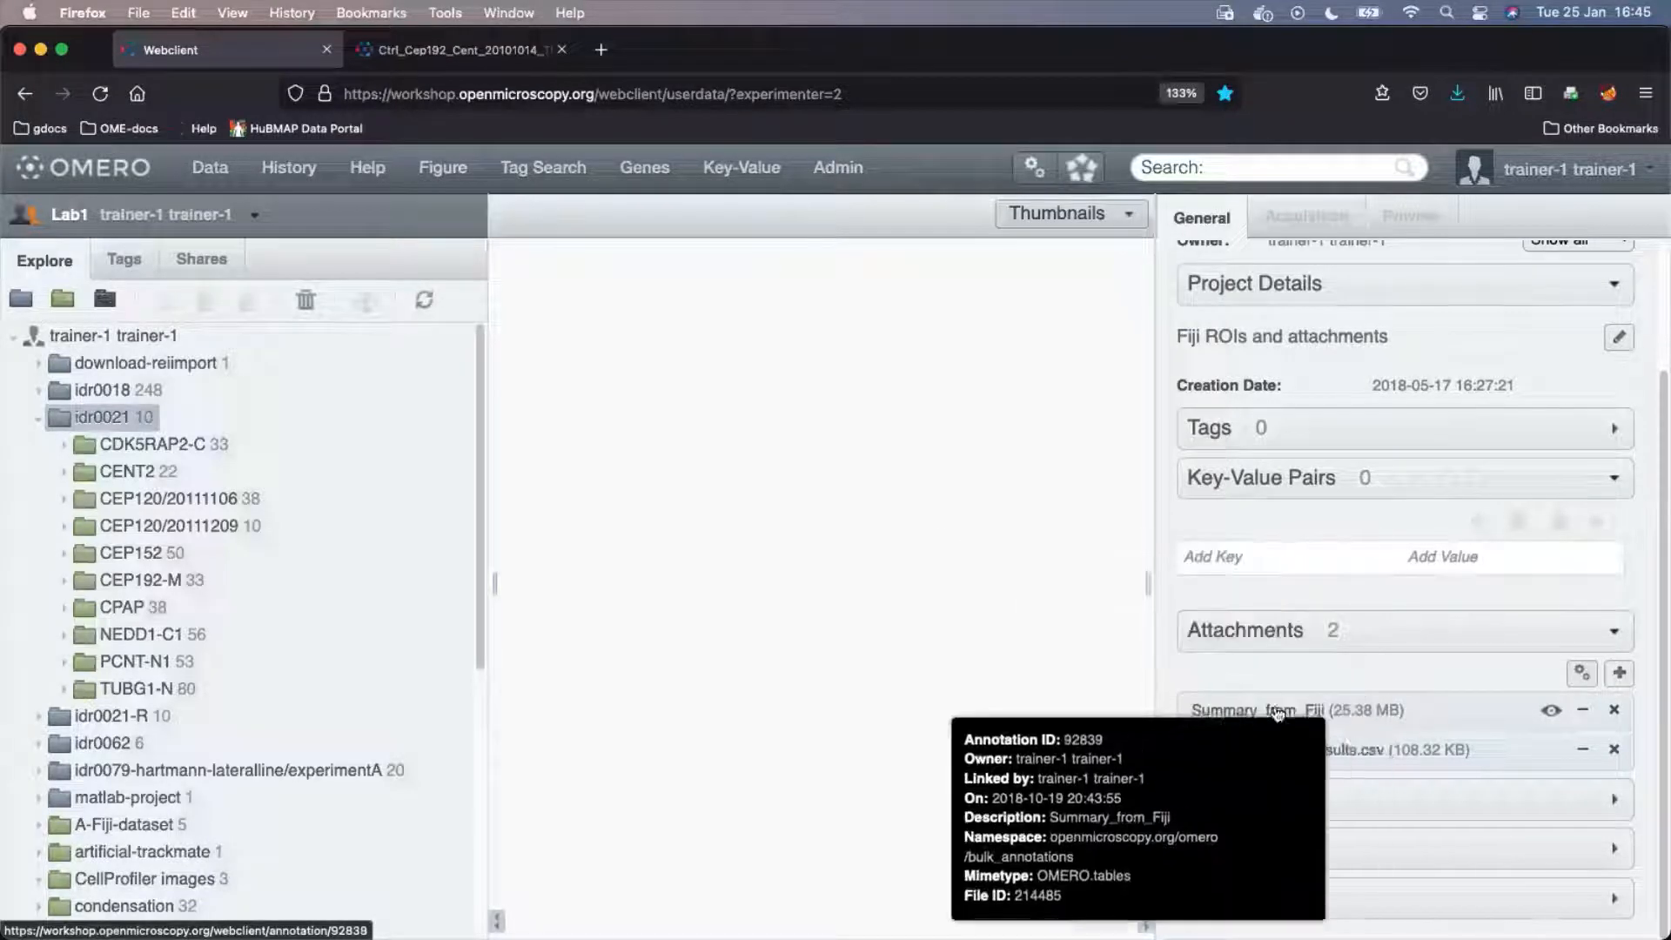
# View the Summary_from_Fiji table attached to idr0021 and examine its measurement columns, highlighting FeretY and FeretX.
pyautogui.click(1551, 712)
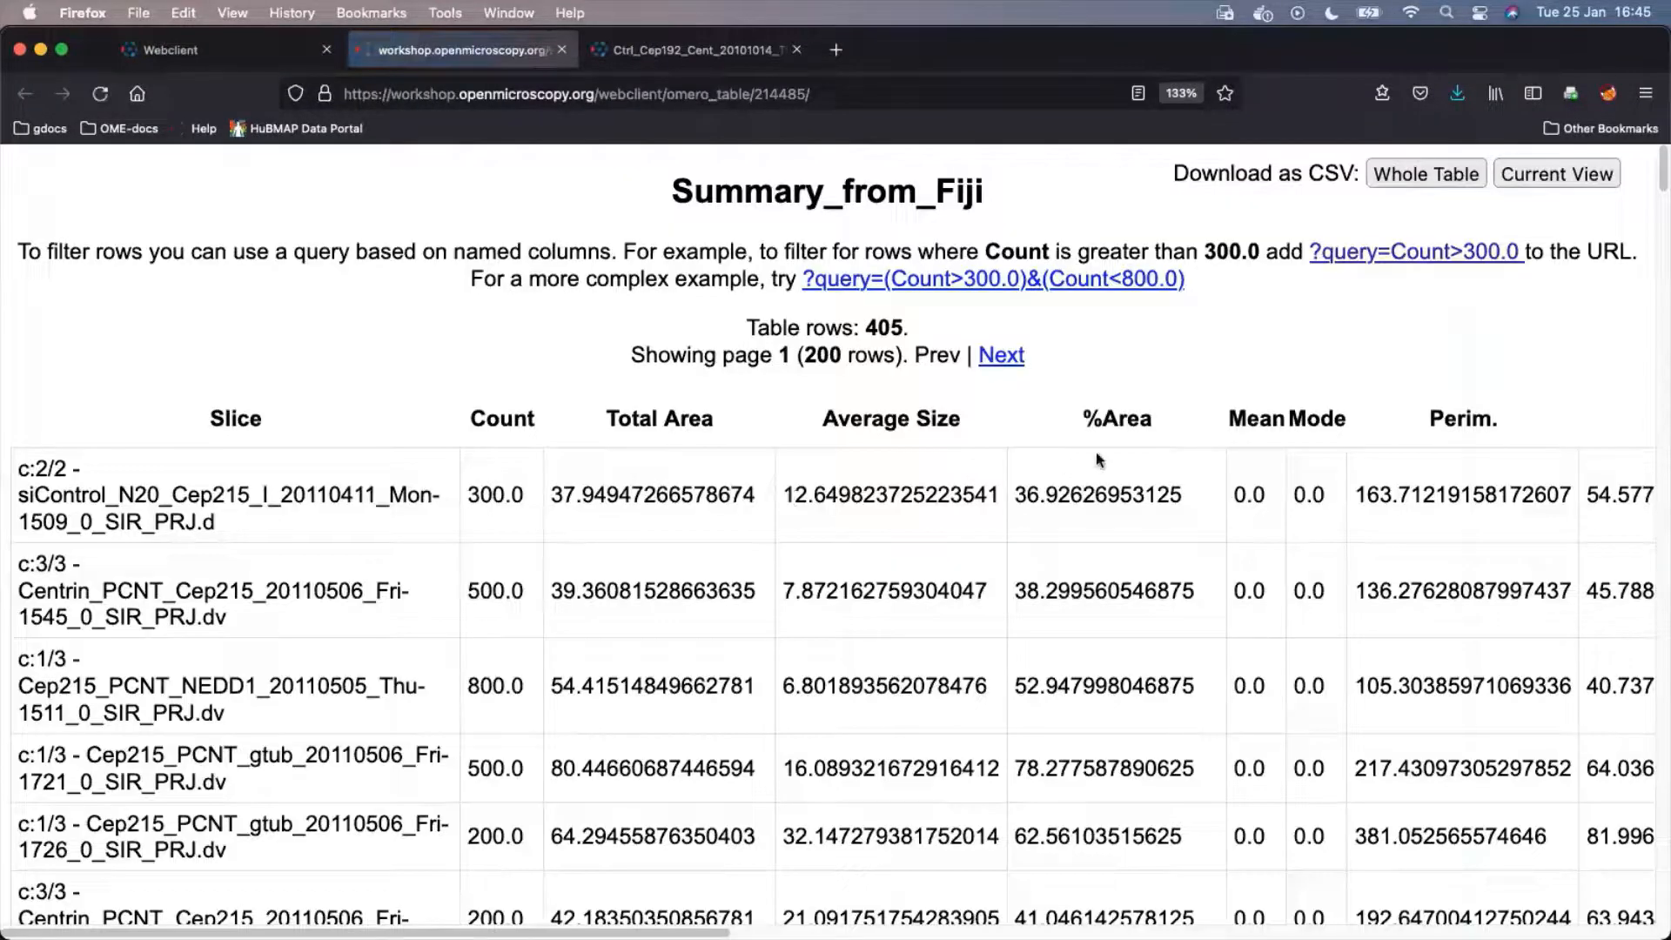
pyautogui.hscroll(15, 788, 819)
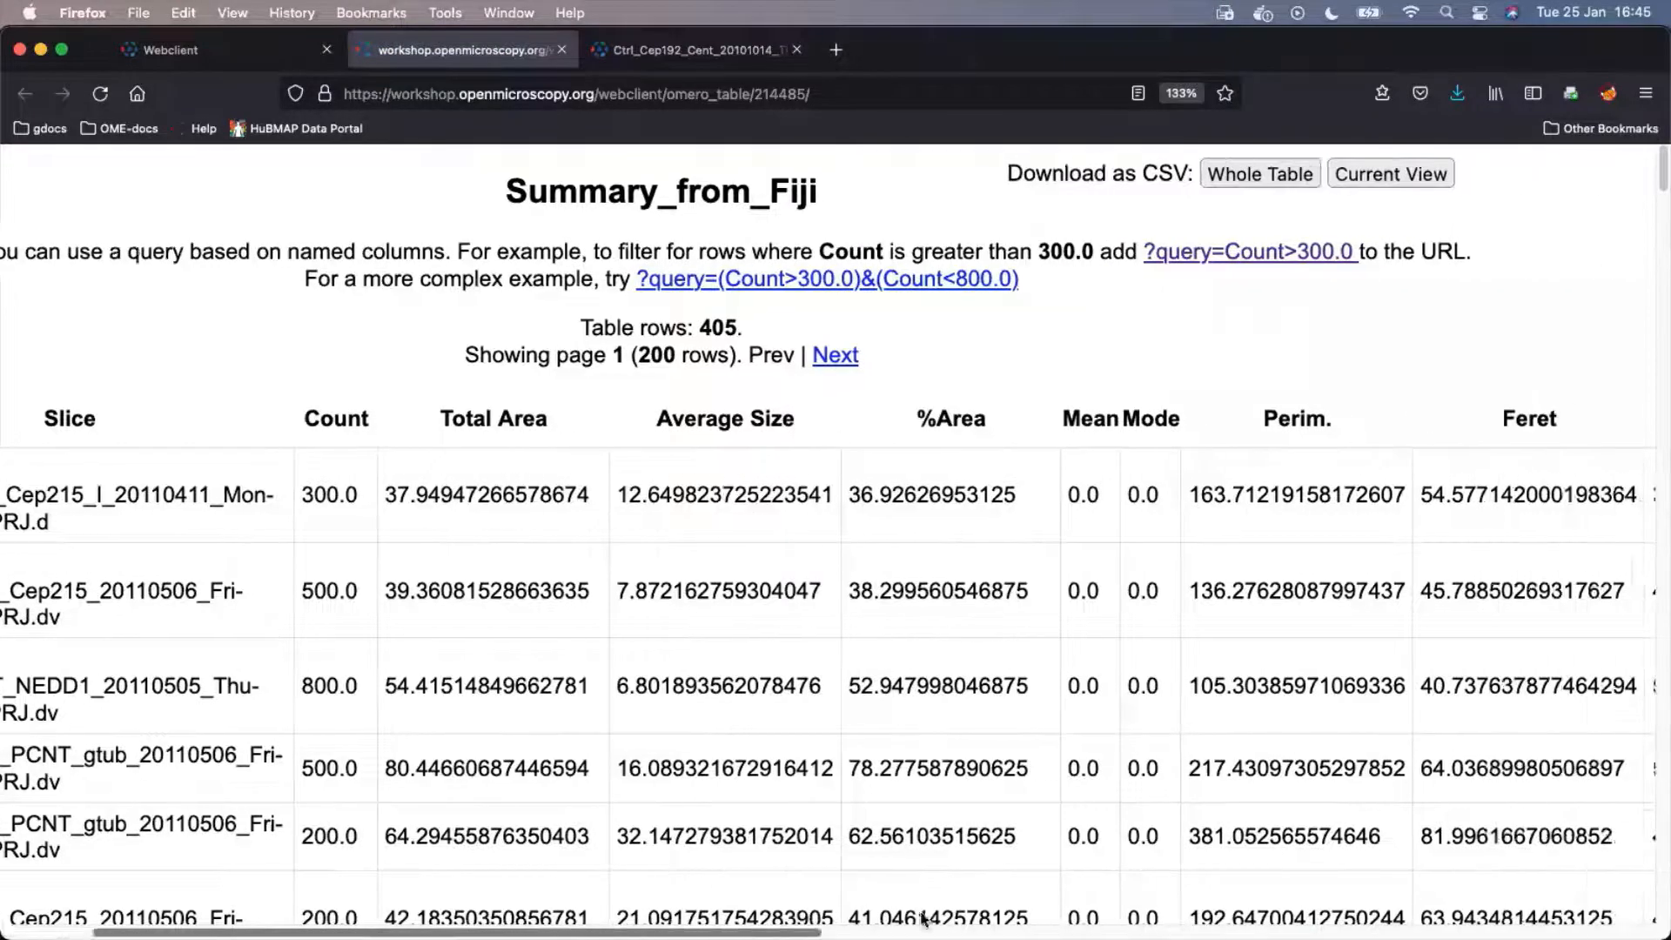
pyautogui.hscroll(2, 981, 541)
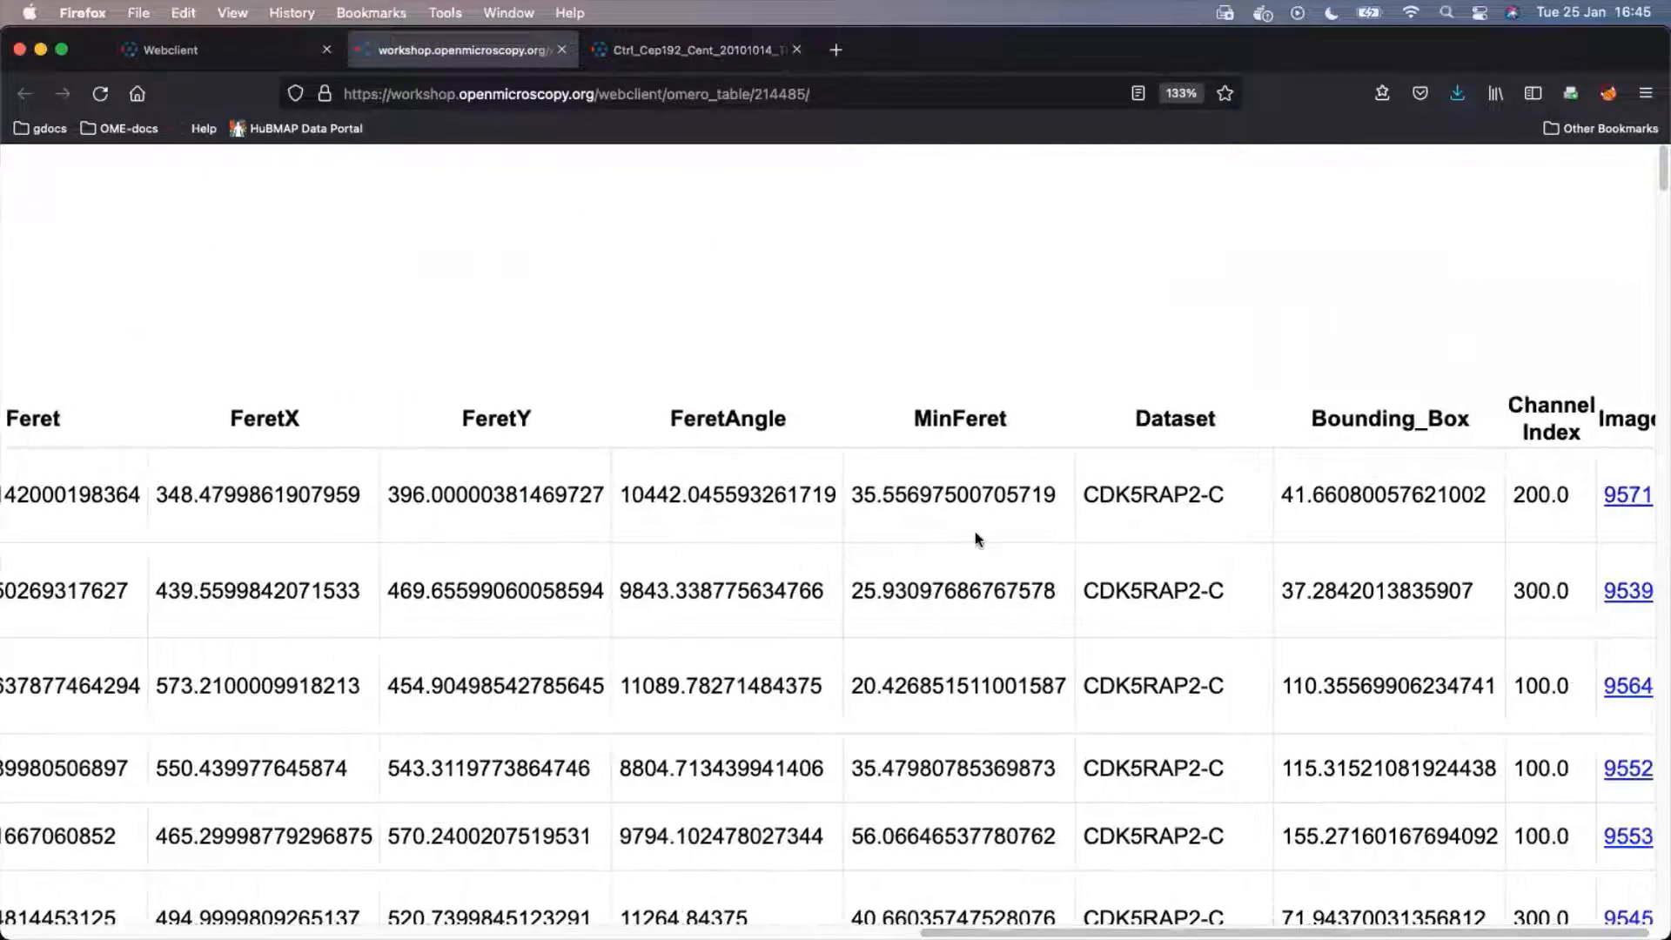
pyautogui.doubleClick(464, 416)
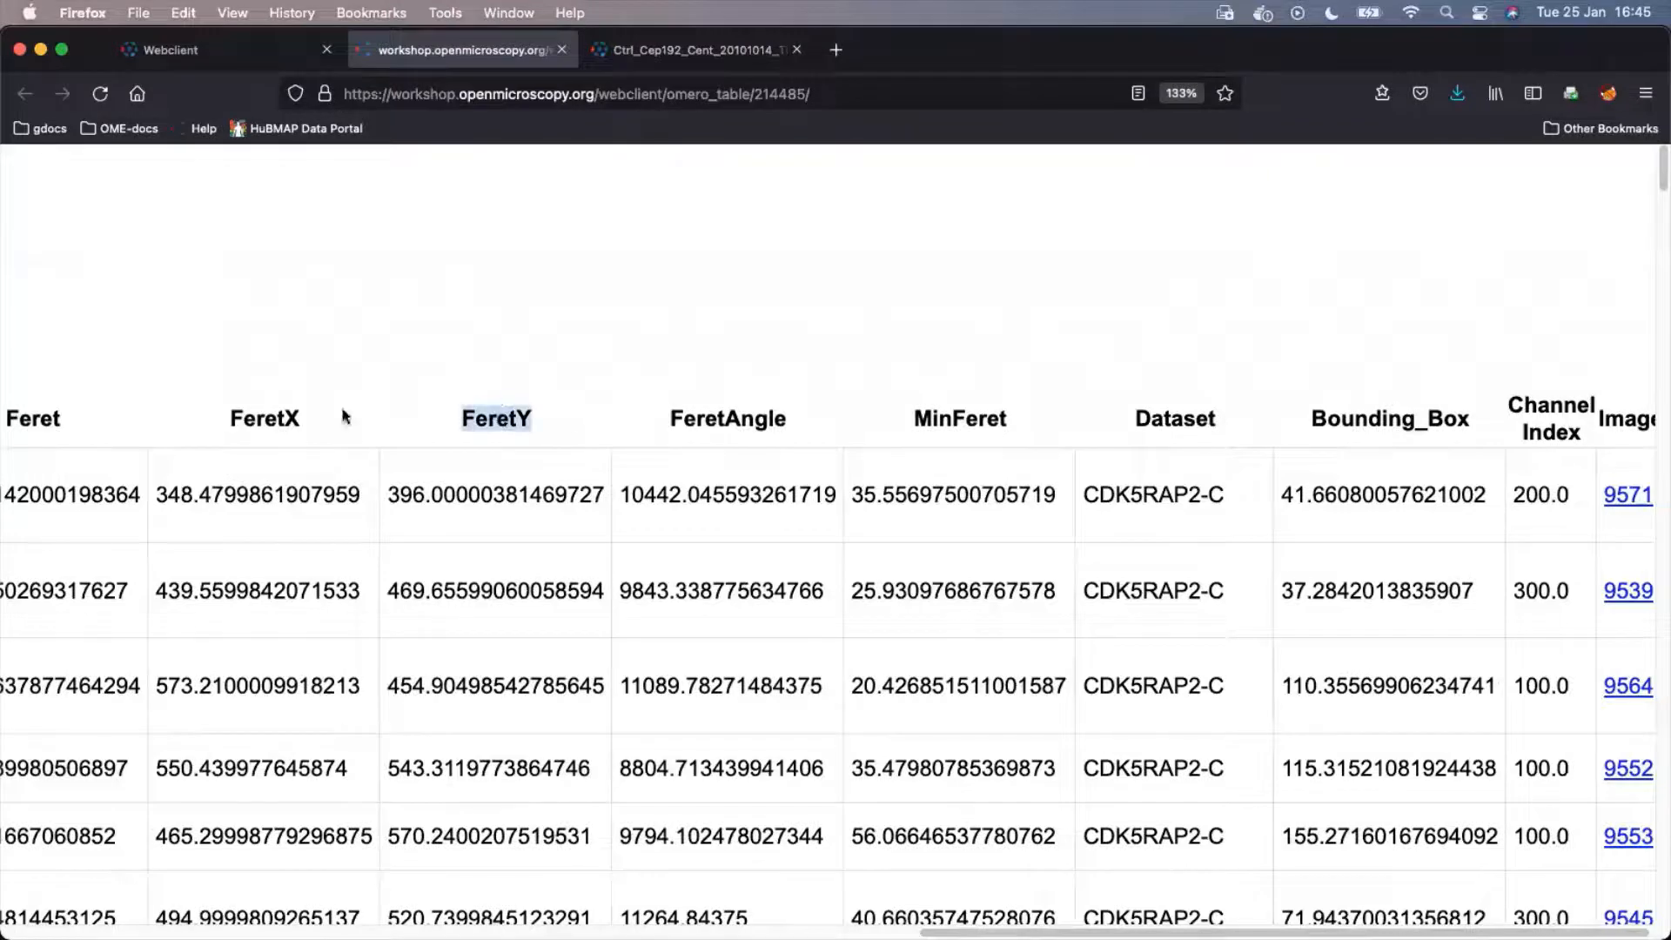
pyautogui.doubleClick(236, 418)
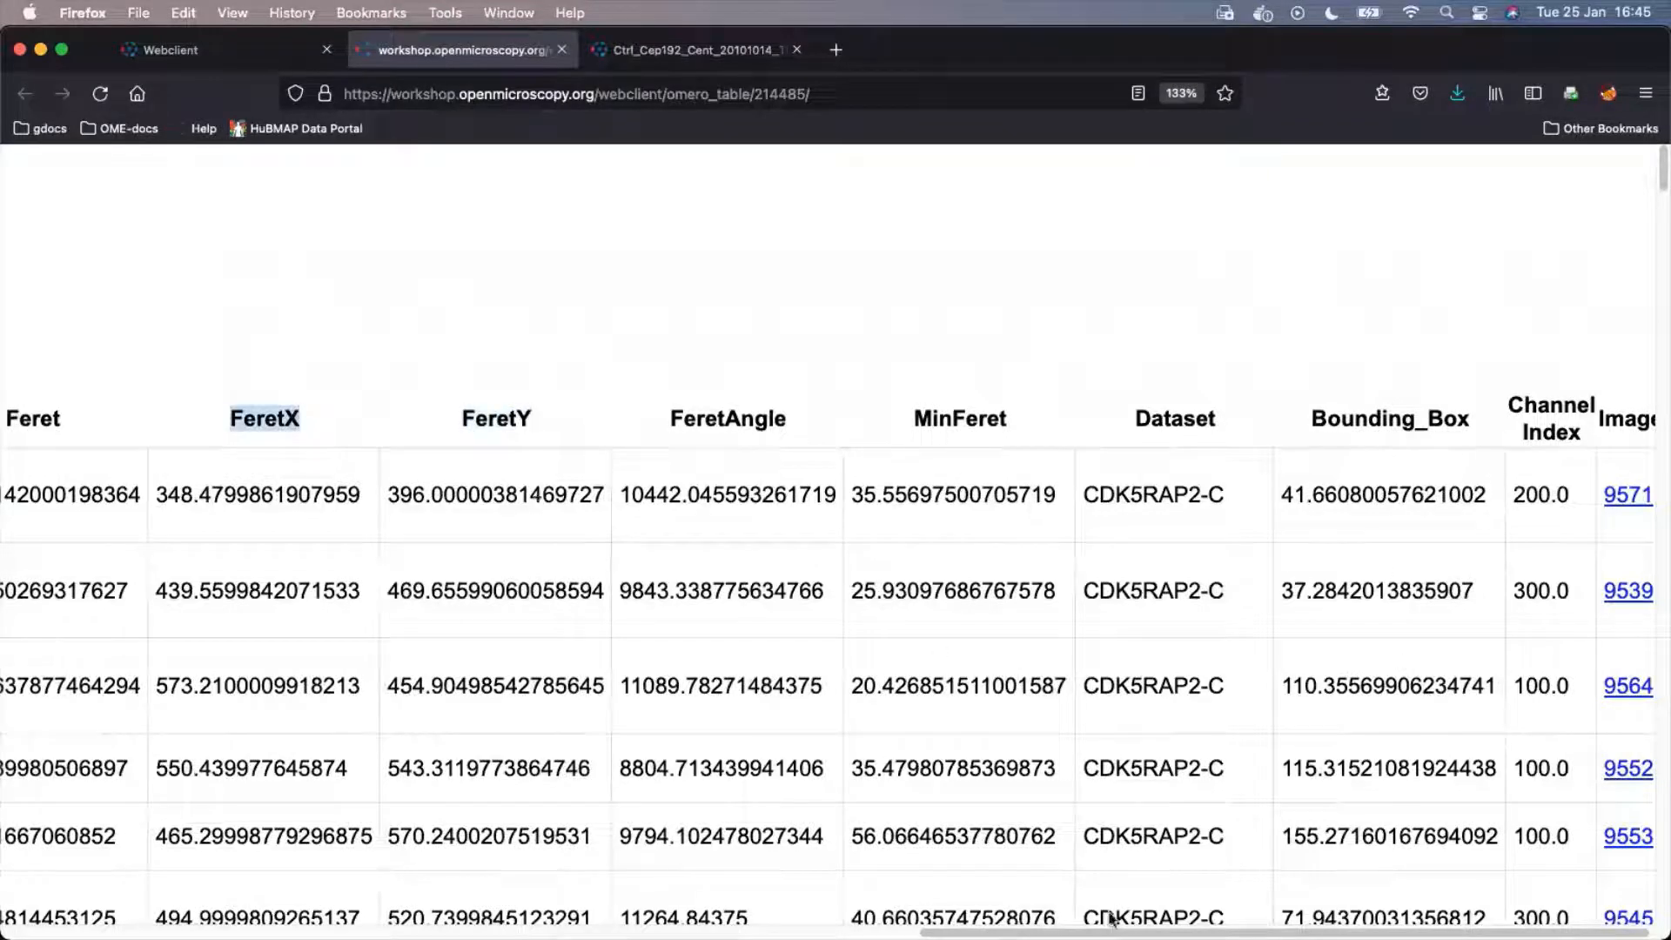
# Examine the last columns of the Summary_from_Fiji table, including the image links, and look through its rows of slices.
pyautogui.hscroll(1, 1210, 919)
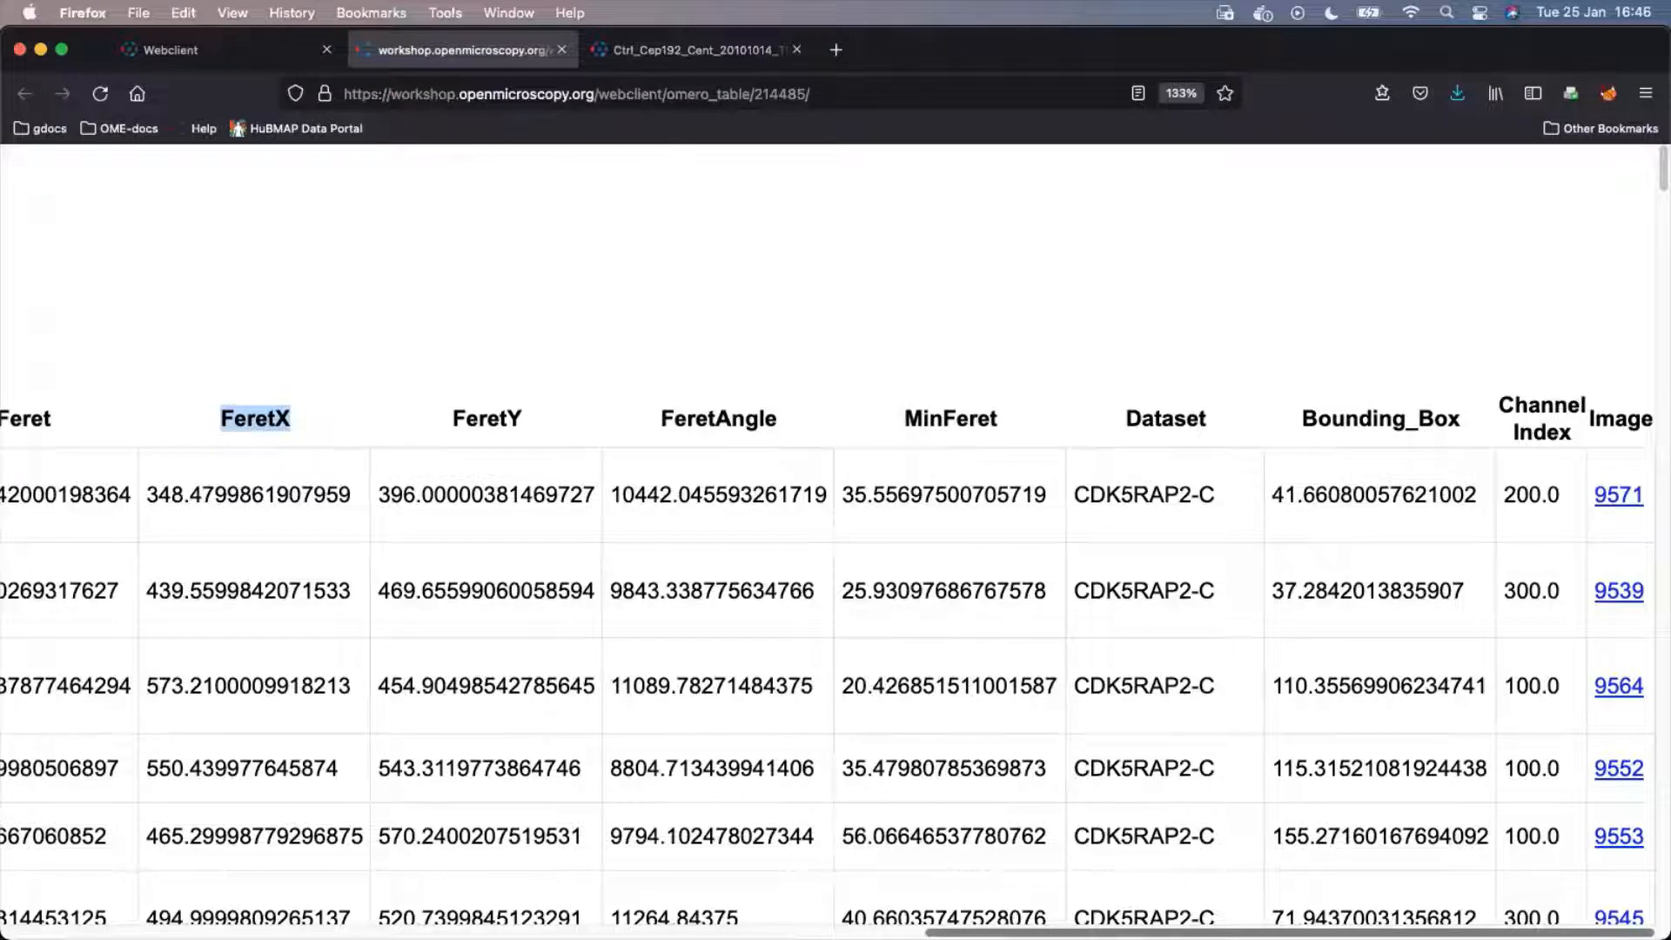
pyautogui.hscroll(-10, 836, 679)
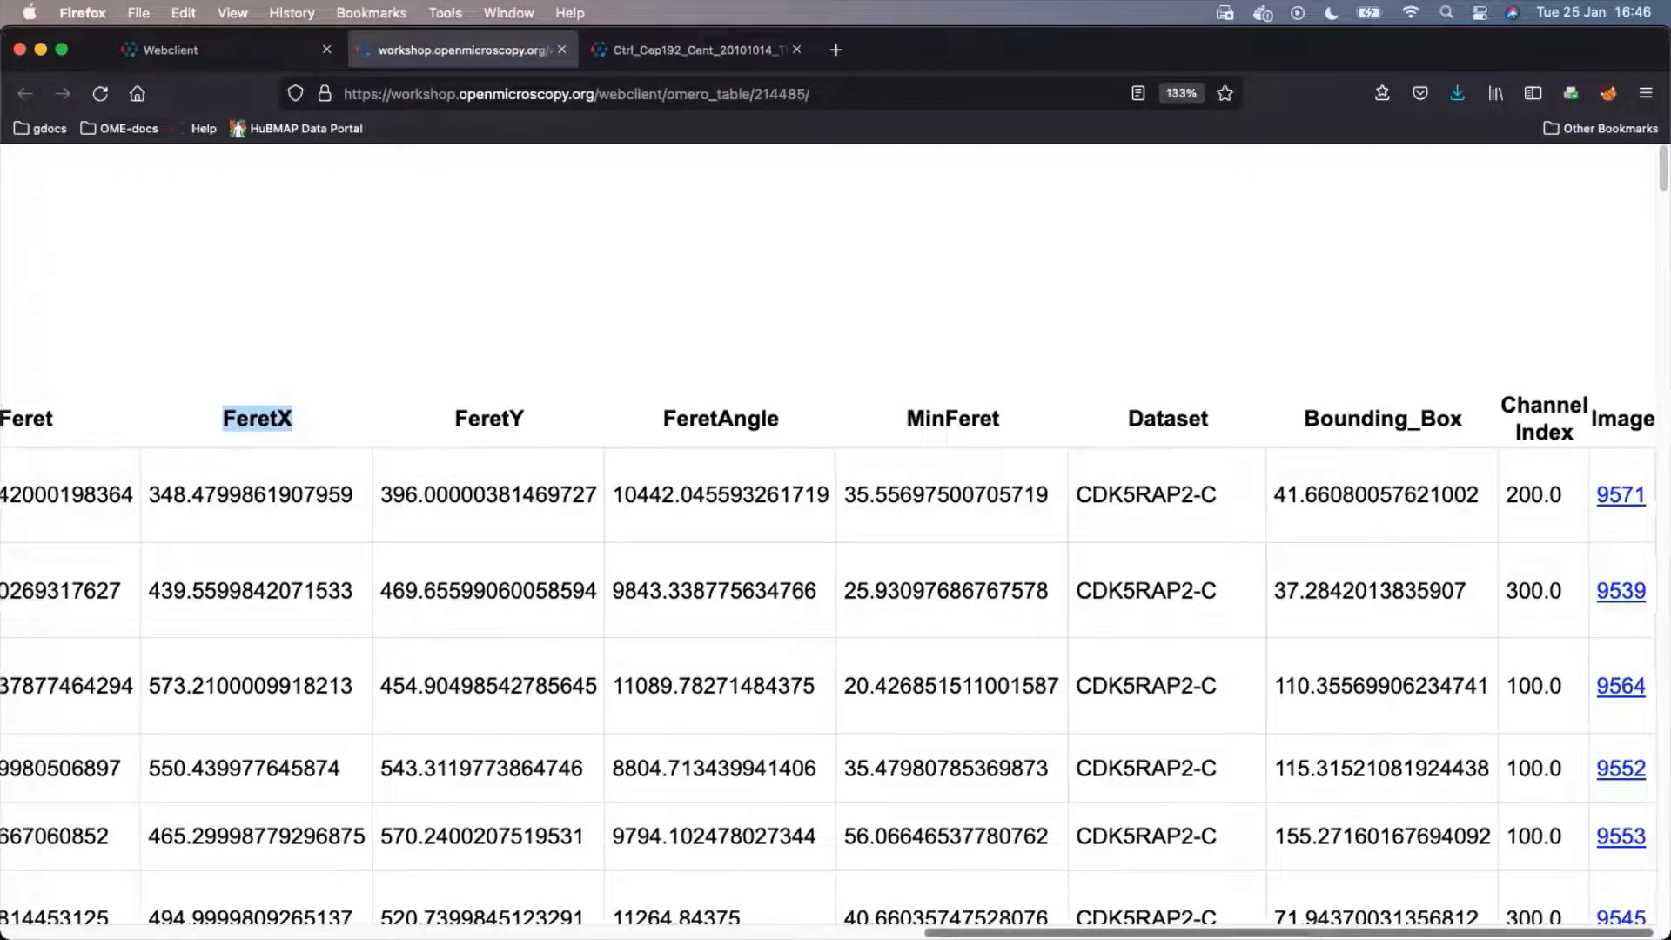
pyautogui.hscroll(-10, 199, 906)
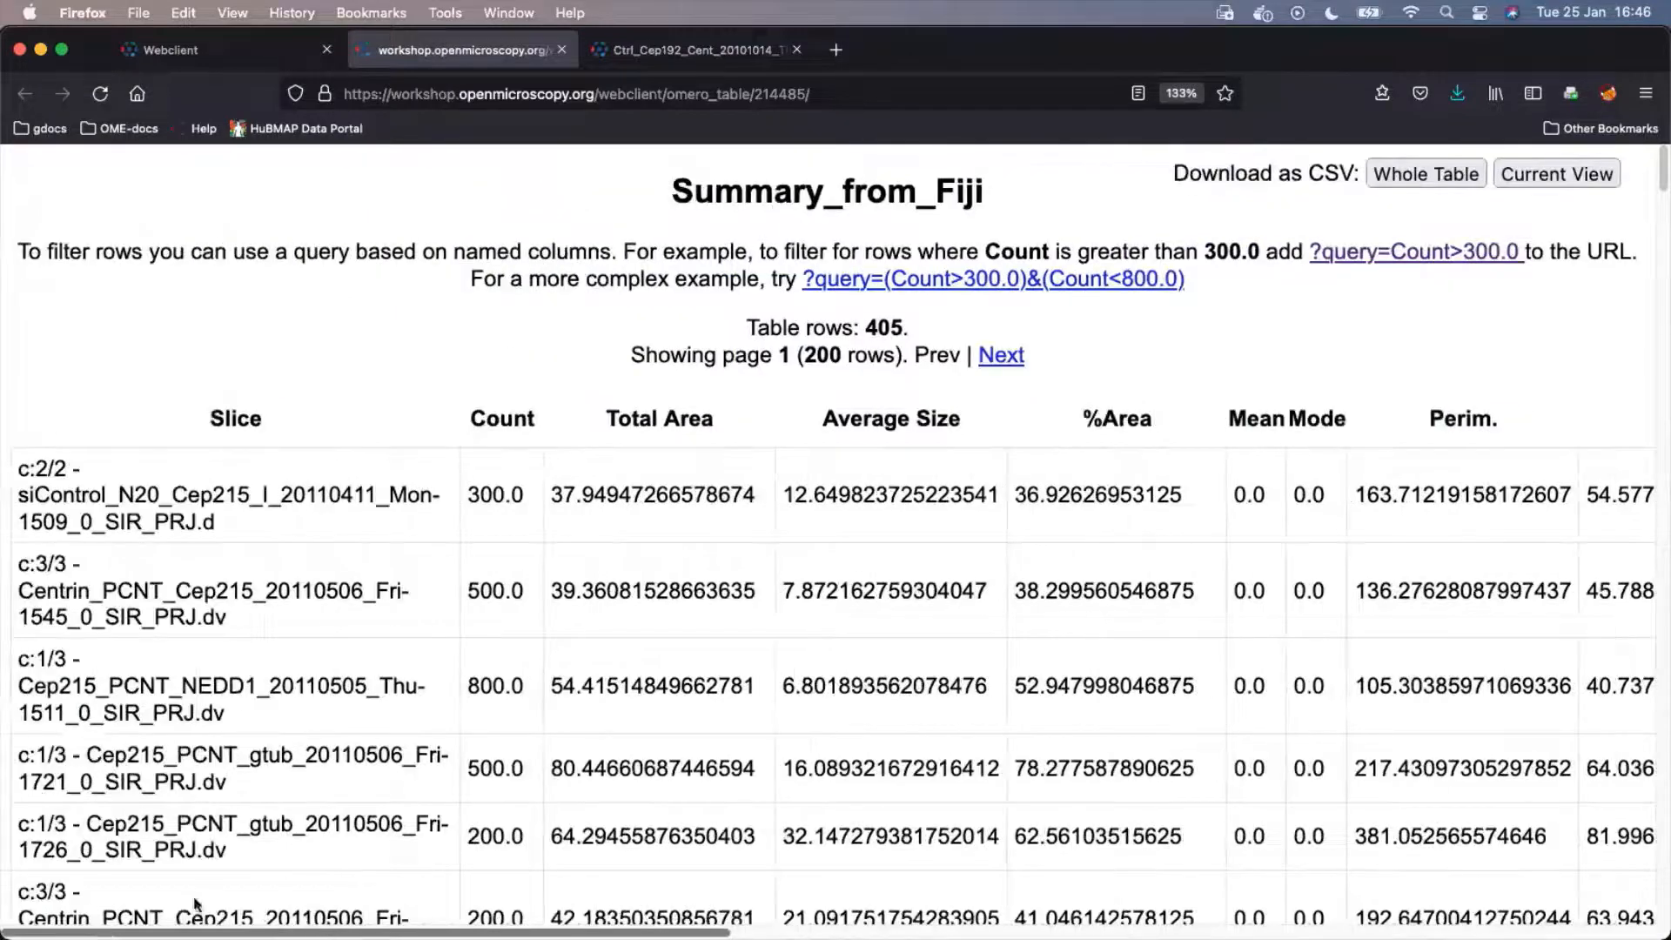
pyautogui.scroll(-20, 380, 565)
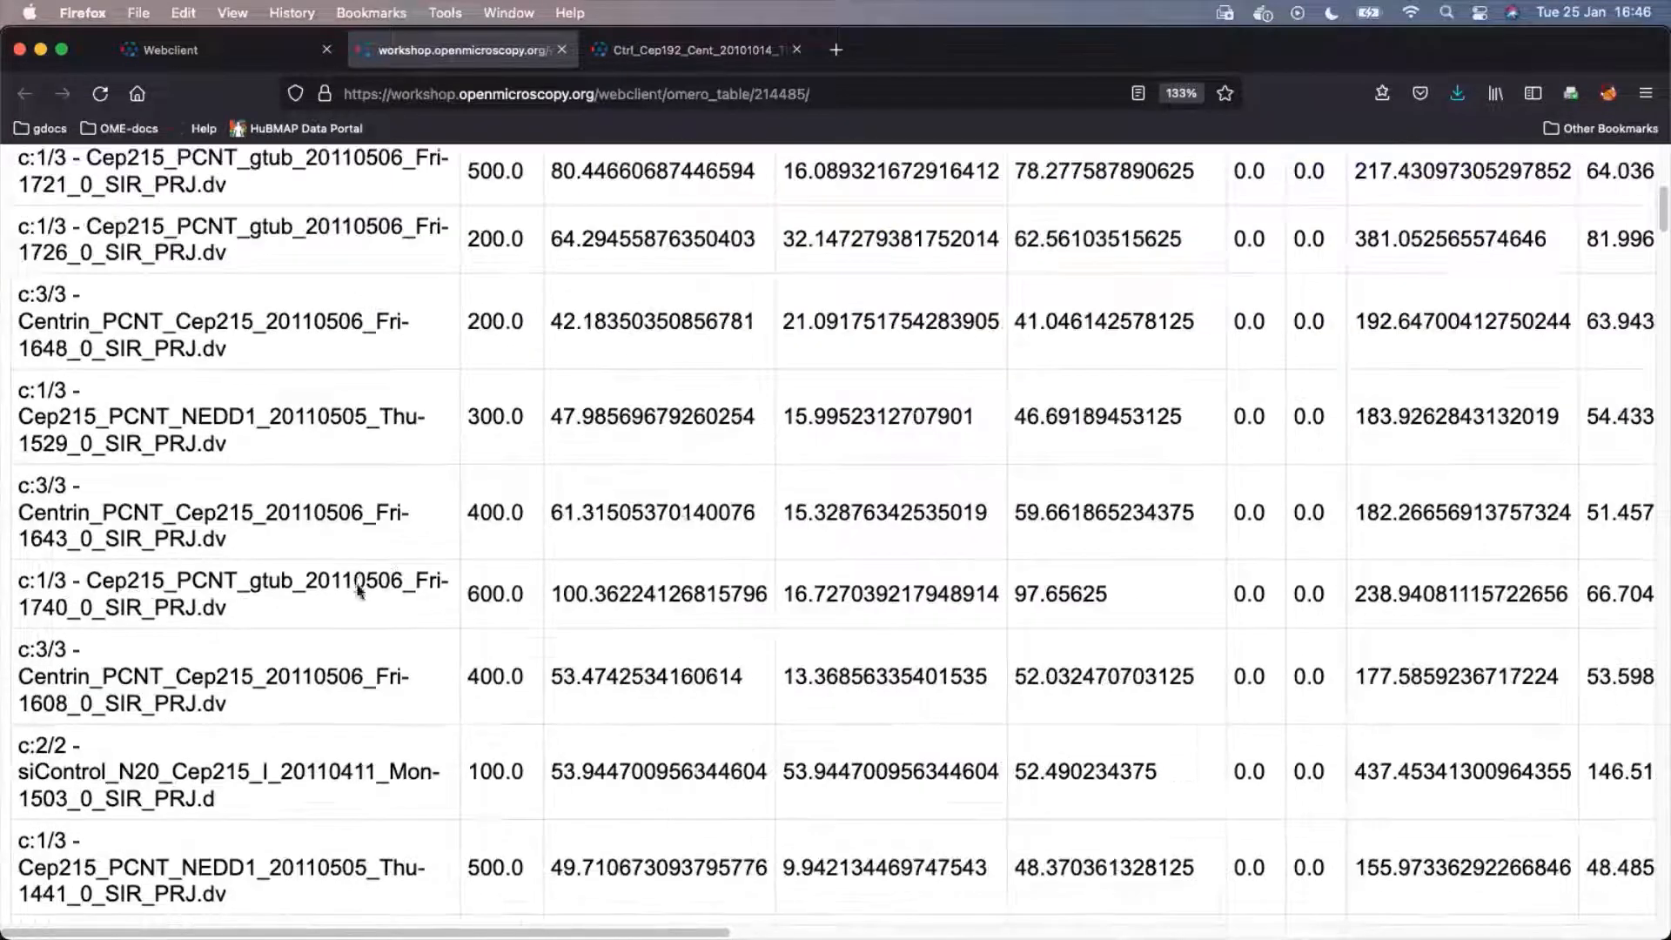
pyautogui.scroll(-20, 361, 581)
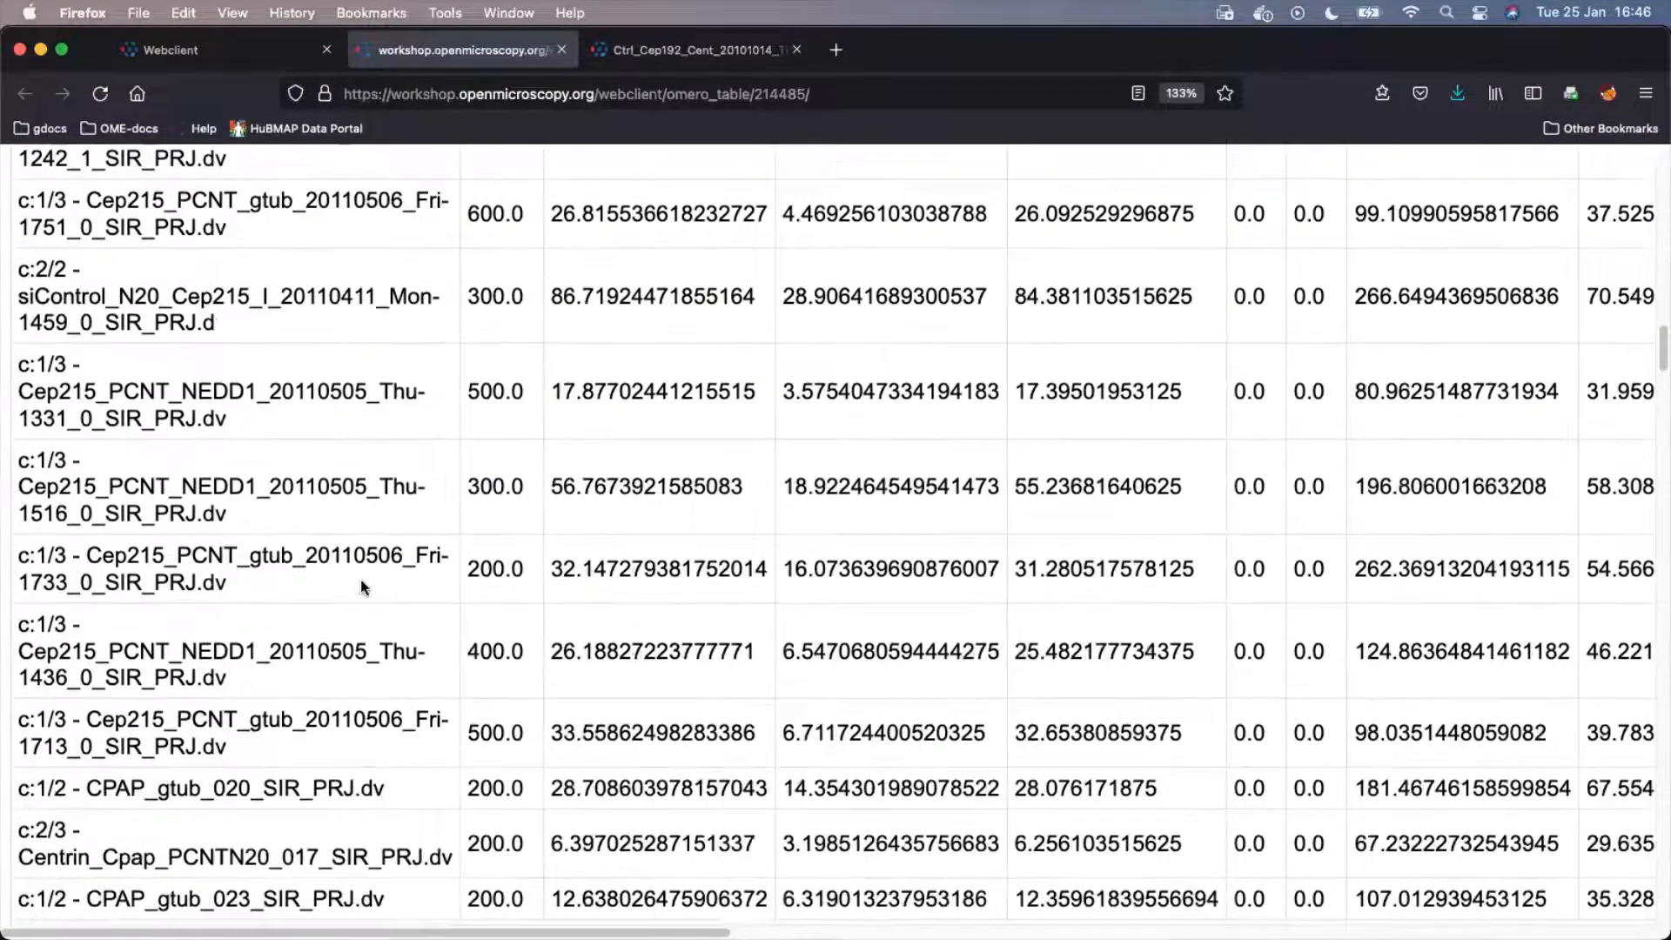
pyautogui.scroll(-1, 366, 588)
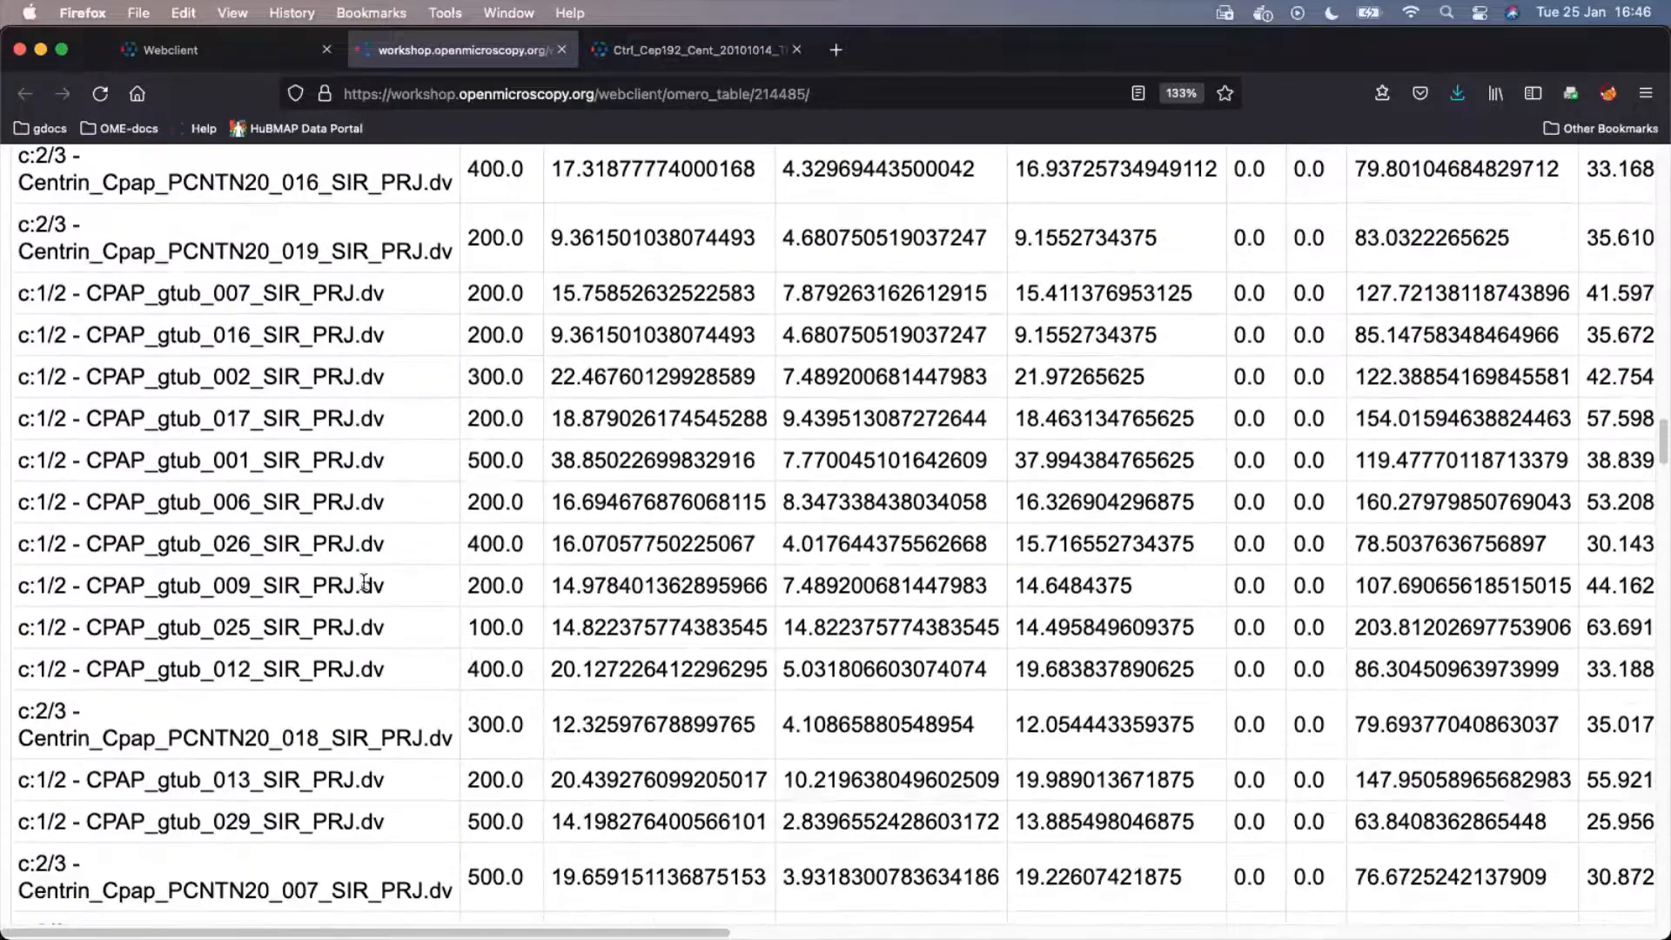
pyautogui.scroll(20, 389, 576)
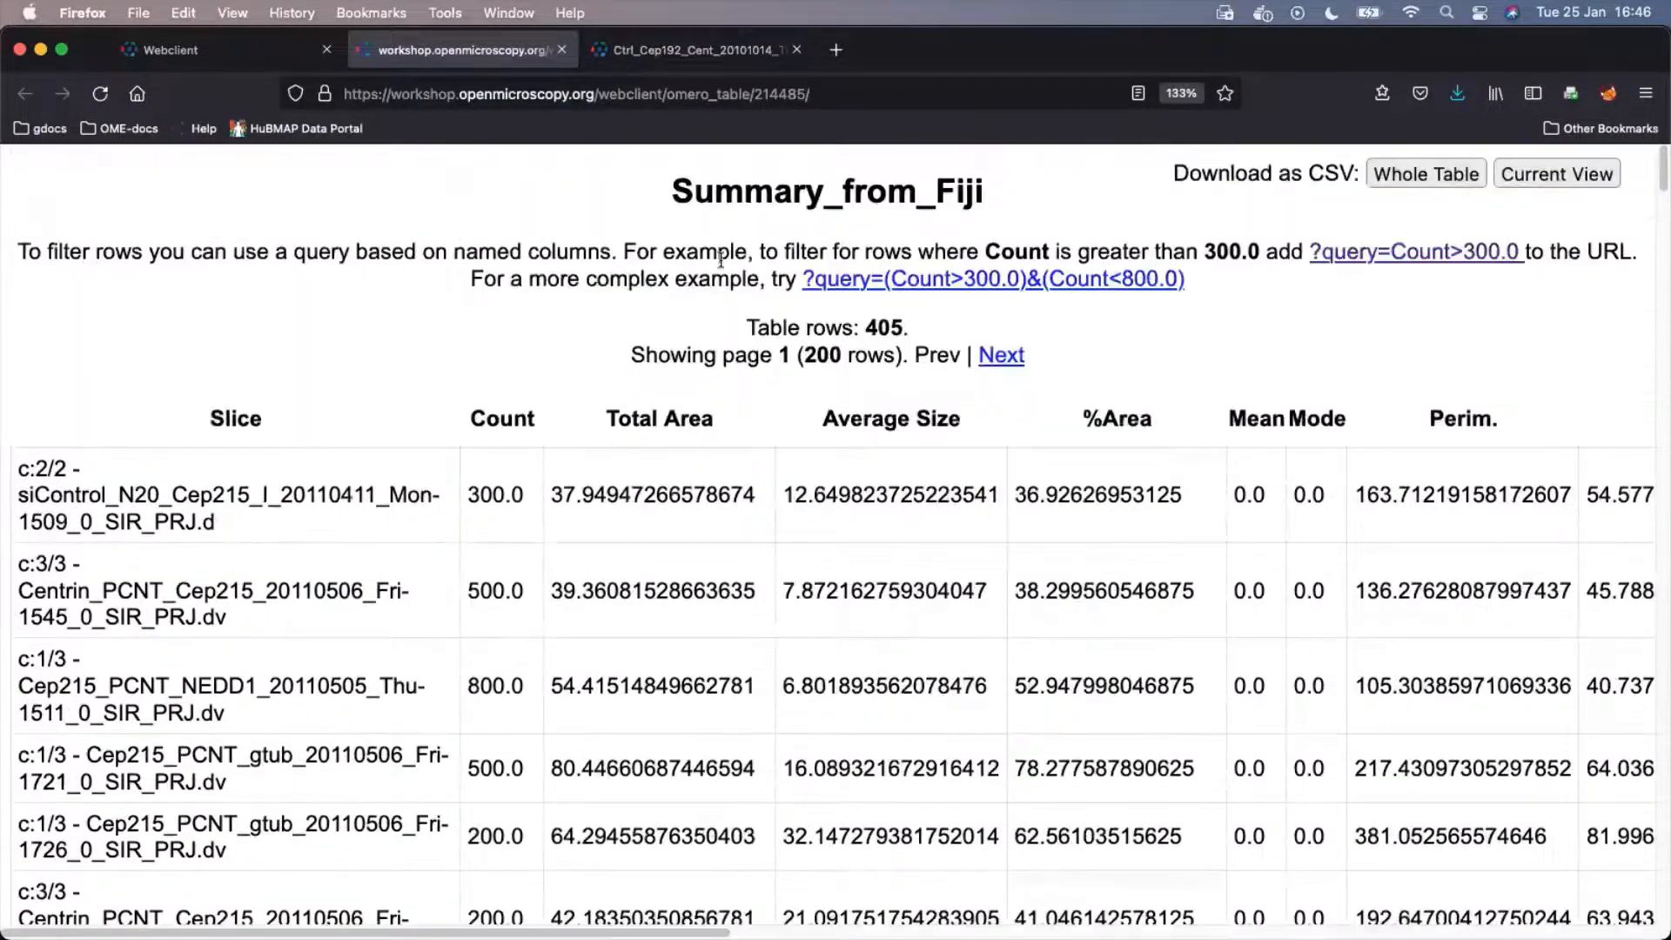
# Return to the OMERO data tree, display the idr0021 project in Parade and open all of its datasets.
pyautogui.click(259, 54)
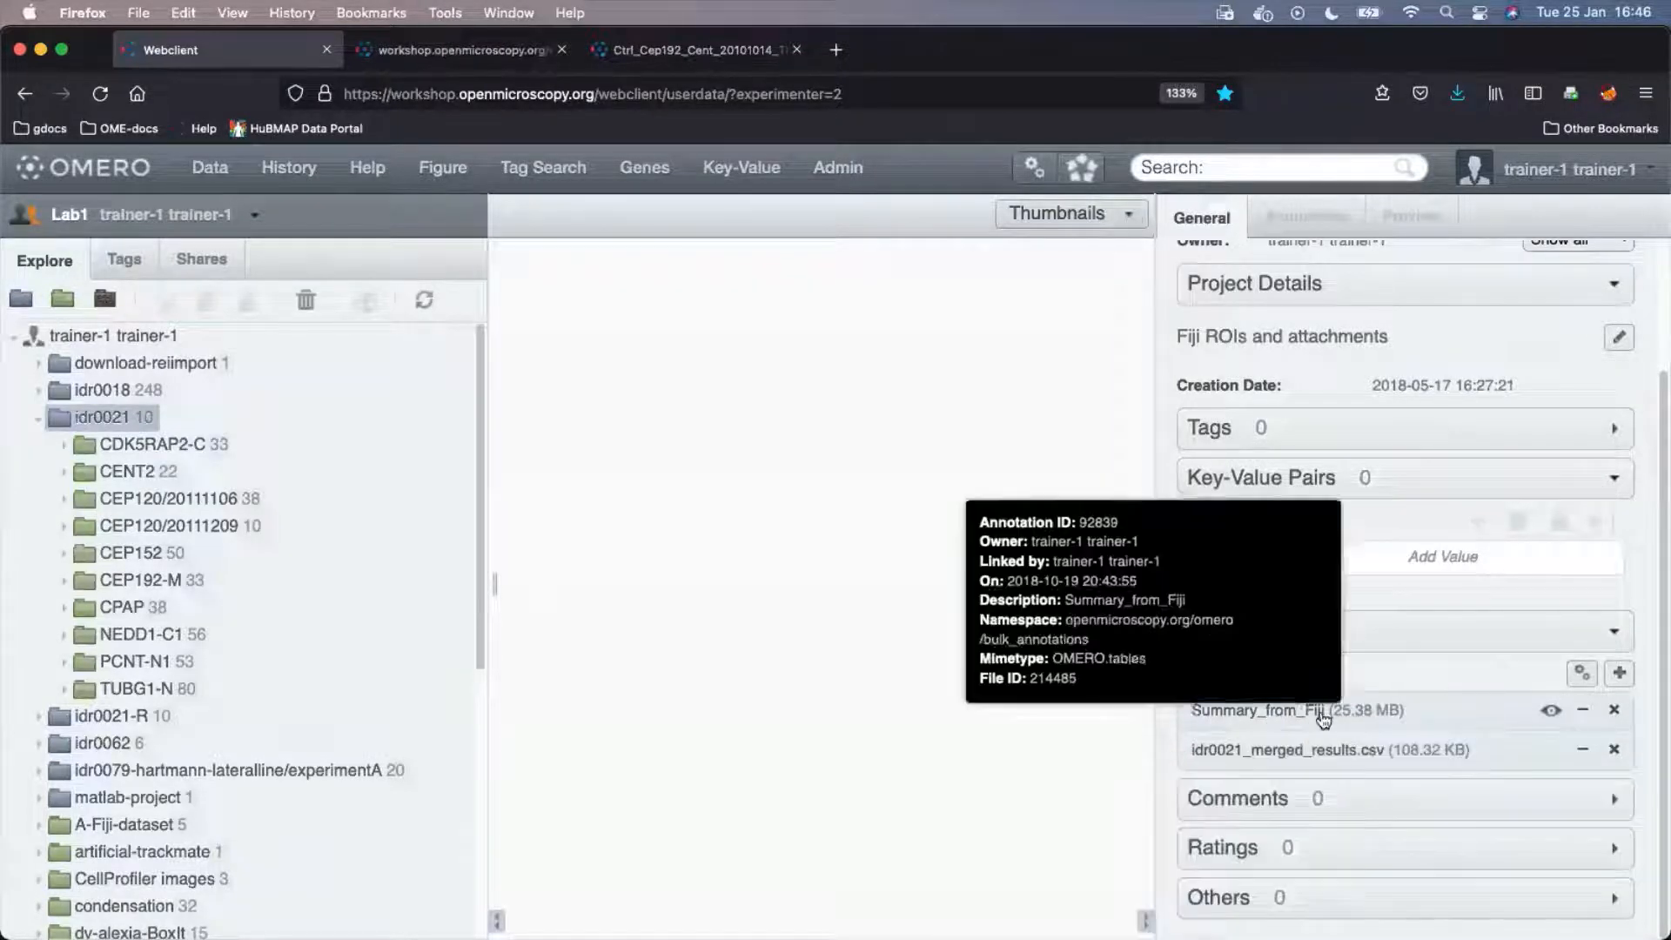
pyautogui.click(1128, 216)
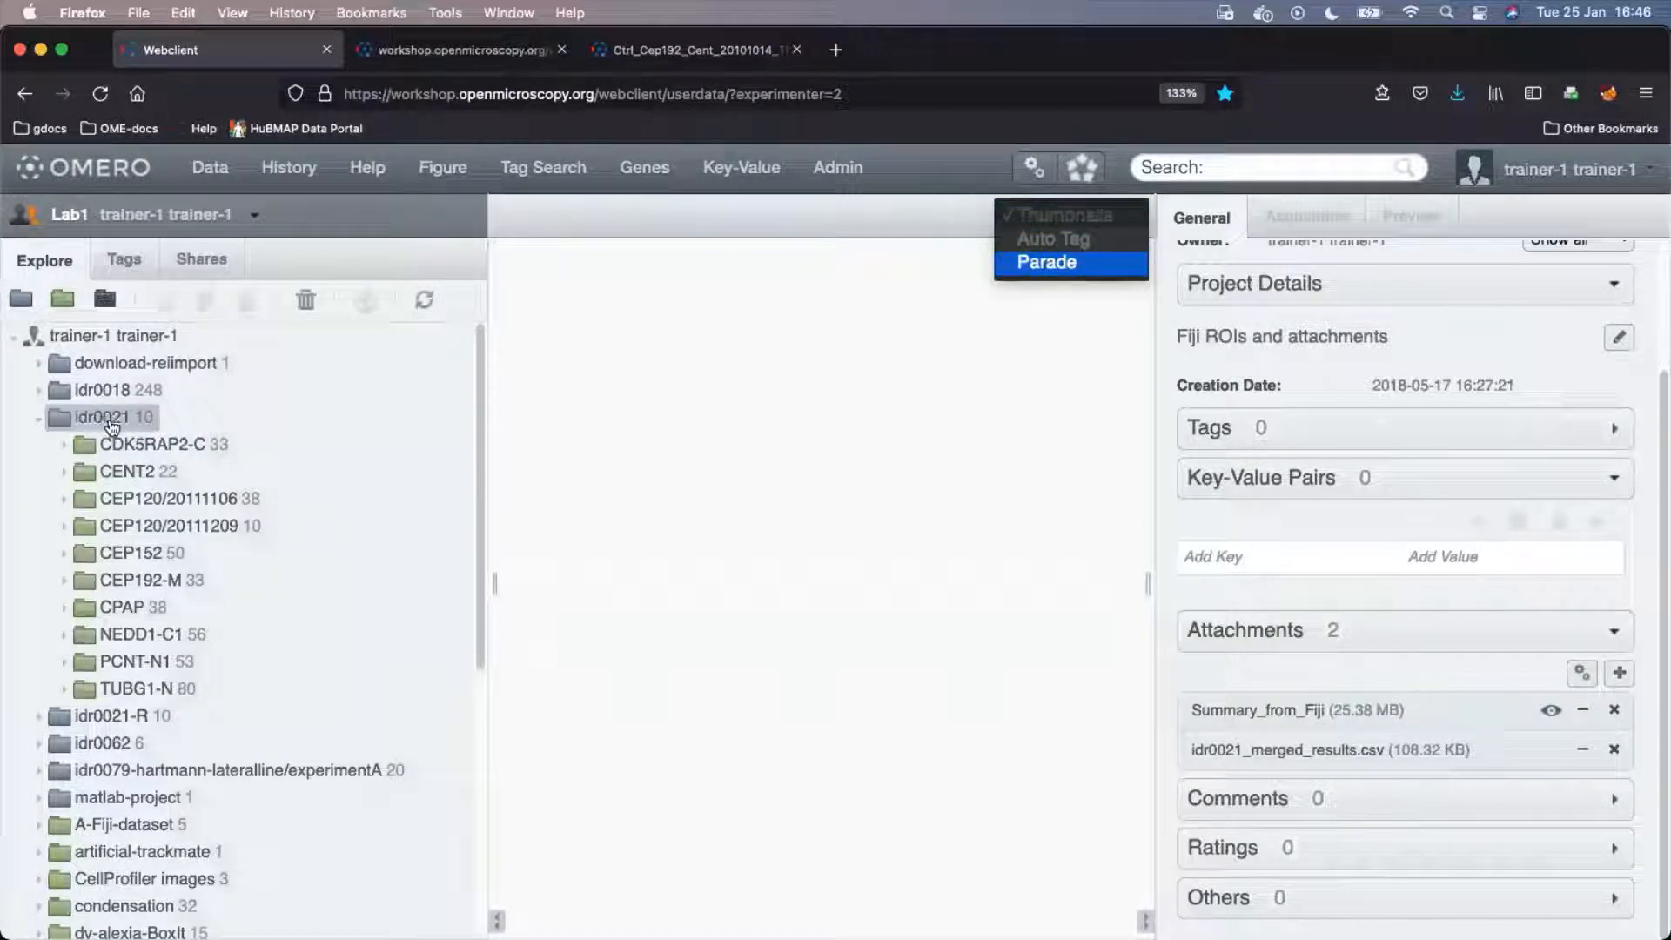
pyautogui.click(1064, 221)
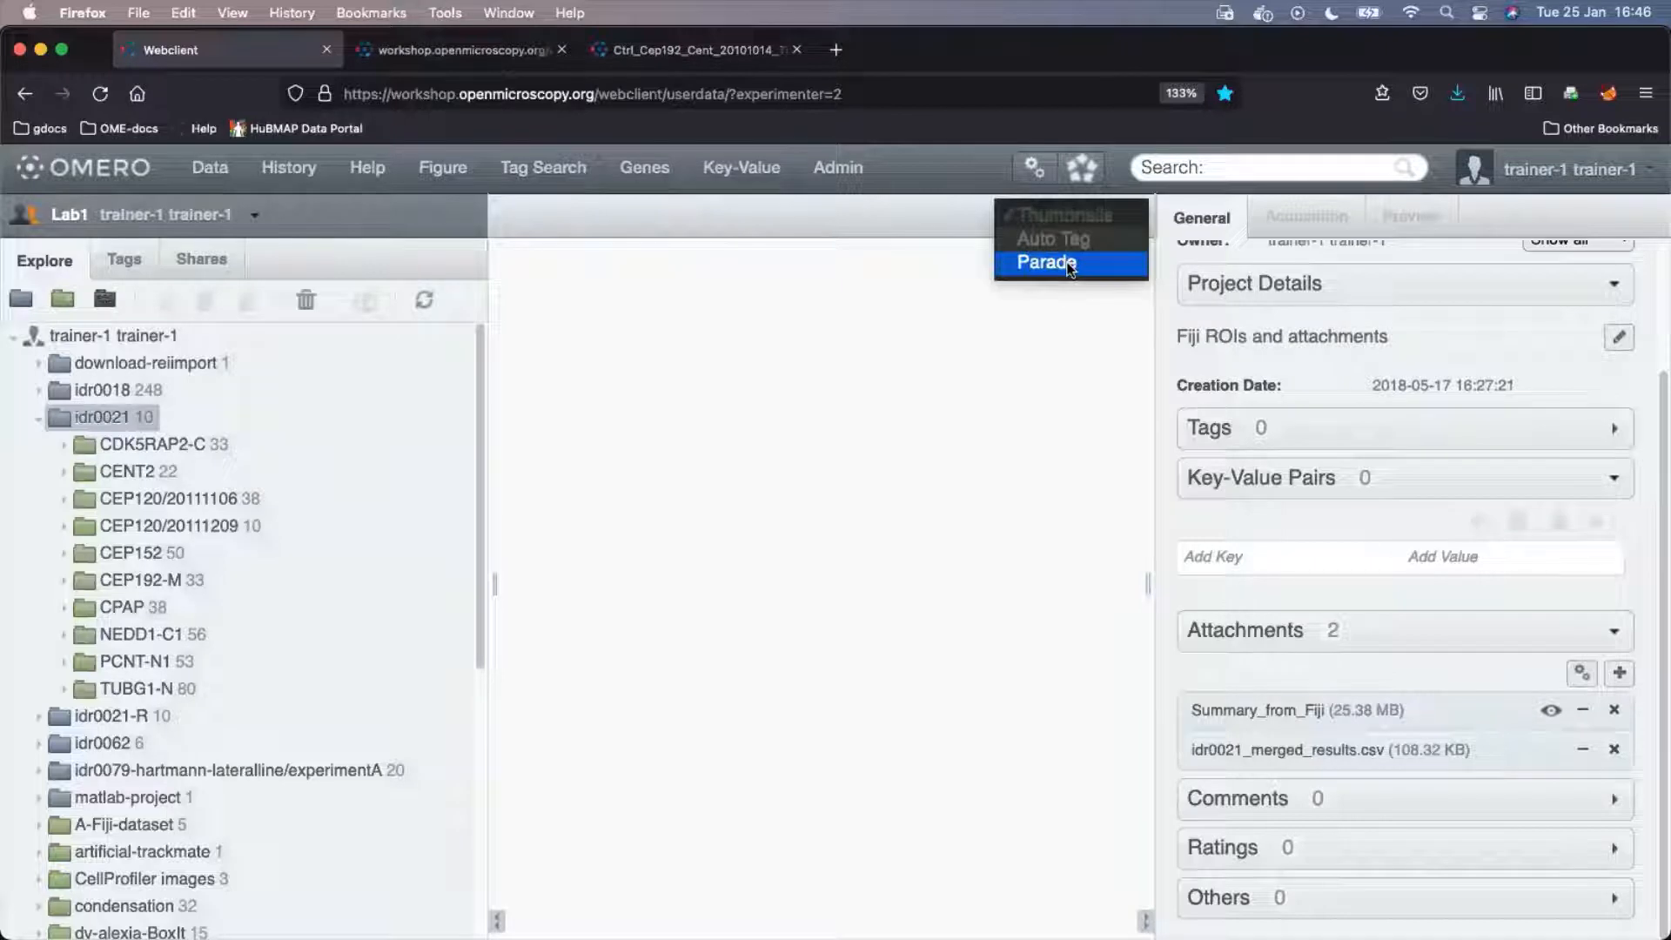
pyautogui.click(1067, 261)
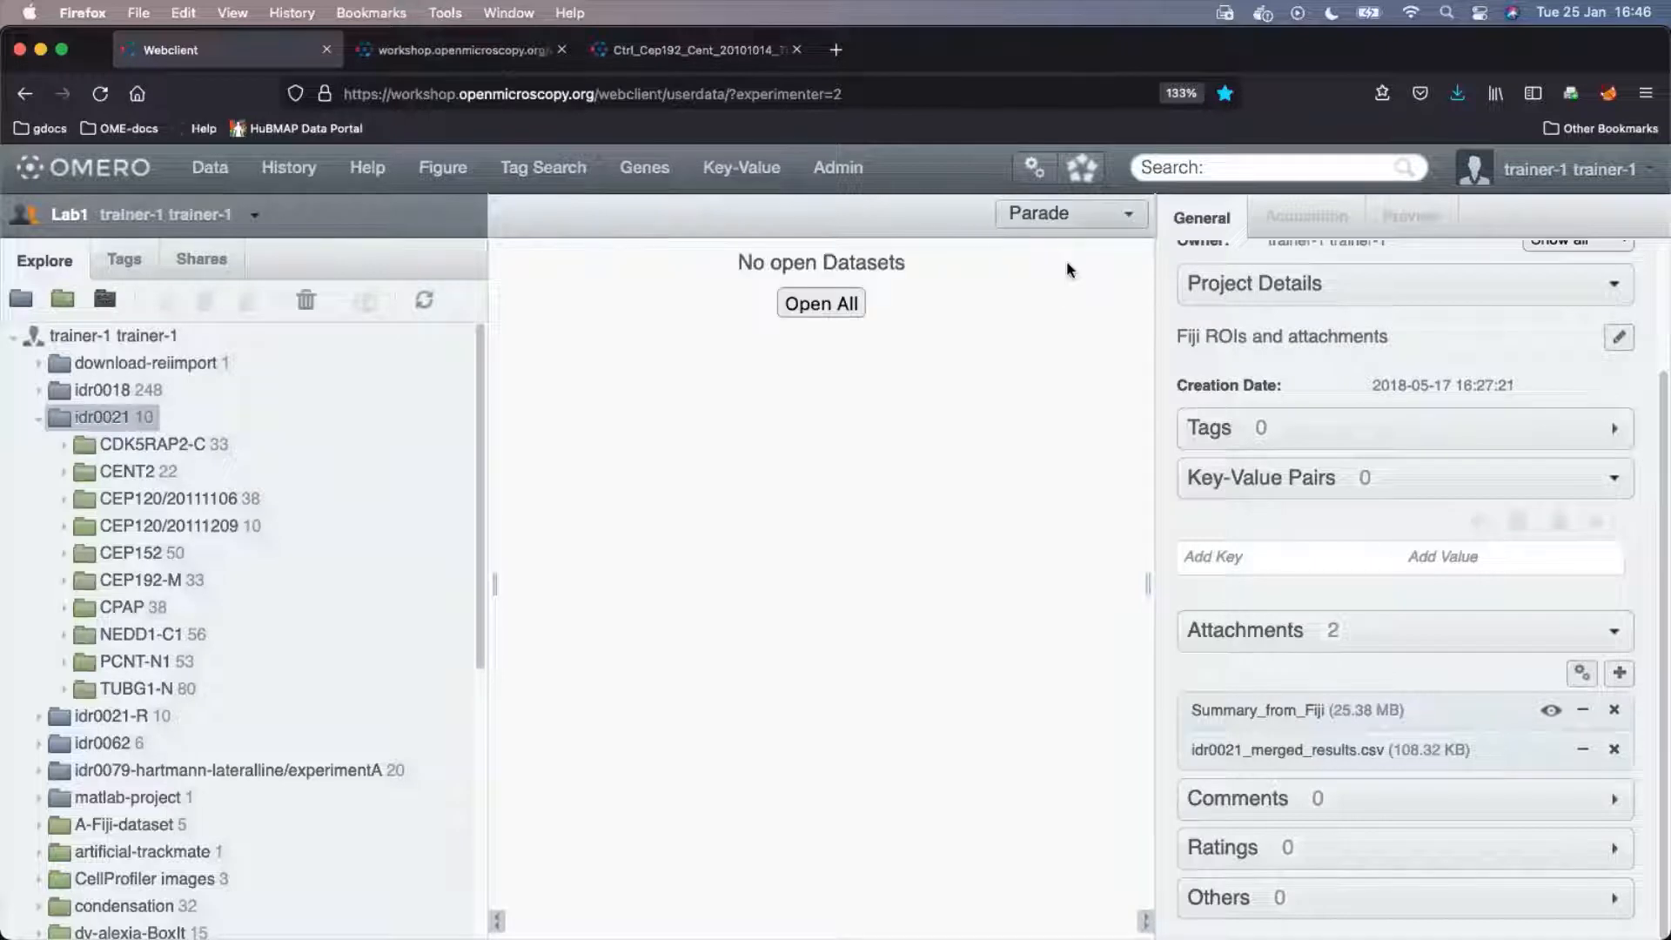
pyautogui.click(821, 307)
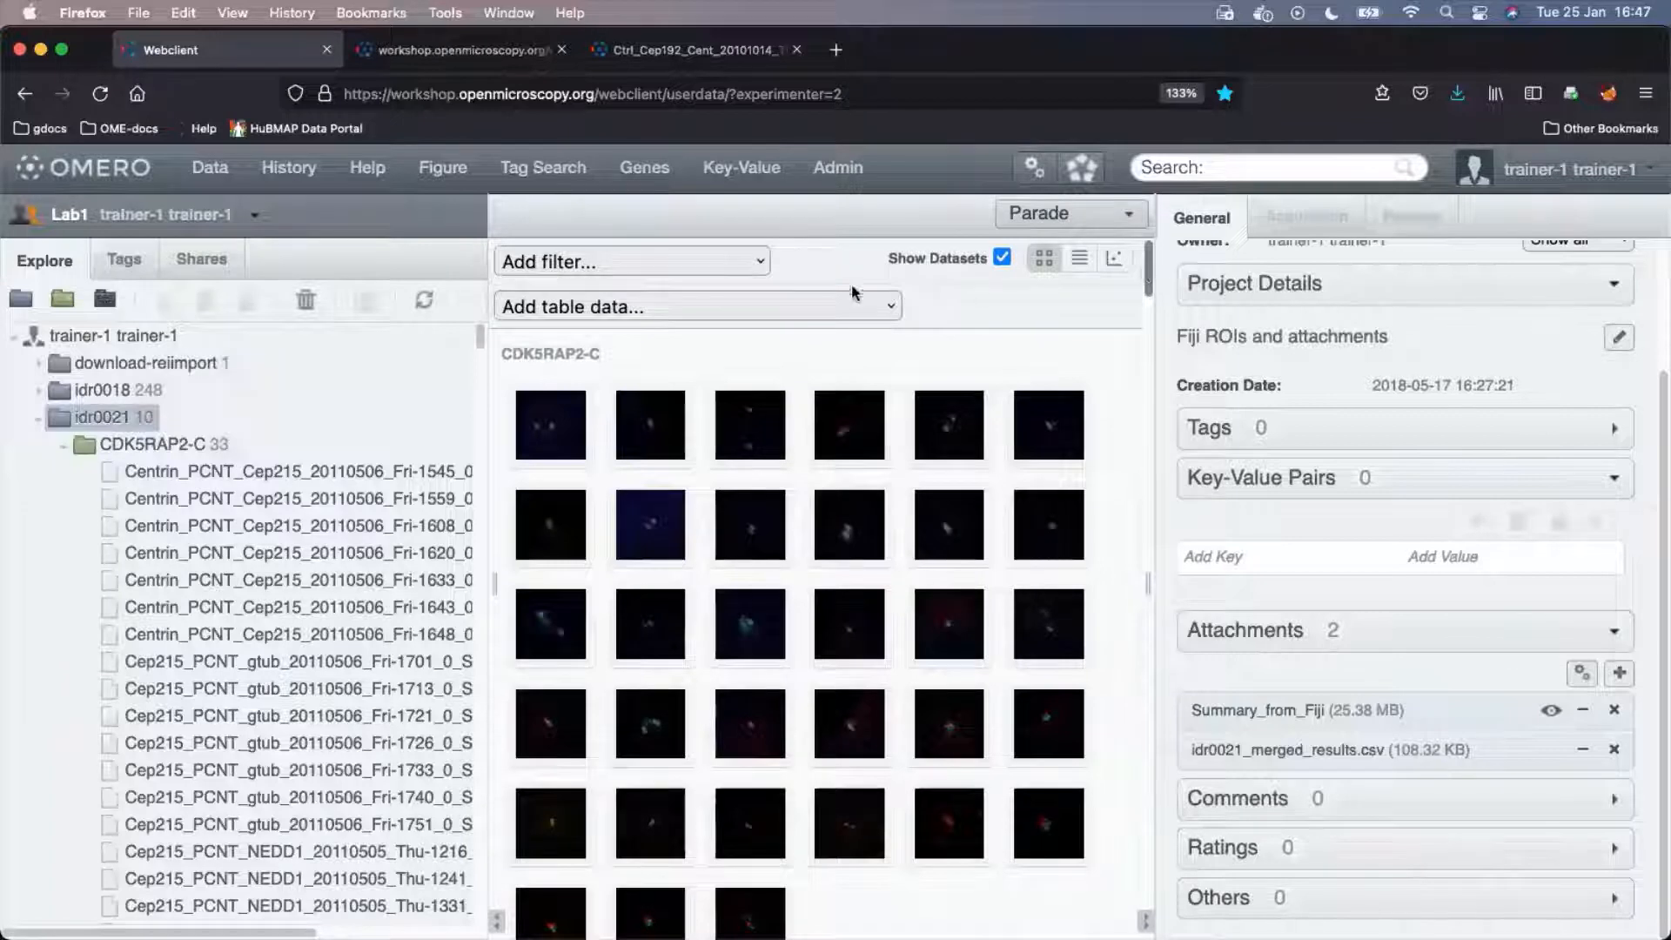
# Filter the idr0021 images to those with an ROI_count greater than 10 and look through the remaining thumbnails.
pyautogui.click(763, 266)
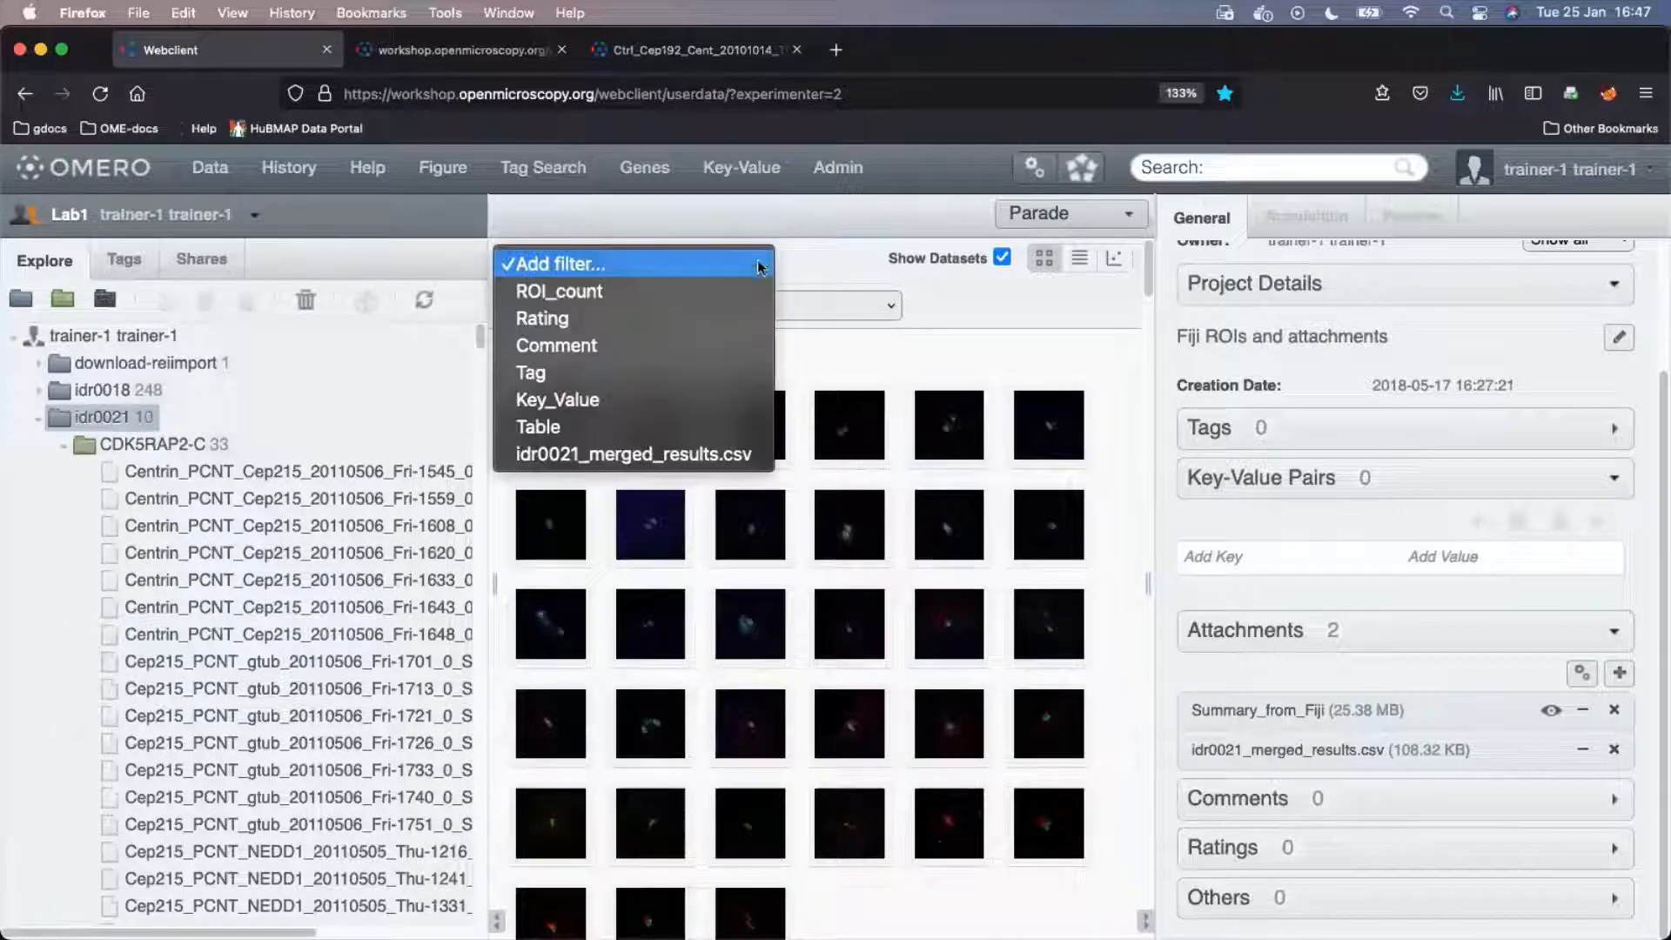
pyautogui.click(709, 289)
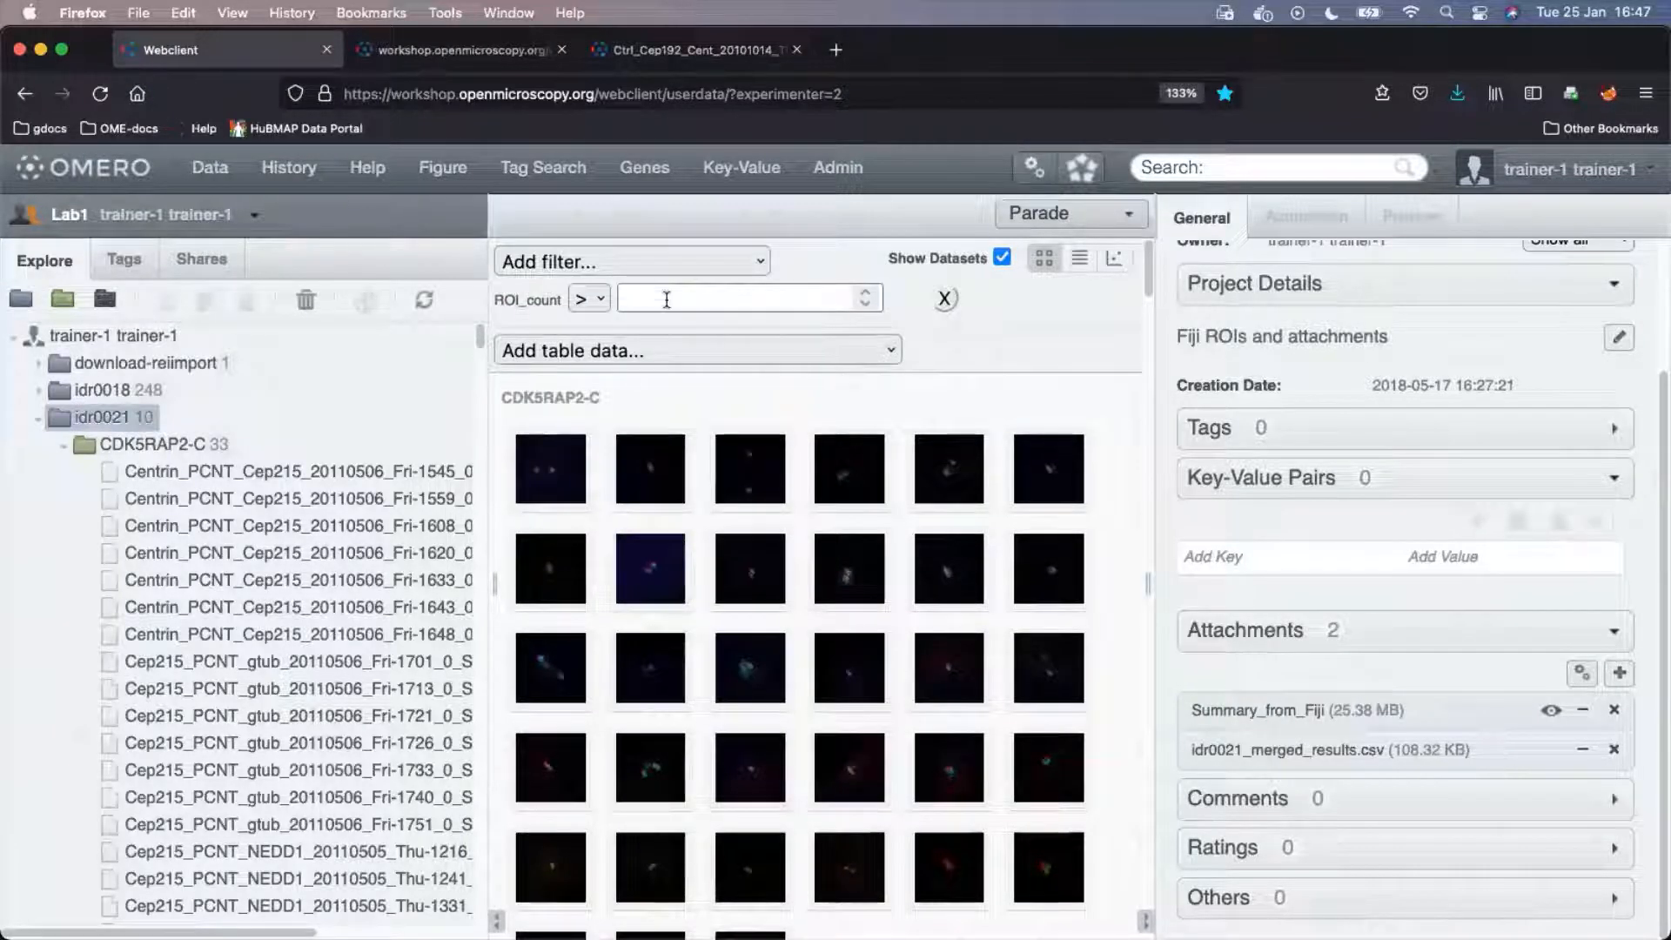
pyautogui.click(666, 298)
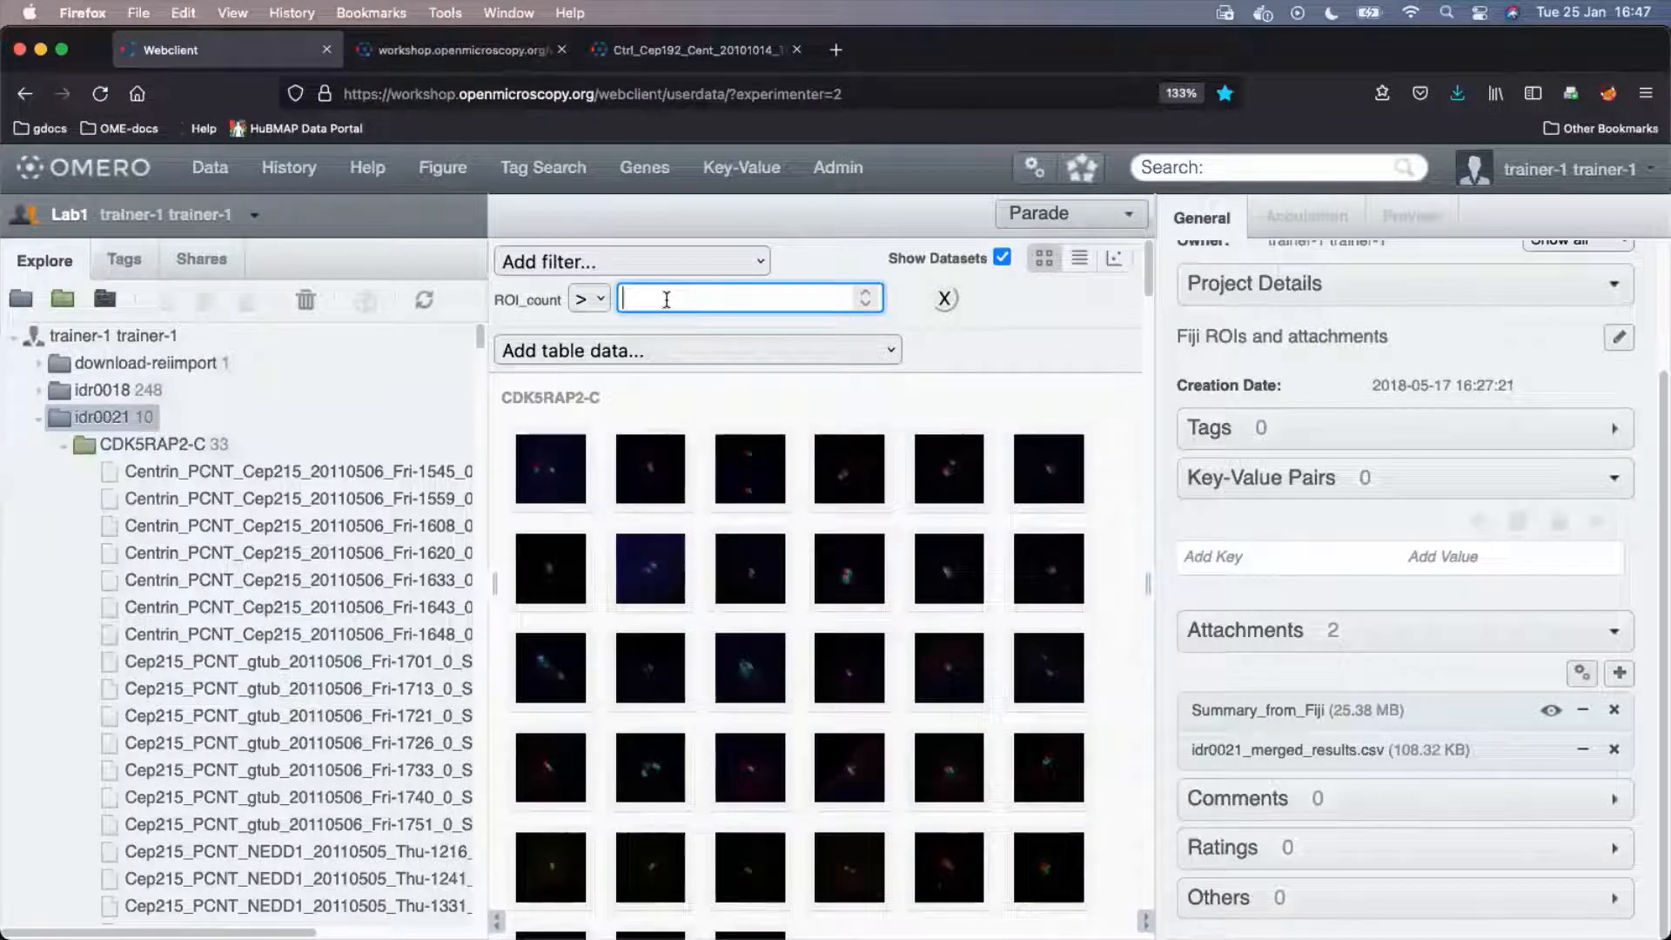
pyautogui.write('10')
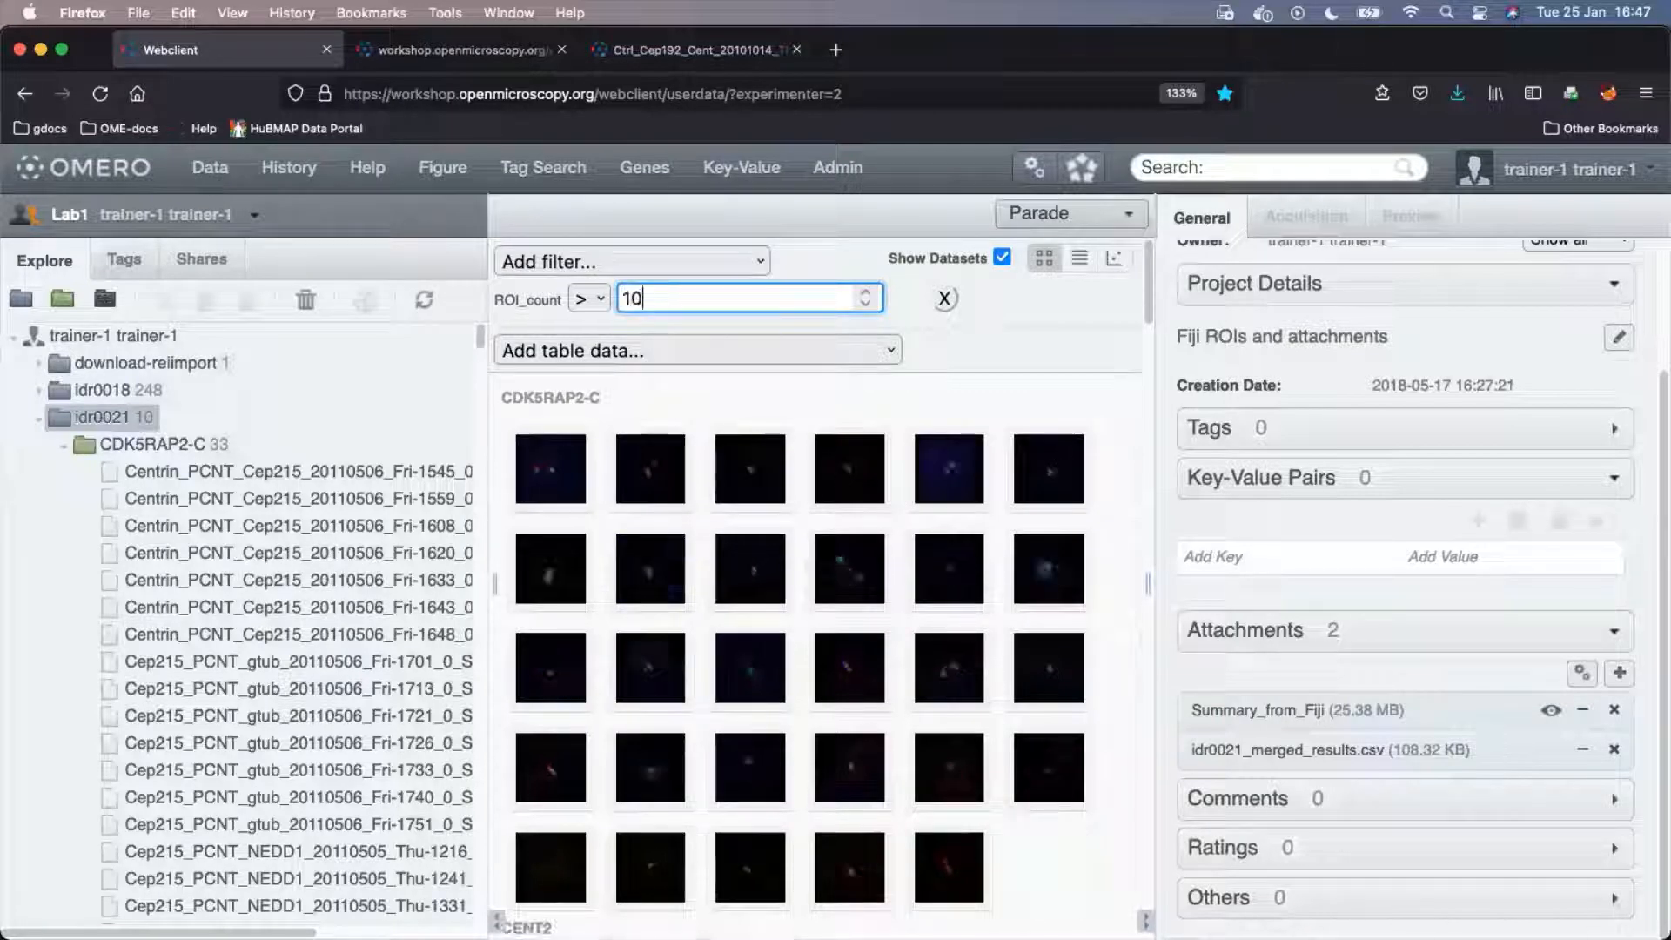
pyautogui.scroll(-6, 1143, 591)
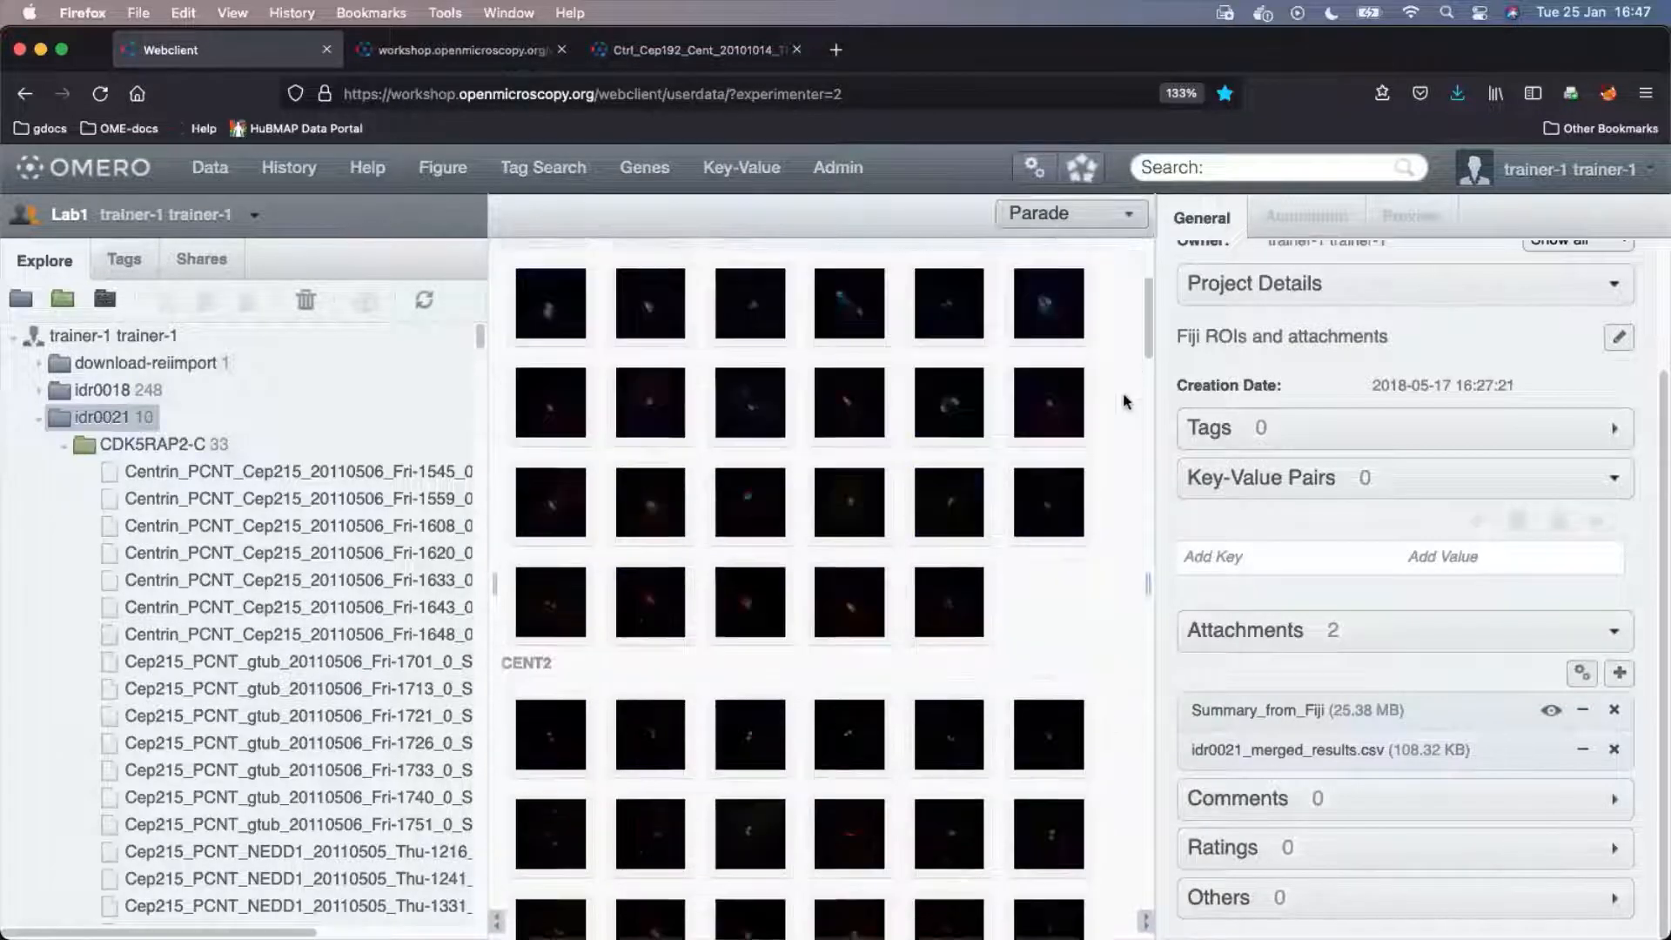
pyautogui.scroll(6, 1125, 401)
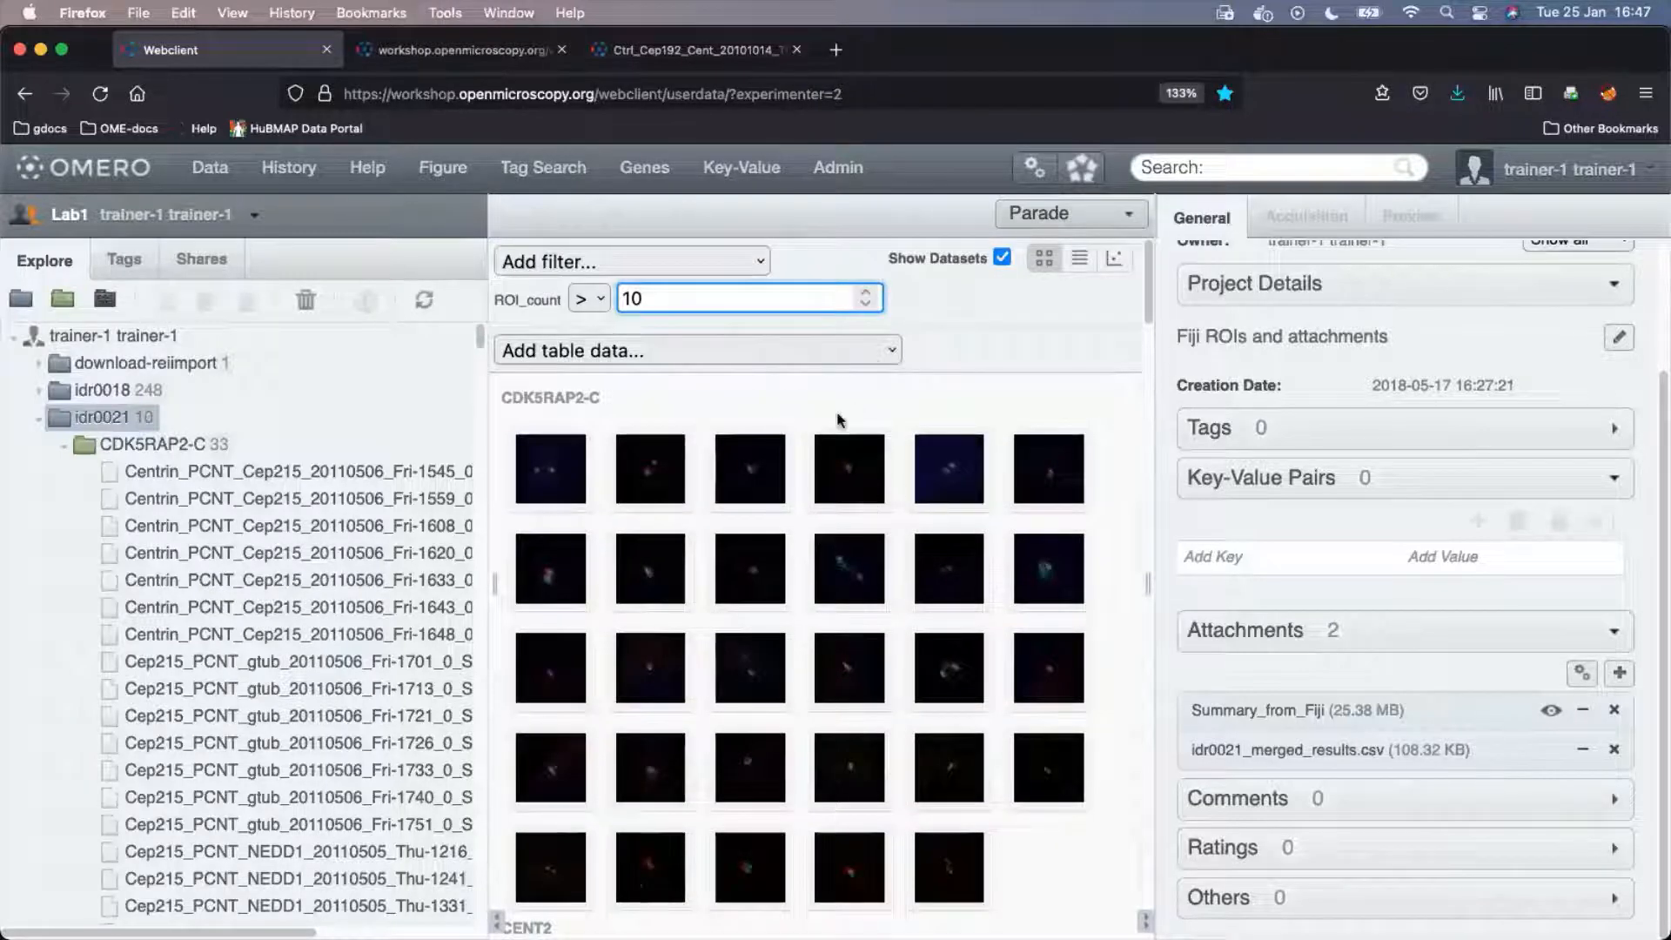
# Add a second ROI_count filter with an upper limit of less than 40 and tighten that limit to 20.
pyautogui.click(747, 261)
pyautogui.click(670, 289)
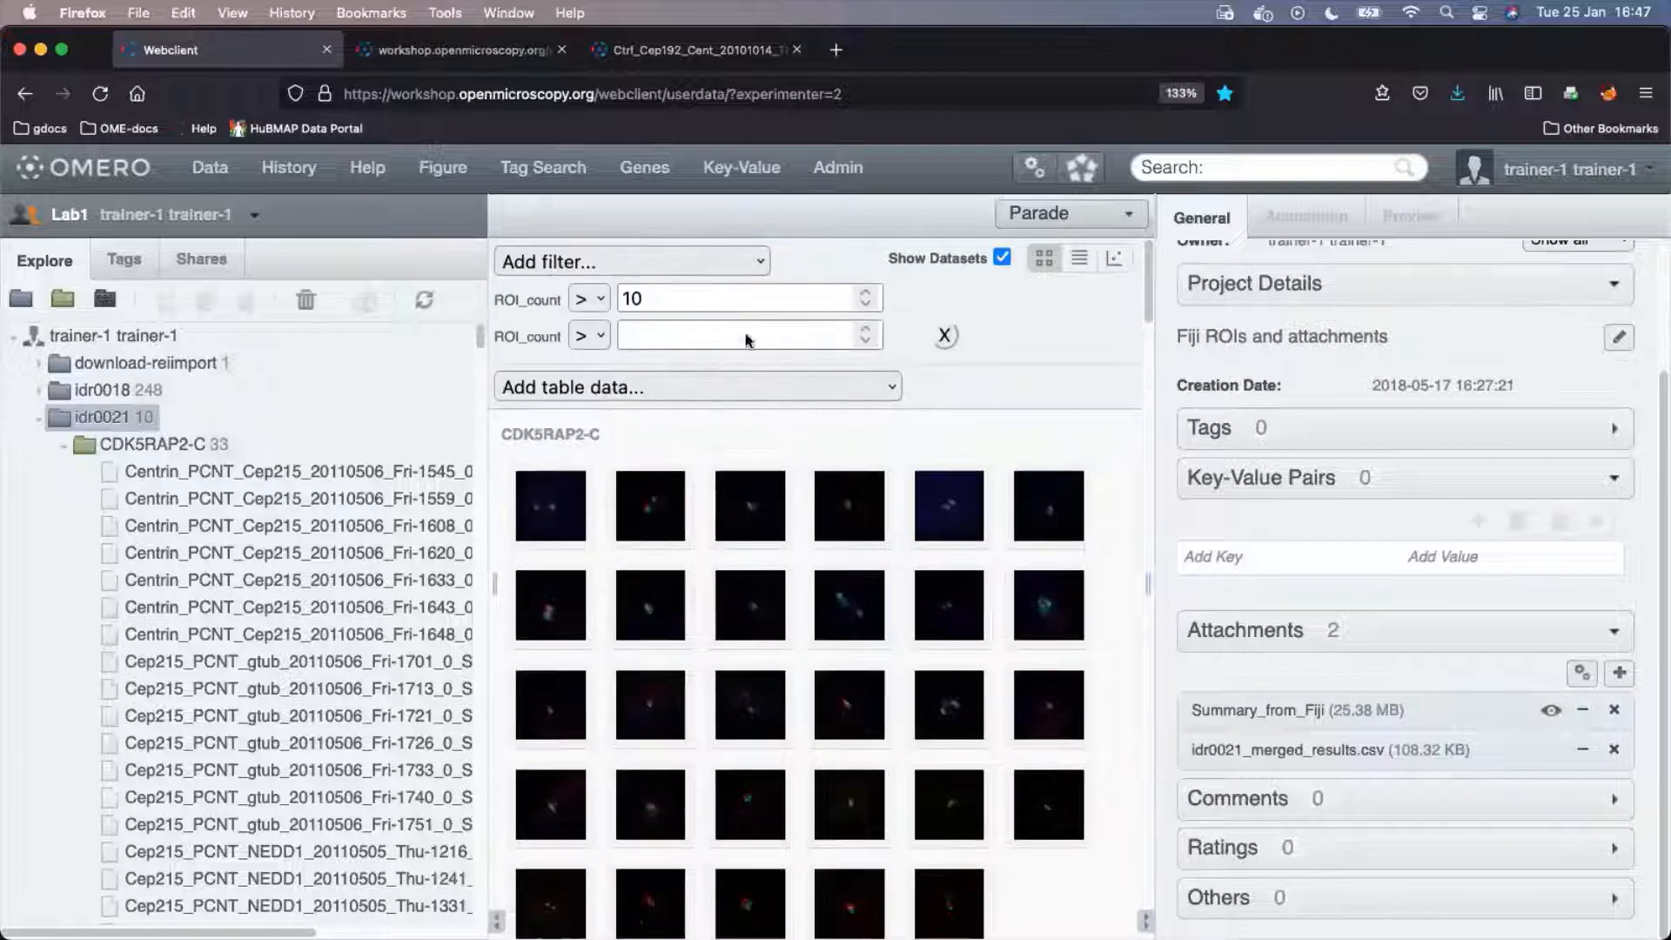
pyautogui.click(589, 336)
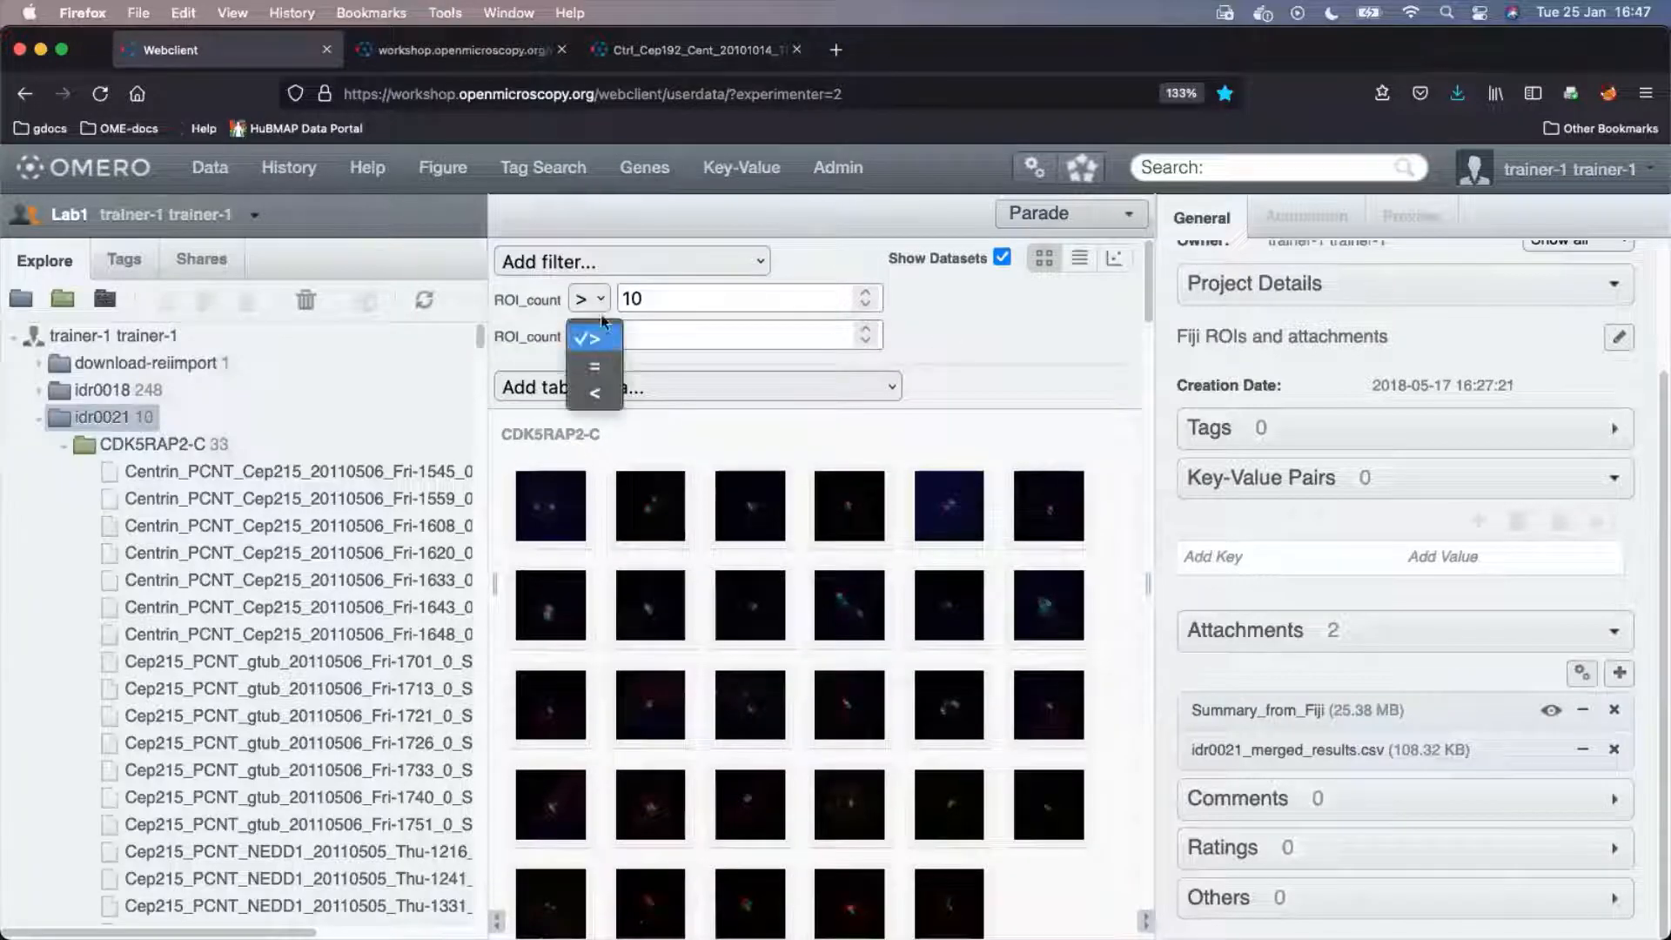
pyautogui.click(607, 391)
pyautogui.click(817, 340)
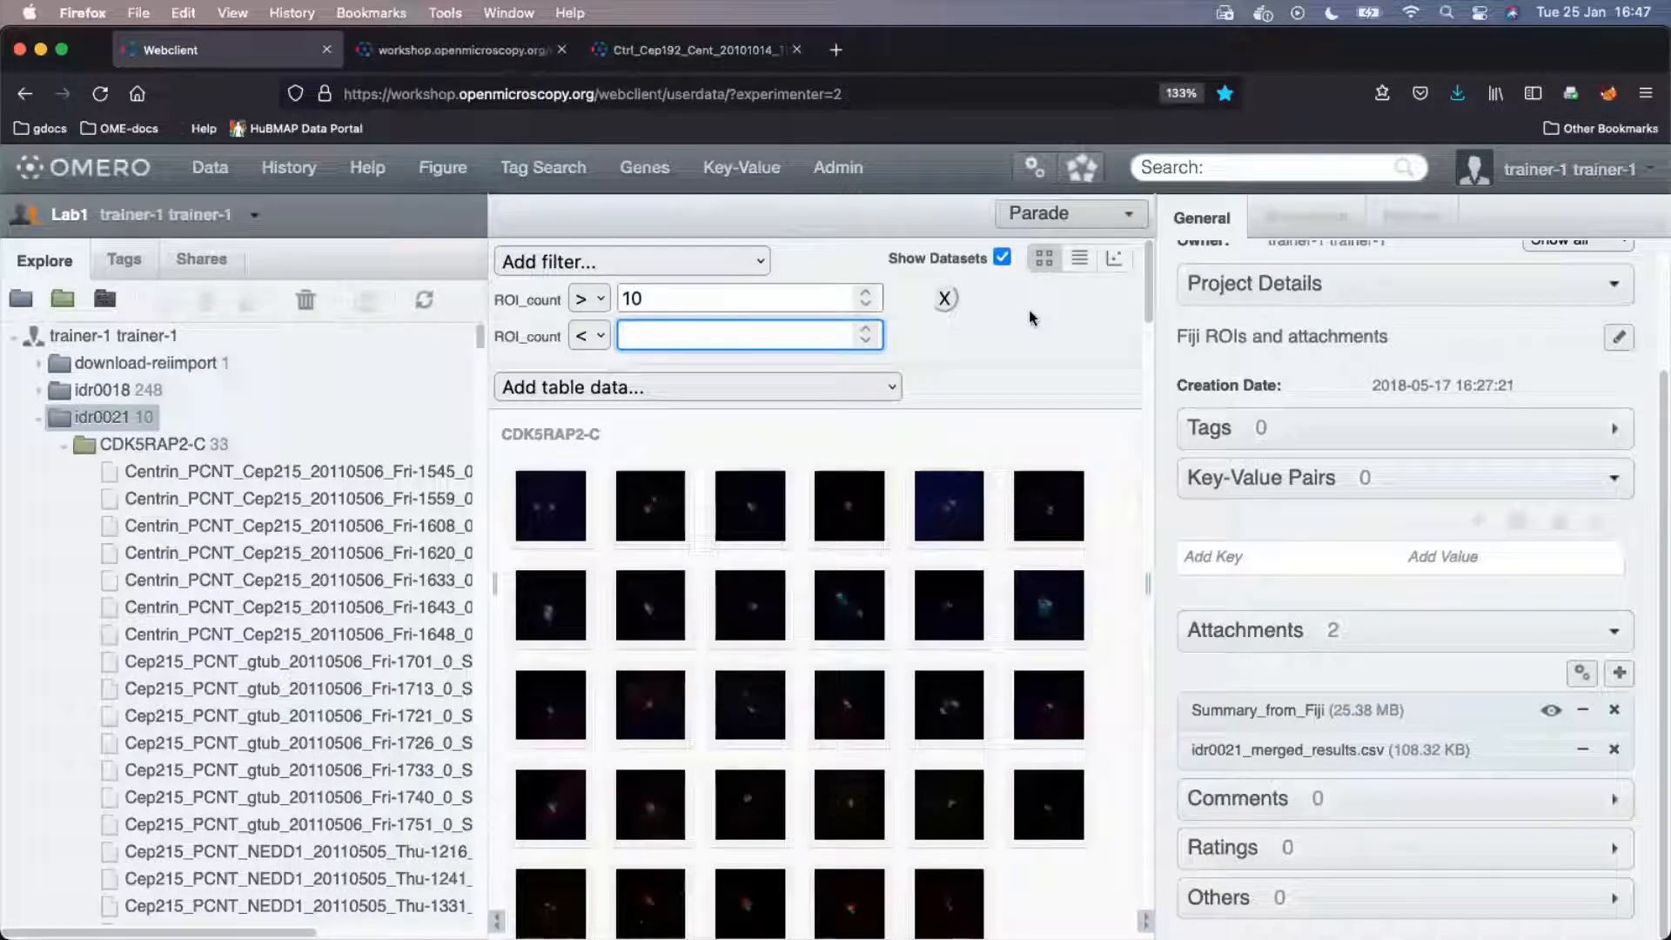
pyautogui.write('40')
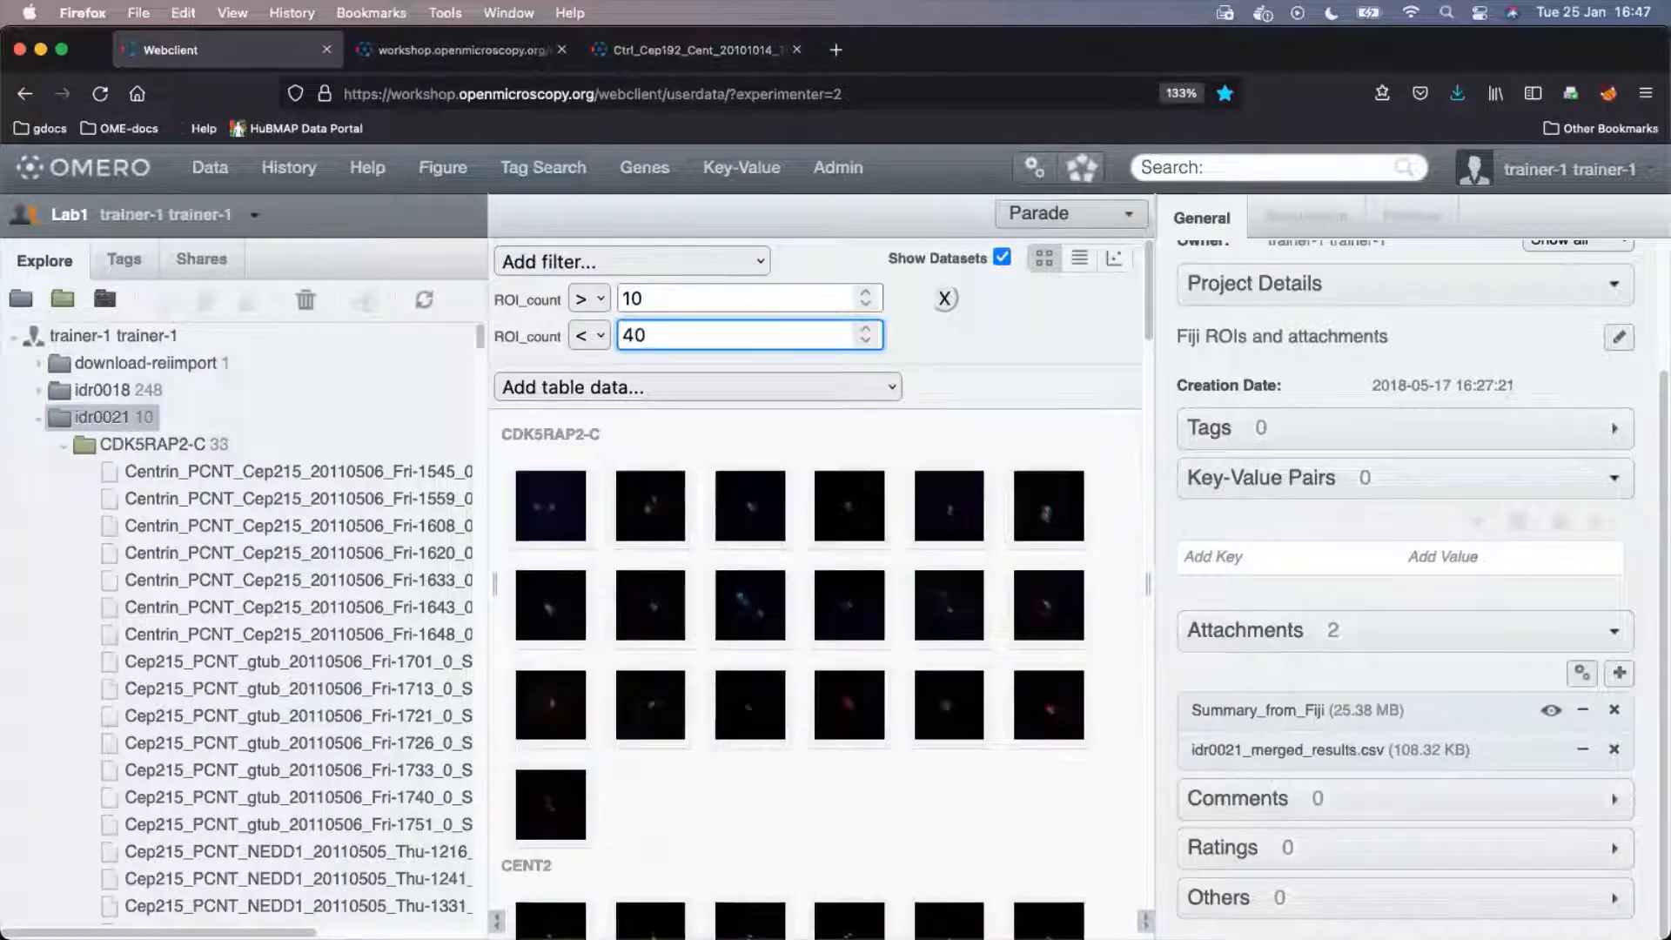
pyautogui.press('BackSpace')
pyautogui.press('BackSpace')
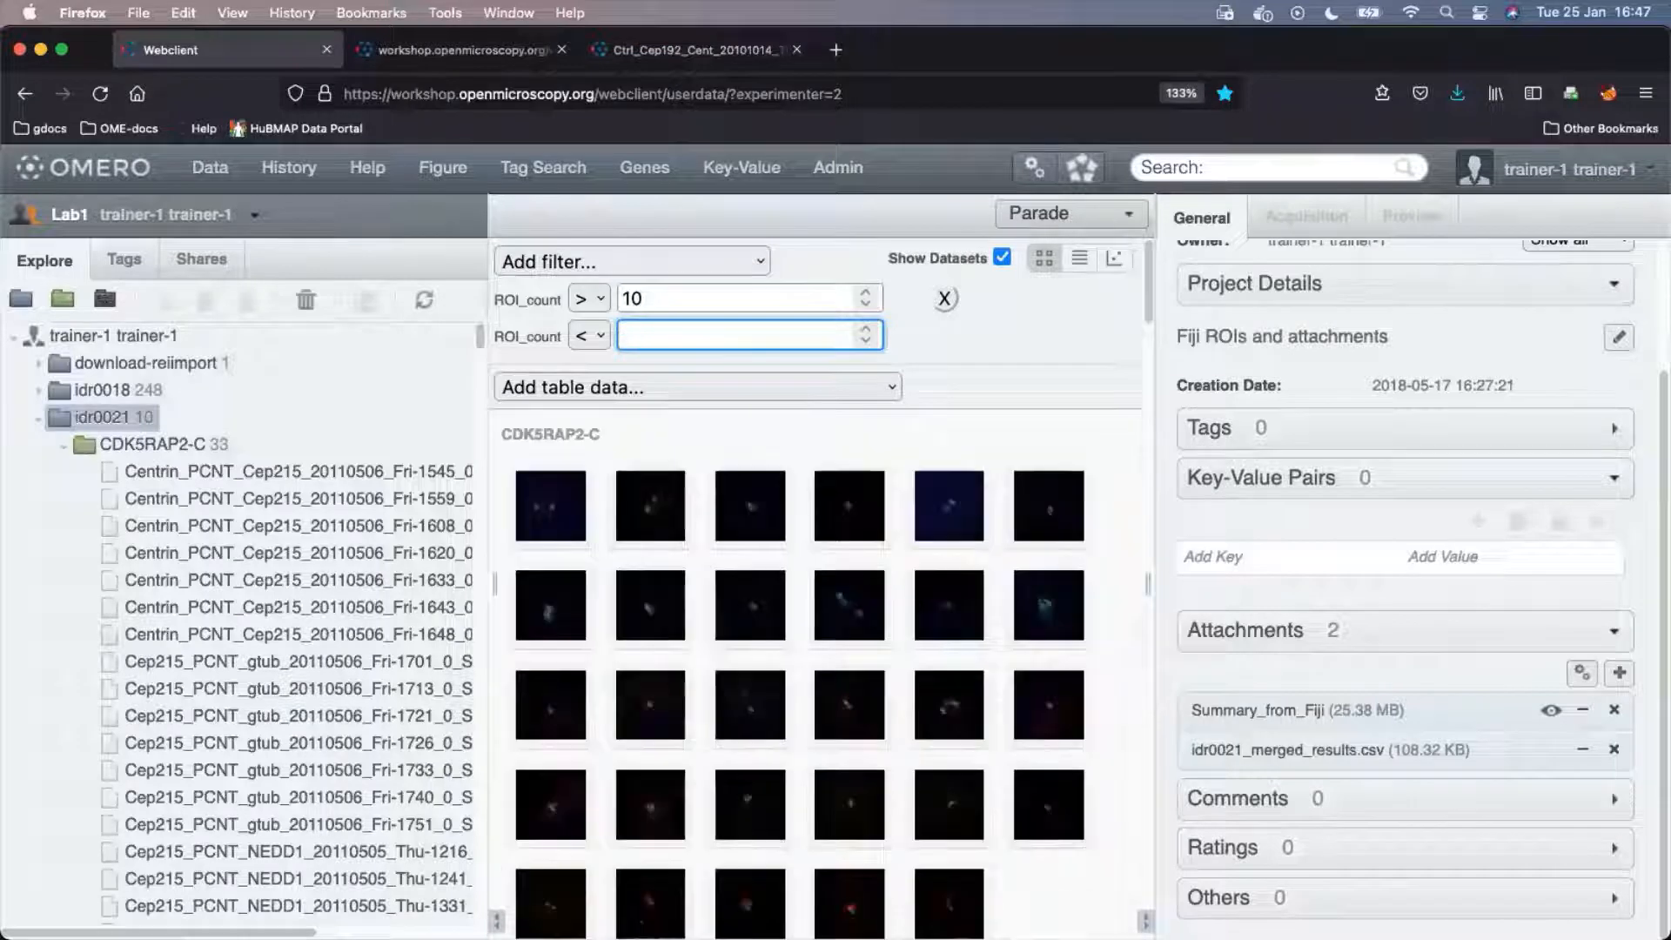
pyautogui.write('20')
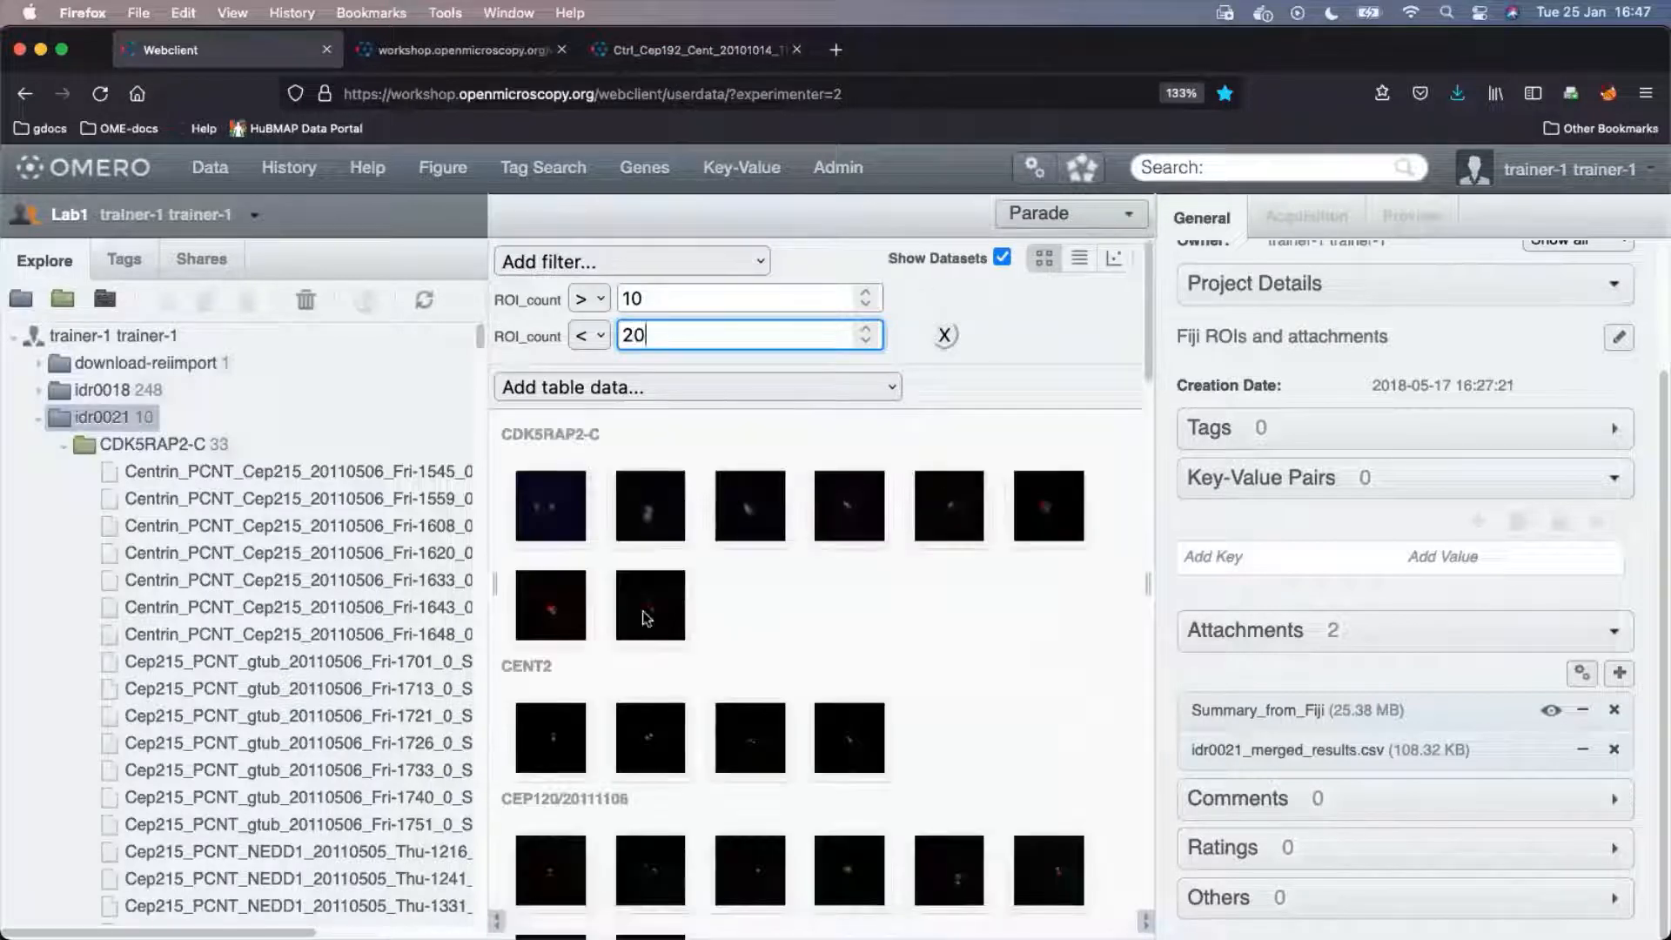
# Select the second filtered CDK5RAP2-C image to check its ROI count, and remove both ROI_count filters.
pyautogui.click(656, 518)
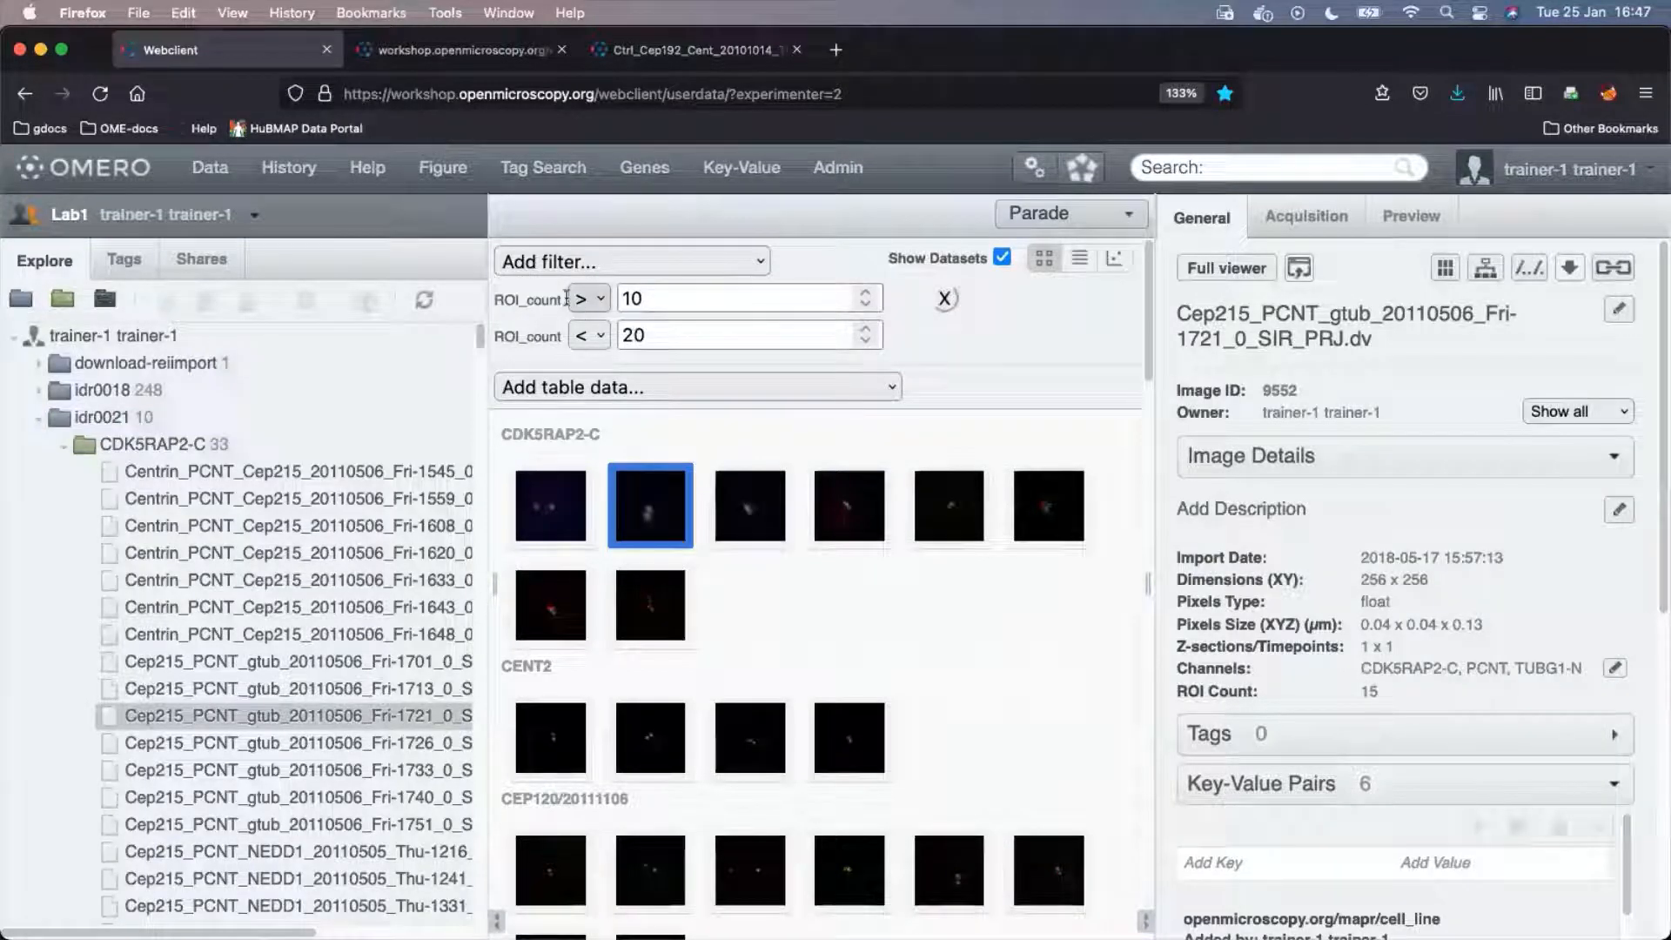
pyautogui.moveTo(933, 323)
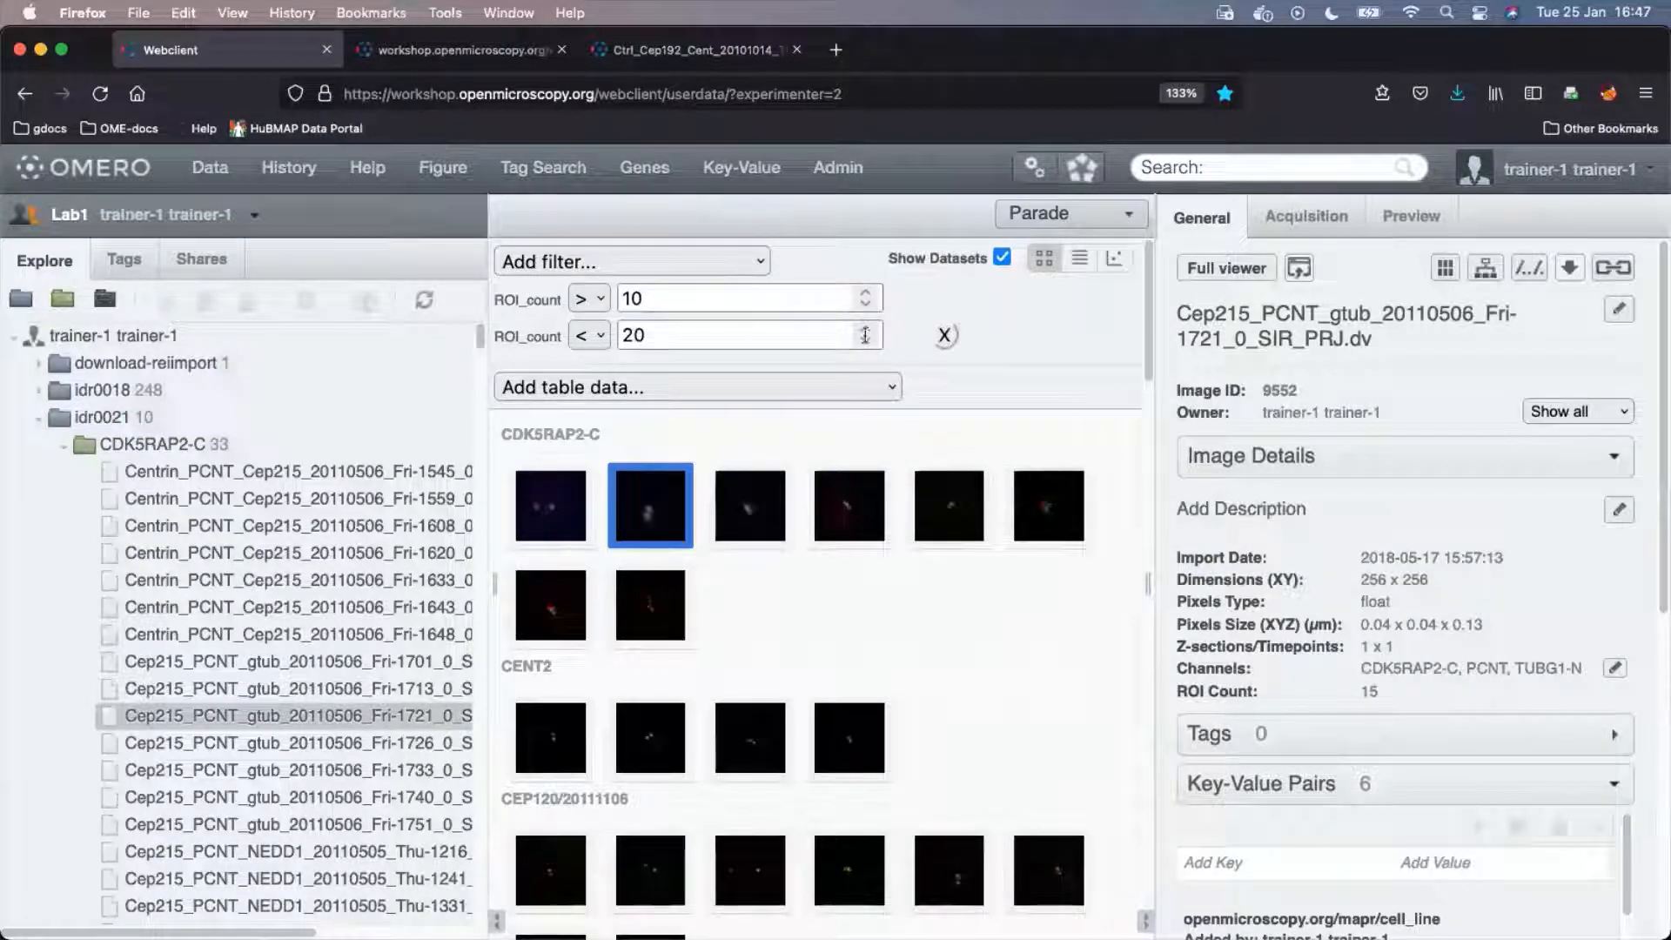
pyautogui.click(945, 334)
pyautogui.click(945, 300)
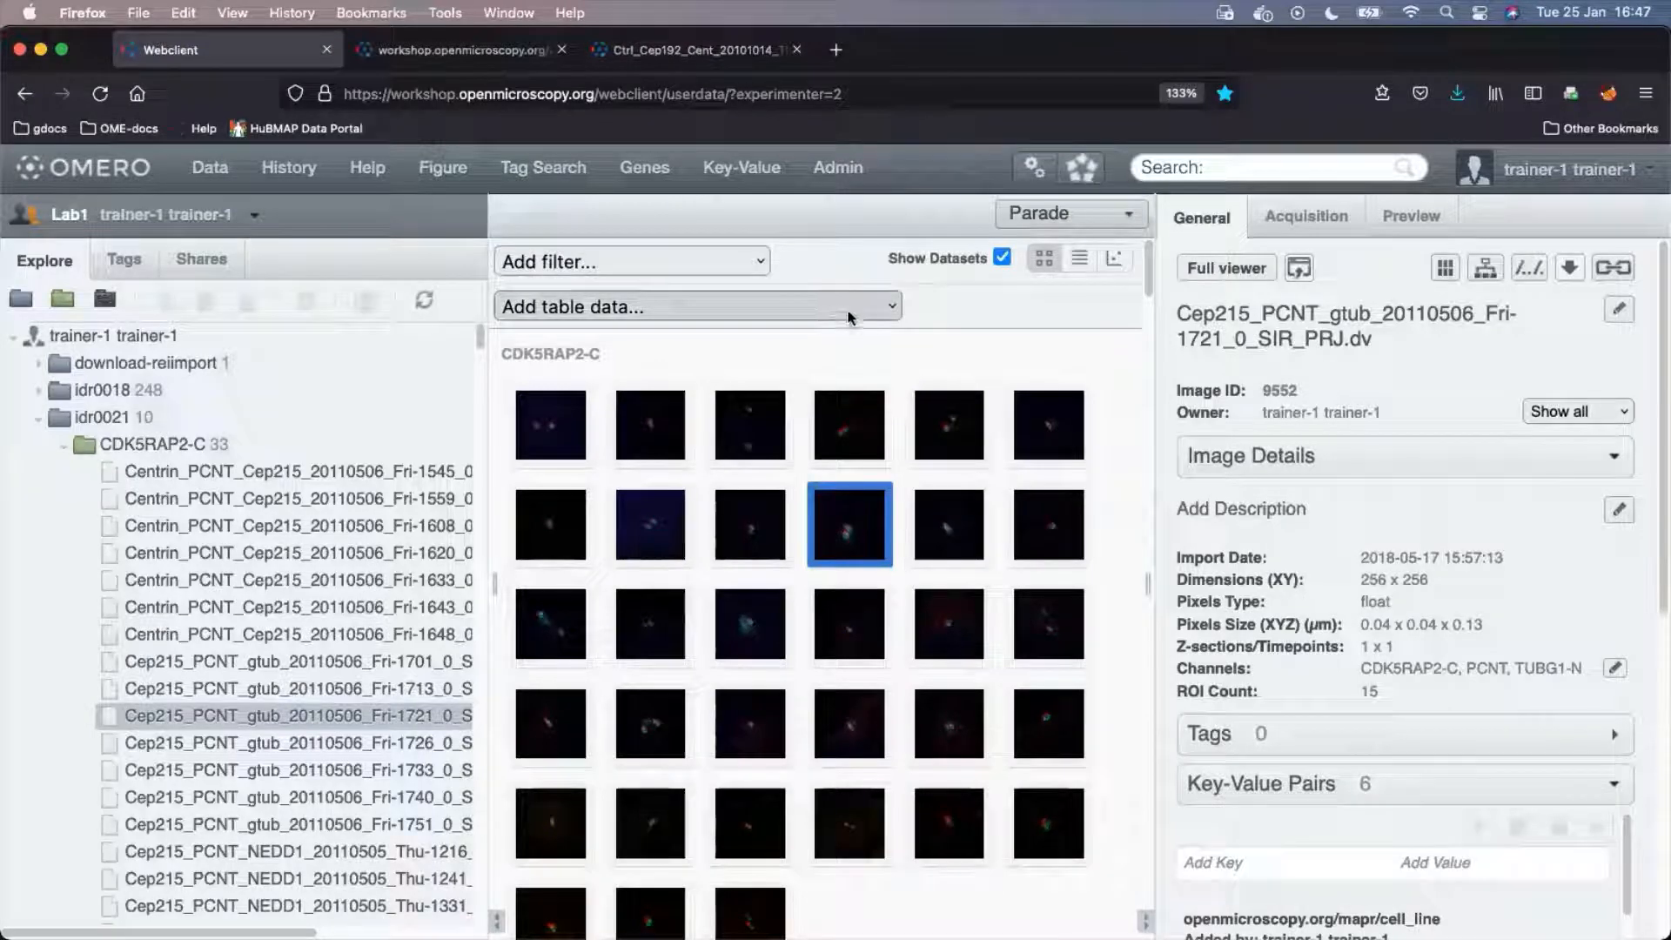
# Show the images as a list with a Table_Total Area column and widen the list area slightly.
pyautogui.click(1080, 259)
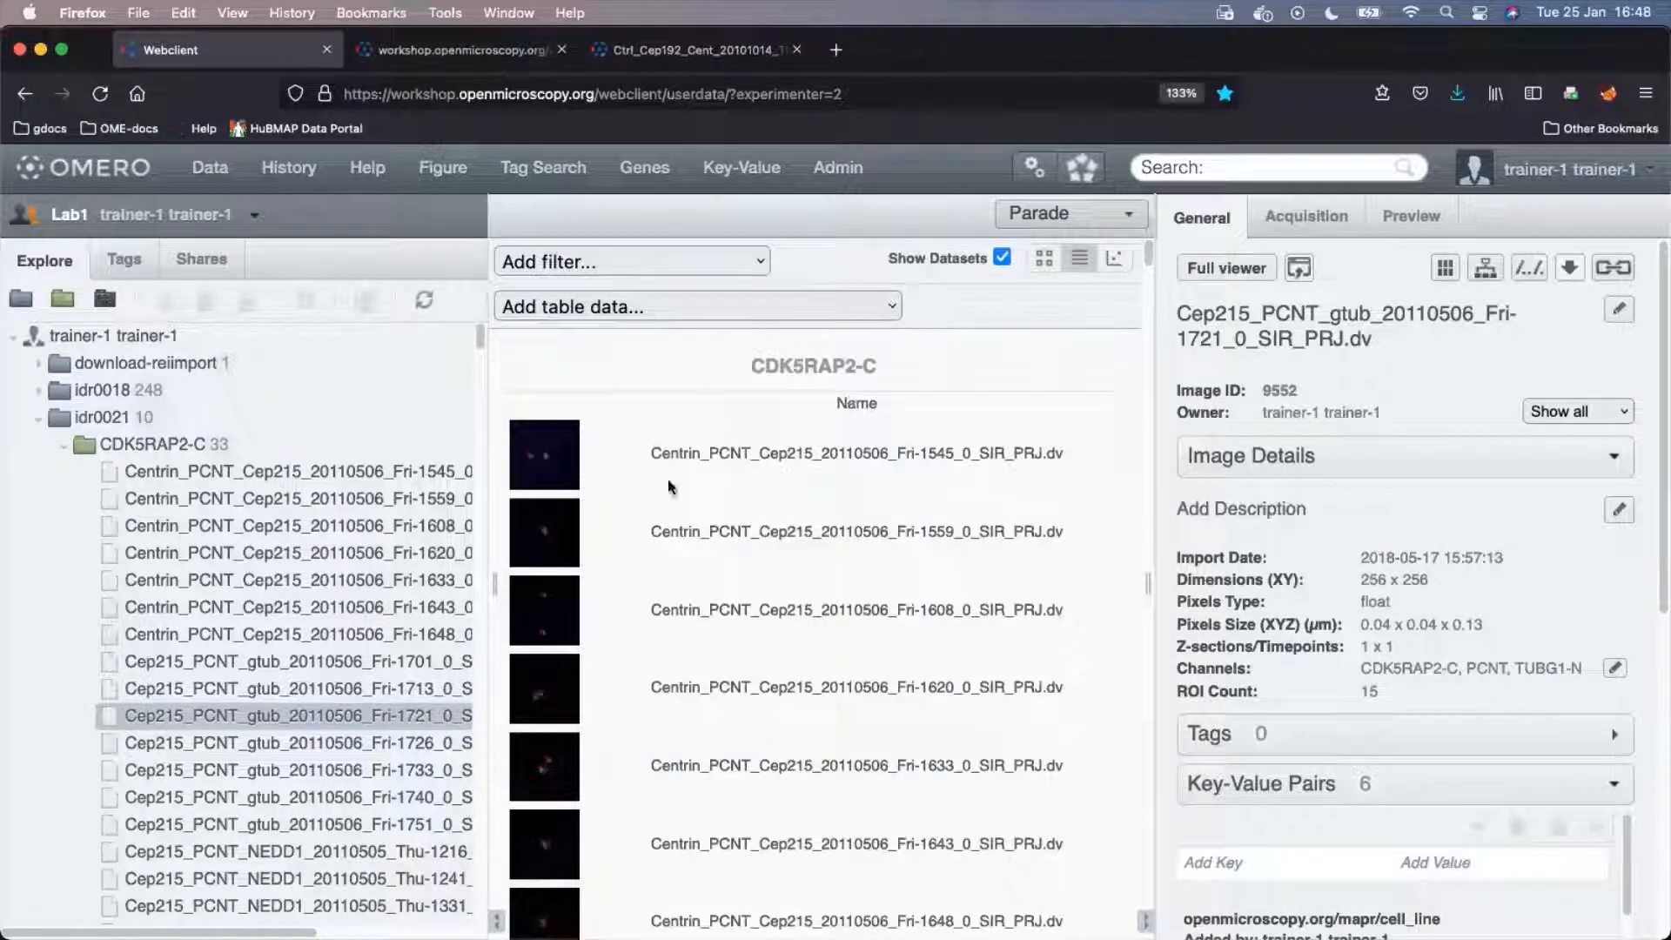
pyautogui.click(891, 312)
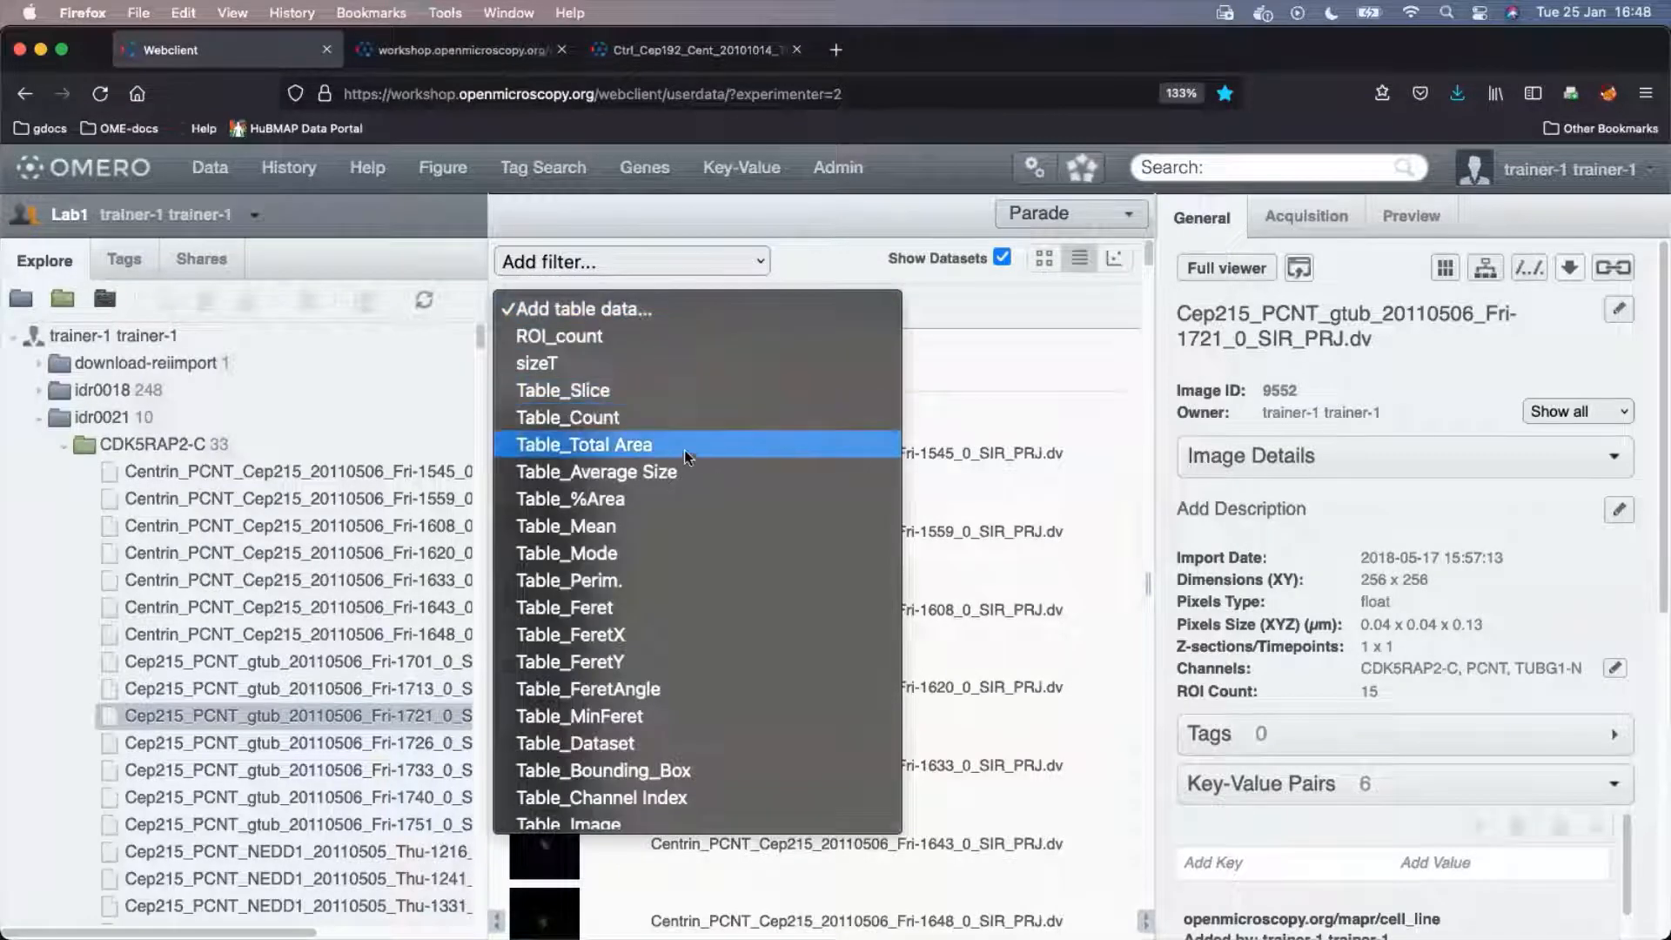
pyautogui.click(653, 442)
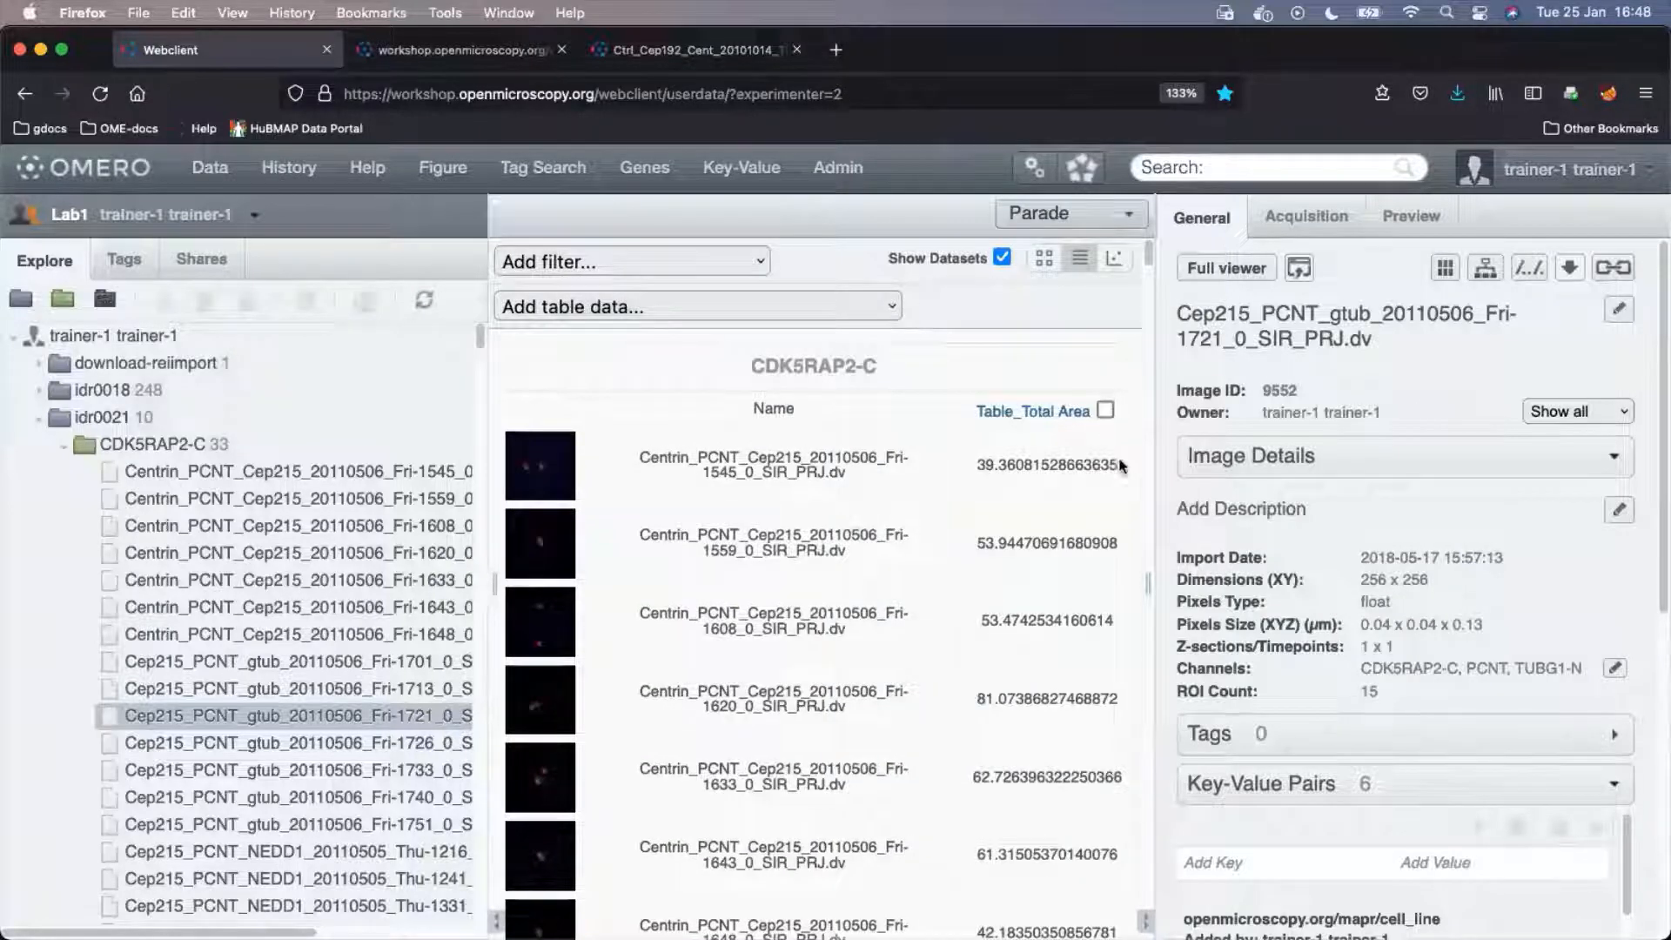
pyautogui.moveTo(1148, 582); pyautogui.dragTo(1178, 580)
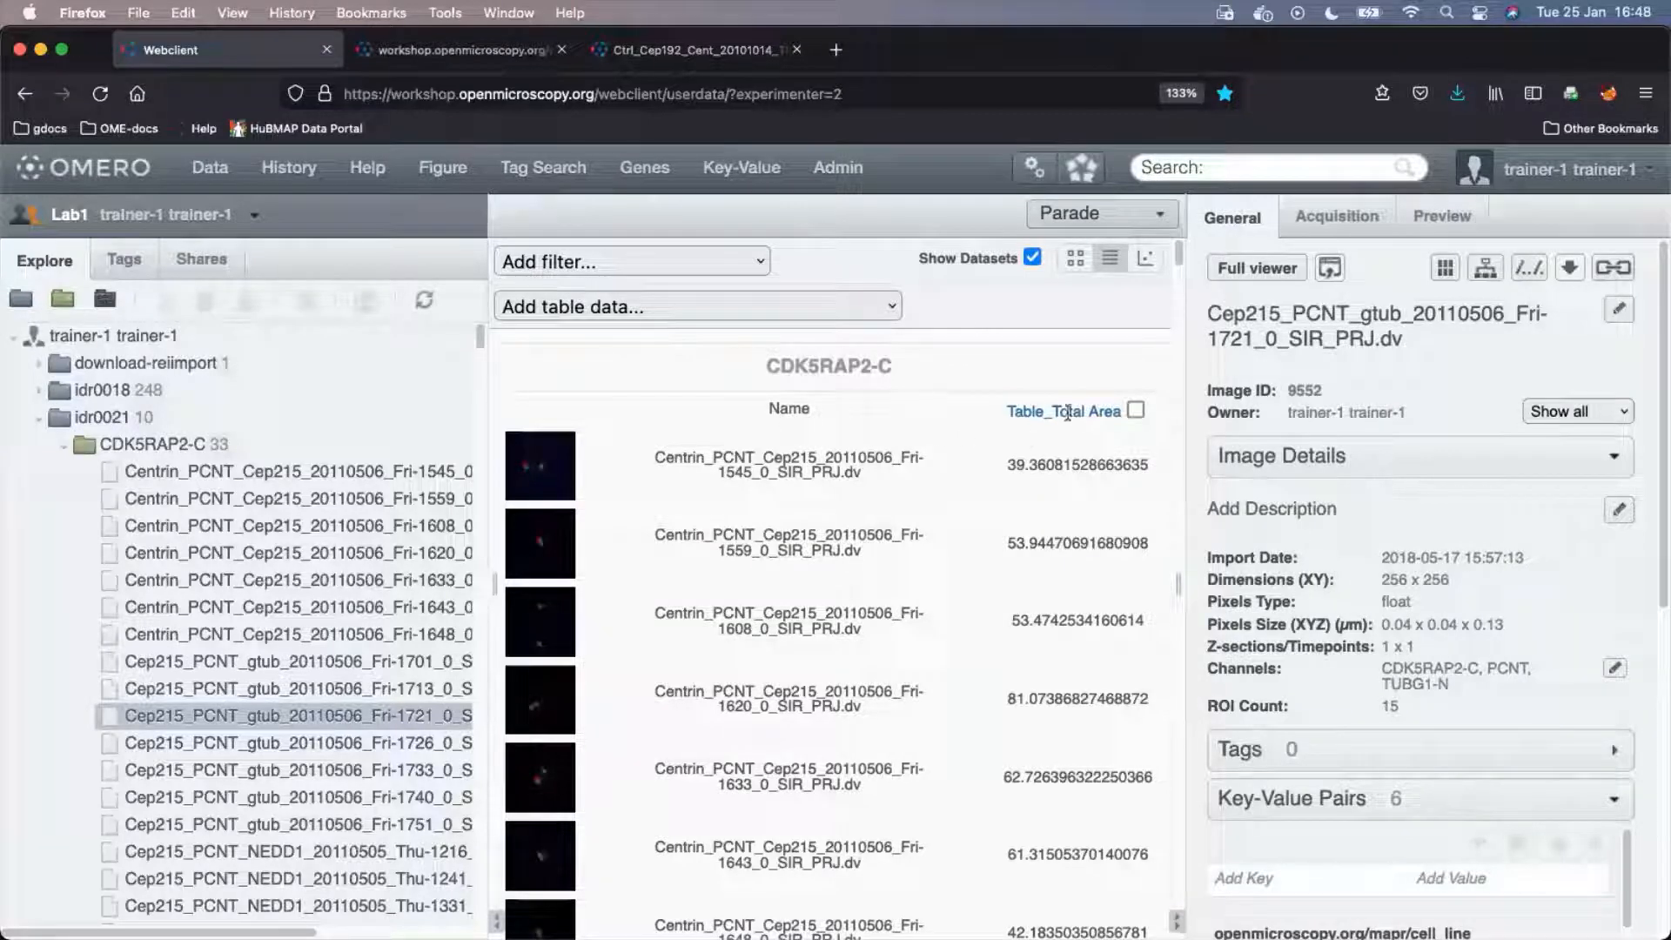
# Add the Table_Bounding_Box column, widening the list to fit it, and sort the images by Table_Total Area.
pyautogui.click(877, 315)
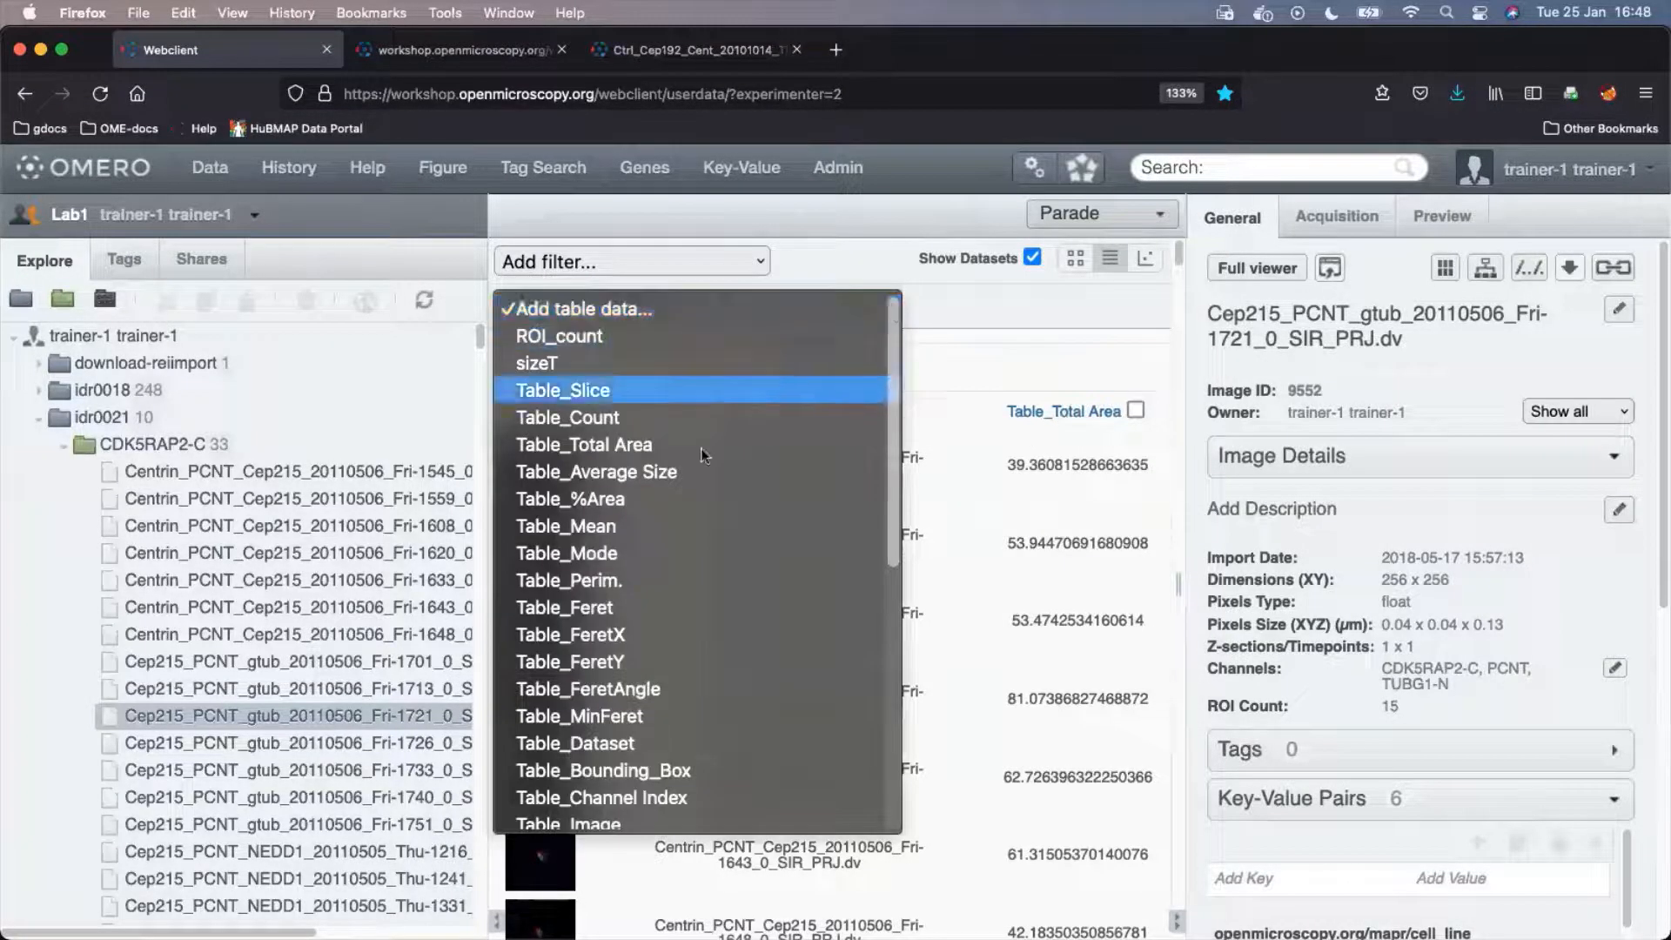
pyautogui.click(663, 770)
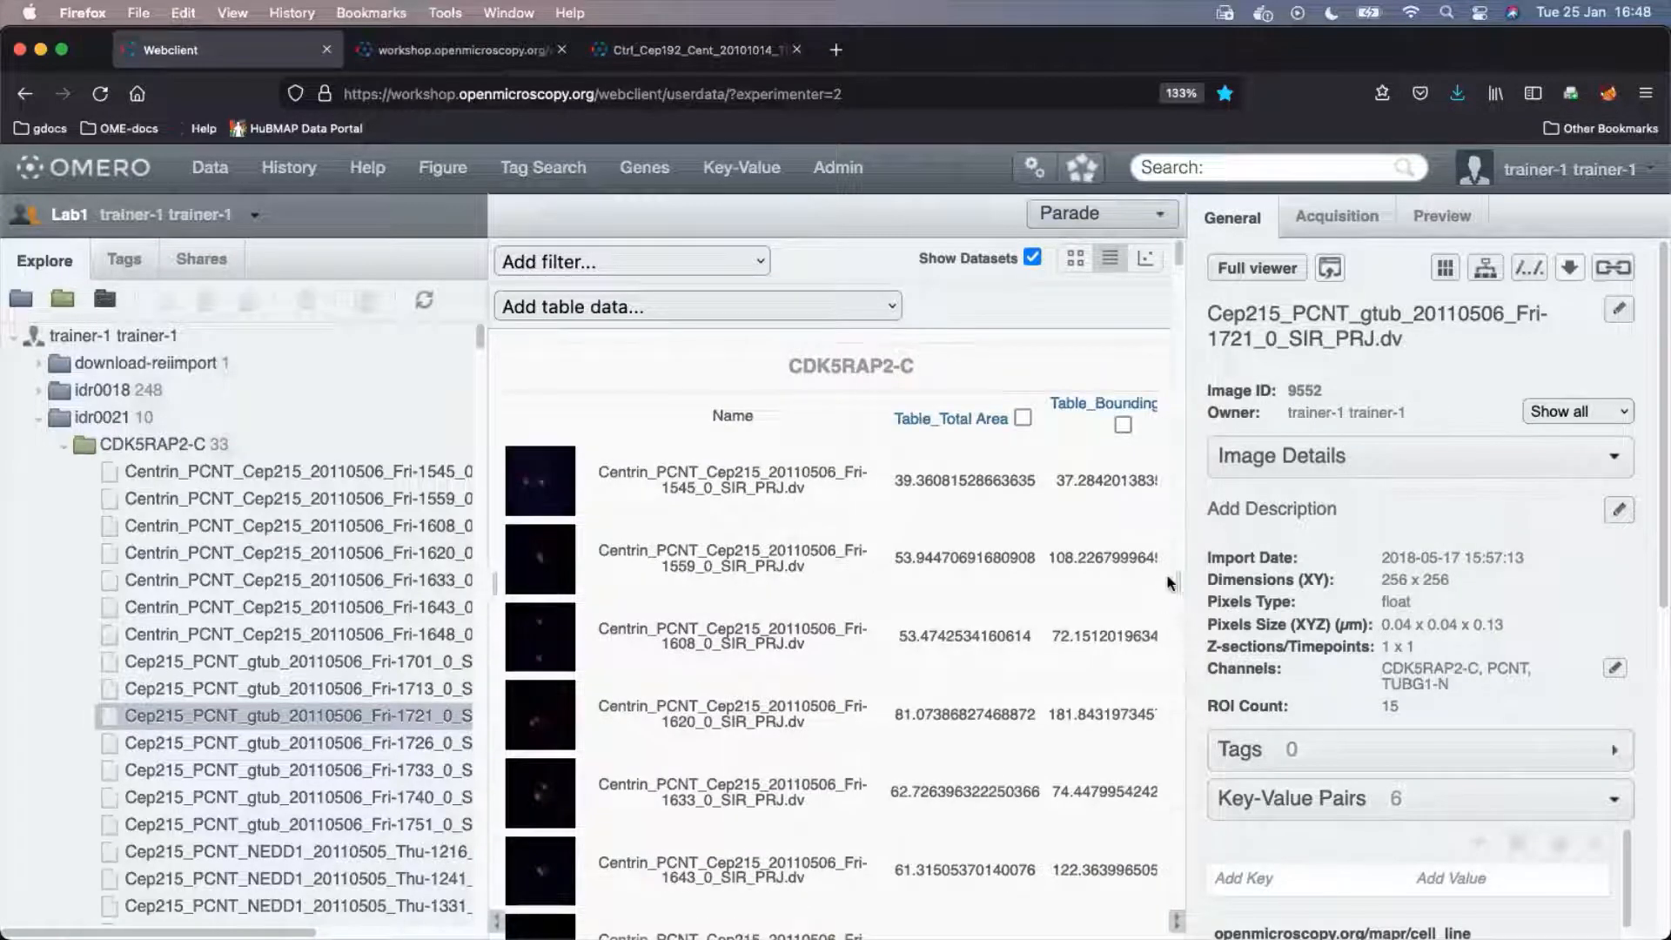
pyautogui.moveTo(1174, 576); pyautogui.dragTo(1306, 576)
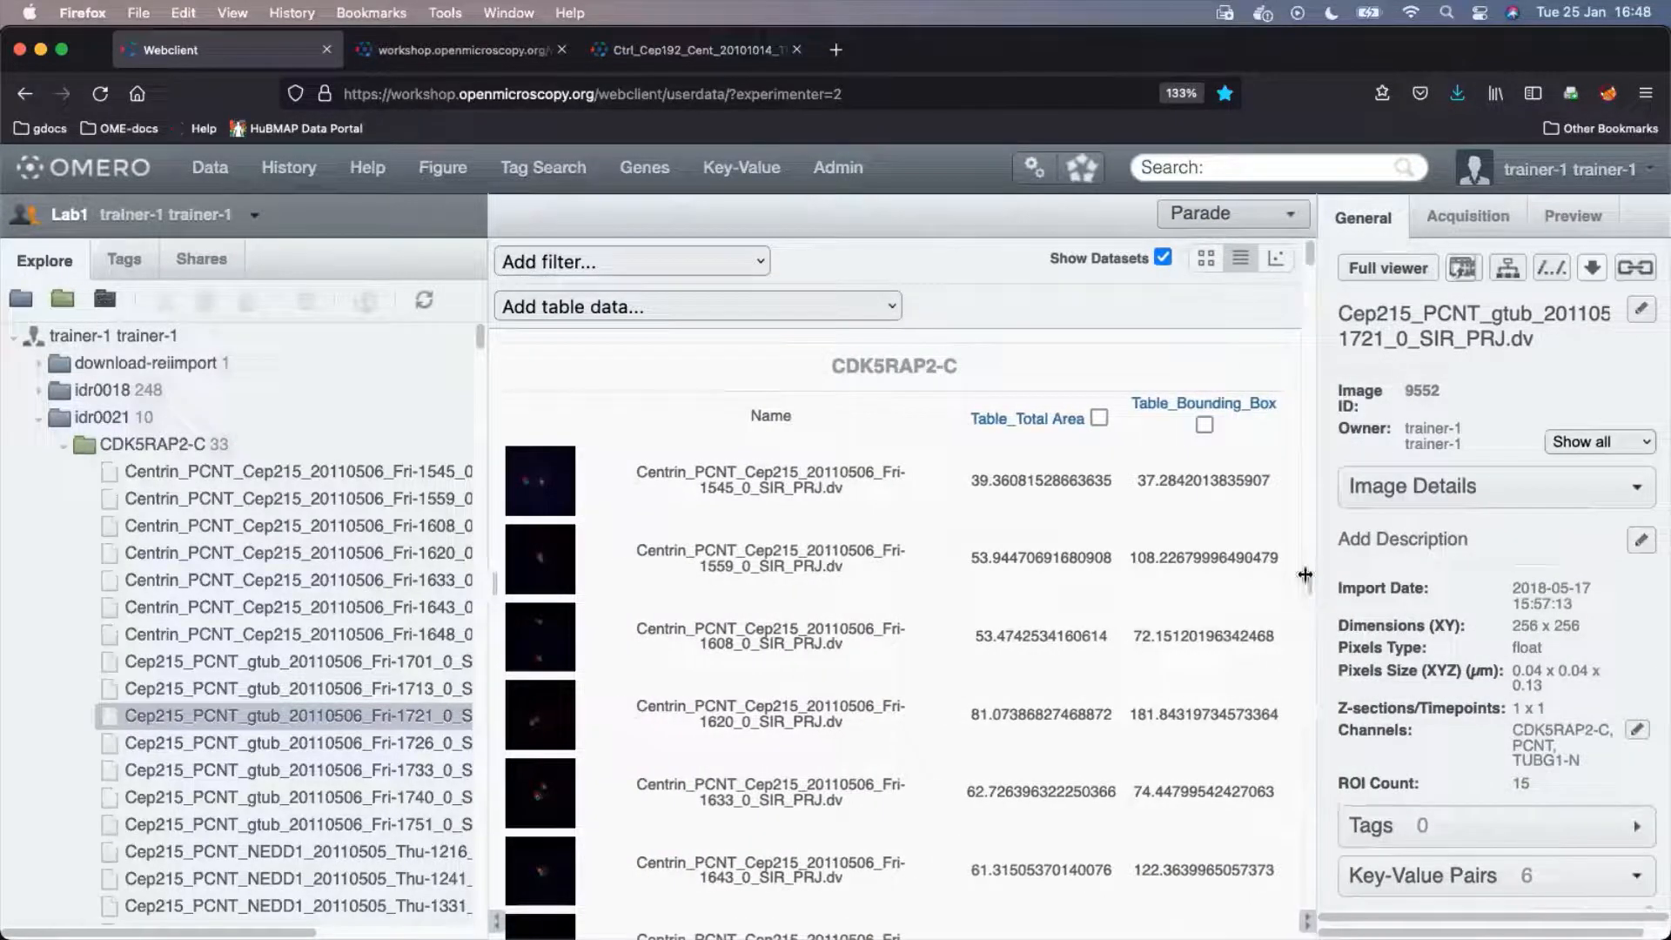
pyautogui.click(1043, 421)
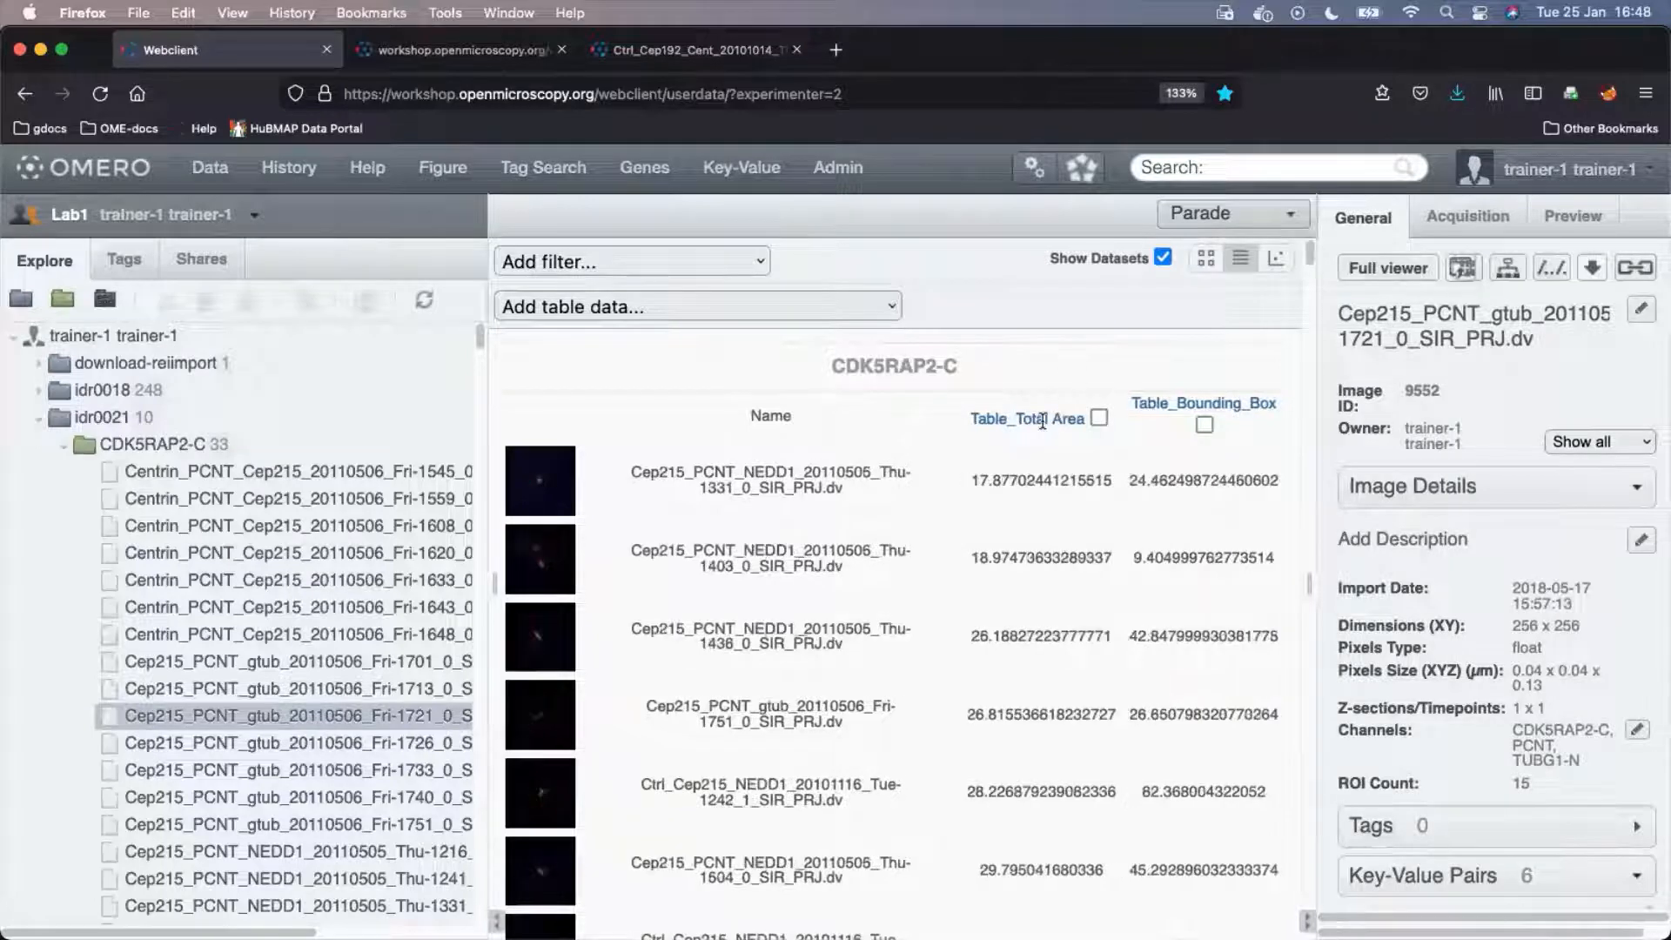
# Sort the images by Table_Bounding_Box in ascending order and colour the Table_Total Area column as a heatmap.
pyautogui.click(1189, 402)
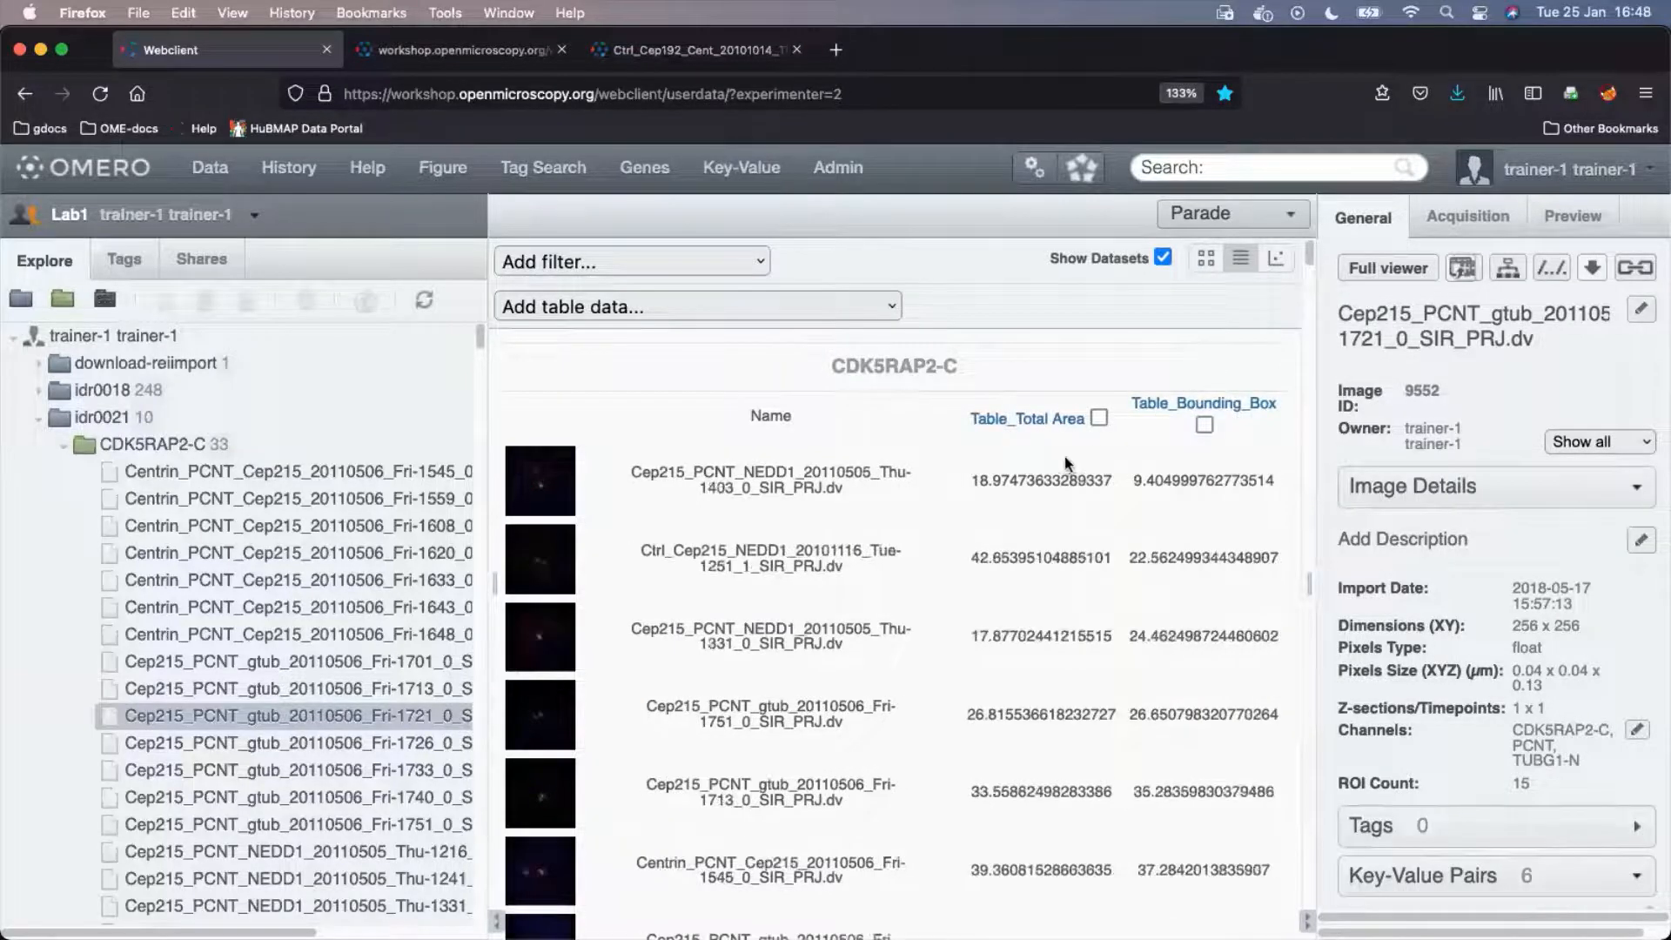
pyautogui.click(1099, 418)
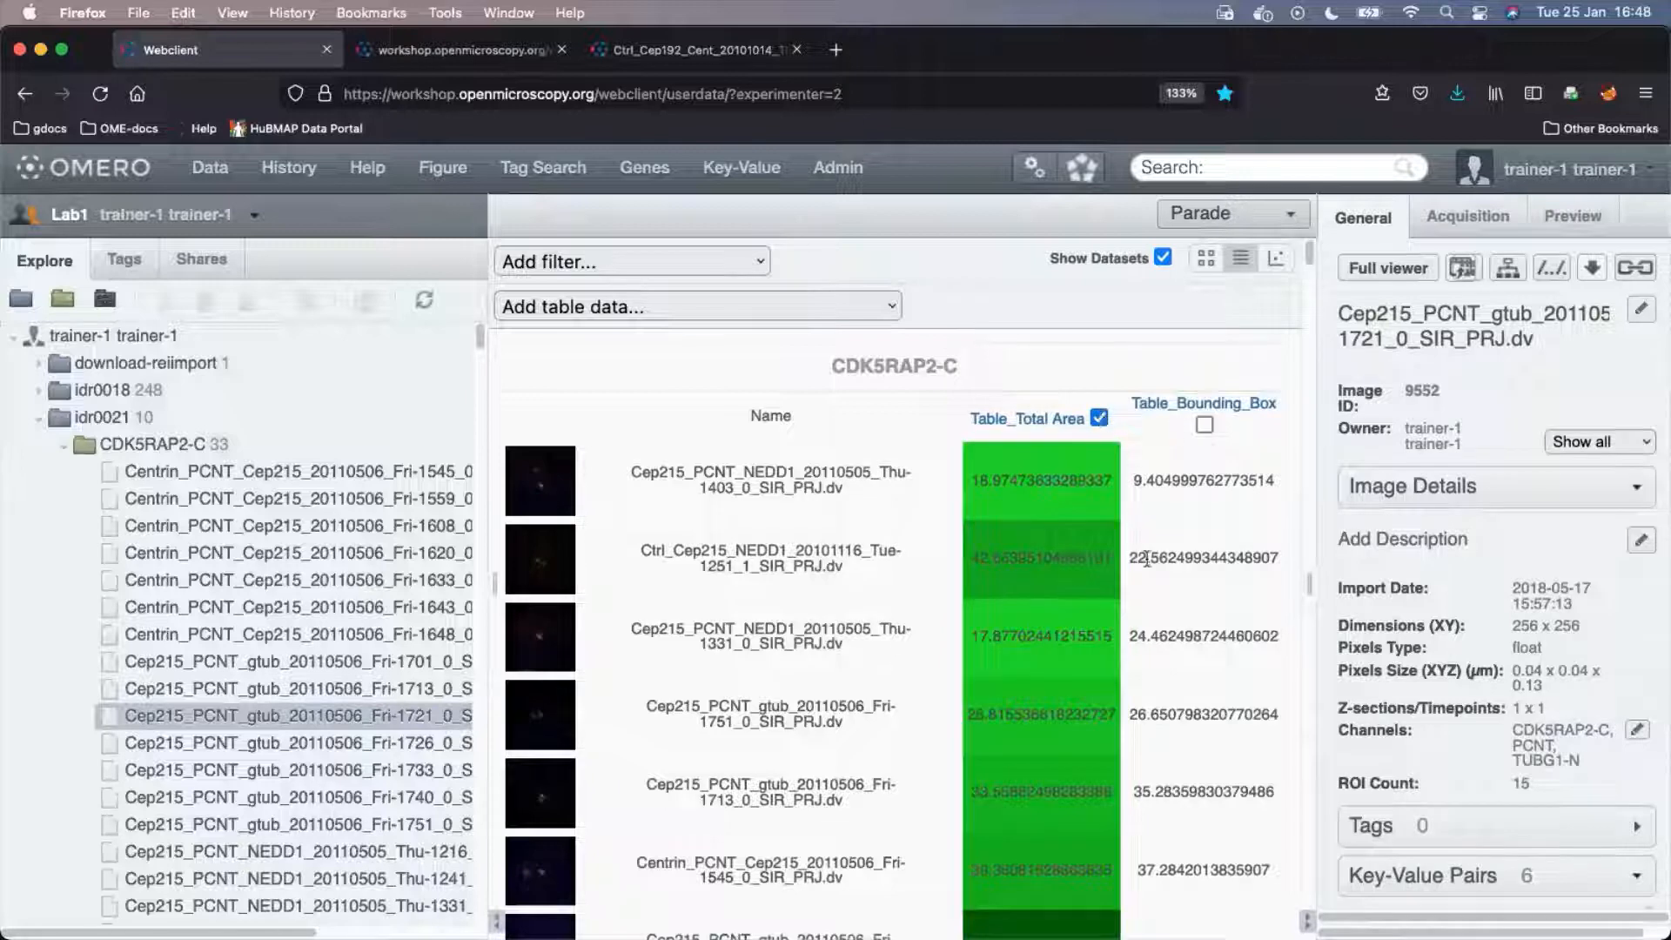
pyautogui.scroll(-5, 1157, 521)
pyautogui.scroll(6, 1157, 520)
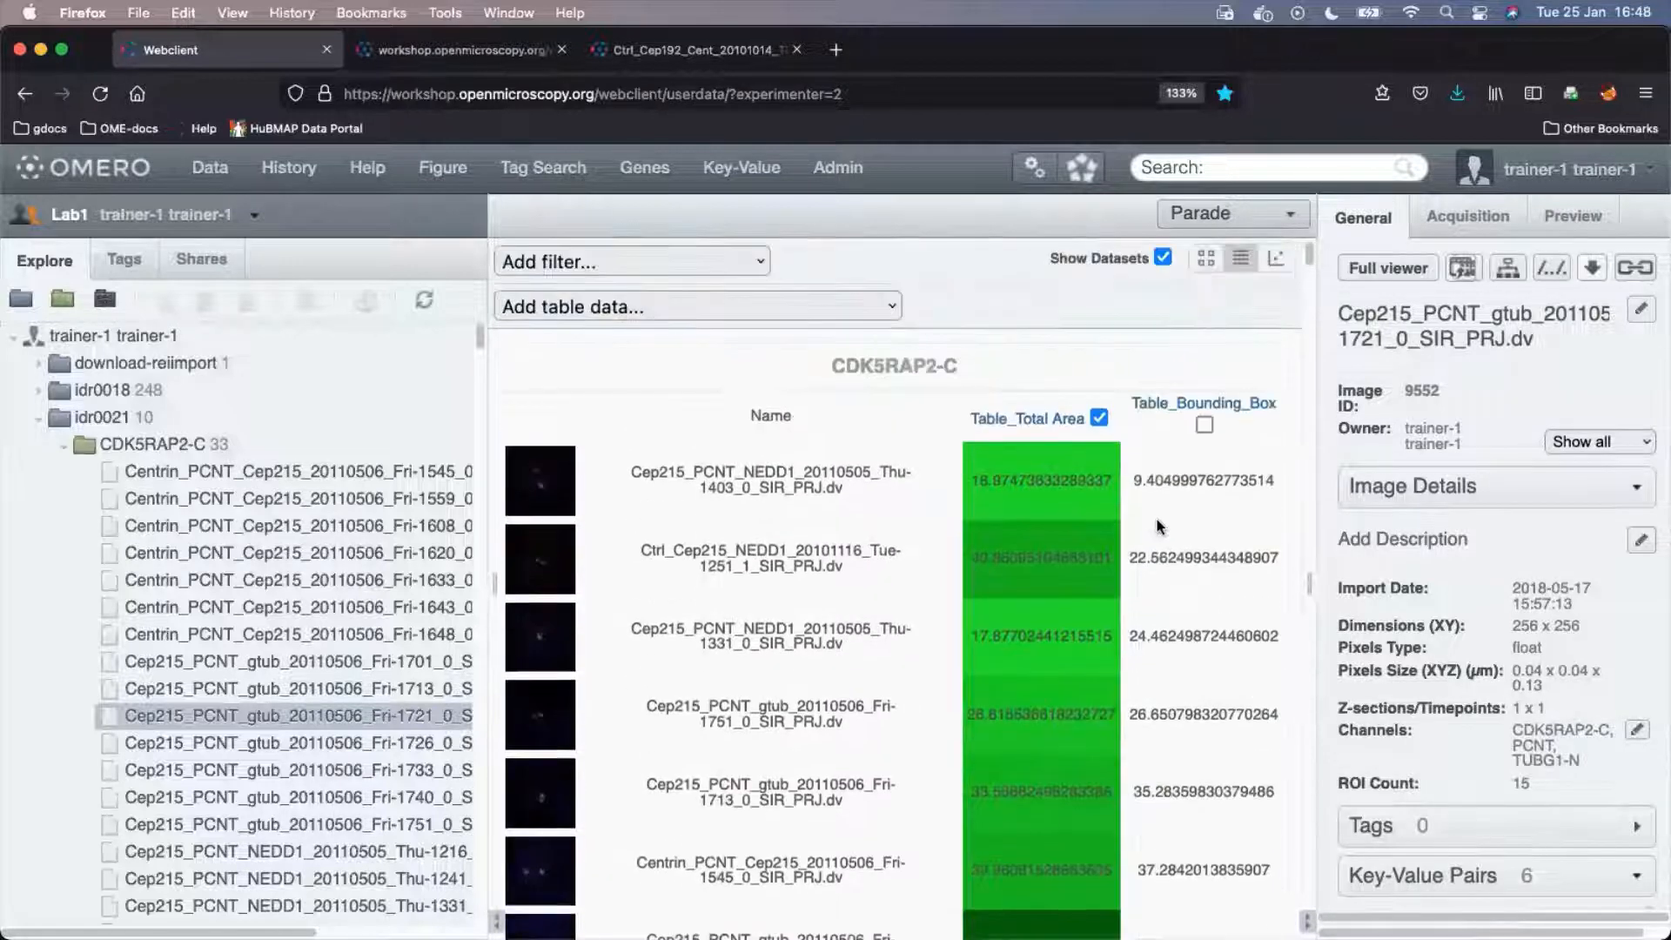
# Colour the Table_Bounding_Box column as a heatmap too and reverse its sorting to descending order.
pyautogui.click(1205, 425)
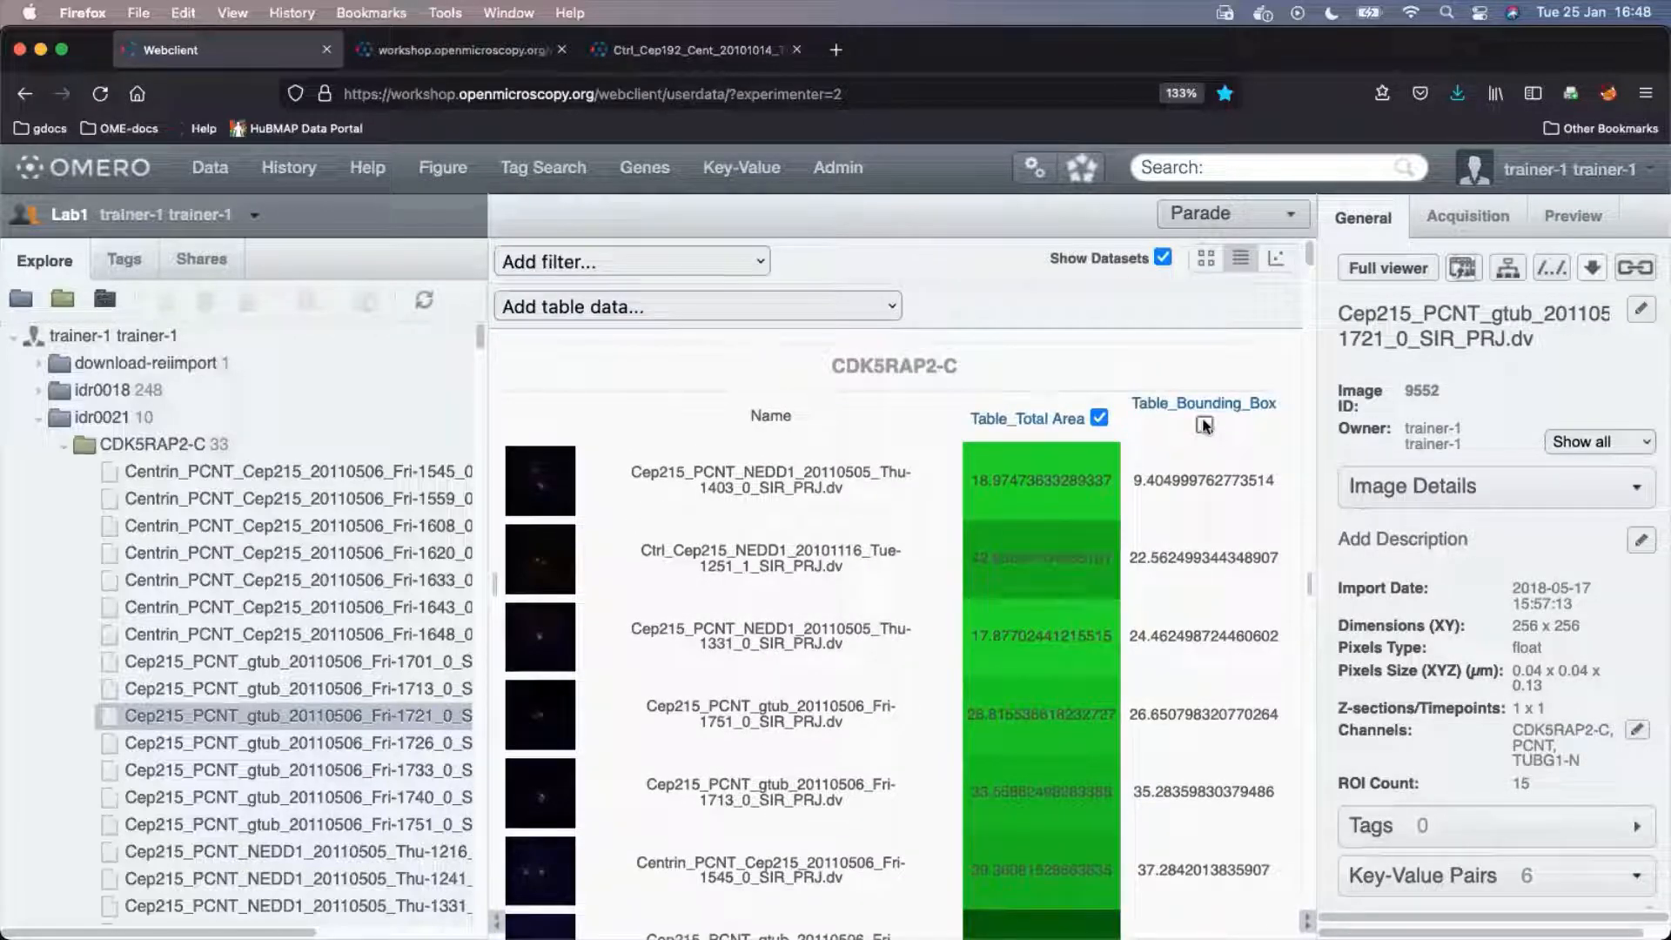
pyautogui.click(1204, 402)
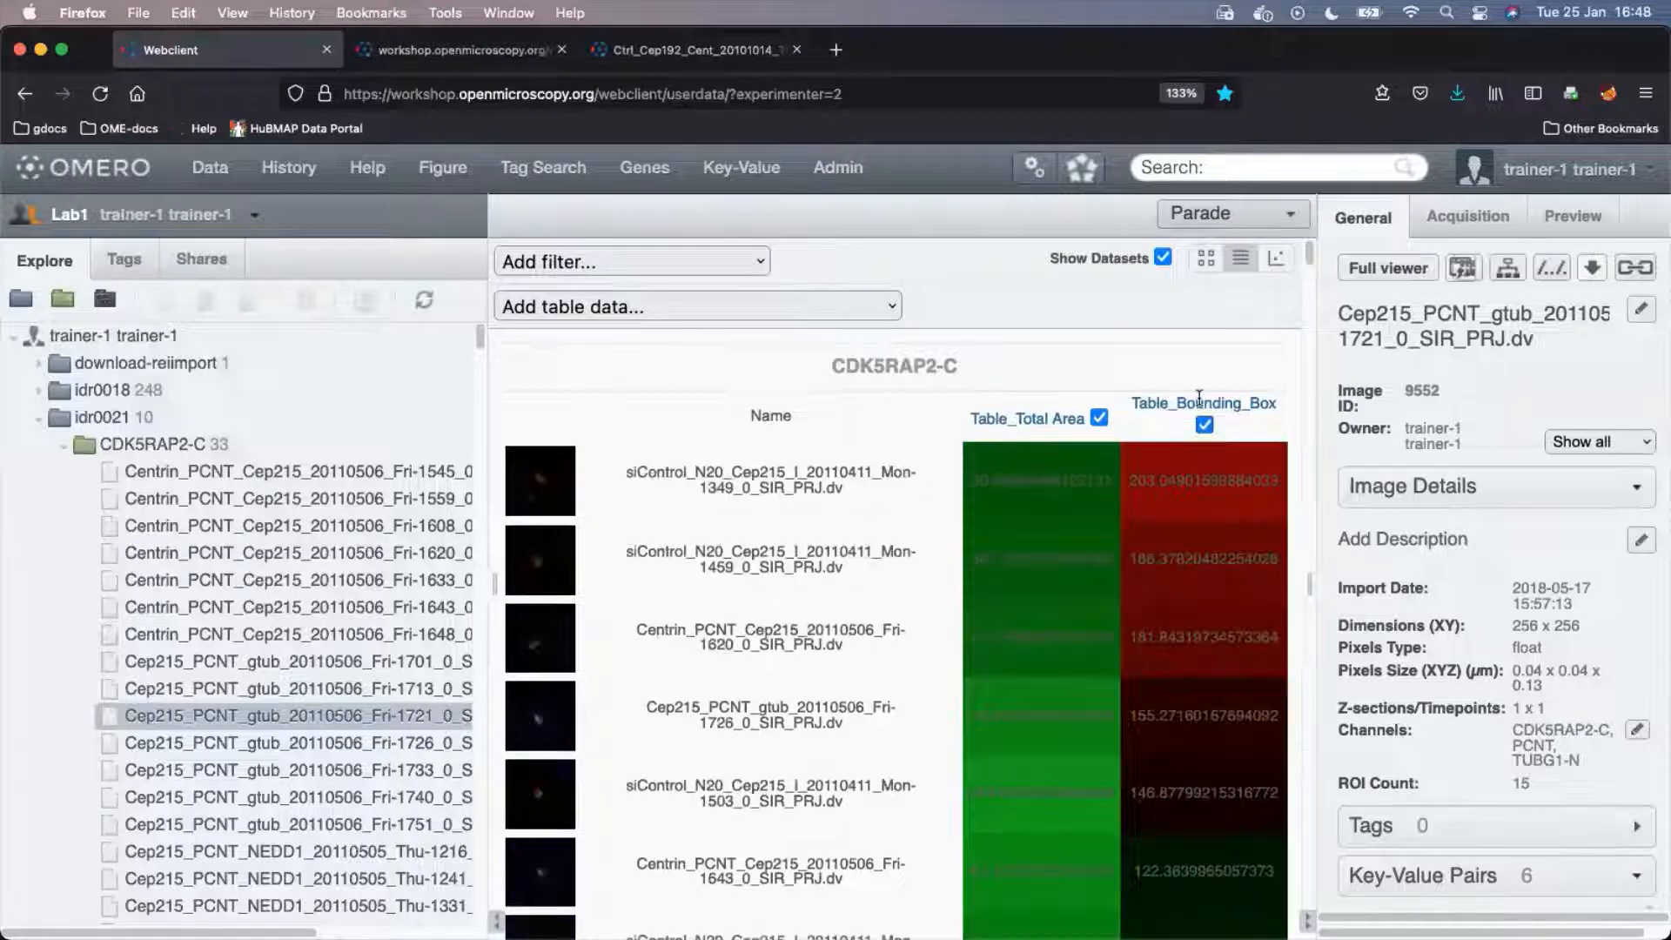
pyautogui.scroll(-3, 1273, 490)
pyautogui.scroll(3, 1273, 489)
# Turn off the grouping by dataset and review the combined image list by its heatmap-coloured table values.
pyautogui.click(1163, 260)
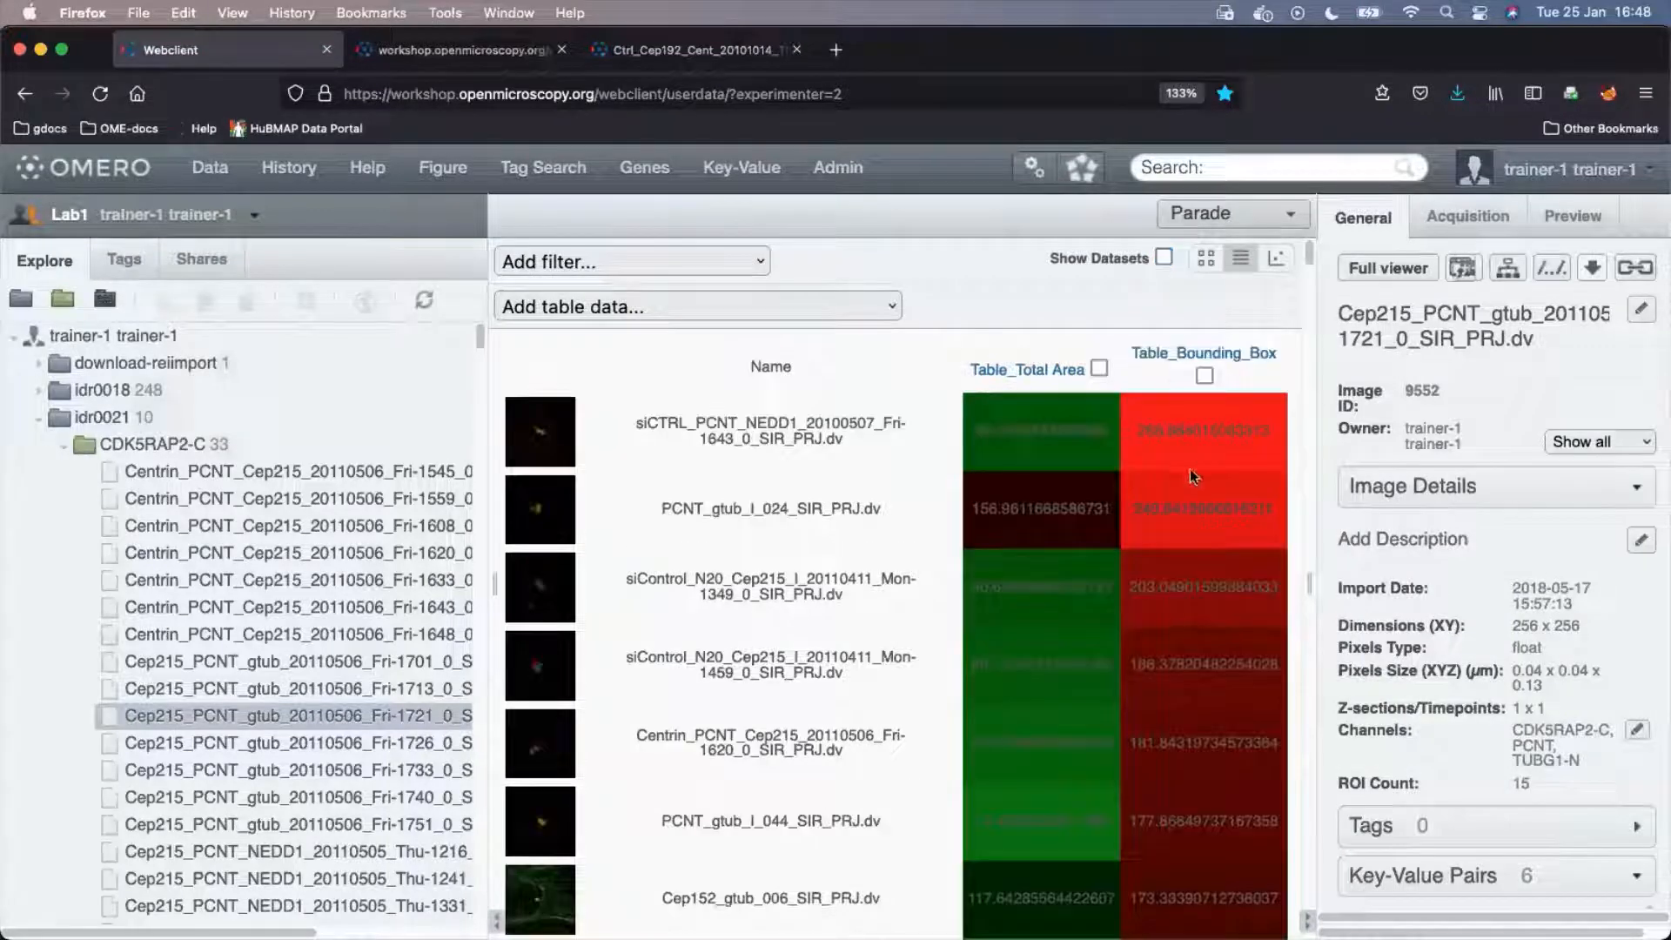
pyautogui.scroll(-5, 1184, 436)
pyautogui.scroll(10, 1177, 421)
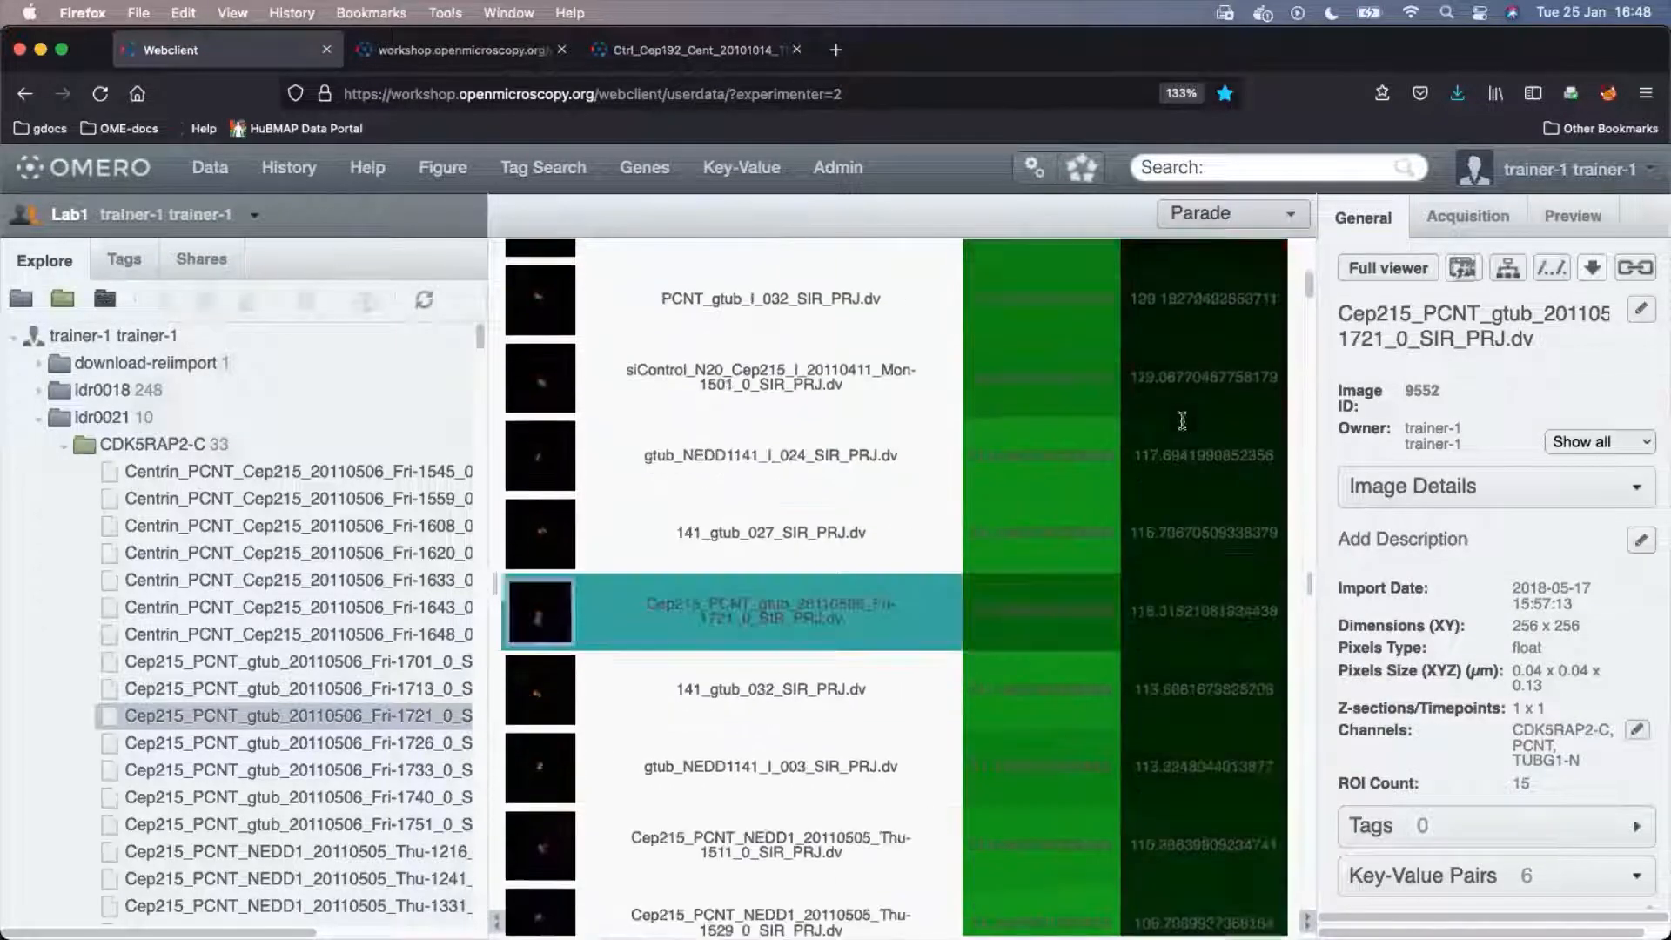
pyautogui.scroll(2, 1182, 423)
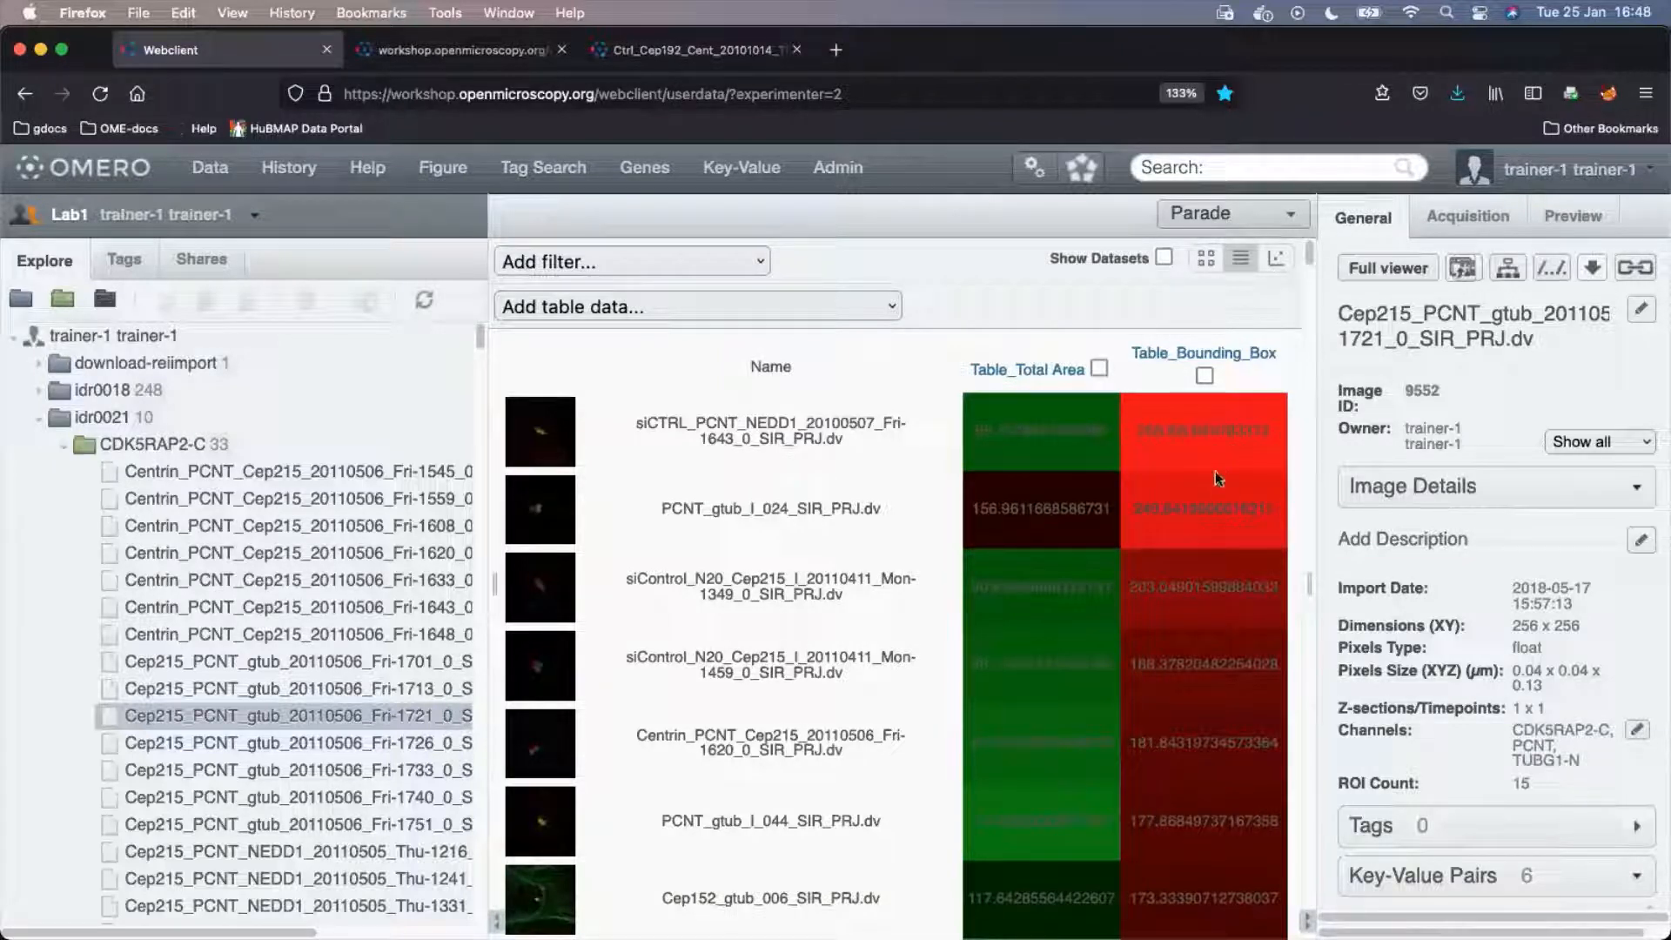
pyautogui.scroll(-5, 1189, 524)
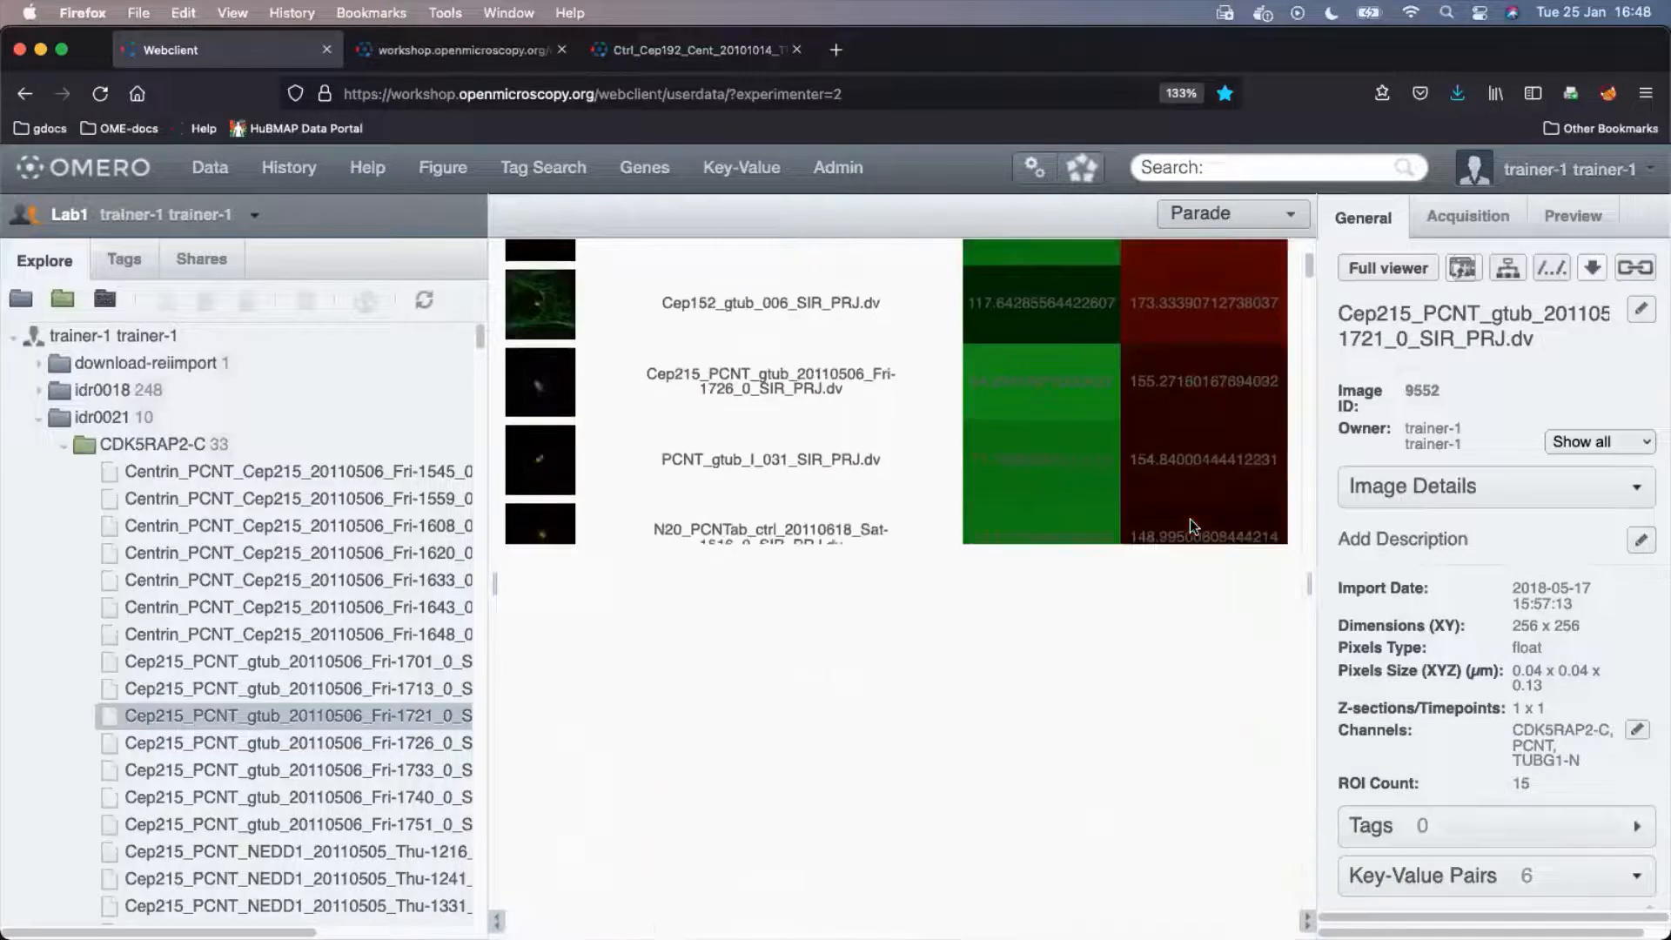
pyautogui.scroll(6, 1189, 519)
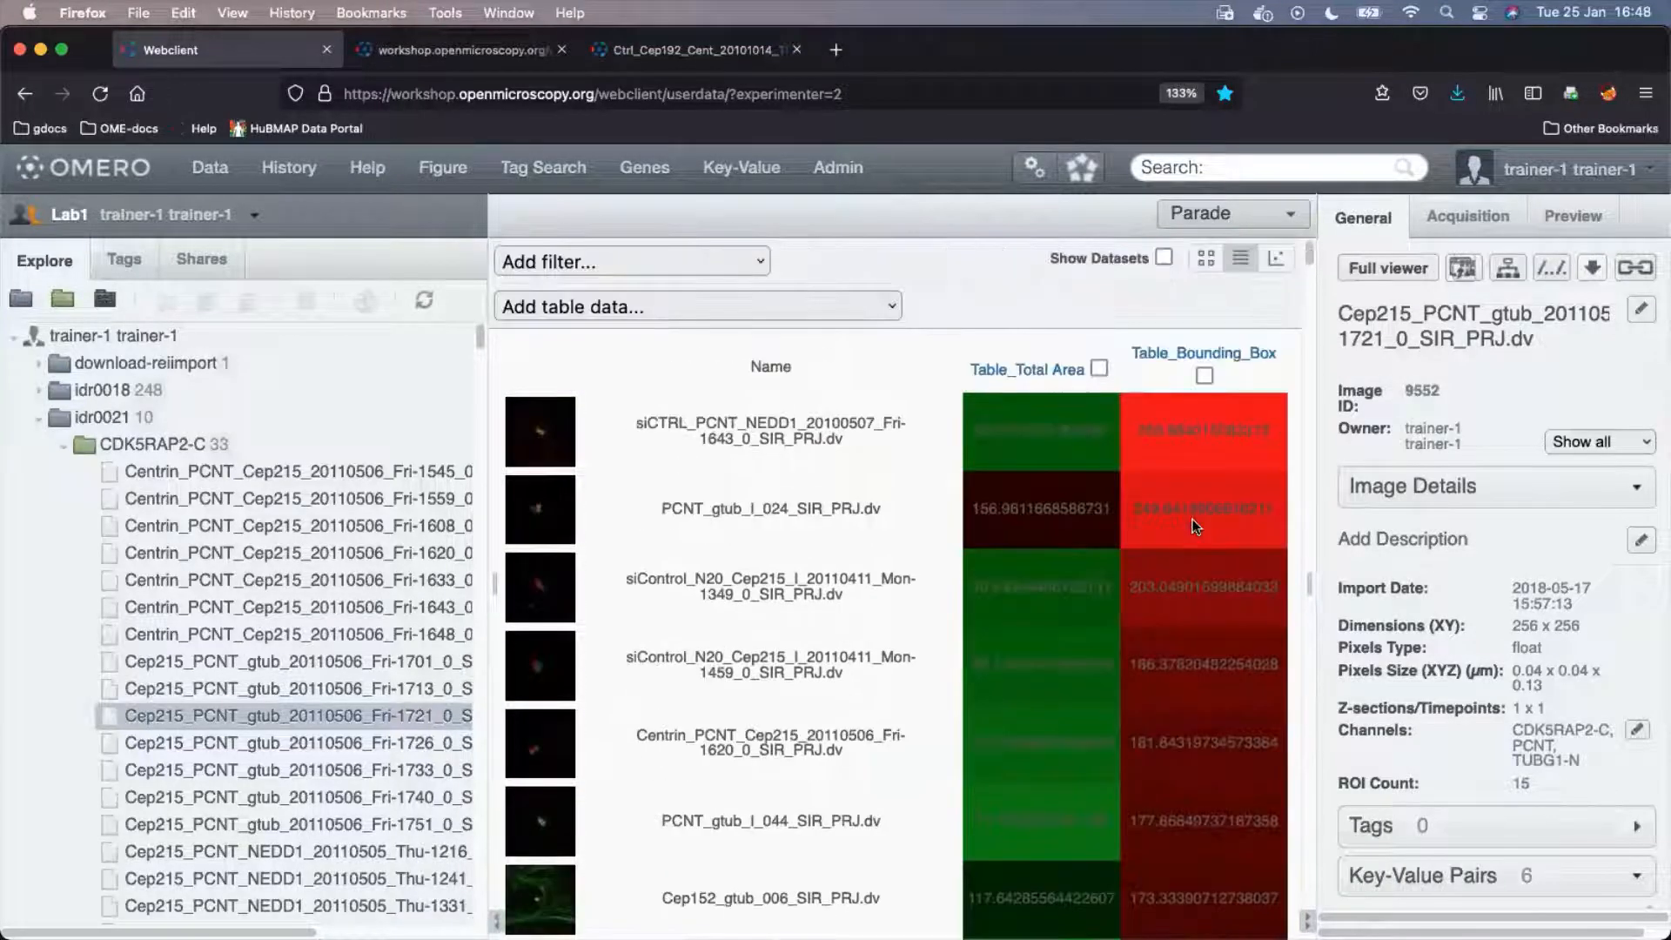
pyautogui.scroll(-3, 1195, 526)
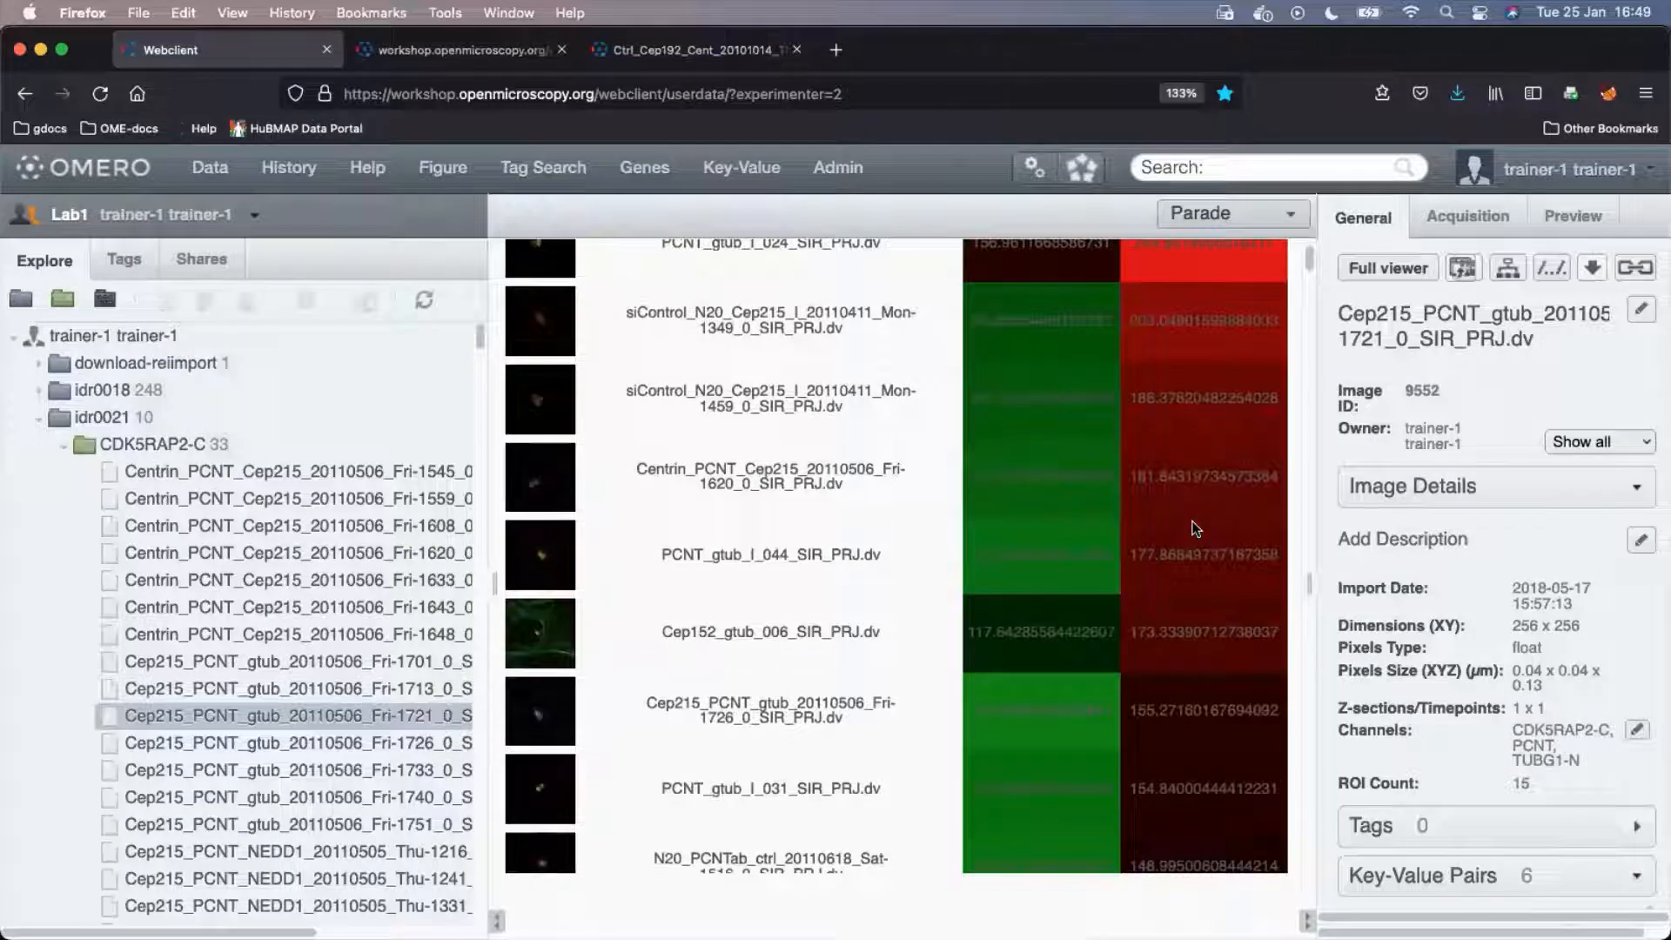
pyautogui.scroll(3, 1195, 527)
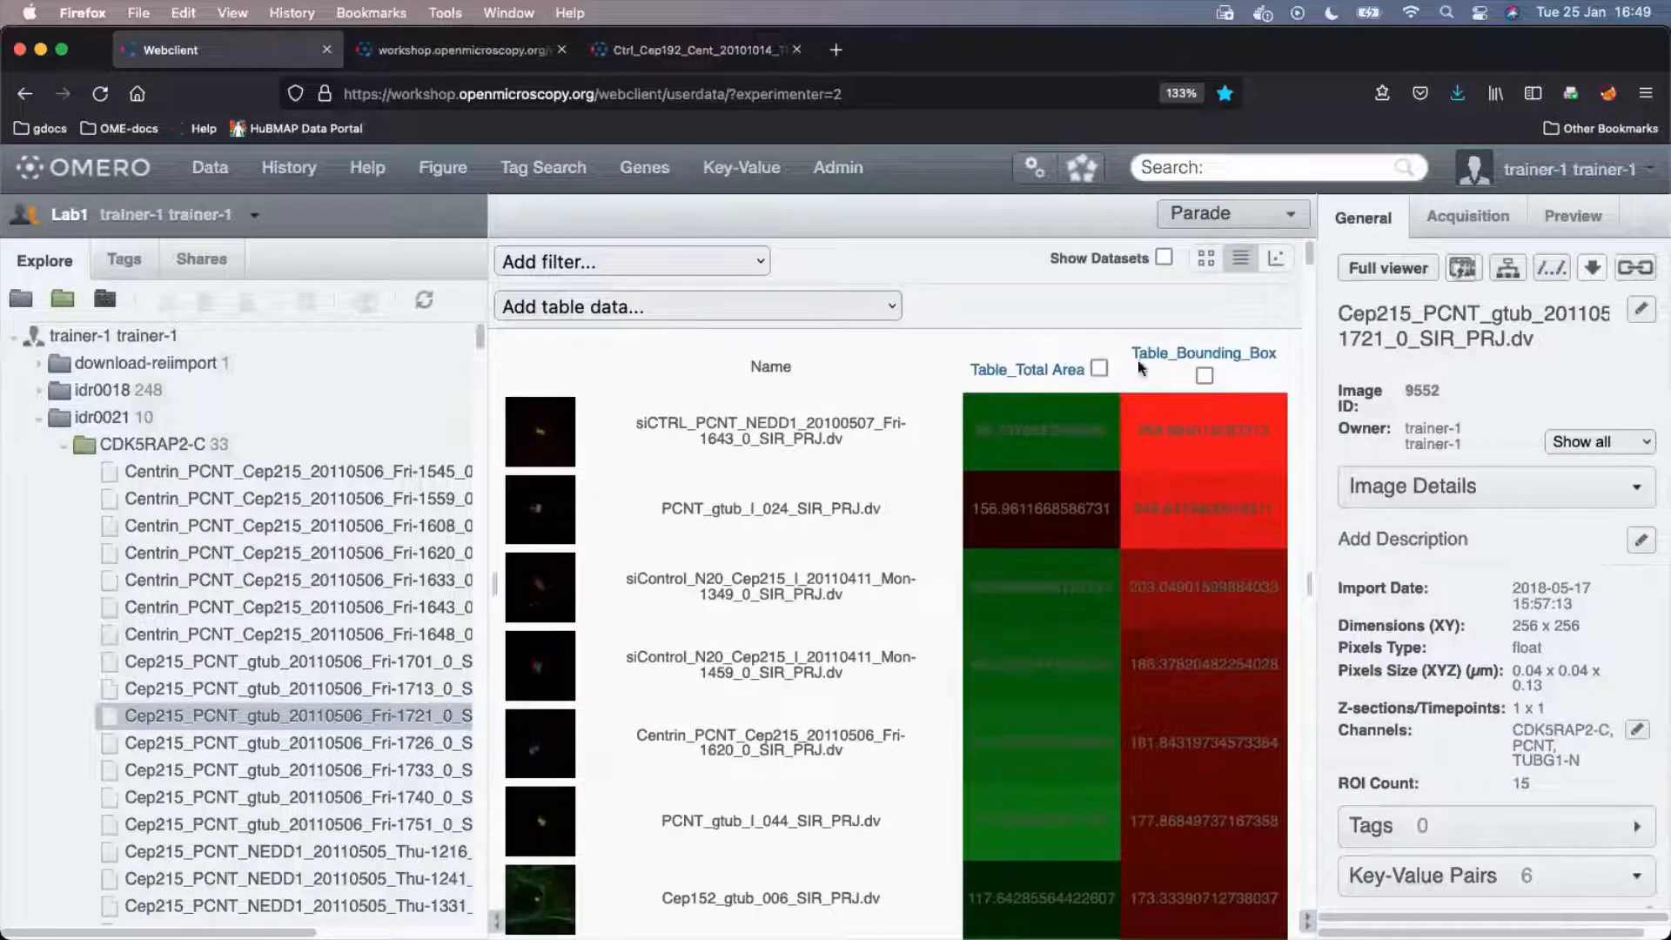
pyautogui.scroll(-3, 1011, 367)
pyautogui.scroll(3, 1011, 367)
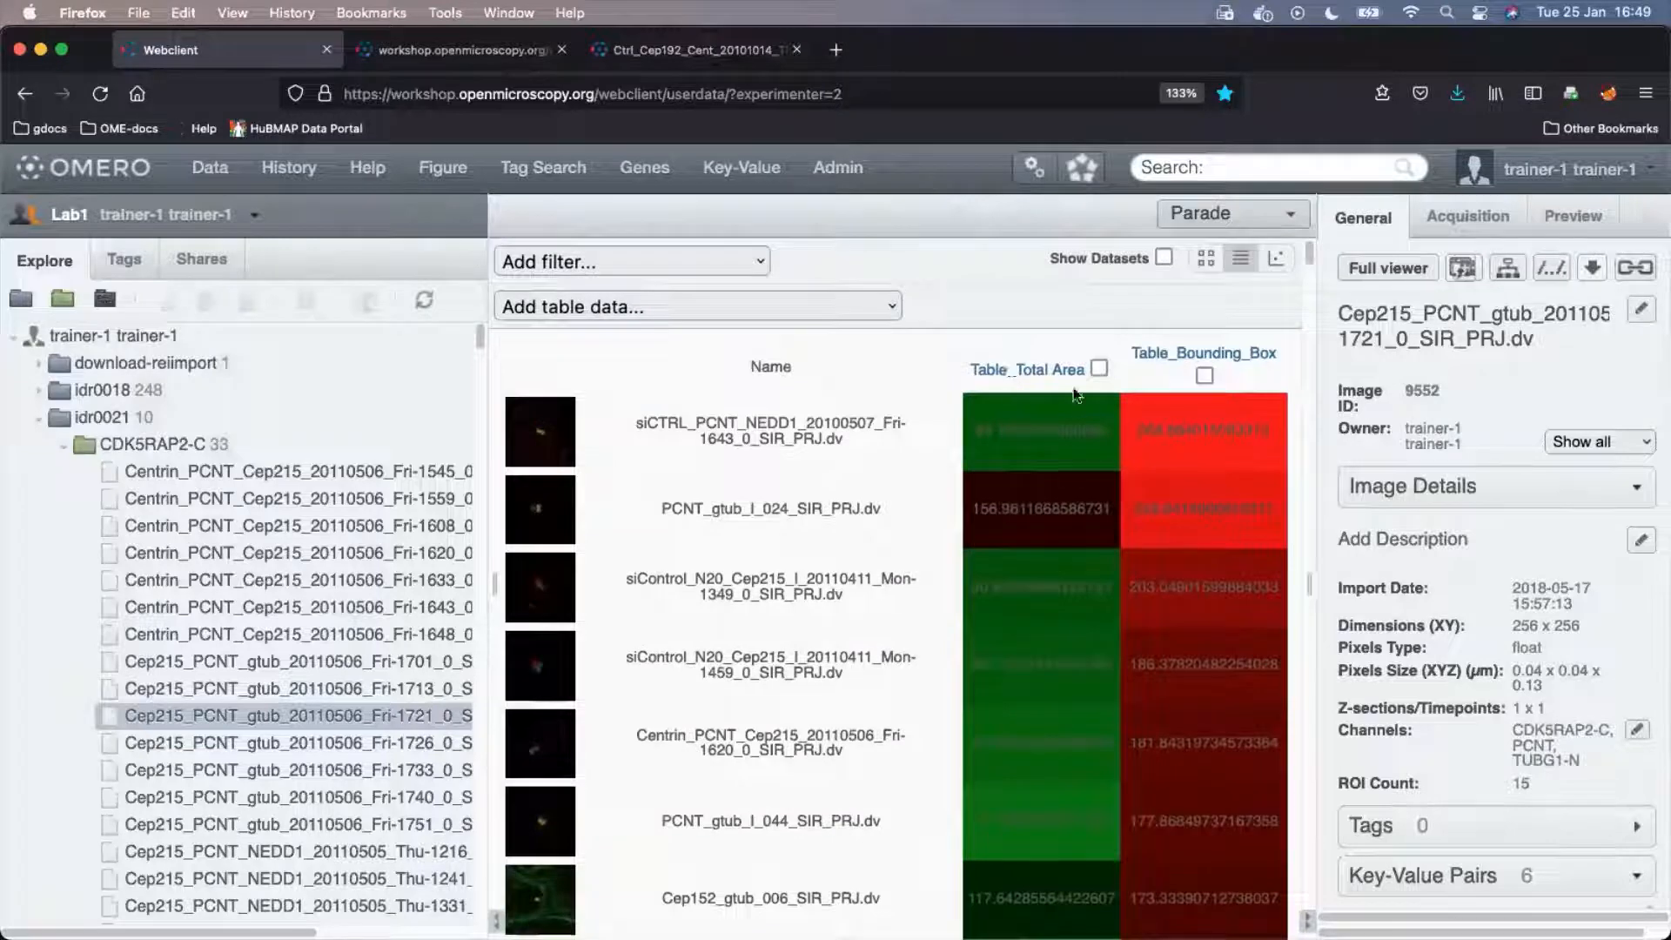
# Sort the combined list by Table_Total Area in ascending order and compare both table values down the list.
pyautogui.click(1042, 367)
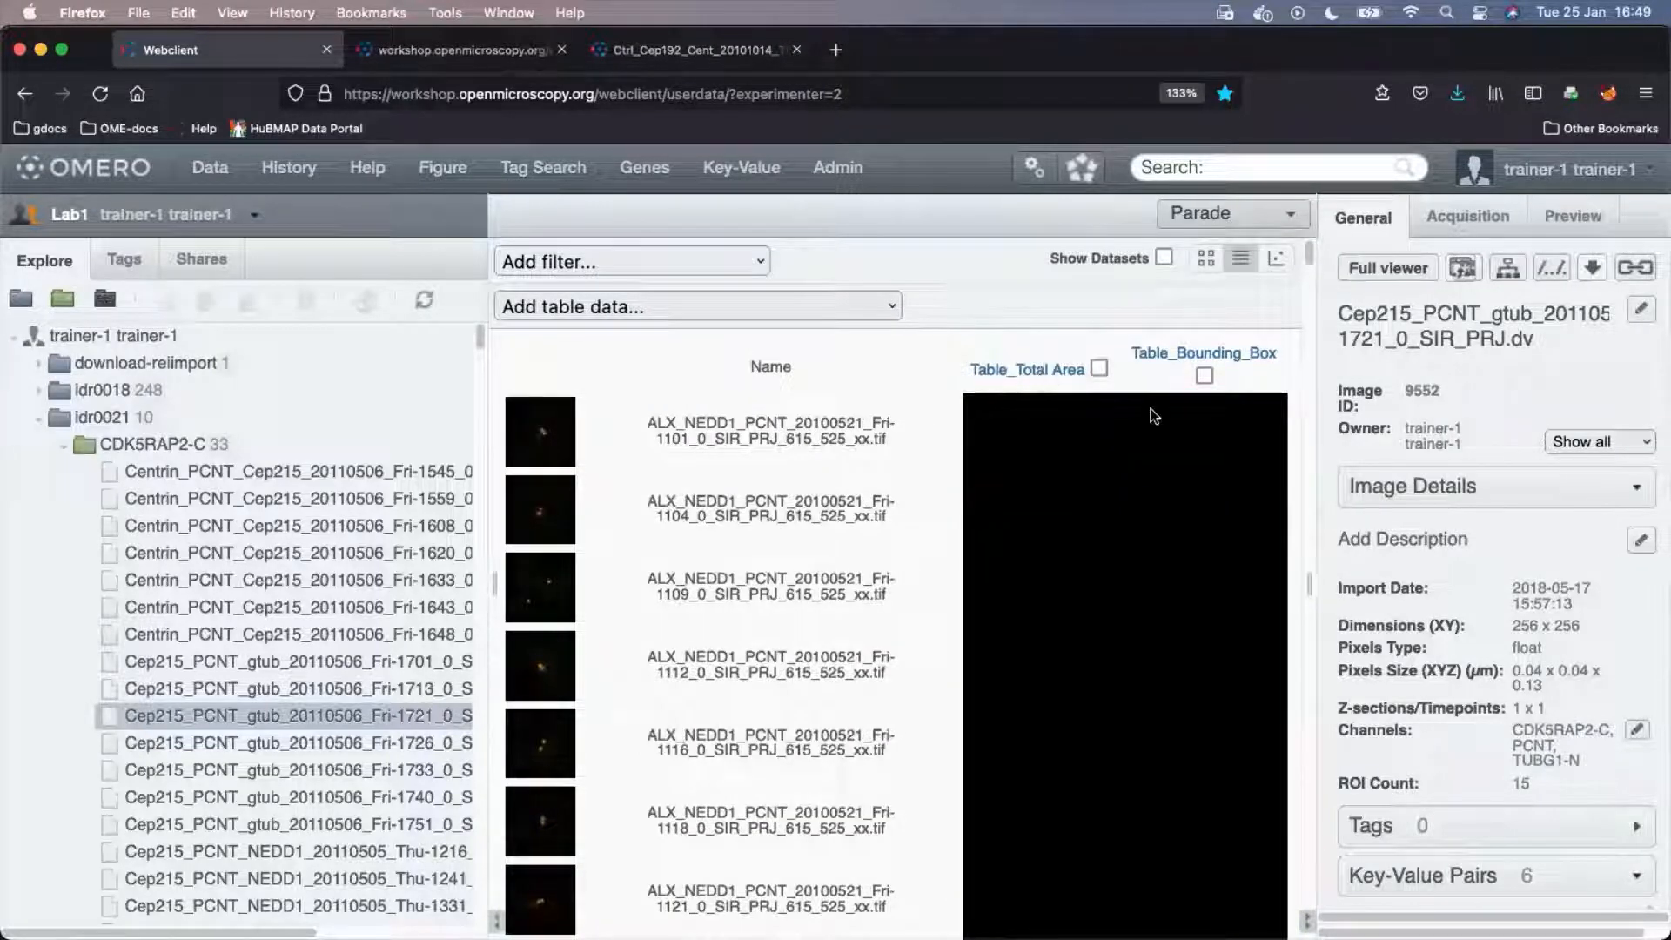
pyautogui.scroll(-6, 1193, 440)
pyautogui.scroll(-8, 1196, 447)
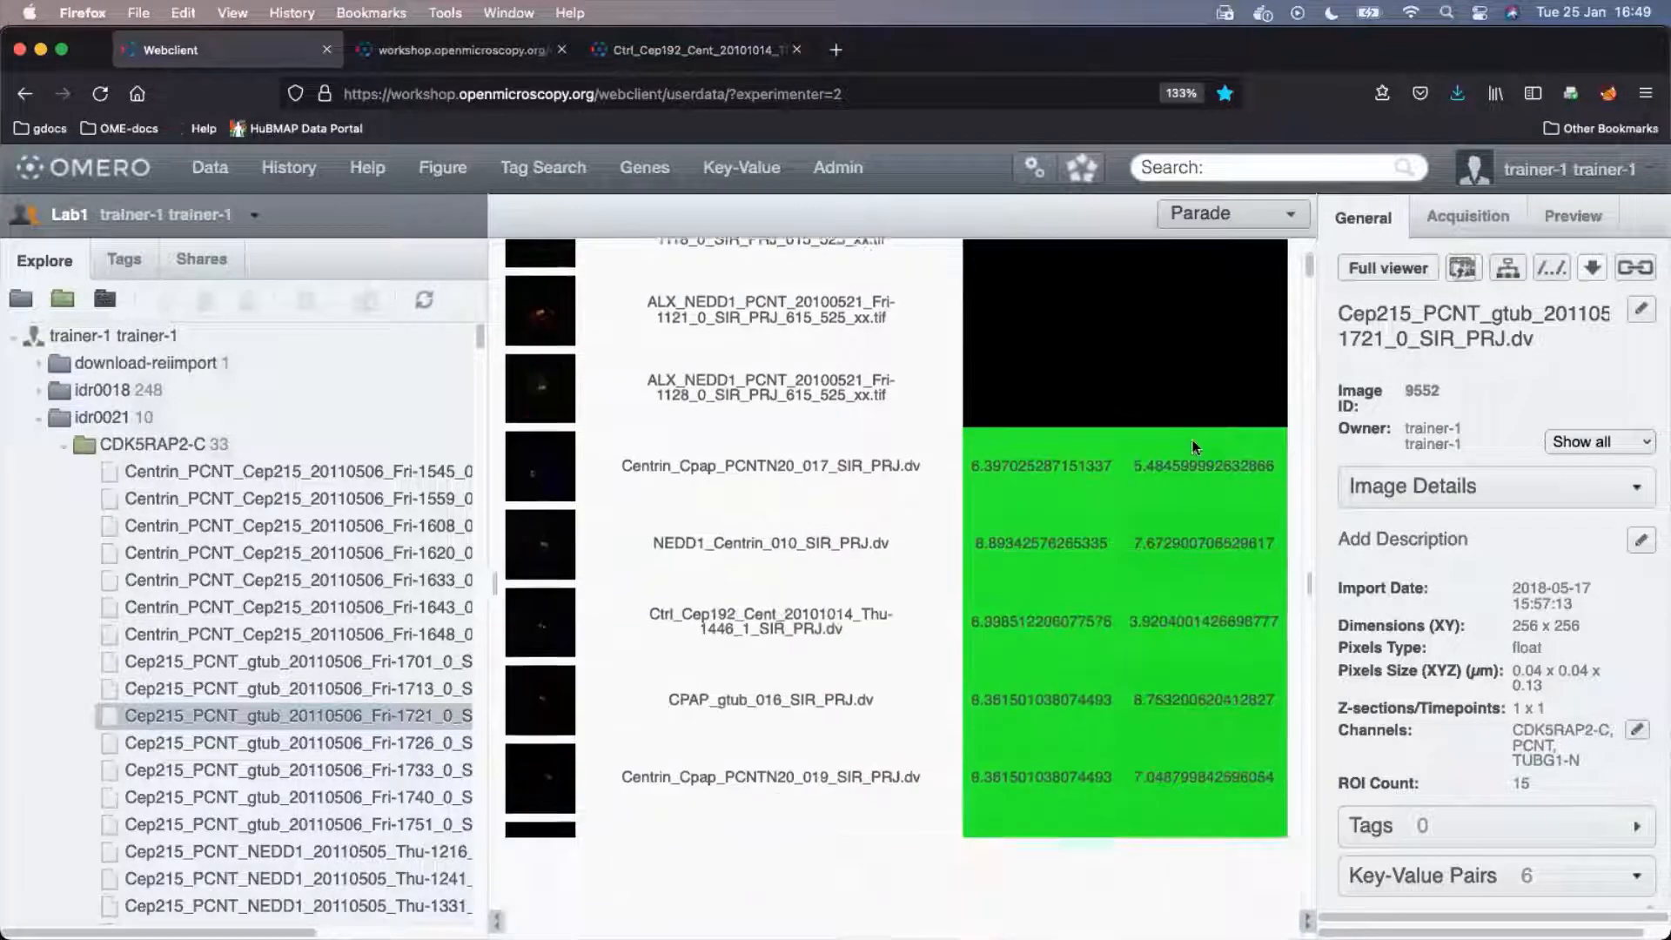
pyautogui.scroll(-8, 1192, 440)
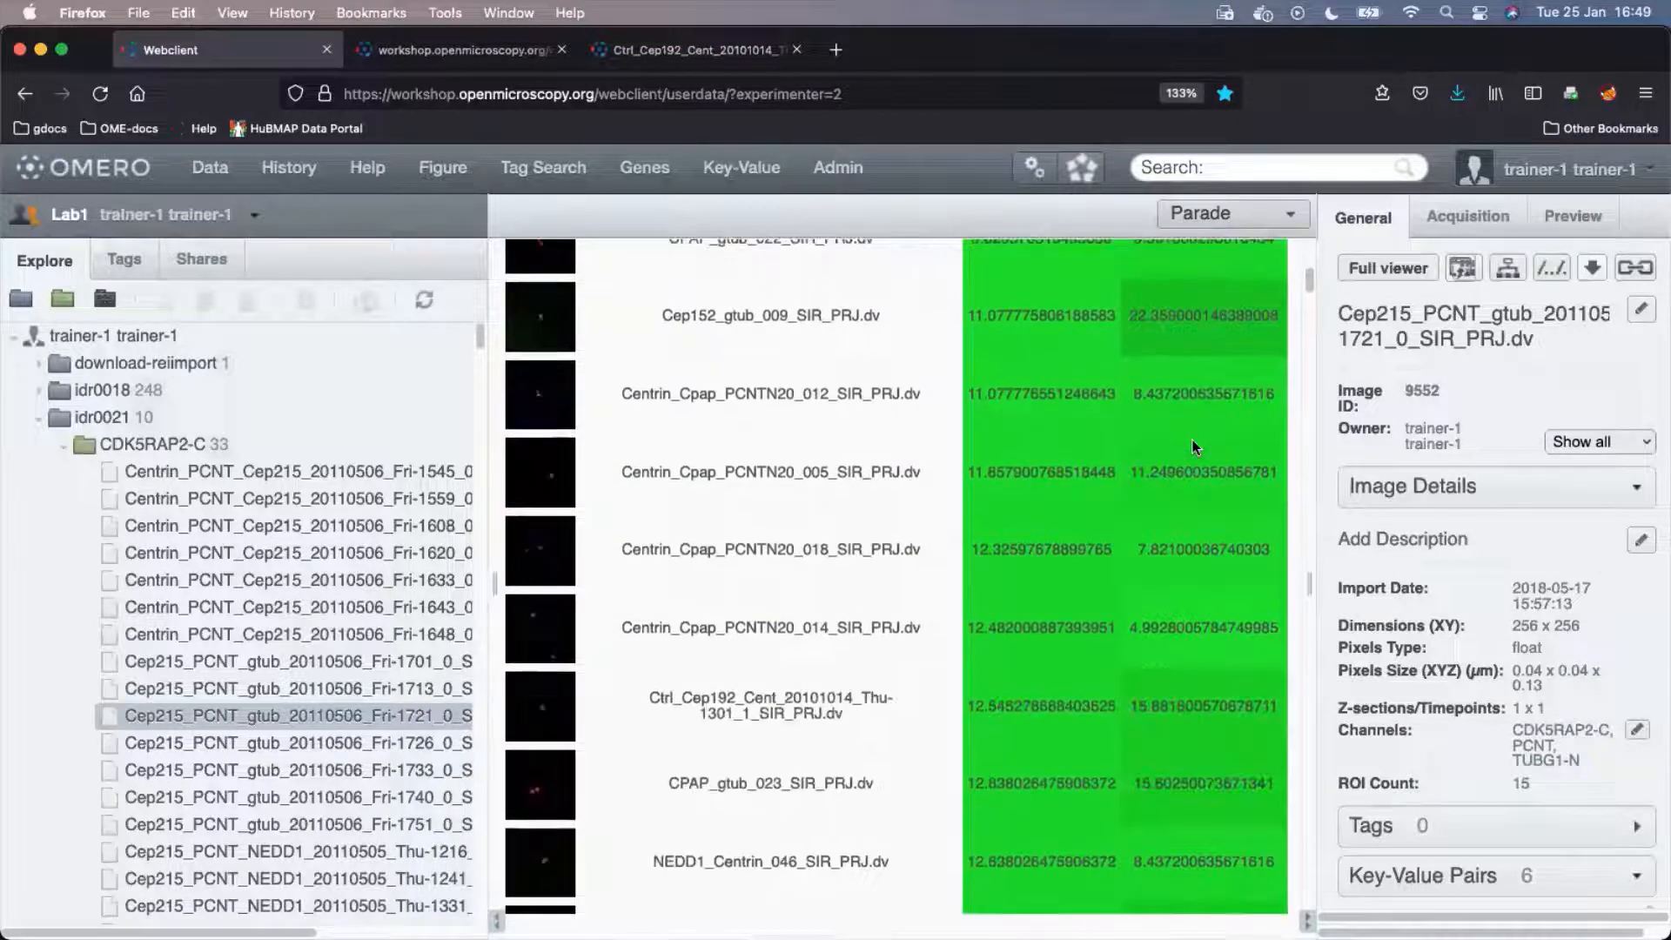
pyautogui.scroll(-3, 1193, 444)
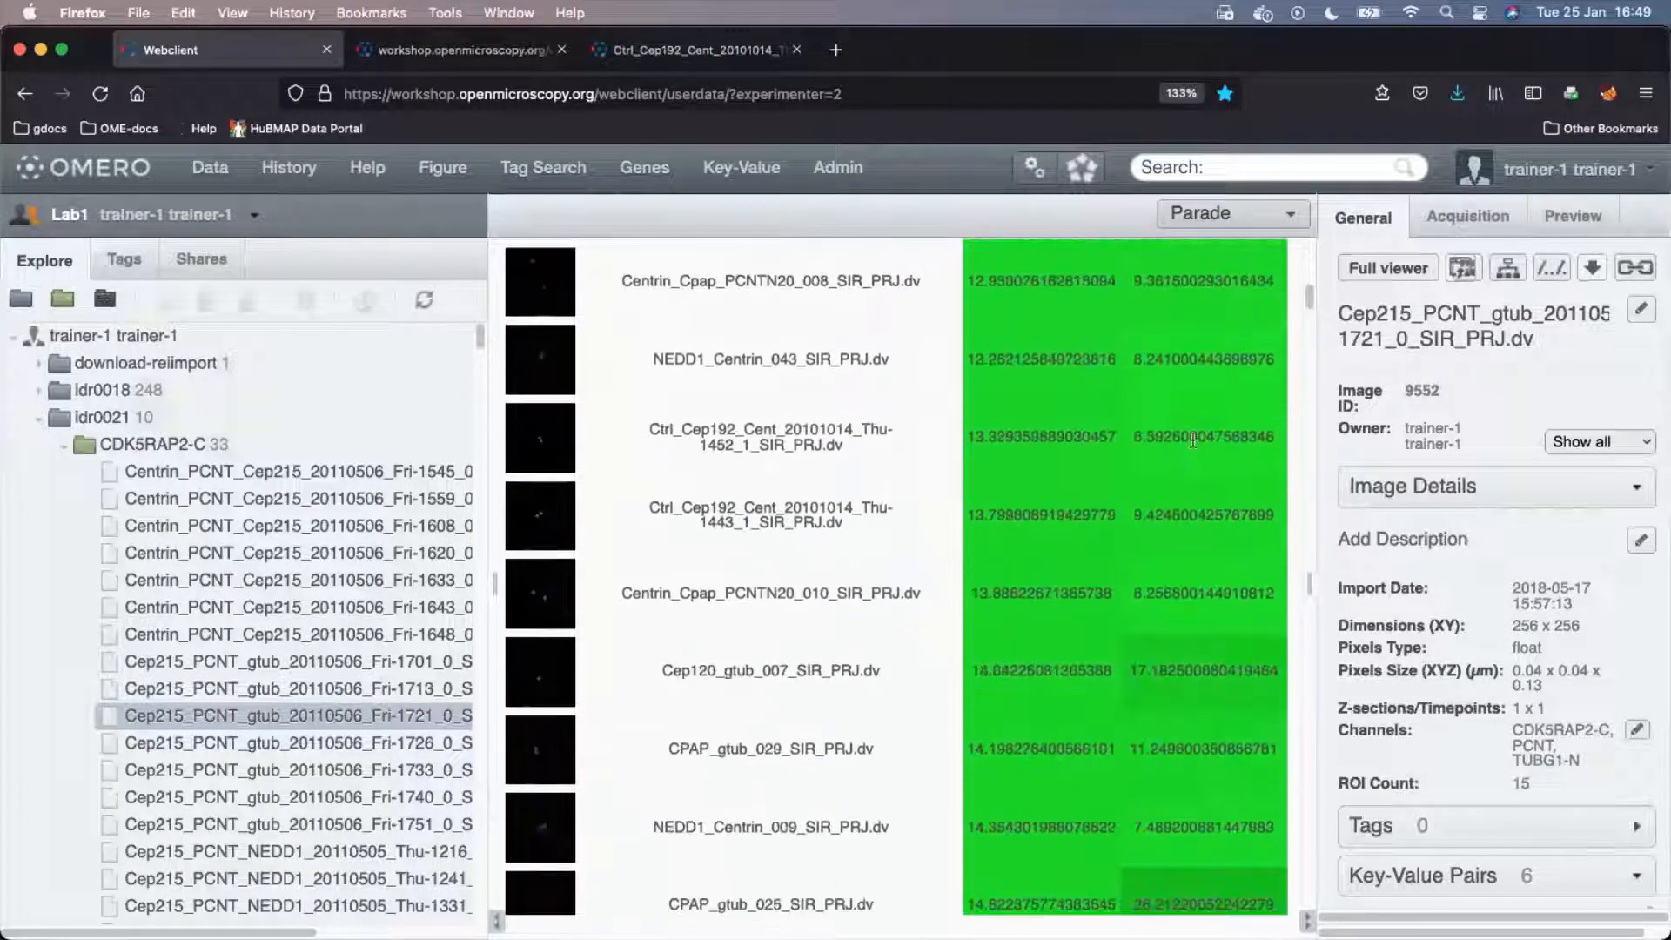
pyautogui.scroll(-5, 1192, 440)
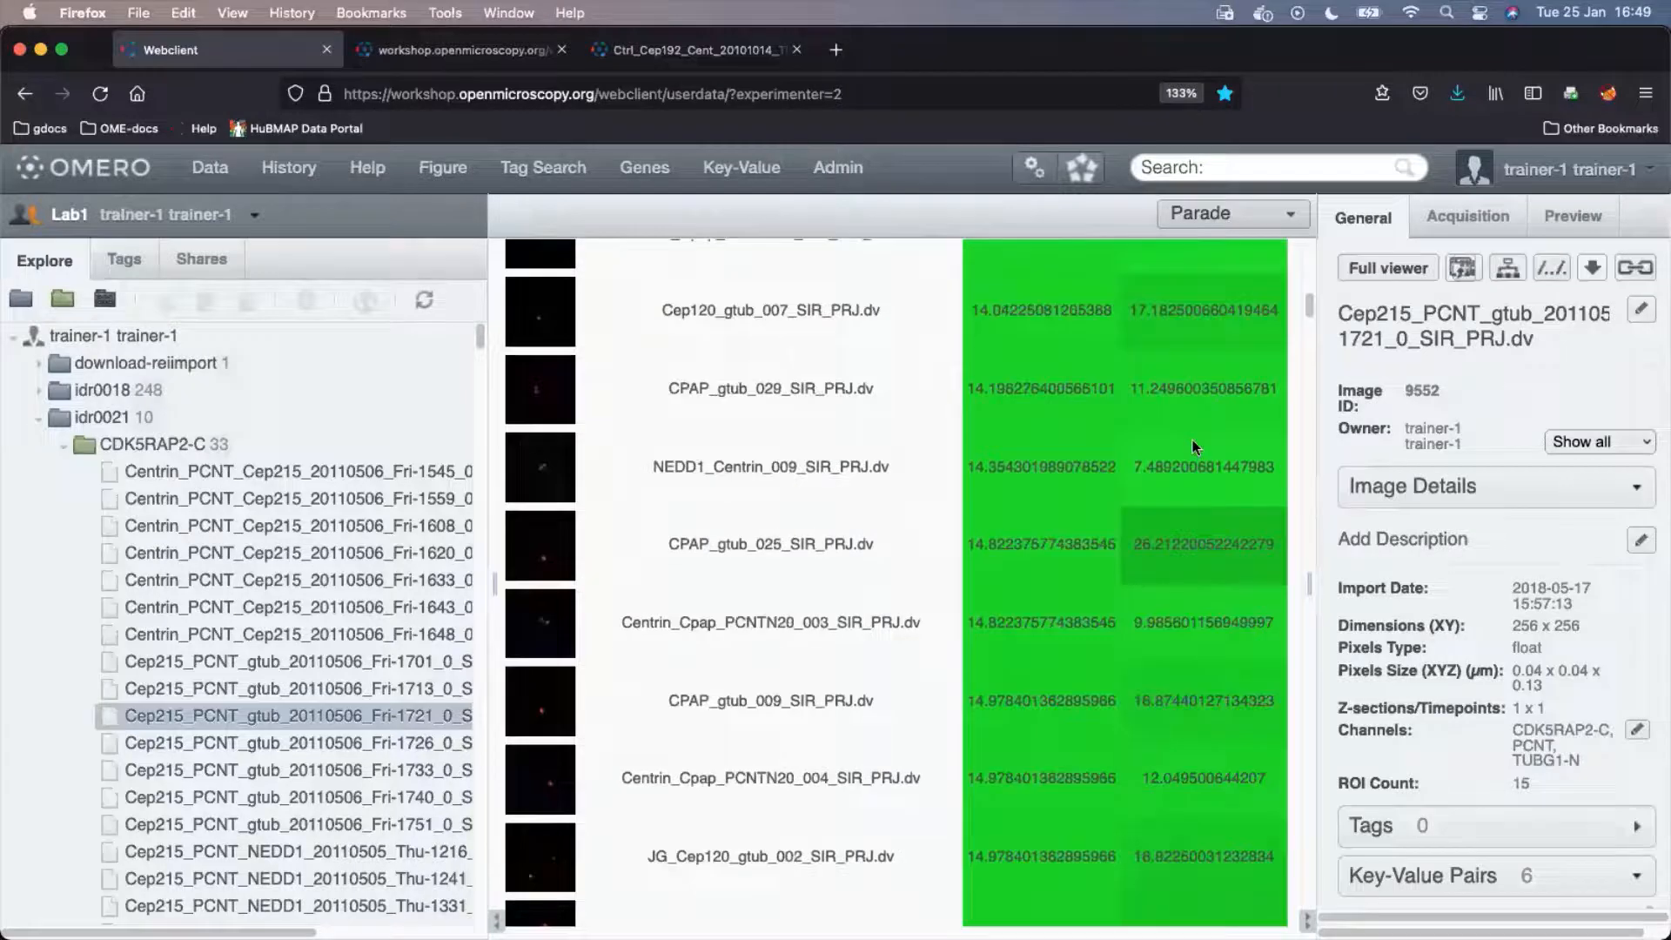
pyautogui.scroll(15, 1169, 484)
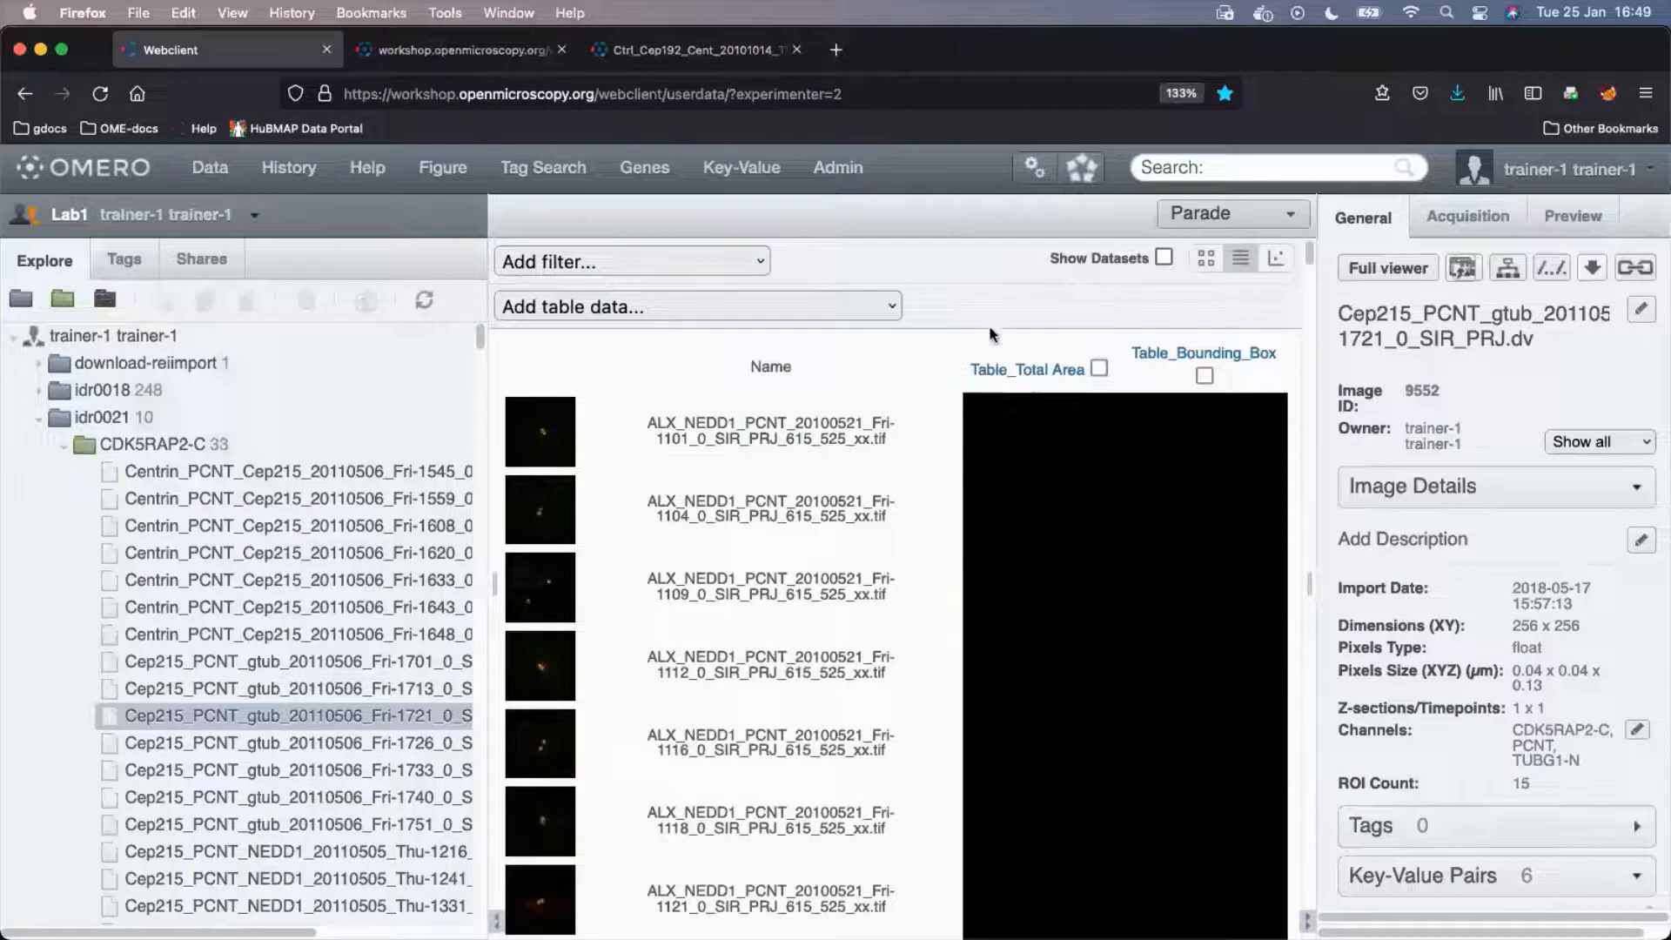
# Show the images as a scatter plot of Table_Bounding_Box against Table_Total Area and widen the plot area on both sides.
pyautogui.click(1277, 266)
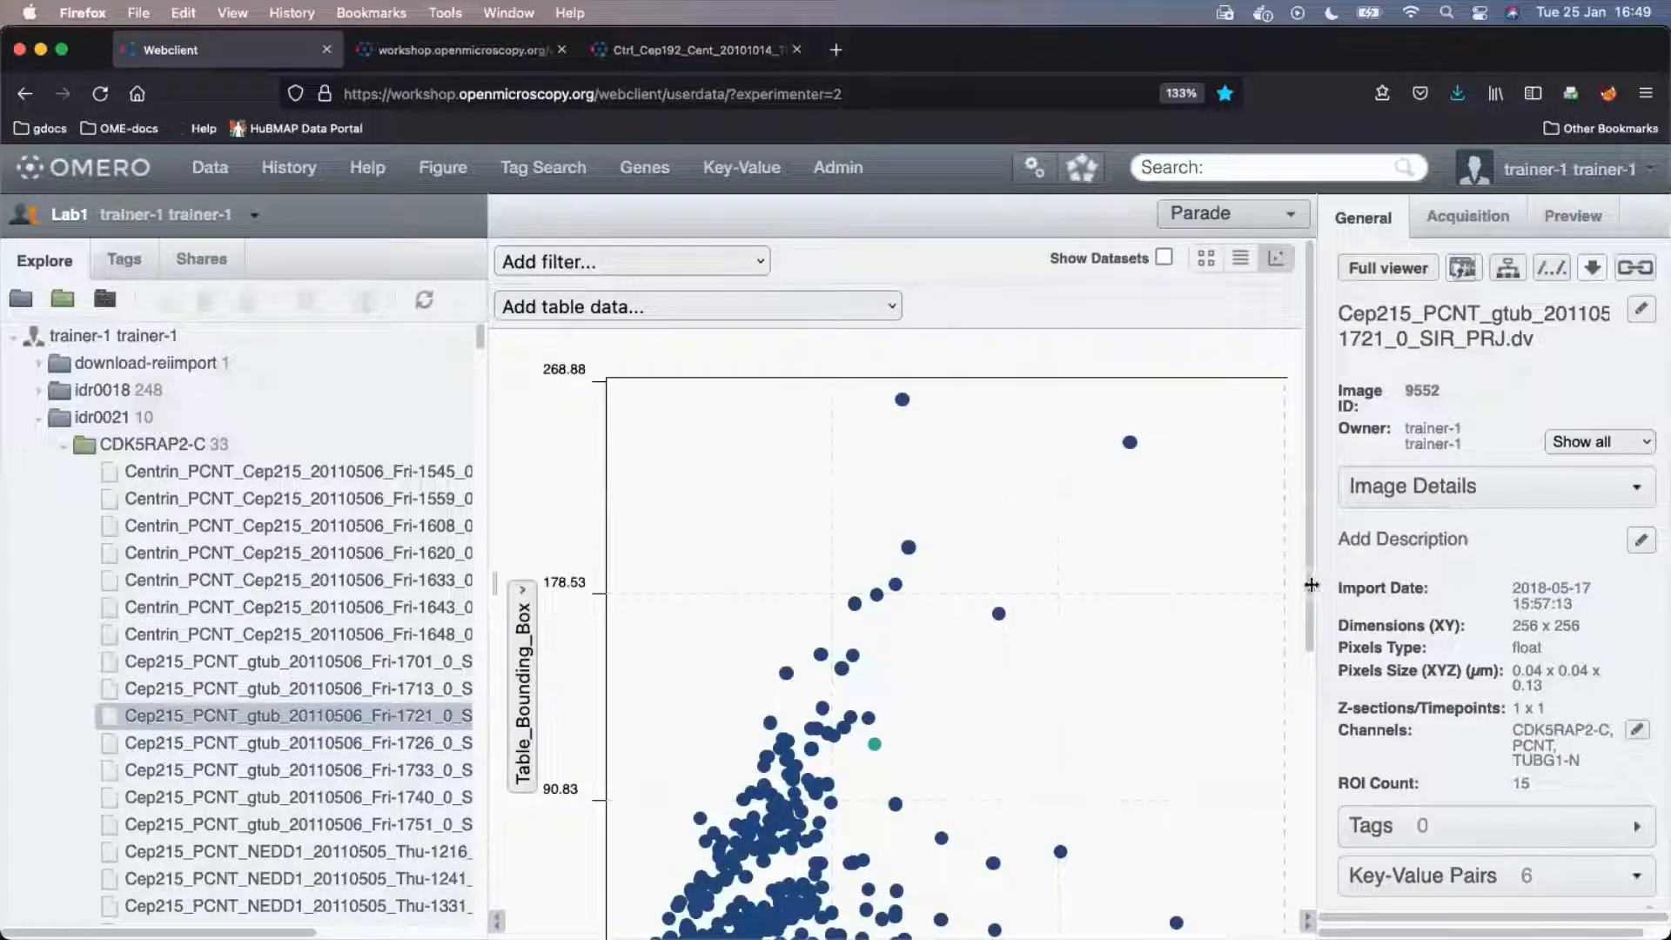
pyautogui.moveTo(1311, 584); pyautogui.dragTo(1343, 584)
pyautogui.moveTo(493, 580); pyautogui.dragTo(289, 580)
pyautogui.scroll(-2, 1253, 505)
pyautogui.scroll(-1, 1251, 498)
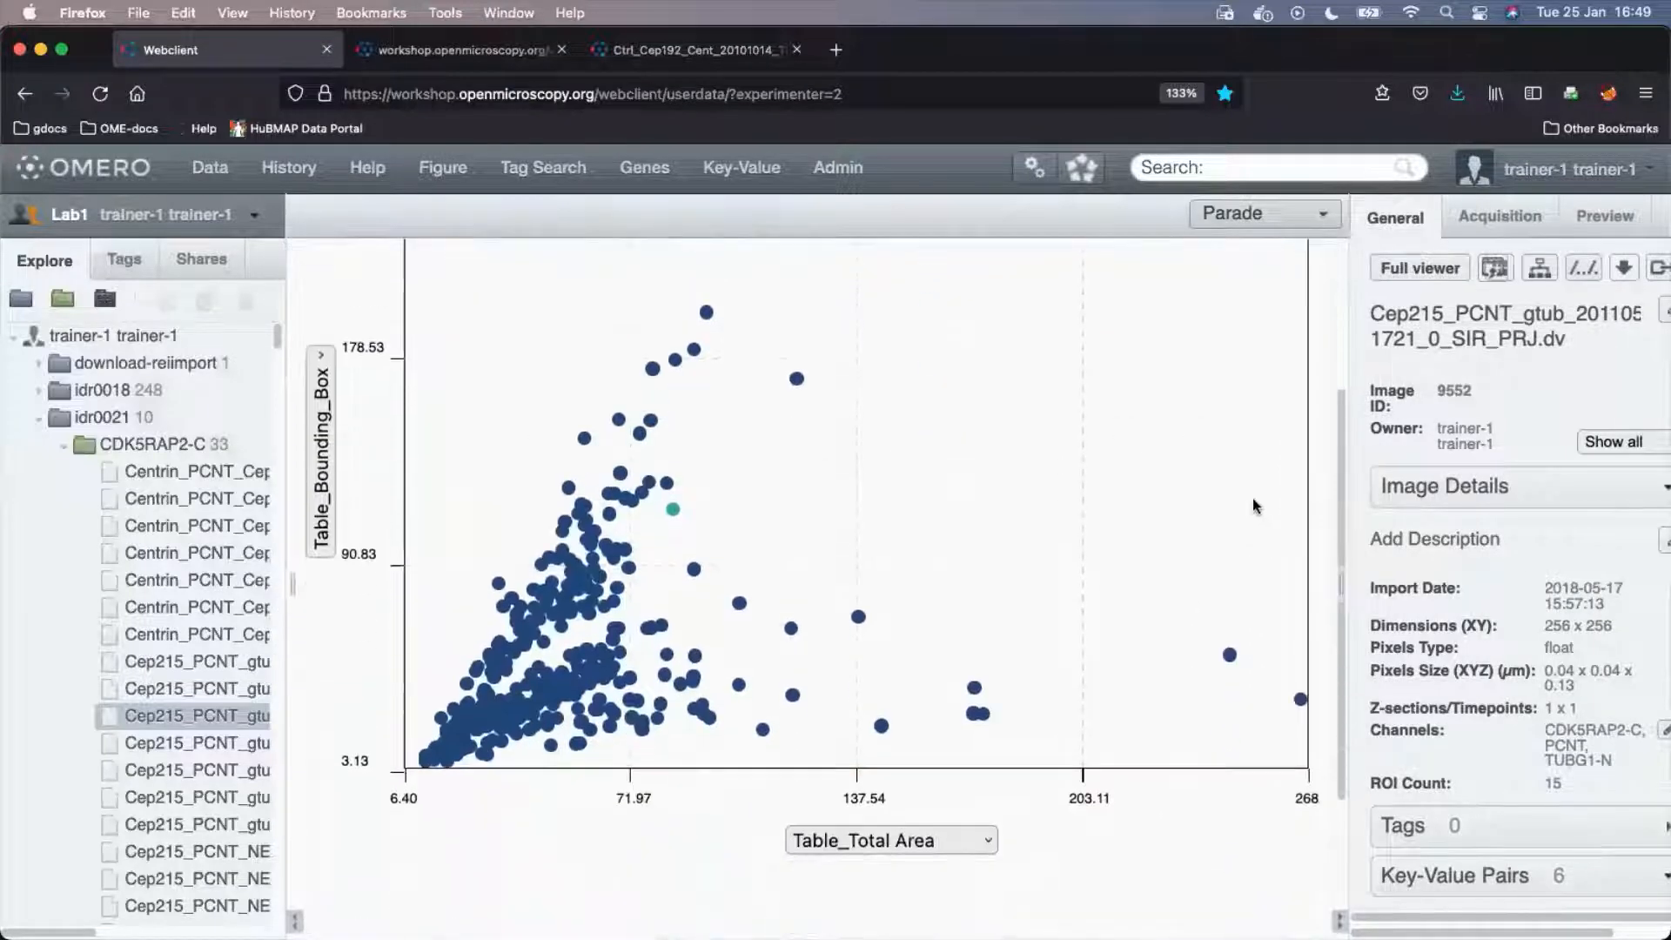
pyautogui.scroll(2, 864, 537)
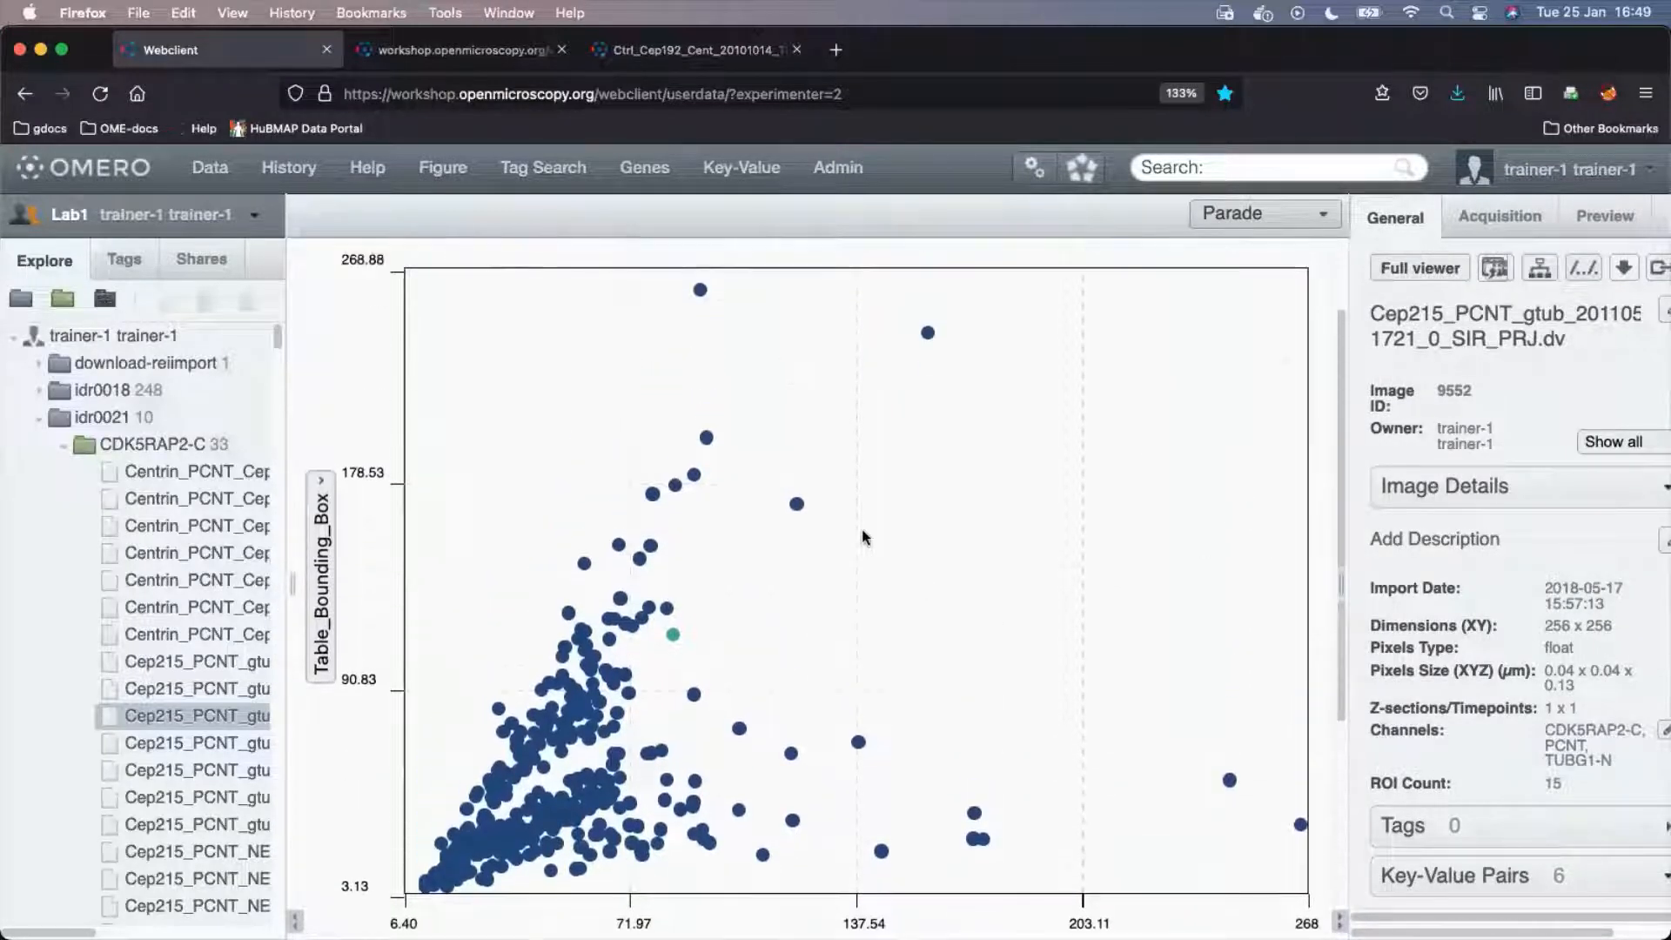
pyautogui.scroll(-2, 871, 535)
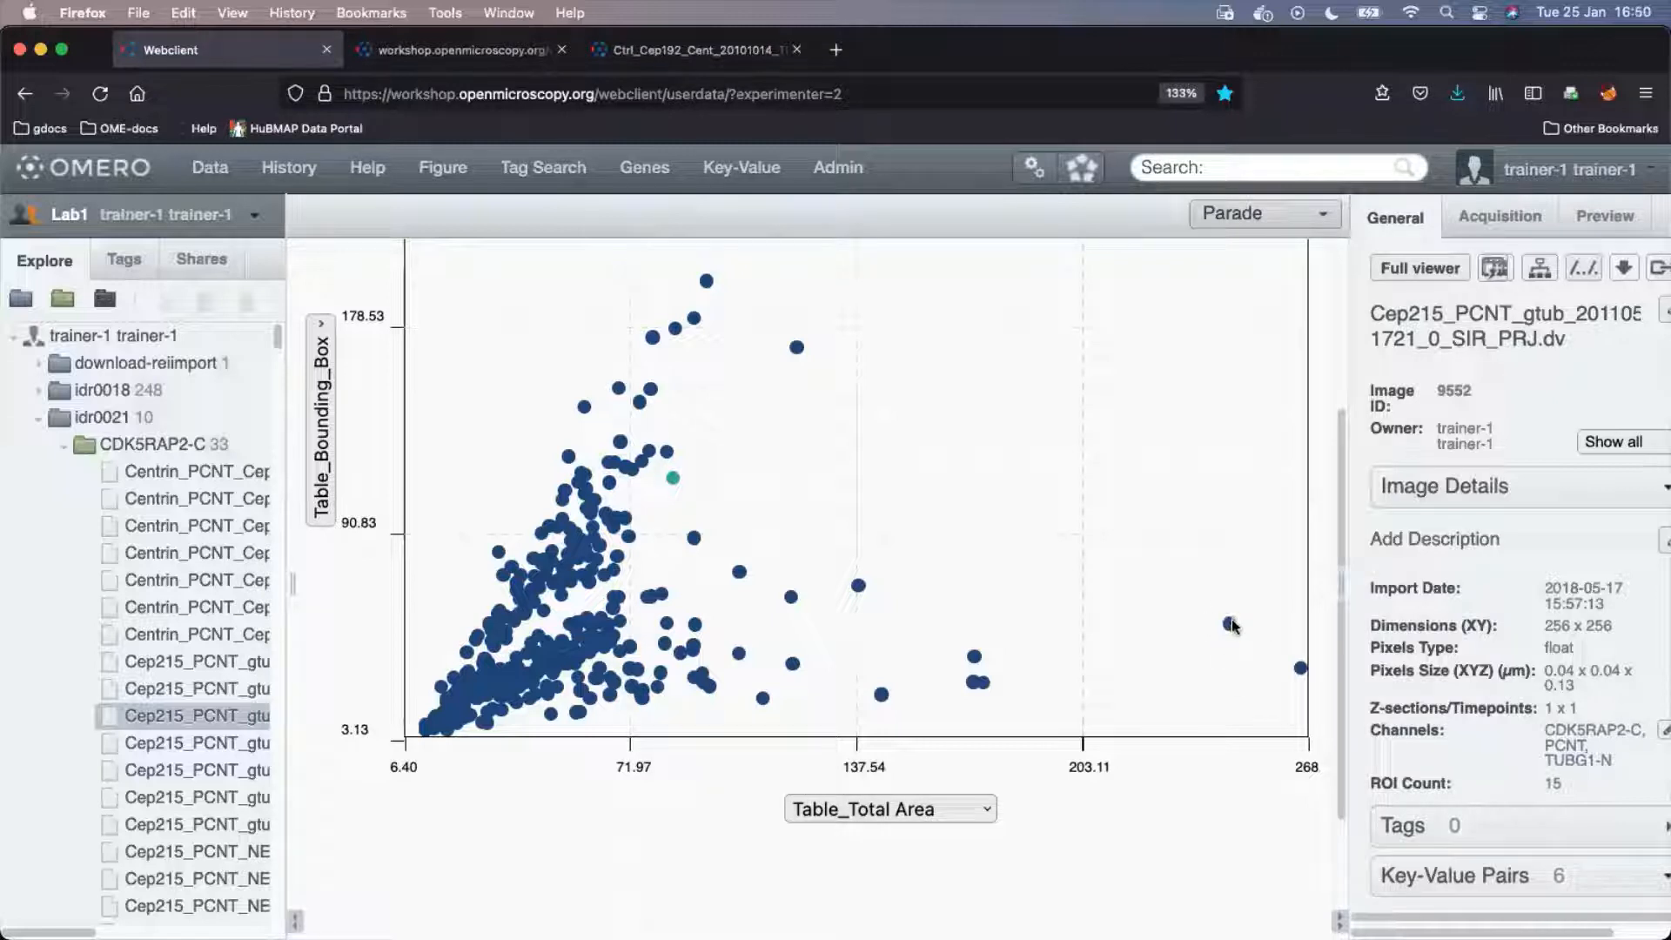
# Select the two outlying plot points with the largest Table_Total Area and open both images in OMERO.iviewer.
pyautogui.moveTo(1205, 585); pyautogui.dragTo(1324, 697)
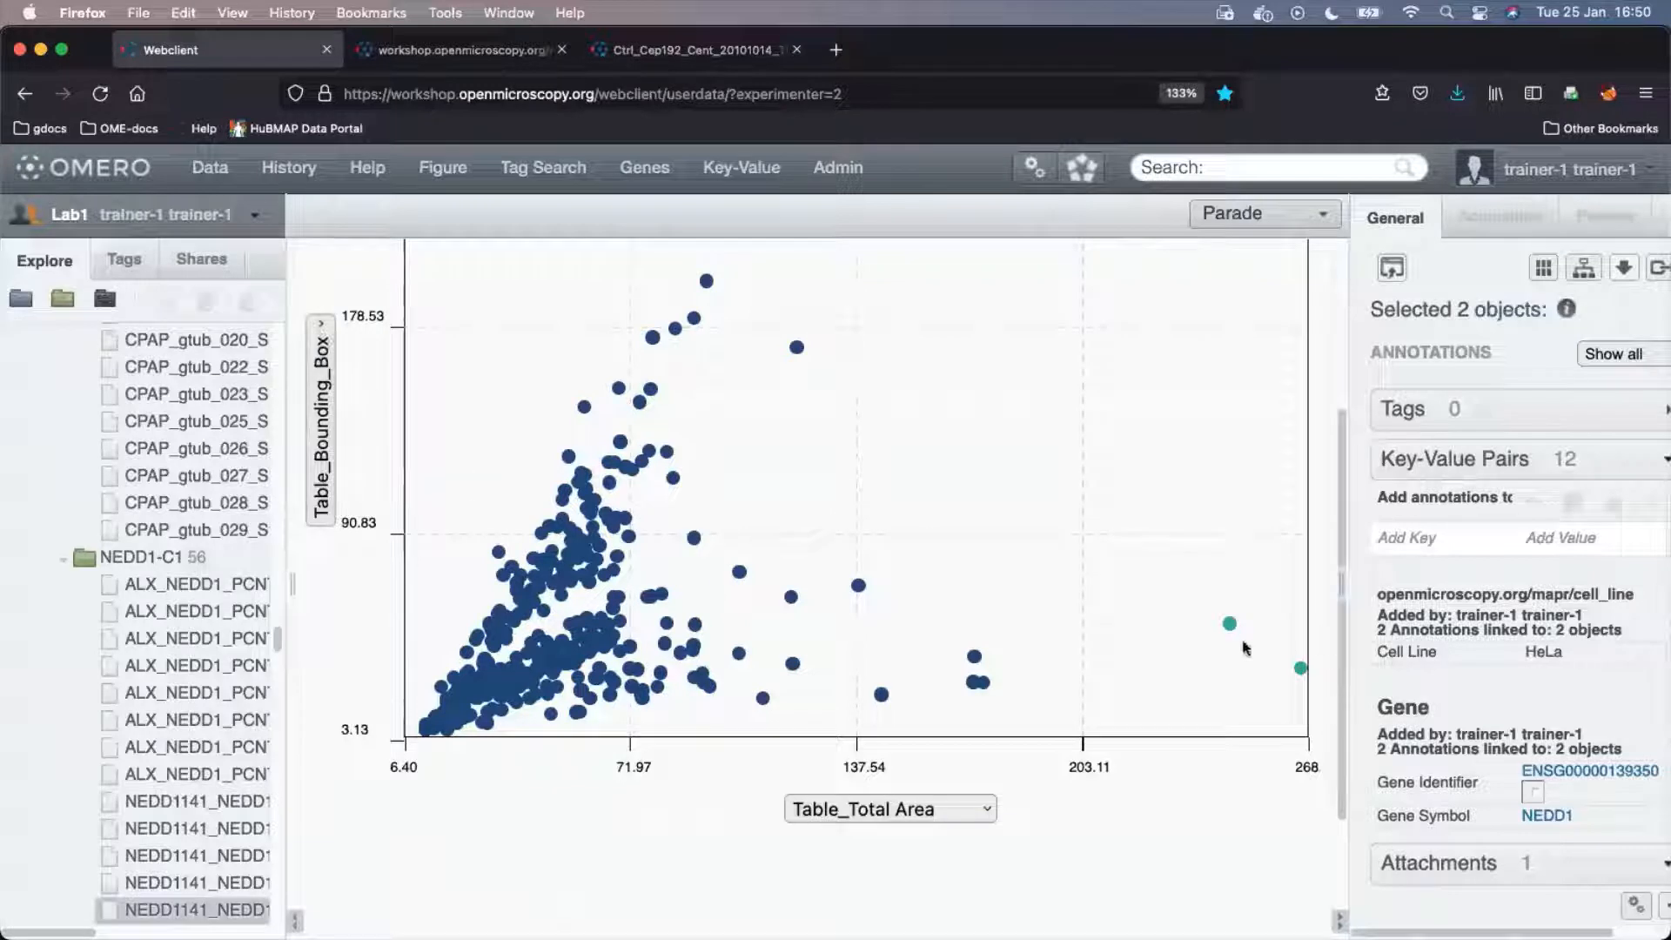
pyautogui.click(1393, 270)
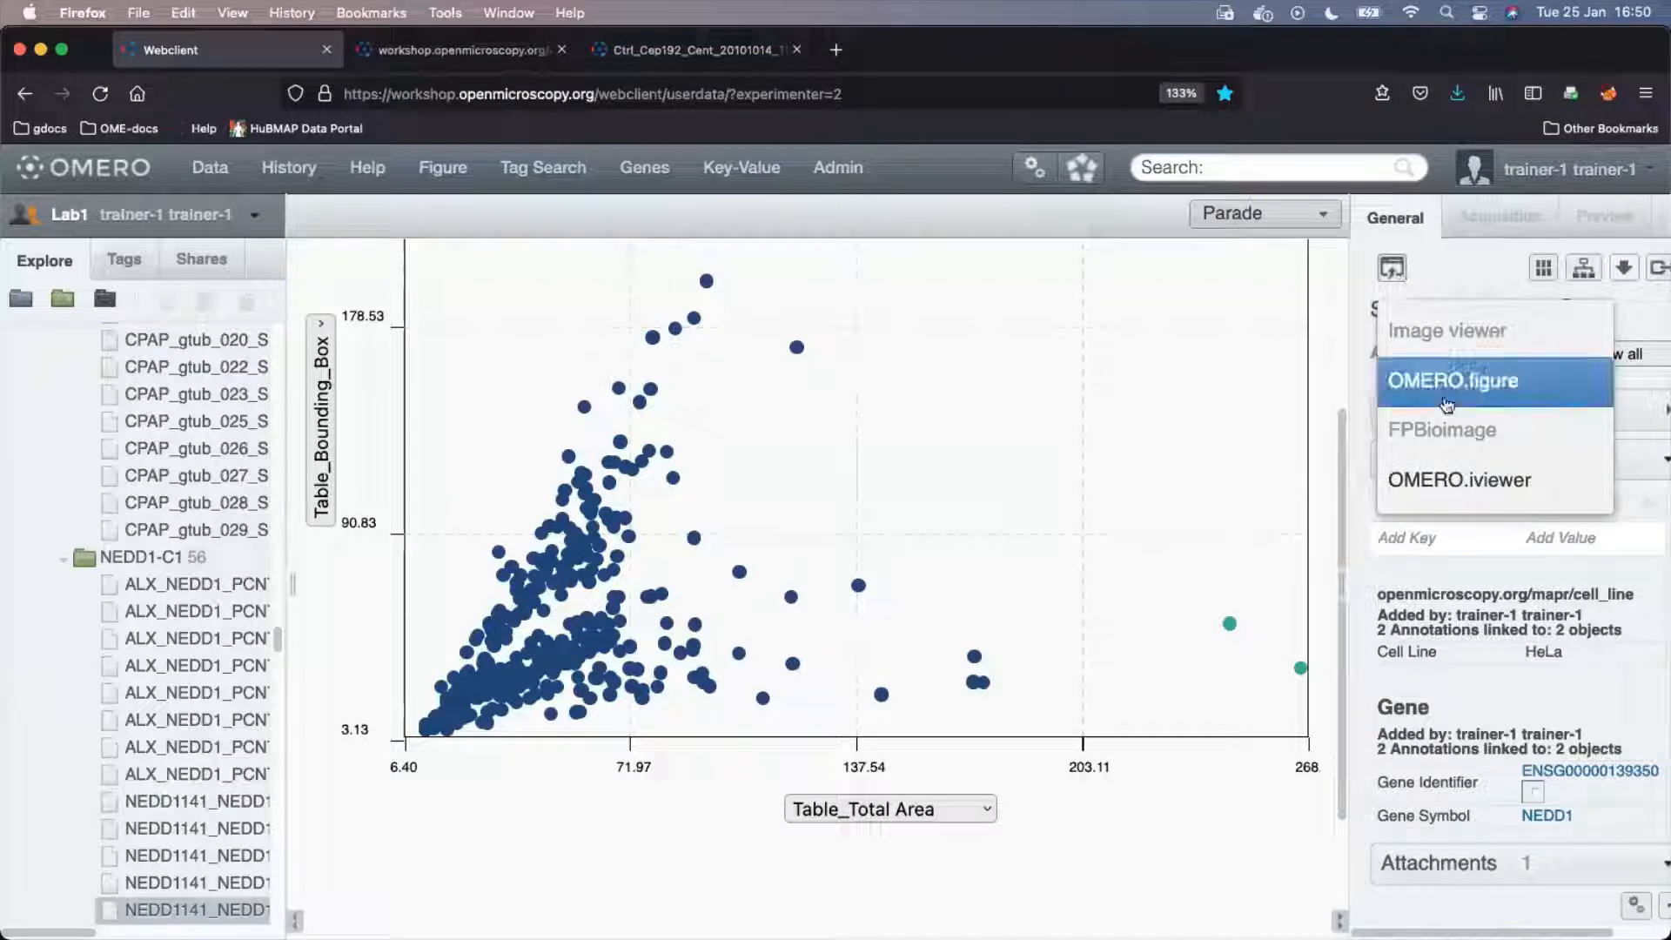
pyautogui.click(1451, 494)
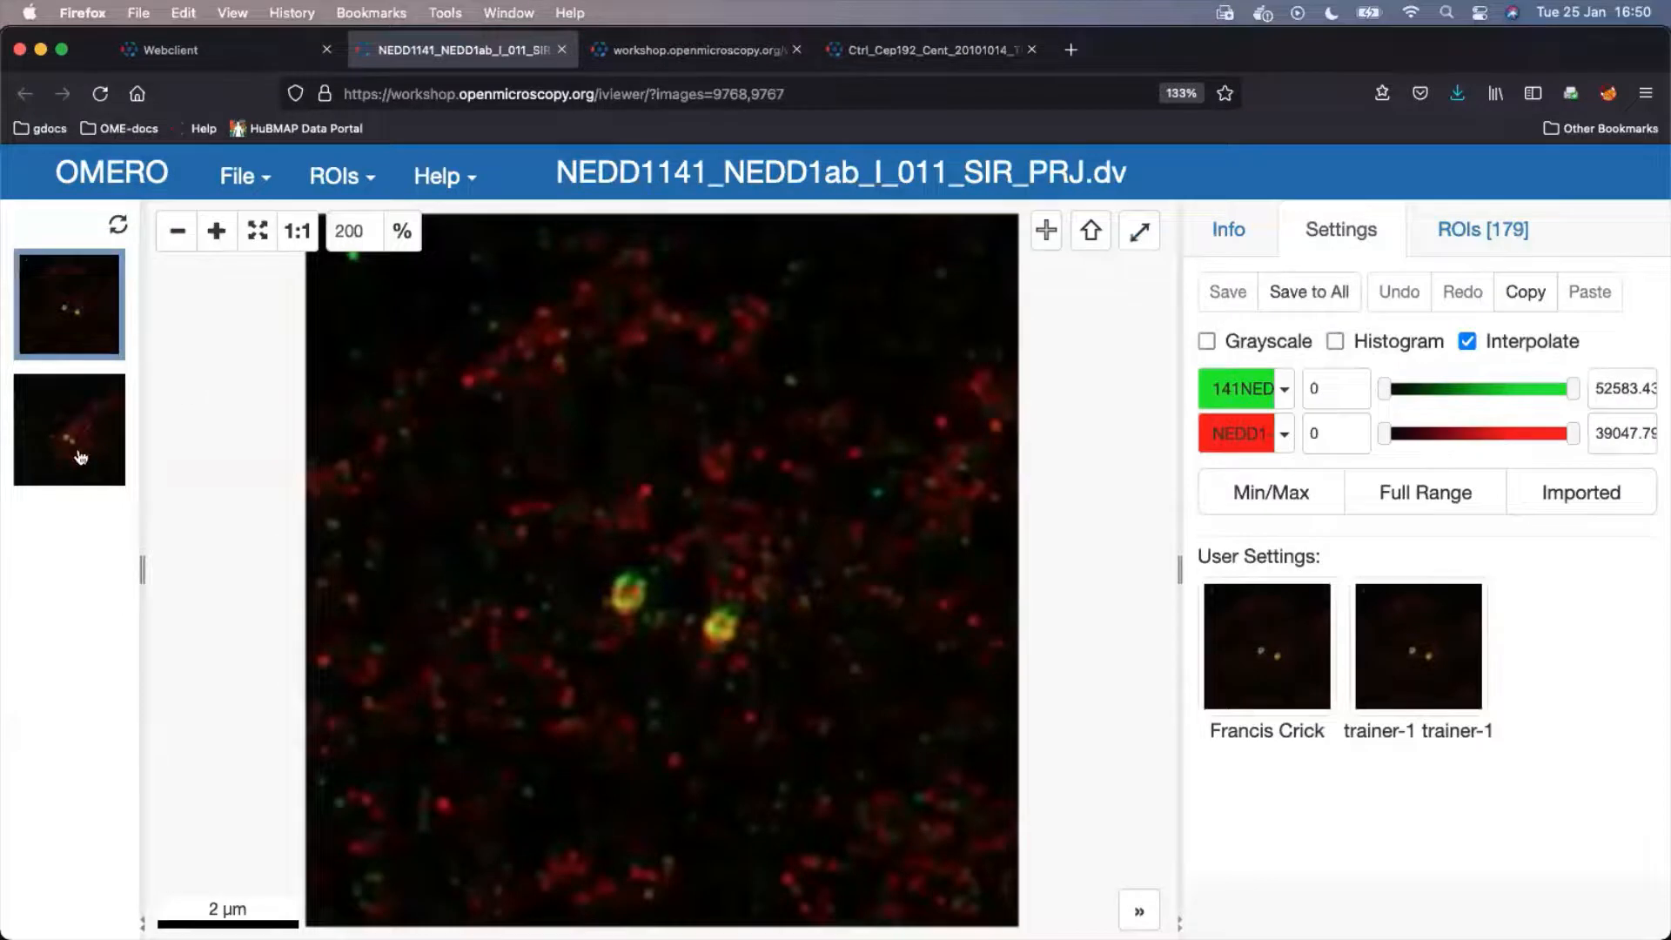
# View NEDD1141_NEDD1ab_I_010_SIR_PRJ.dv with its ROIs displayed, and inspect the ROIs on NEDD1141_NEDD1ab_I_011_SIR_PRJ.dv for comparison.
pyautogui.click(86, 447)
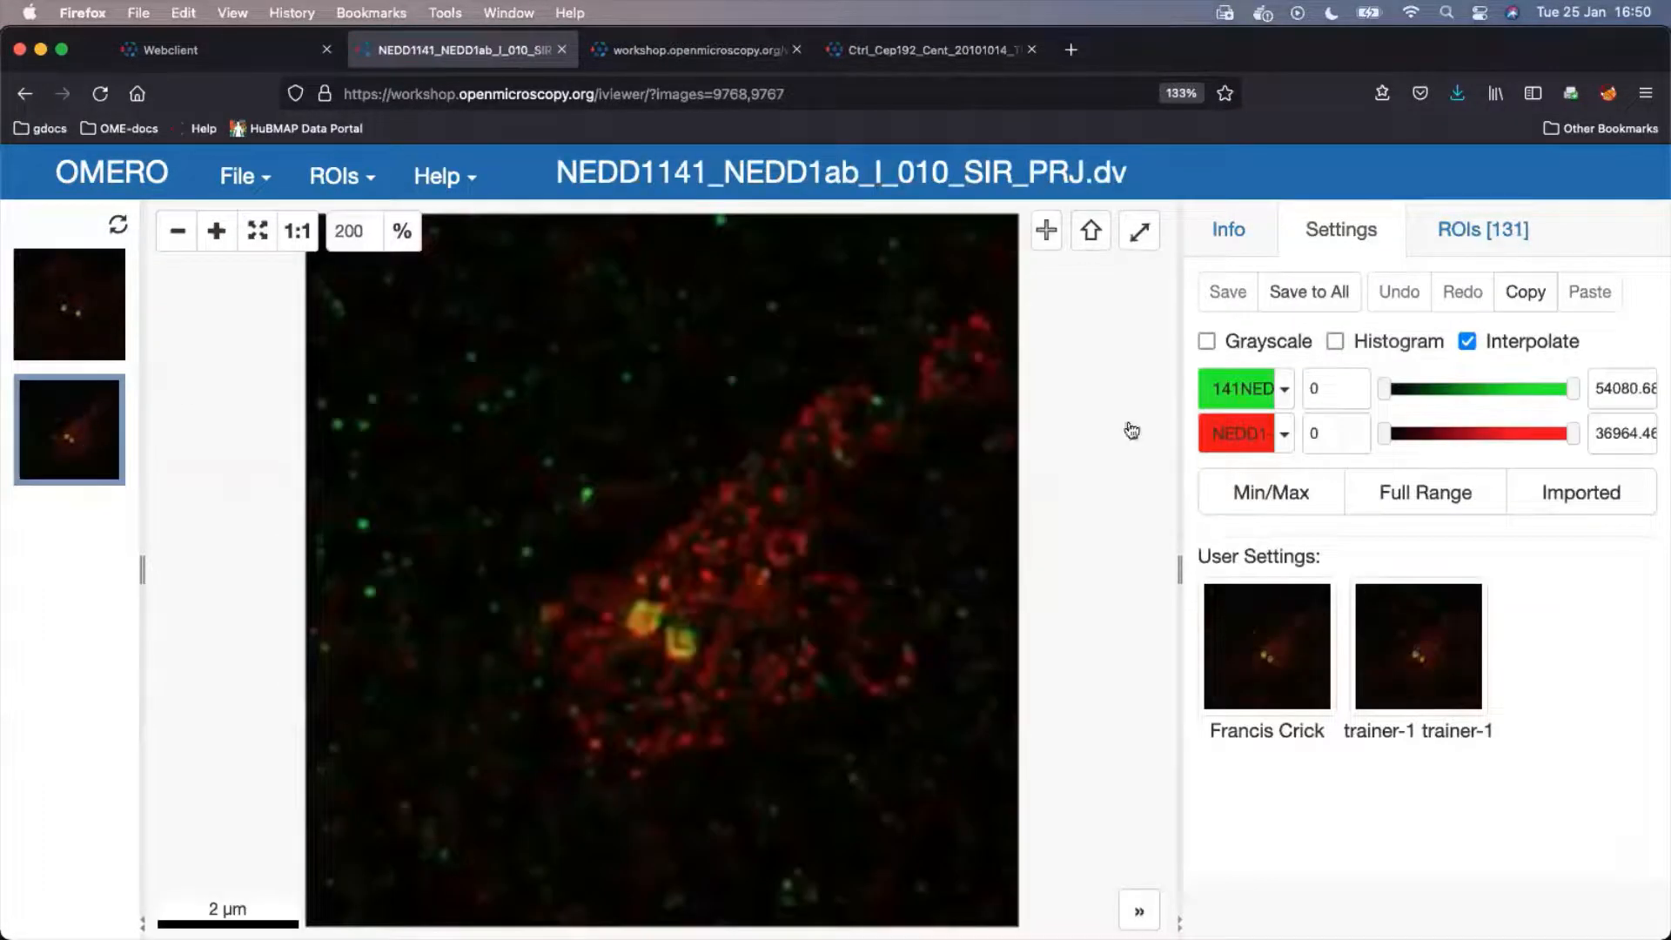
pyautogui.click(1498, 230)
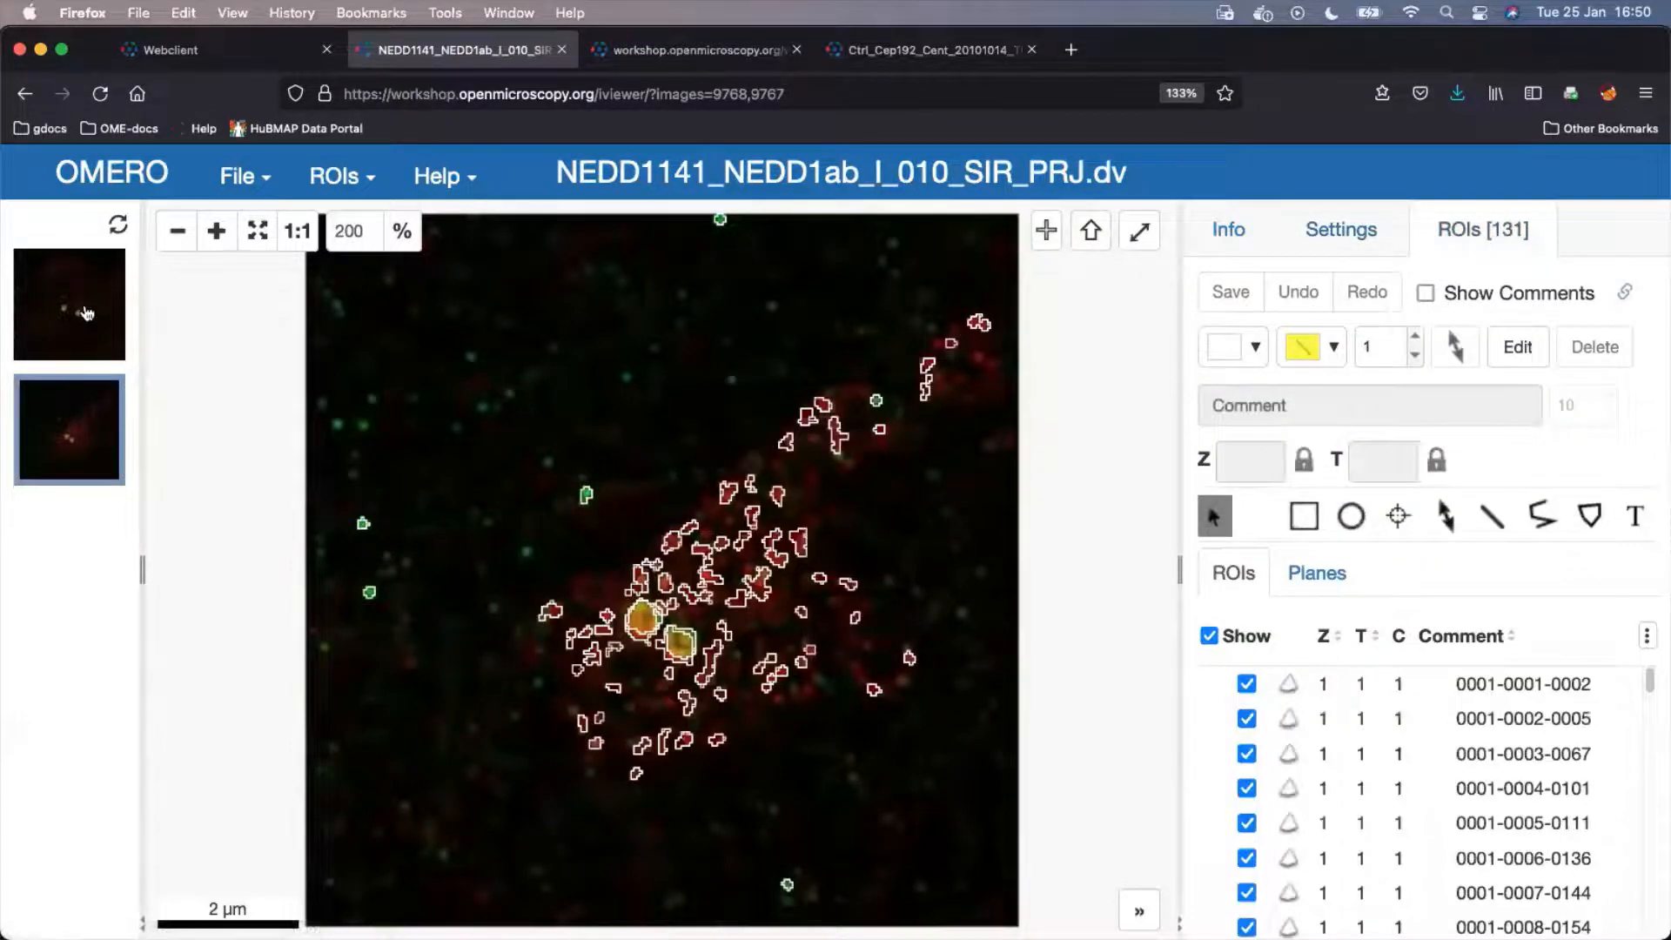
pyautogui.click(86, 311)
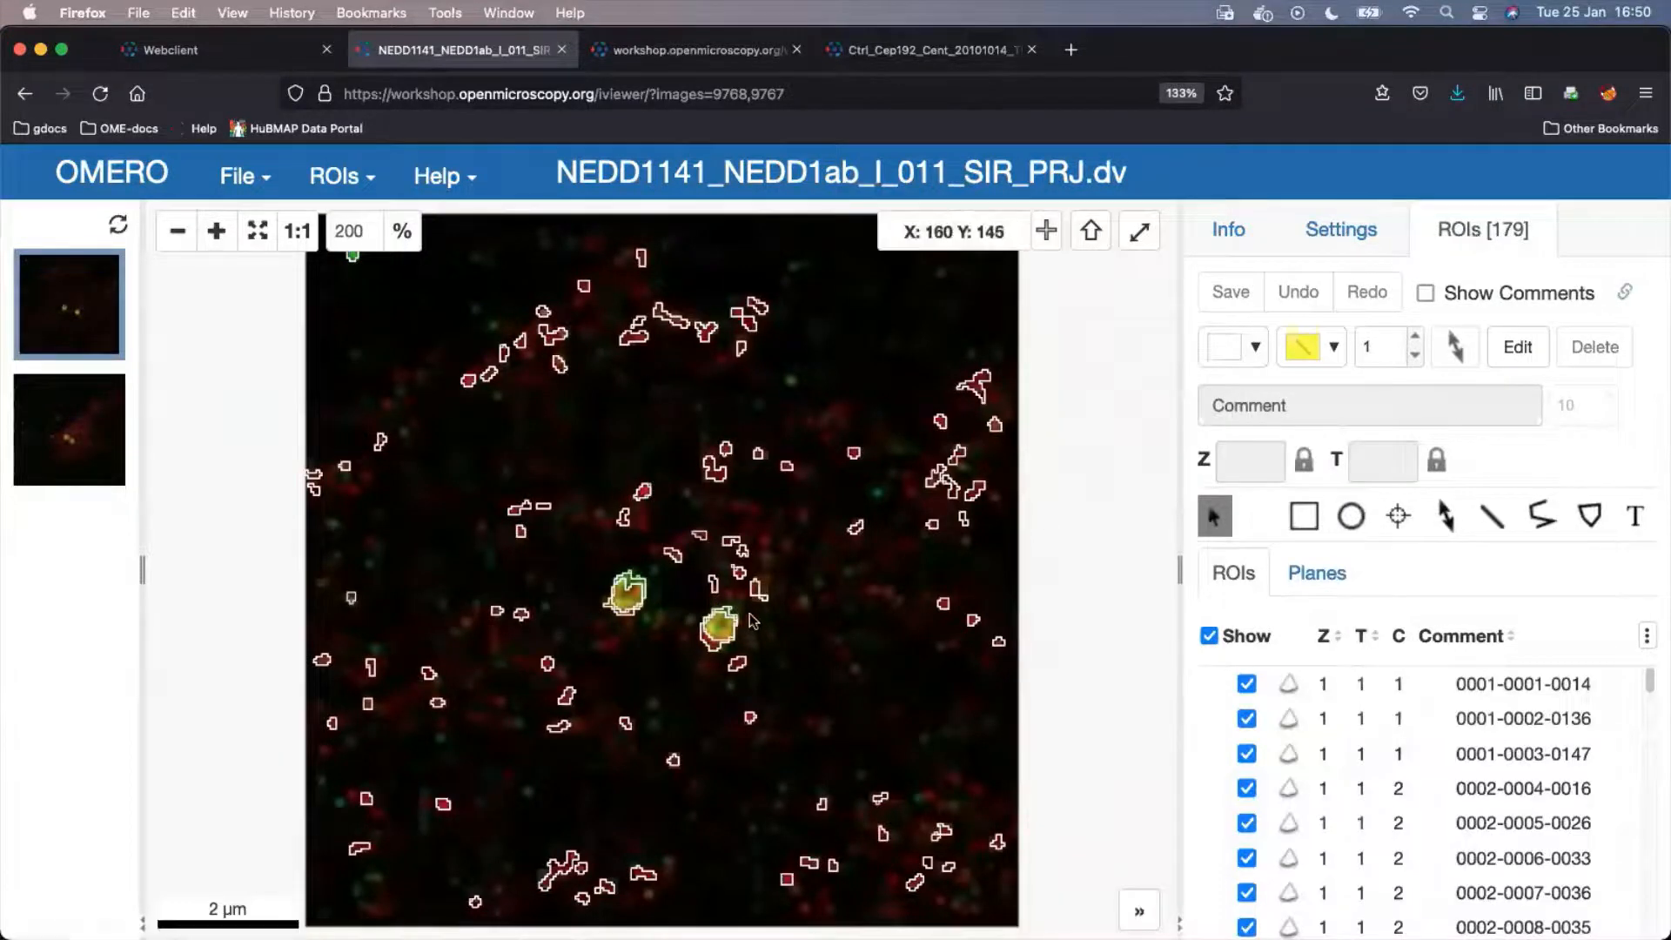
pyautogui.moveTo(629, 601)
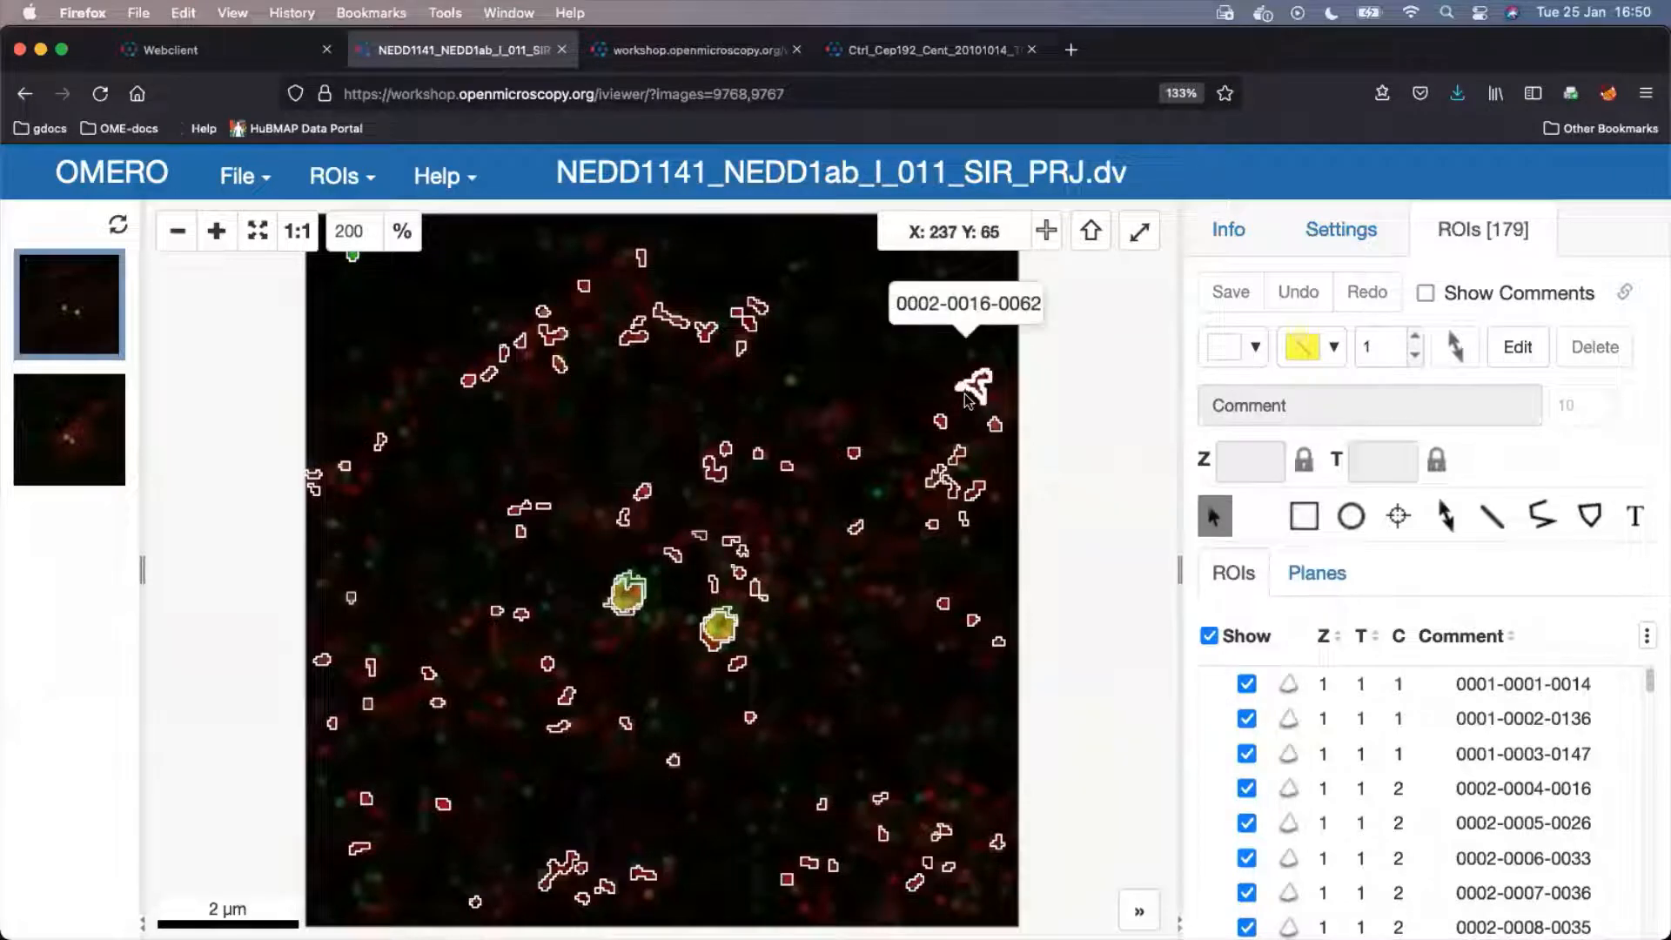
# Return to the Webclient plot and try to select the two points with the highest Table_Bounding_Box values together.
pyautogui.click(265, 58)
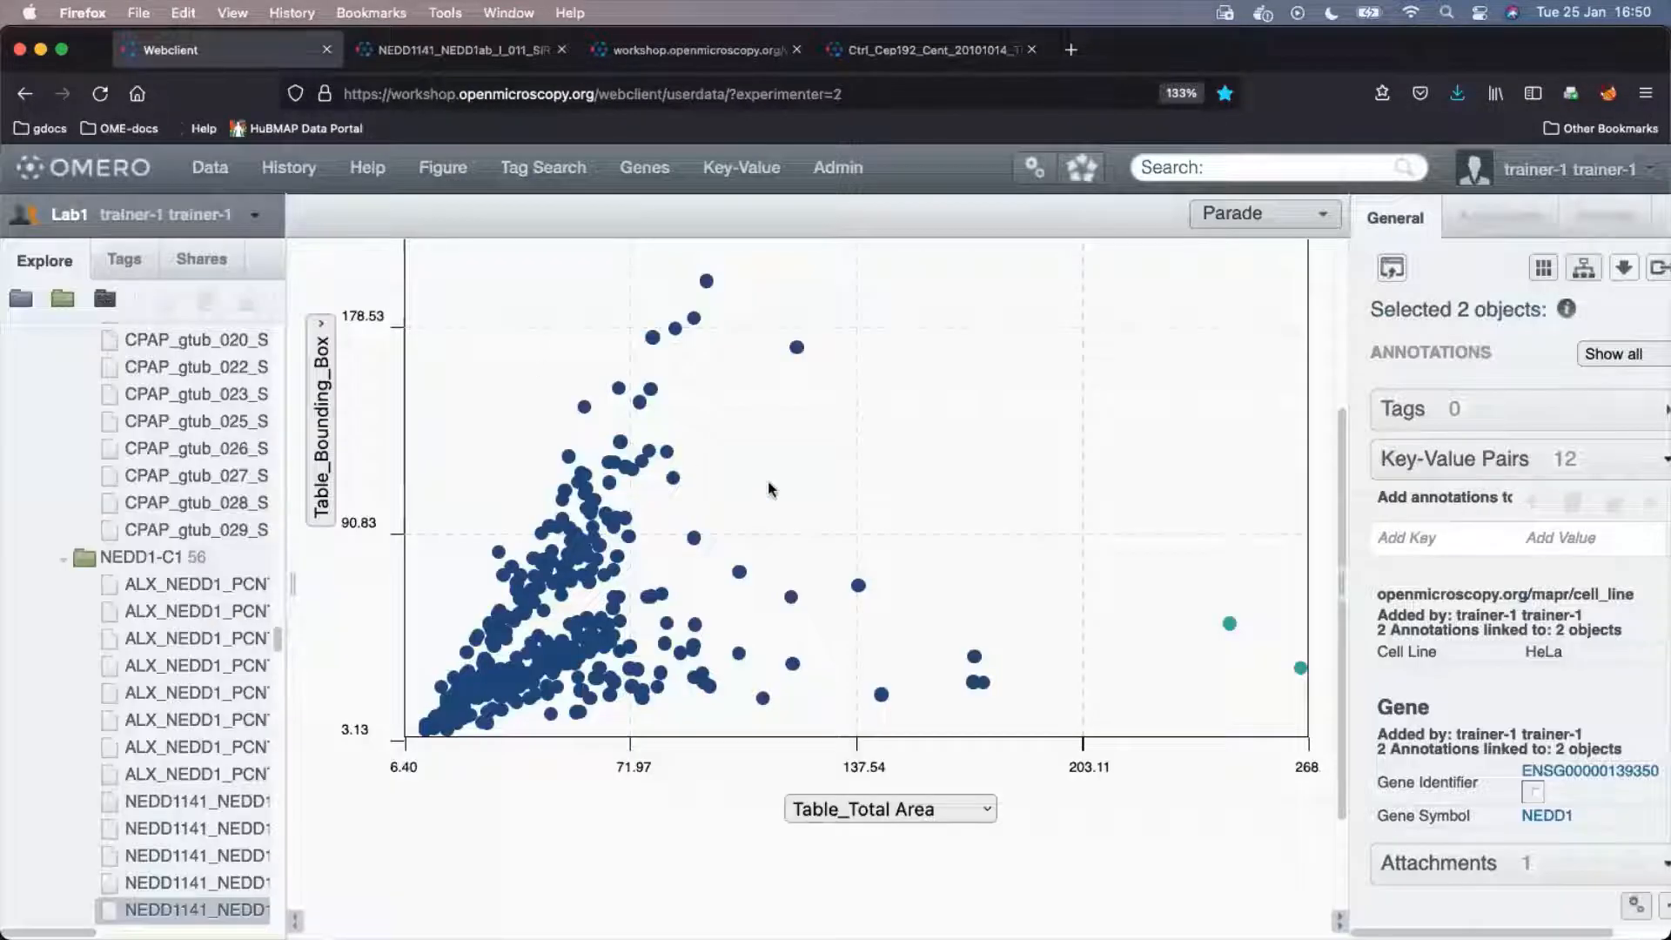
pyautogui.scroll(5, 886, 423)
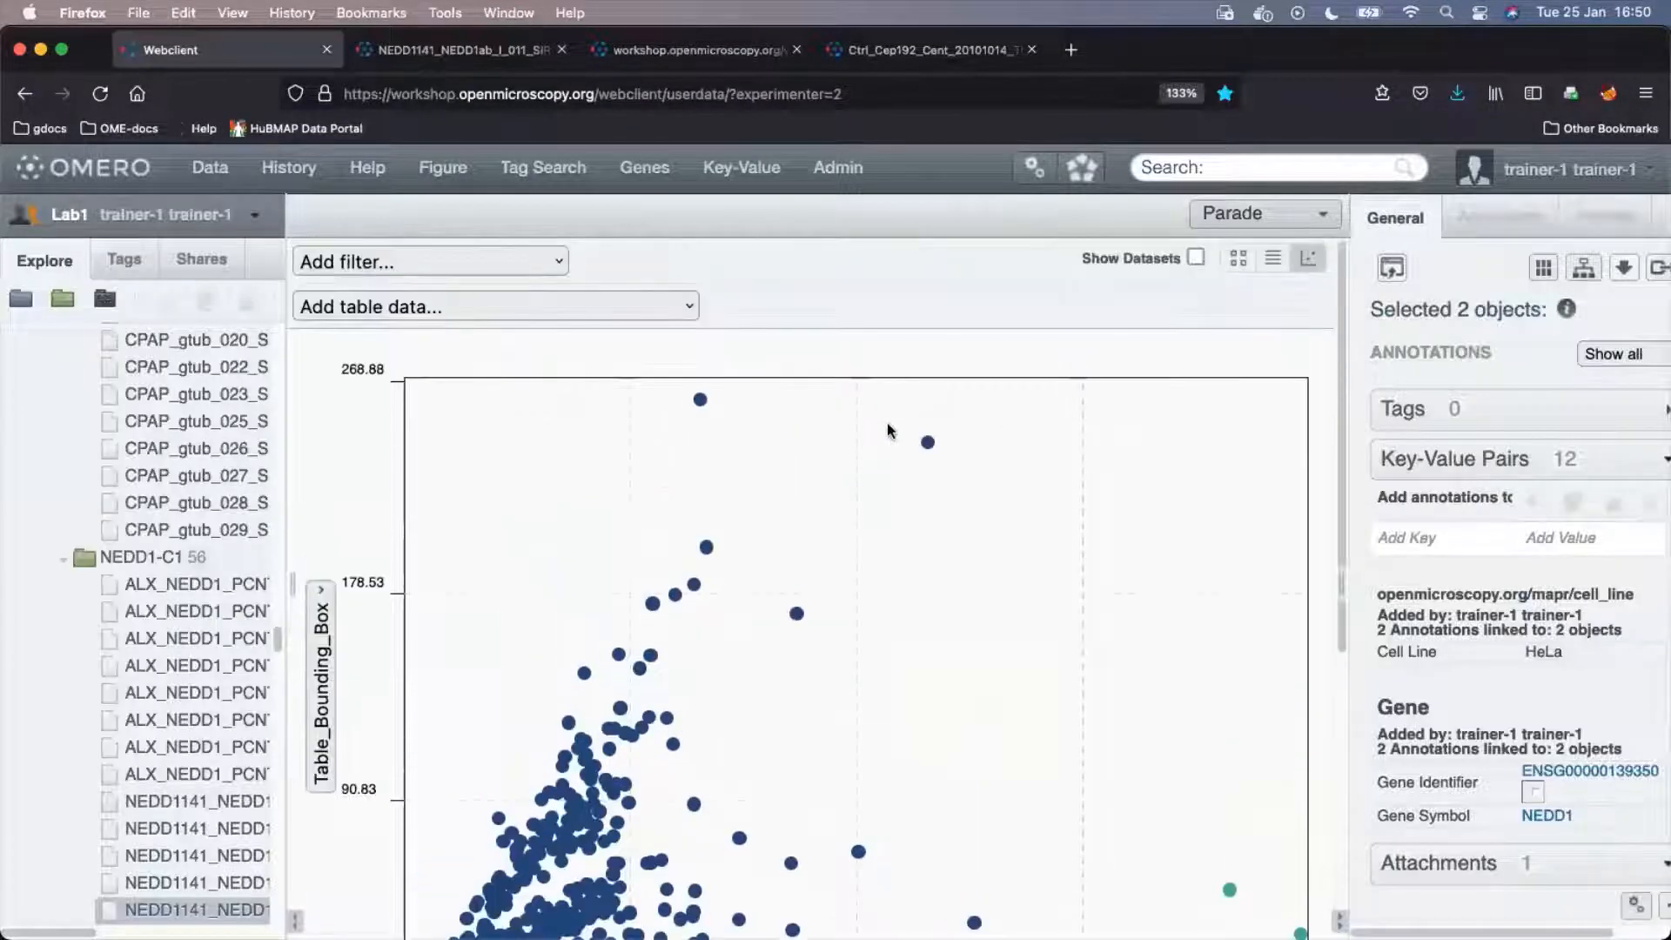
pyautogui.scroll(-1, 887, 423)
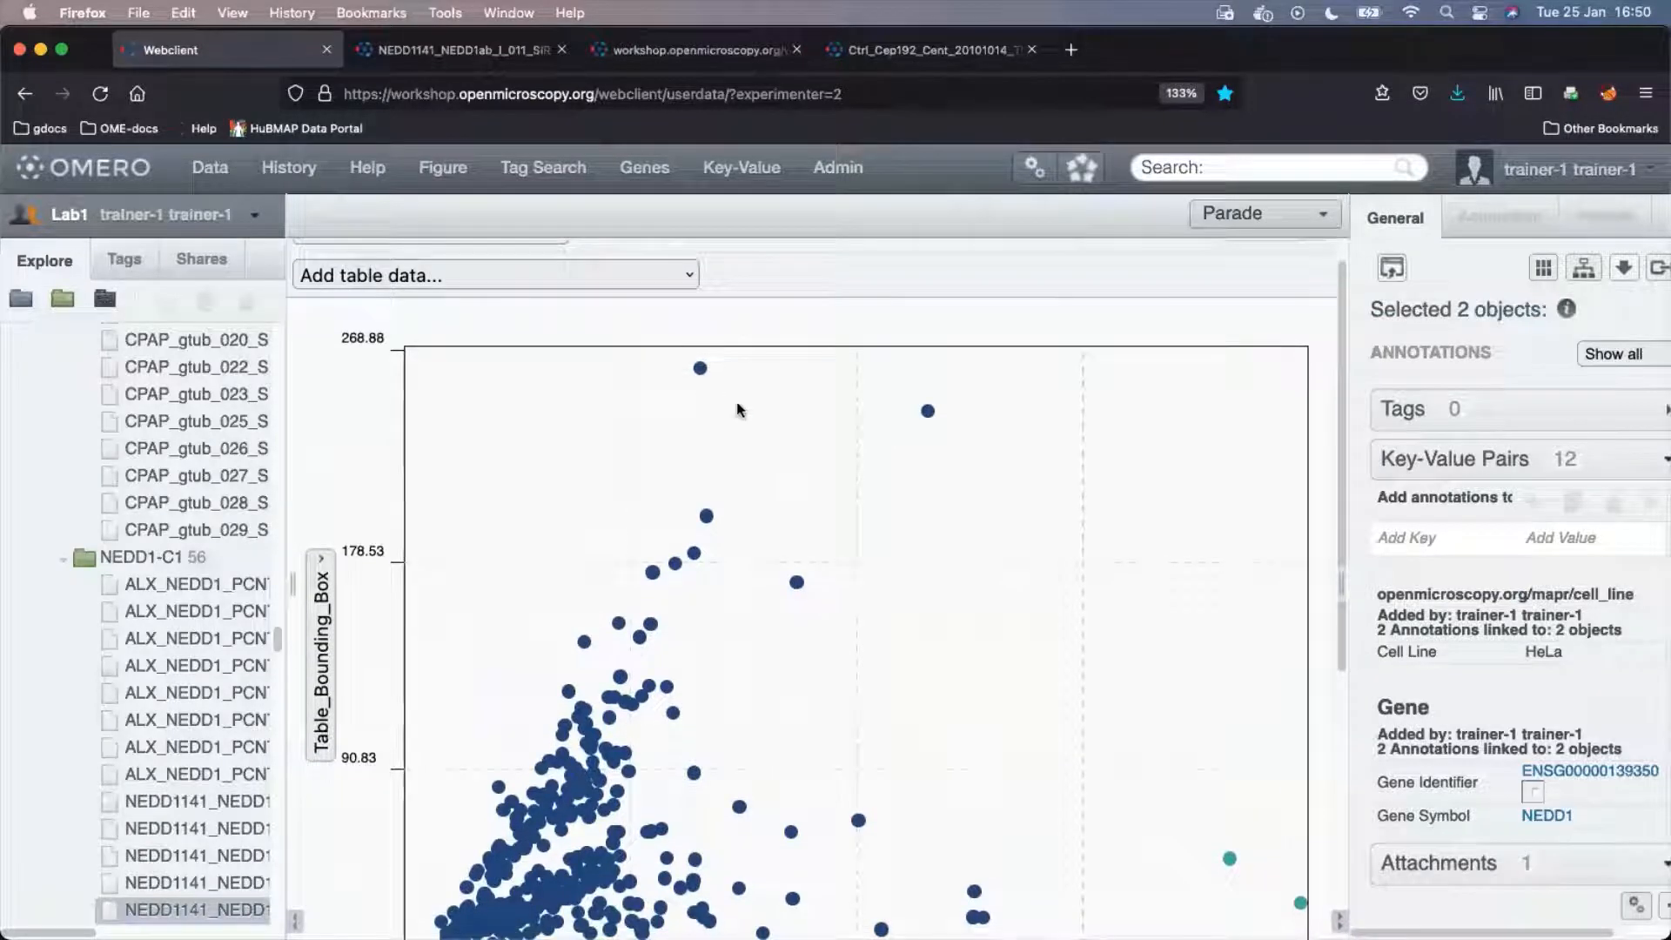
pyautogui.click(929, 414)
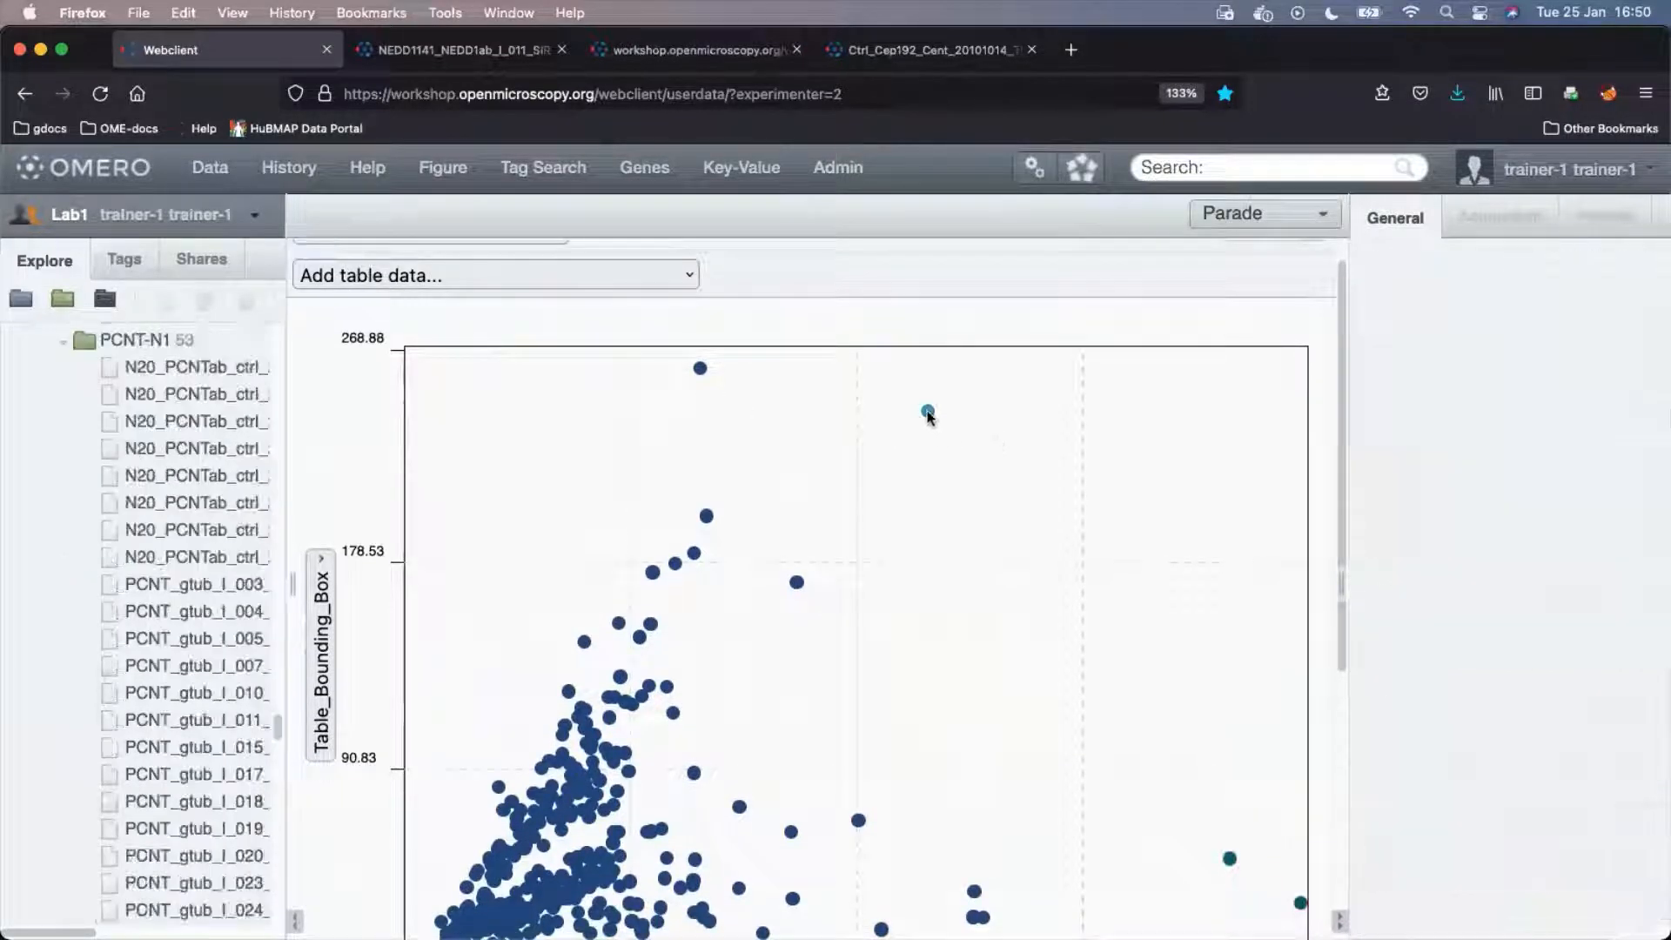
pyautogui.keyDown('shift'); pyautogui.click(699, 368); pyautogui.keyUp('shift')
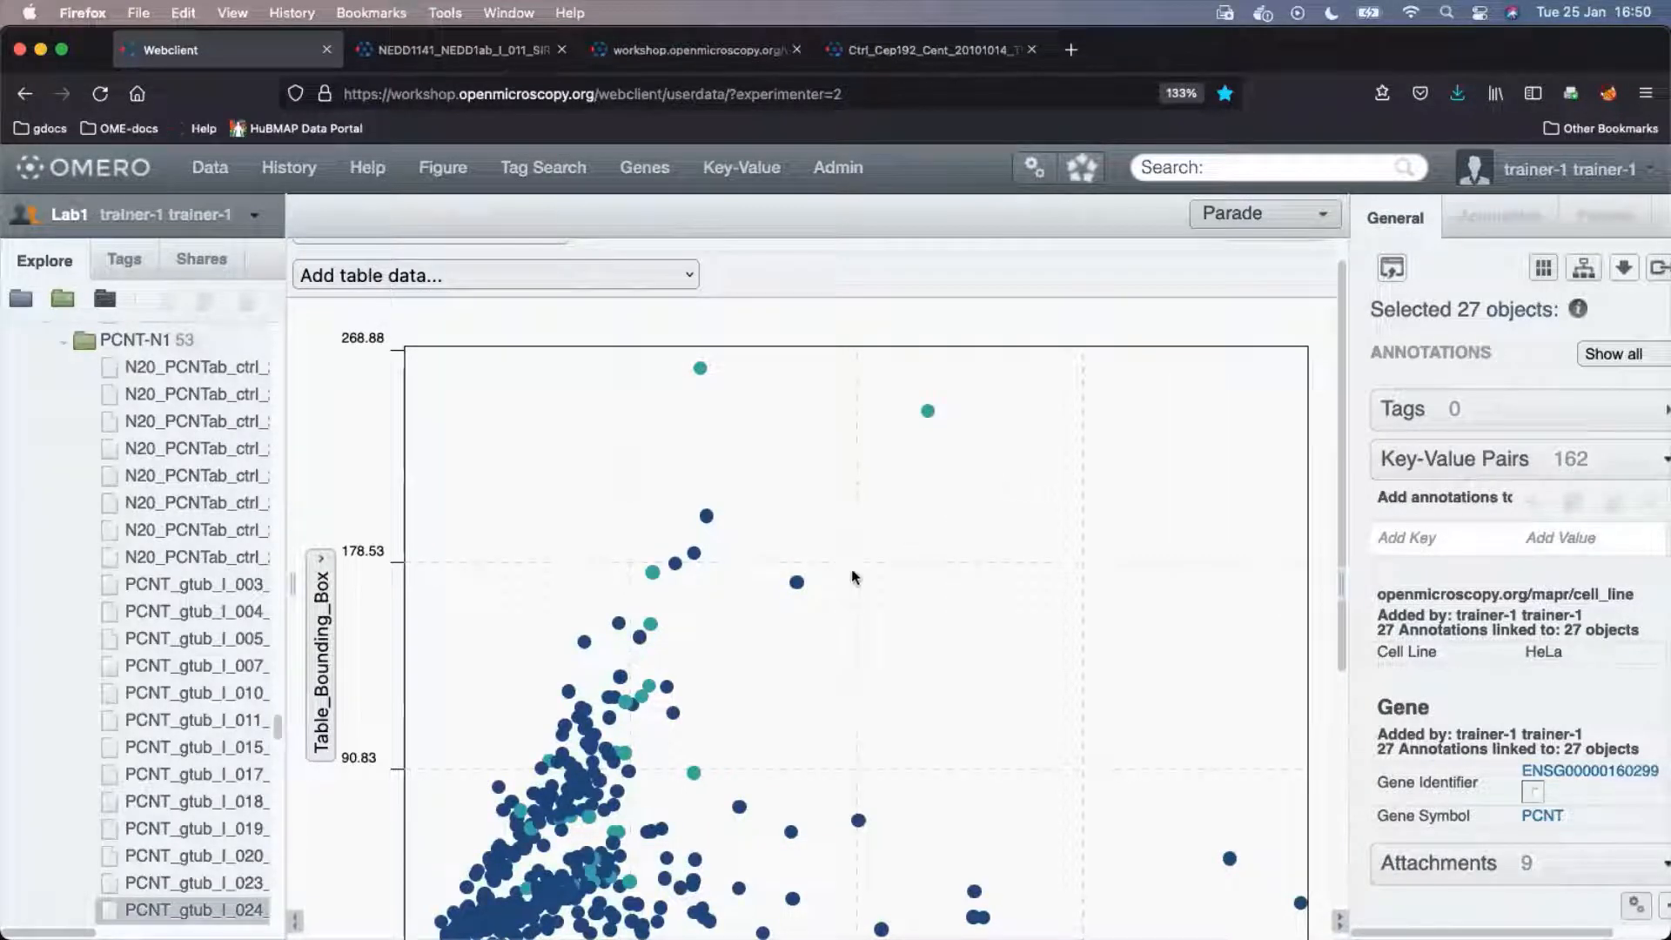
# Select the two plot points with the highest Table_Bounding_Box values together and open both images in OMERO.iviewer.
pyautogui.click(797, 583)
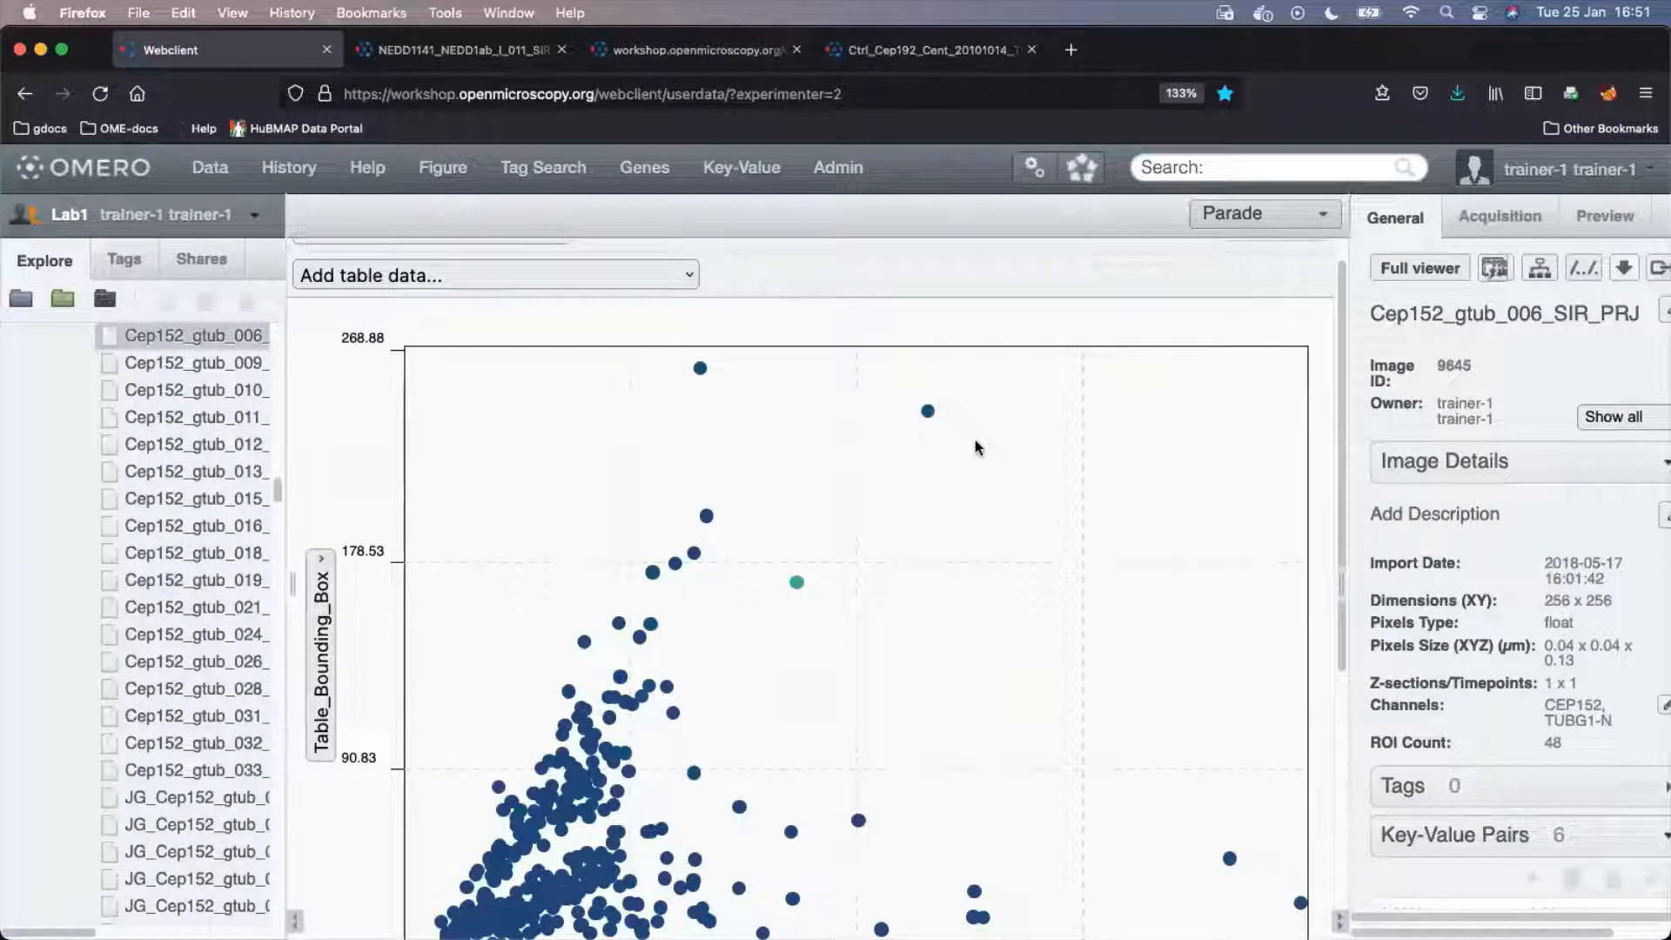
pyautogui.moveTo(965, 428); pyautogui.dragTo(671, 360)
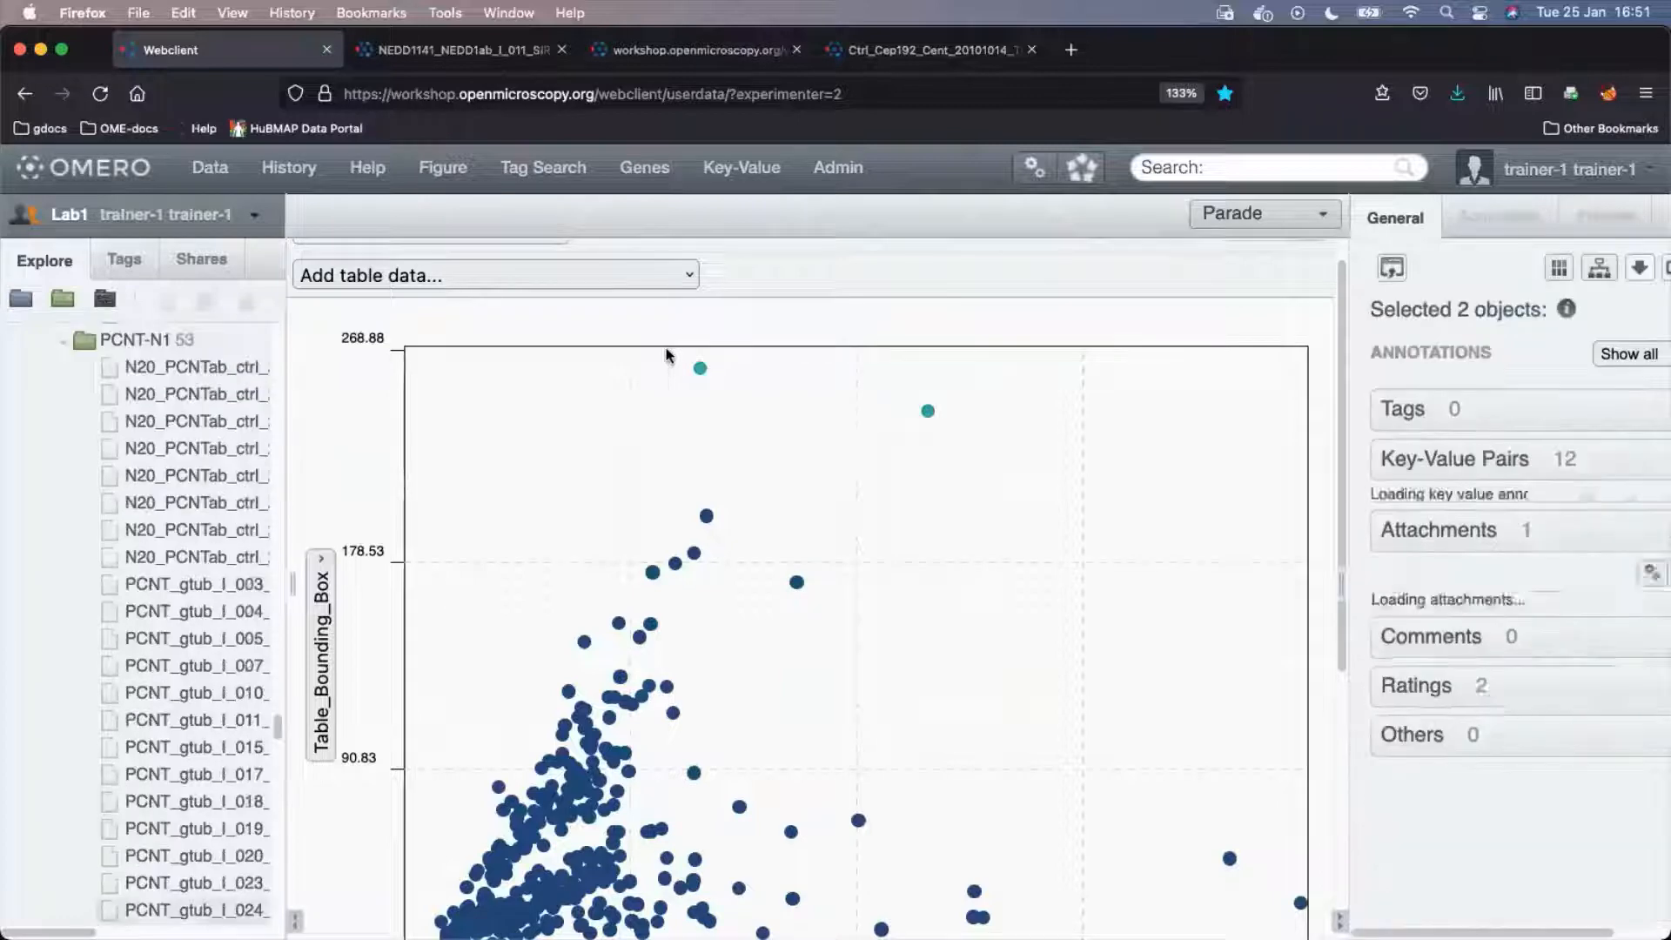
pyautogui.click(1392, 267)
pyautogui.click(1452, 377)
pyautogui.click(1391, 272)
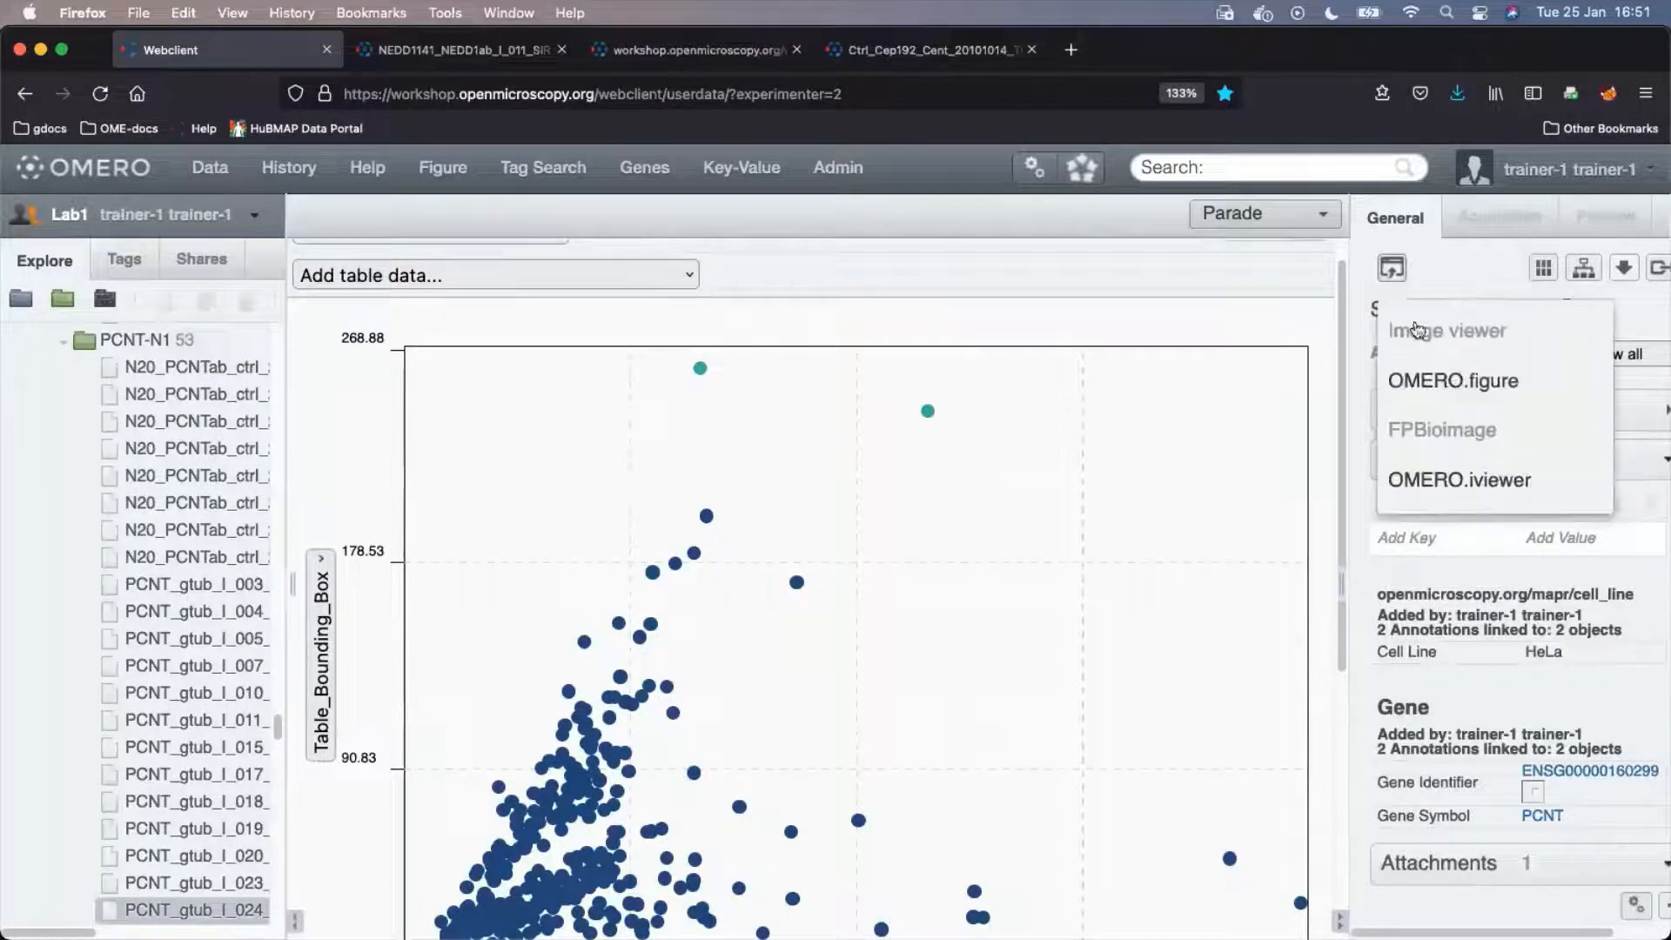
pyautogui.click(1460, 478)
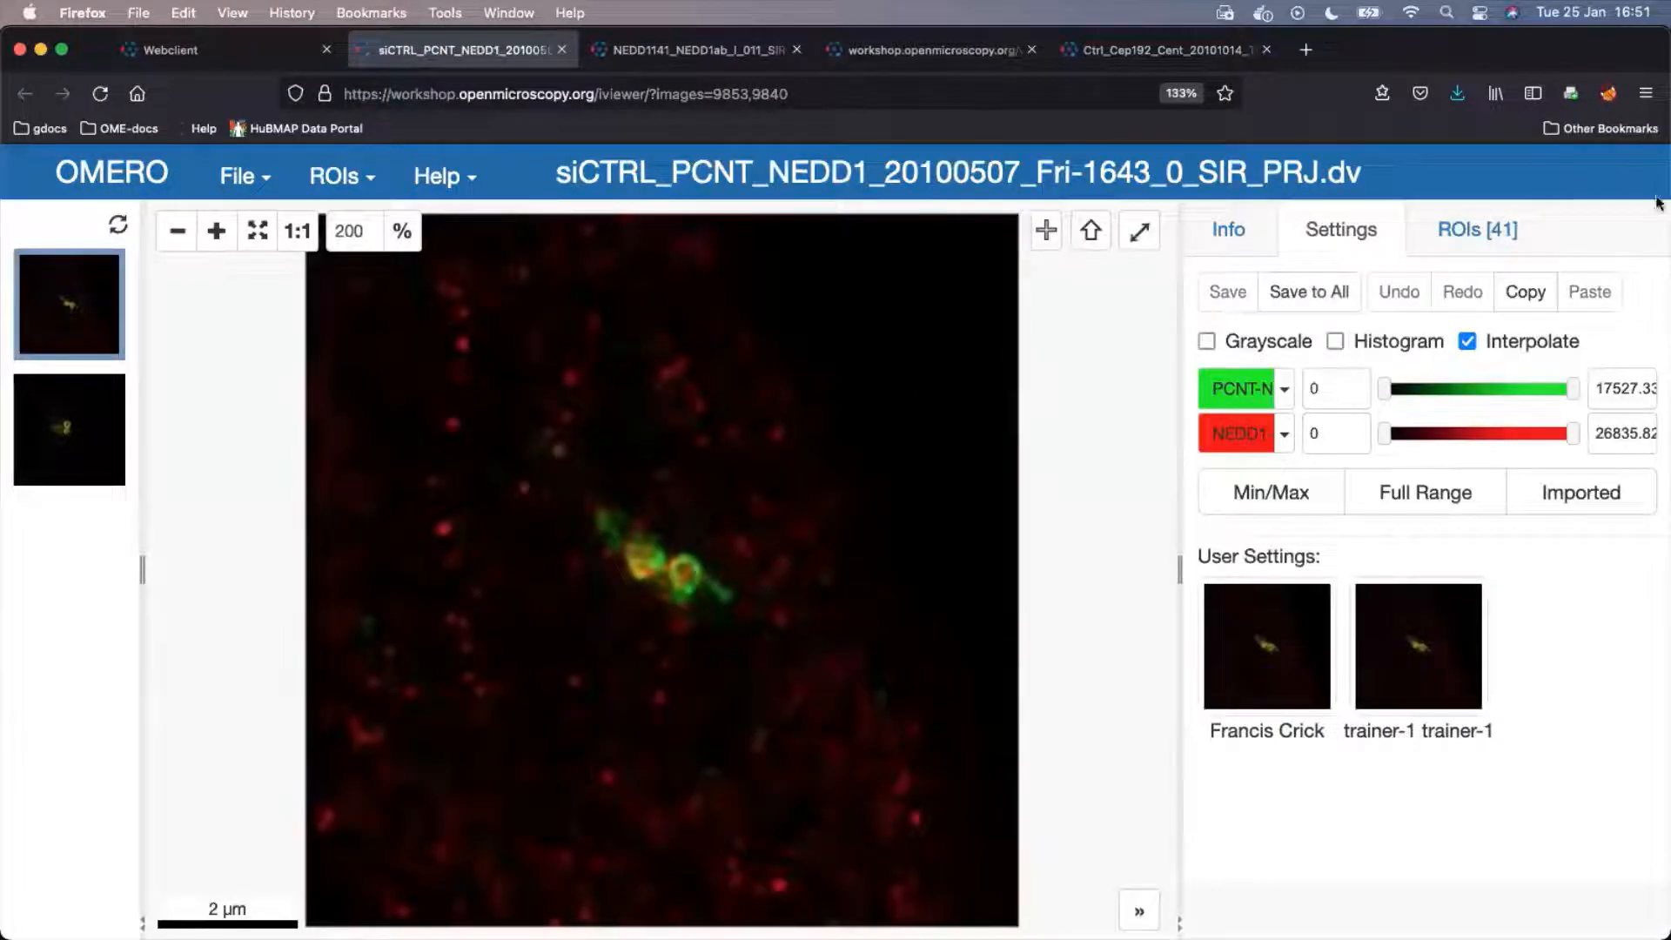
# Display the ROIs on siCTRL_PCNT_NEDD1_20100507_Fri-1643_0_SIR_PRJ.dv, select the large central ROI, and compare it with the Webclient plot.
pyautogui.click(1471, 239)
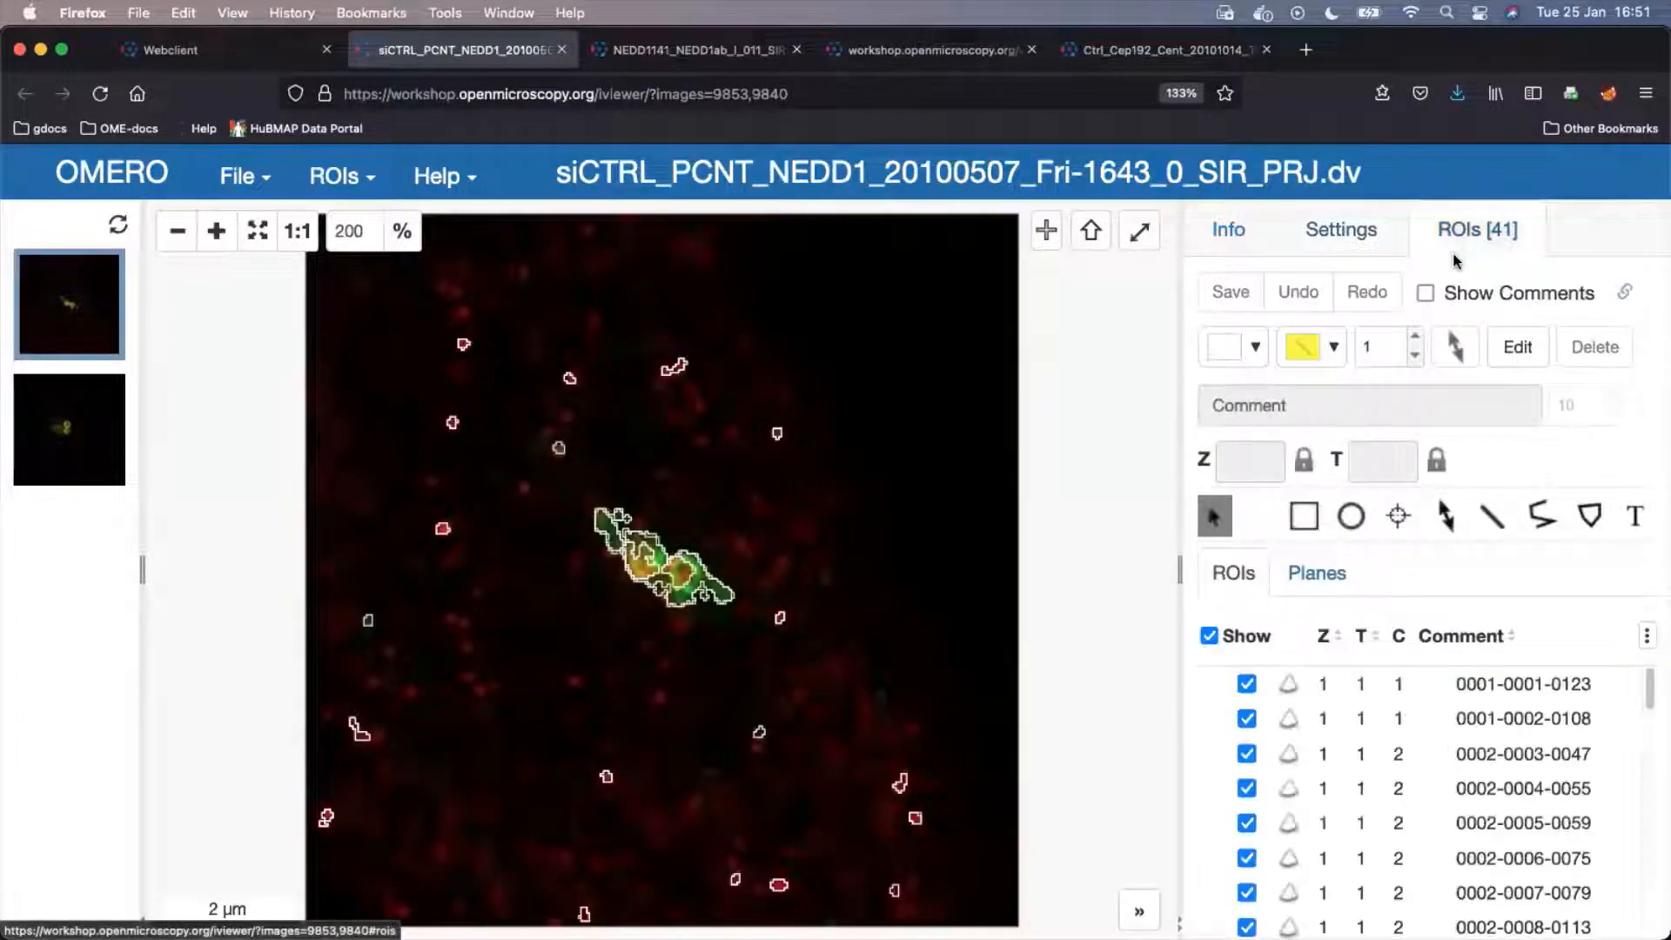
pyautogui.click(715, 590)
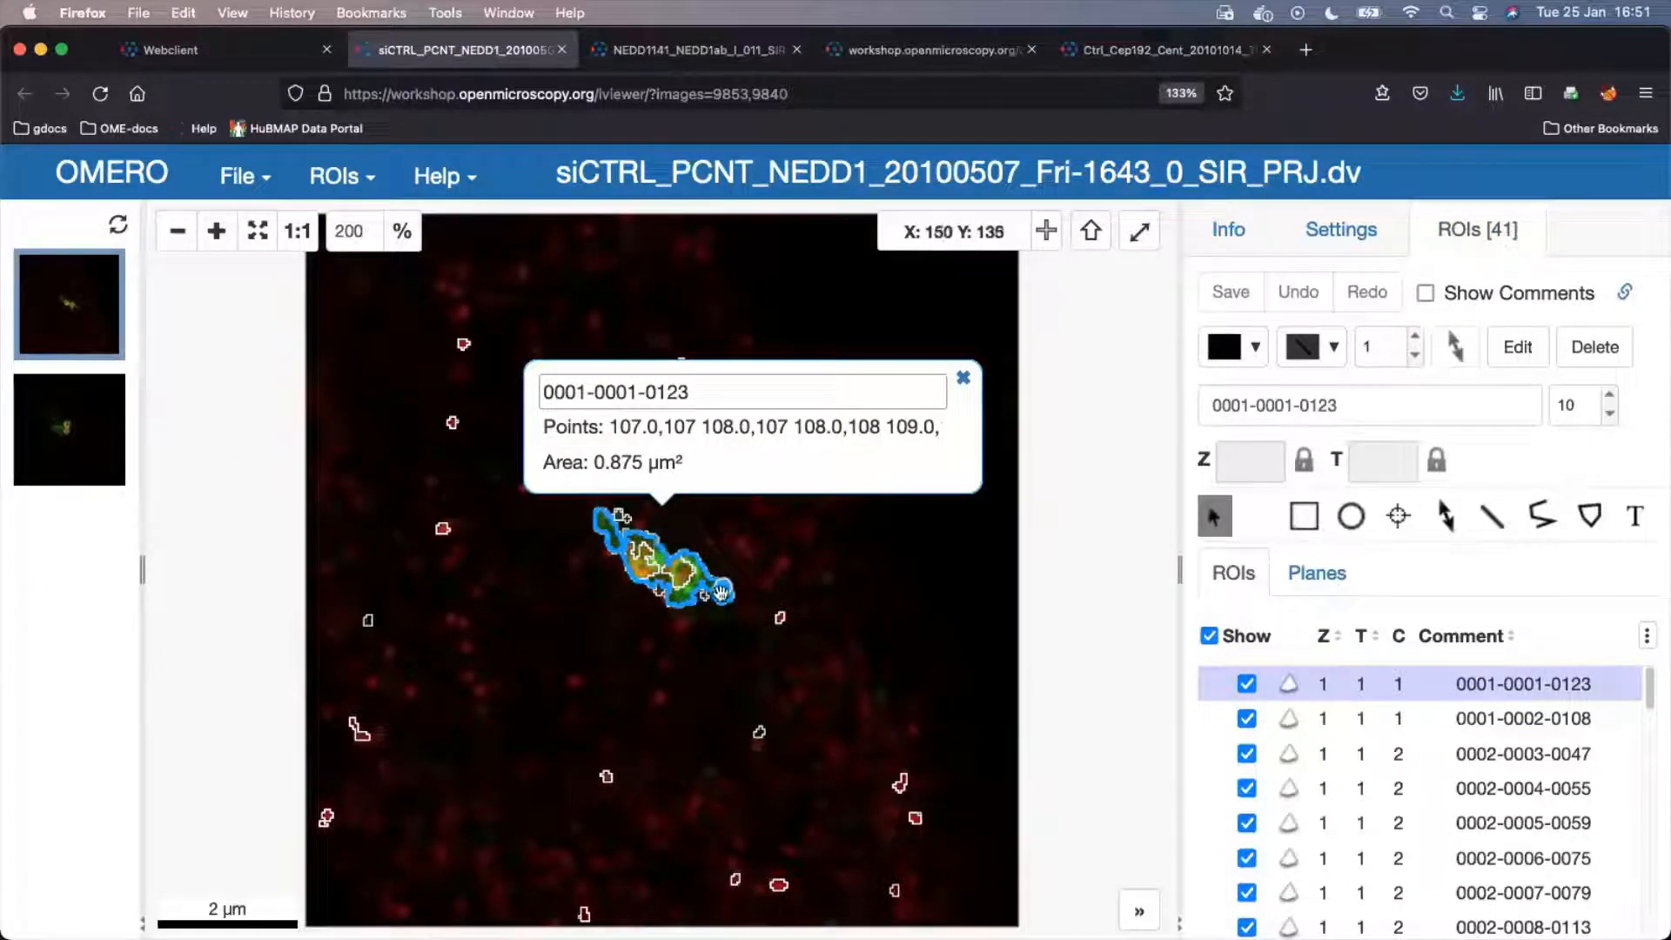
pyautogui.click(272, 54)
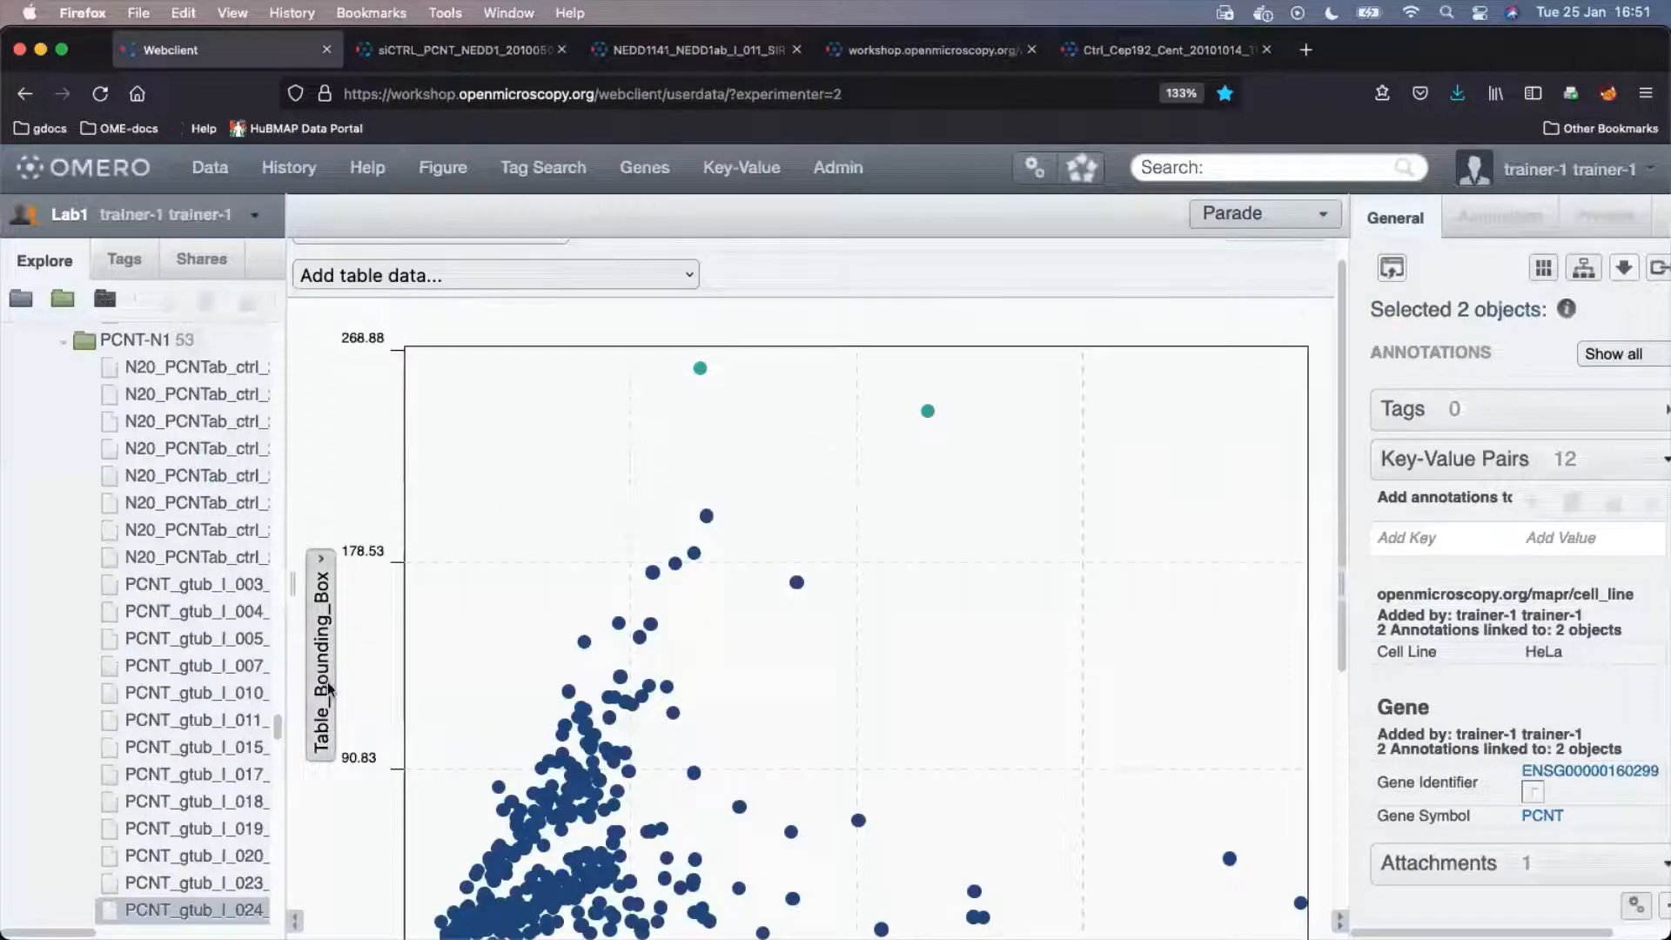
pyautogui.scroll(-5, 1040, 387)
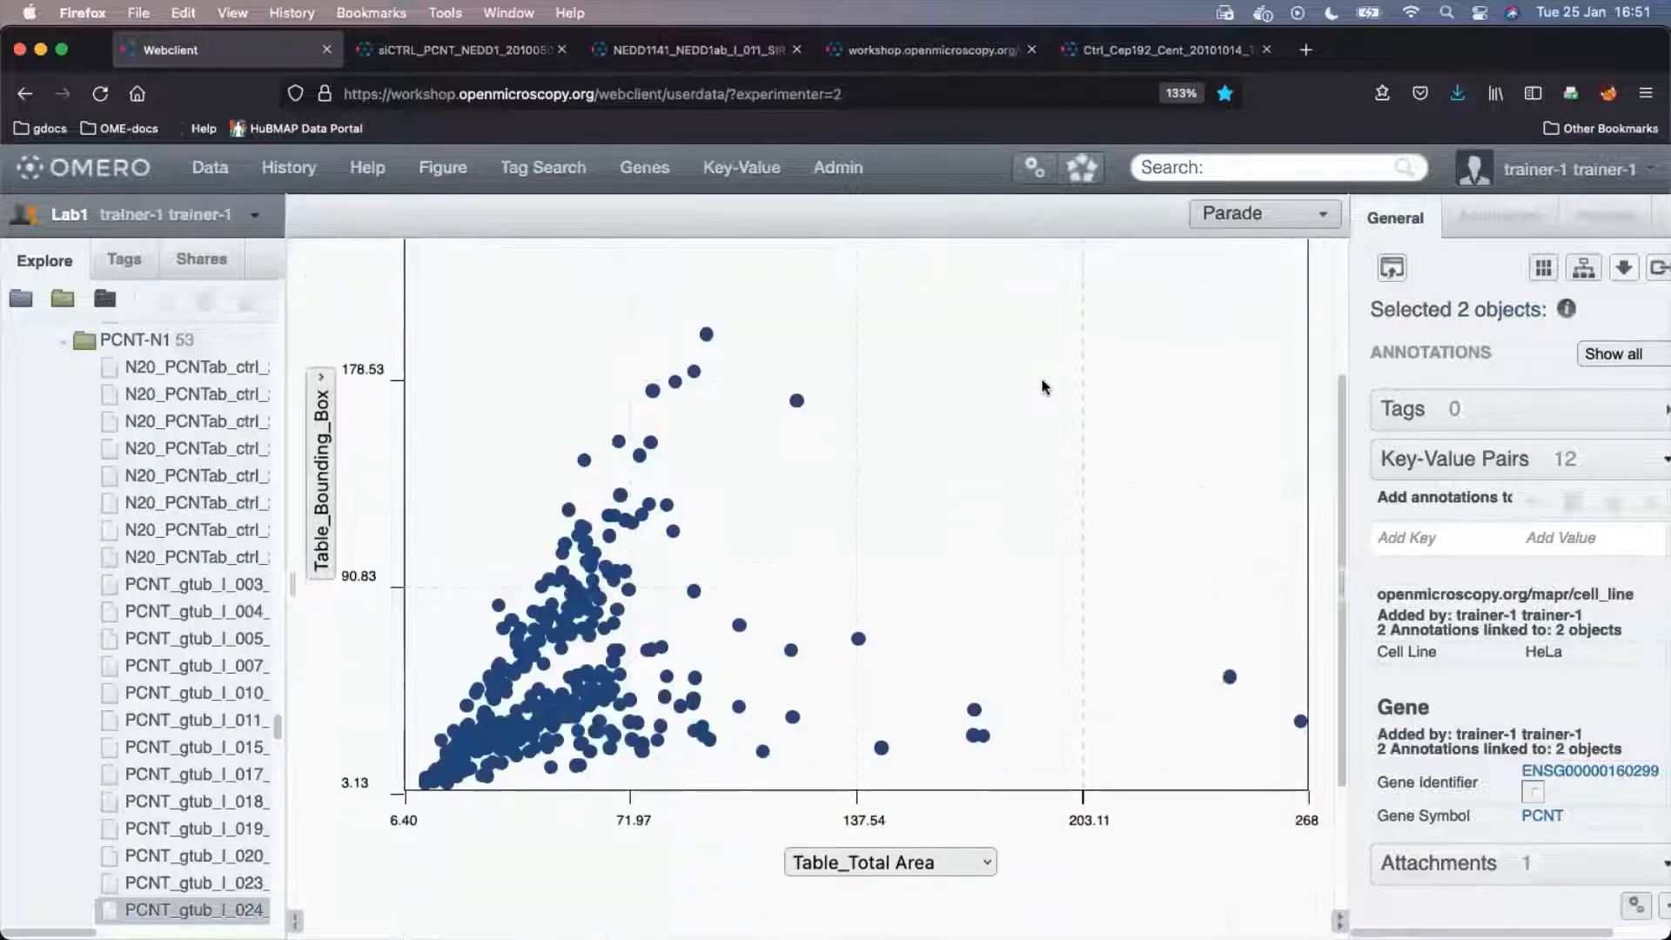
pyautogui.scroll(5, 852, 505)
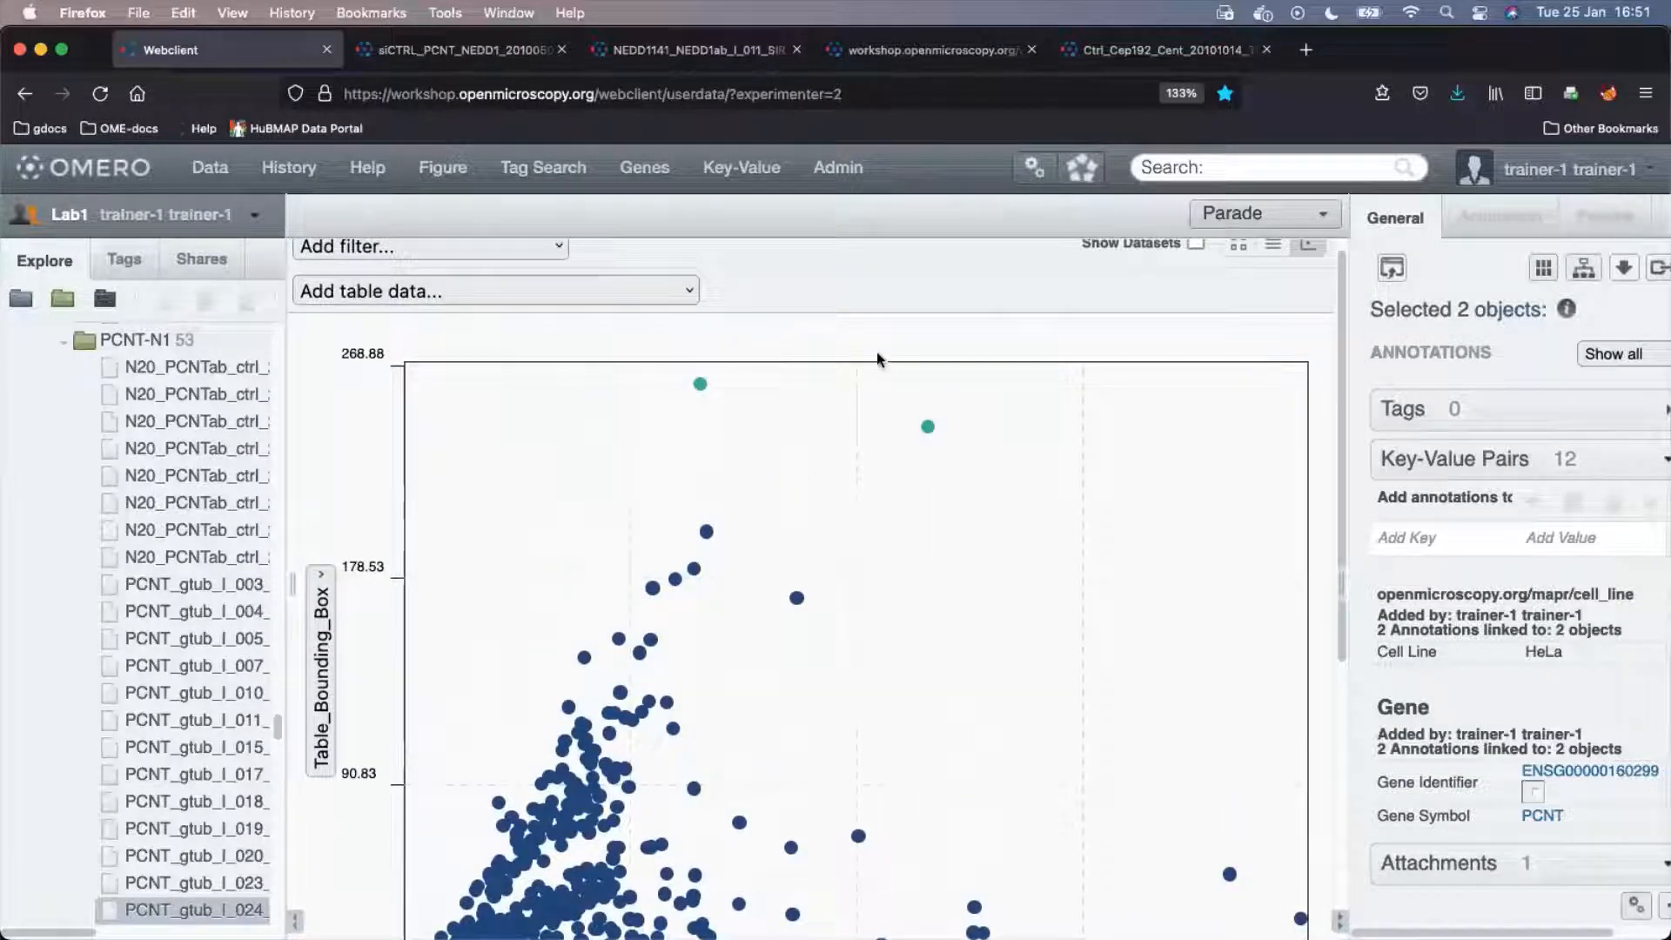
pyautogui.click(485, 43)
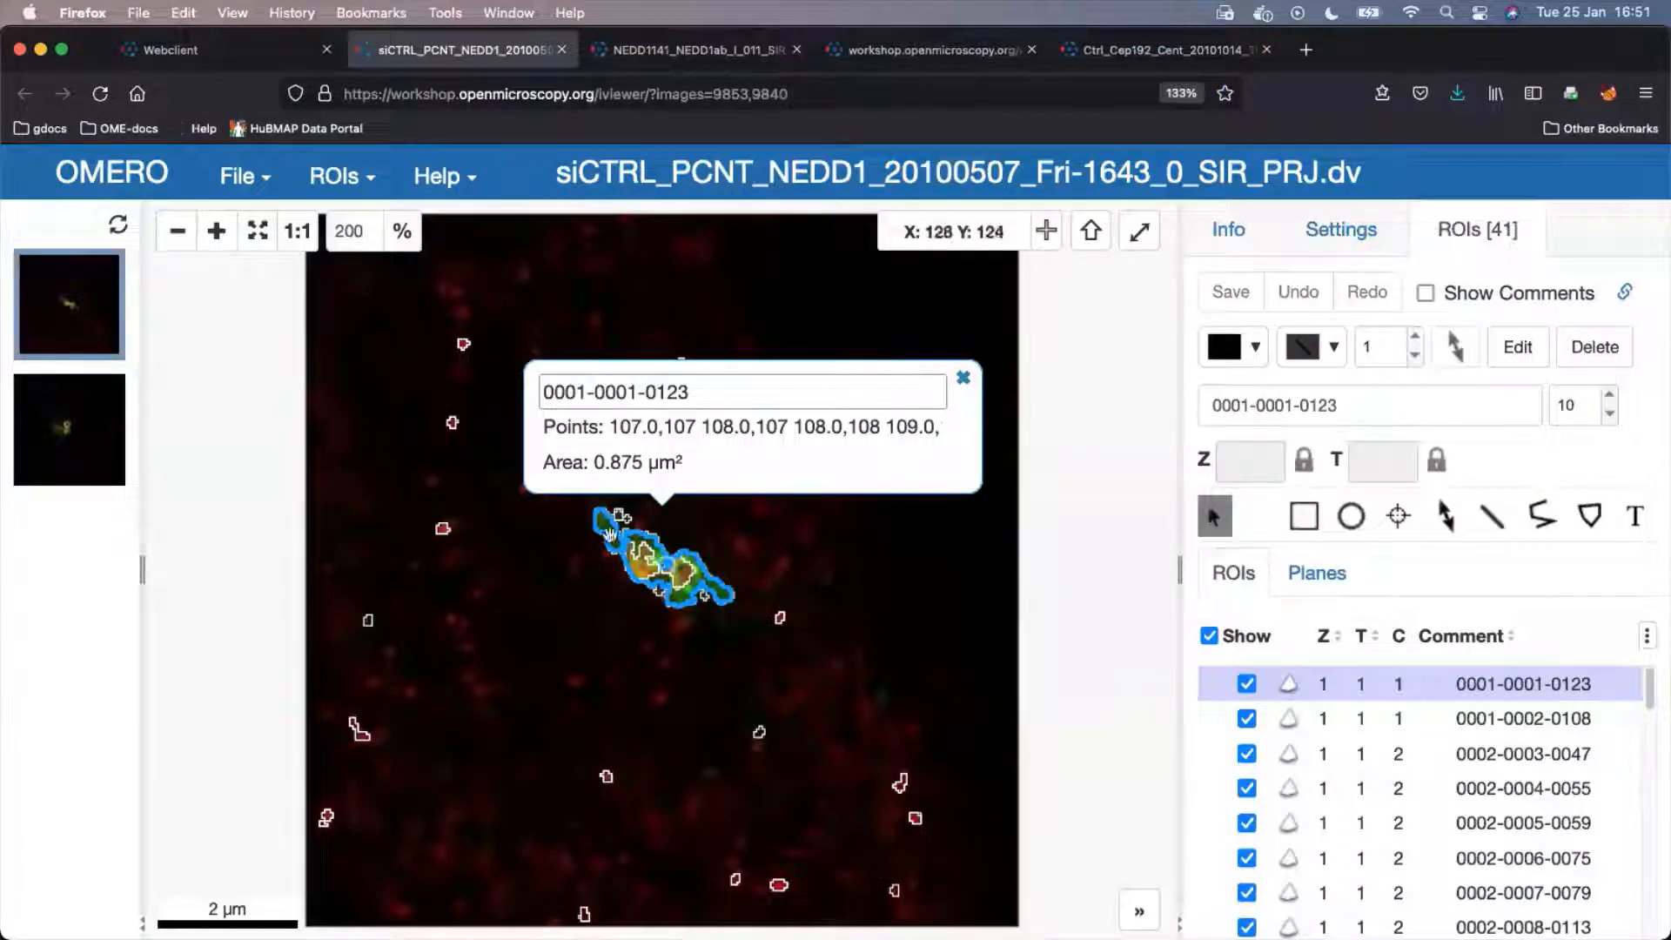
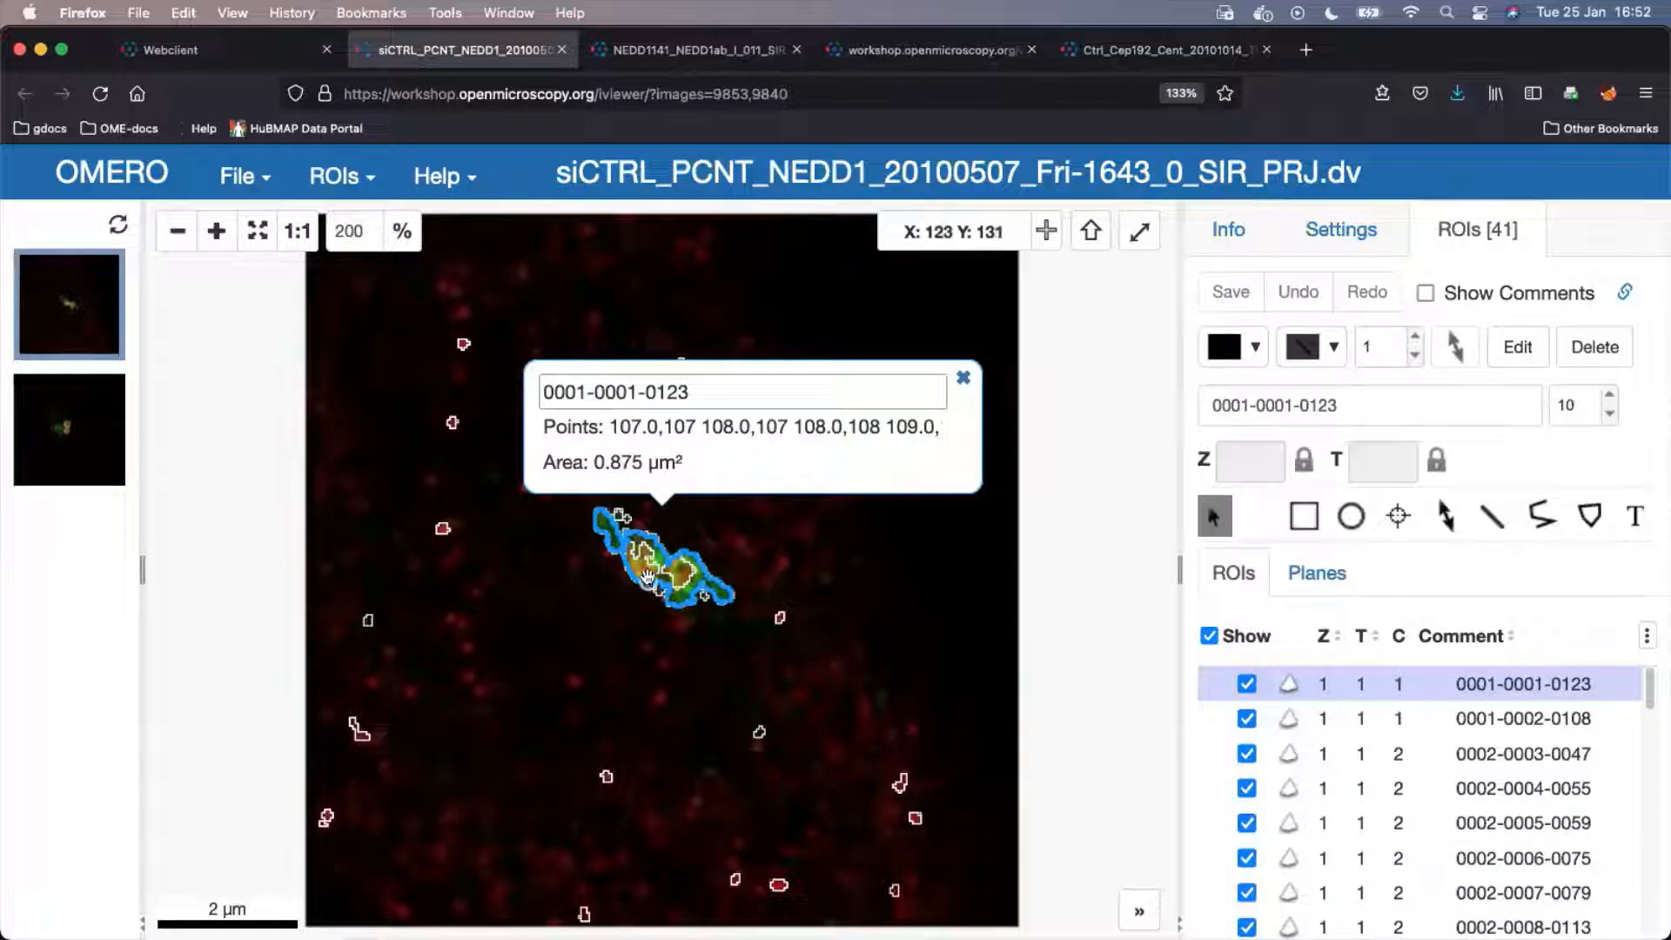
# Return to the Webclient and show the images as a list with heatmaps on Table_Total Area and Table_Bounding_Box.
pyautogui.click(218, 50)
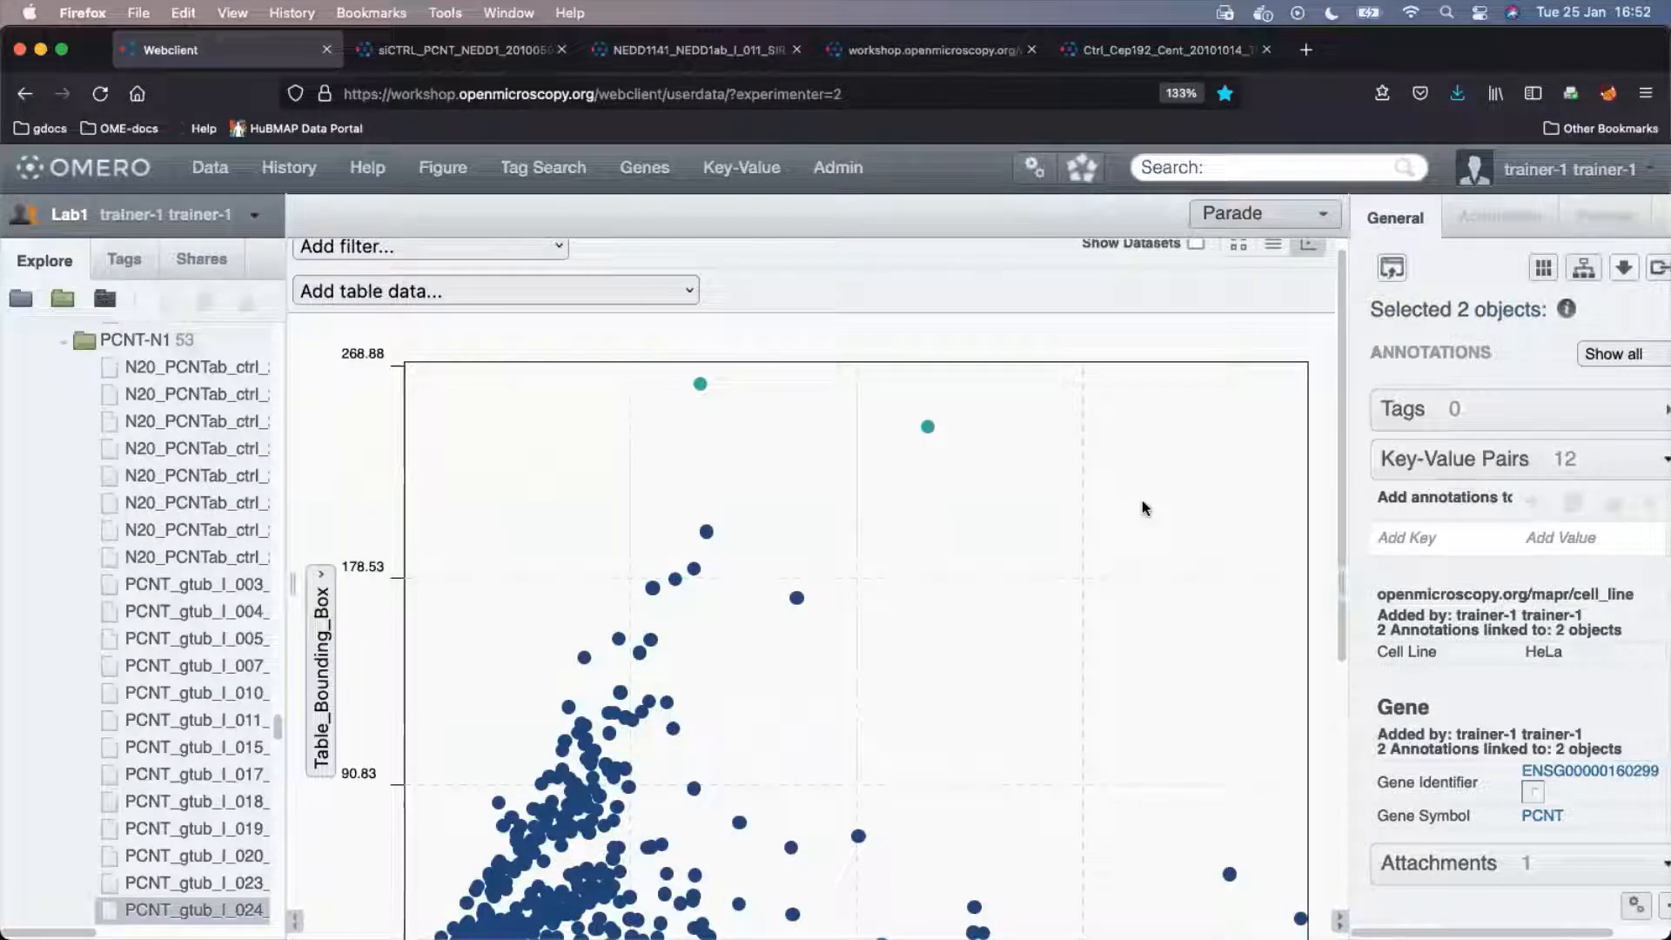
pyautogui.moveTo(1341, 425)
pyautogui.mouseDown()
pyautogui.moveTo(1367, 703)
pyautogui.moveTo(1352, 396)
pyautogui.mouseUp()
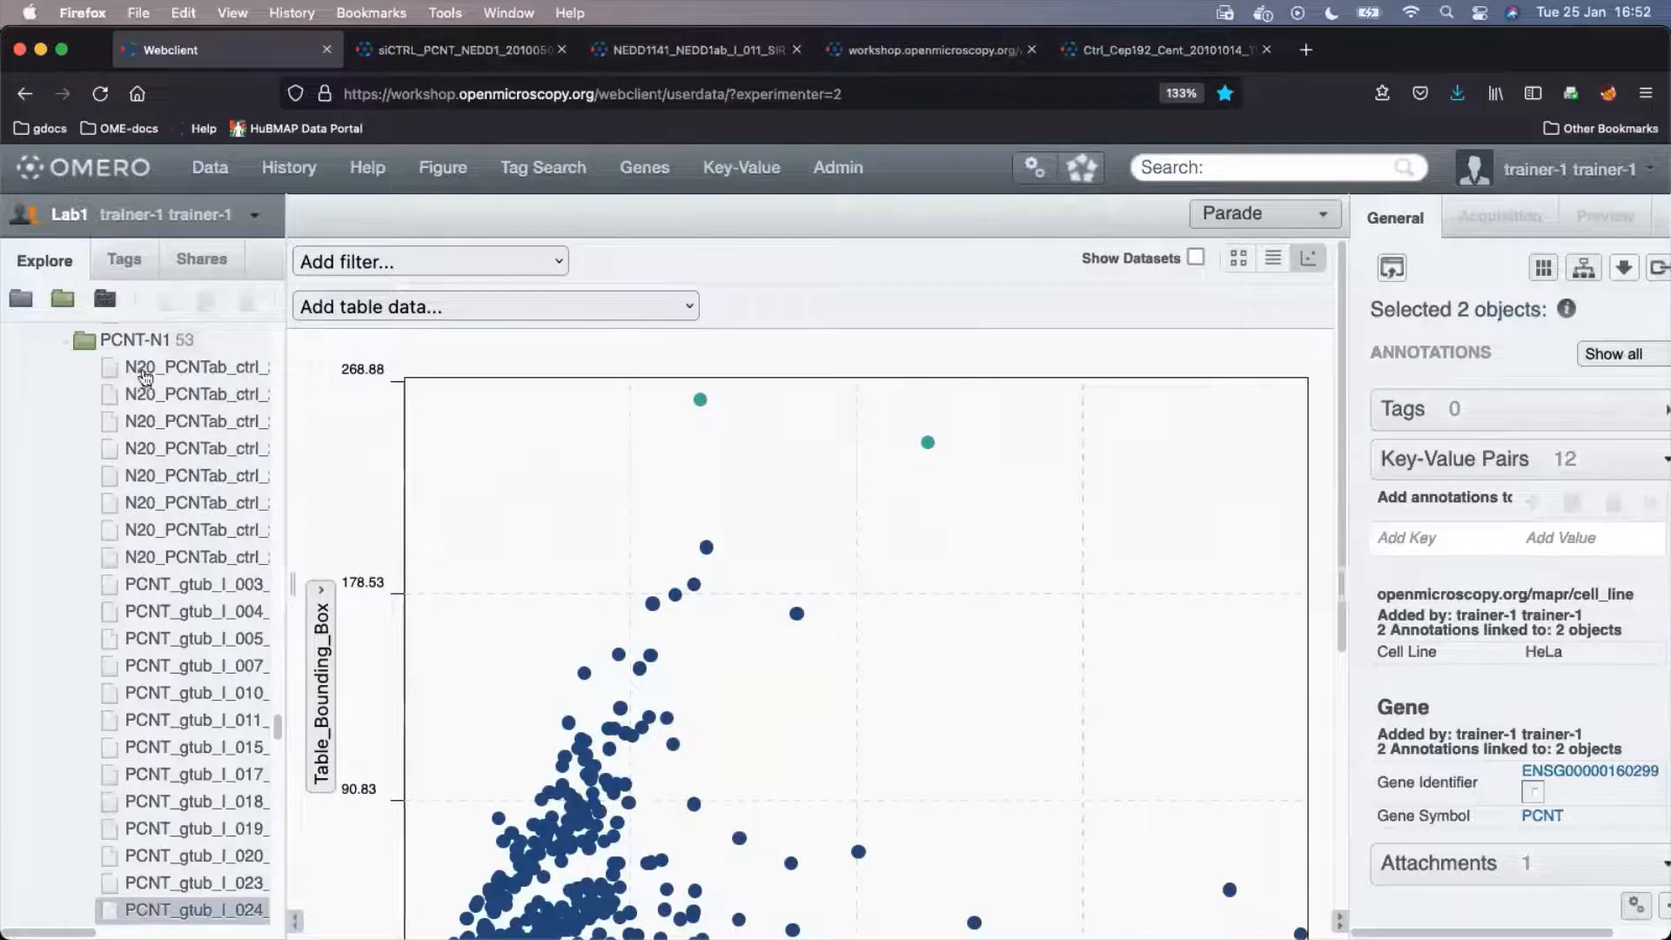
pyautogui.scroll(5, 146, 376)
pyautogui.scroll(15, 145, 376)
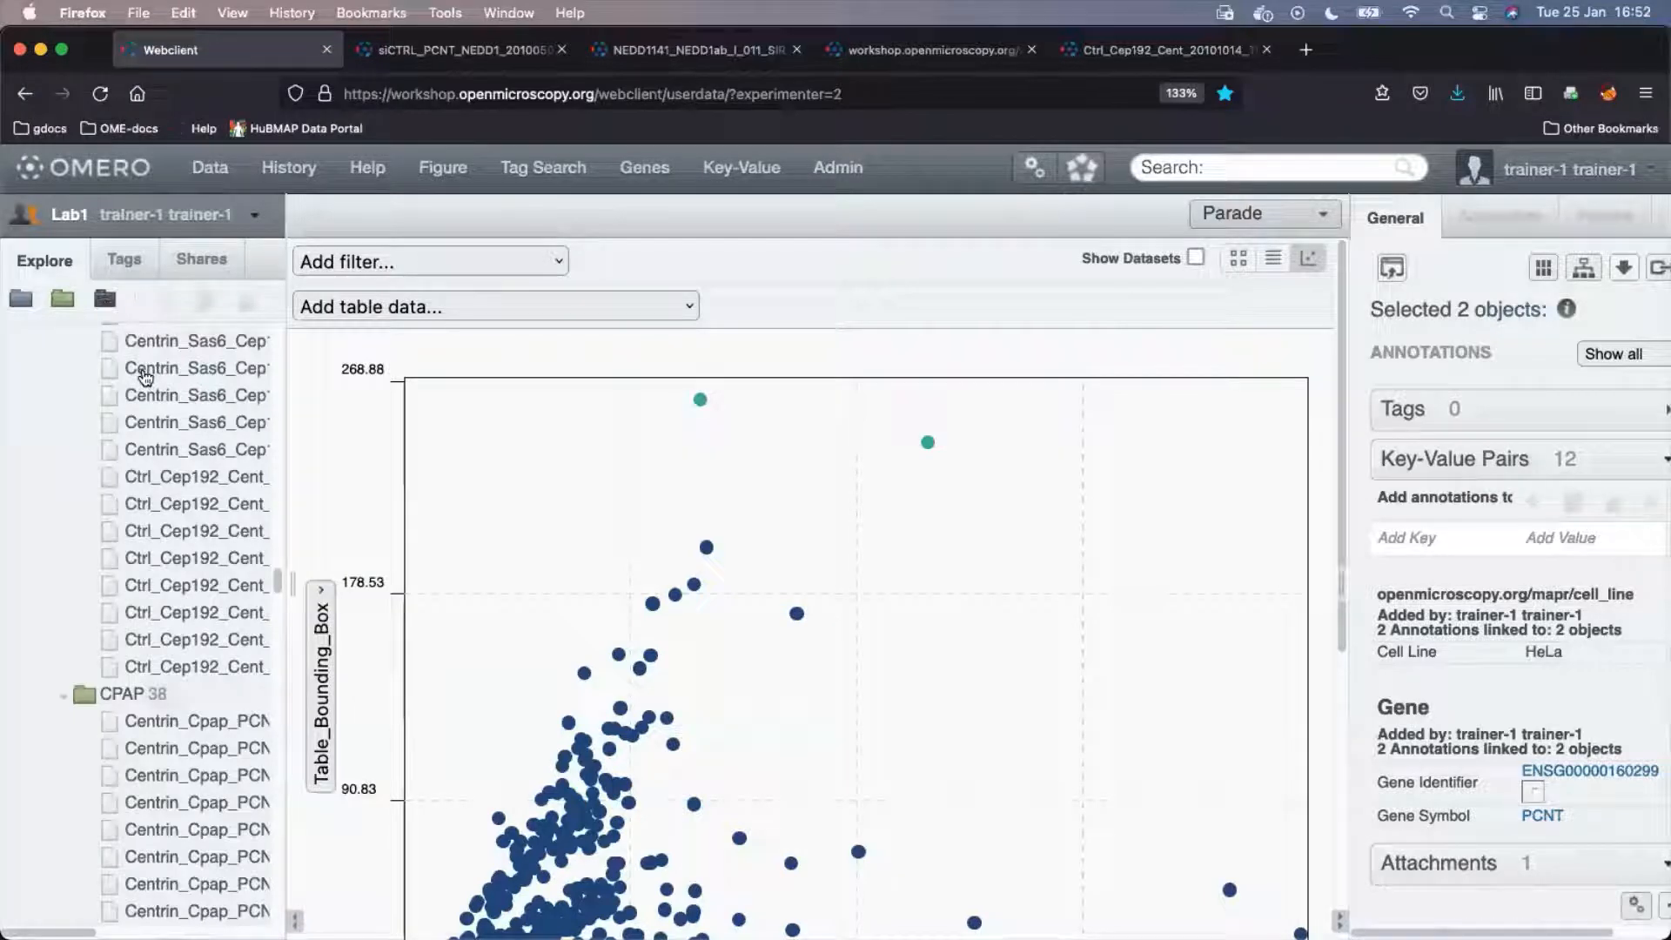
pyautogui.click(1271, 261)
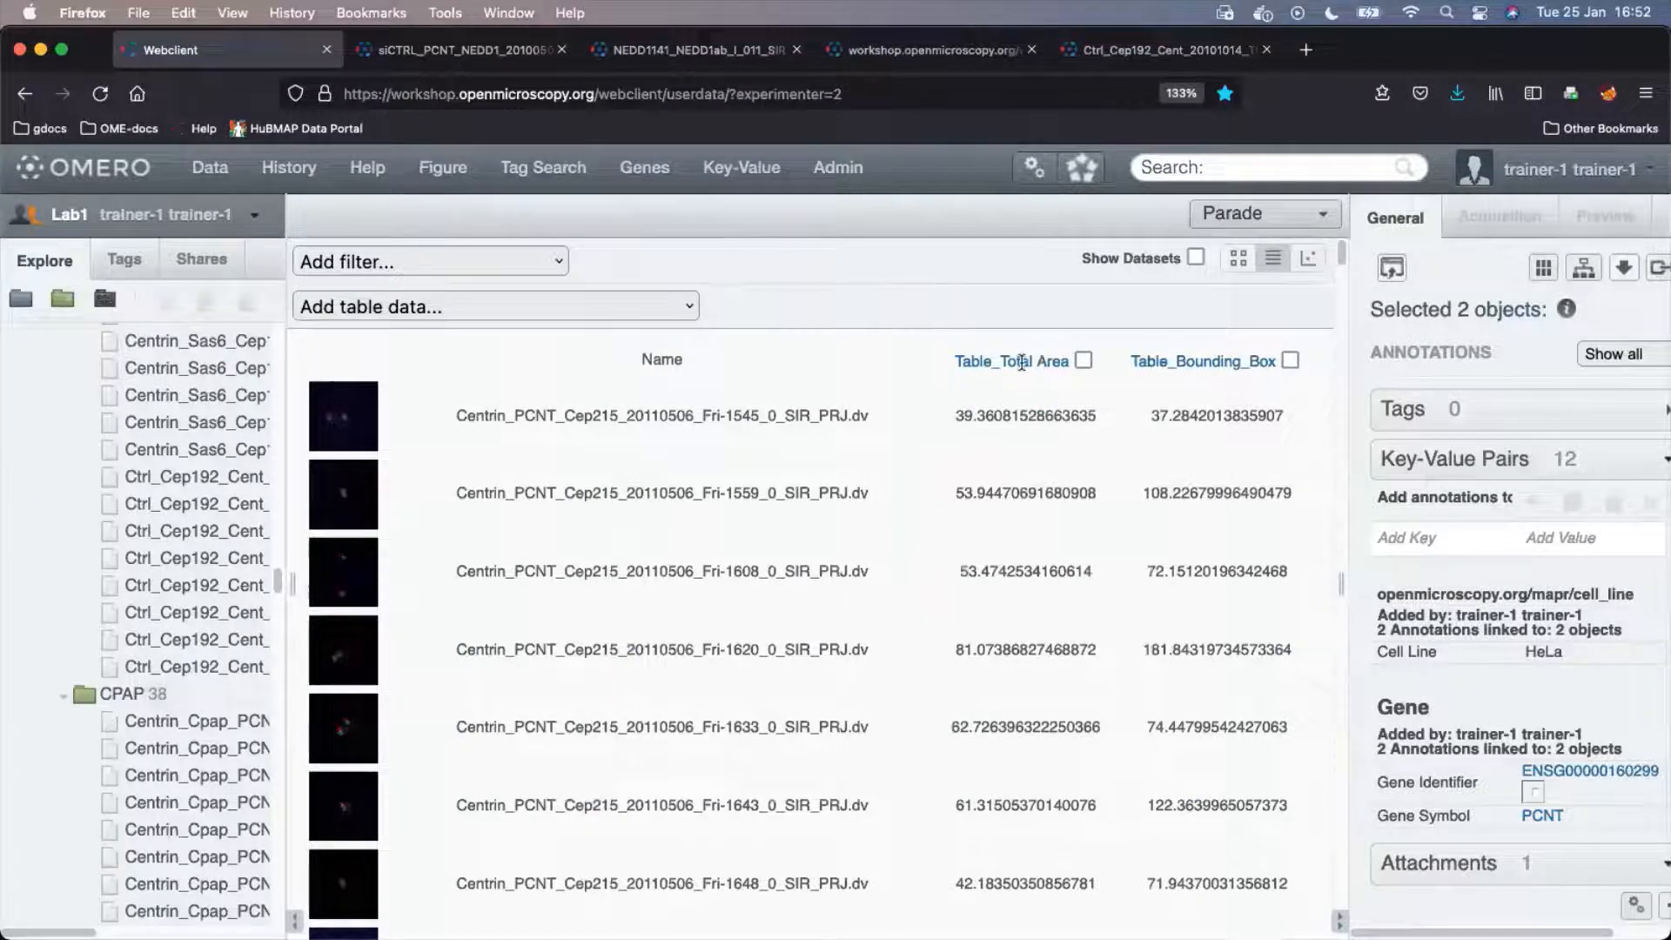
pyautogui.click(1083, 360)
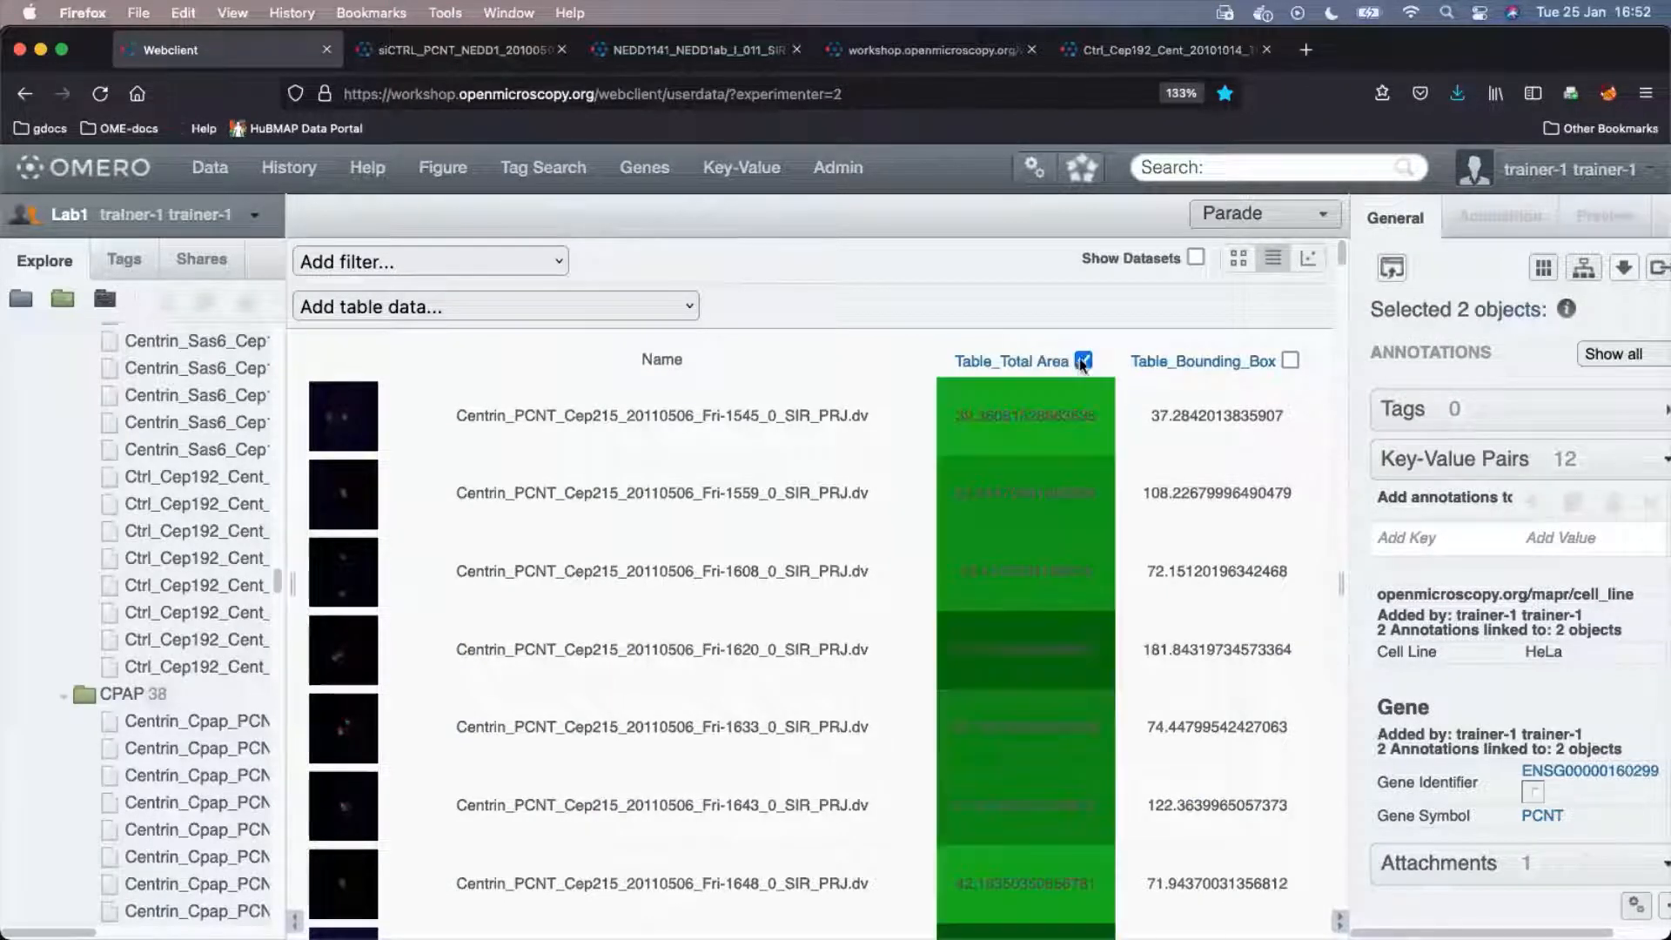
pyautogui.click(1291, 360)
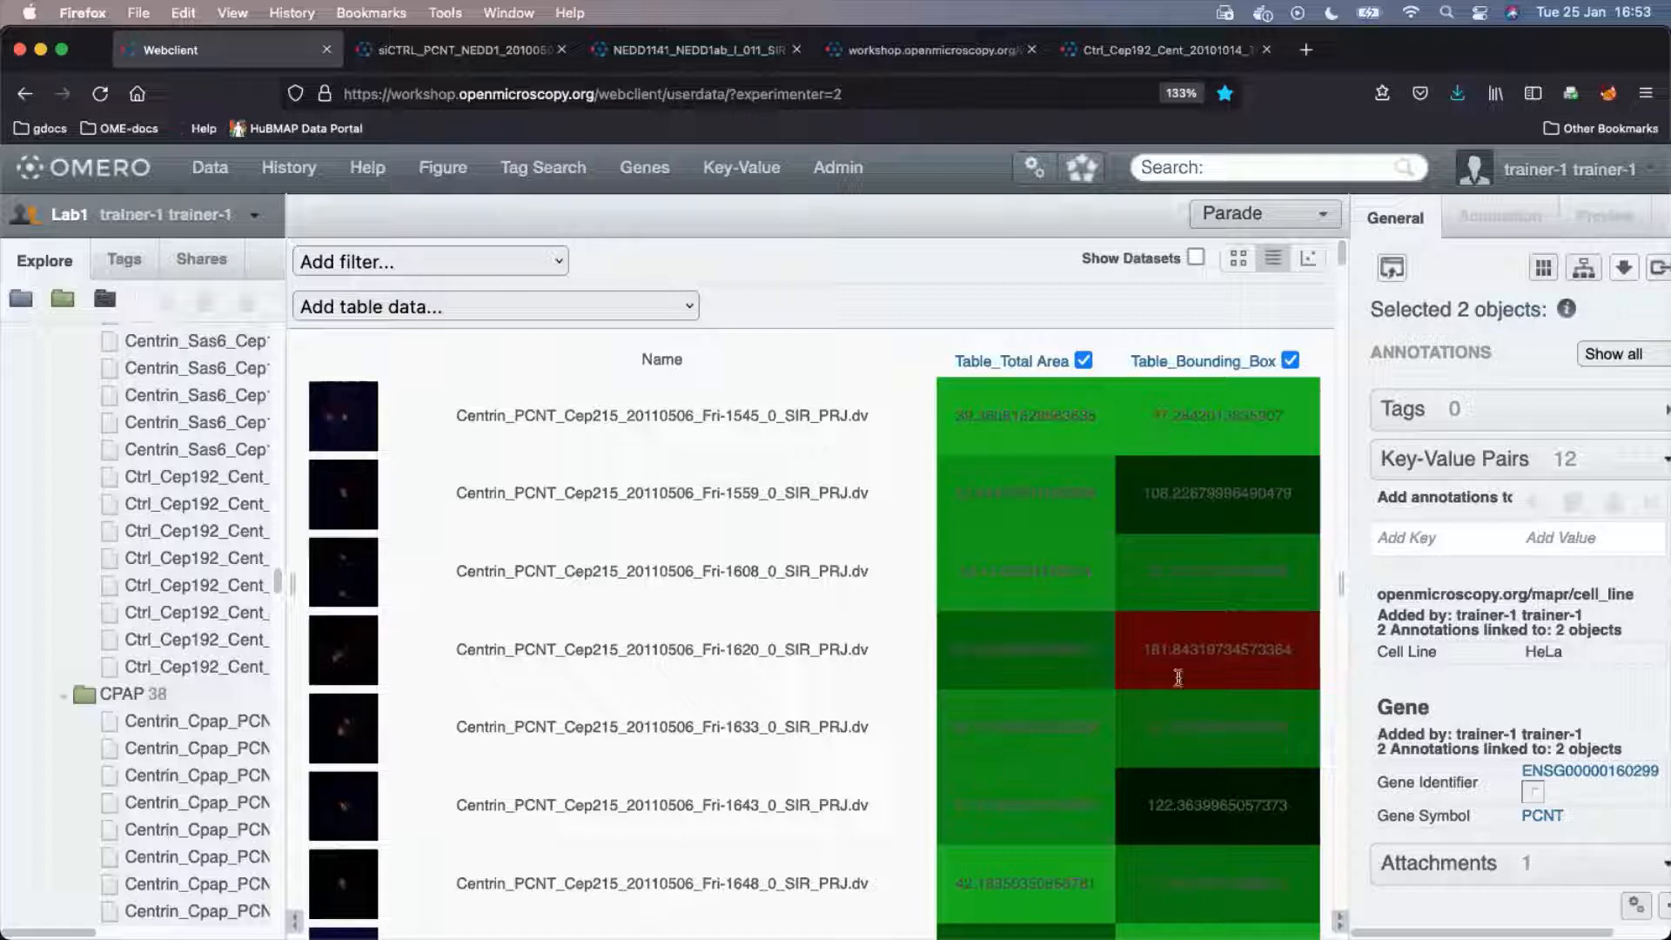
# Sort the image list by Table_Bounding_Box in ascending order, check the start of the list, and reverse it to descending.
pyautogui.click(1188, 359)
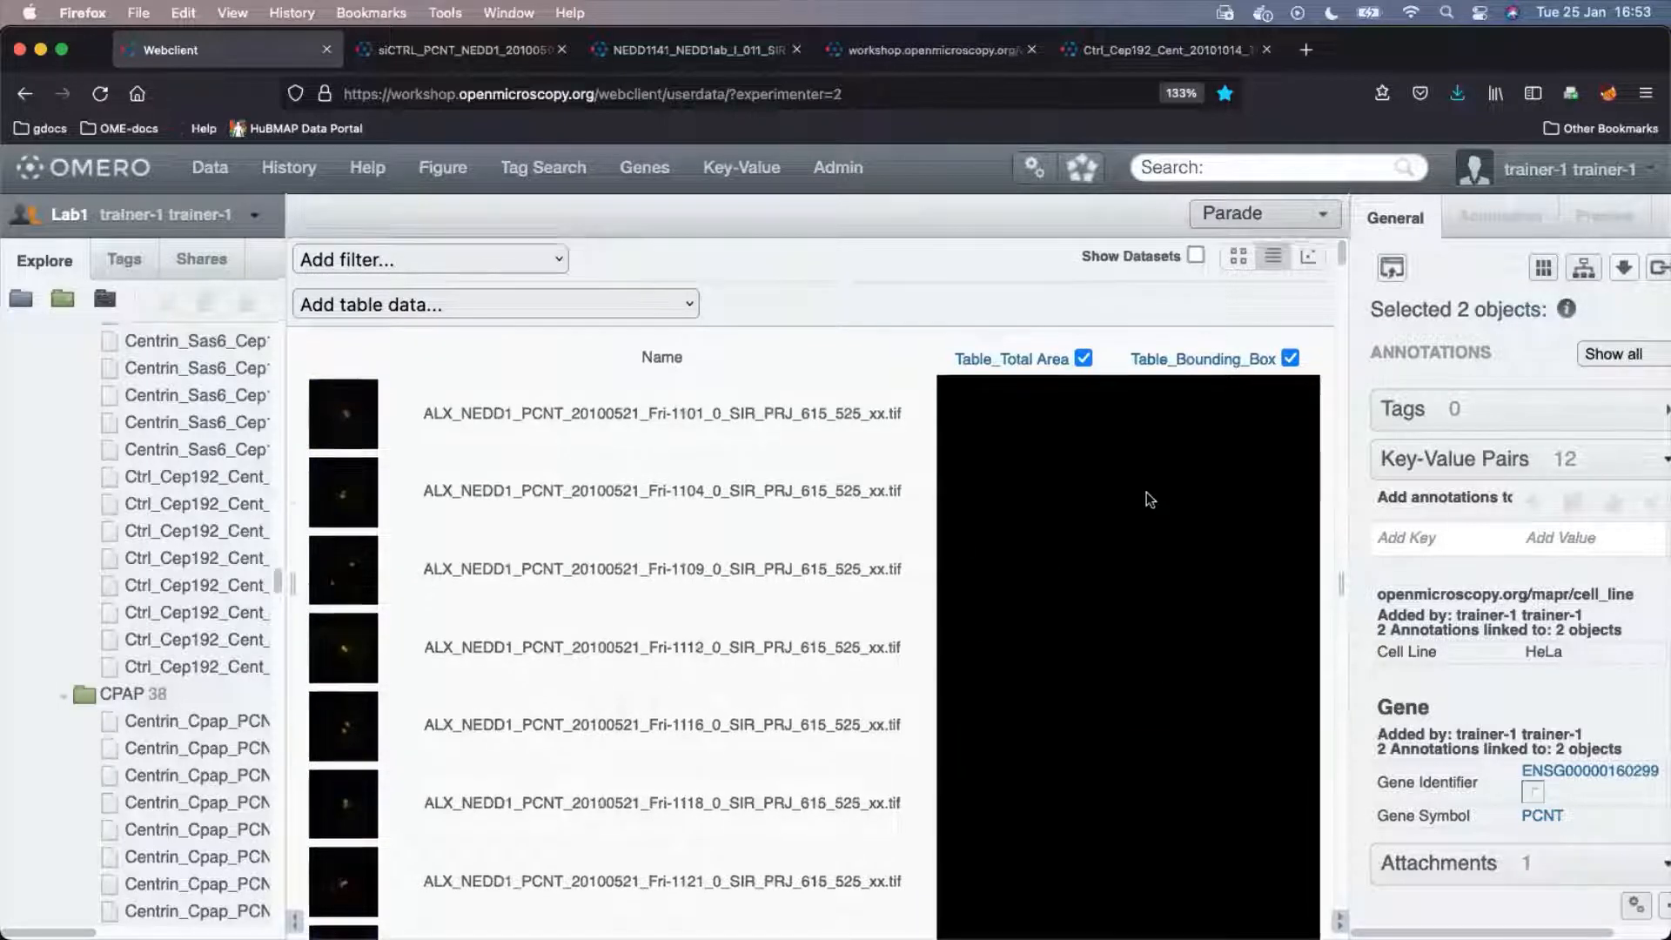
pyautogui.scroll(-3, 1146, 492)
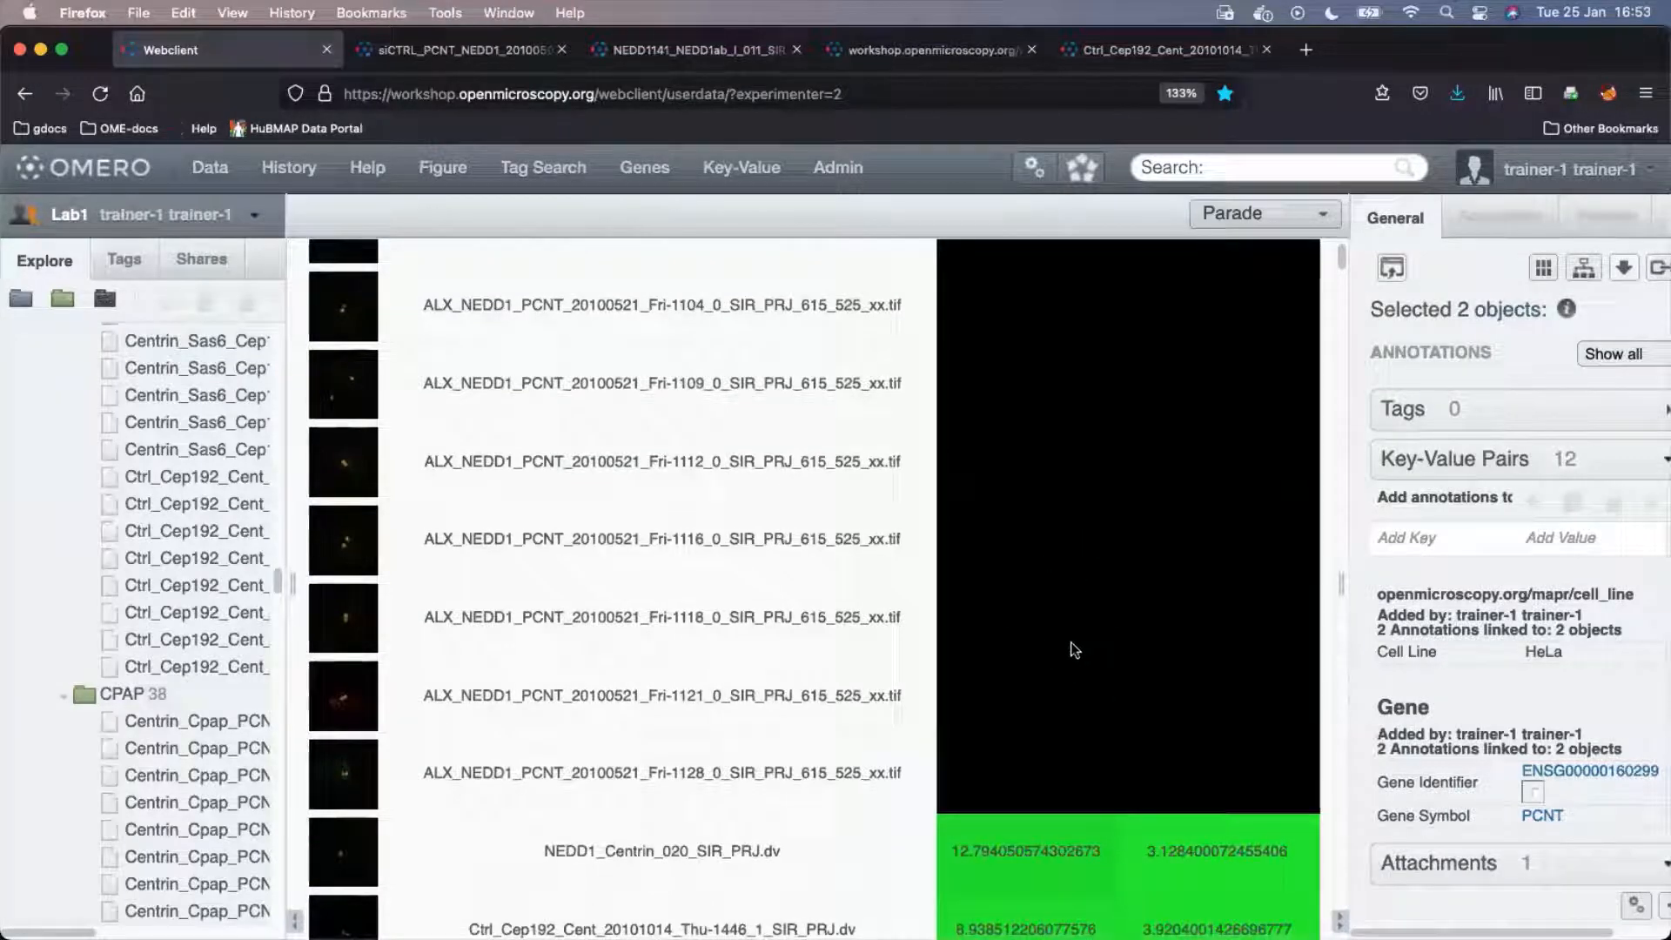
pyautogui.scroll(5, 1195, 416)
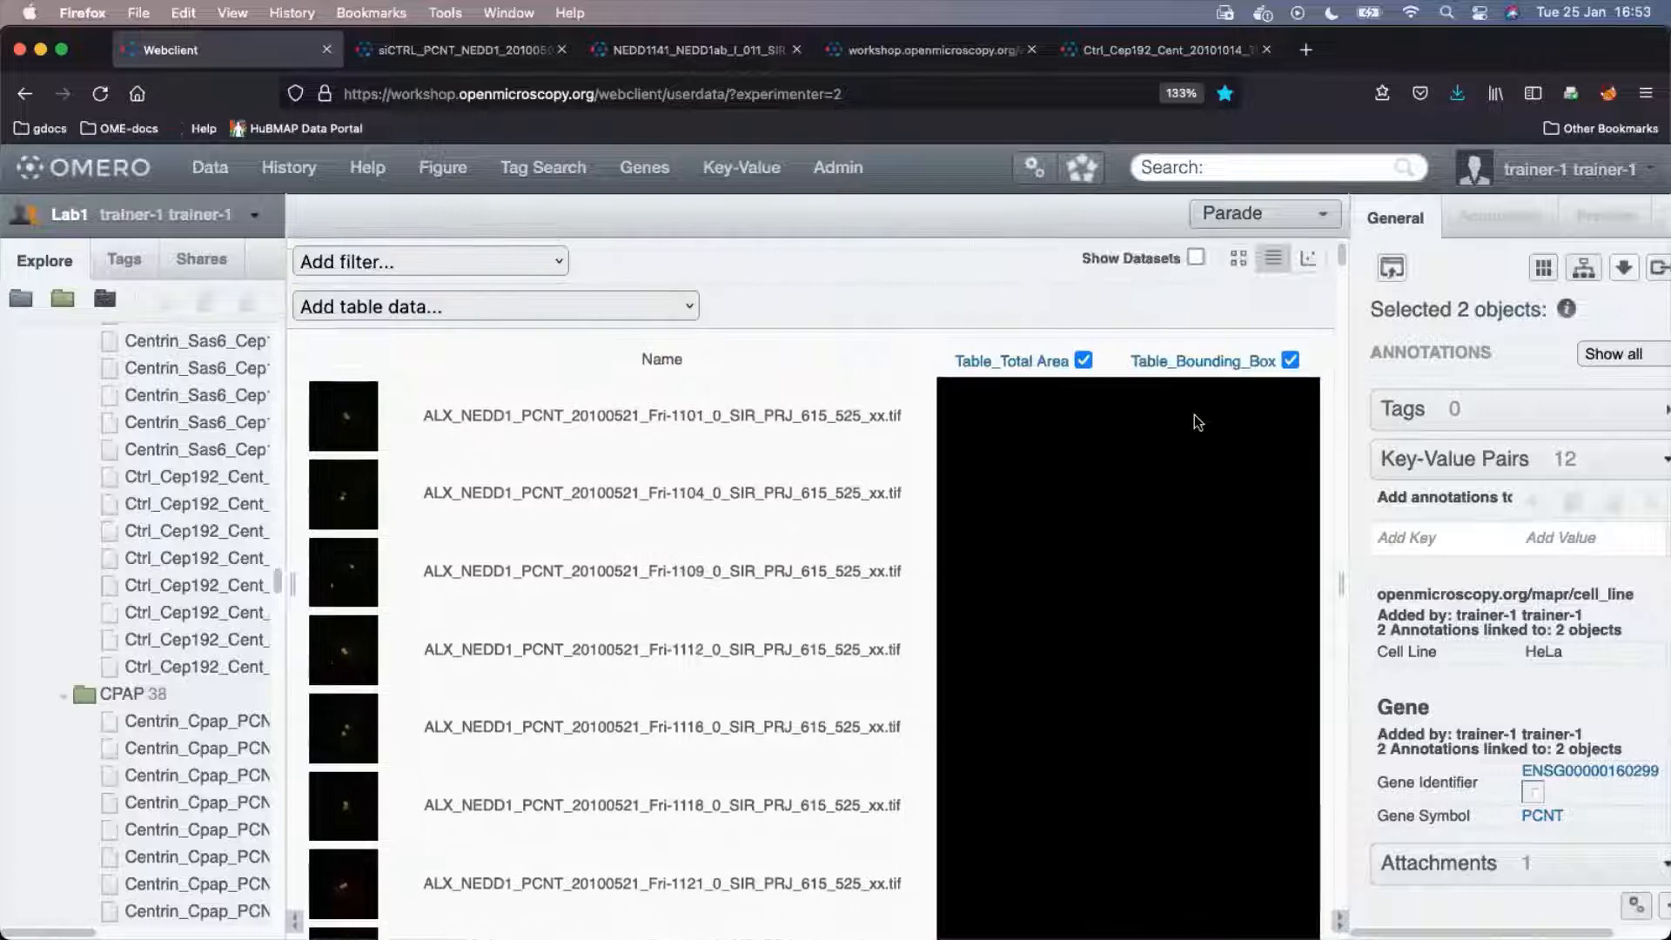
pyautogui.click(1191, 360)
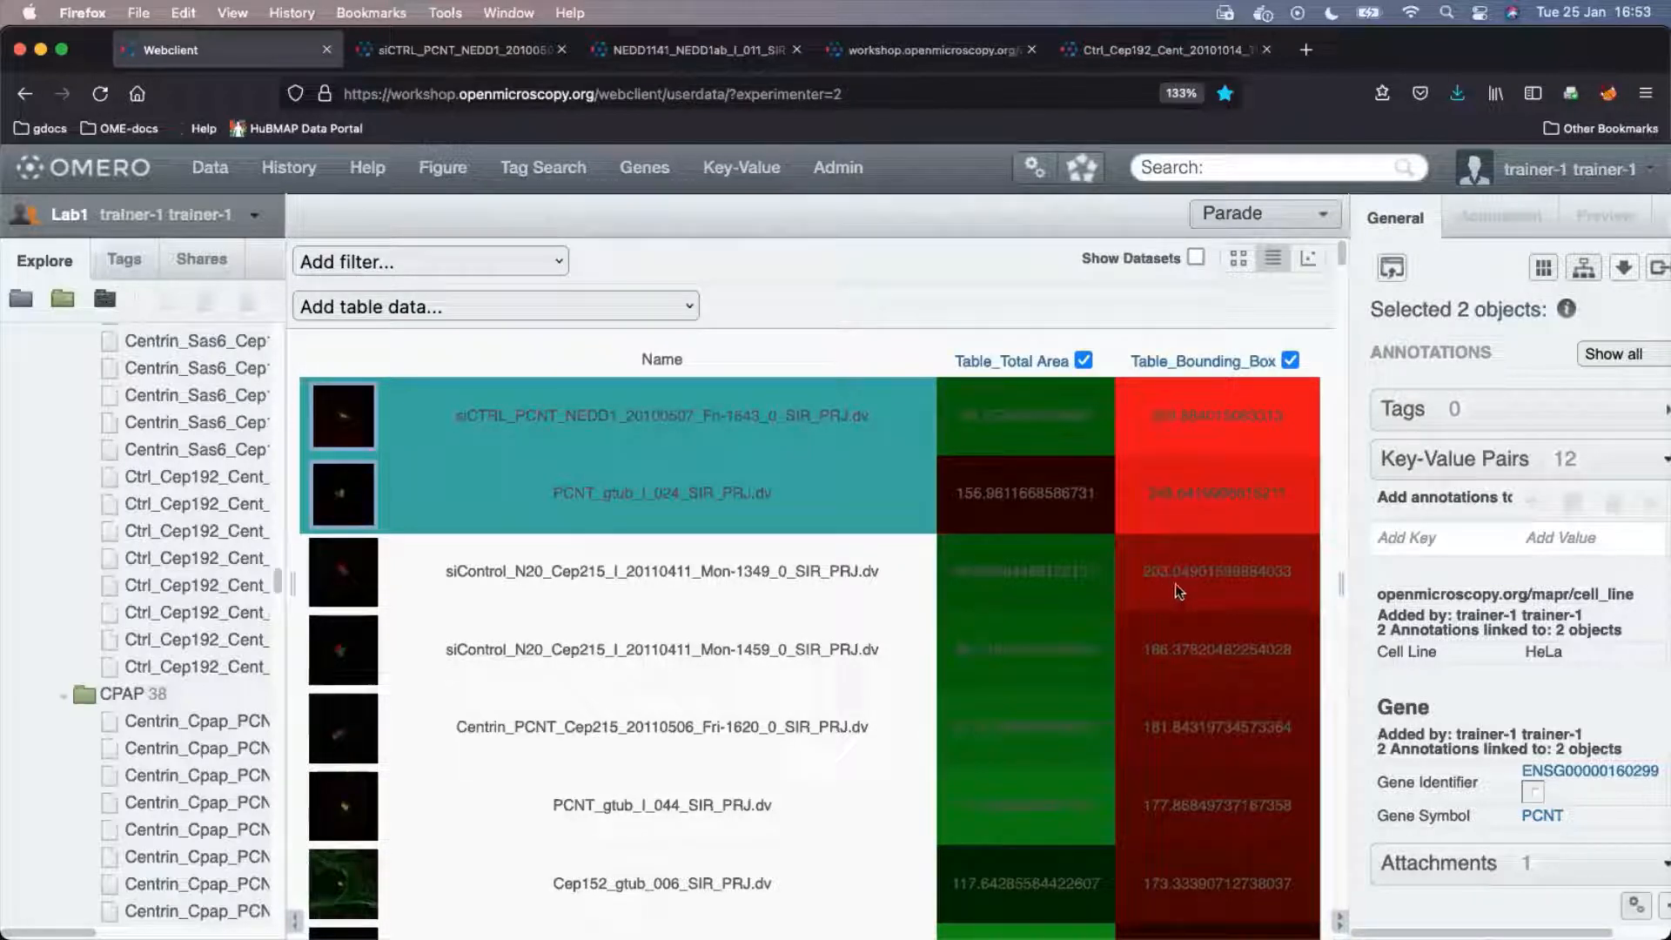
# Examine how the Table_Total Area and Table_Bounding_Box heatmap colours change down the sorted image list.
pyautogui.scroll(-5, 1176, 585)
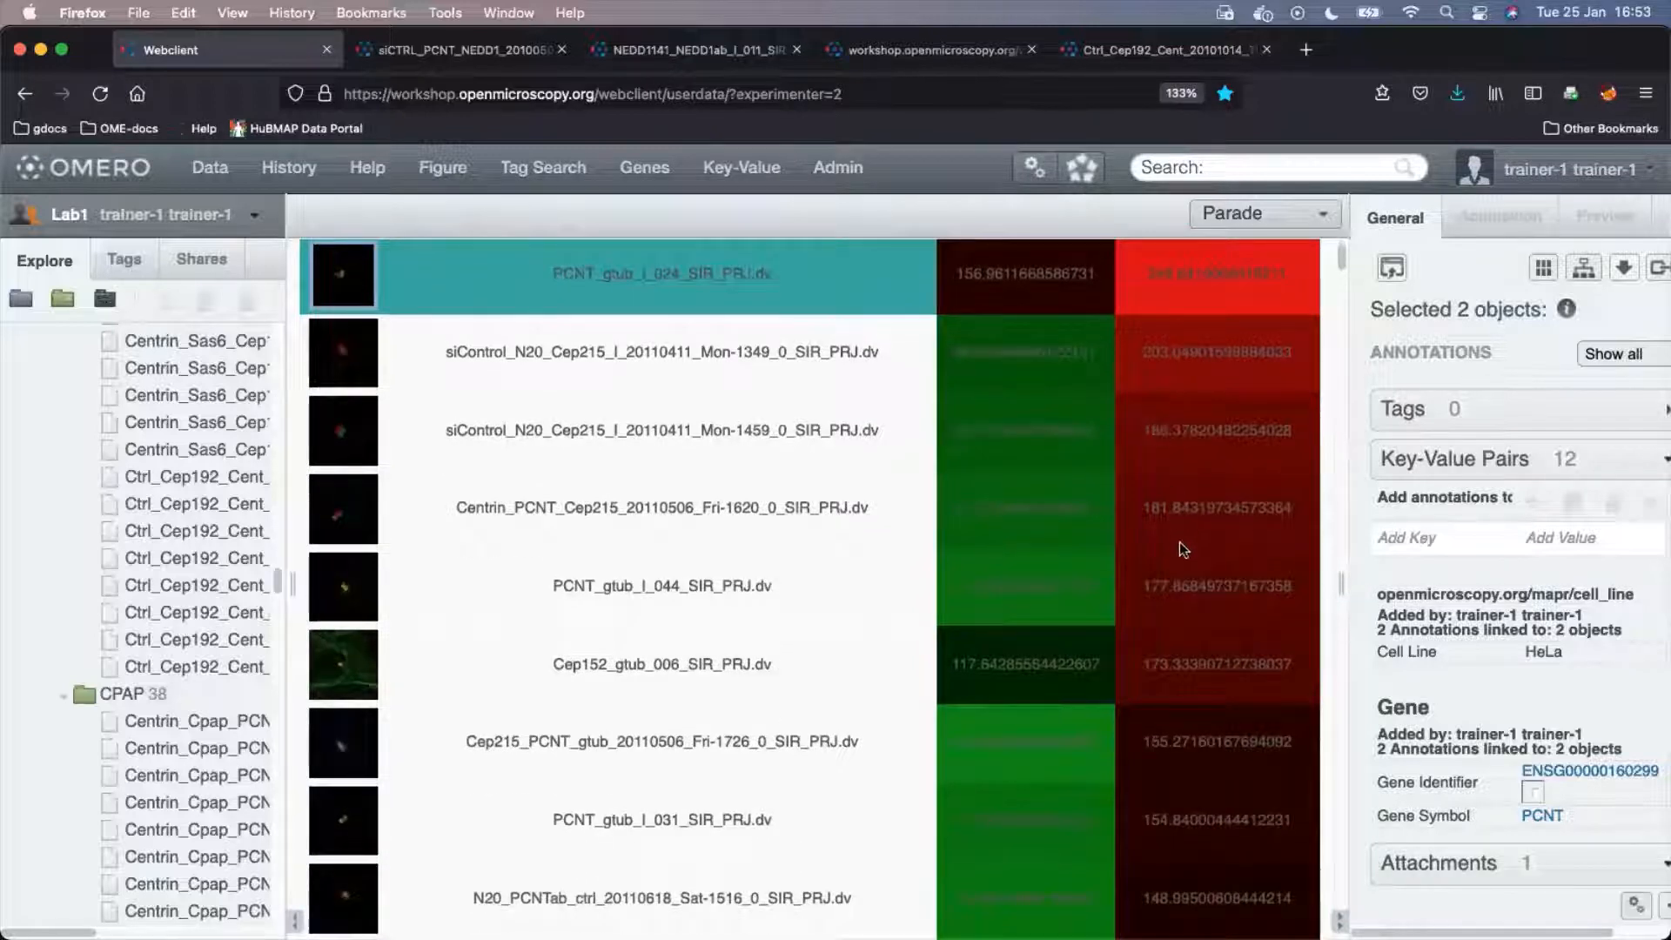
pyautogui.scroll(-10, 1179, 542)
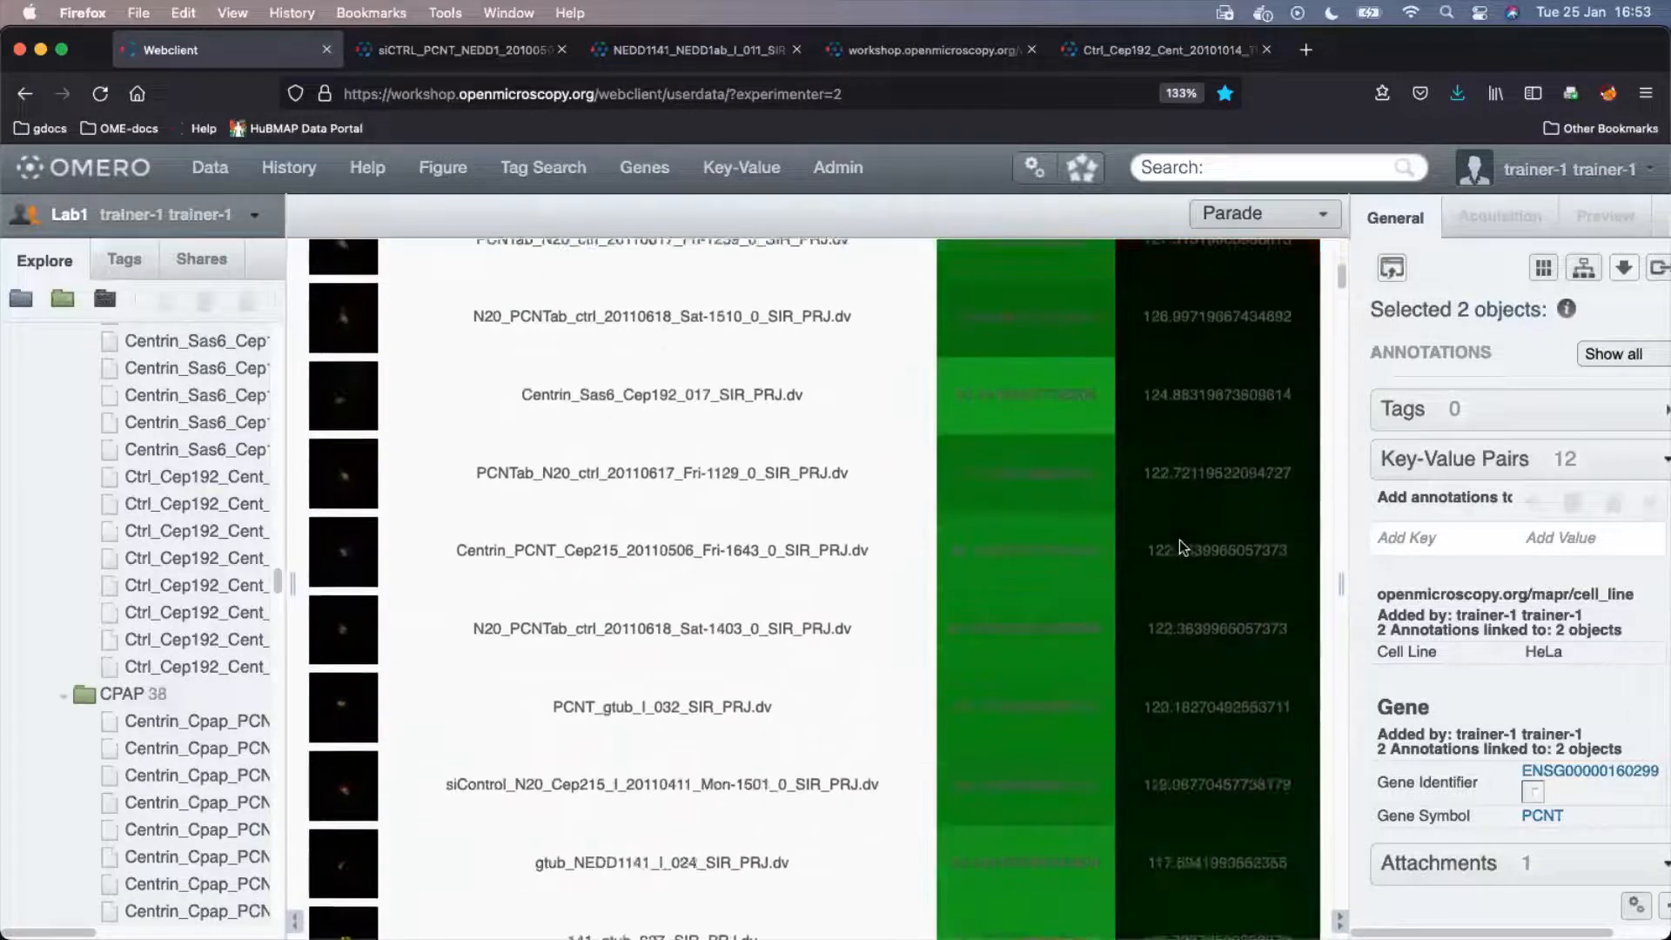
pyautogui.scroll(-10, 1178, 545)
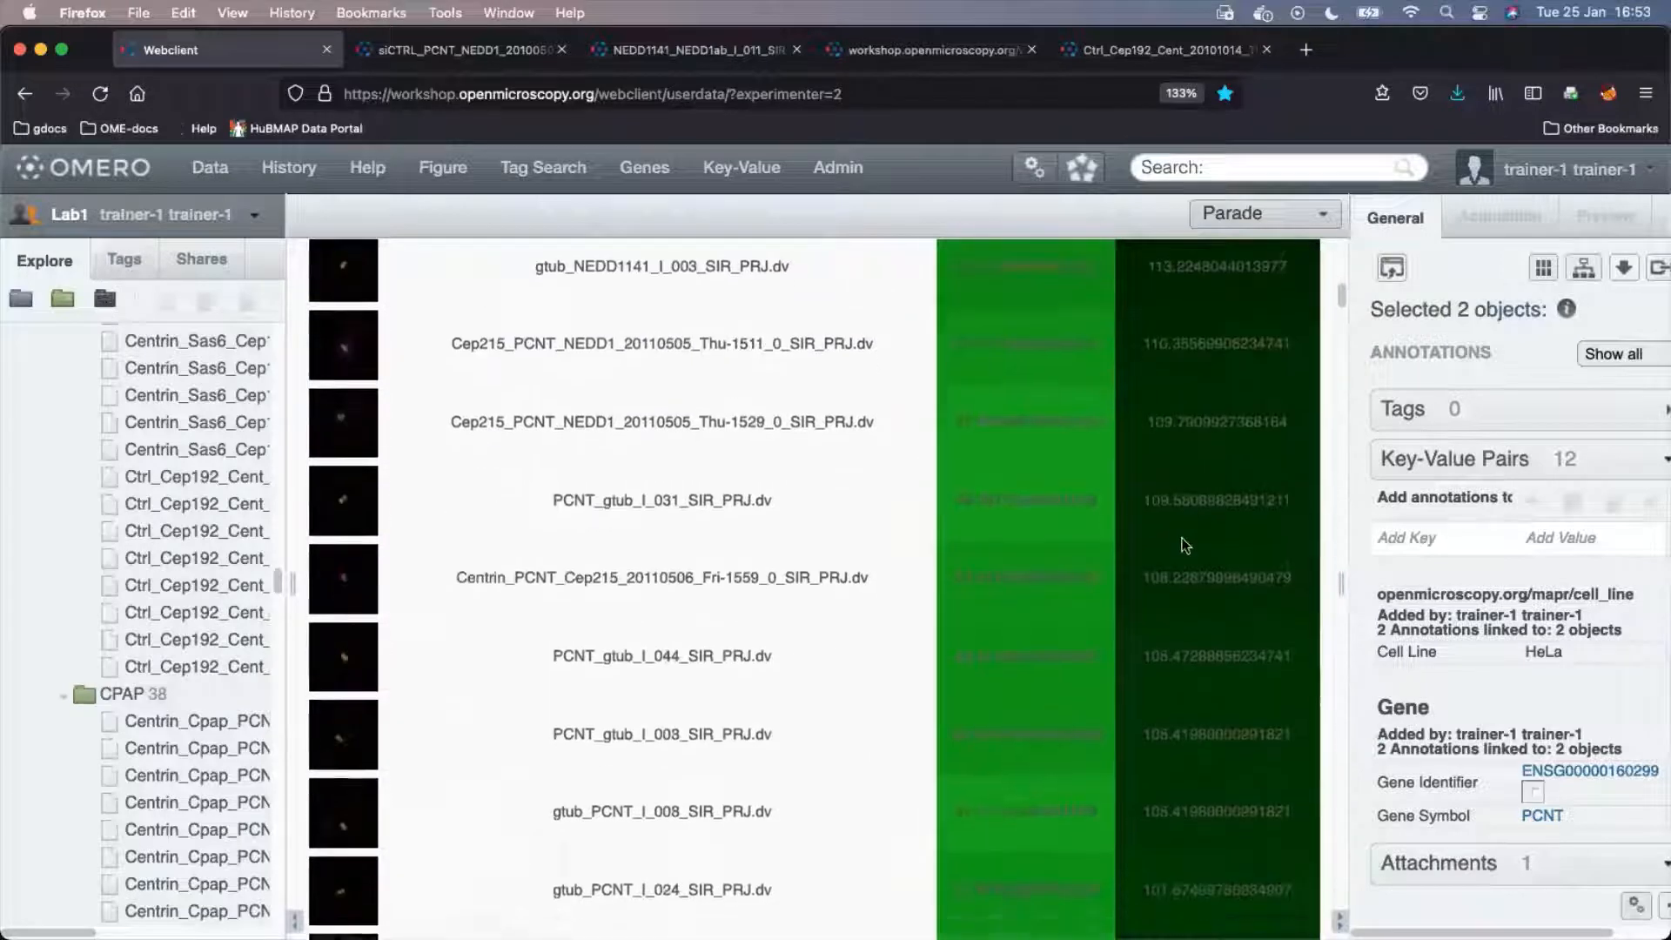
pyautogui.scroll(15, 1185, 545)
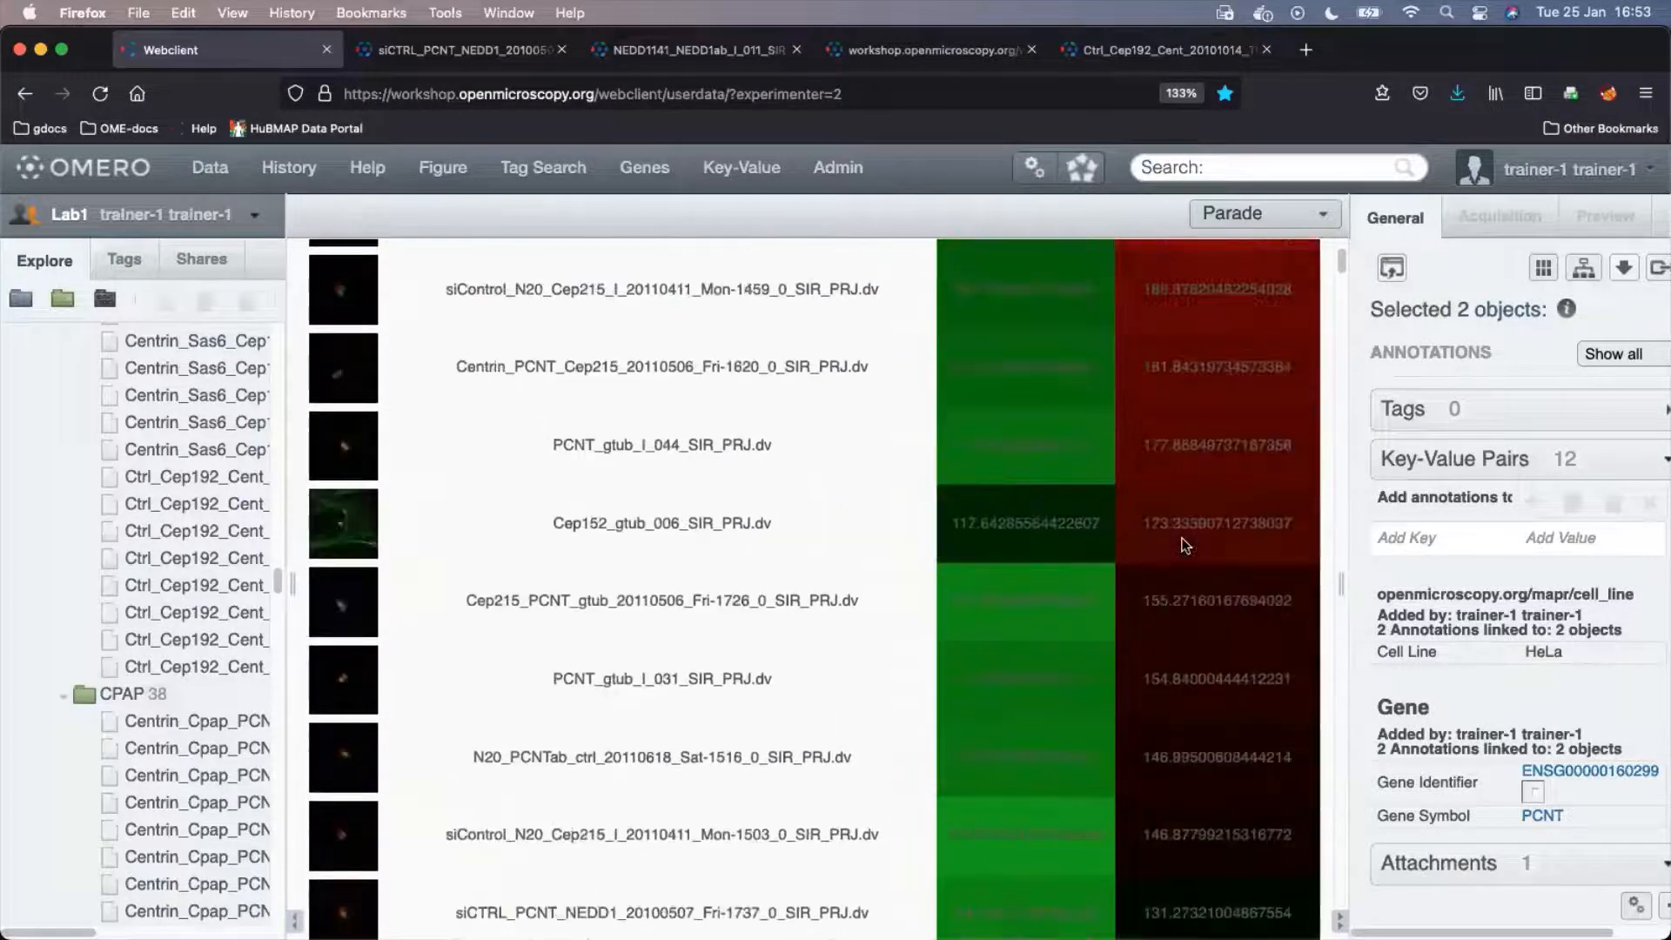
pyautogui.scroll(-8, 1186, 545)
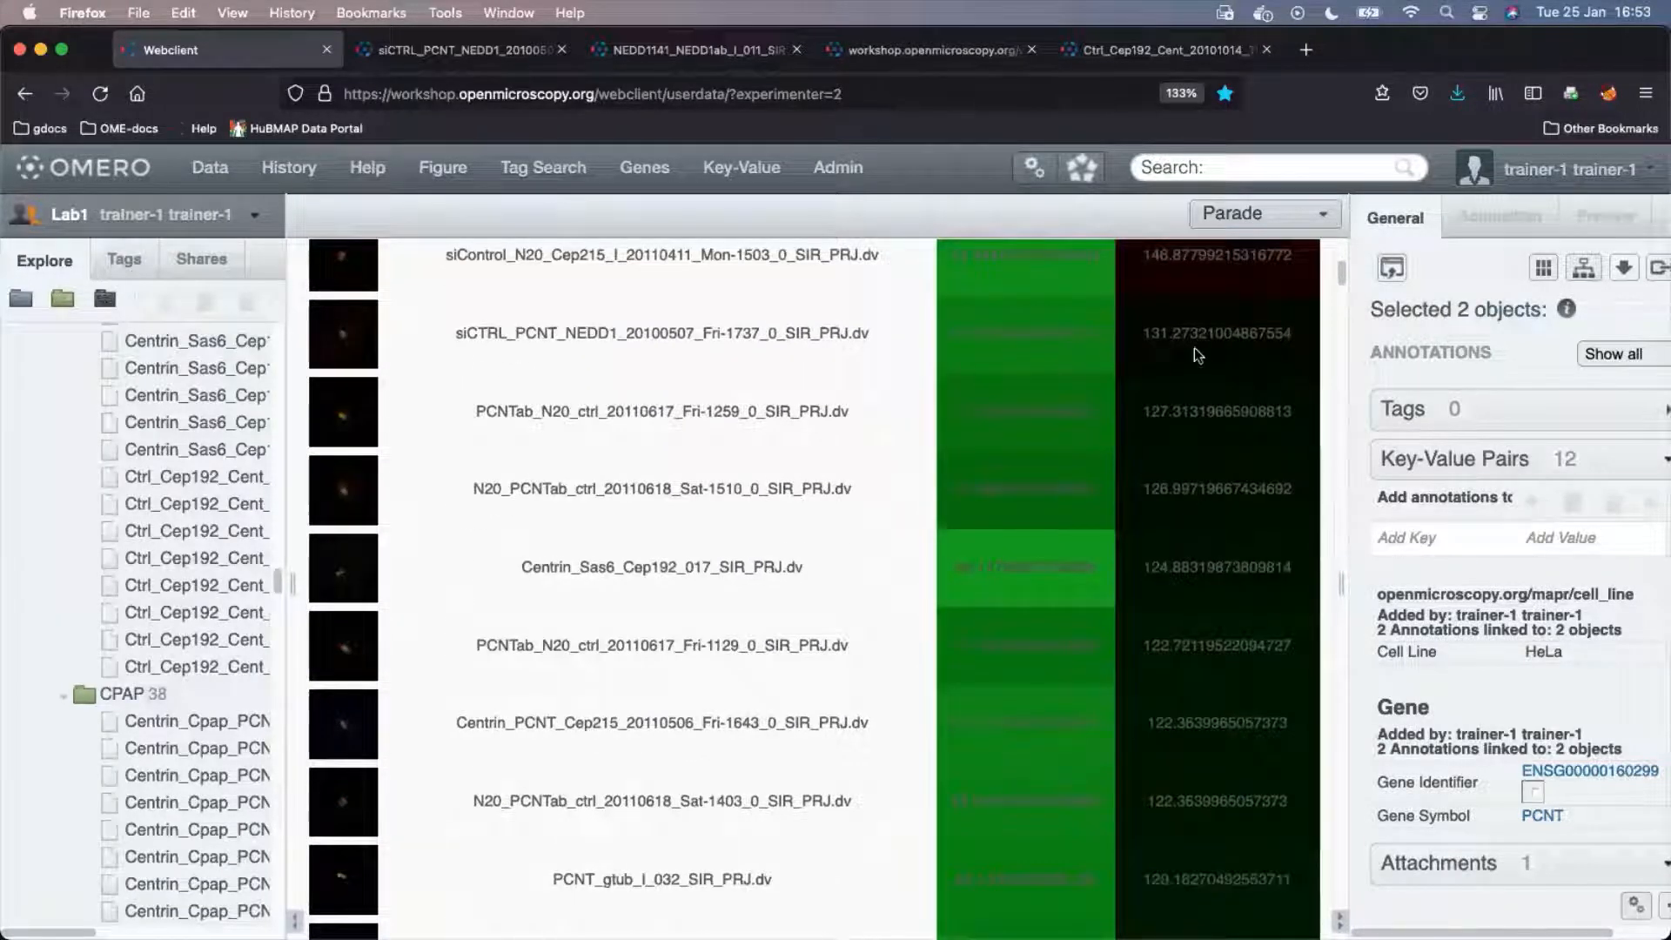
pyautogui.scroll(-8, 1188, 390)
pyautogui.scroll(7, 1188, 392)
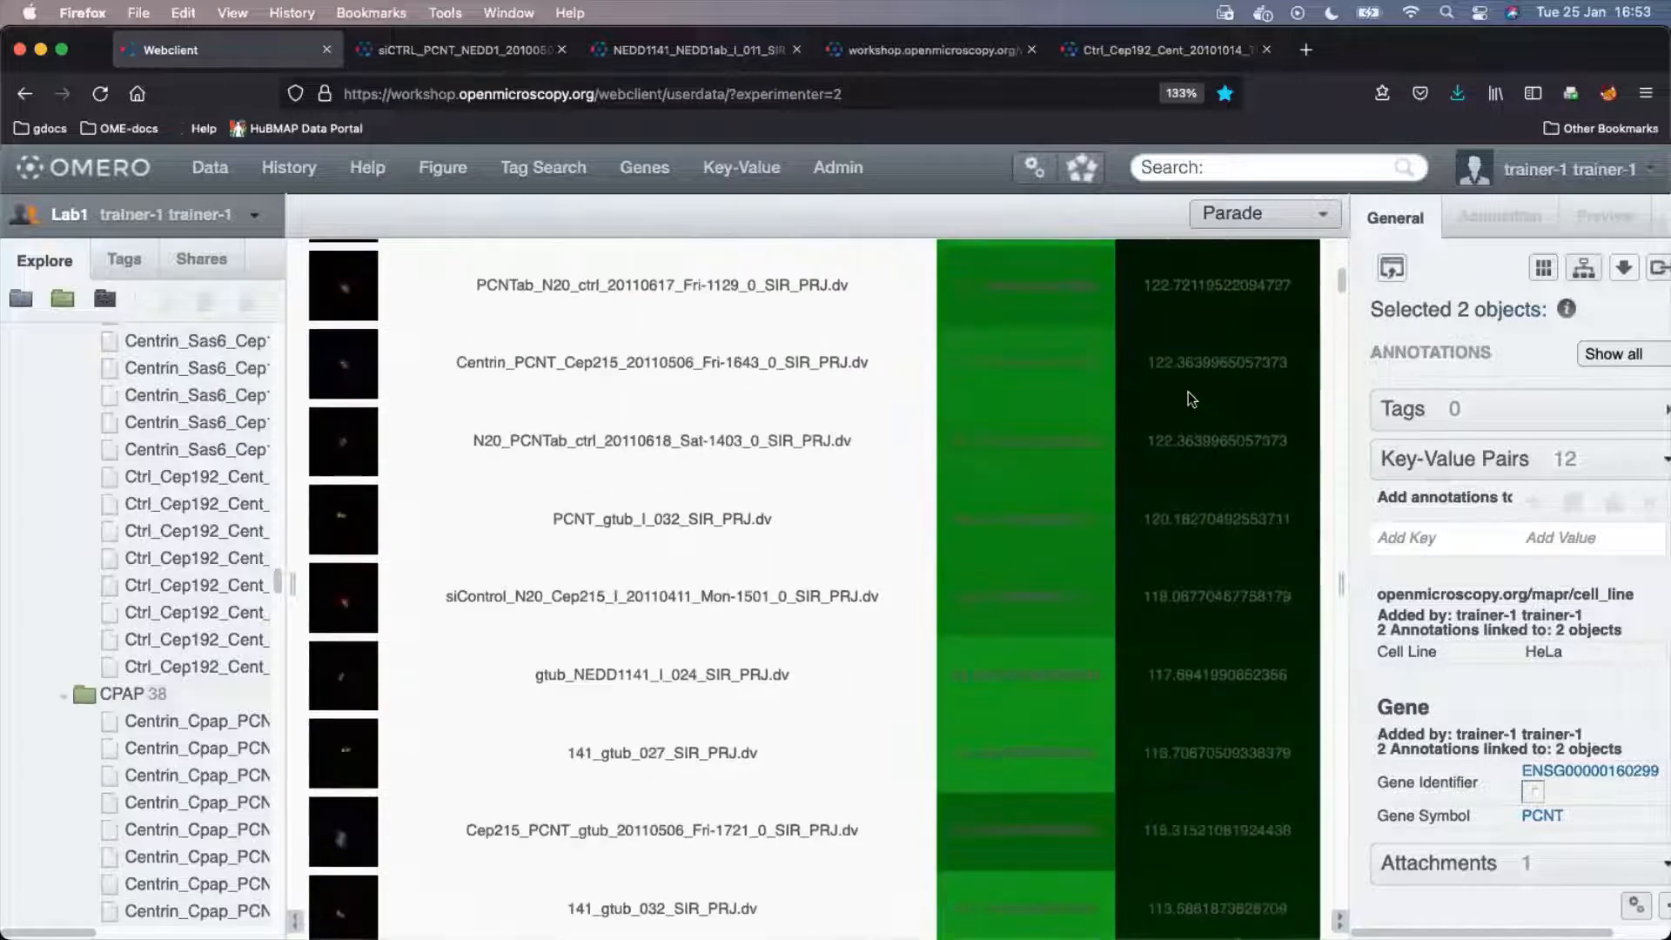
pyautogui.scroll(-5, 1167, 430)
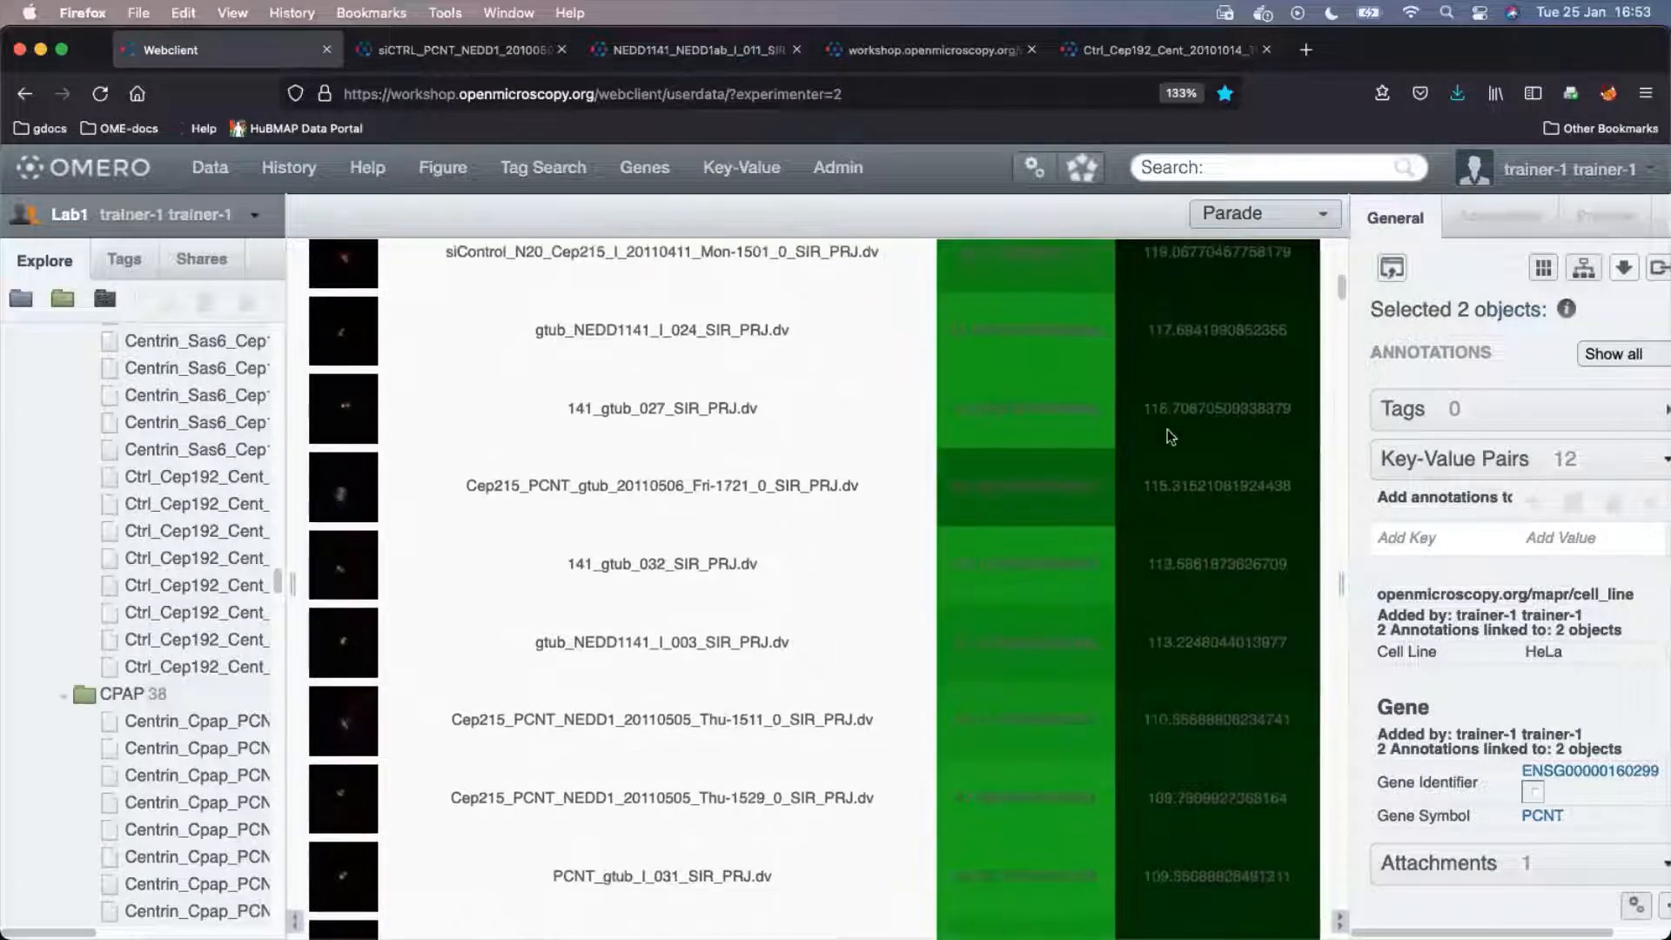
pyautogui.scroll(6, 1167, 430)
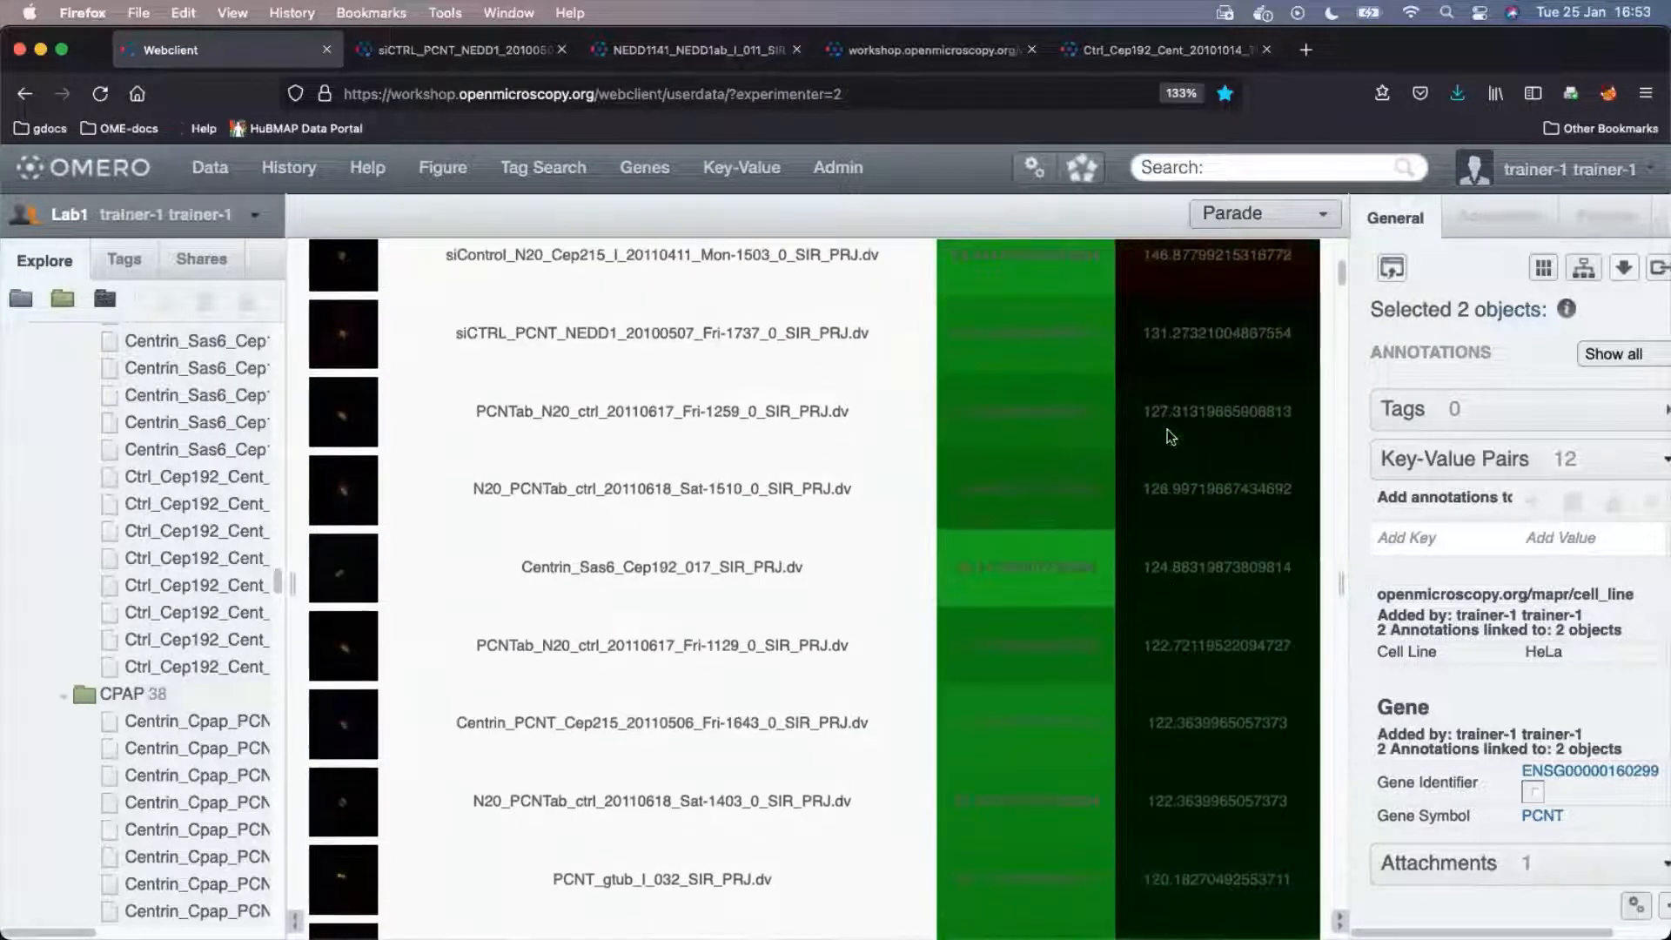
pyautogui.scroll(-7, 1167, 430)
pyautogui.scroll(-10, 1190, 400)
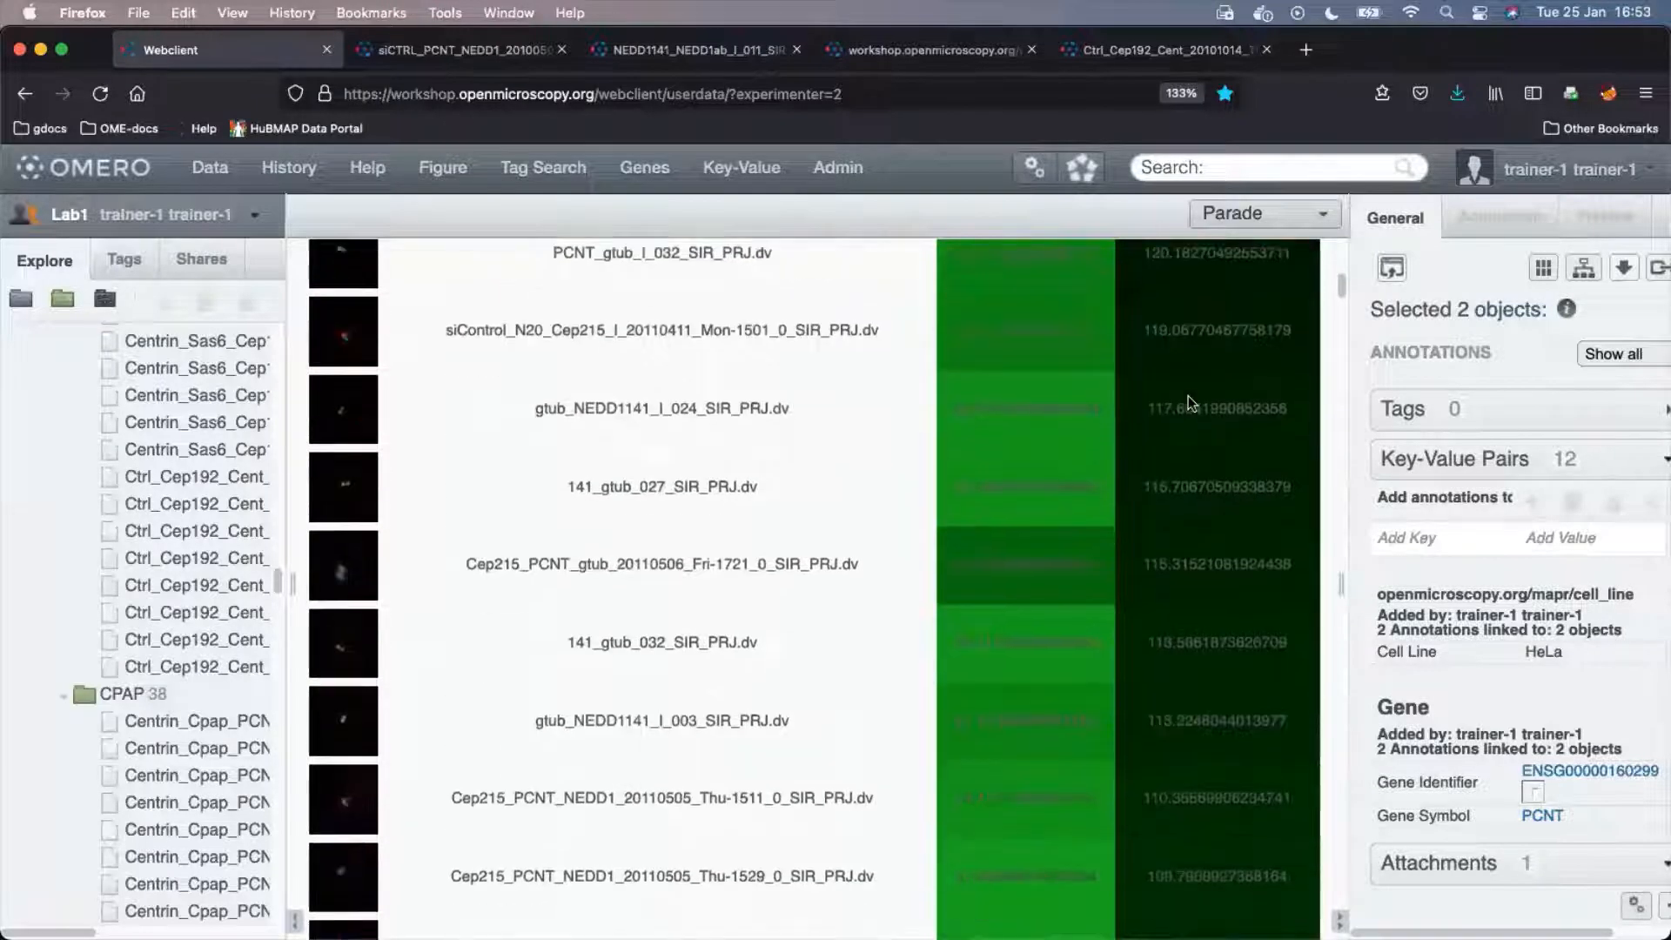
pyautogui.scroll(-15, 1188, 397)
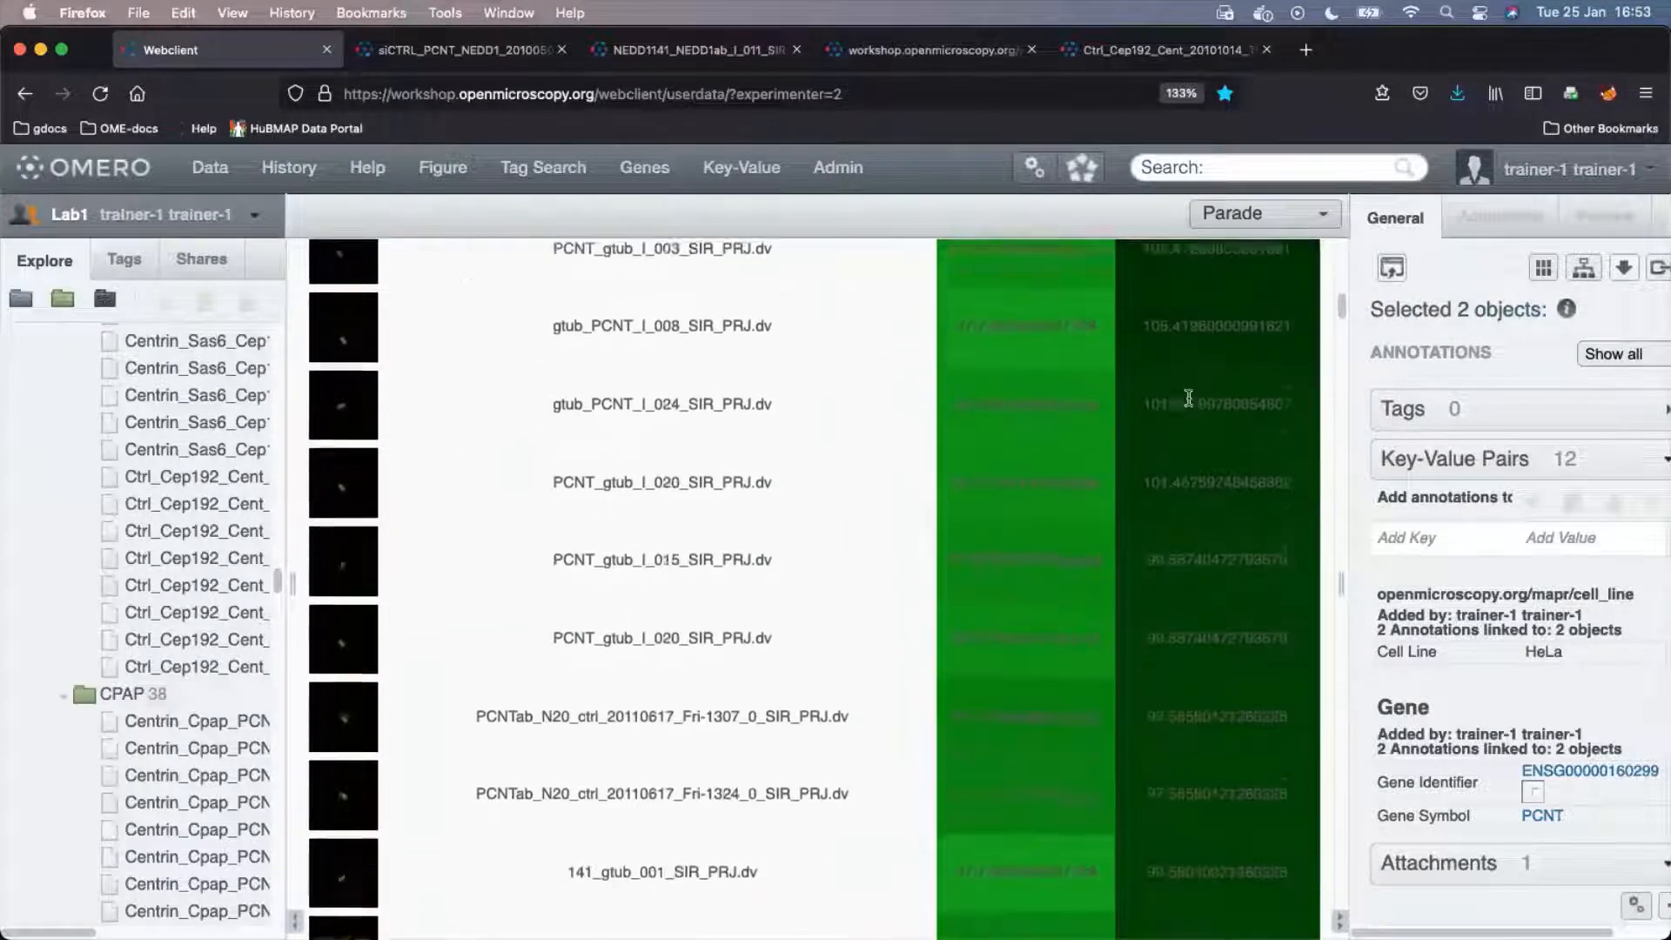
pyautogui.scroll(-4, 1188, 395)
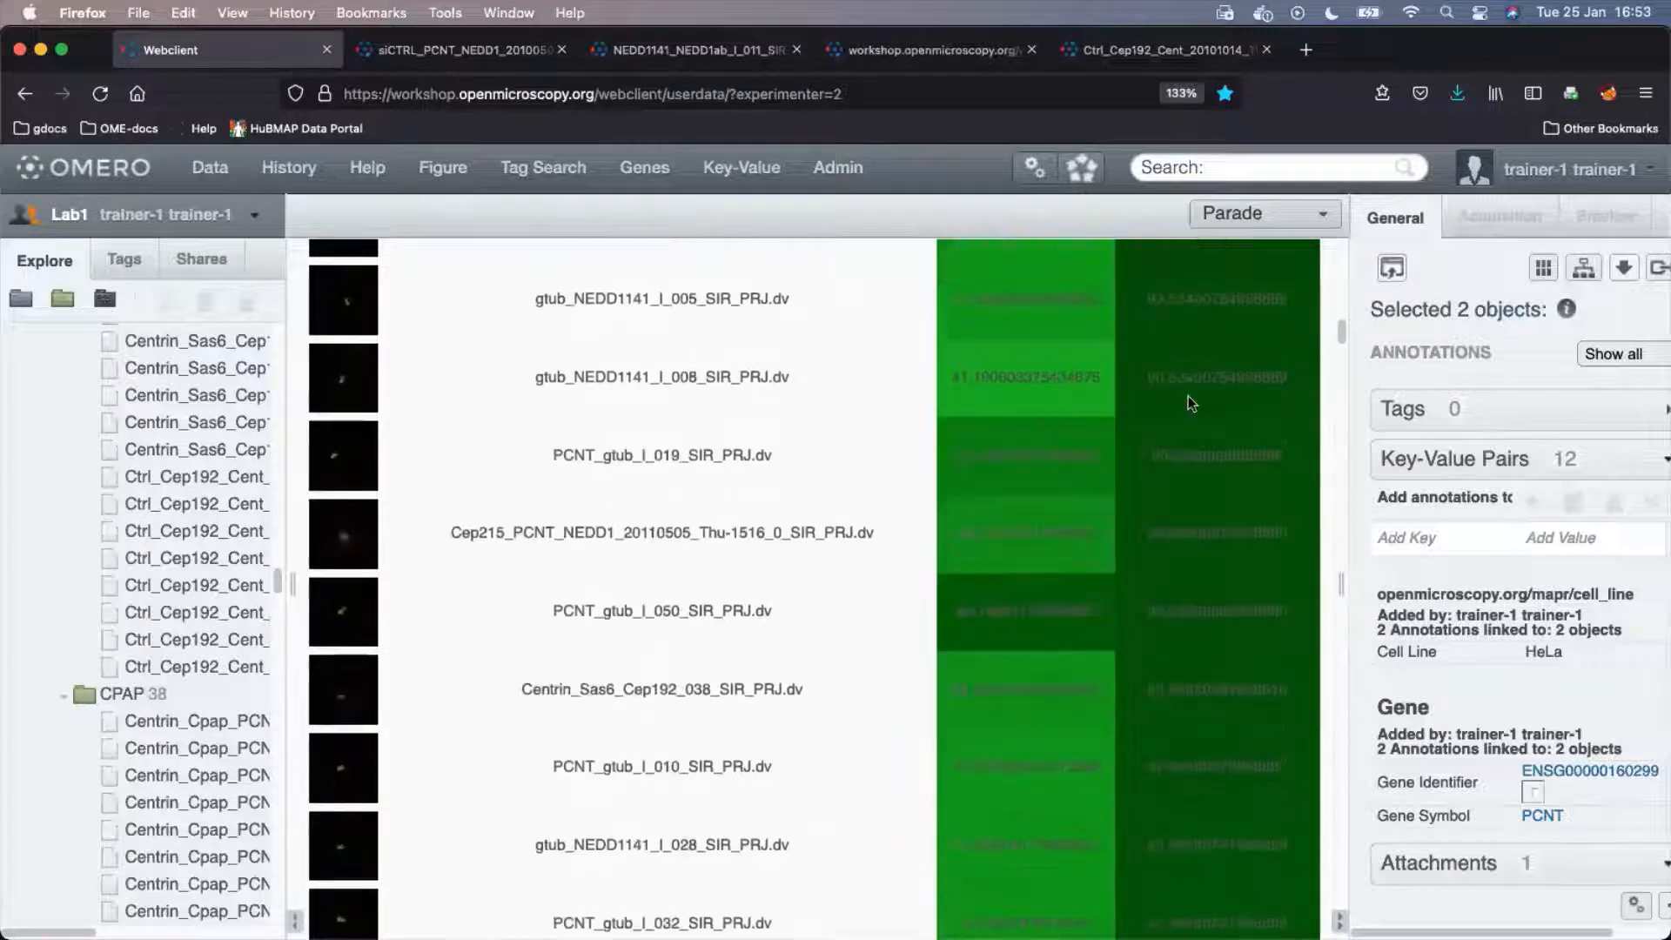
pyautogui.scroll(-4, 1188, 458)
pyautogui.scroll(-10, 1188, 462)
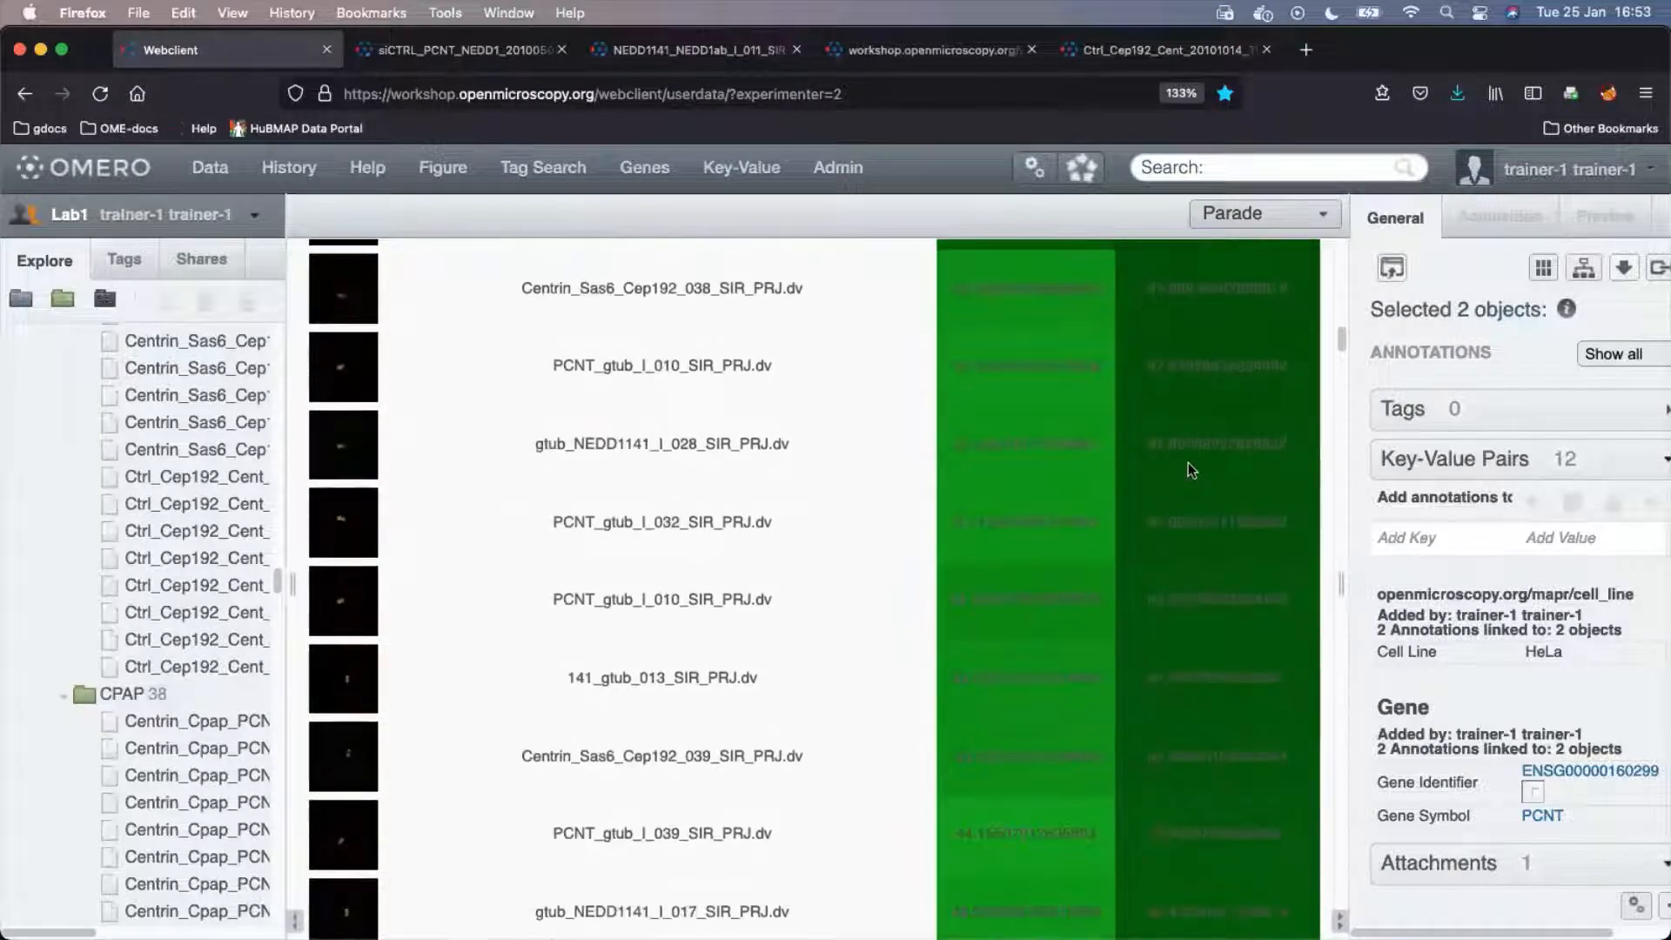
pyautogui.scroll(-4, 1188, 464)
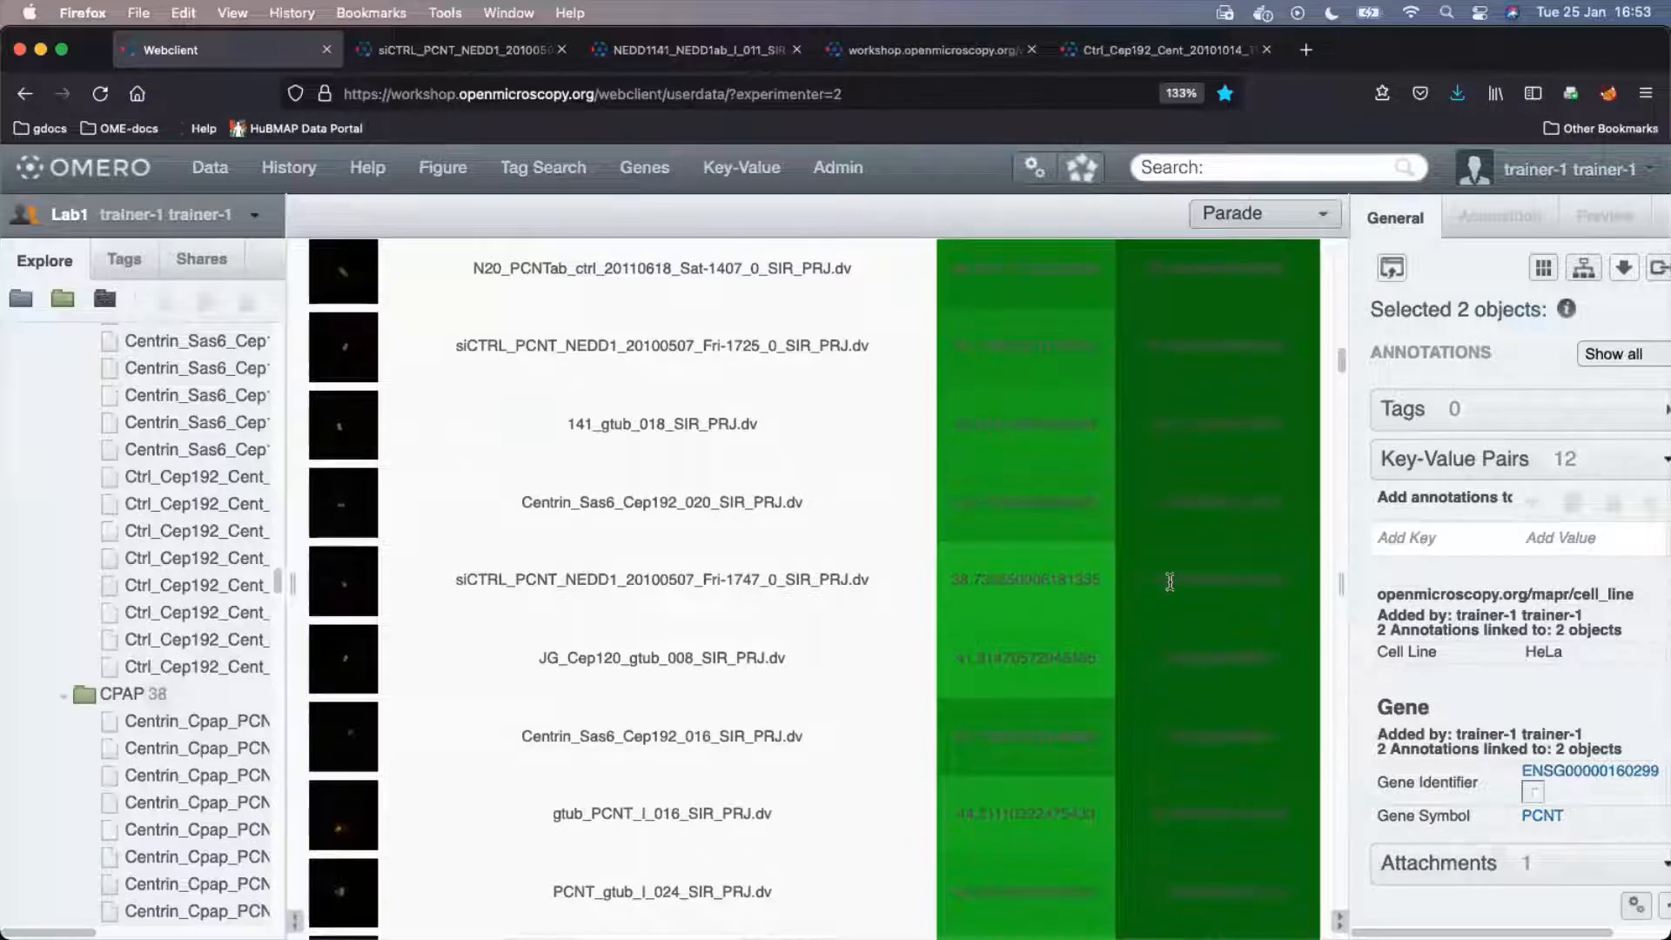
pyautogui.scroll(-18, 1170, 582)
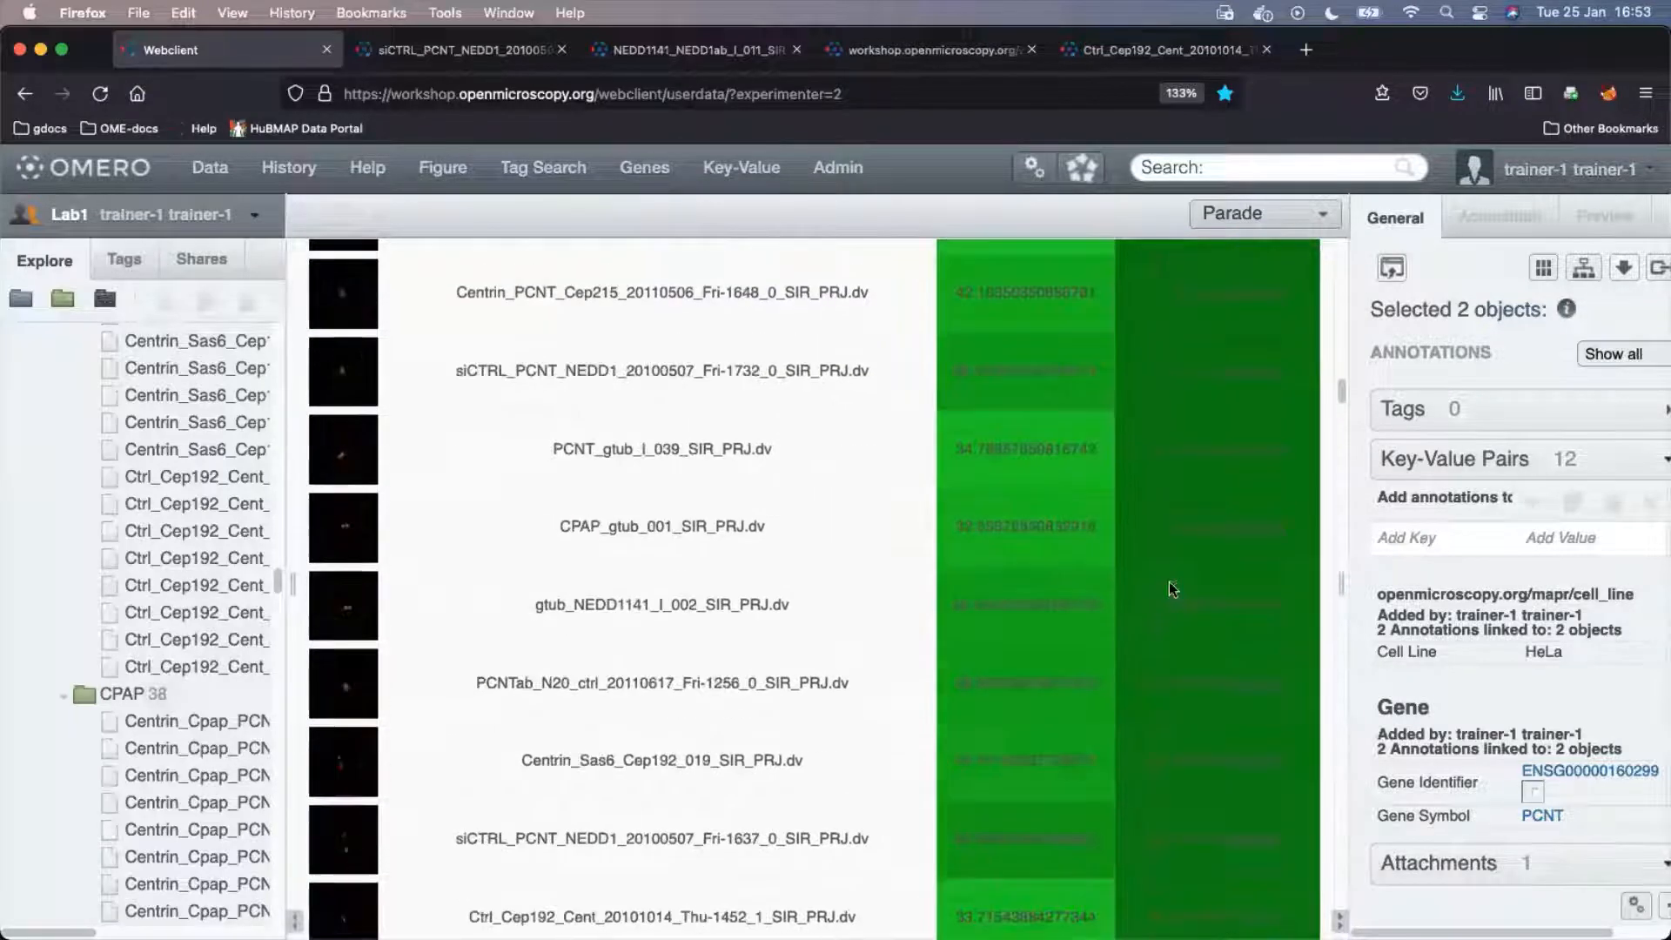
# Compare the Table_Total Area and Table_Bounding_Box heatmap colours at the low end of the sorted image list.
pyautogui.scroll(-15, 1168, 581)
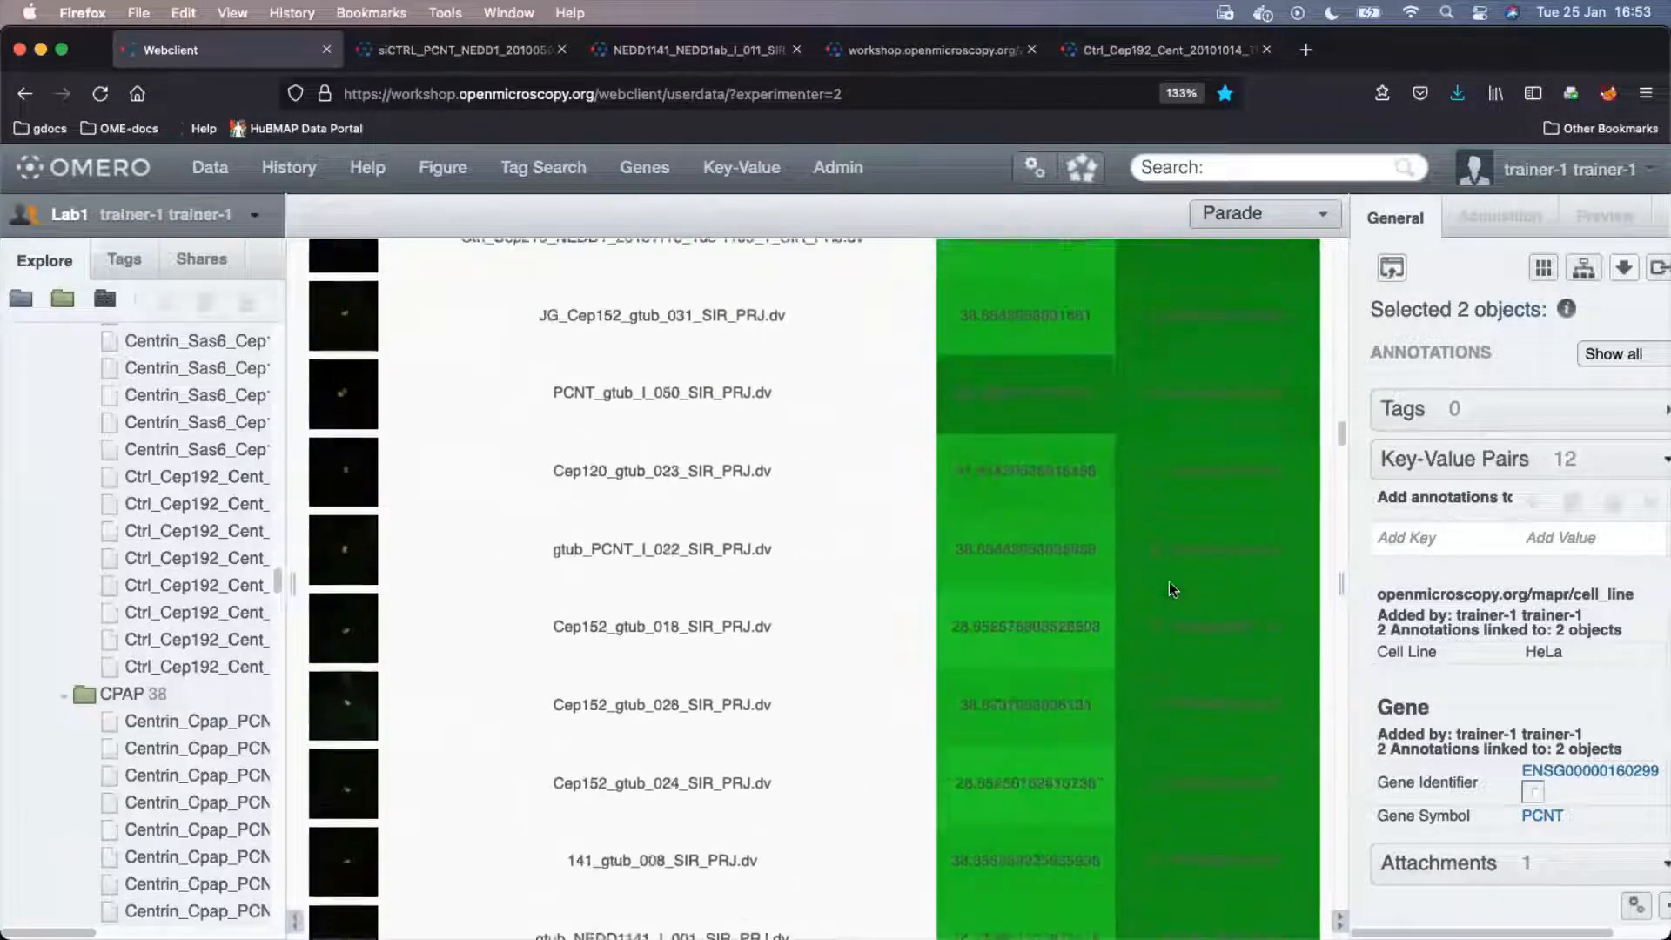
pyautogui.scroll(-15, 1168, 589)
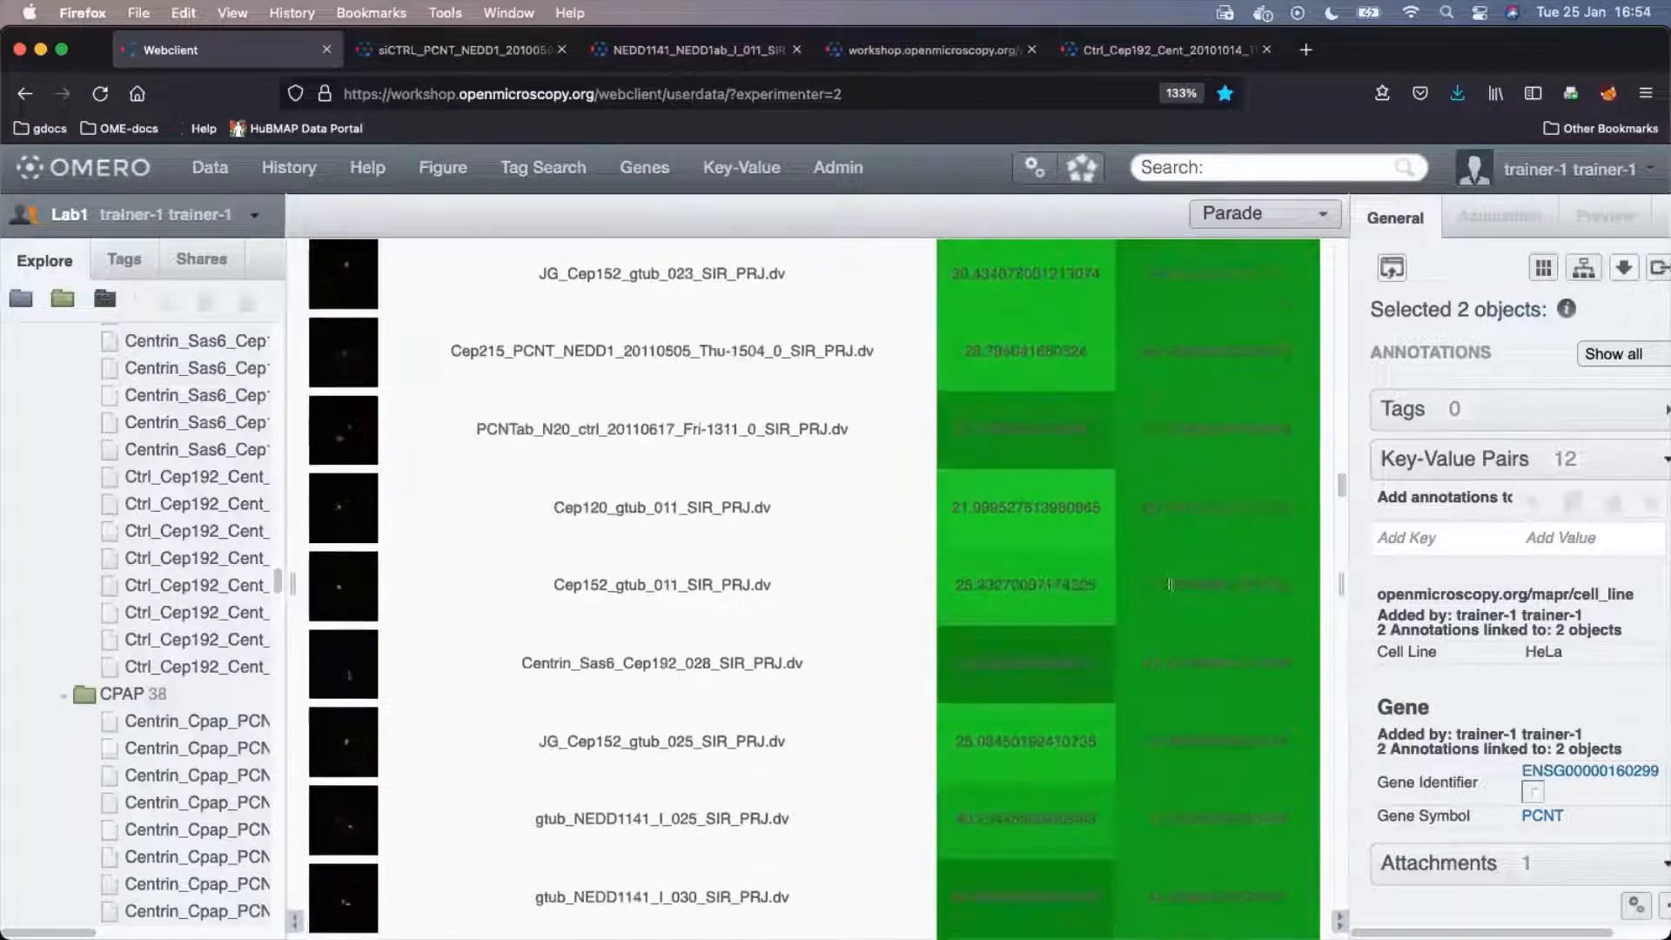
pyautogui.scroll(-3, 1168, 582)
pyautogui.scroll(-12, 1300, 891)
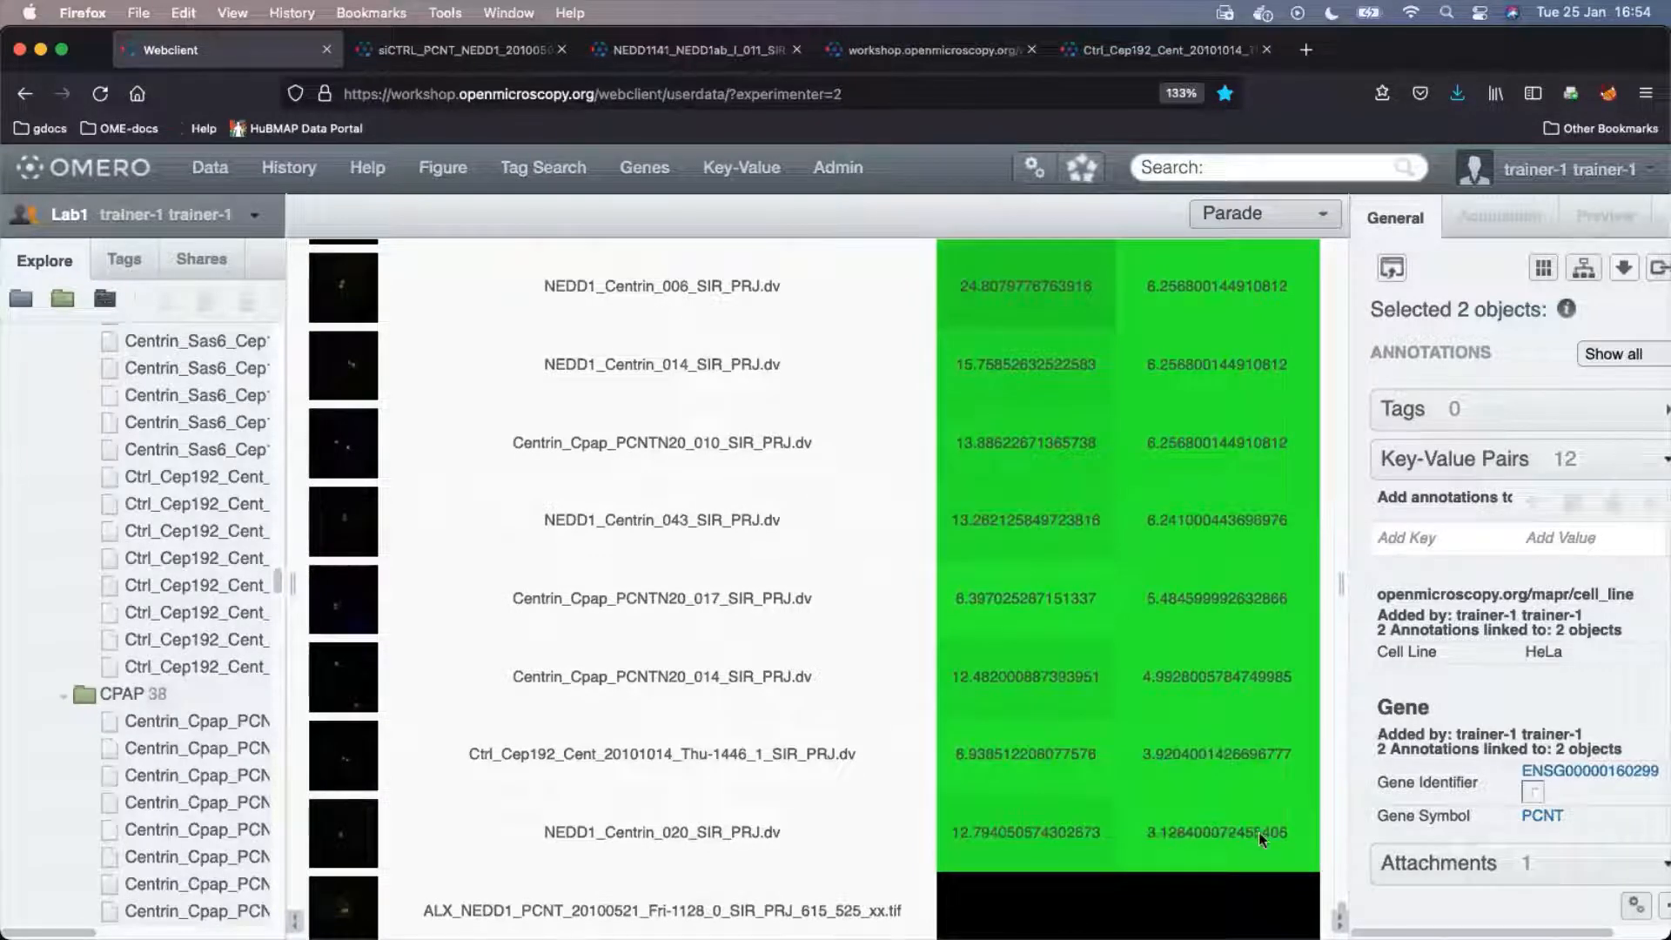
pyautogui.moveTo(1259, 832); pyautogui.dragTo(1247, 832)
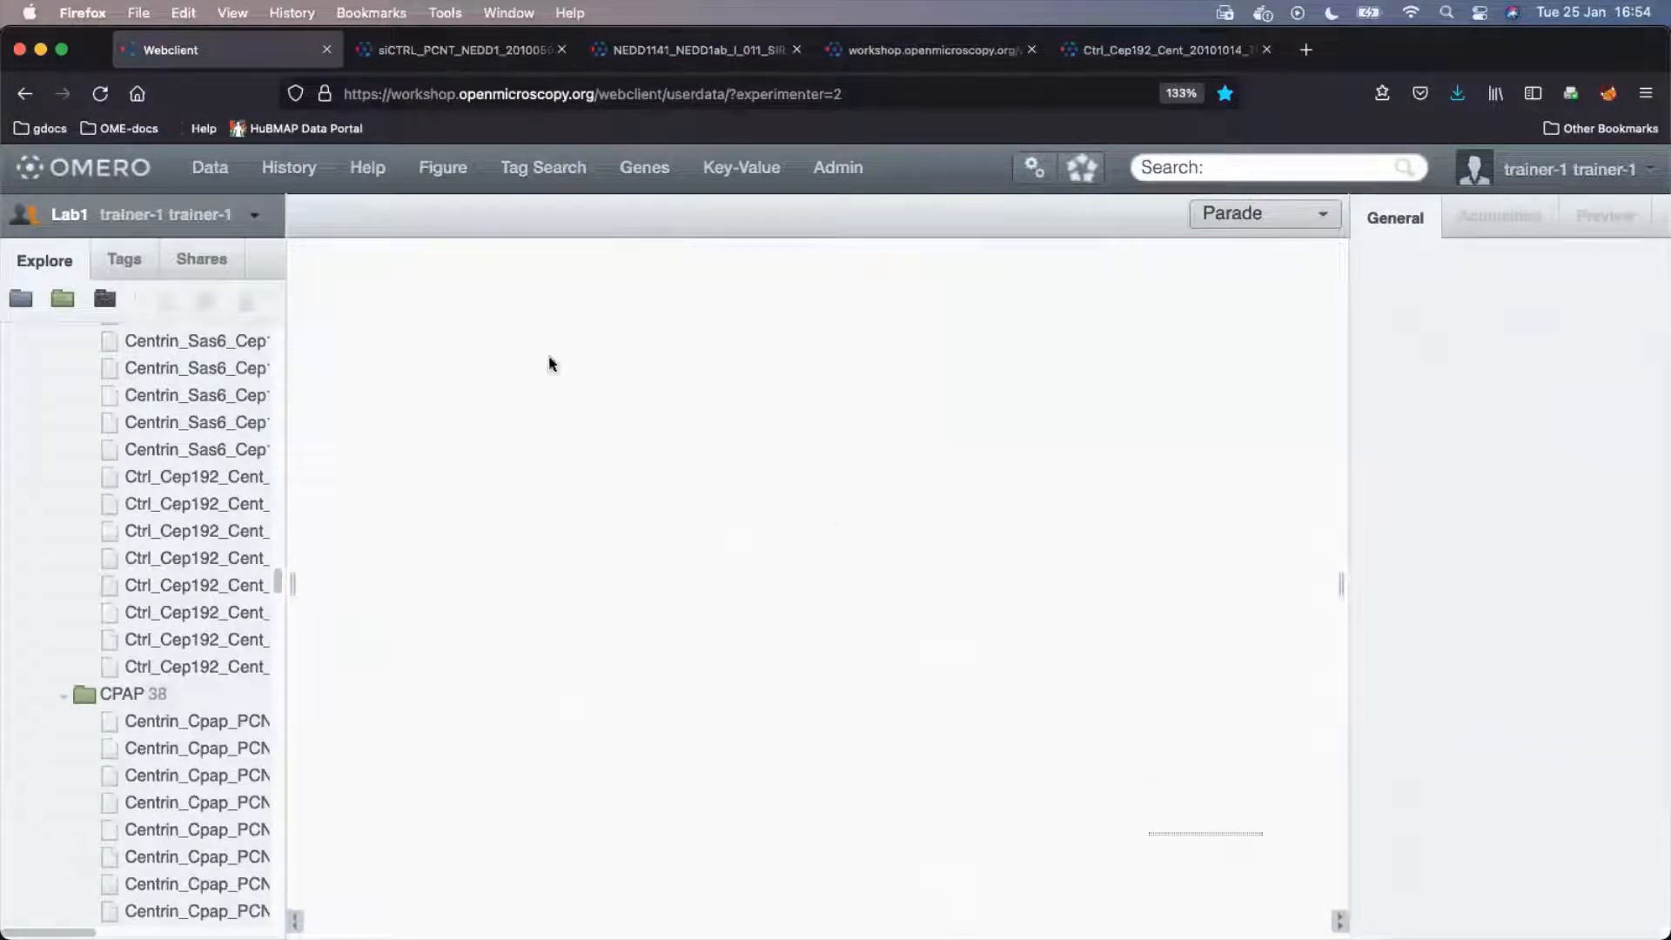
# Return to project idr0021, widen the central area, and open all its datasets in Parade.
pyautogui.click(25, 96)
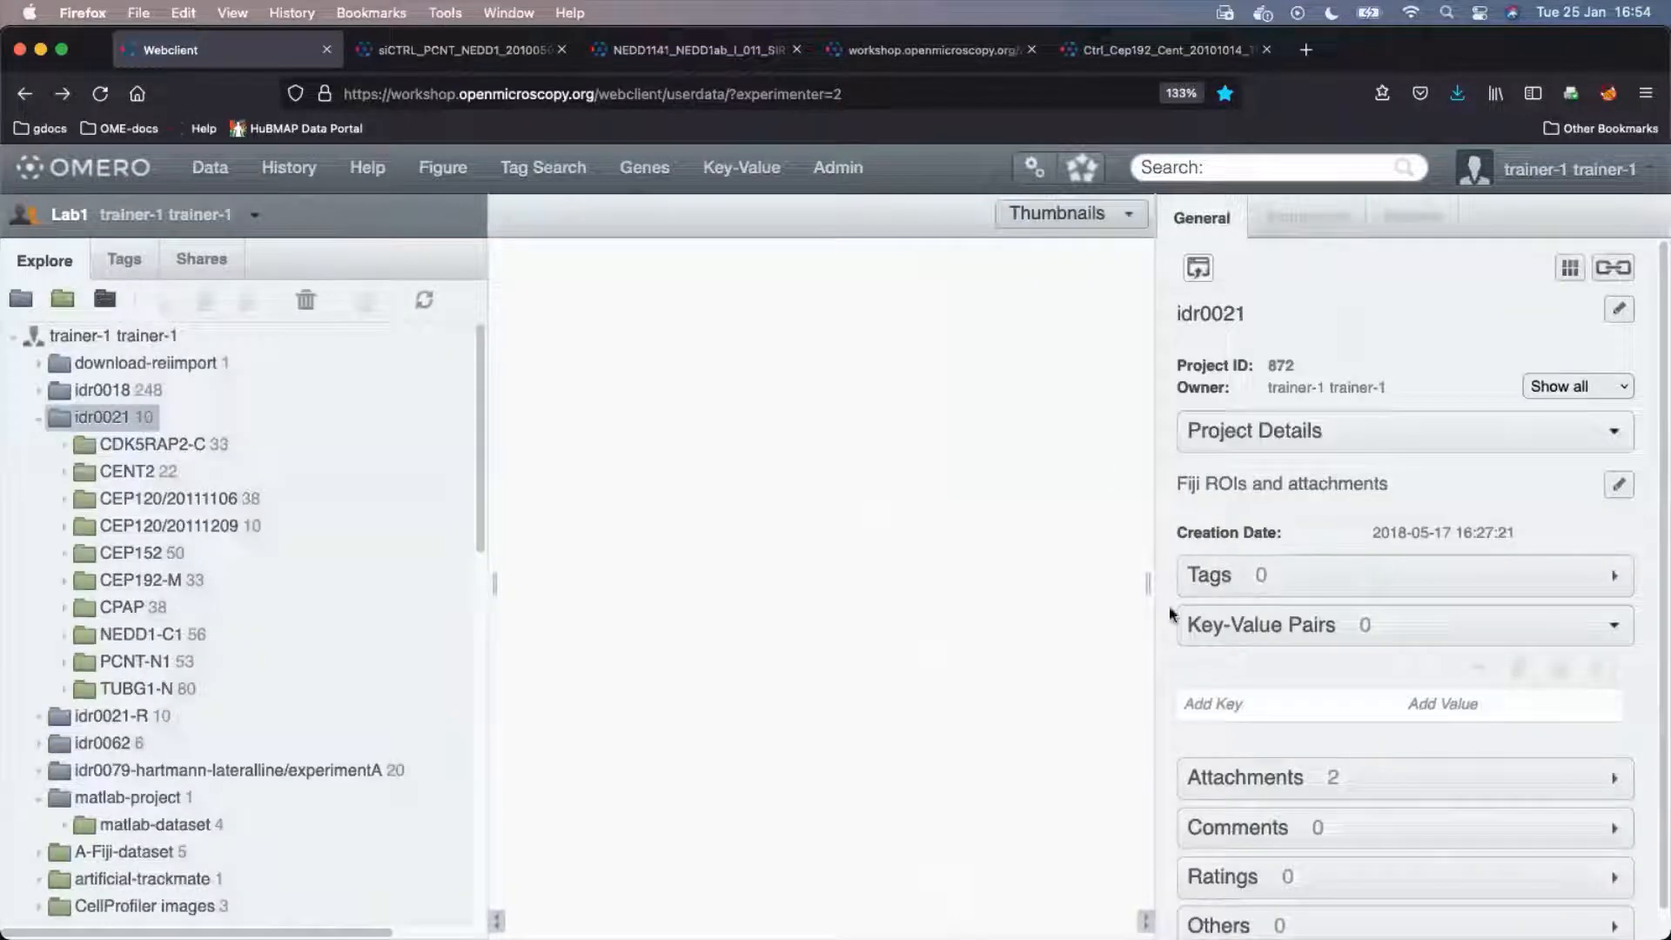
pyautogui.moveTo(1148, 585); pyautogui.dragTo(1287, 590)
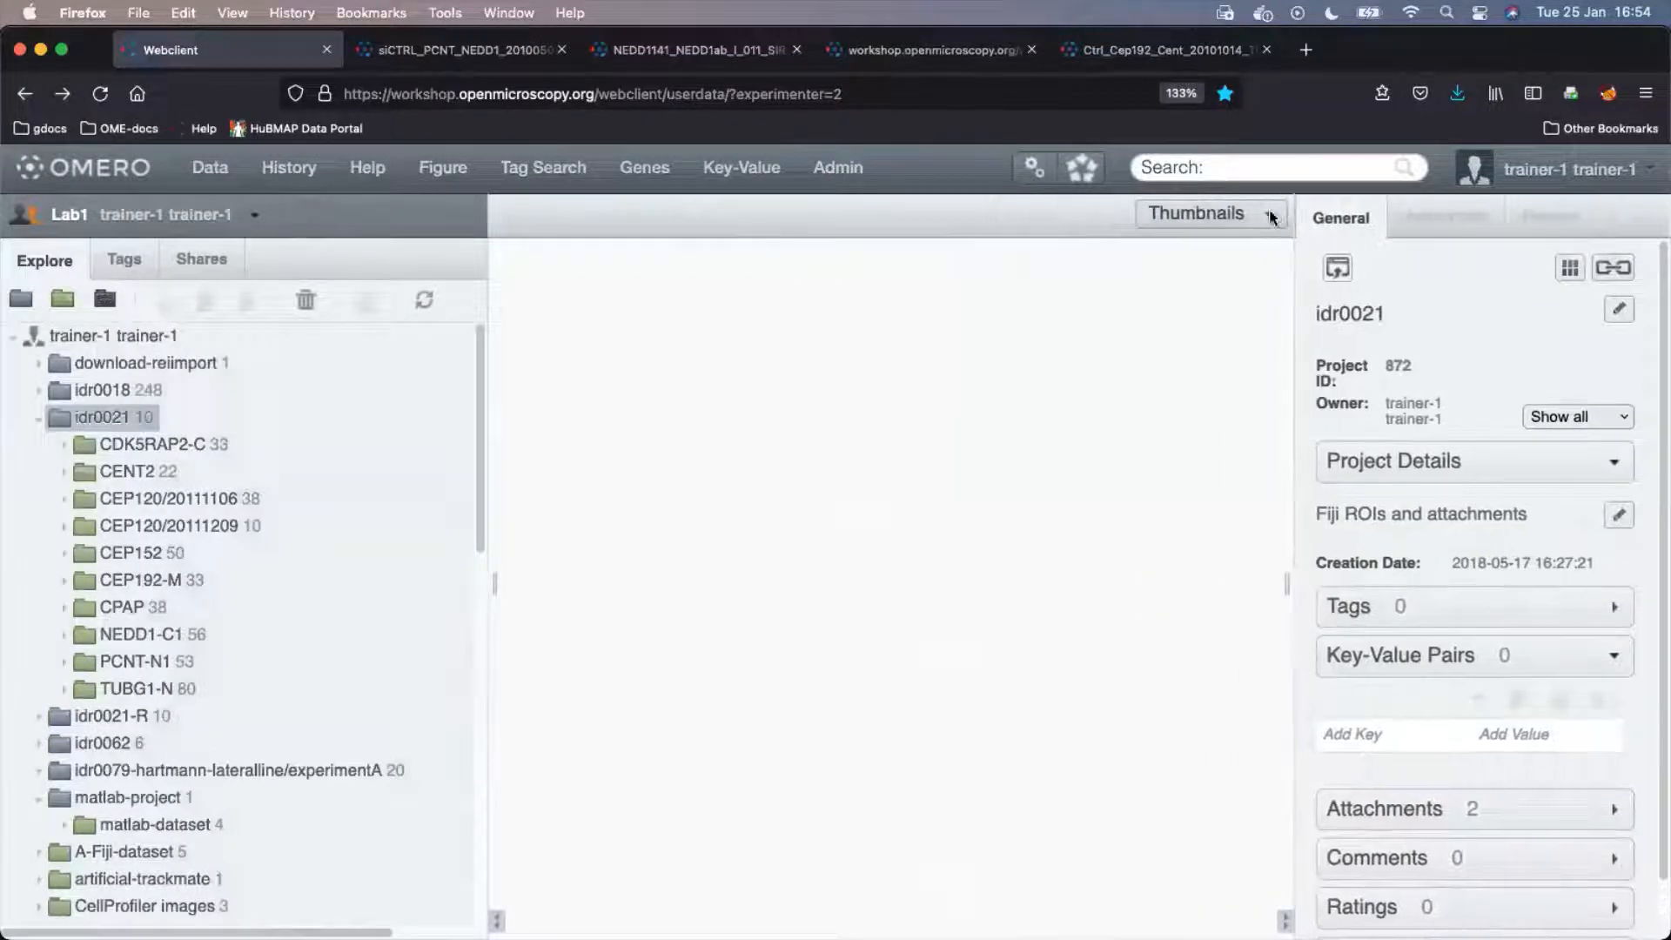
pyautogui.click(1272, 218)
pyautogui.click(1205, 264)
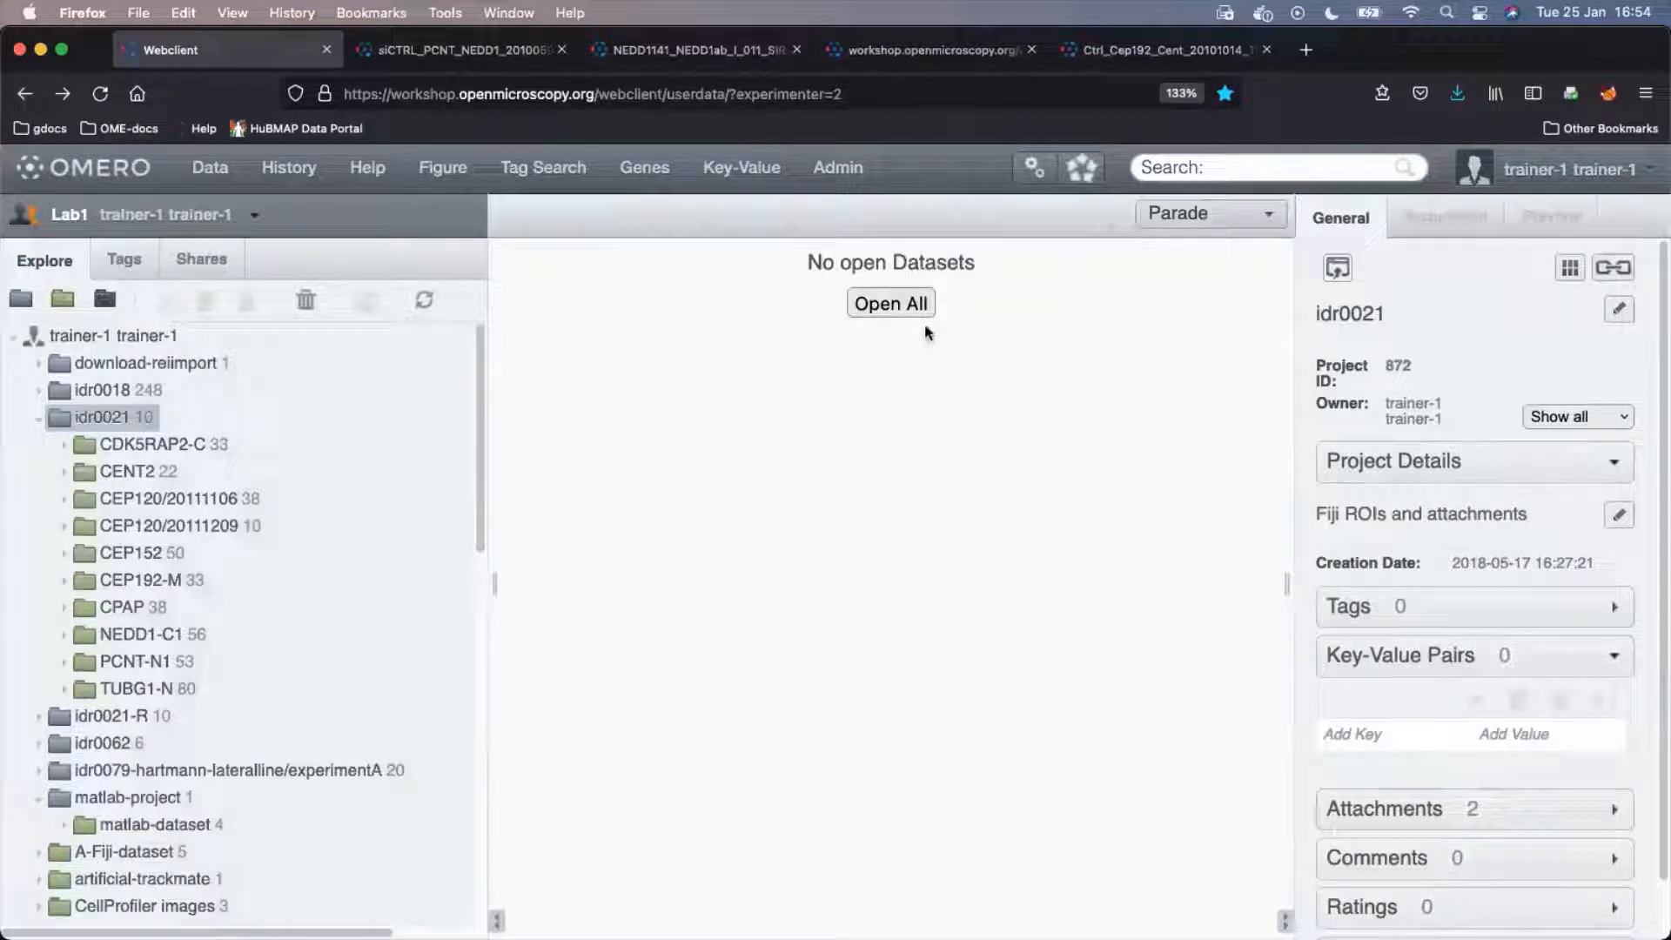
pyautogui.click(890, 304)
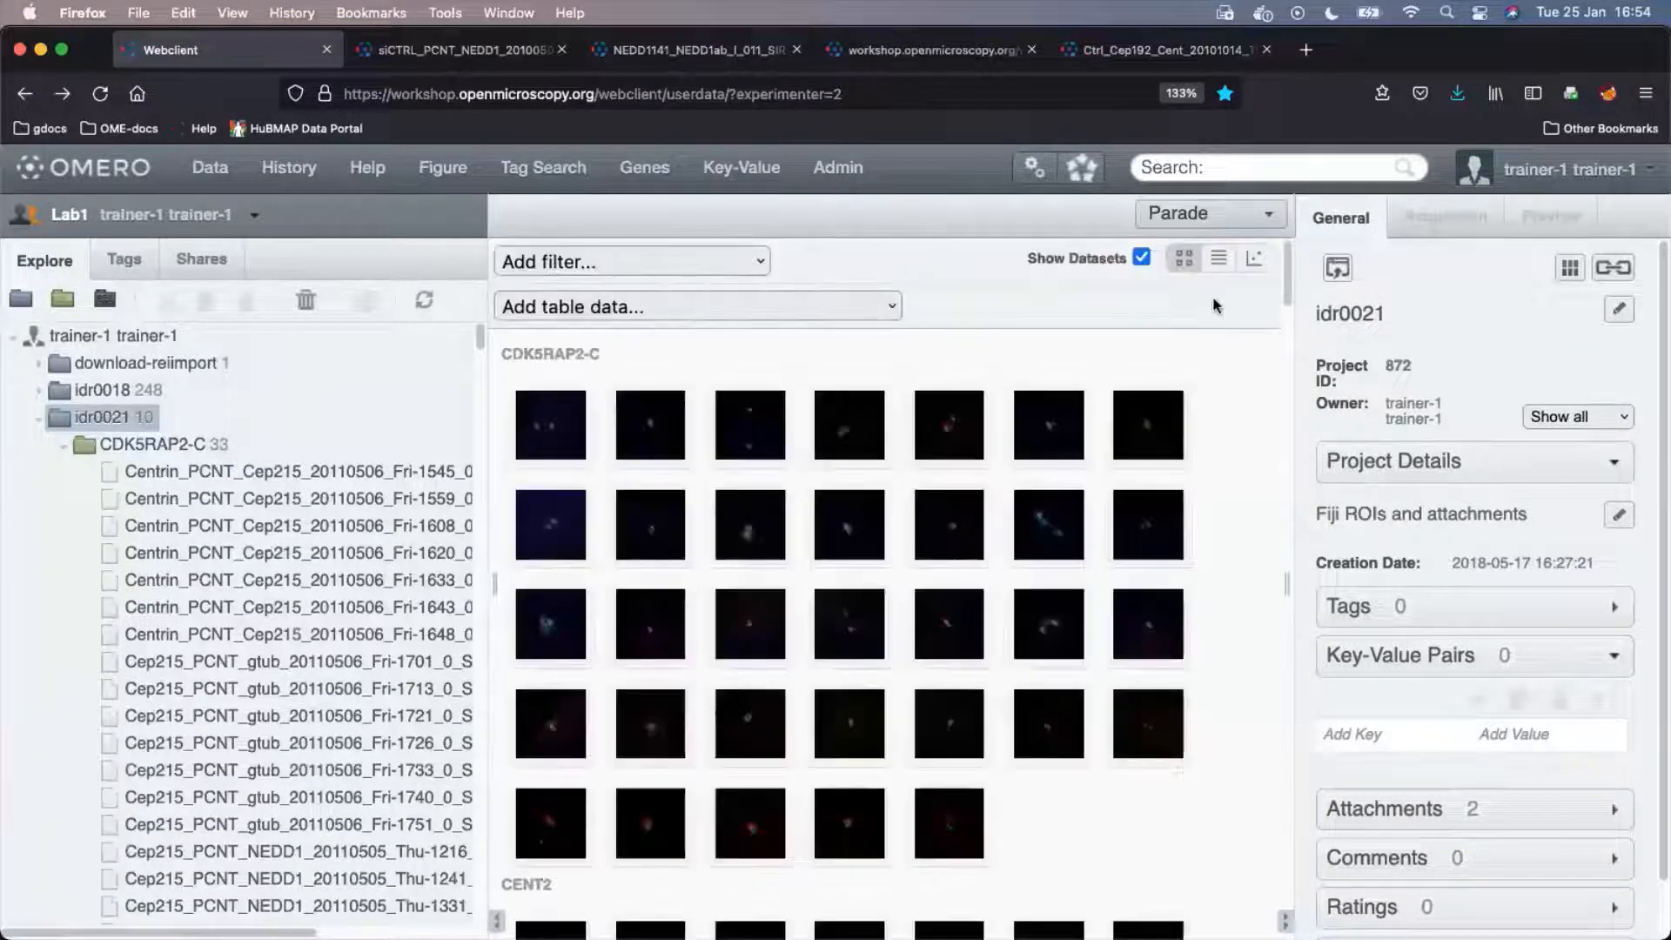
# Add the Table_Total Area and Table_Bounding_Box data to the Parade view.
pyautogui.click(893, 308)
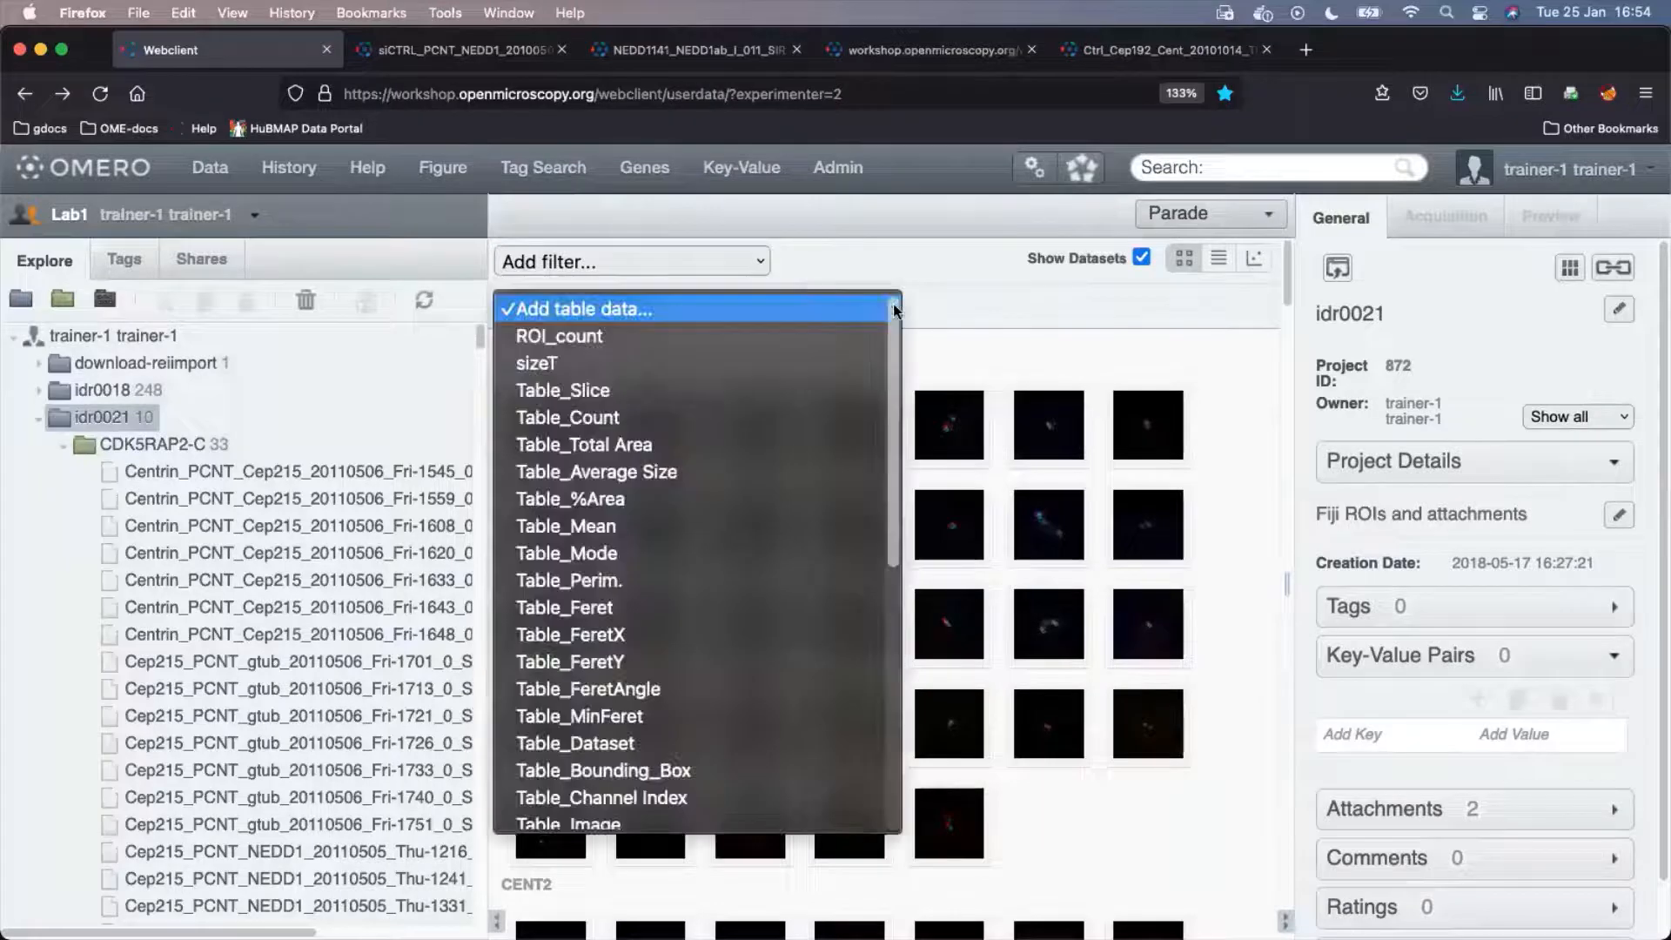
pyautogui.click(653, 443)
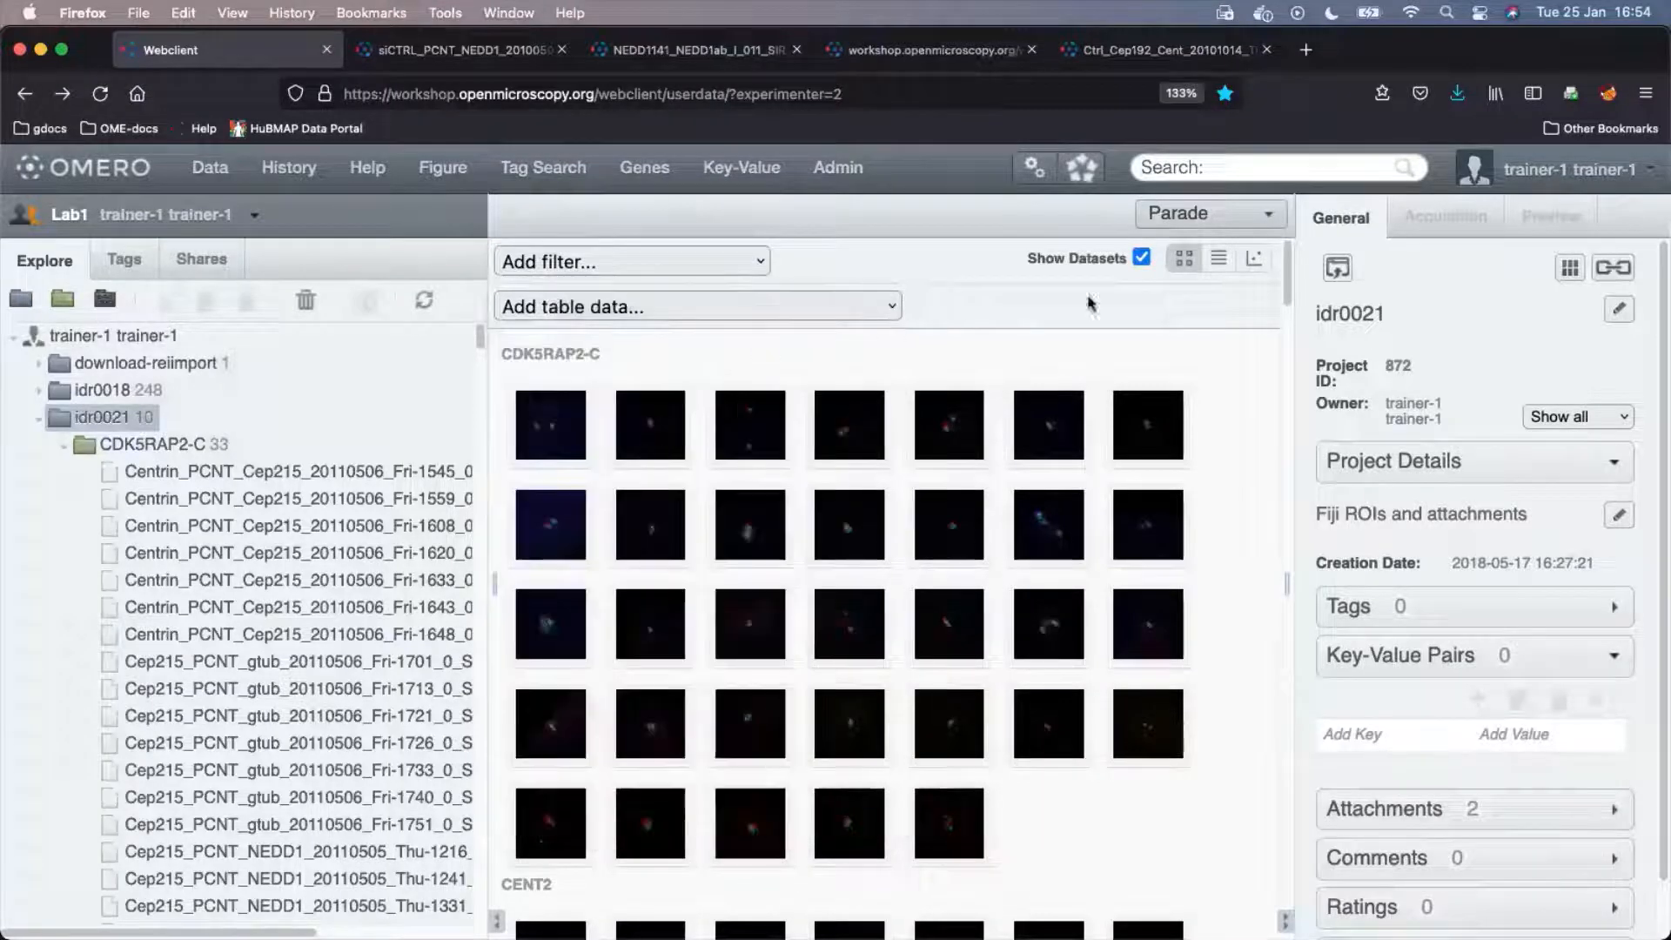
pyautogui.click(893, 307)
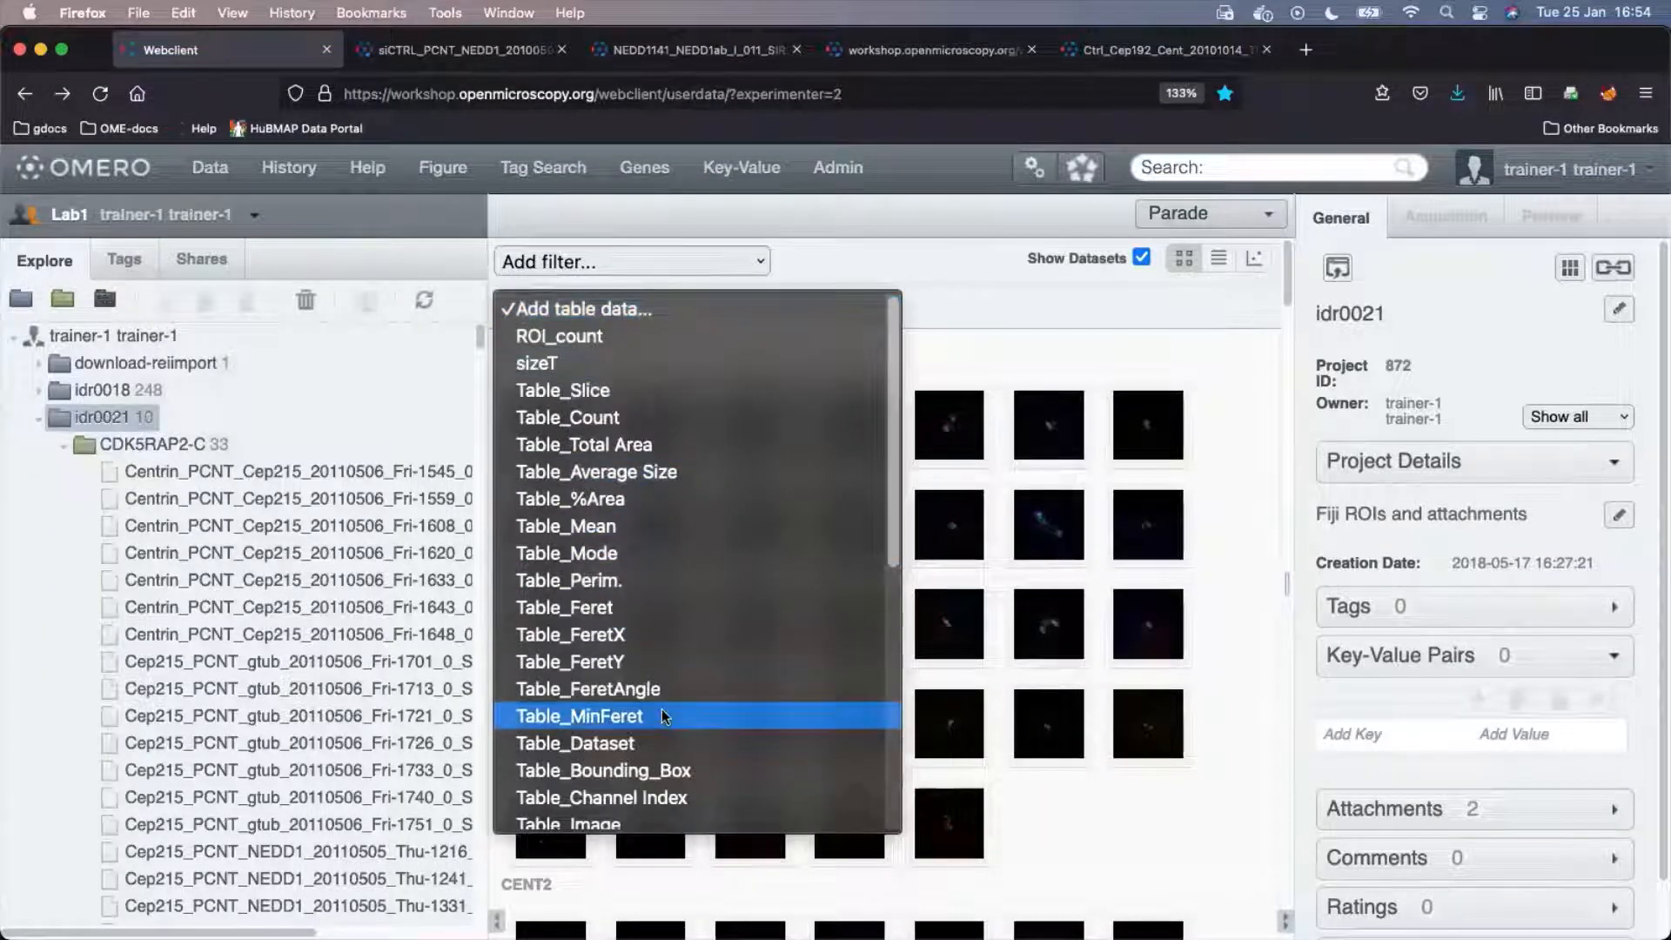
pyautogui.click(672, 771)
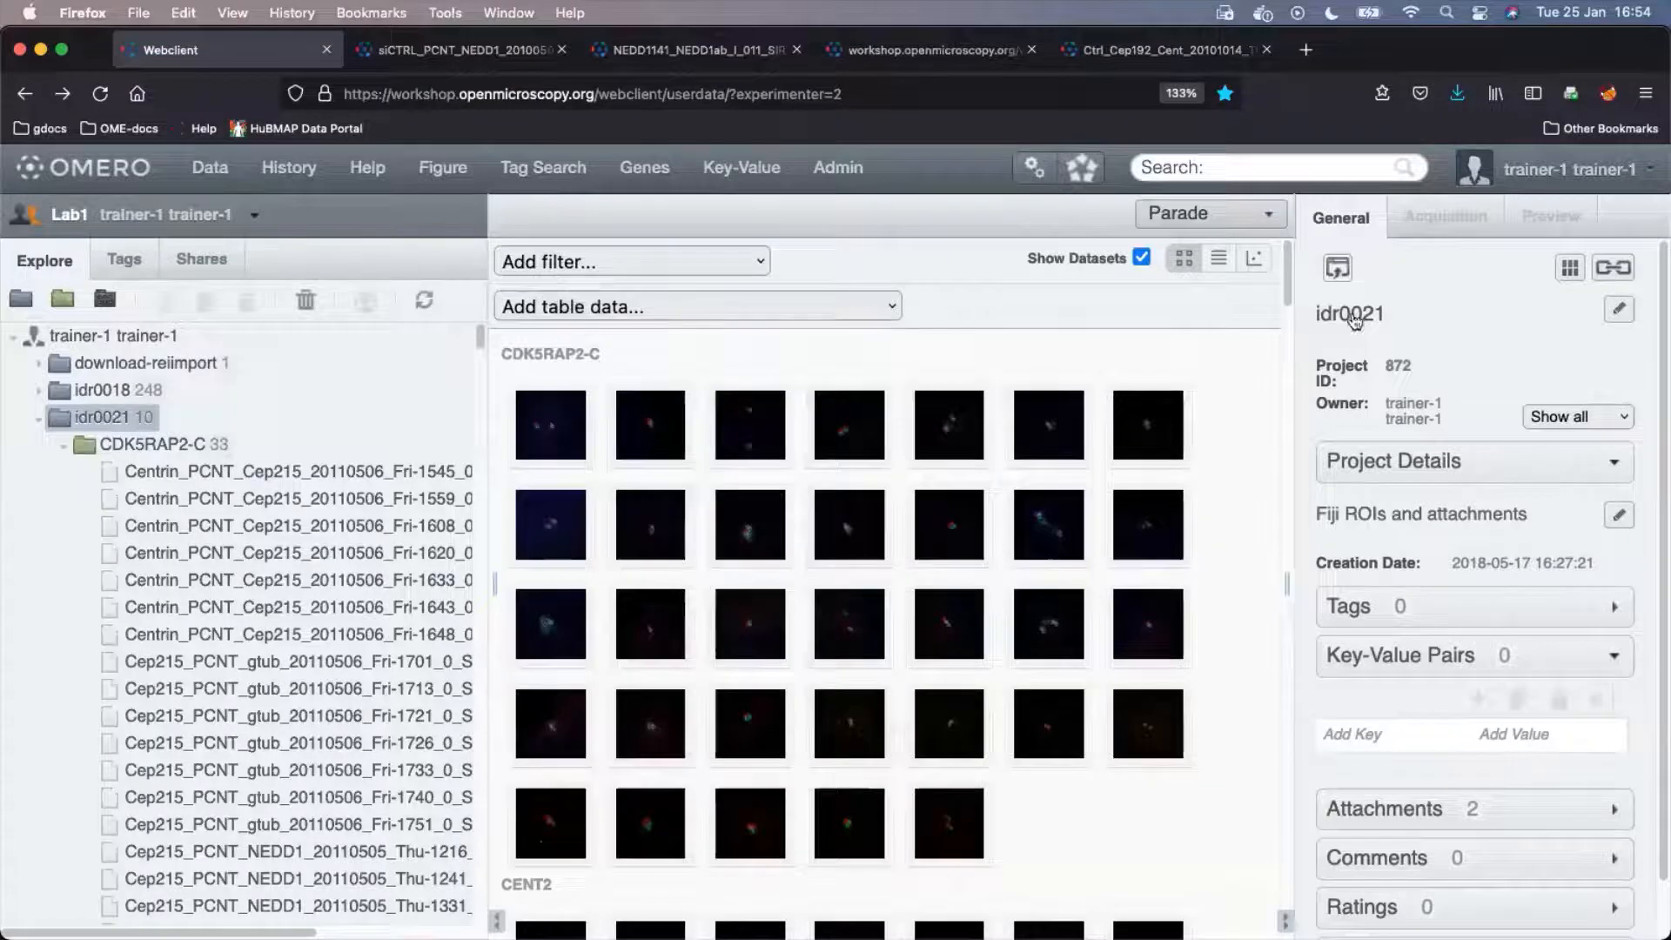
# Show the images as a list with heatmaps on Table_Bounding_Box and Table_Total Area.
pyautogui.click(1216, 259)
pyautogui.click(1183, 424)
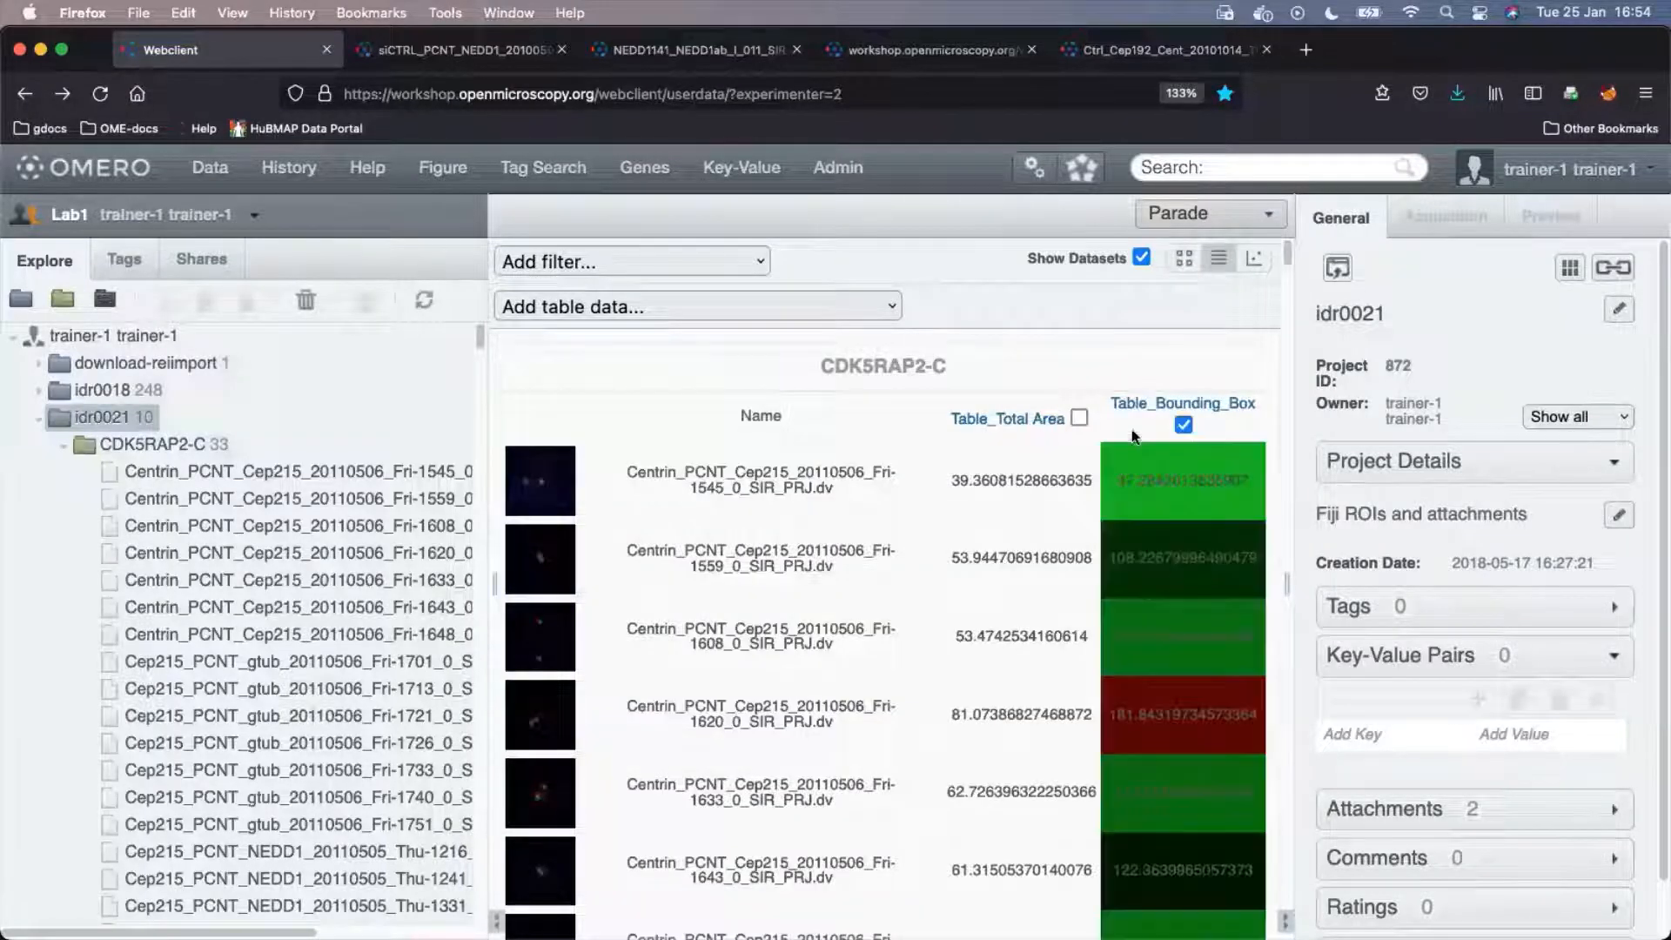
pyautogui.click(1079, 419)
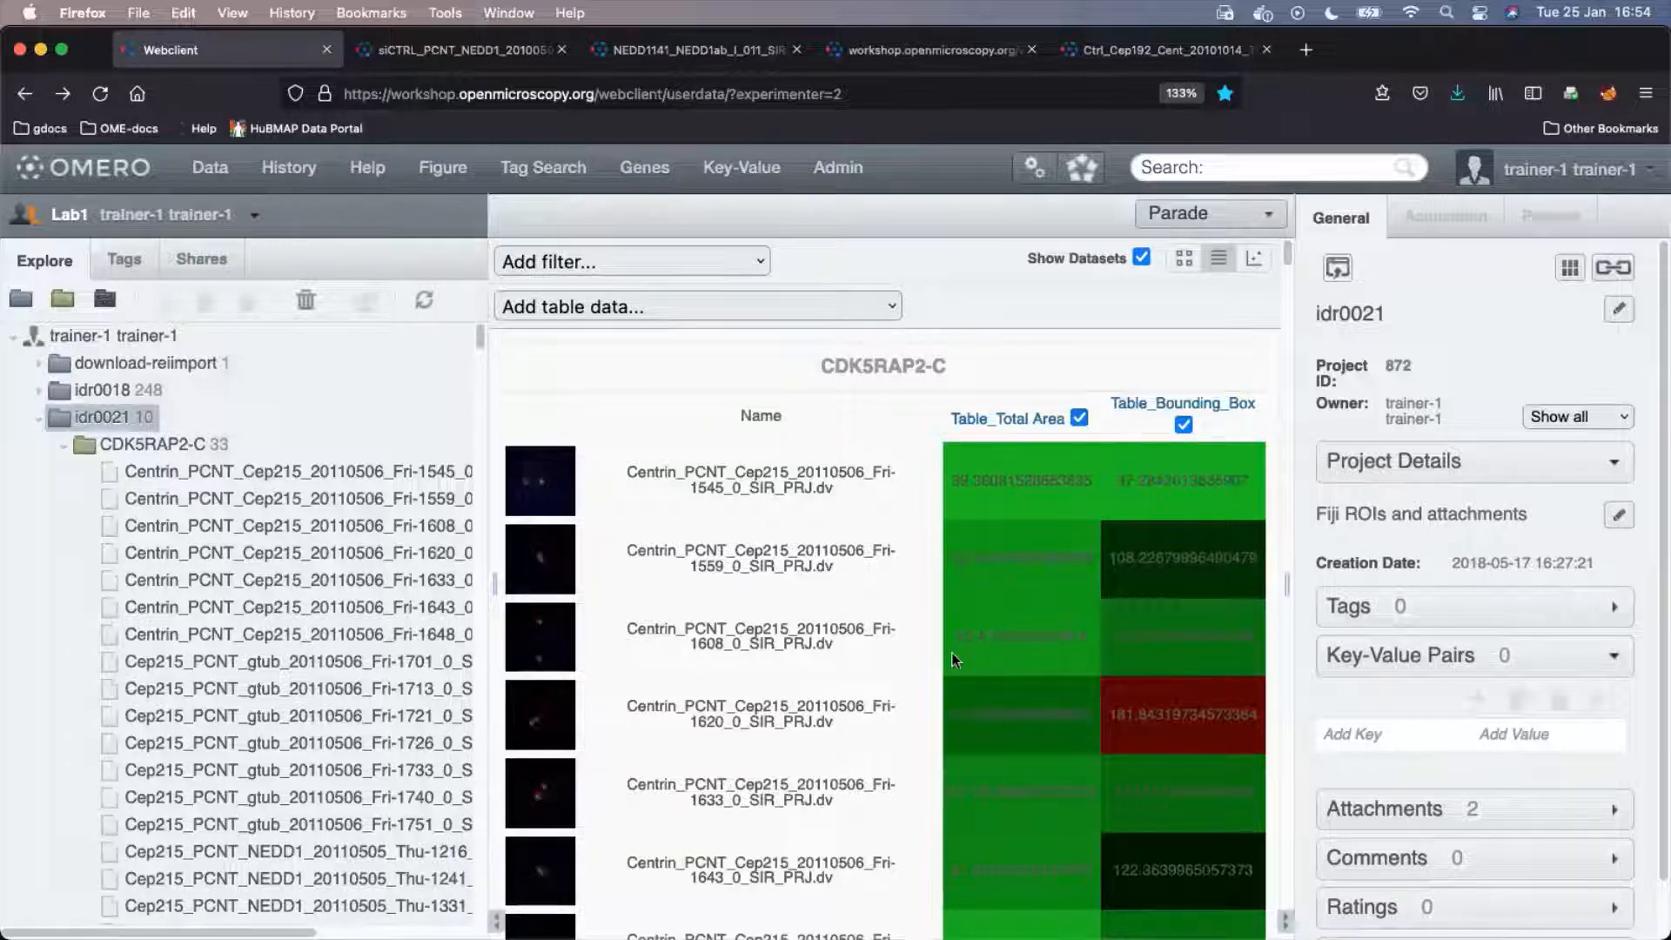
# Stop grouping the list by dataset, sort it by Table_Total Area in descending order, and check its first rows.
pyautogui.click(1140, 257)
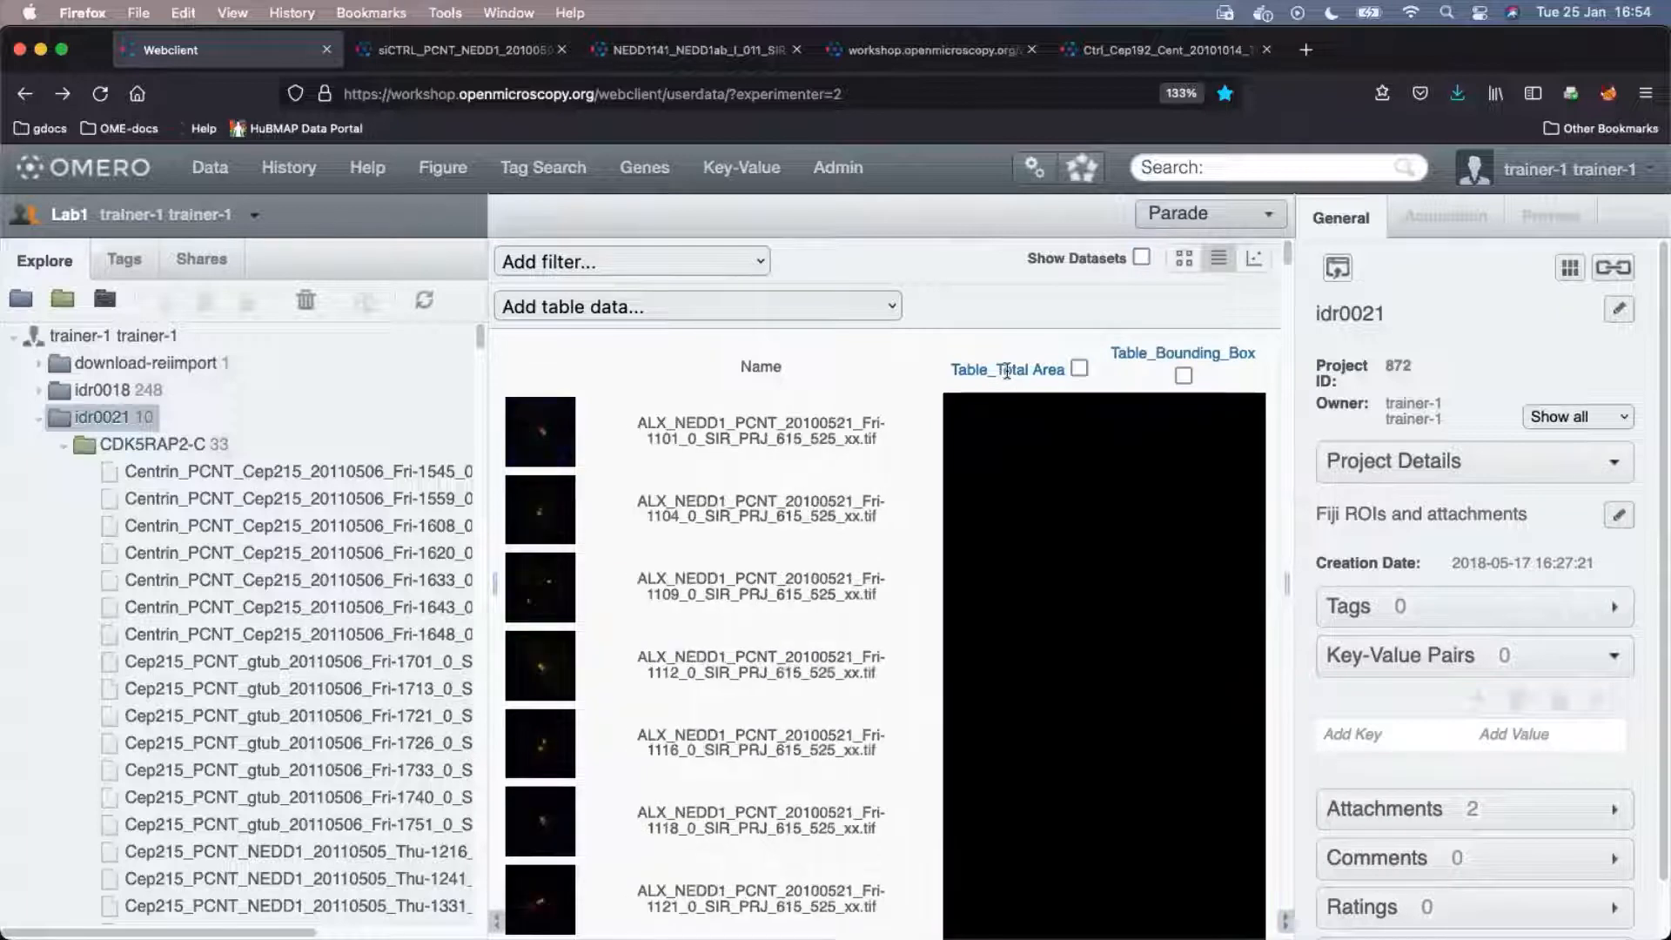
pyautogui.click(1034, 371)
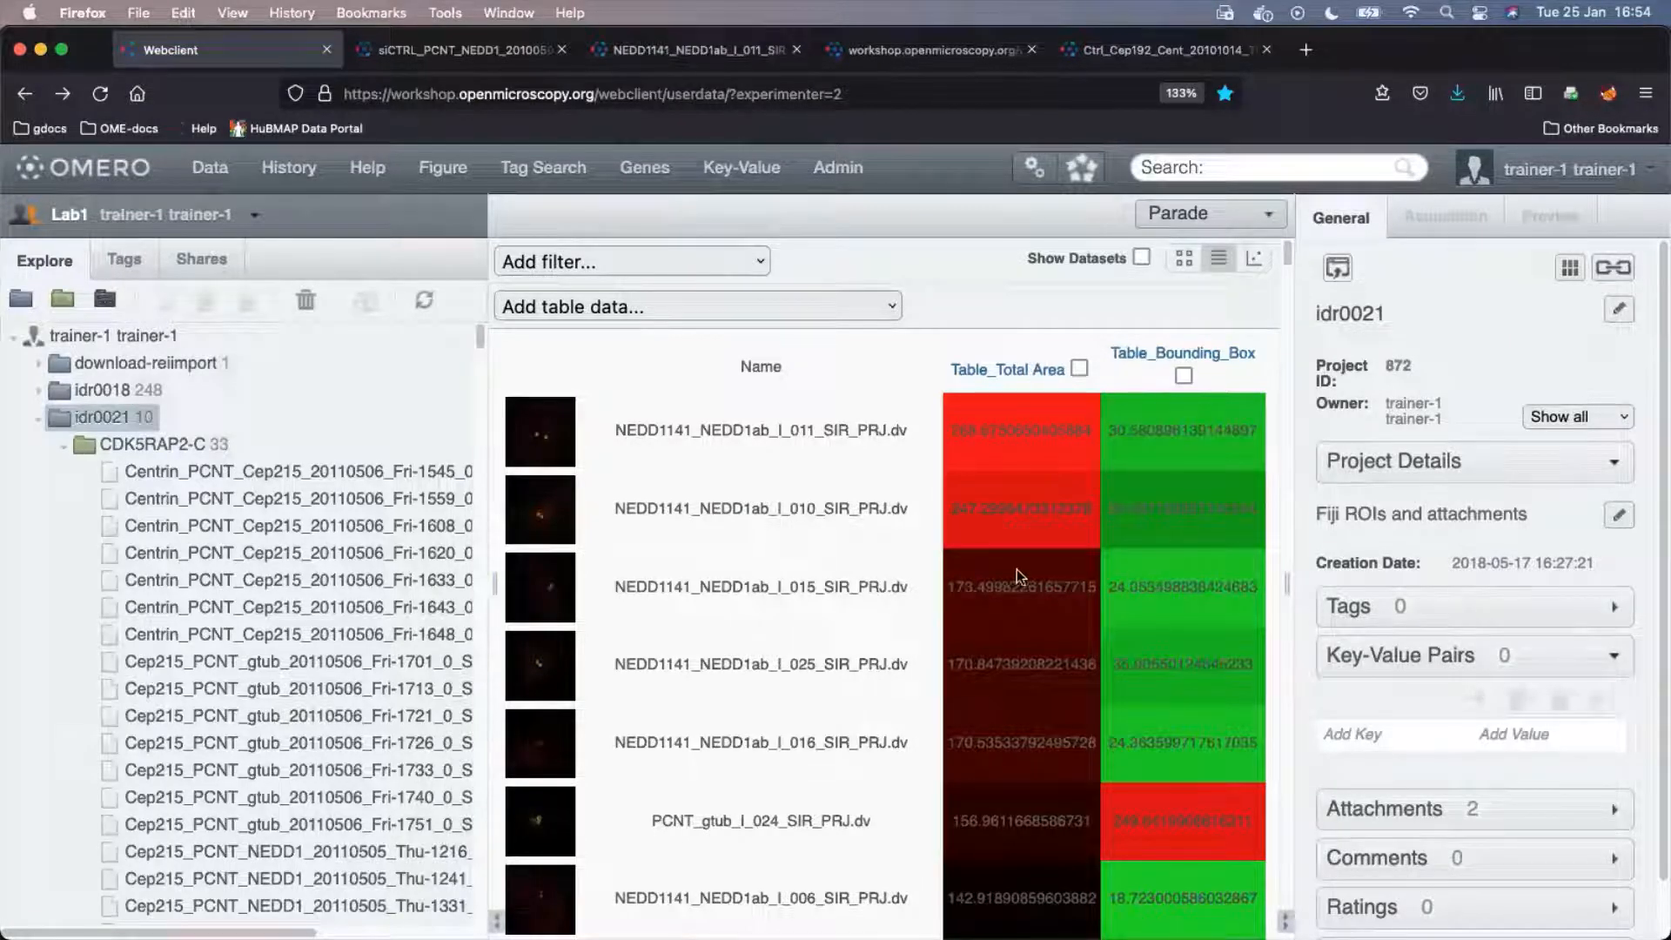
pyautogui.scroll(-6, 1018, 567)
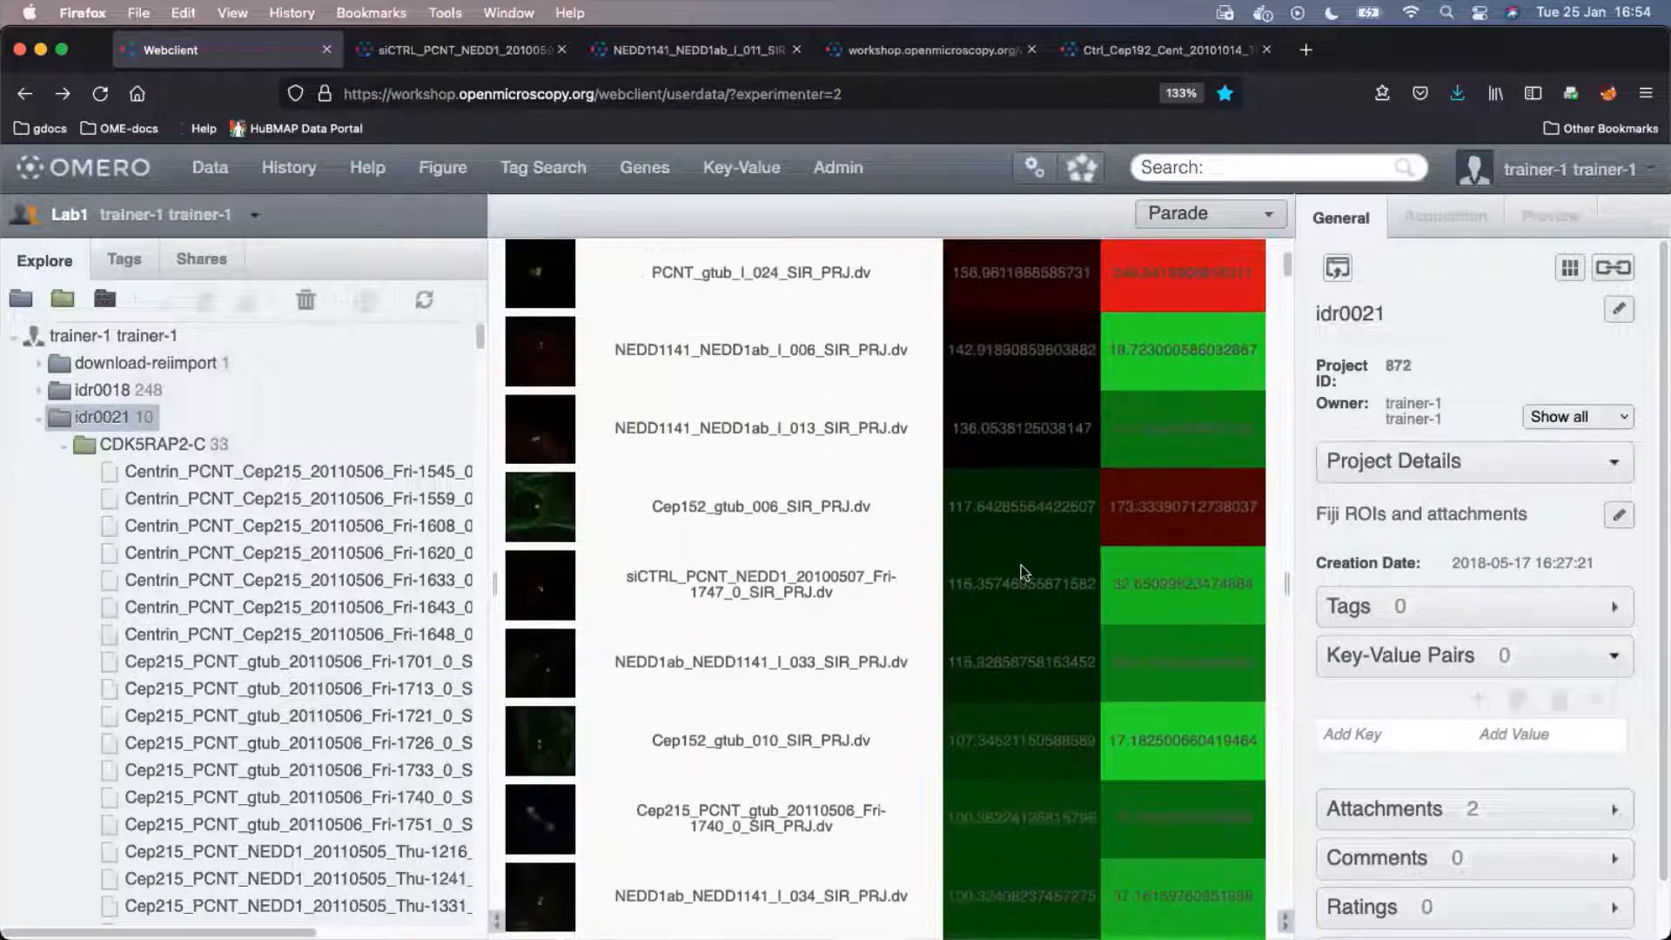
pyautogui.scroll(7, 1021, 566)
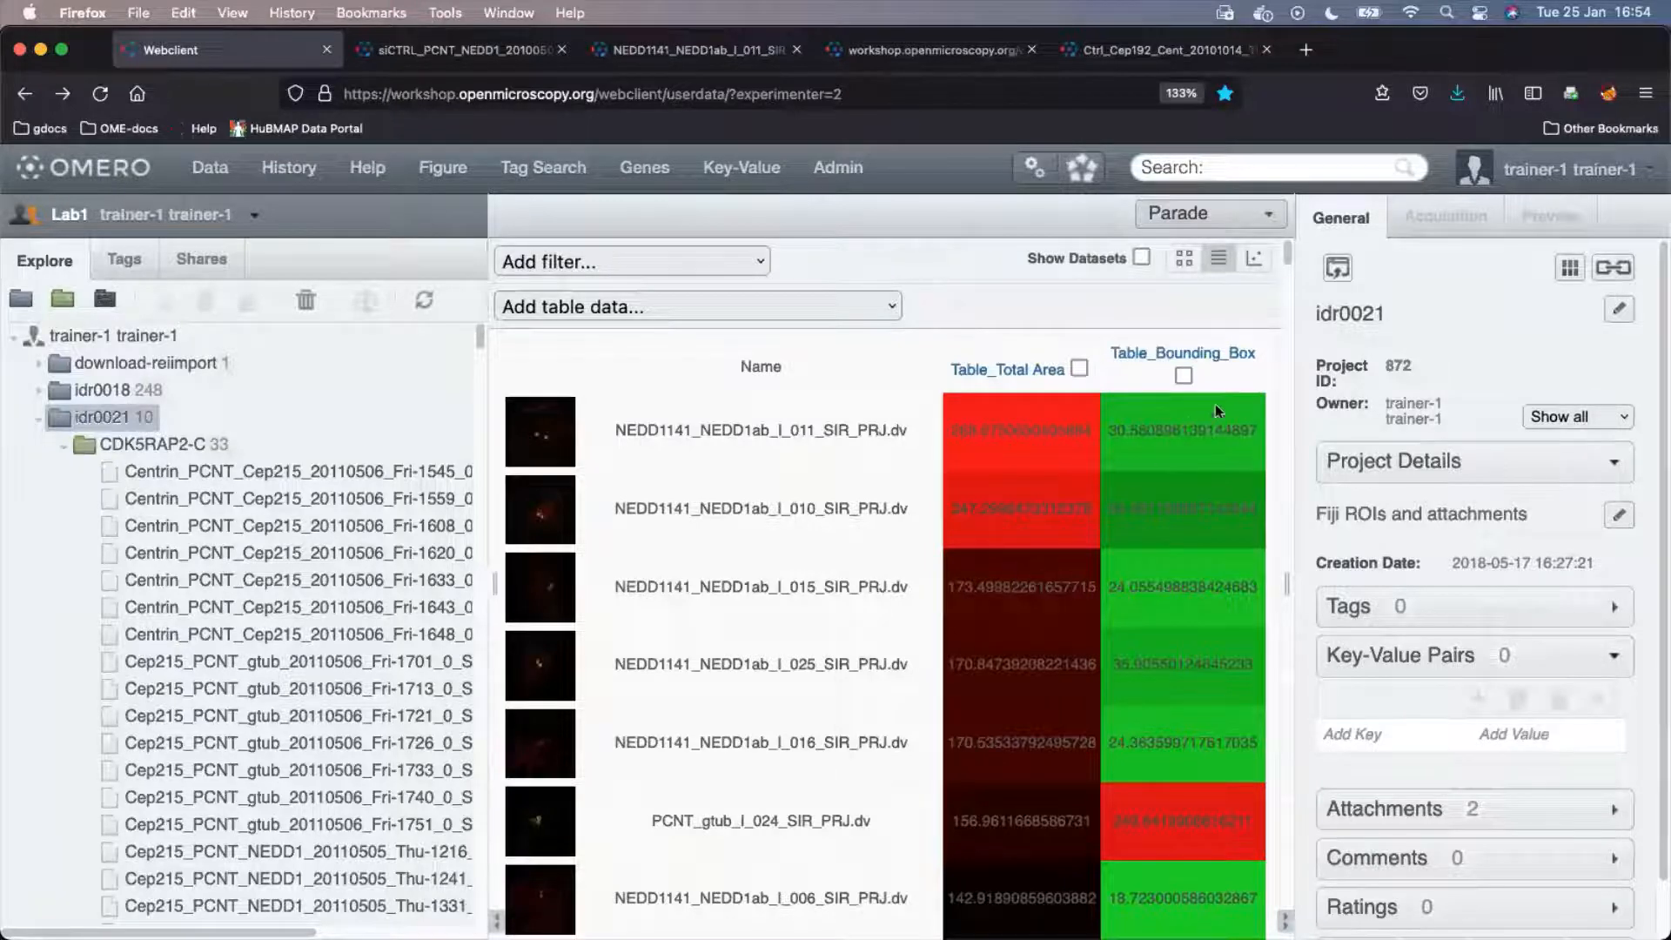
# Examine how the Table_Bounding_Box heatmap varies down the list sorted by Table_Total Area.
pyautogui.scroll(-10, 1167, 420)
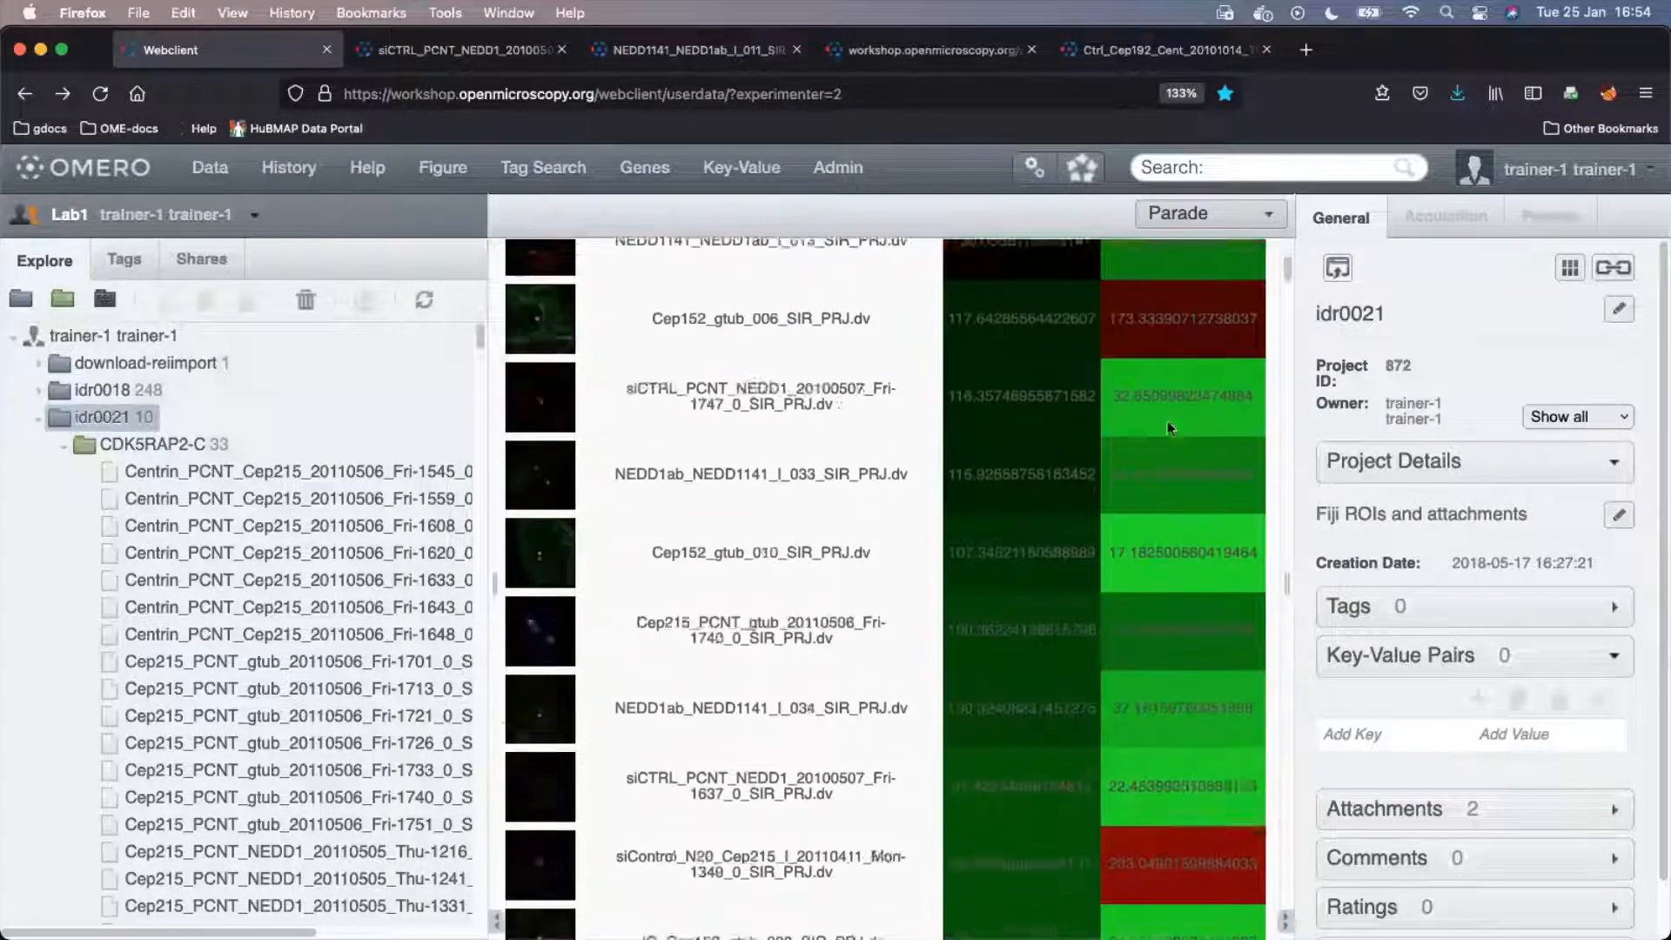
pyautogui.scroll(-10, 1167, 421)
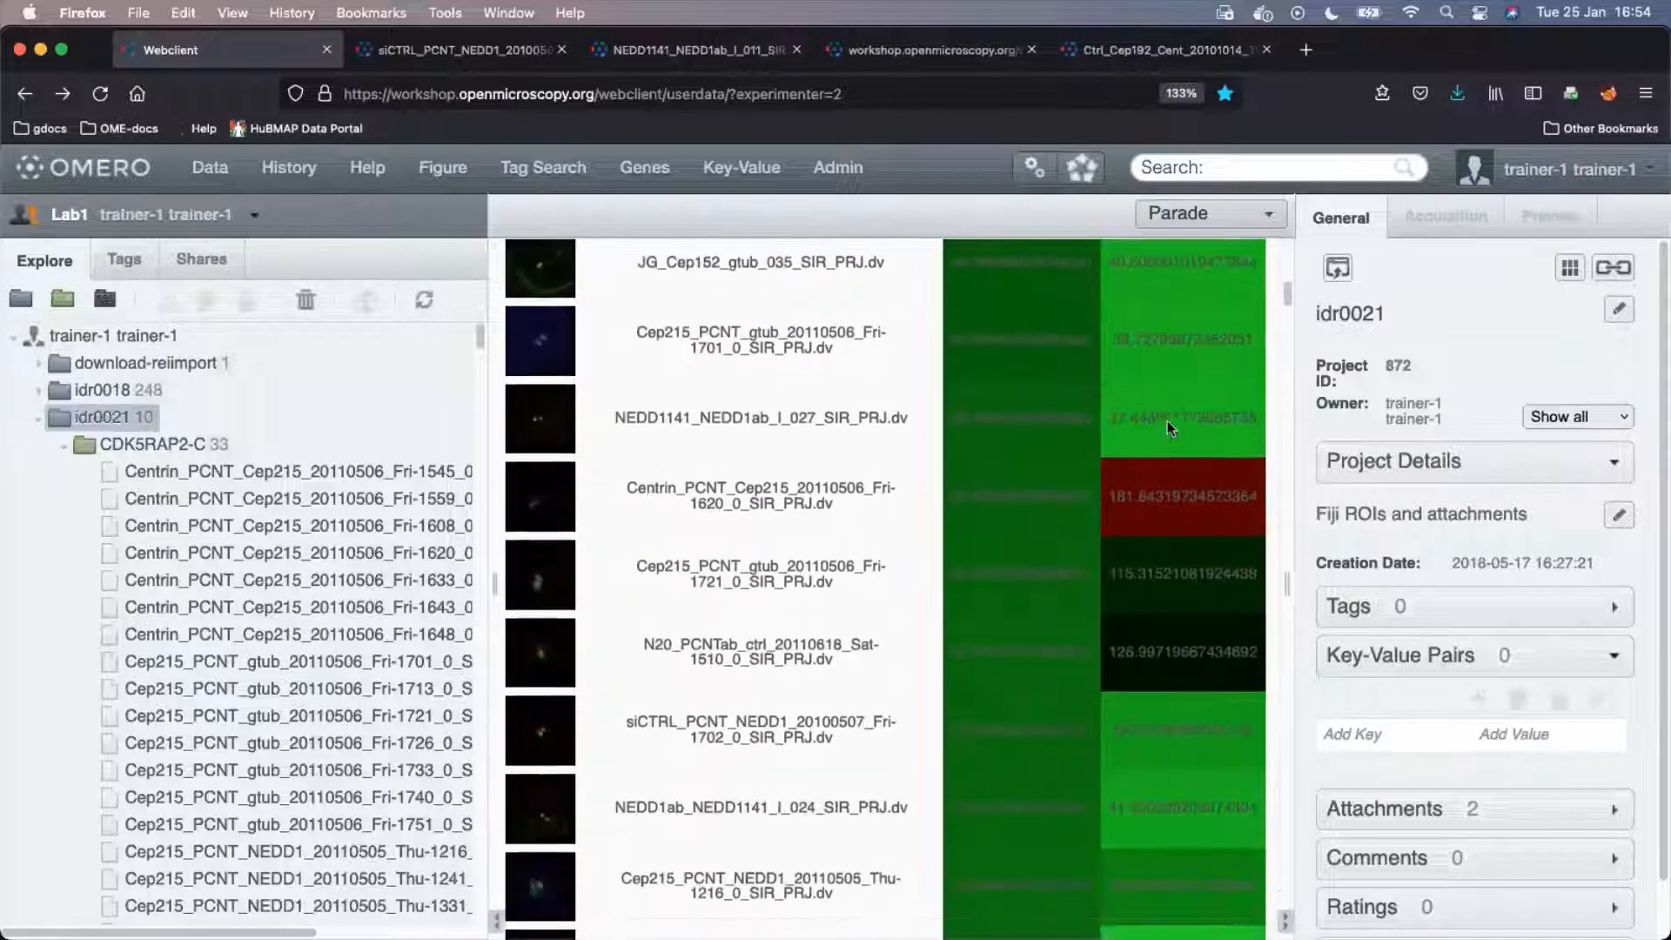
pyautogui.scroll(-6, 1167, 421)
pyautogui.scroll(-6, 1167, 421)
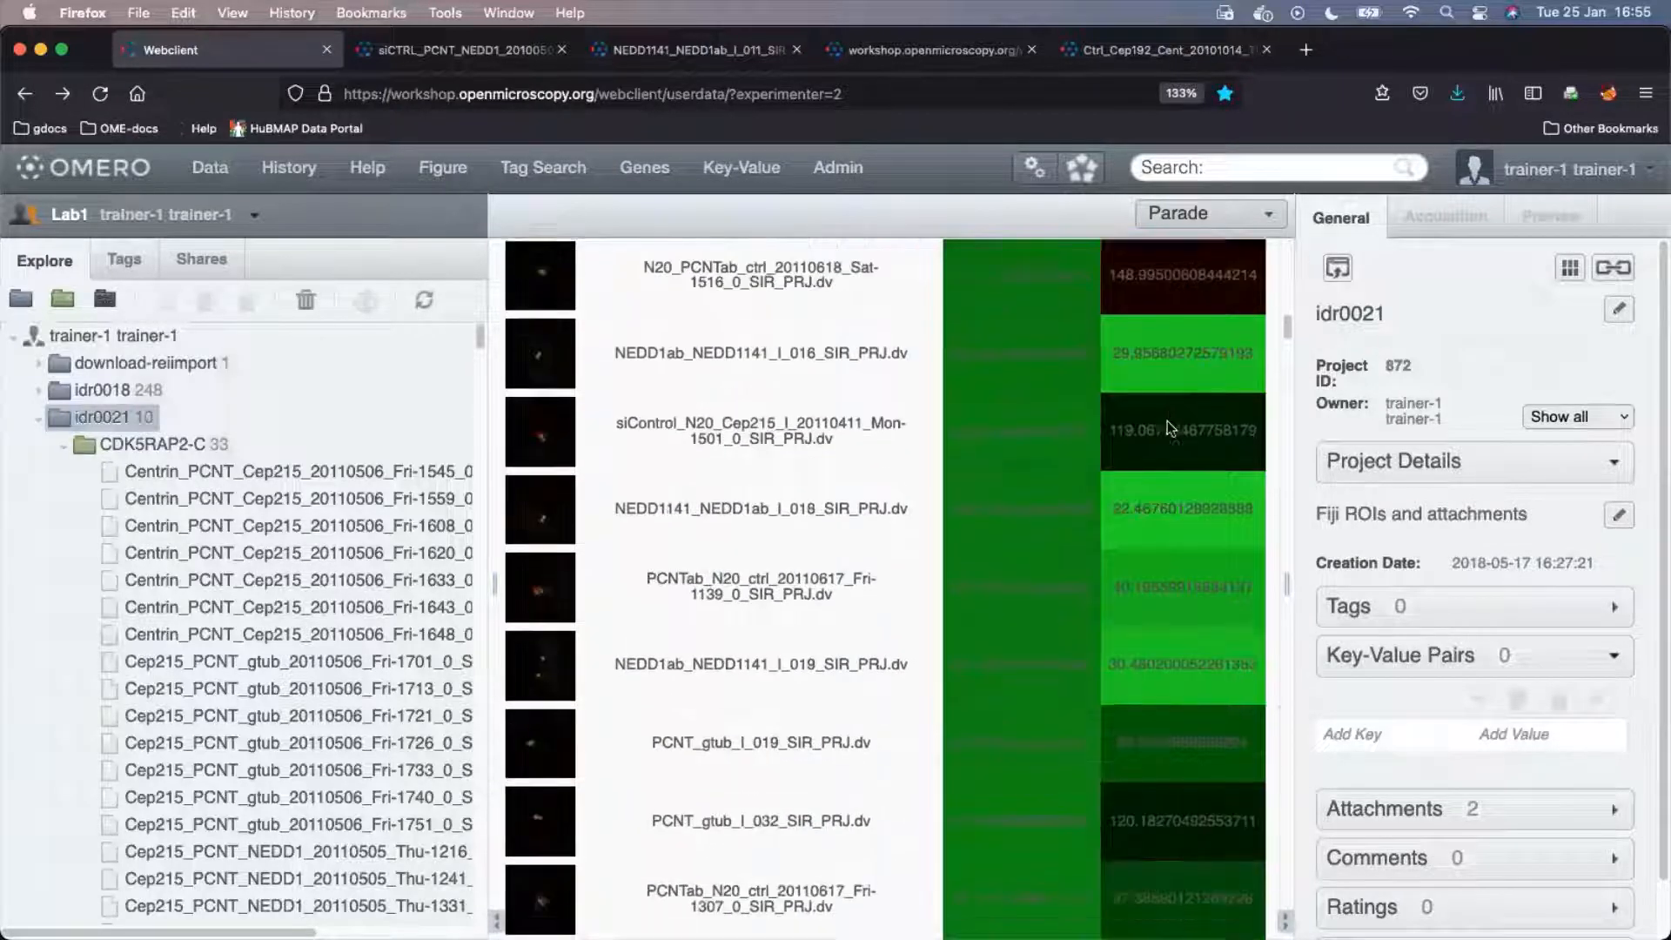
pyautogui.scroll(-8, 1167, 420)
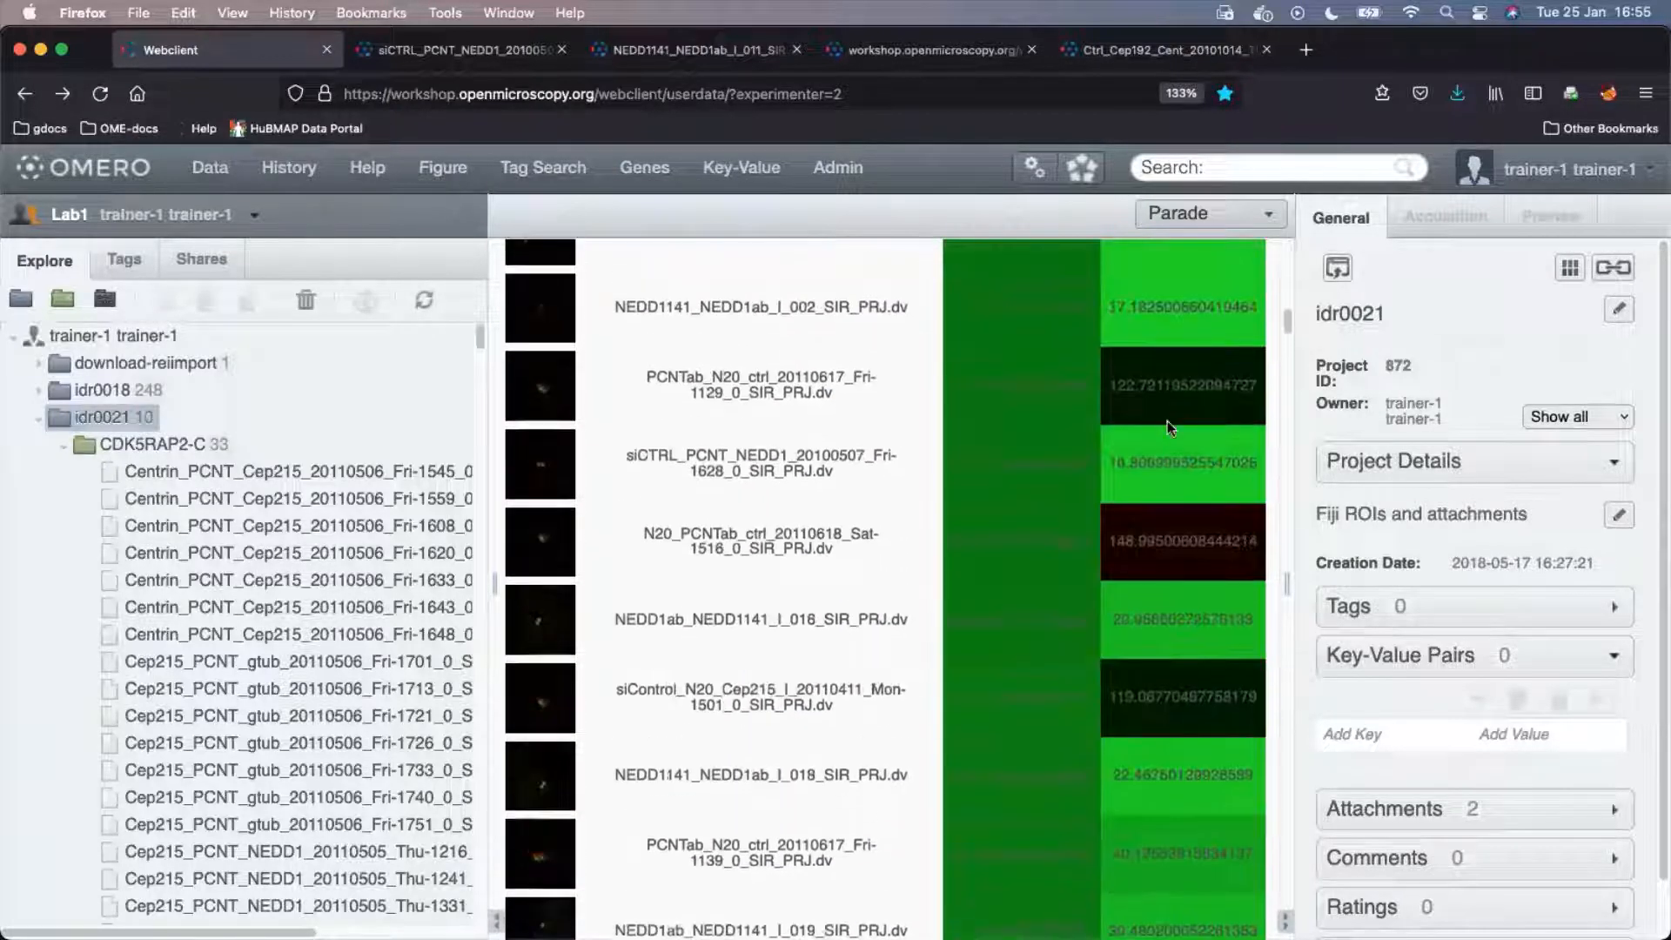
pyautogui.scroll(15, 1168, 420)
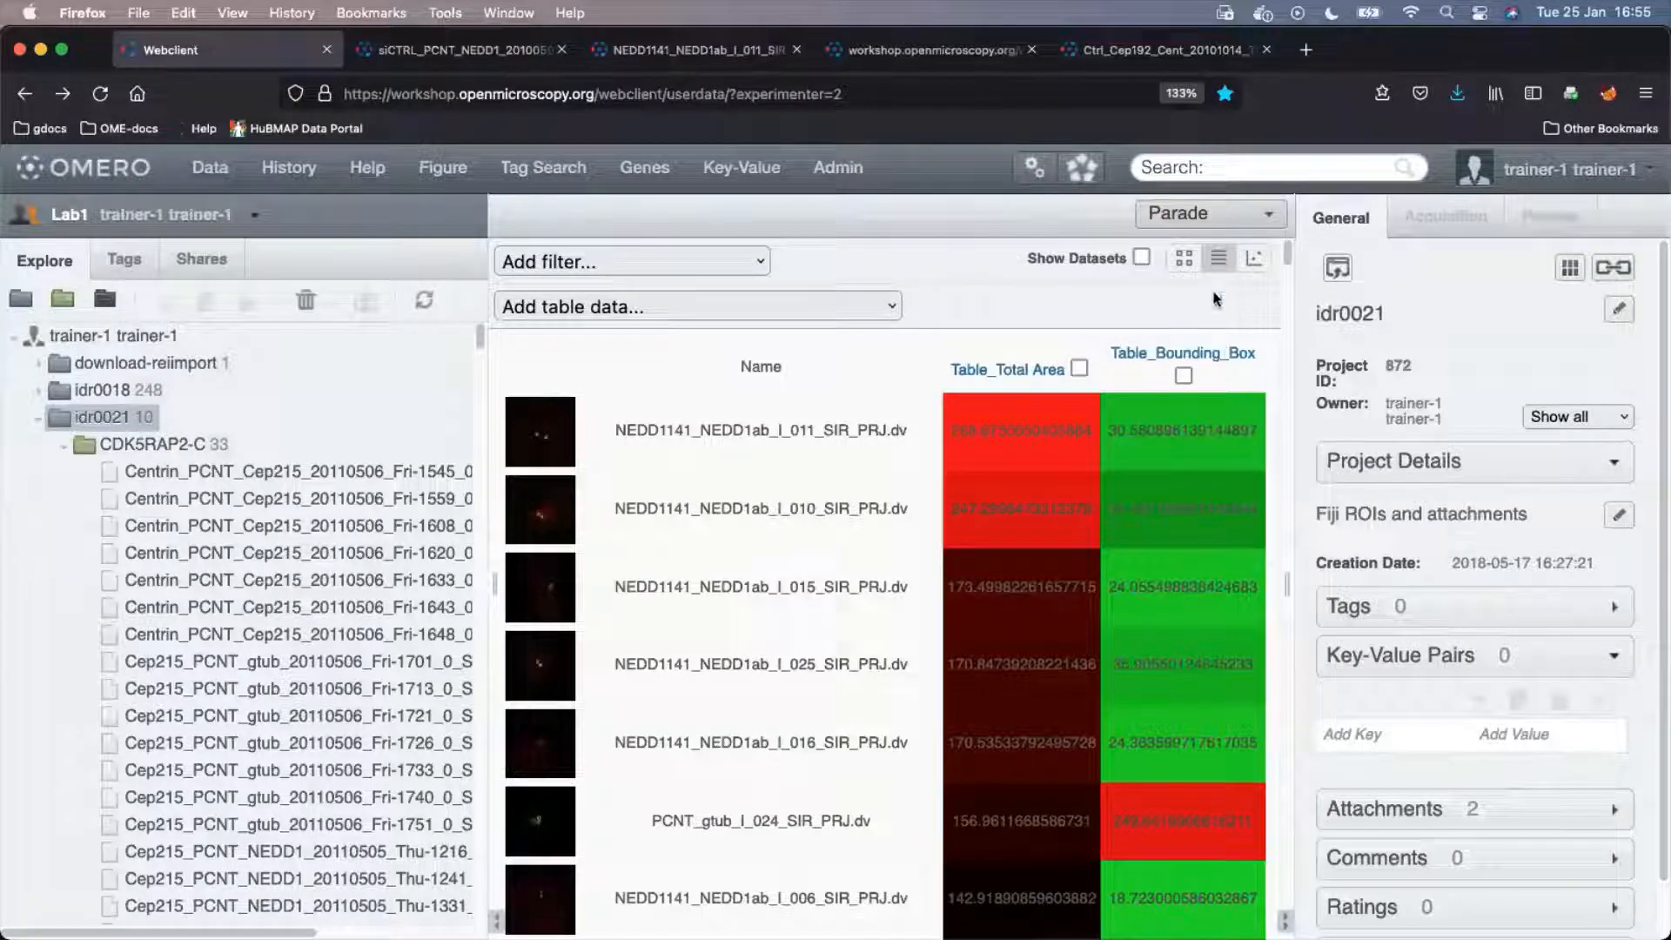
# Show the images as a scatter plot of Table_Bounding_Box against Table_Total Area and widen the plot area to fit it.
pyautogui.click(1255, 261)
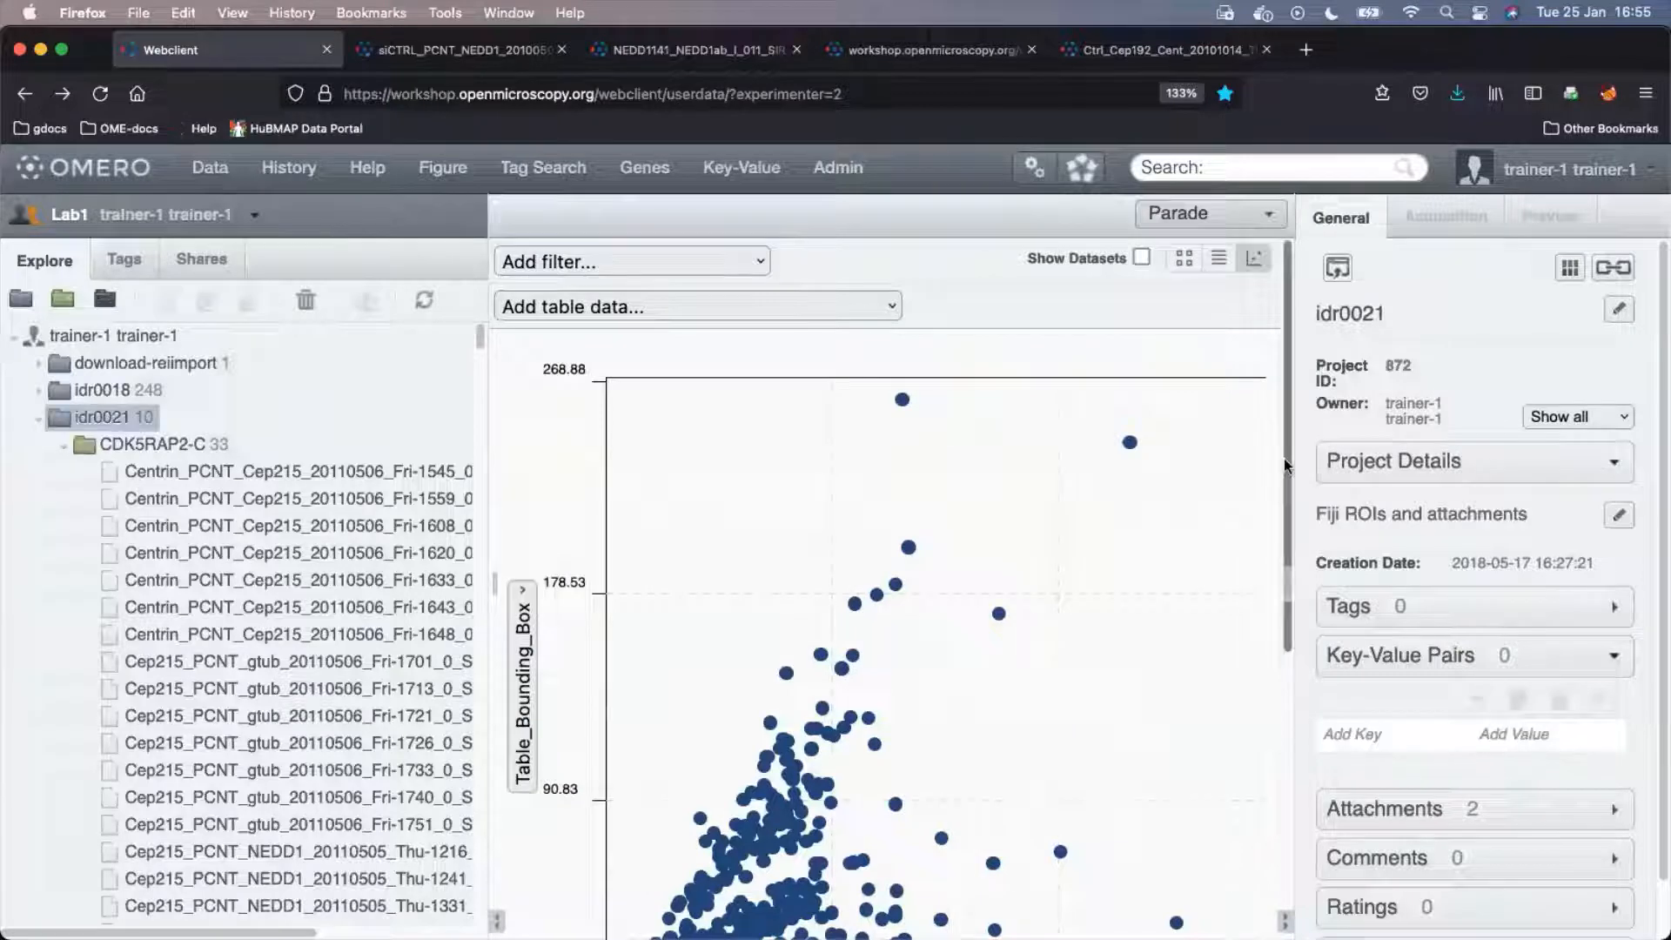
pyautogui.moveTo(1285, 457); pyautogui.dragTo(1290, 675)
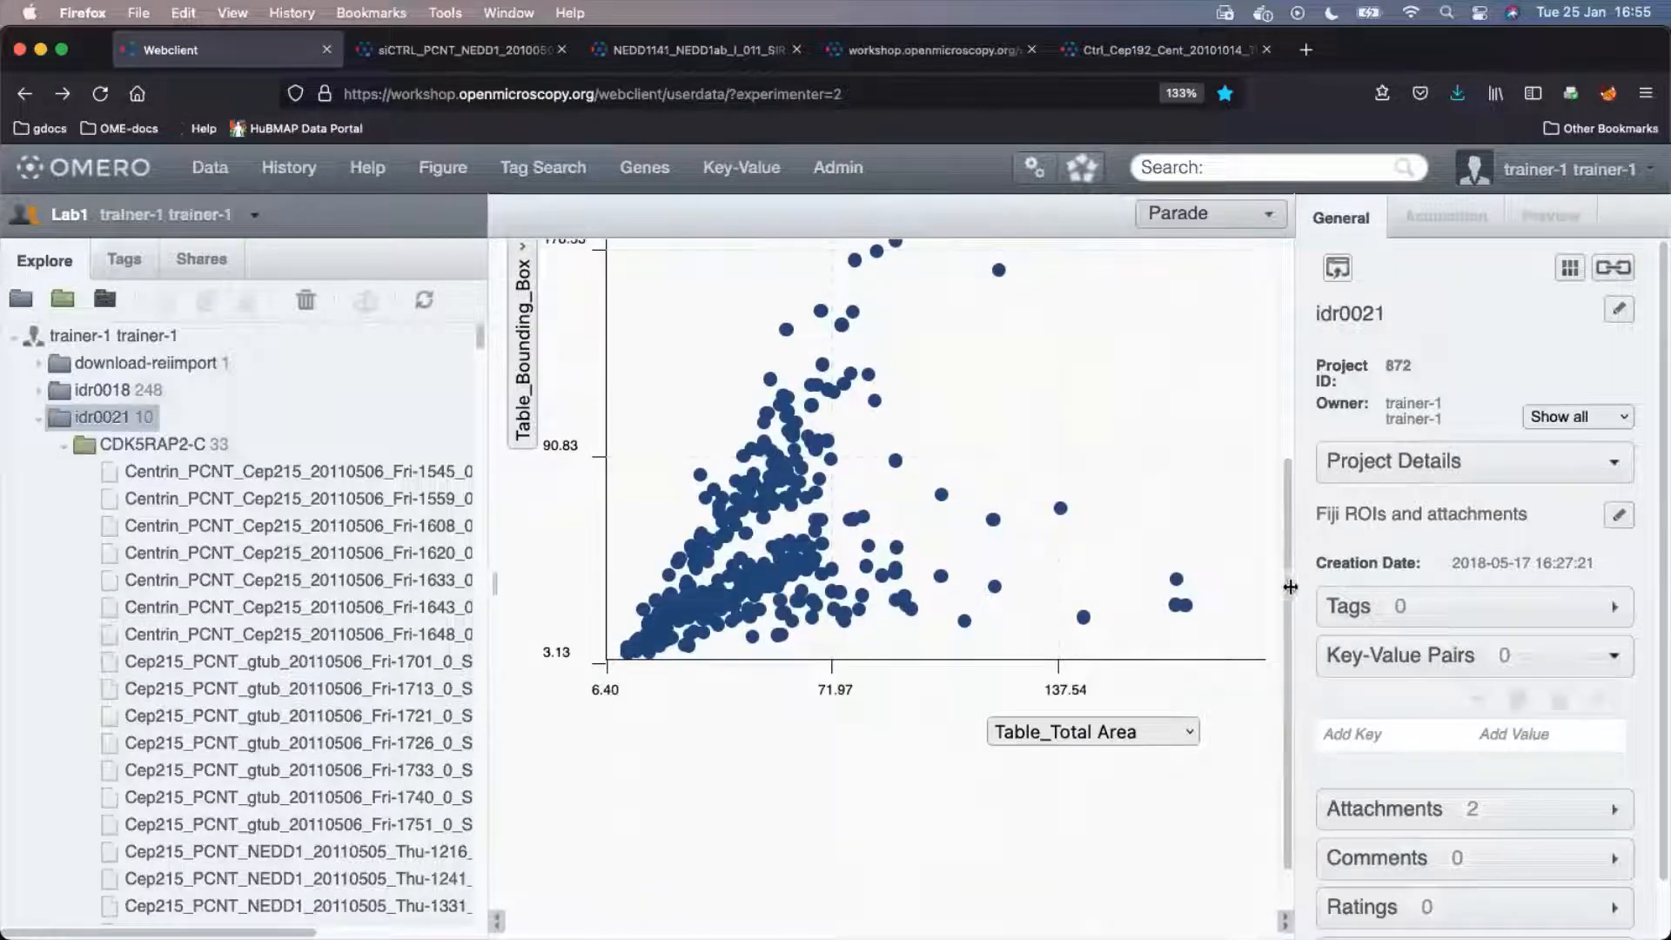
pyautogui.moveTo(1285, 591); pyautogui.dragTo(1416, 591)
pyautogui.moveTo(497, 582); pyautogui.dragTo(338, 582)
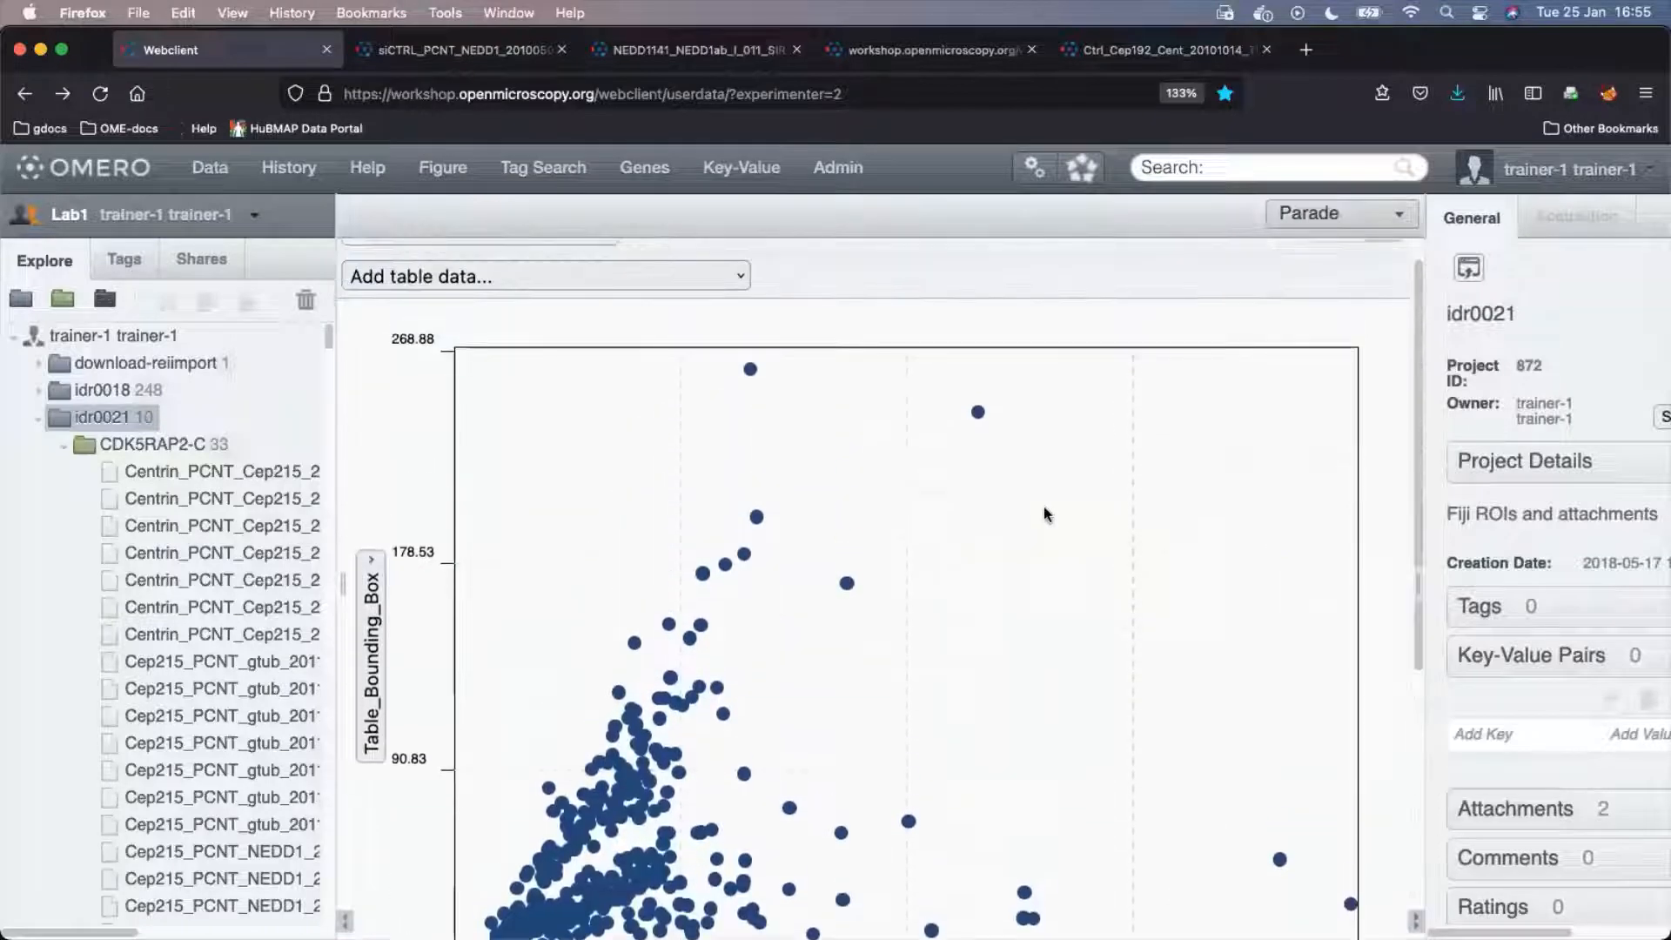
pyautogui.scroll(-2, 1044, 513)
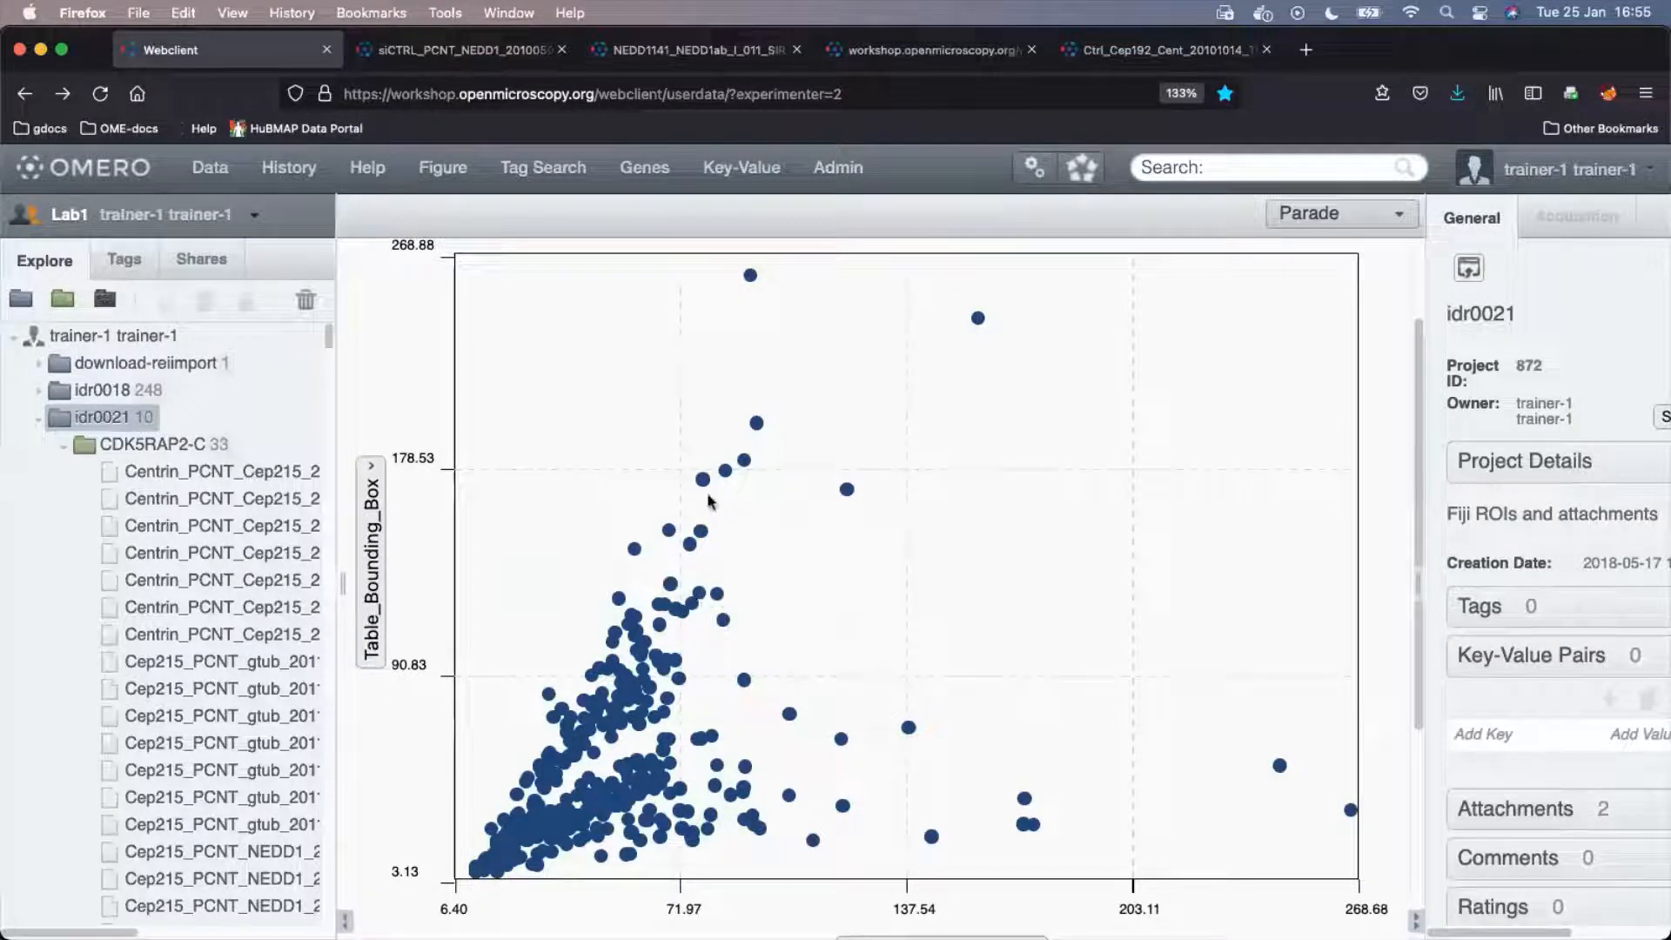
# Select three images together in the plot, one high Table_Bounding_Box point and two along the upper edge of the main cluster.
pyautogui.click(726, 471)
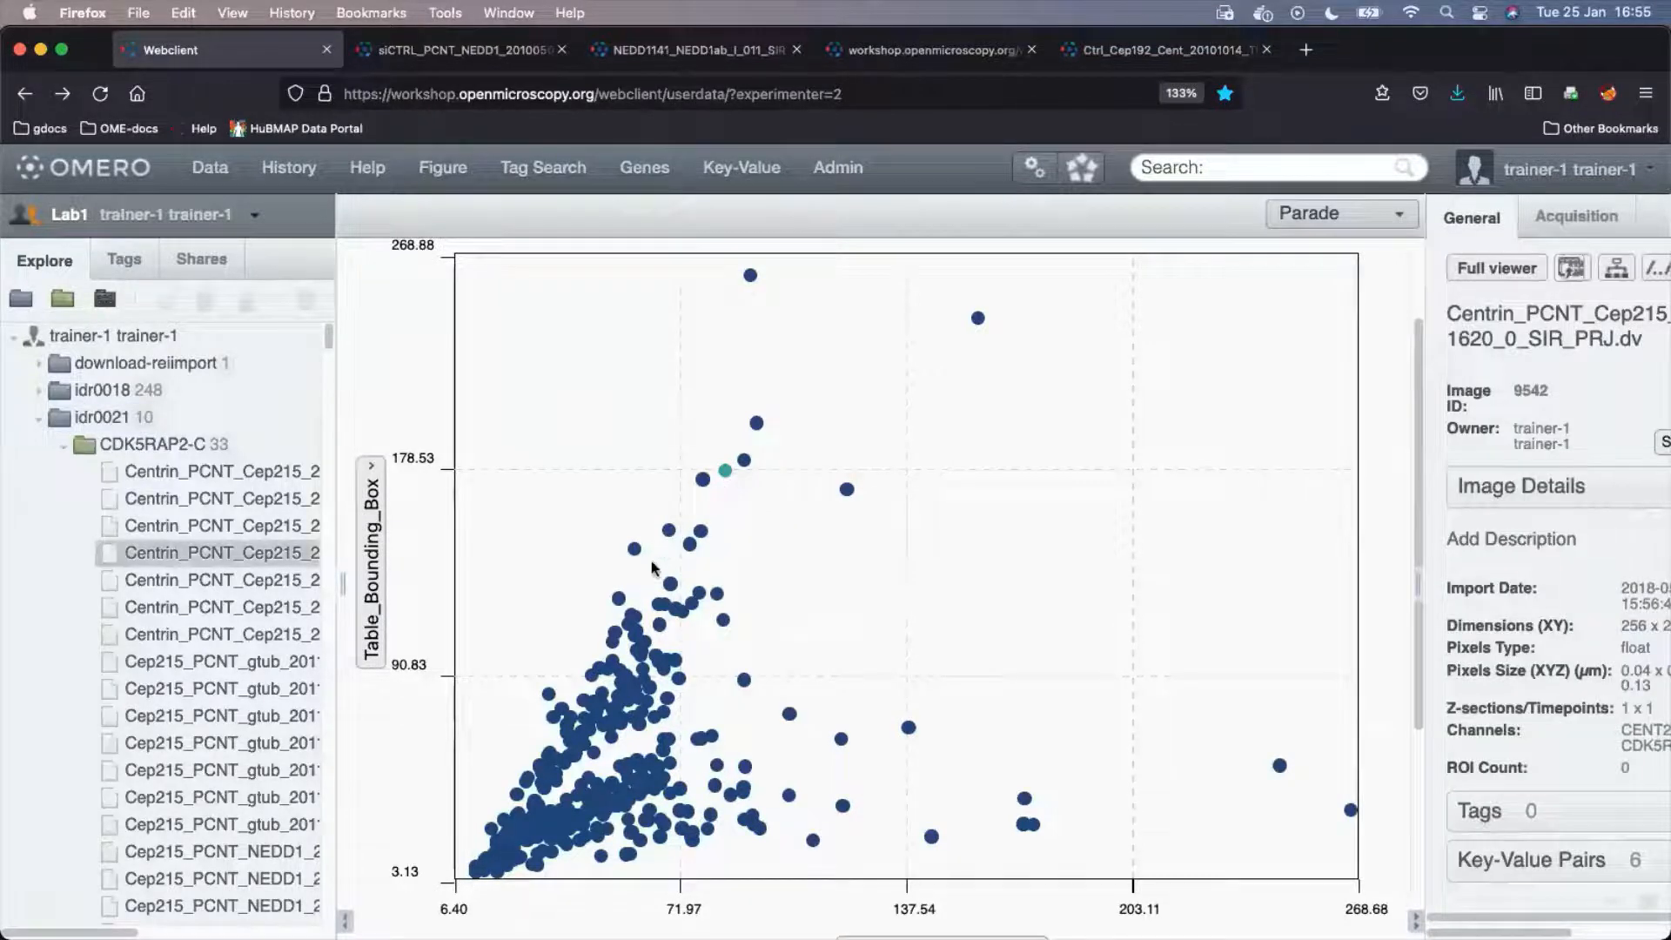
pyautogui.keyDown('shift'); pyautogui.click(614, 639); pyautogui.keyUp('shift')
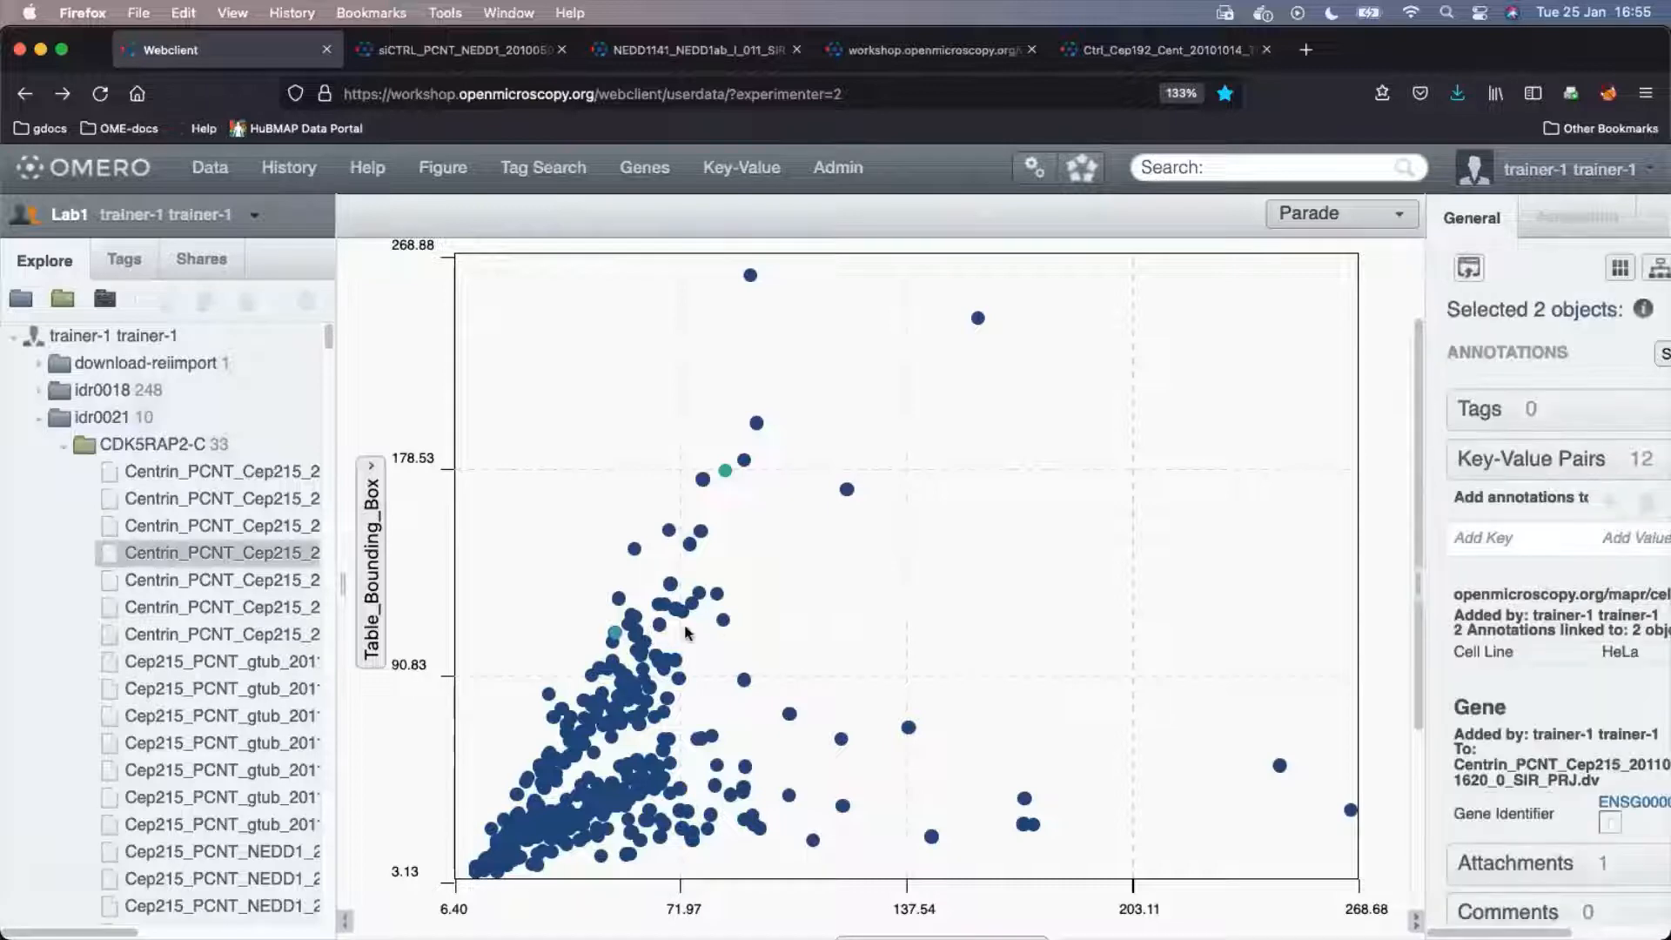
pyautogui.keyDown('shift'); pyautogui.click(590, 676); pyautogui.keyUp('shift')
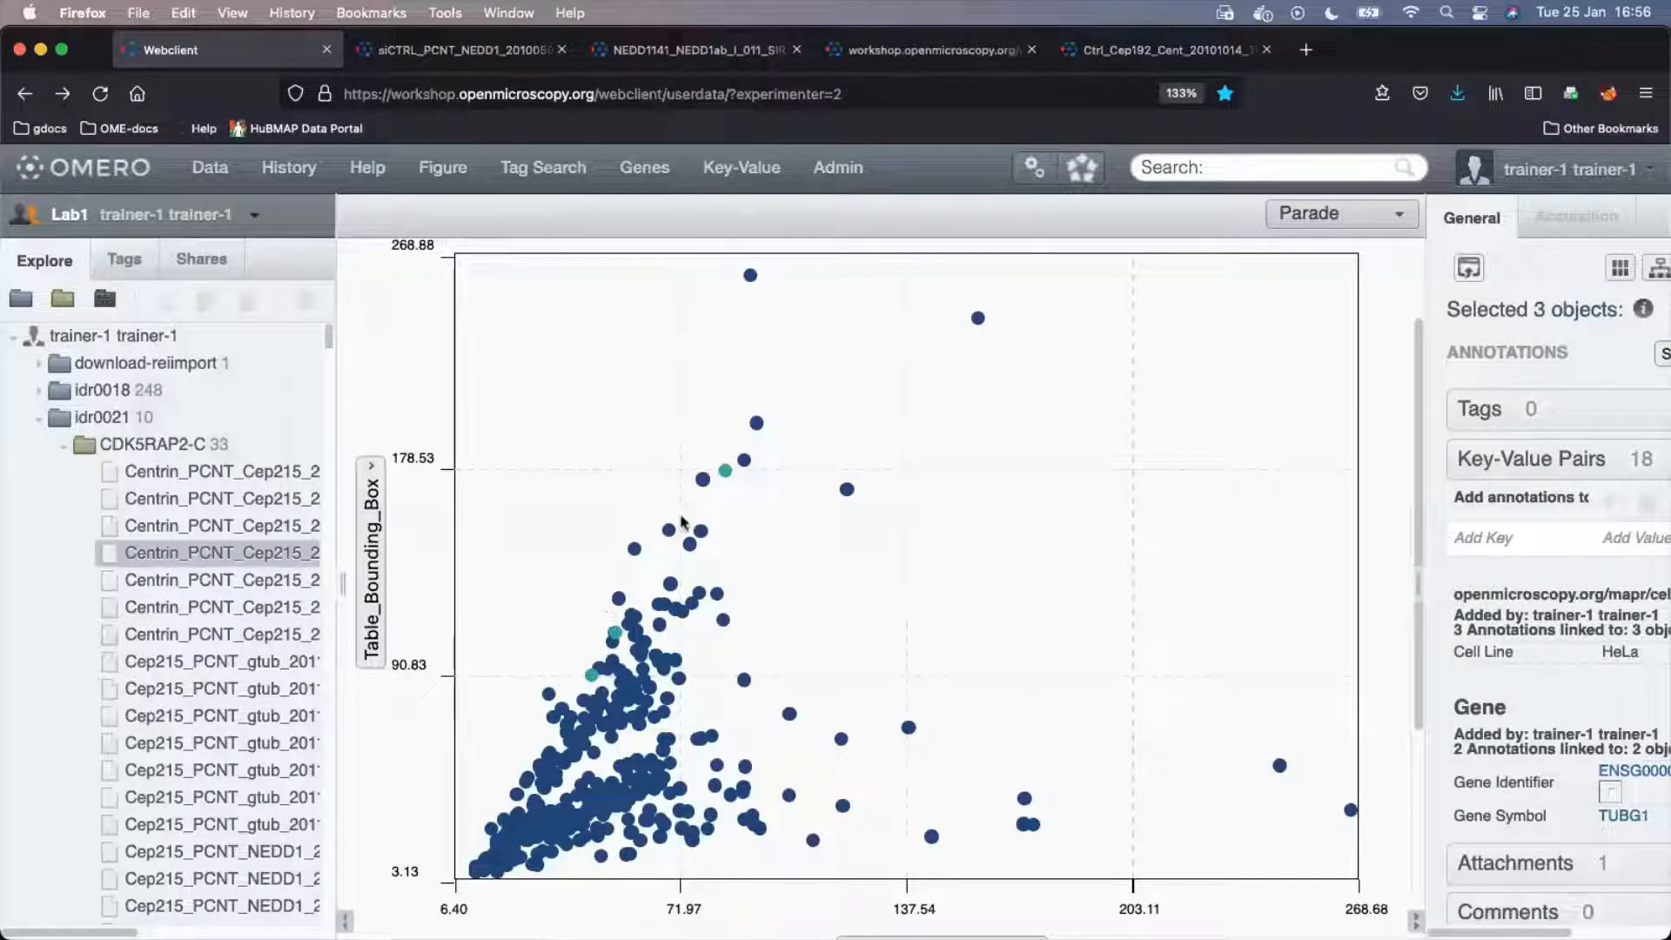
# Open the three selected images in a new OMERO.figure document and deselect the image panels.
pyautogui.moveTo(720, 474)
pyautogui.click(1470, 272)
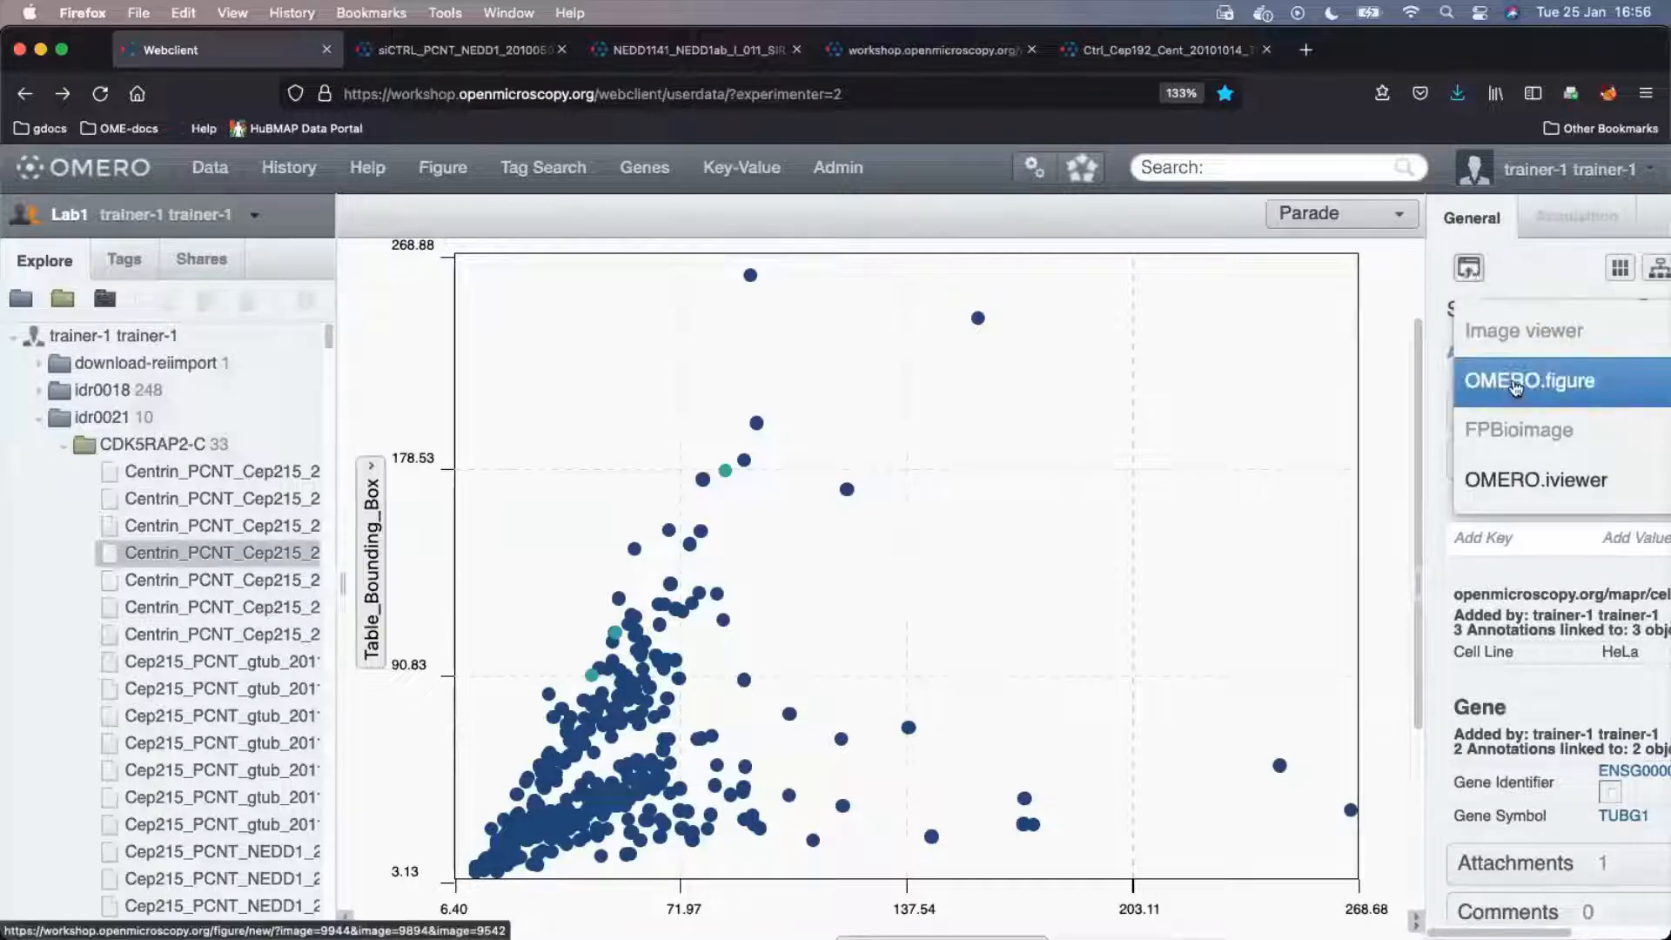
pyautogui.rightClick(234, 554)
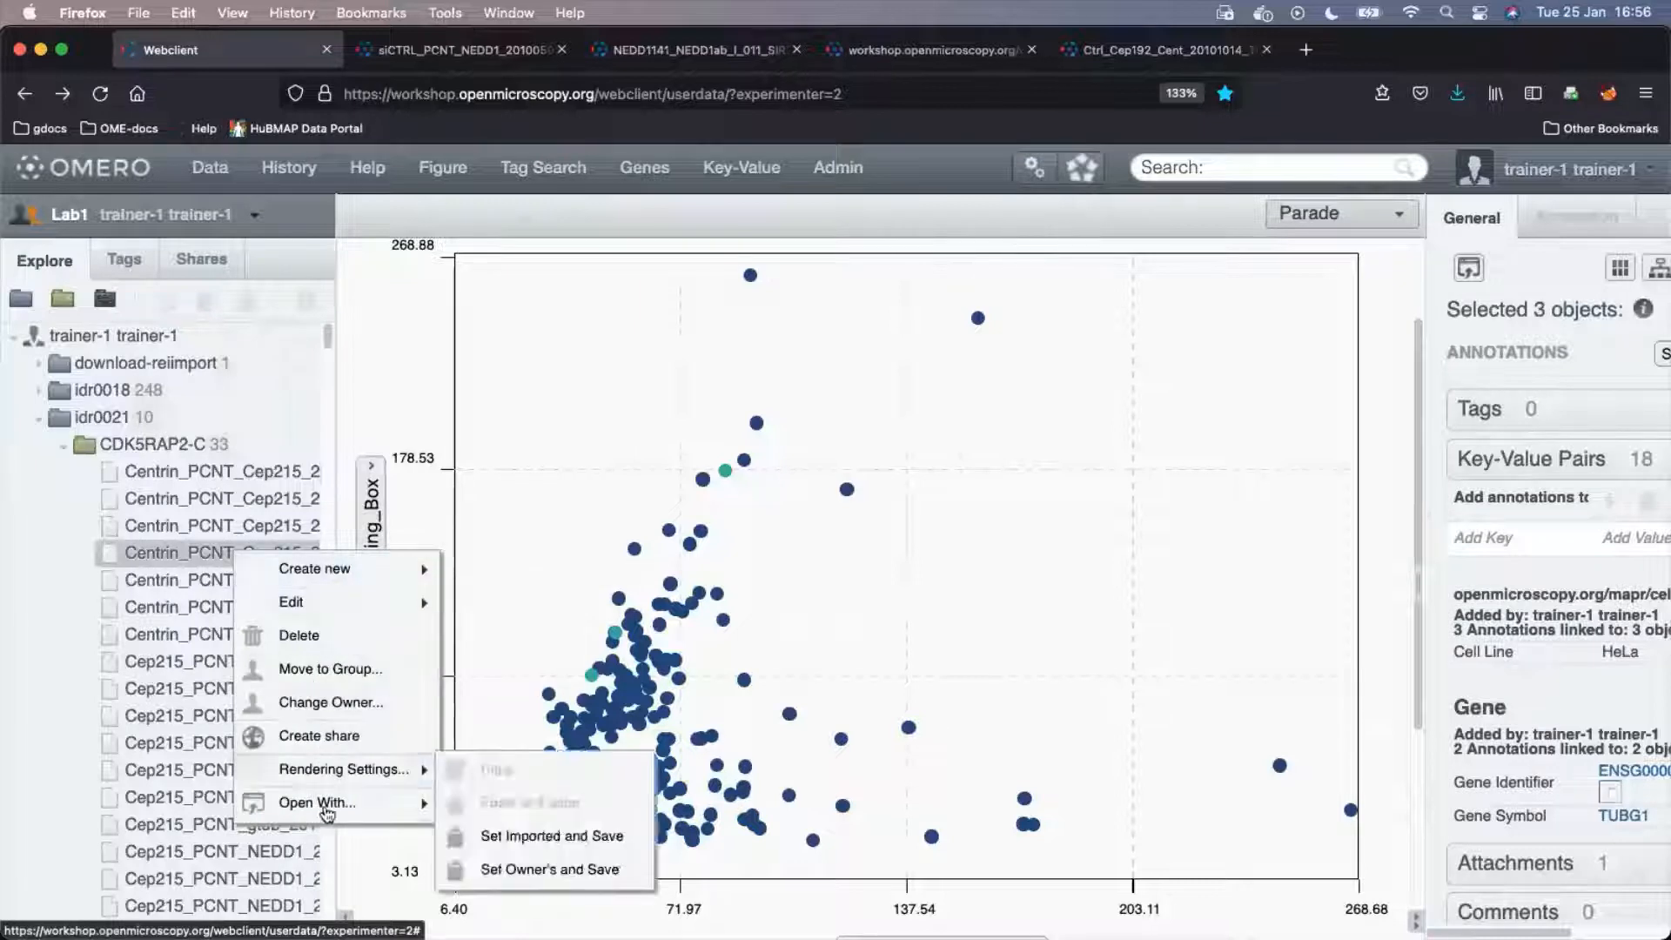
pyautogui.moveTo(333, 812)
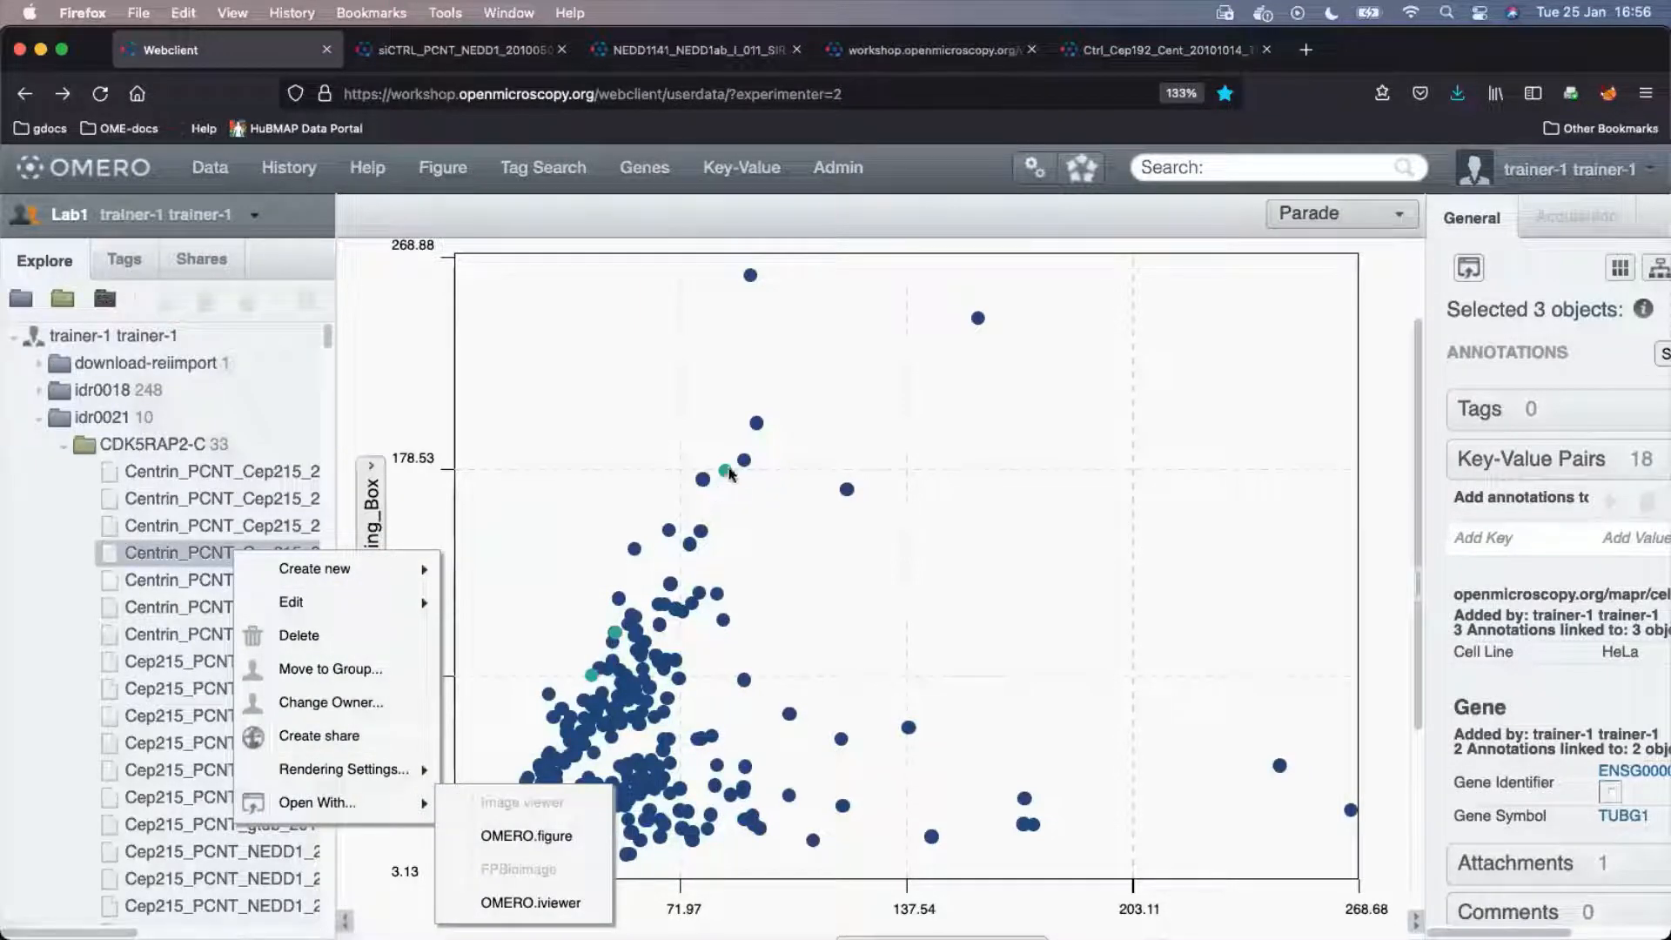
pyautogui.click(525, 837)
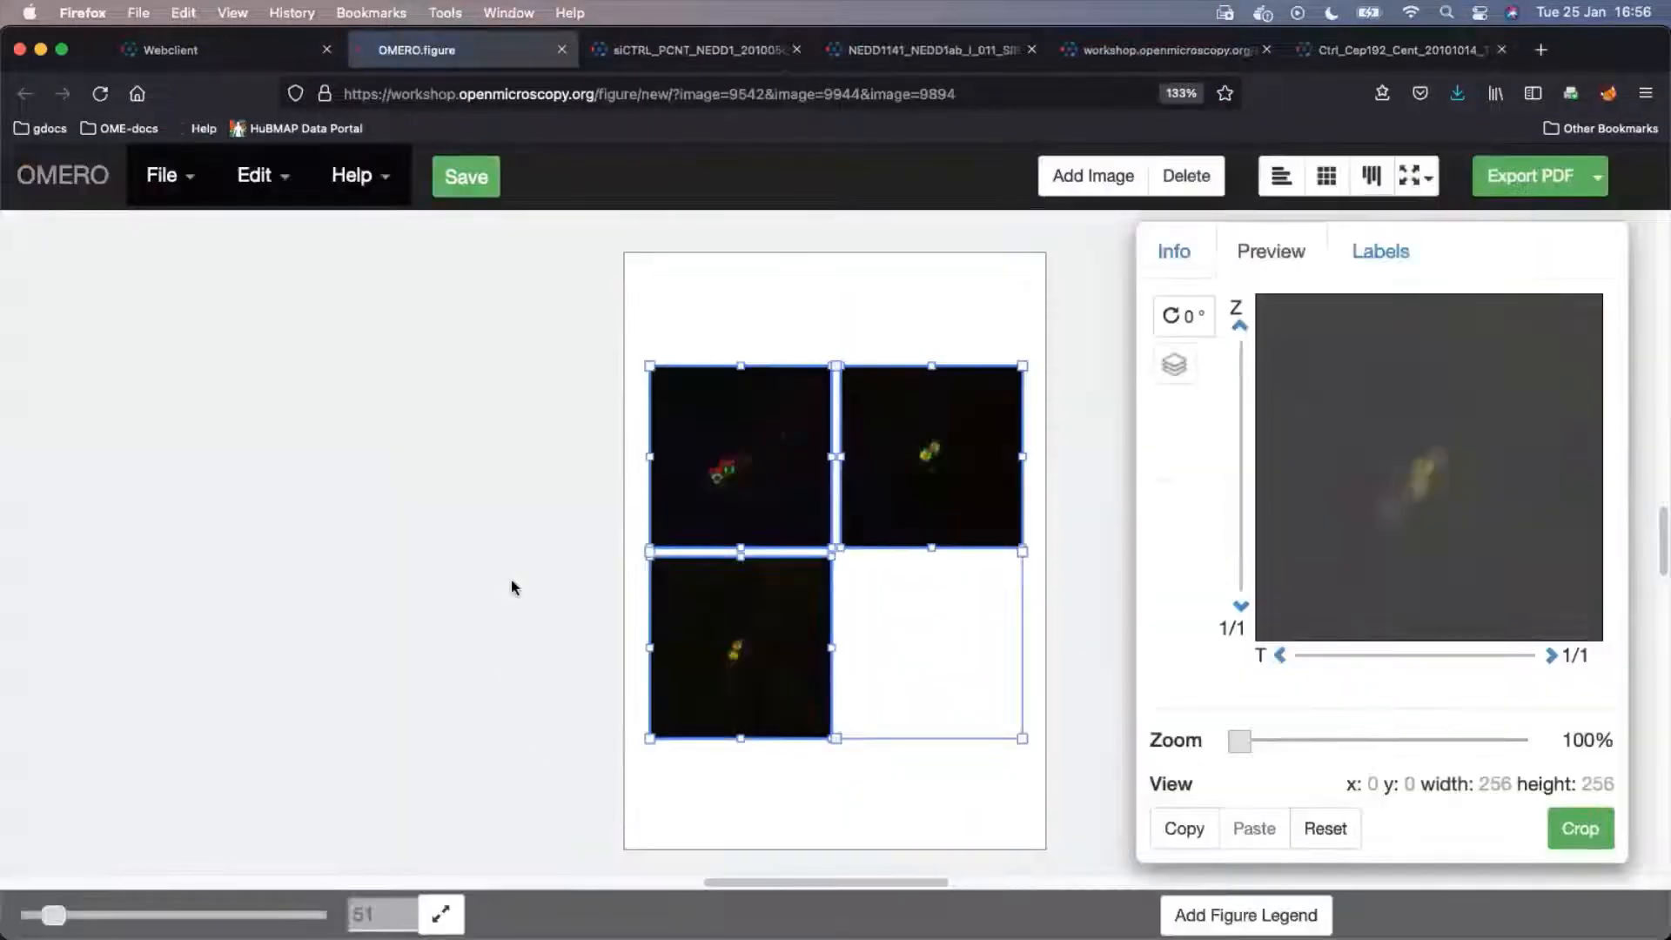
pyautogui.click(797, 356)
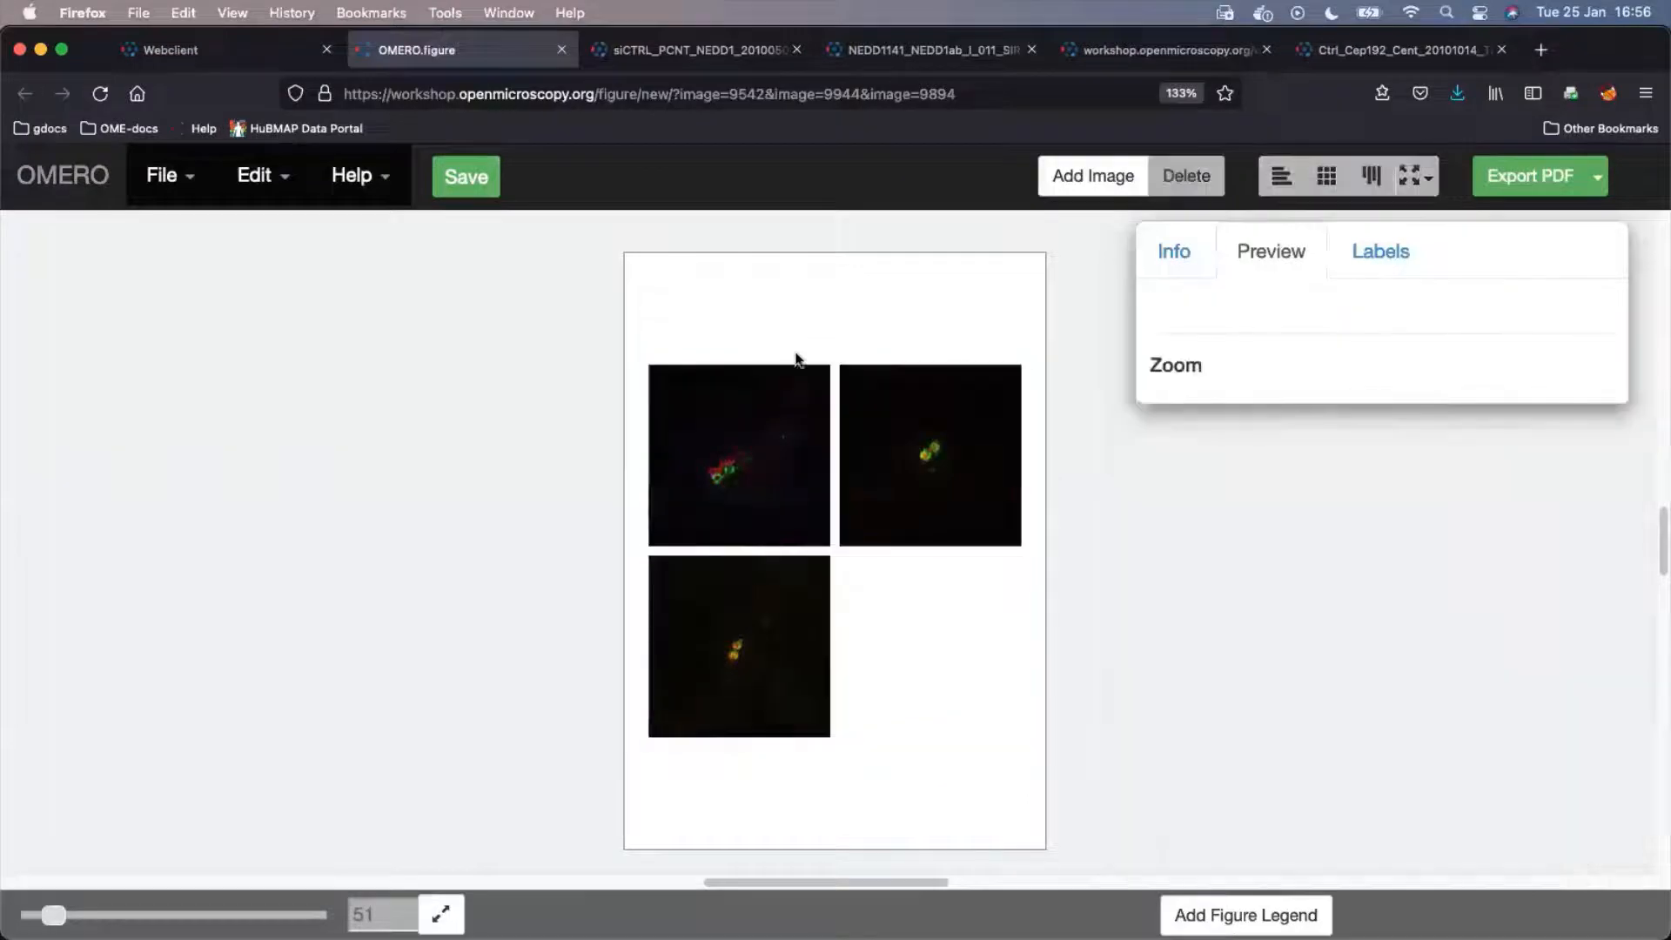